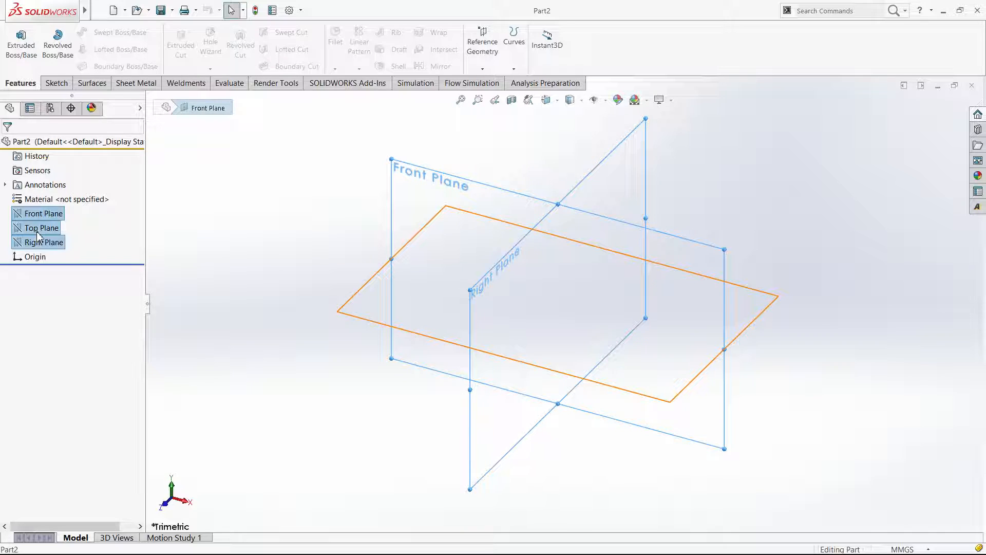
Show the Front, Top and Right planes in the model view.
{"action": "left_click", "coordinate": [42, 228], "text": "ctrl"}
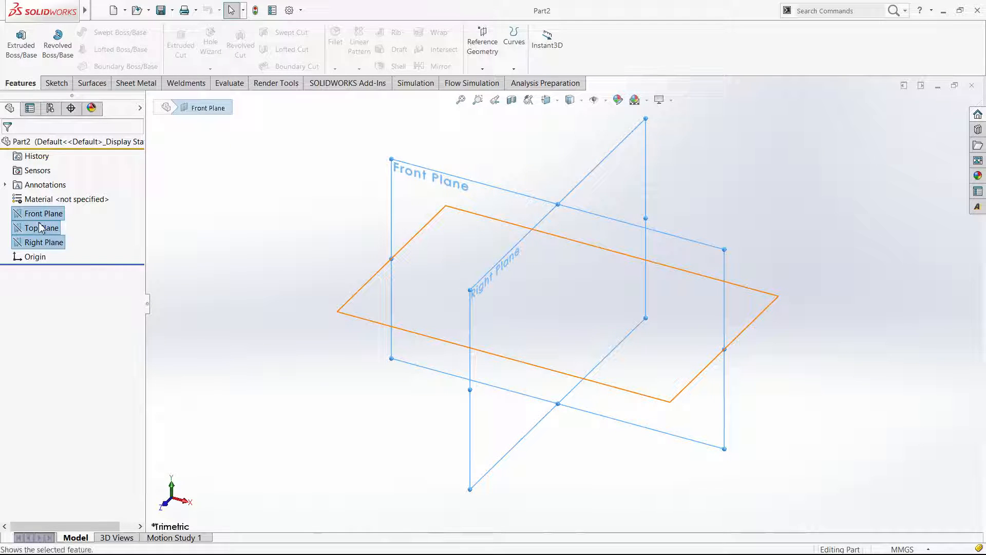
{"action": "left_click", "coordinate": [216, 298]}
{"action": "mouse_move", "coordinate": [251, 320]}
{"action": "middle_mouse_down"}
{"action": "mouse_move", "coordinate": [245, 293]}
{"action": "mouse_move", "coordinate": [260, 270]}
{"action": "middle_mouse_up"}
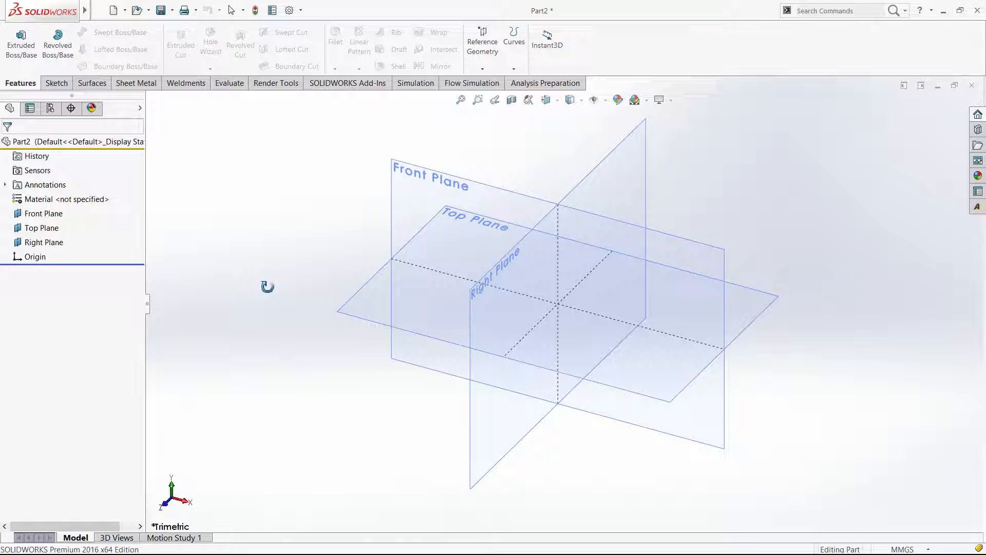
{"action": "key", "text": "Escape"}
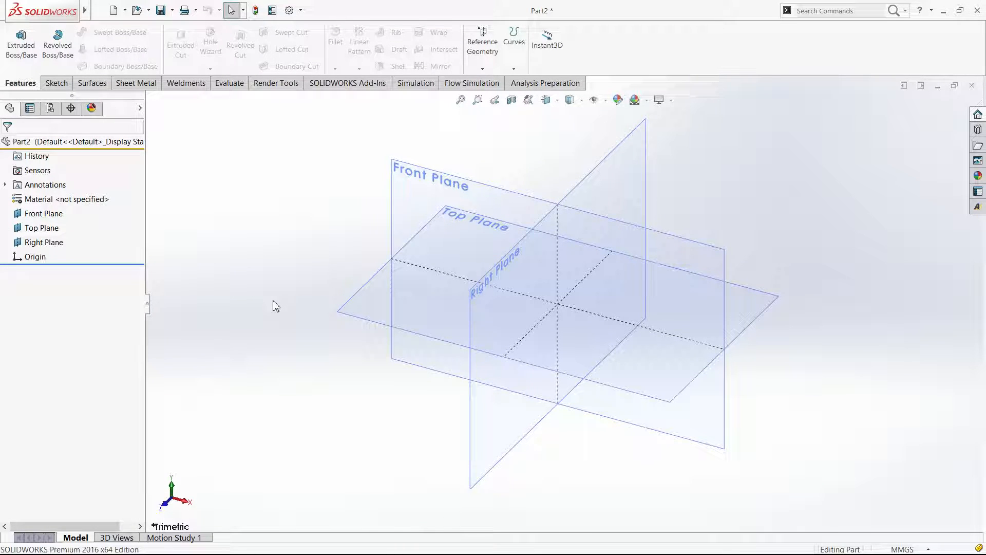
{"action": "middle_click_drag", "start_coordinate": [273, 304], "coordinate": [228, 277]}
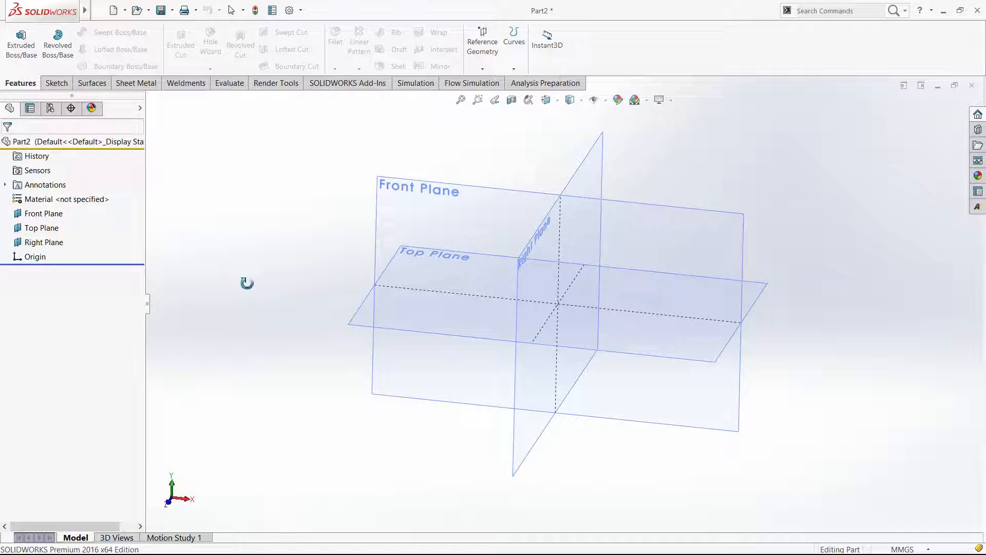
{"action": "middle_click_drag", "start_coordinate": [313, 258], "coordinate": [253, 294]}
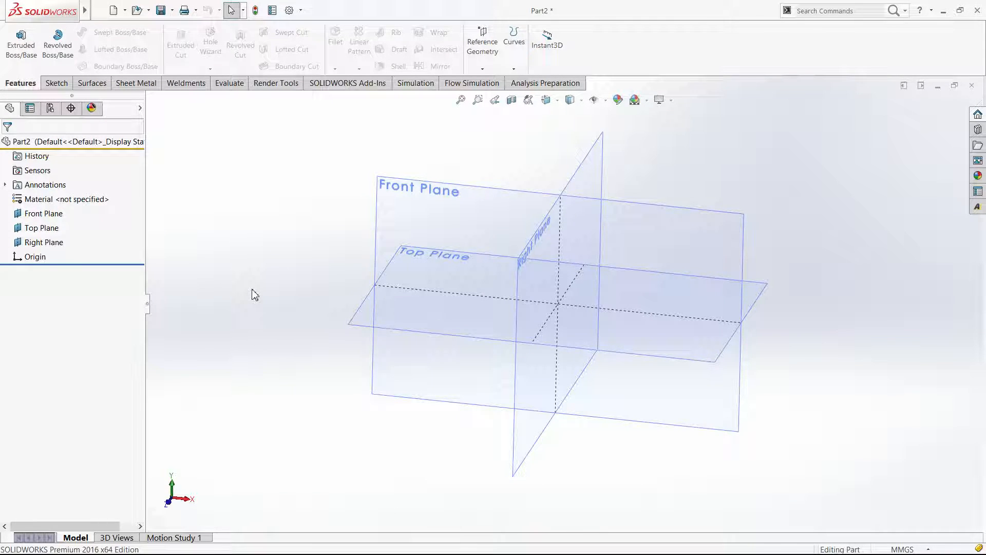
Start a sketch on the Front Plane and hide the Front, Top and Right planes.
{"action": "left_click", "coordinate": [452, 203]}
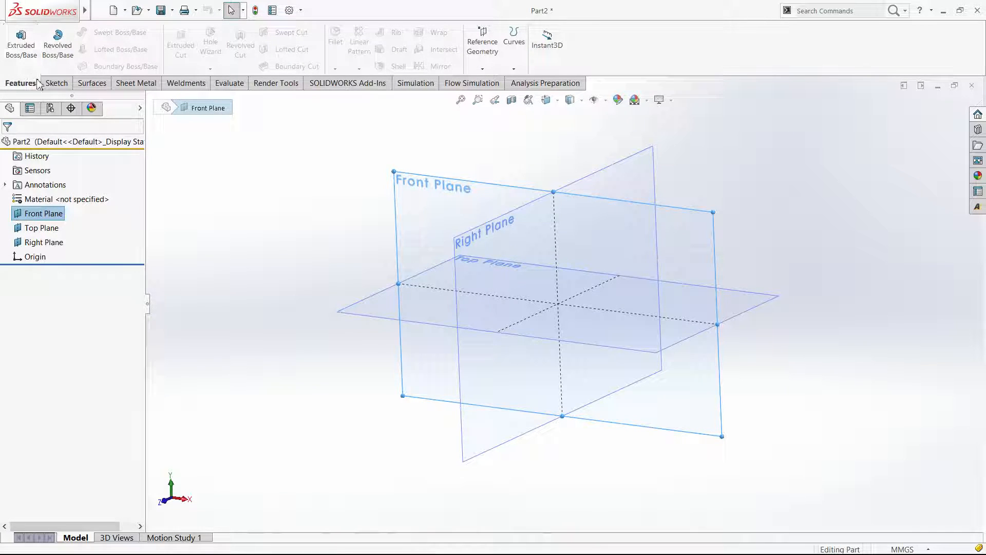
{"action": "left_click", "coordinate": [53, 89]}
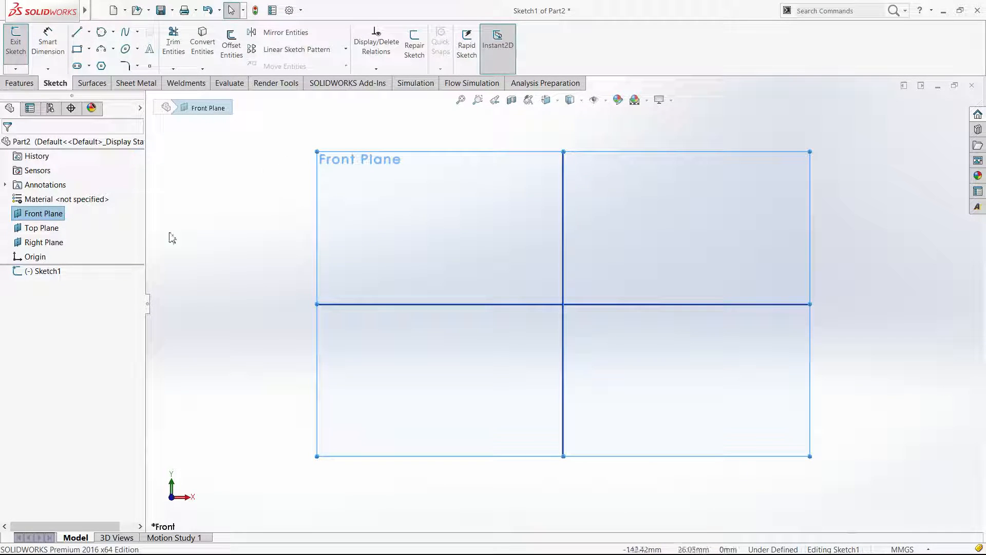
{"action": "left_click", "coordinate": [56, 243]}
{"action": "left_click", "coordinate": [45, 213], "text": "shift"}
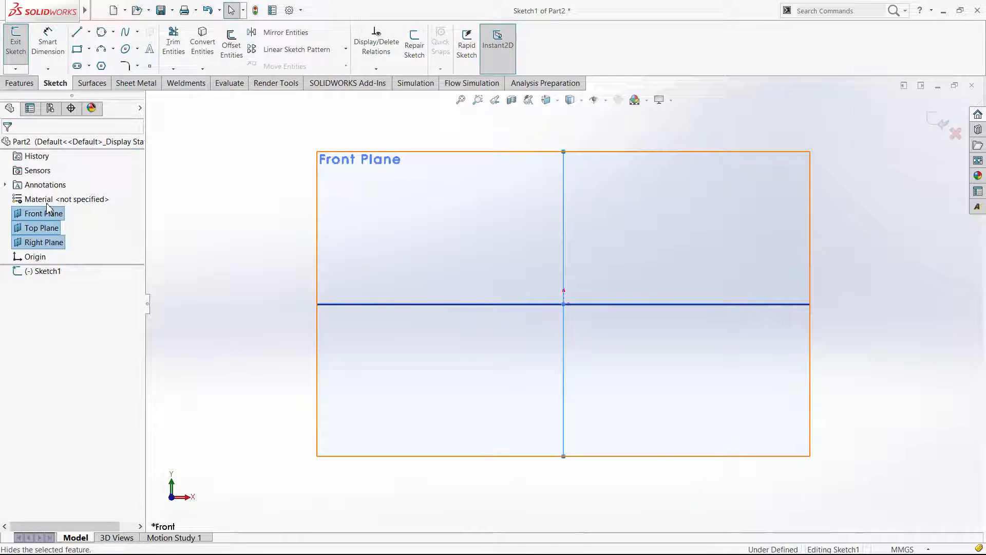
{"action": "left_click", "coordinate": [47, 204]}
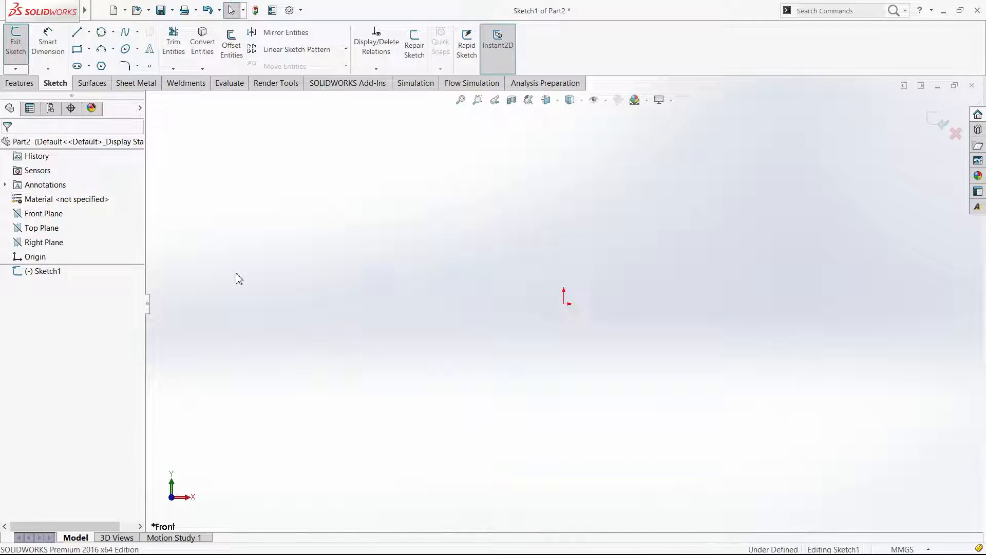
Draw a horizontal line about 86 mm long starting at the origin.
{"action": "middle_click_drag", "start_coordinate": [462, 314], "coordinate": [337, 334], "text": "ctrl"}
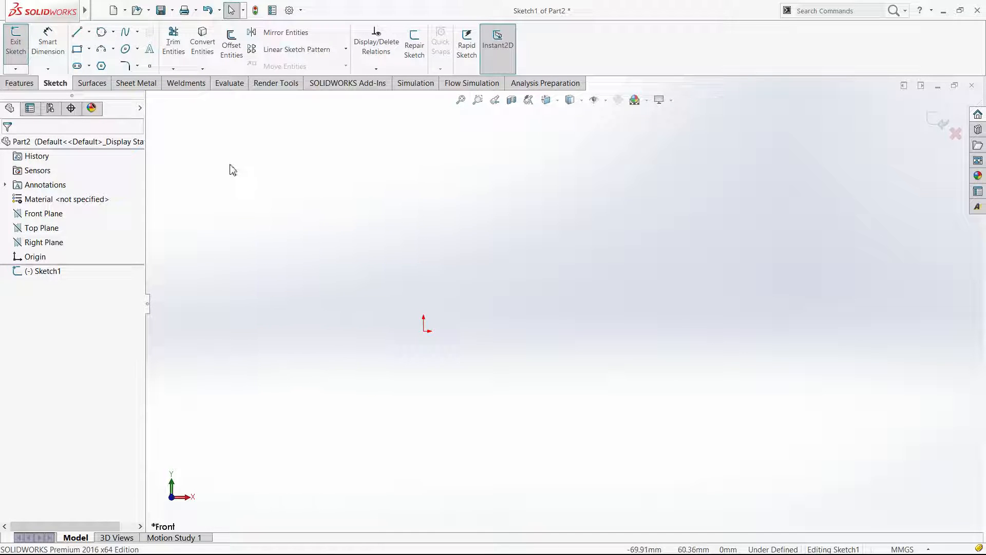
{"action": "key", "text": "l"}
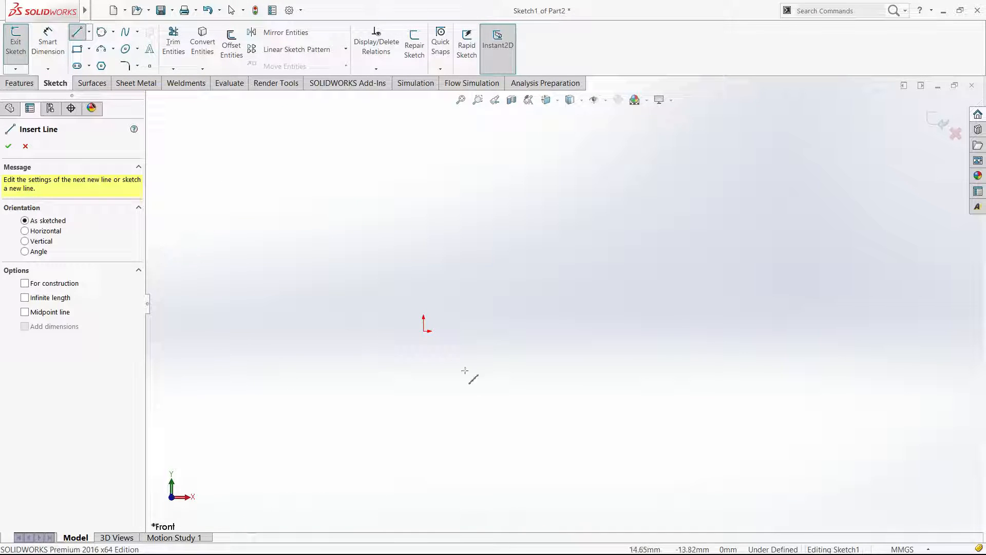
{"action": "left_click", "coordinate": [423, 330]}
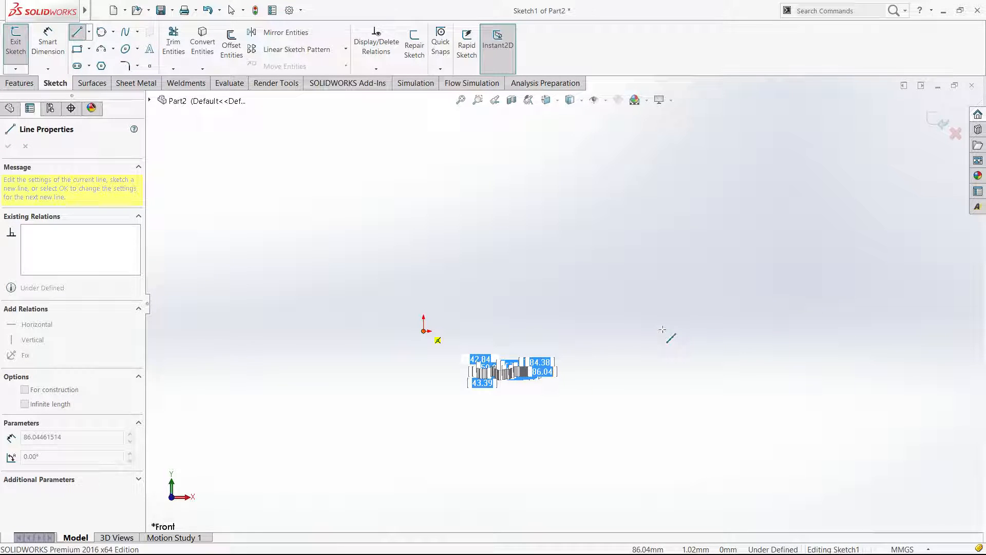
{"action": "left_click", "coordinate": [663, 330]}
{"action": "key", "text": "Escape"}
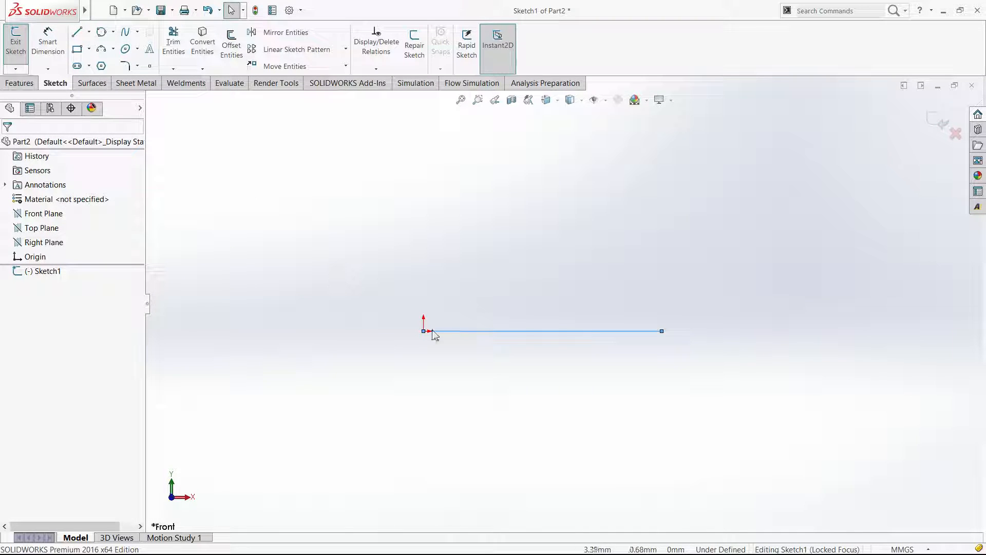
{"action": "left_click", "coordinate": [249, 227]}
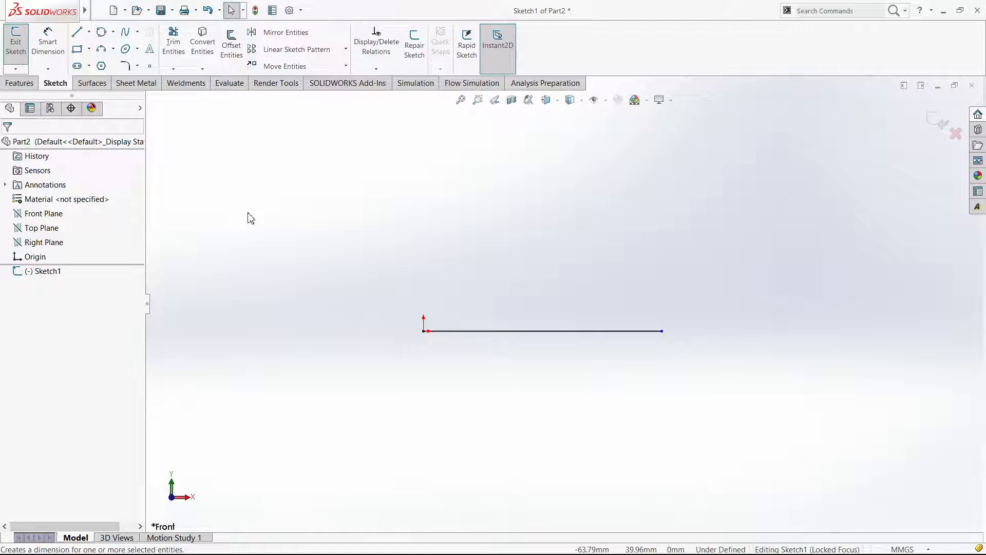
Dimension the horizontal line's length and set it to 500 mm.
{"action": "left_click", "coordinate": [45, 47]}
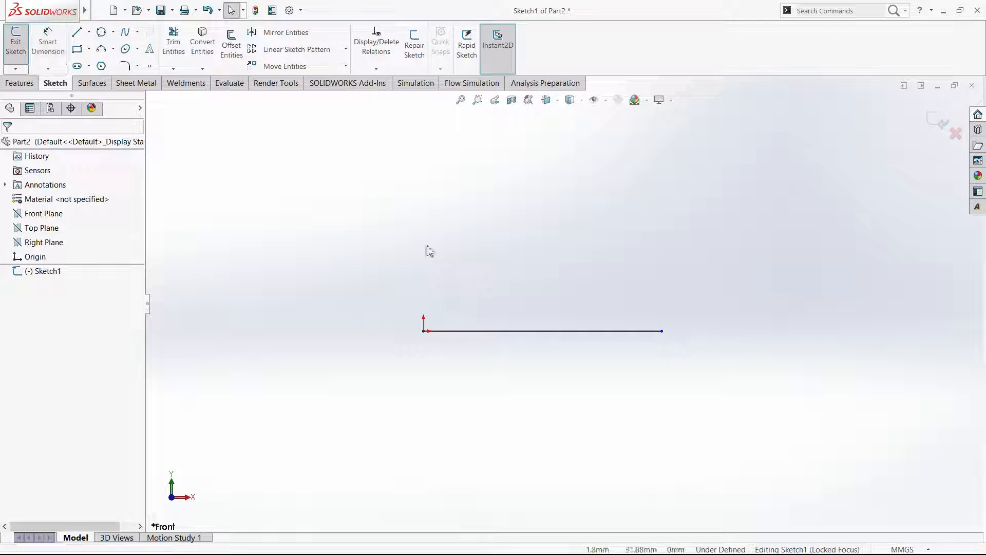
{"action": "key", "text": "Escape"}
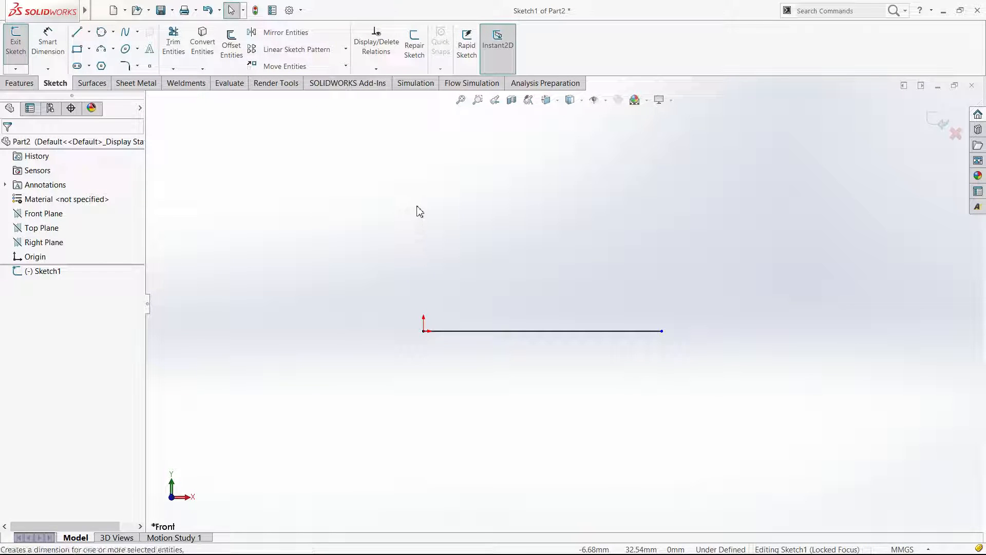
{"action": "right_click_drag", "start_coordinate": [419, 207], "coordinate": [420, 154]}
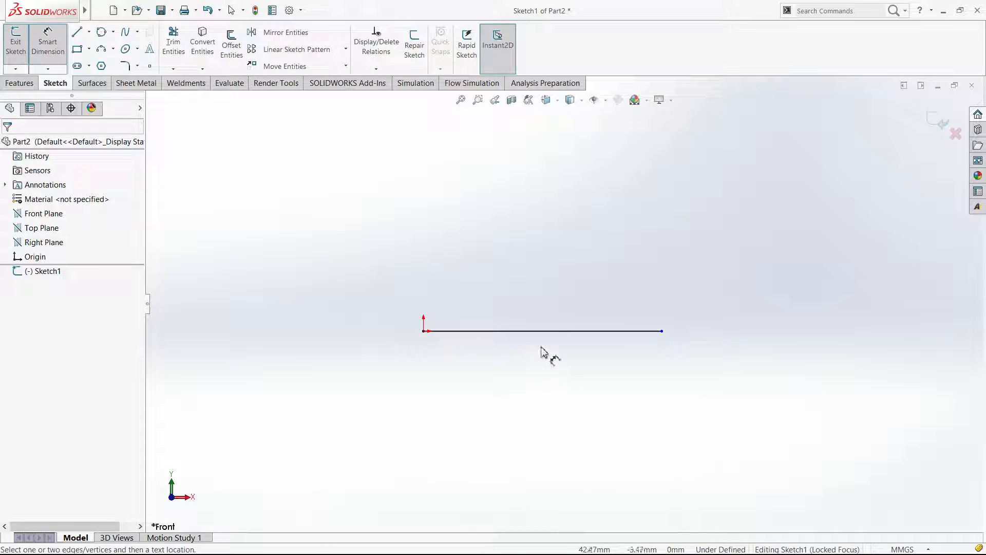
{"action": "left_click", "coordinate": [556, 331]}
{"action": "left_click", "coordinate": [554, 362]}
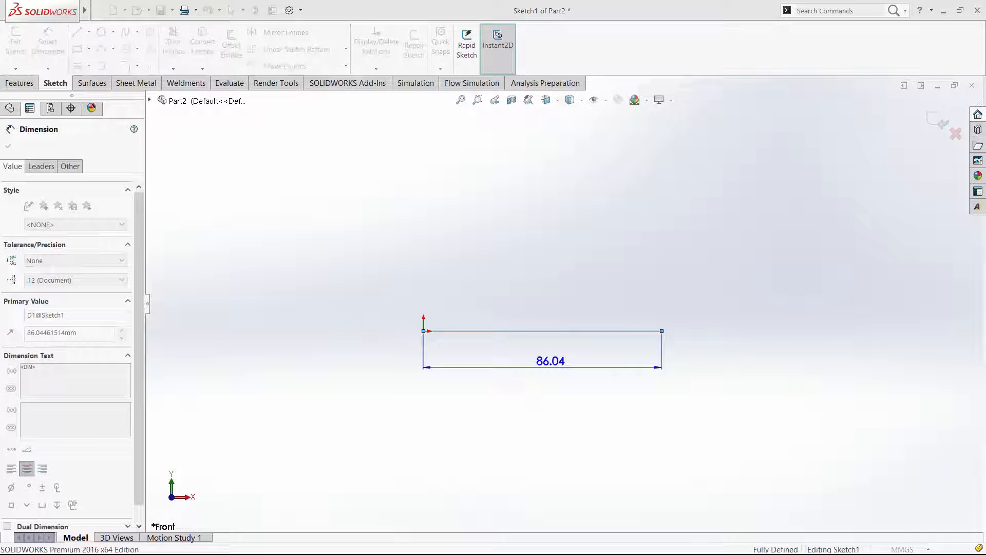
{"action": "key", "text": "Escape"}
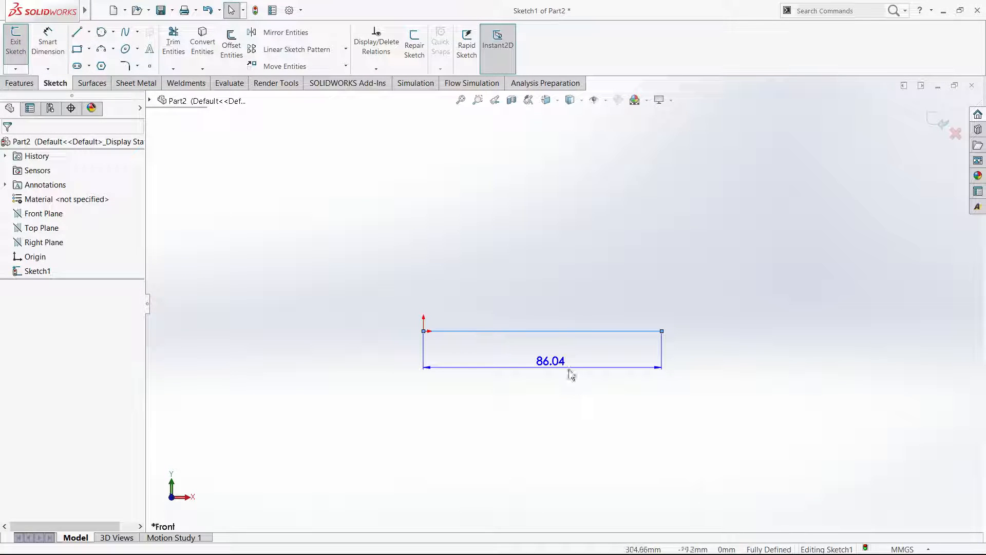
Convert the dimensioned horizontal line to construction geometry.
{"action": "left_click", "coordinate": [570, 332]}
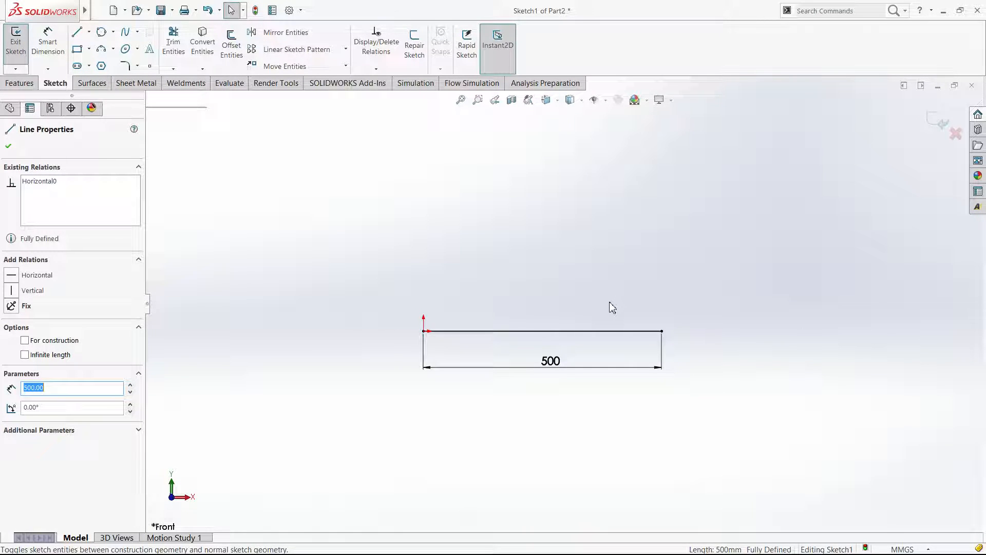
{"action": "left_click", "coordinate": [553, 316]}
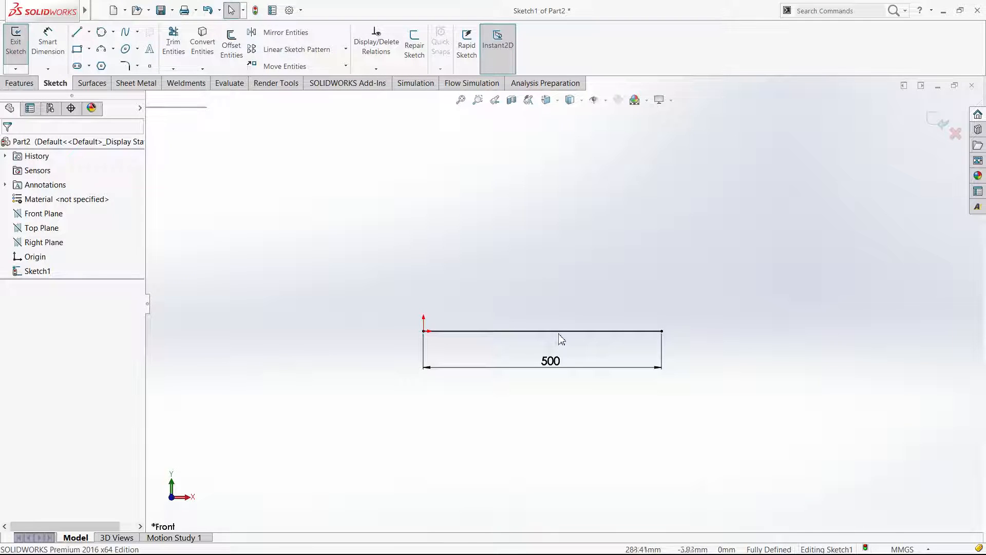
{"action": "left_click", "coordinate": [559, 332]}
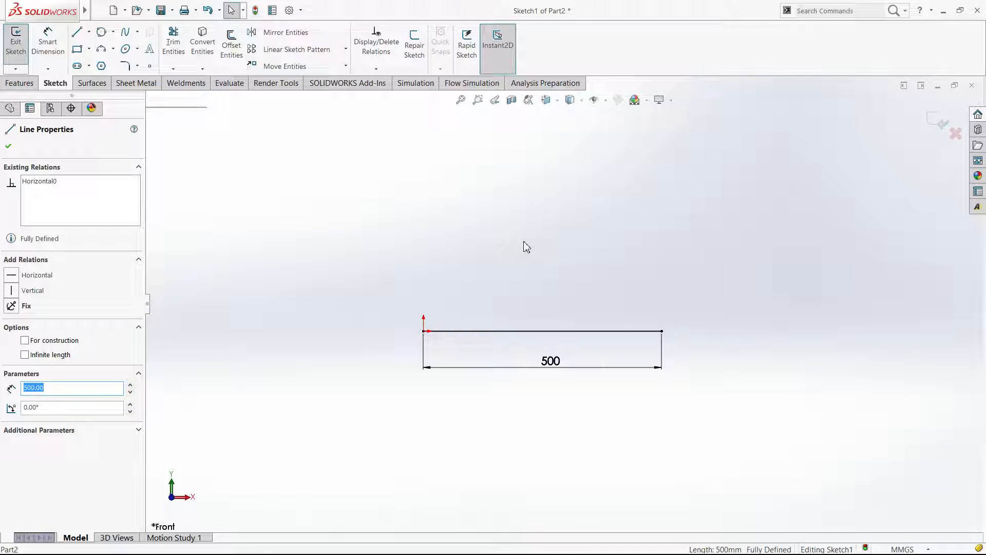
{"action": "left_click", "coordinate": [513, 284]}
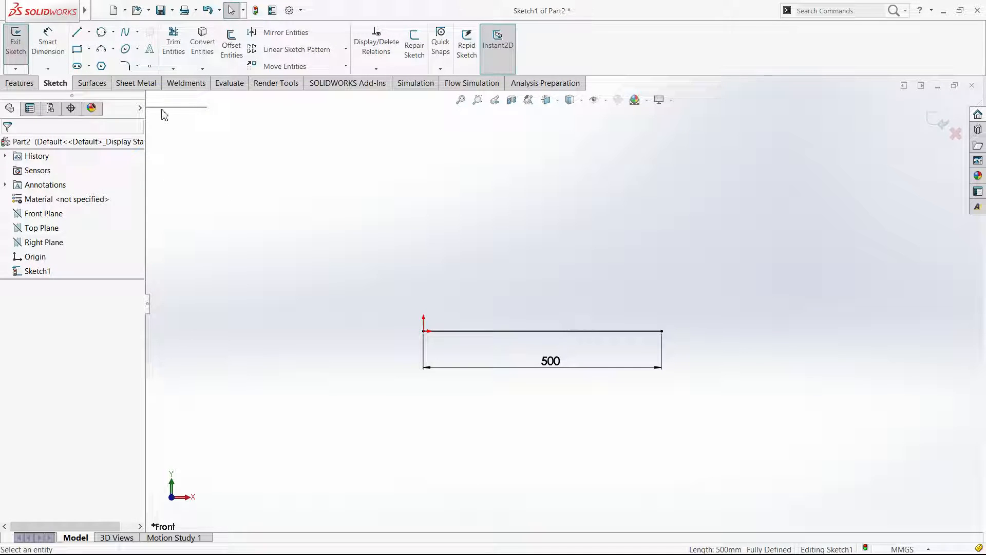
Add the sketch text "TheRandomEngineer" along the horizontal construction line.
{"action": "left_click", "coordinate": [150, 49]}
{"action": "left_click", "coordinate": [469, 332]}
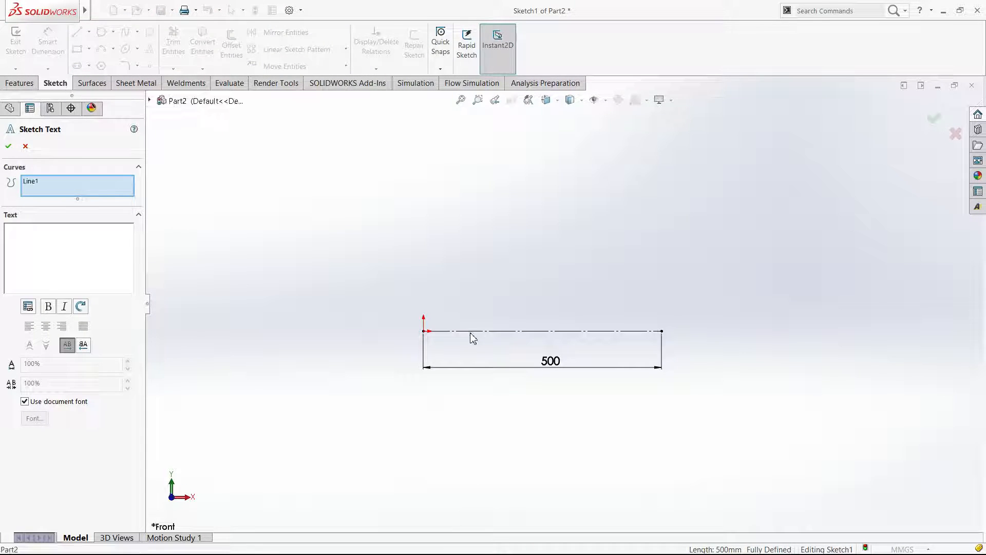
{"action": "type", "text": "The"}
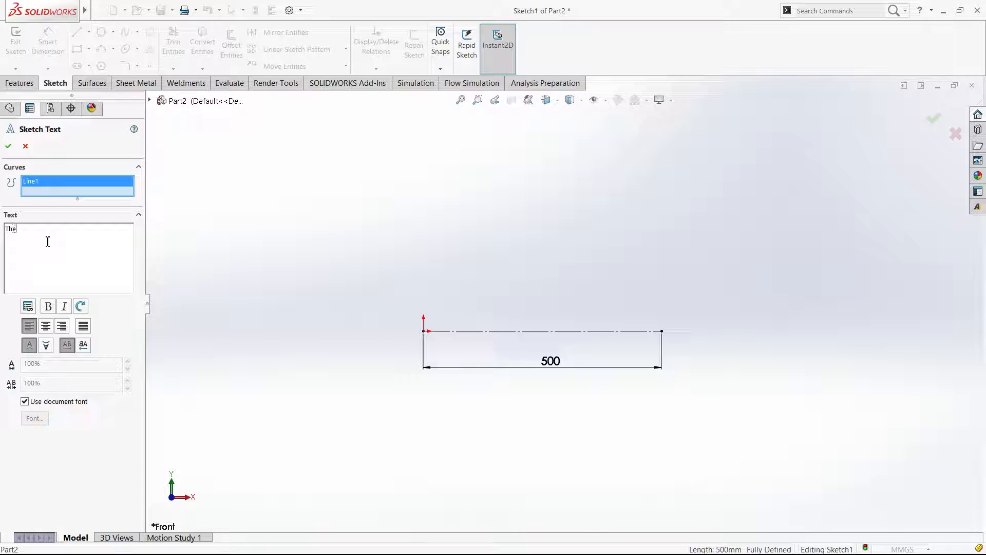
{"action": "type", "text": "RandomEngineer"}
{"action": "scroll", "coordinate": [493, 352], "scroll_direction": "down", "scroll_amount": 5}
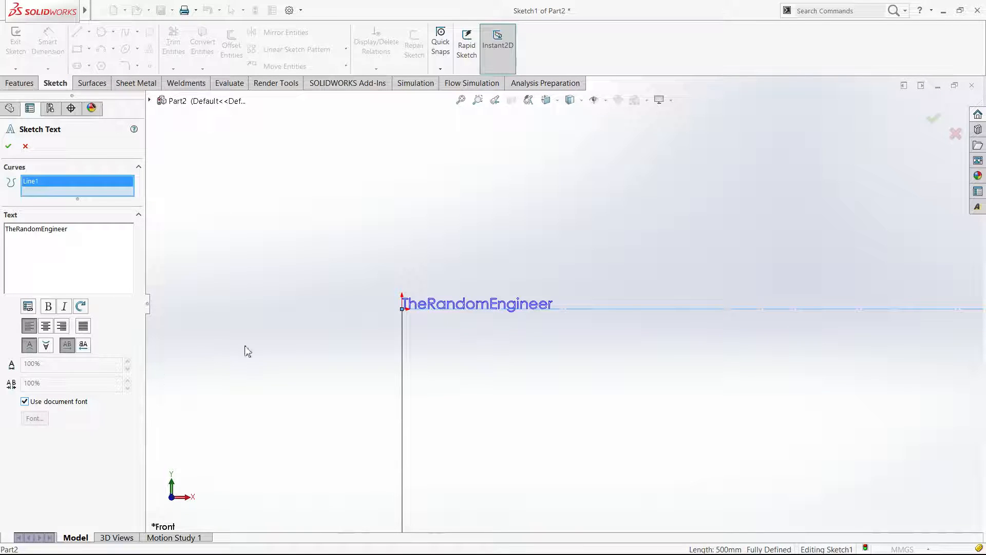
Turn off the document font for the sketch text and add spaces so it reads "The Random Engineer".
{"action": "left_click", "coordinate": [66, 406]}
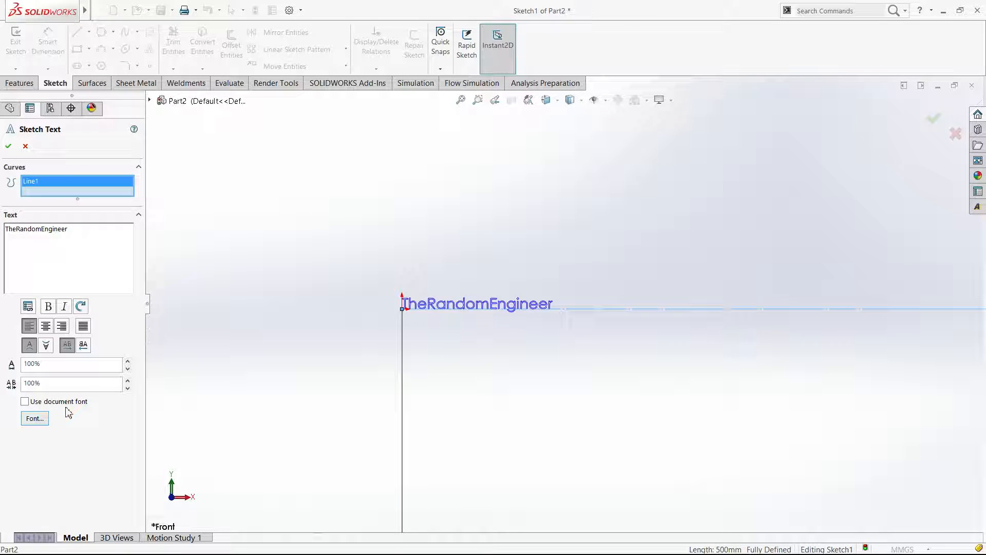
{"action": "left_click", "coordinate": [36, 418]}
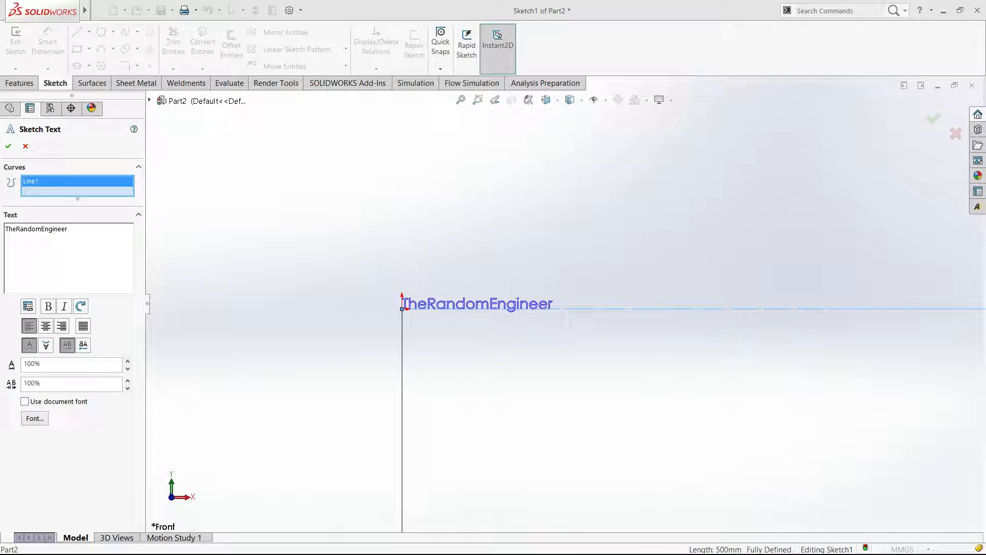
{"action": "left_click", "coordinate": [461, 219]}
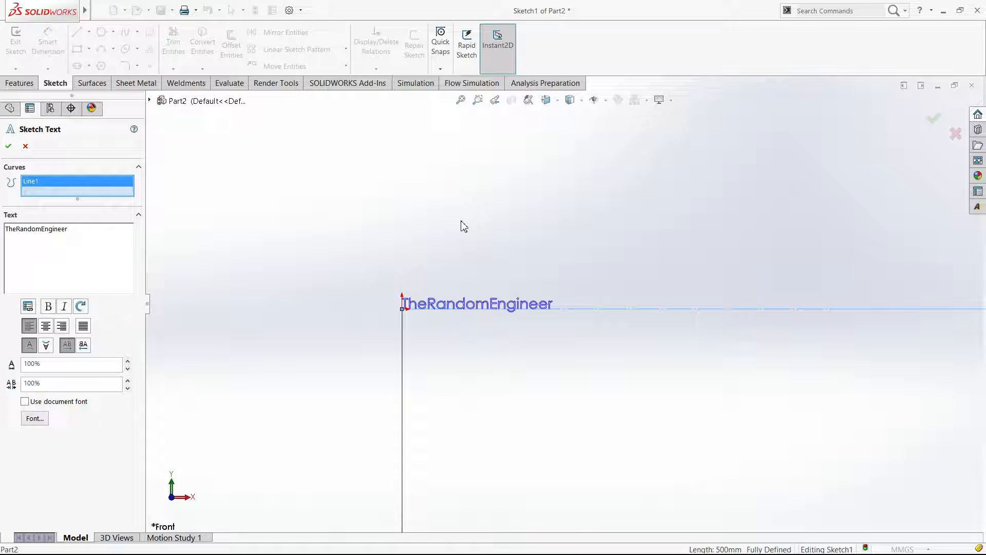
{"action": "left_click", "coordinate": [17, 229]}
{"action": "left_click", "coordinate": [45, 229]}
Try a 150% width factor and a different character spacing on the sketch text, restoring both to 100%.
{"action": "left_click", "coordinate": [128, 362]}
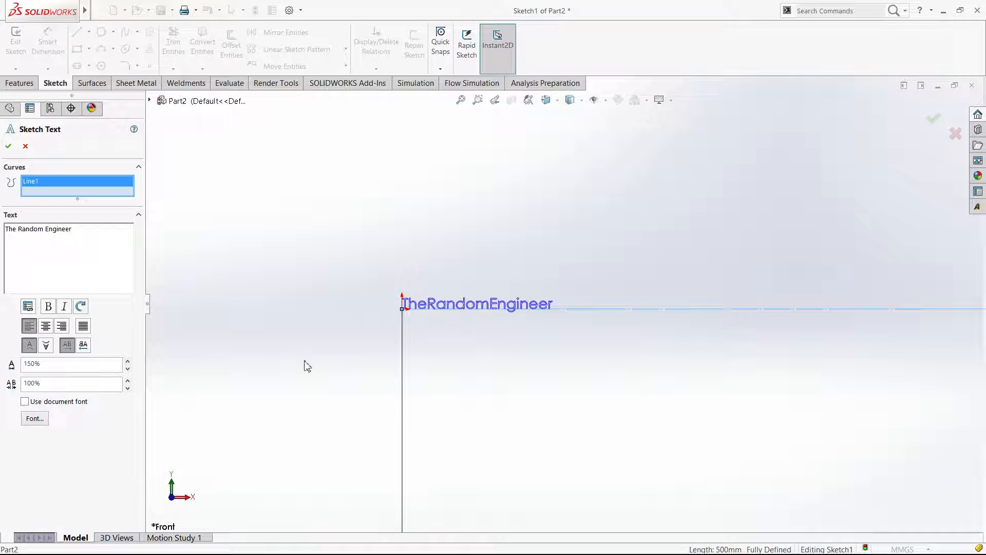
{"action": "left_click", "coordinate": [127, 370]}
{"action": "left_click", "coordinate": [127, 370]}
{"action": "left_click", "coordinate": [127, 380]}
{"action": "left_click", "coordinate": [128, 381]}
{"action": "left_click", "coordinate": [127, 380]}
{"action": "left_click", "coordinate": [128, 381]}
{"action": "left_click", "coordinate": [127, 388]}
Try flipping the sketch text vertically and horizontally, restoring its upright, left-to-right orientation.
{"action": "left_click", "coordinate": [45, 350]}
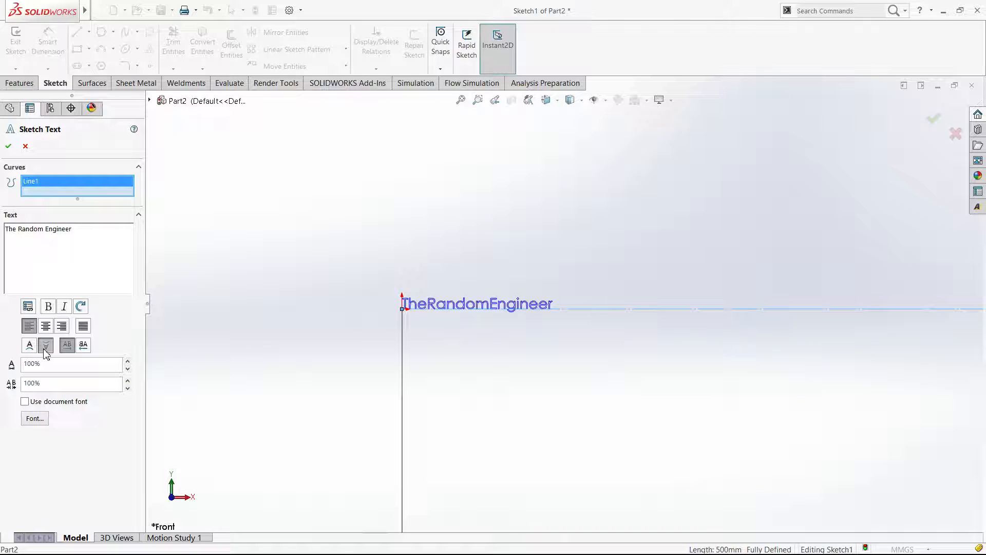
{"action": "left_click", "coordinate": [83, 347]}
{"action": "left_click", "coordinate": [67, 345]}
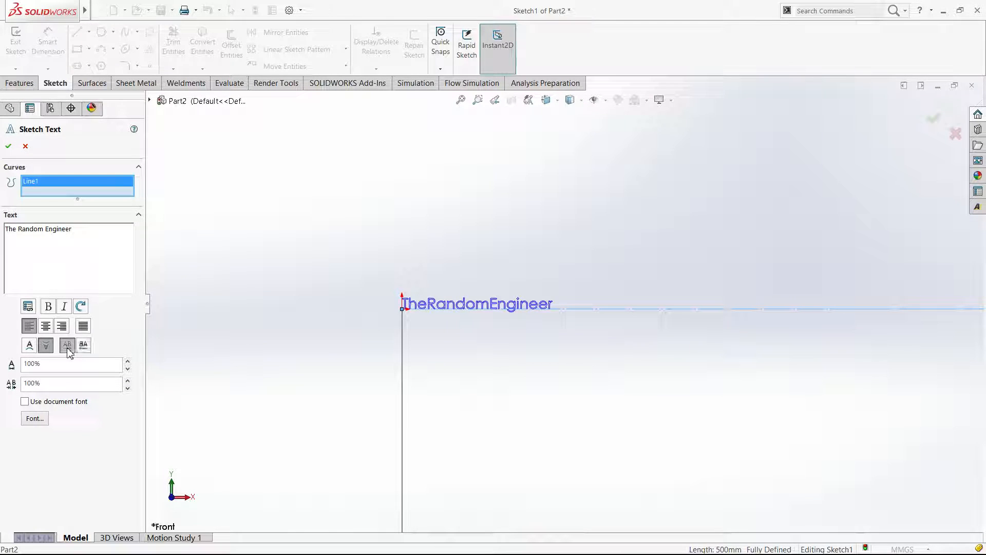
{"action": "left_click", "coordinate": [30, 346]}
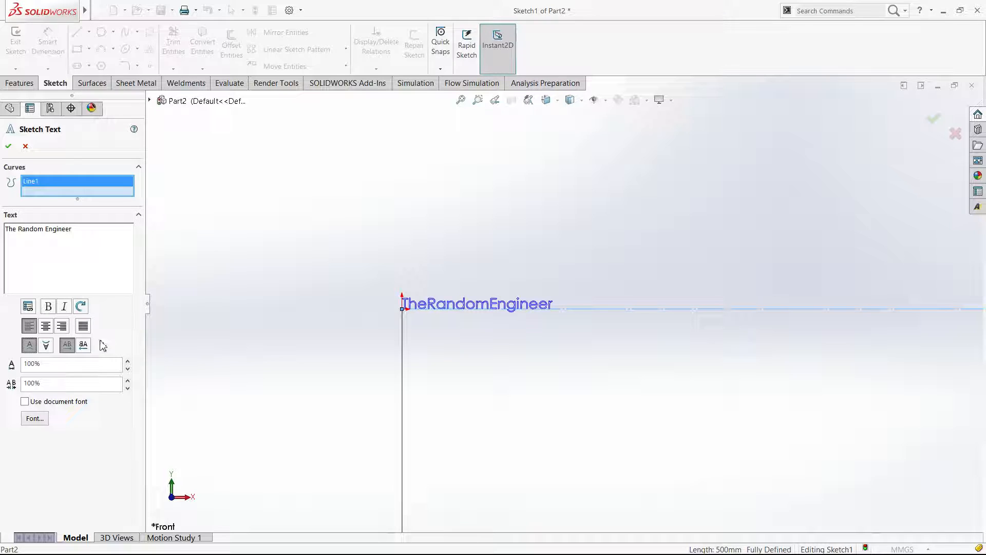
{"action": "left_click", "coordinate": [83, 345]}
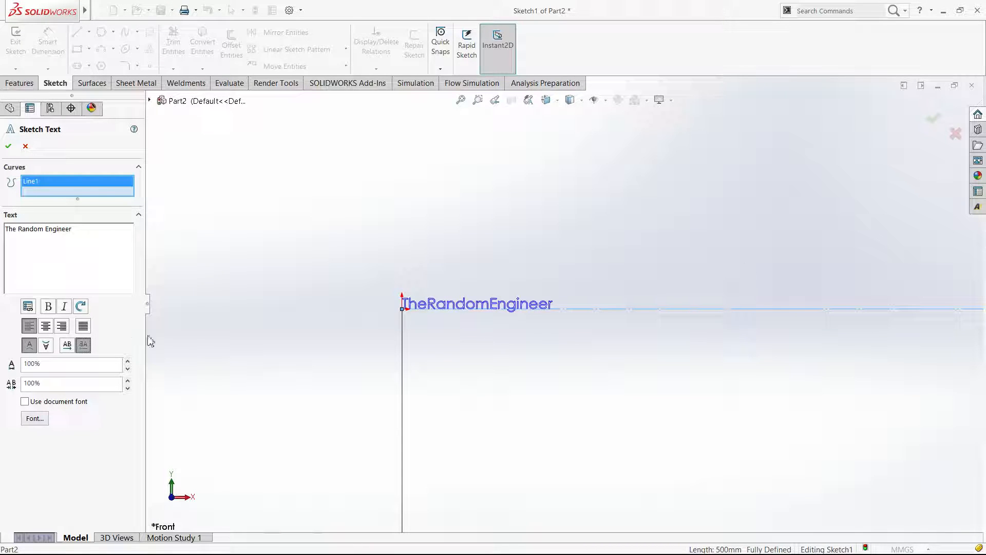
{"action": "left_click", "coordinate": [67, 347]}
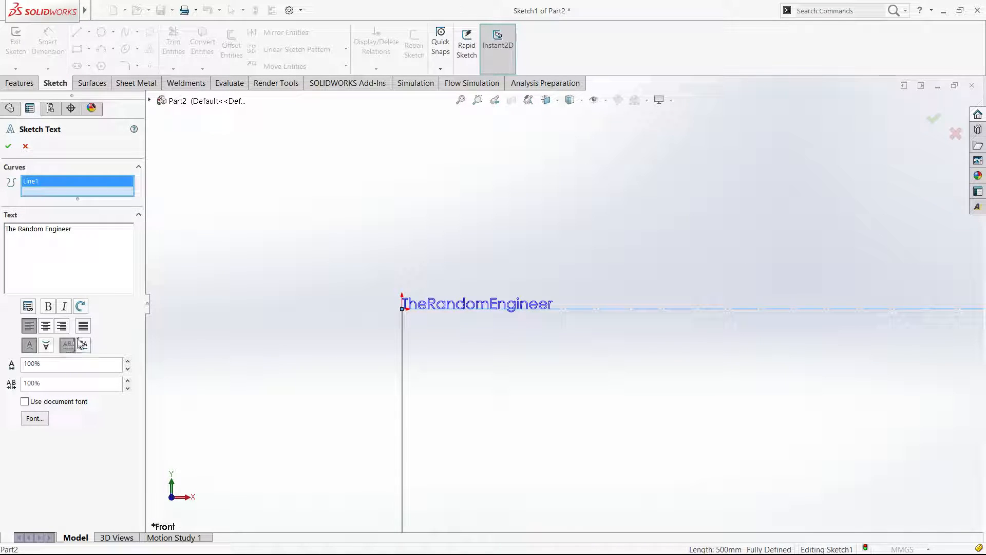
Try a horizontal flip and bold and italic styling on the sketch text, restoring the regular, left-to-right lettering.
{"action": "left_click", "coordinate": [83, 346]}
{"action": "left_click", "coordinate": [67, 347]}
{"action": "left_click_drag", "start_coordinate": [105, 226], "coordinate": [5, 229]}
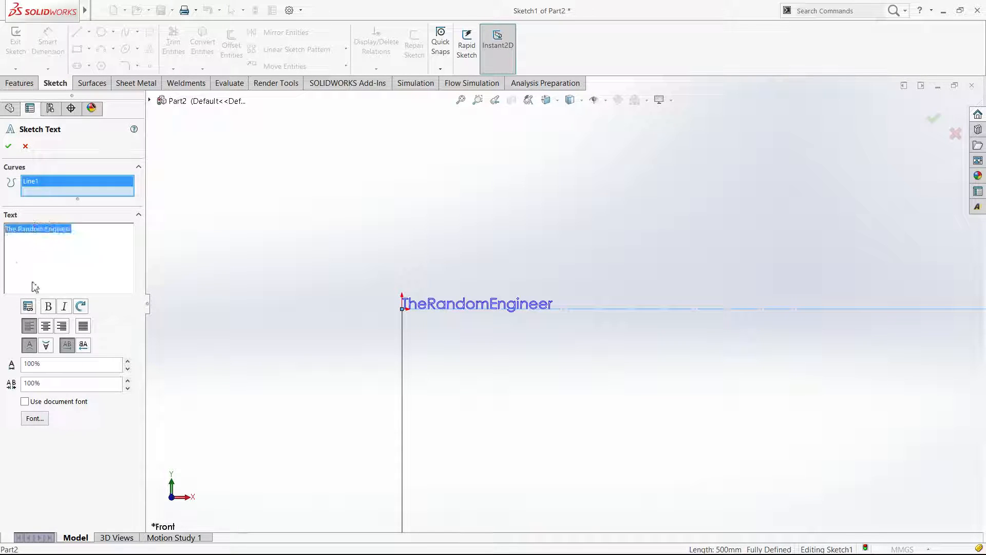
{"action": "left_click", "coordinate": [49, 307]}
{"action": "left_click", "coordinate": [64, 307]}
{"action": "left_click", "coordinate": [64, 307]}
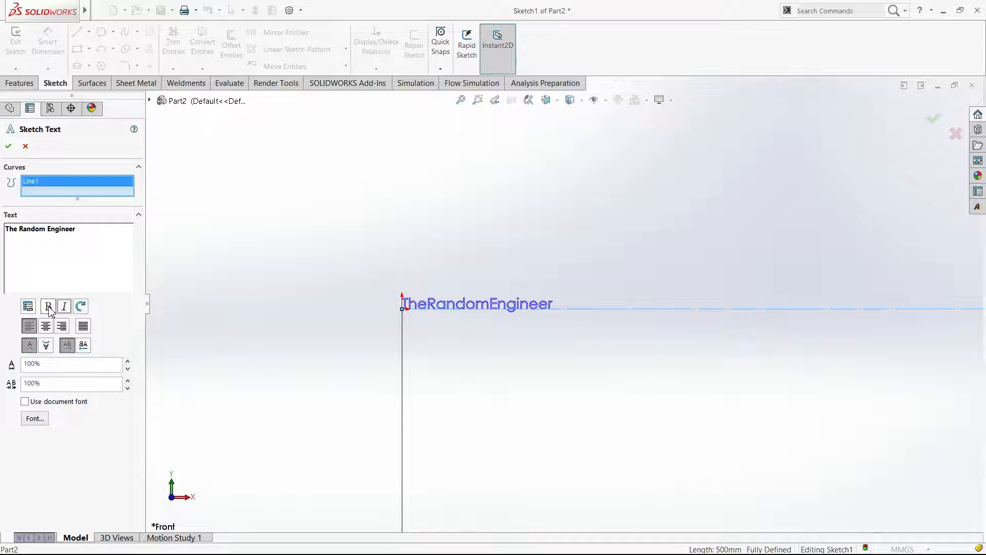
{"action": "left_click", "coordinate": [48, 306]}
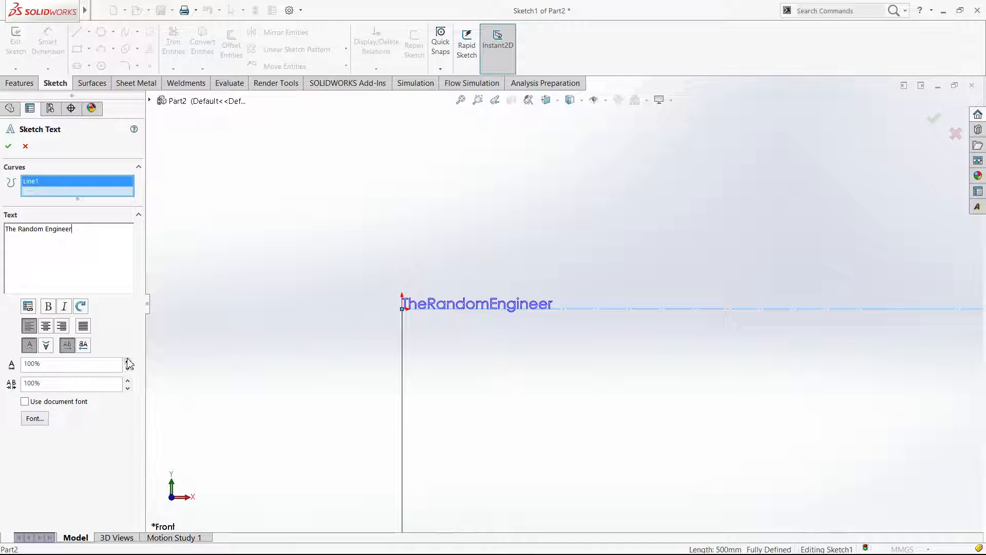
Give the sketch text a larger, handwriting-style font and finish the text so it spans most of the construction line.
{"action": "left_click", "coordinate": [41, 418]}
{"action": "left_click", "coordinate": [36, 418]}
{"action": "left_click", "coordinate": [36, 418]}
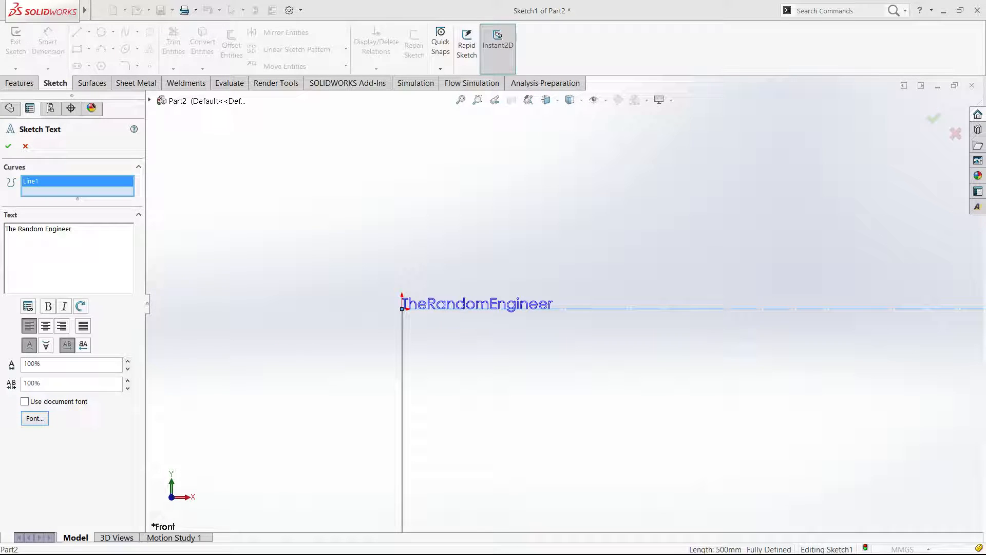
{"action": "left_click", "coordinate": [8, 147]}
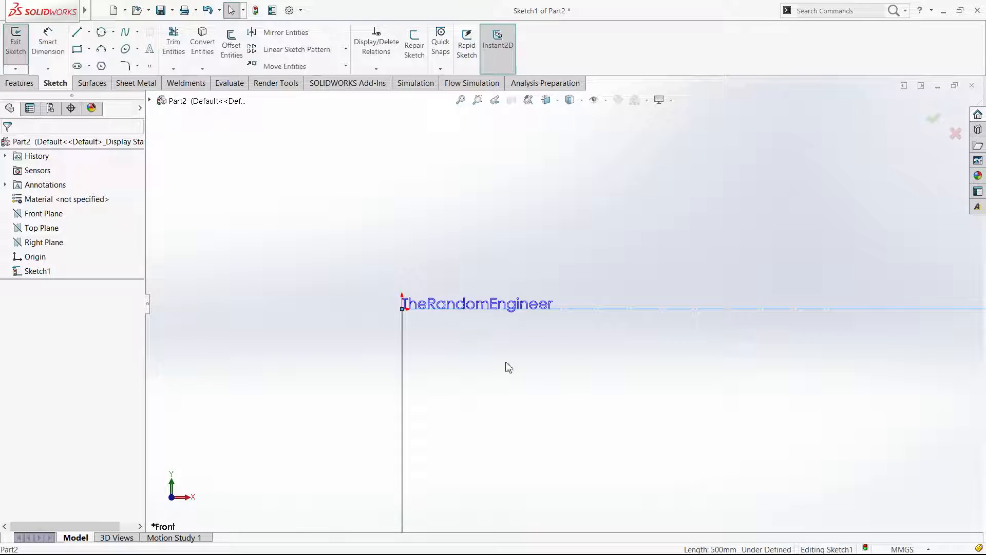
{"action": "key", "text": "f"}
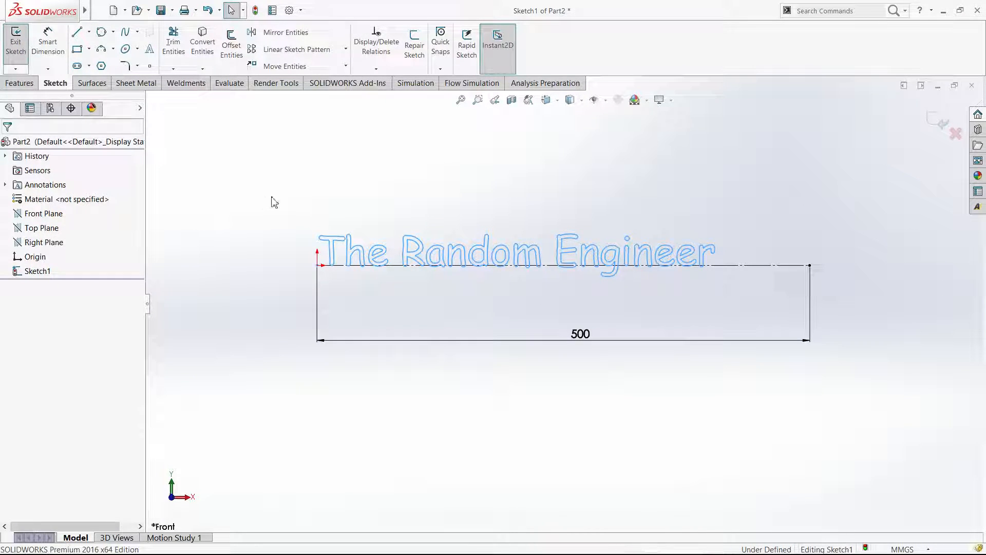
Sketch a tilted ellipse around the text, centred on the construction line's midpoint, with radii of about 272 mm and 114 mm.
{"action": "left_click", "coordinate": [125, 49]}
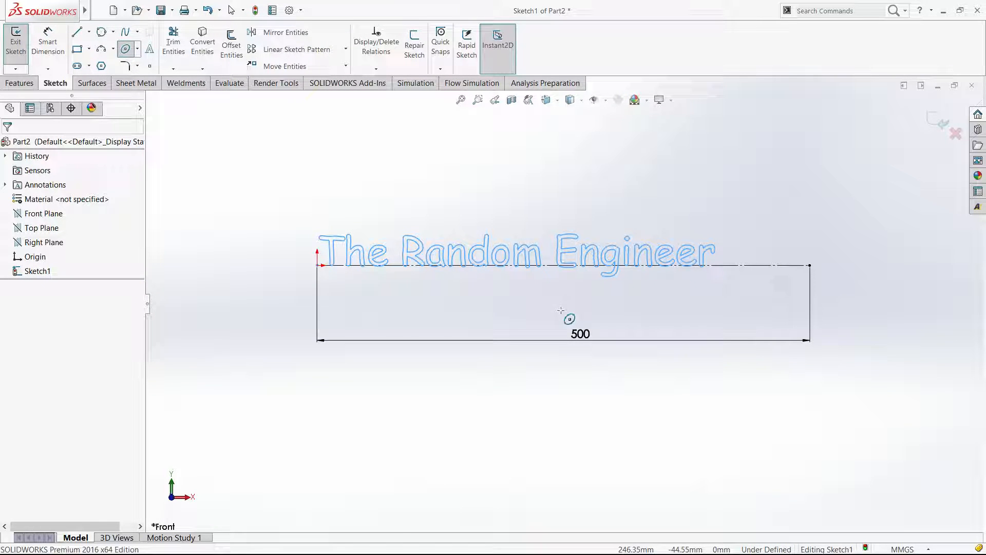
{"action": "key", "text": "Escape"}
{"action": "left_click", "coordinate": [738, 266]}
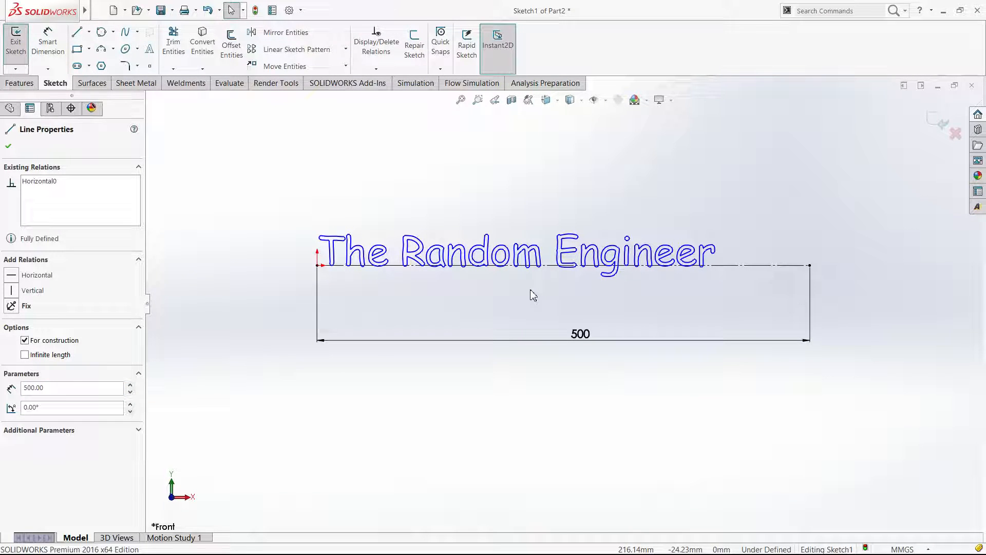
{"action": "left_click", "coordinate": [554, 294]}
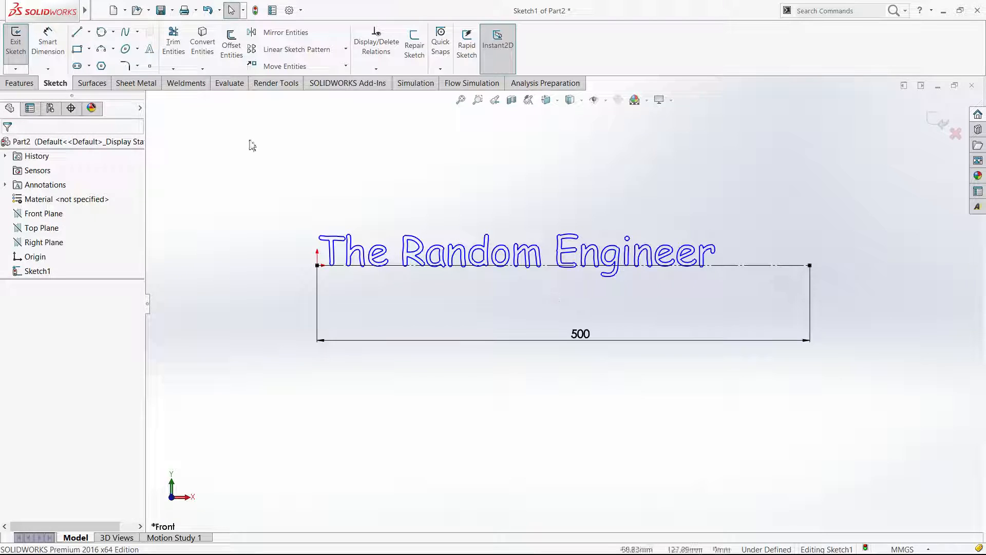
{"action": "left_click", "coordinate": [127, 49]}
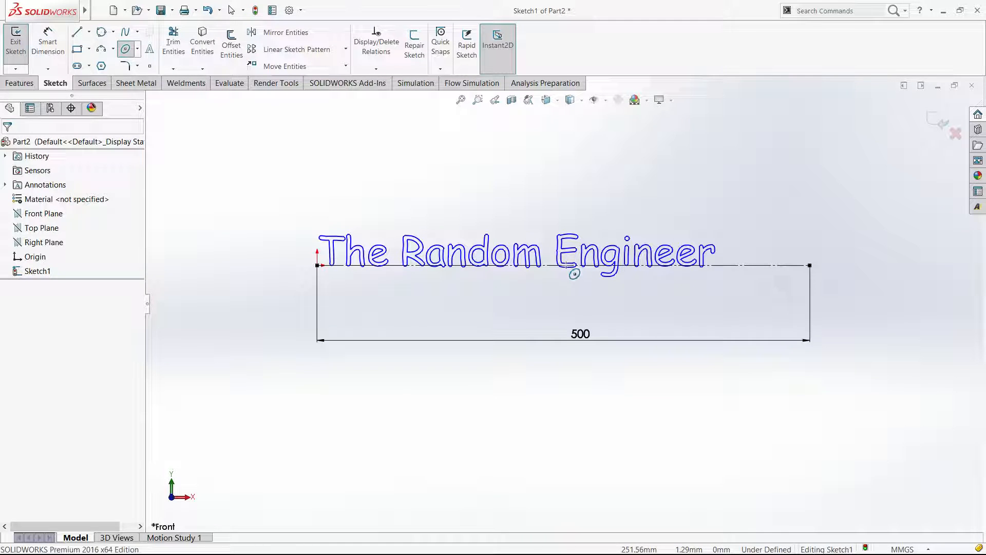
{"action": "left_click", "coordinate": [564, 265]}
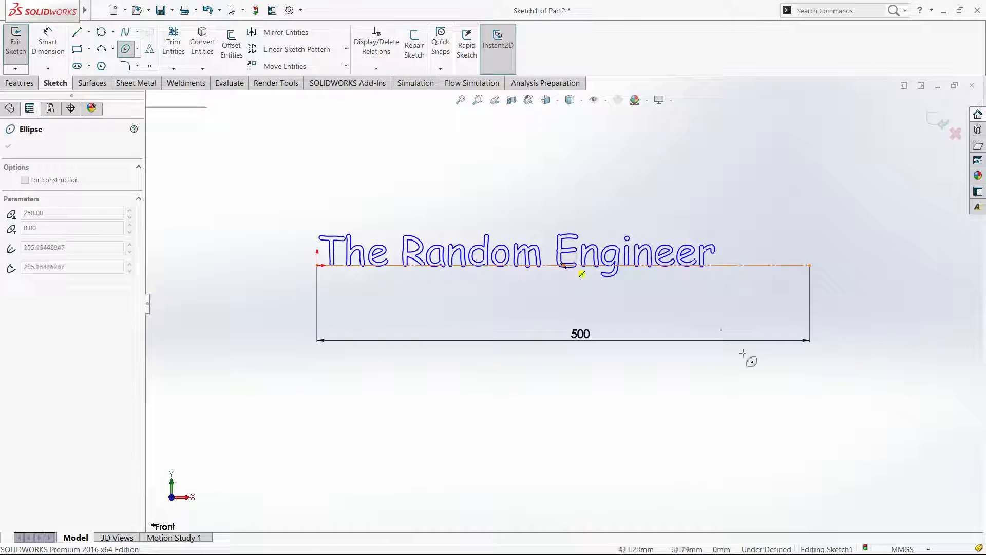
{"action": "left_click", "coordinate": [803, 387]}
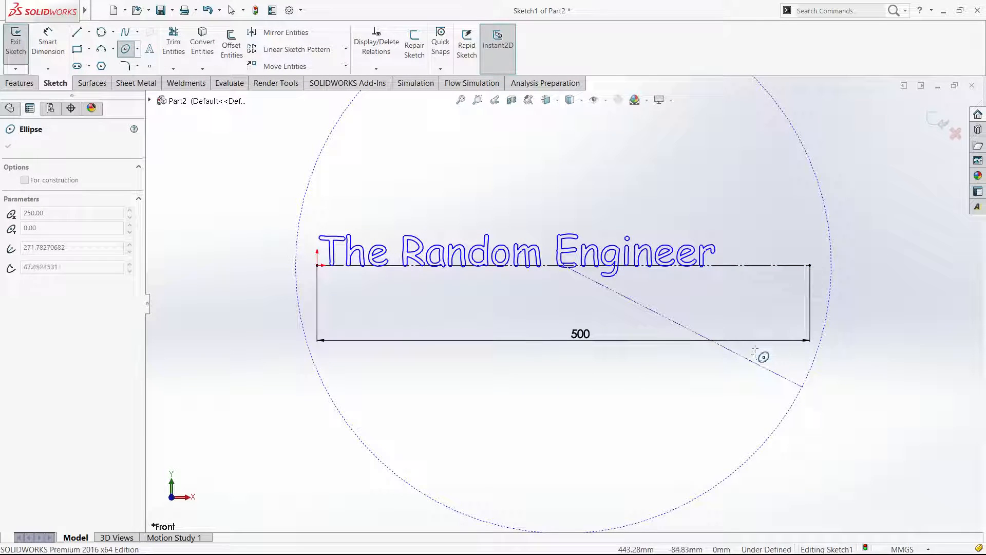
{"action": "left_click", "coordinate": [815, 267]}
{"action": "key", "text": "Escape"}
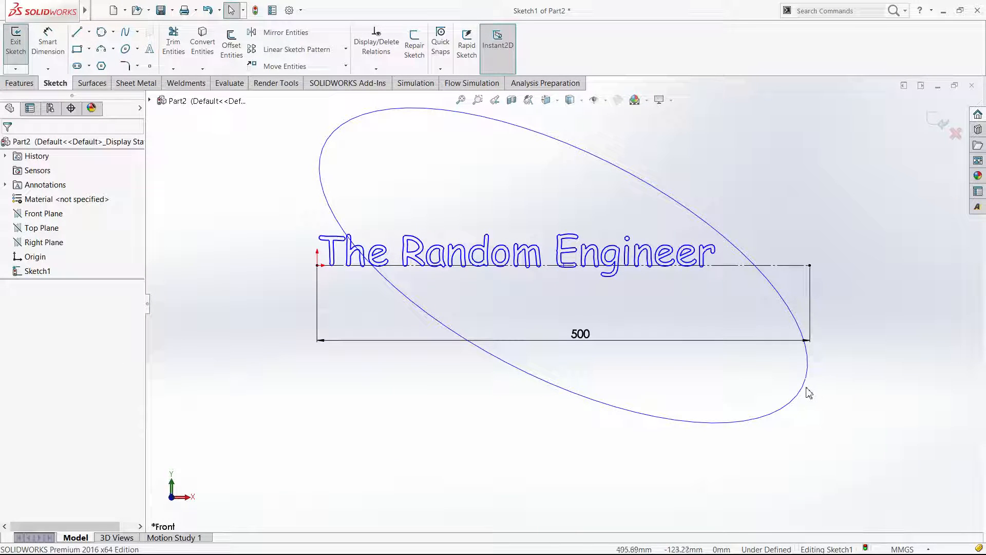
Move the ellipse's lower-right major-axis point to about X 529 mm, Y -6 mm, making the ellipse nearly horizontal.
{"action": "left_click", "coordinate": [804, 388]}
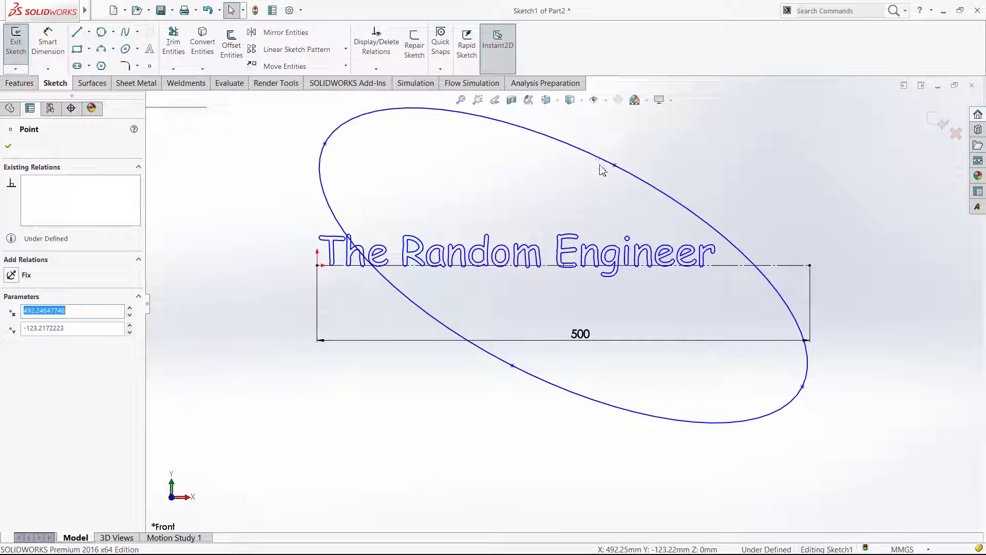
{"action": "key", "text": "Escape"}
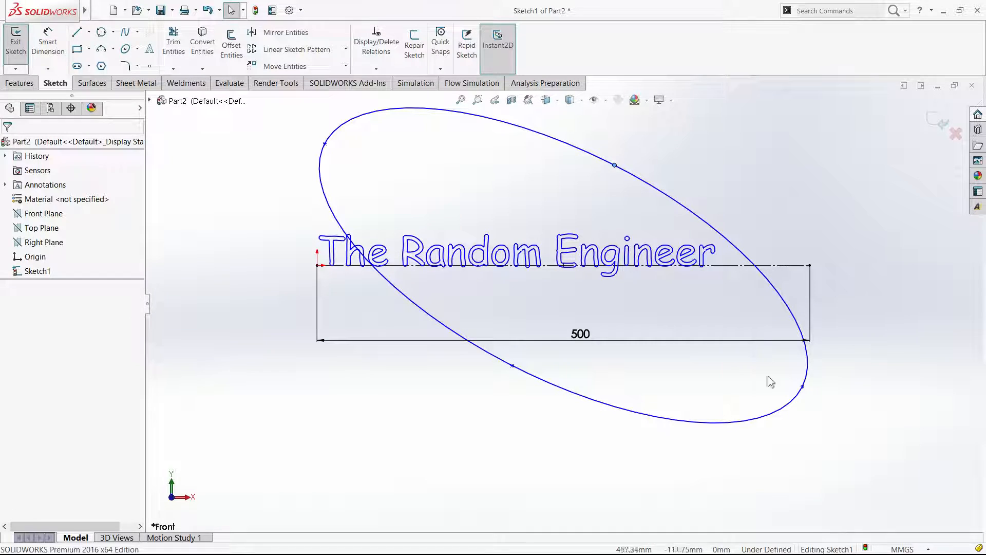
{"action": "left_click", "coordinate": [803, 387]}
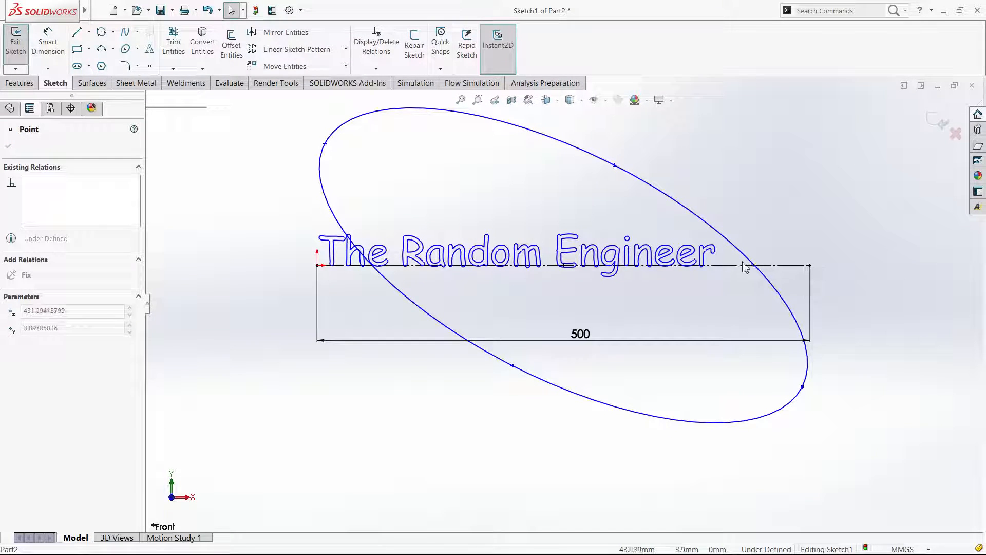
{"action": "left_click_drag", "start_coordinate": [816, 254], "coordinate": [839, 271]}
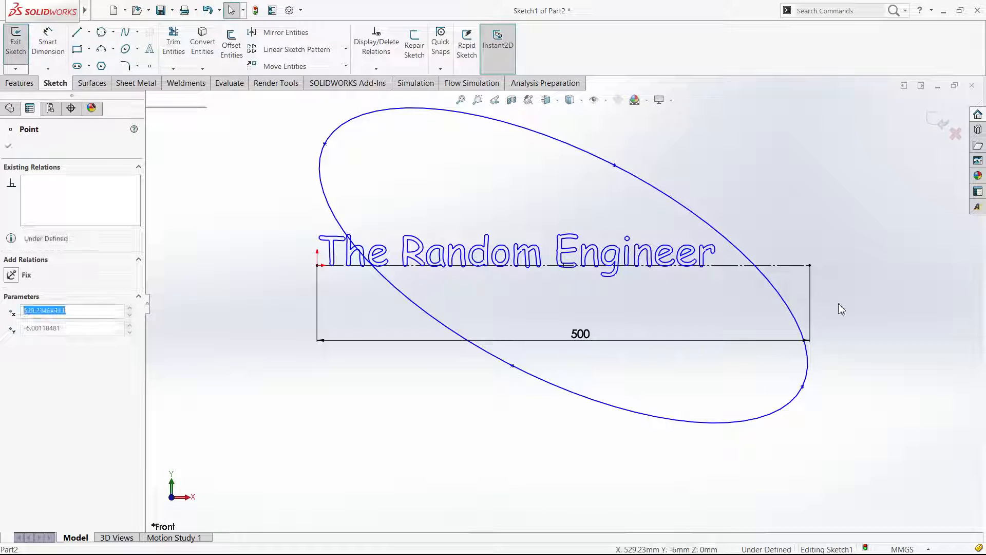
Dimension the horizontal distance between the origin and the ellipse's left major-axis point as 30 mm.
{"action": "right_click_drag", "start_coordinate": [815, 421], "coordinate": [807, 375]}
{"action": "left_click", "coordinate": [317, 266]}
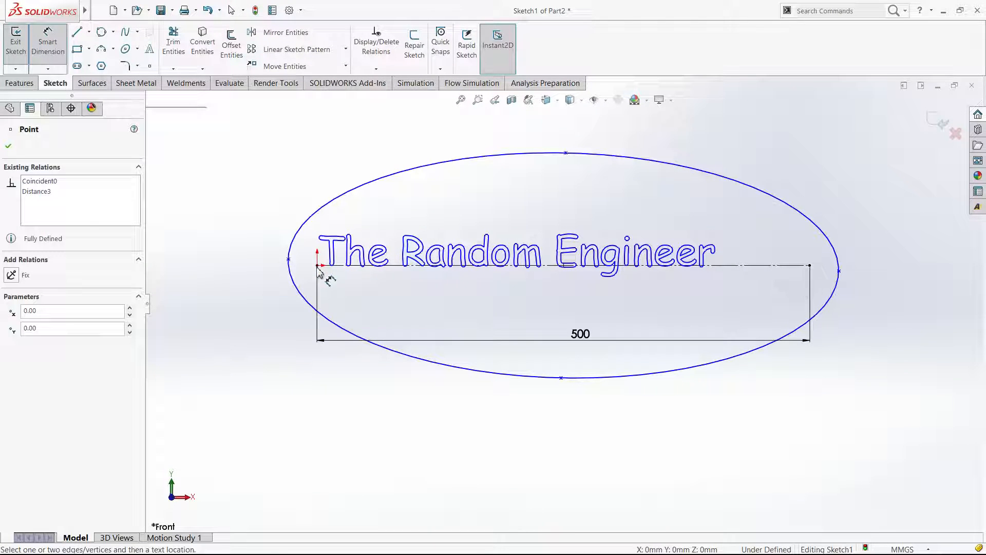
{"action": "left_click", "coordinate": [289, 260]}
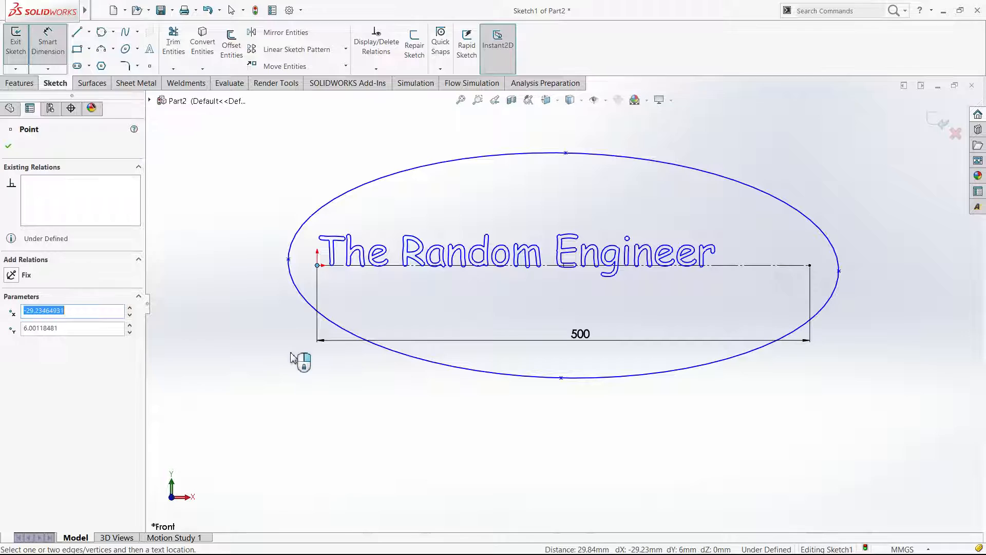
{"action": "left_click", "coordinate": [302, 395]}
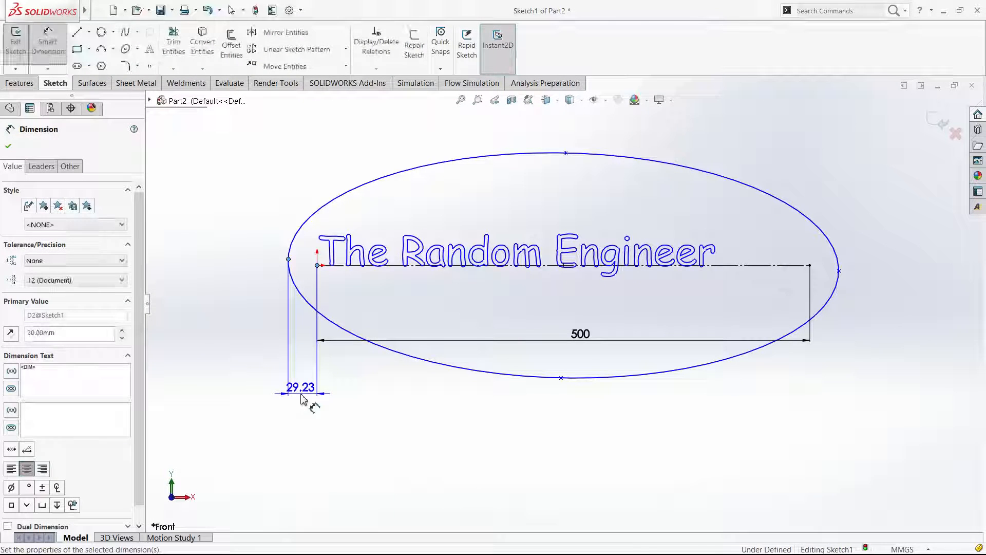
Add a driven horizontal dimension between the construction line's right end and the ellipse's right major-axis point.
{"action": "left_click", "coordinate": [839, 271]}
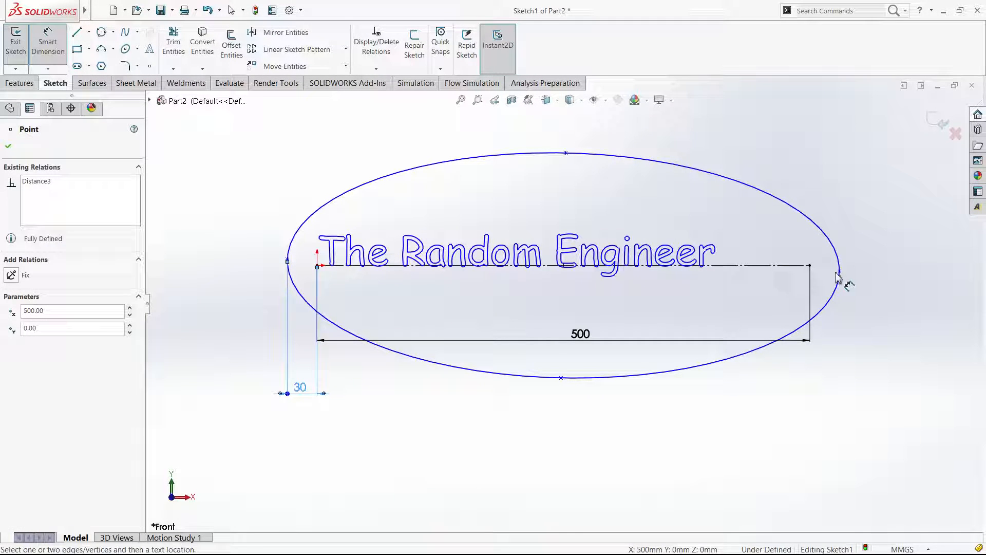
{"action": "left_click", "coordinate": [840, 272]}
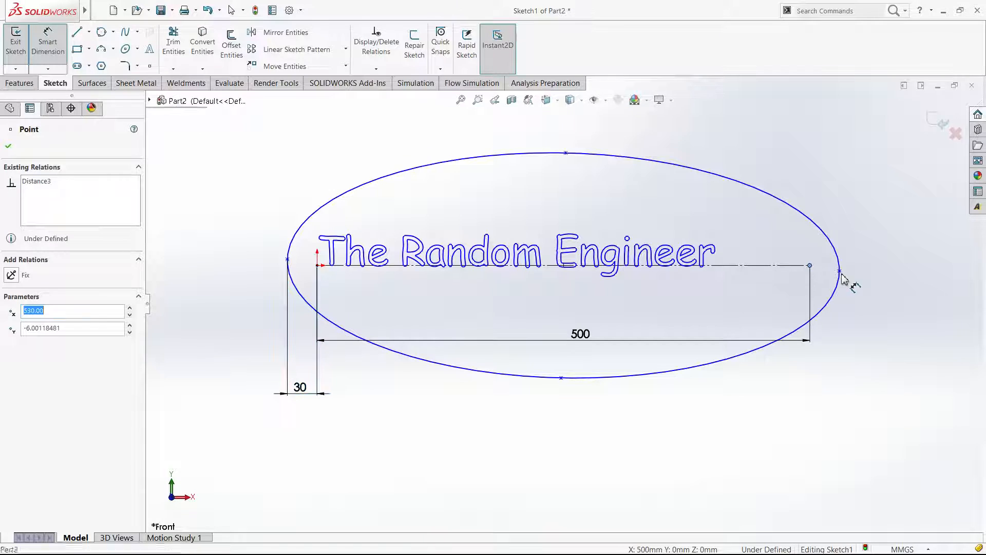
{"action": "left_click", "coordinate": [821, 424]}
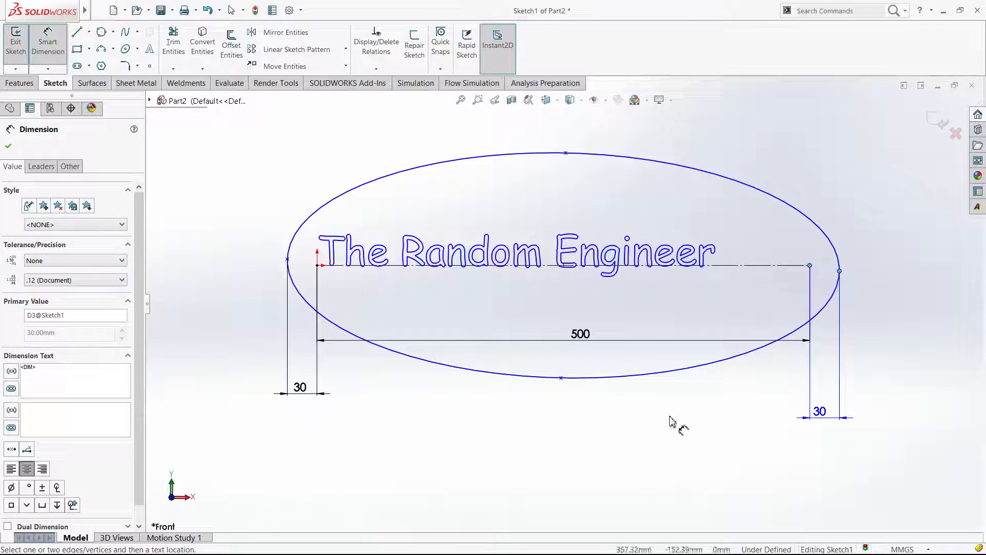
{"action": "key", "text": "Escape"}
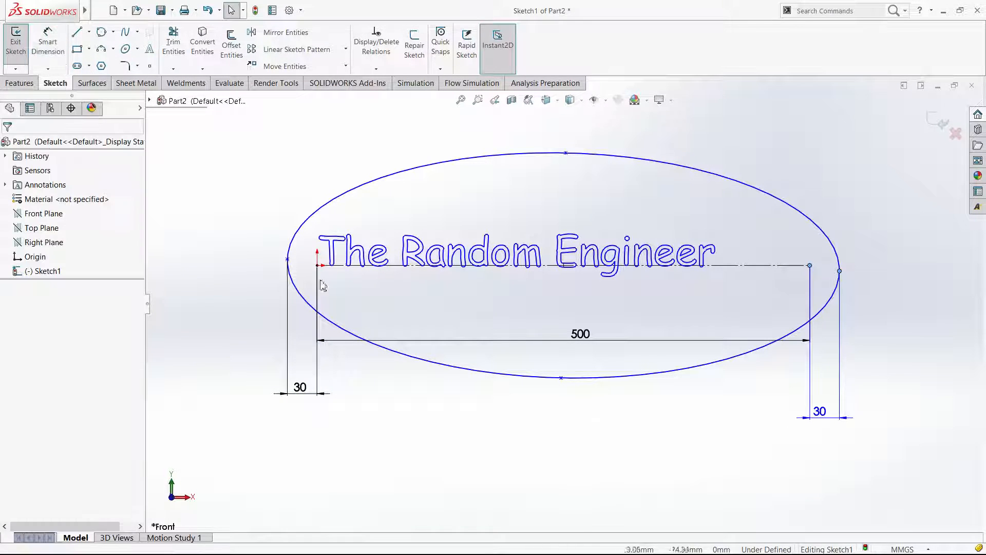
Apply a horizontal relation to the ellipse's left and right major-axis points and the origin.
{"action": "left_click", "coordinate": [287, 260]}
{"action": "left_click", "coordinate": [318, 265], "text": "ctrl"}
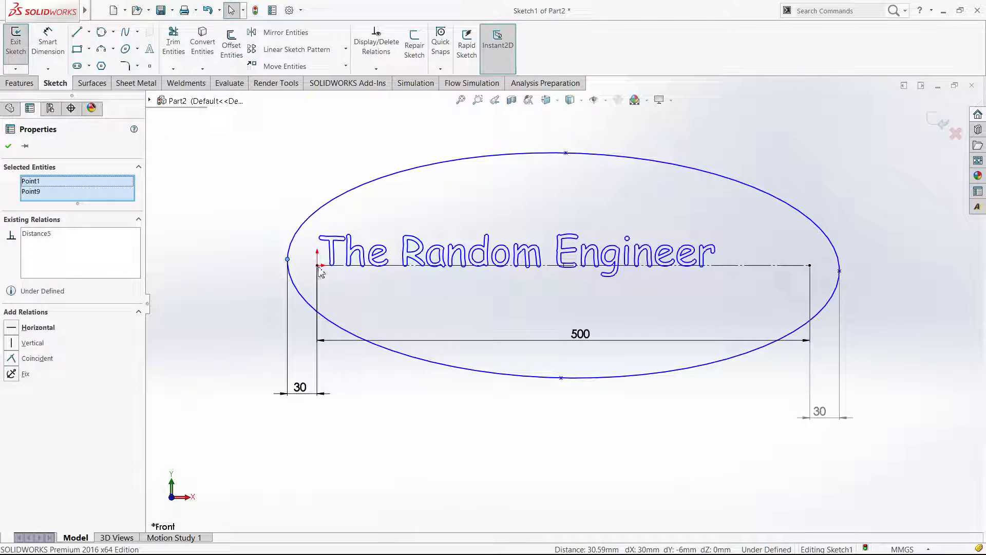
{"action": "left_click", "coordinate": [842, 271], "text": "ctrl"}
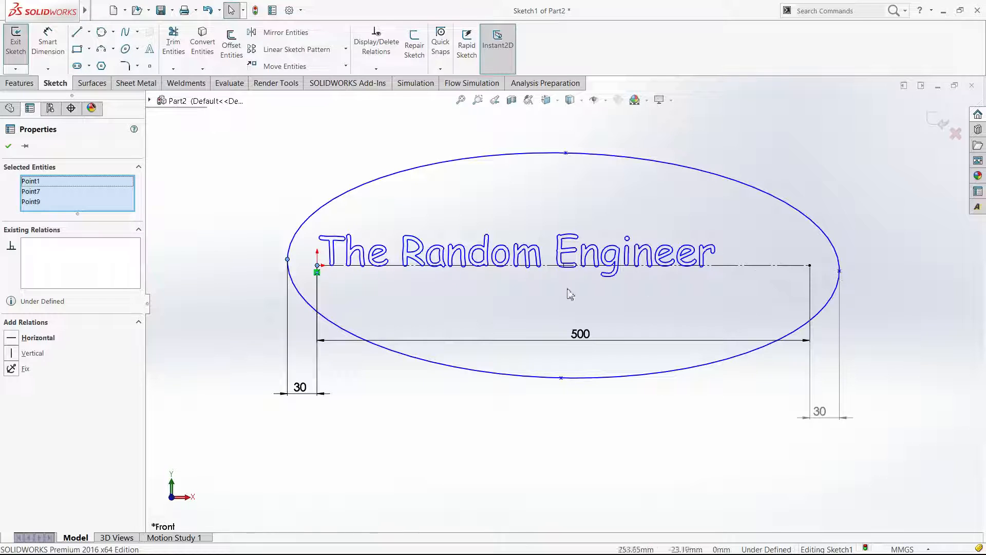
{"action": "left_click", "coordinate": [11, 337]}
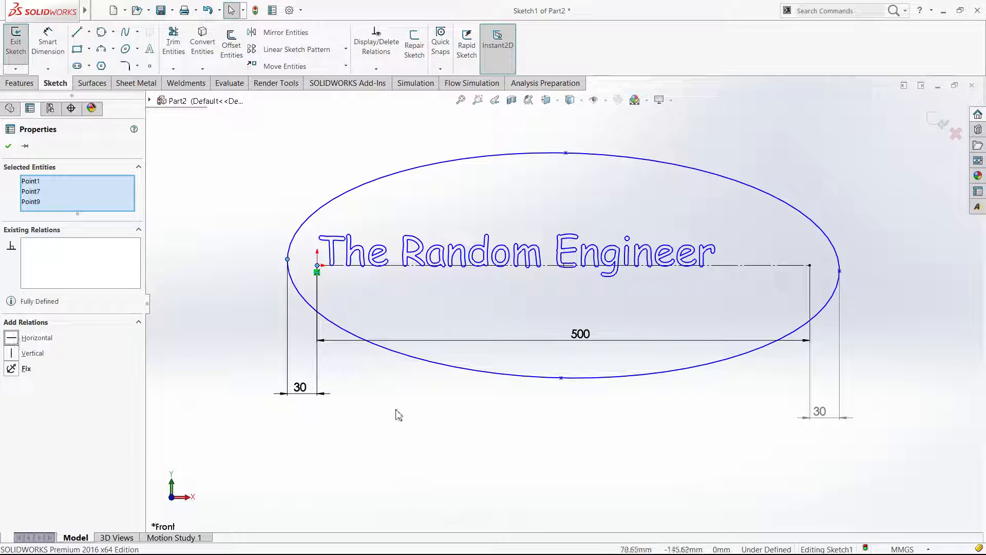
{"action": "left_click", "coordinate": [894, 302]}
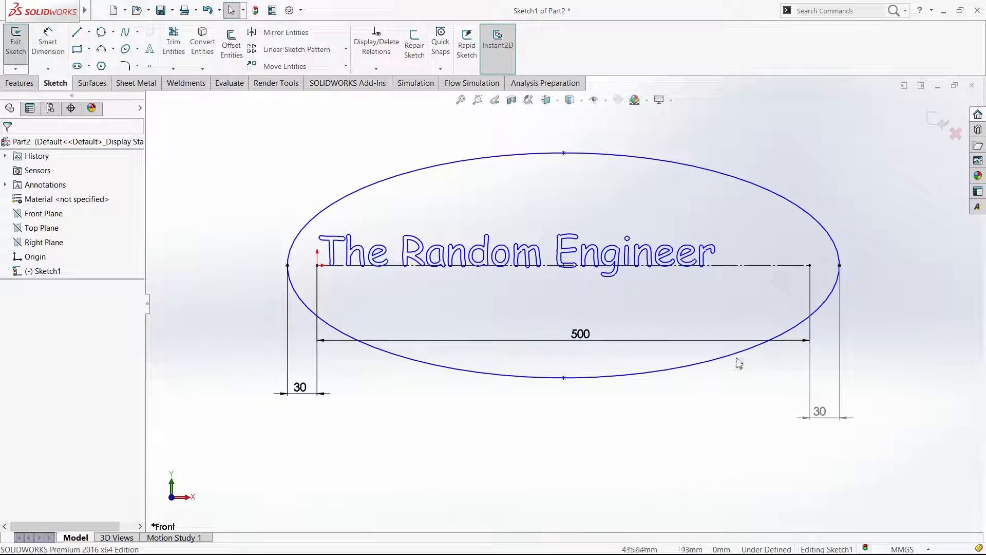
{"action": "right_click_drag", "start_coordinate": [671, 409], "coordinate": [675, 345]}
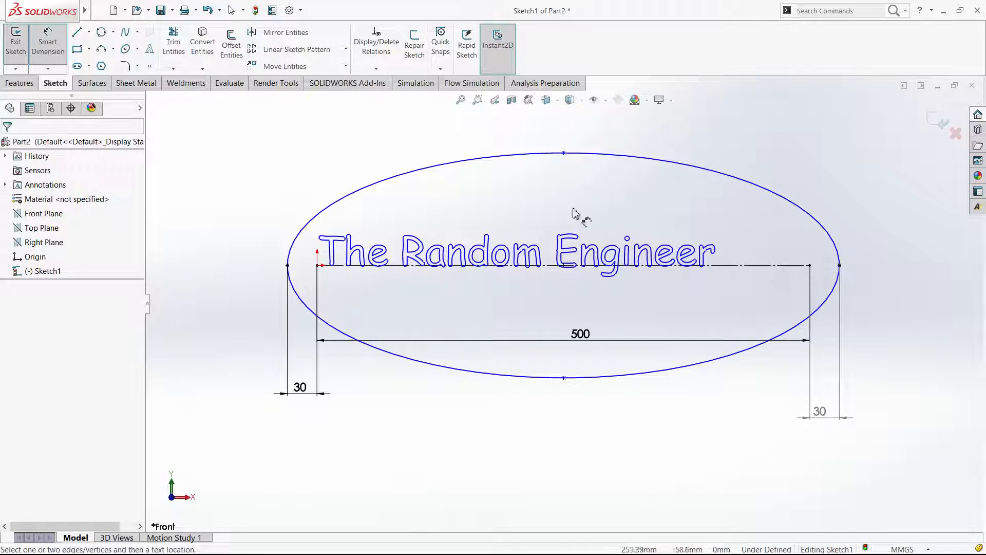
{"action": "left_click", "coordinate": [565, 378]}
{"action": "key", "text": "Escape"}
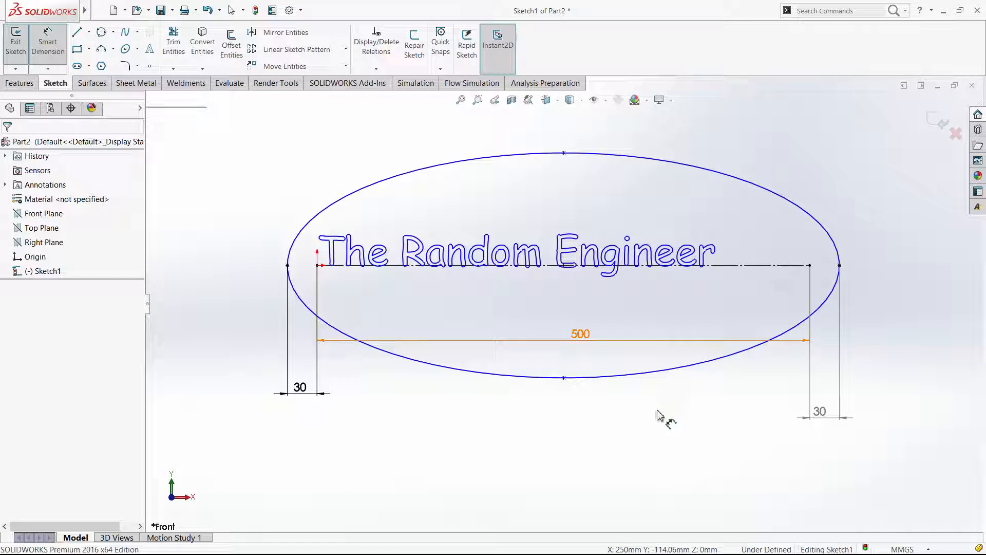
{"action": "right_click_drag", "start_coordinate": [665, 421], "coordinate": [596, 428]}
{"action": "key", "text": "Escape"}
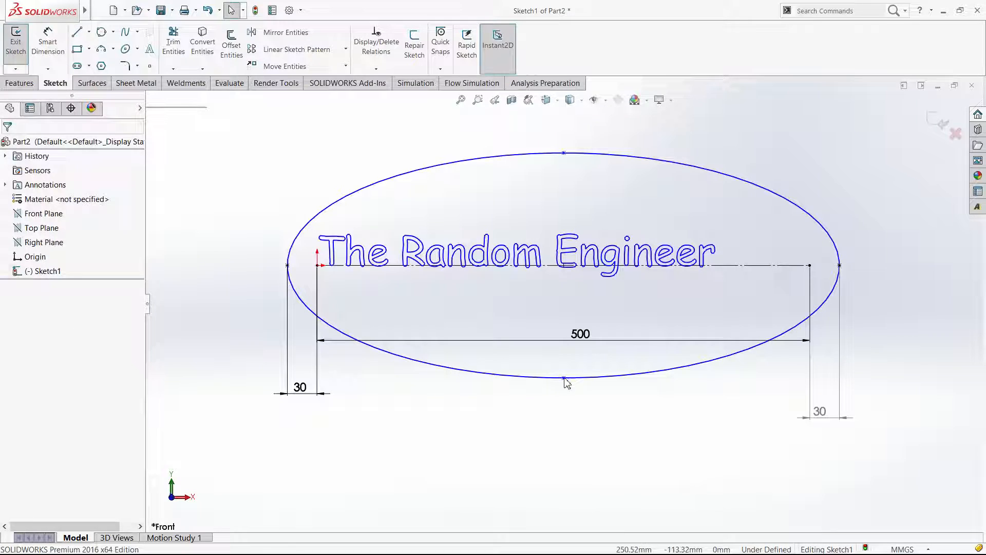
Apply a vertical relation to the ellipse's upper and lower minor-axis points and its center point.
{"action": "left_click", "coordinate": [565, 379]}
{"action": "key", "text": "Escape"}
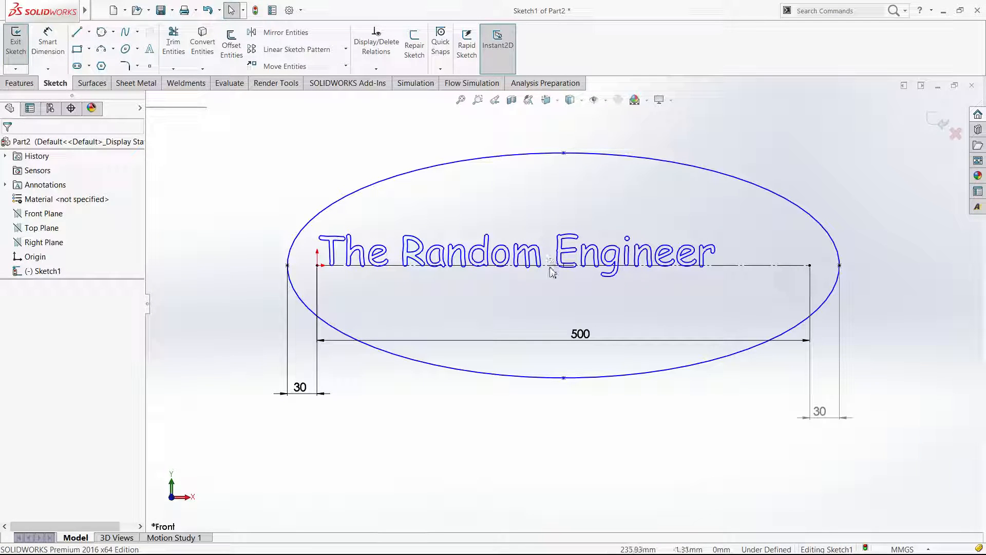
{"action": "left_click", "coordinate": [555, 265]}
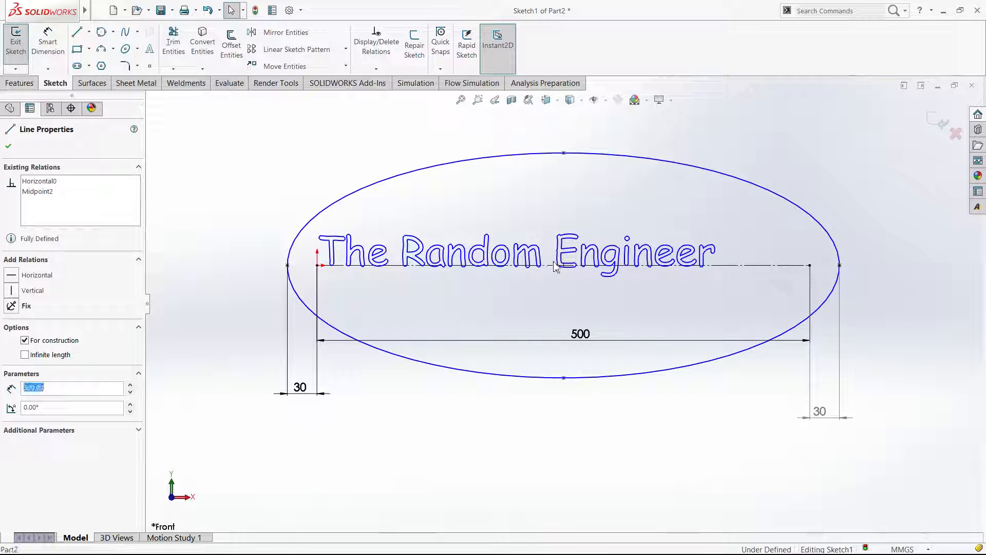
{"action": "left_click", "coordinate": [565, 378], "text": "ctrl"}
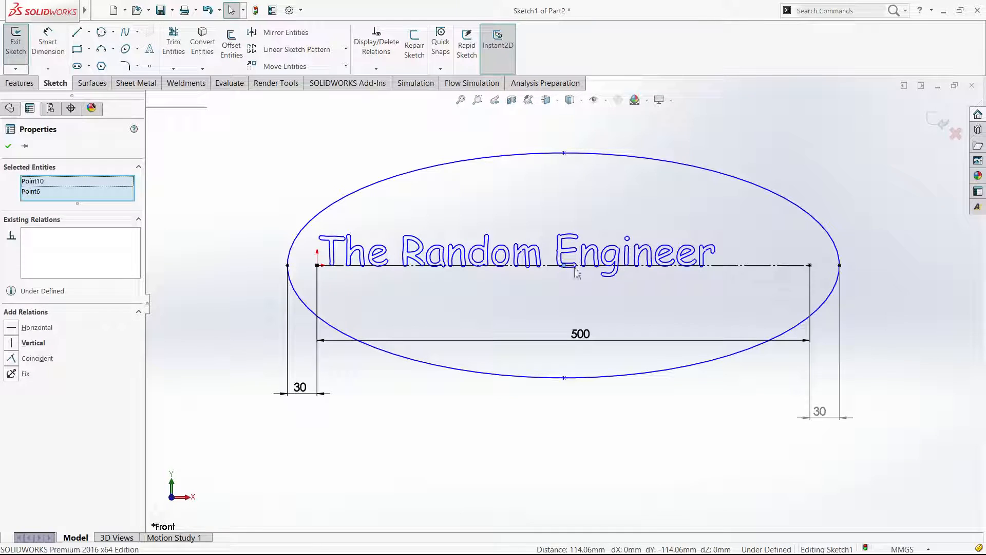
{"action": "left_click", "coordinate": [564, 153], "text": "ctrl"}
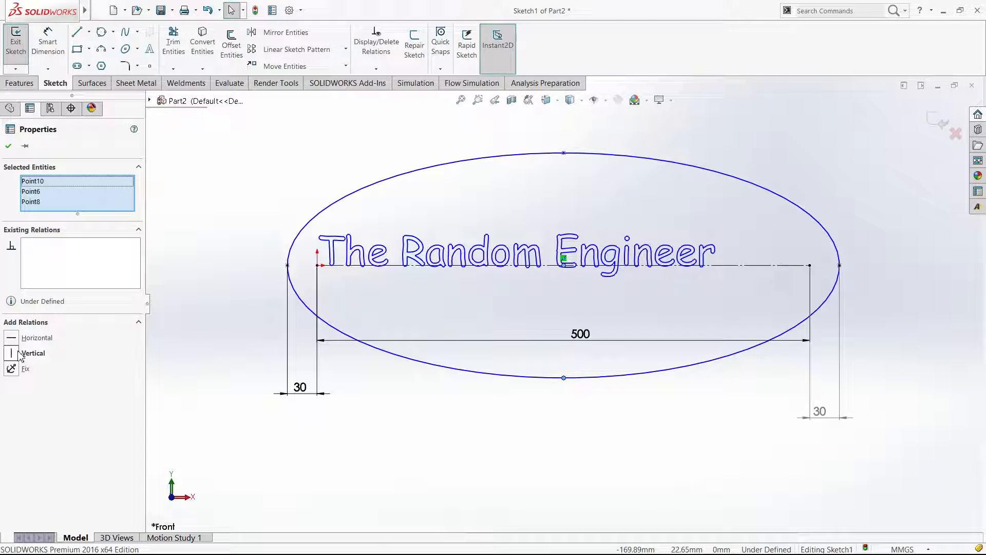
{"action": "left_click", "coordinate": [8, 146]}
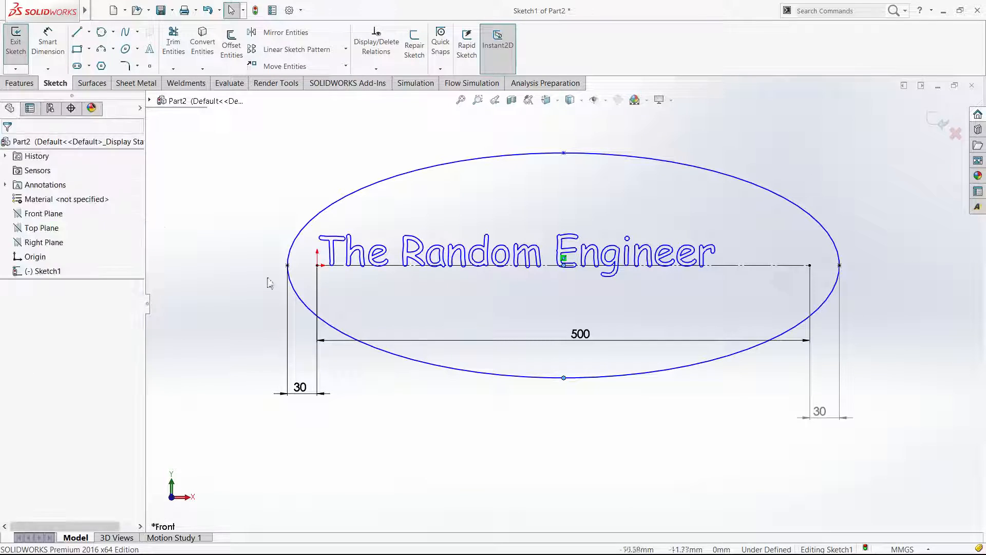
Resize the ellipse vertically by its minor-axis points to a half-height of about 112 mm.
{"action": "left_click", "coordinate": [564, 378]}
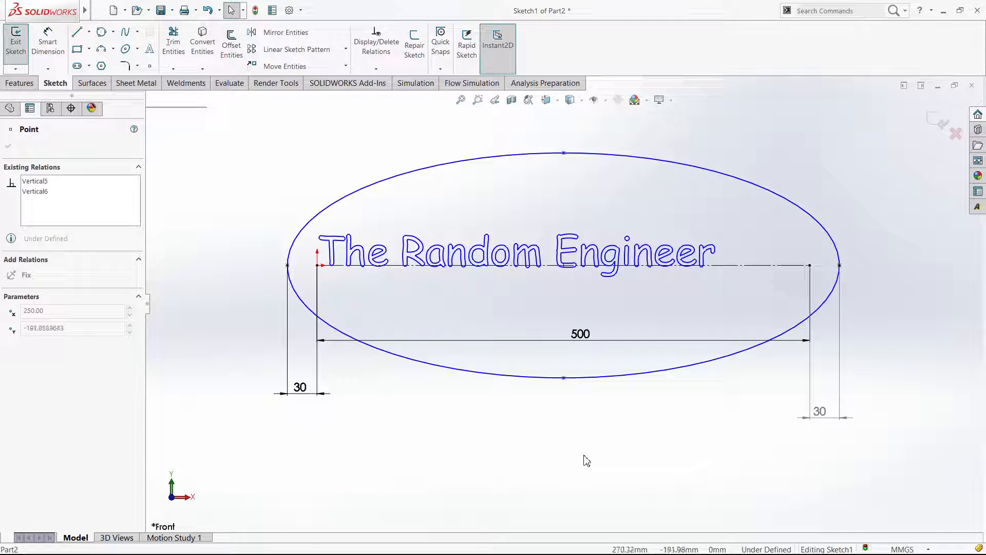
{"action": "left_click_drag", "start_coordinate": [584, 456], "coordinate": [579, 350]}
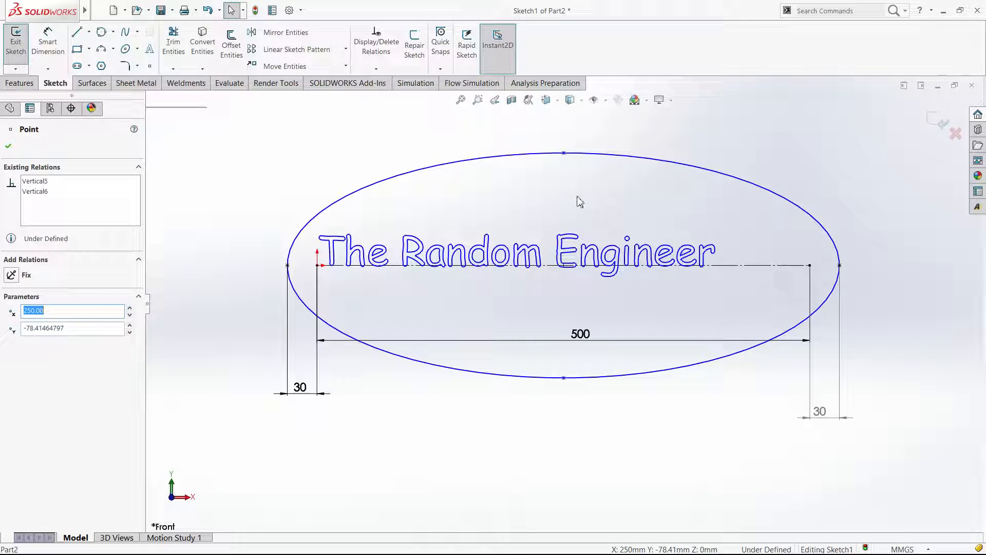
{"action": "left_click_drag", "start_coordinate": [564, 187], "coordinate": [567, 253]}
{"action": "left_click_drag", "start_coordinate": [563, 186], "coordinate": [566, 155]}
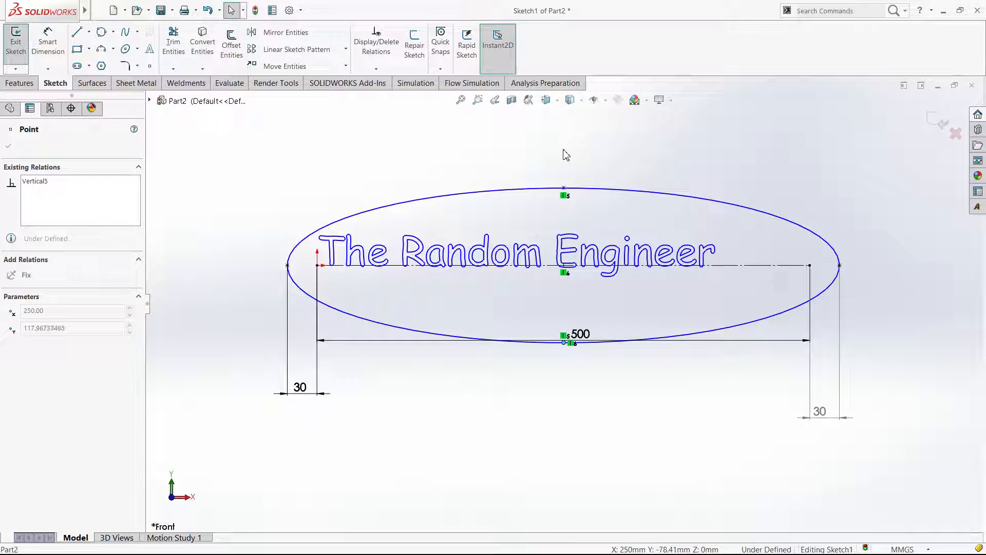
{"action": "left_click", "coordinate": [683, 393]}
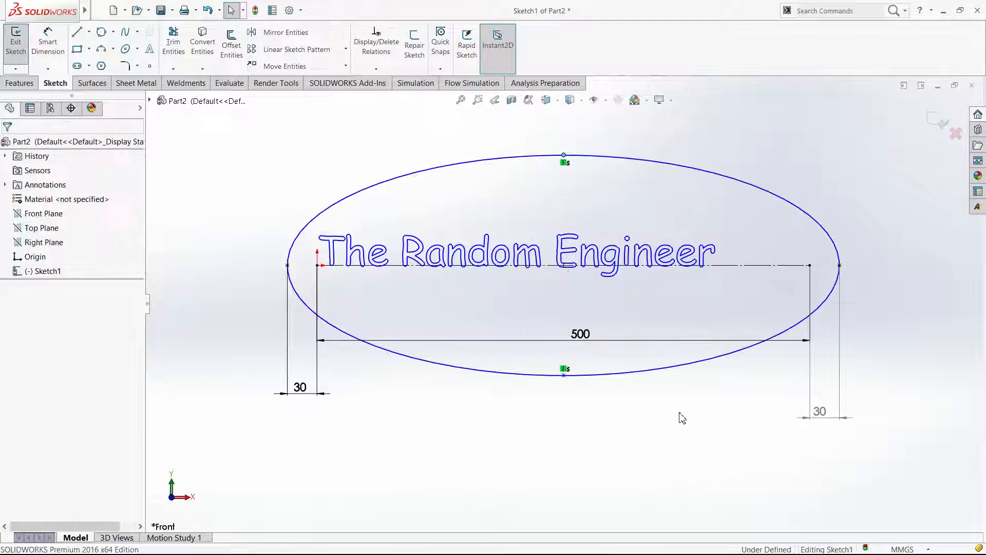
{"action": "key", "text": "l"}
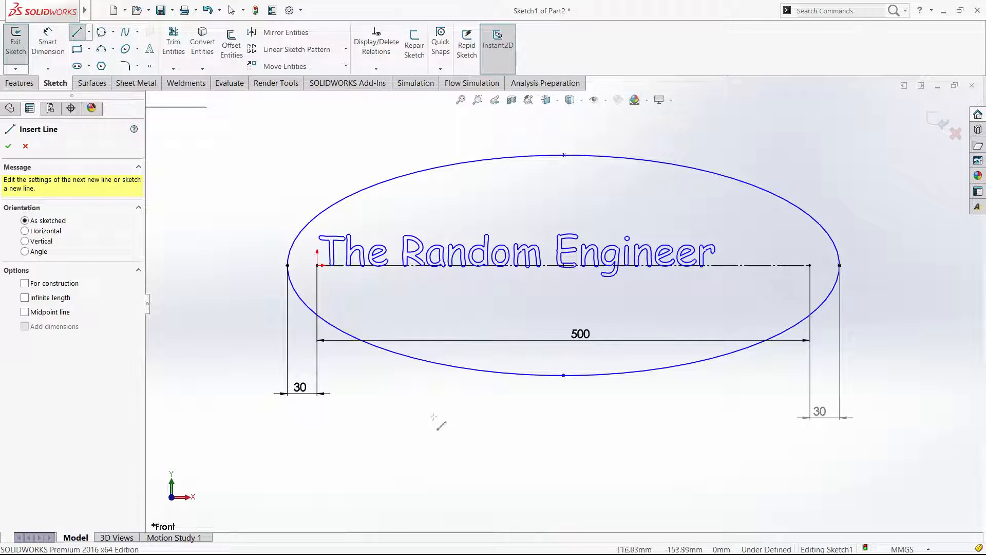
{"action": "key", "text": "Escape"}
{"action": "double_click", "coordinate": [301, 391]}
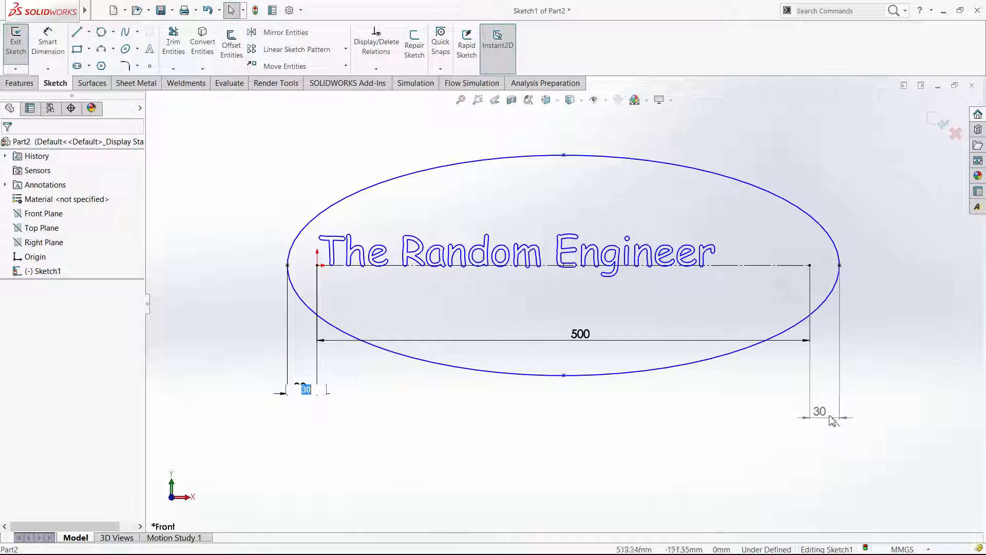
{"action": "key", "text": "Return"}
Sketch two vertical lines joining the ellipse's lower minor-axis point to its center and its center to the upper minor-axis point.
{"action": "key", "text": "l"}
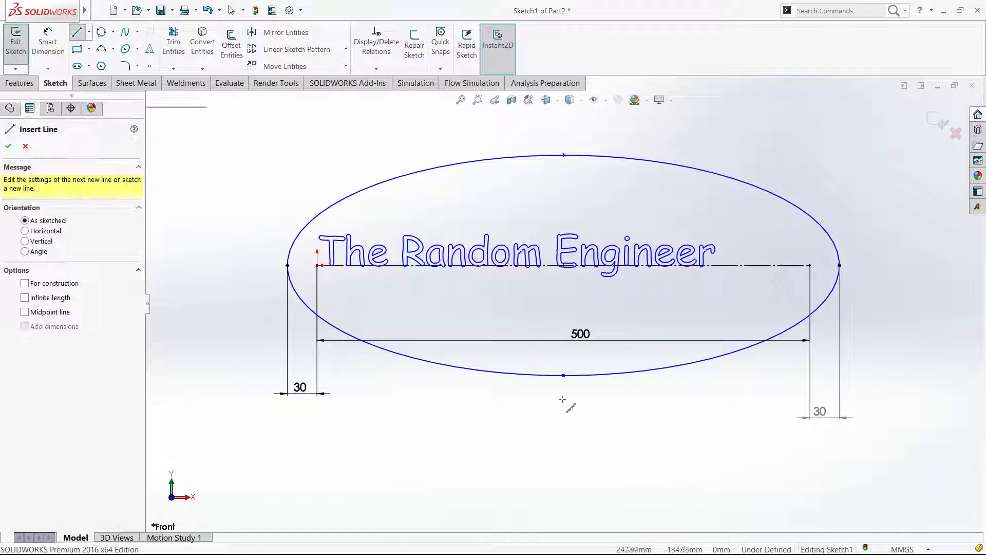
{"action": "left_click", "coordinate": [563, 375]}
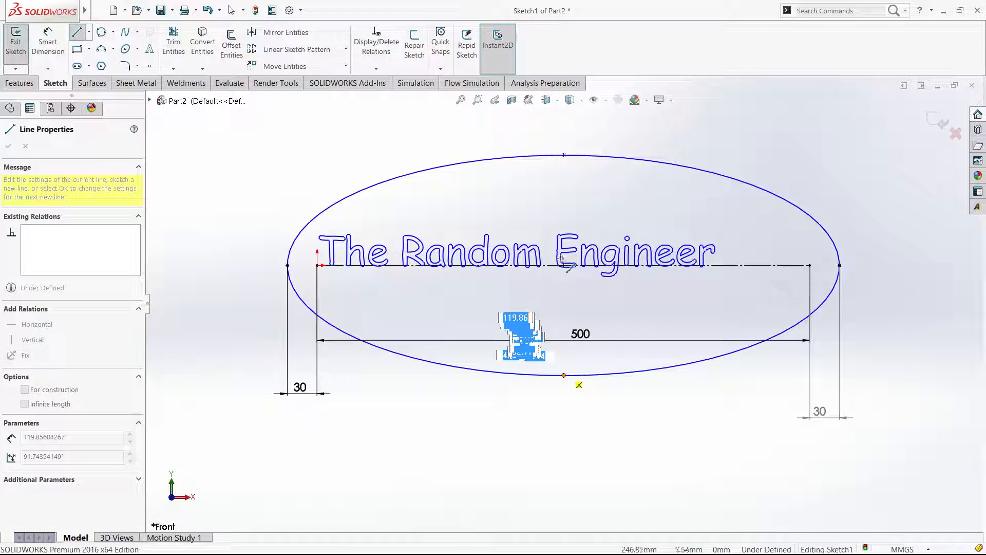
{"action": "left_click", "coordinate": [564, 266]}
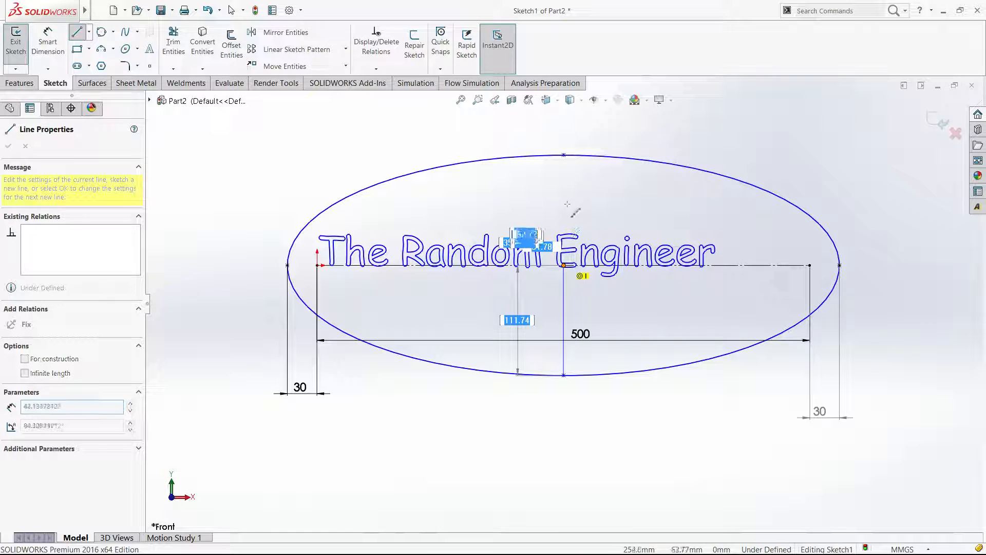
{"action": "left_click", "coordinate": [565, 155]}
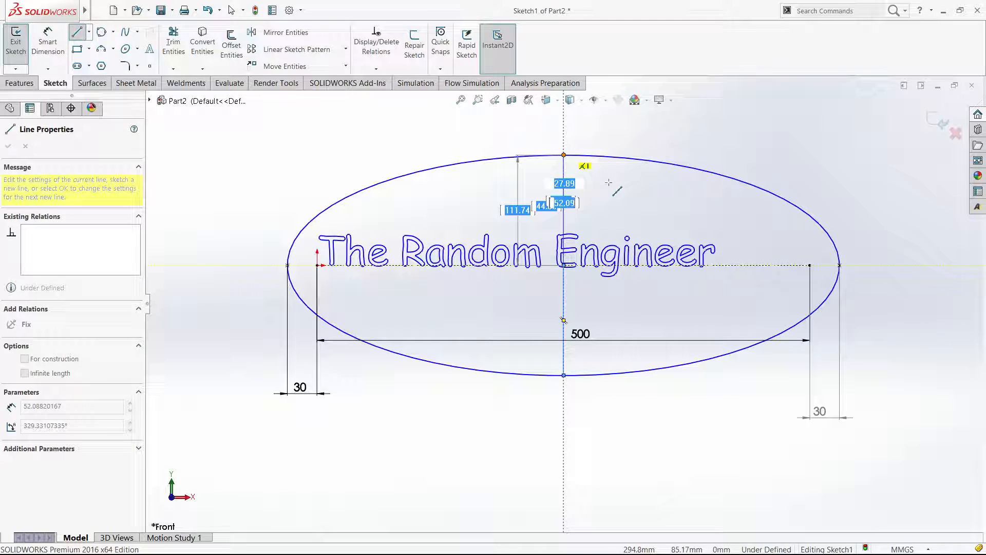
{"action": "key", "text": "Escape"}
Try an equal relation between the two vertical lines inside the ellipse and undo it.
{"action": "left_click", "coordinate": [565, 206]}
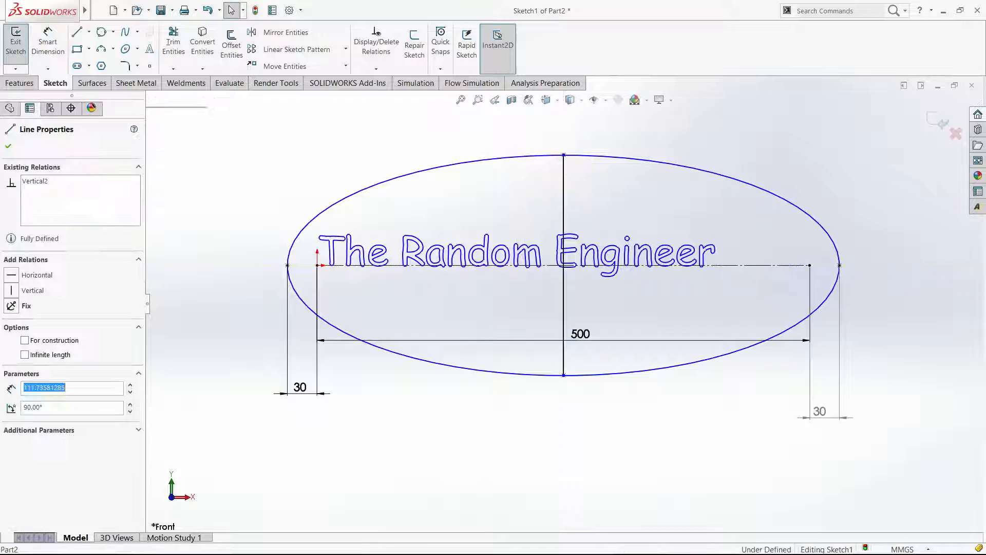
{"action": "left_click", "coordinate": [564, 319], "text": "ctrl"}
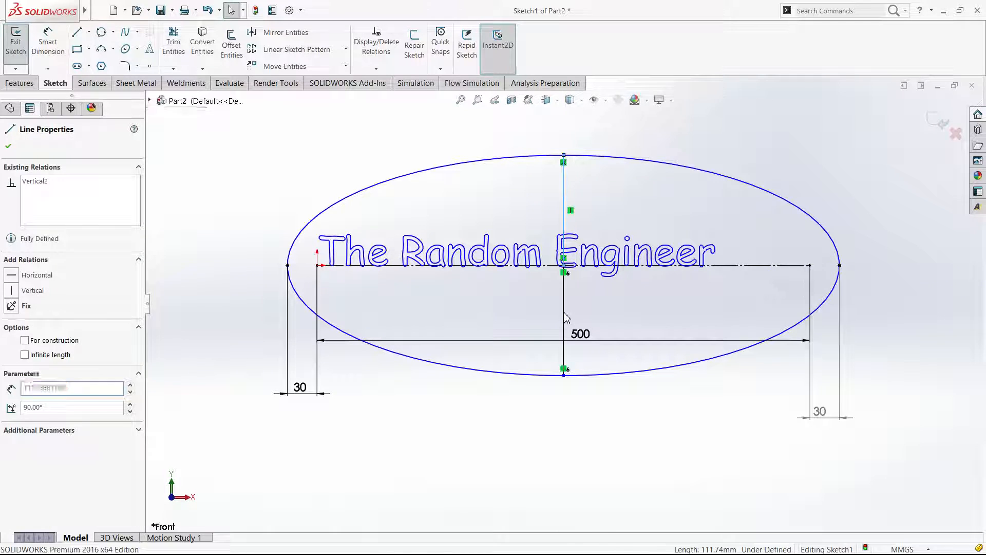
{"action": "left_click", "coordinate": [599, 320]}
{"action": "left_click", "coordinate": [564, 221]}
{"action": "left_click", "coordinate": [565, 311], "text": "ctrl"}
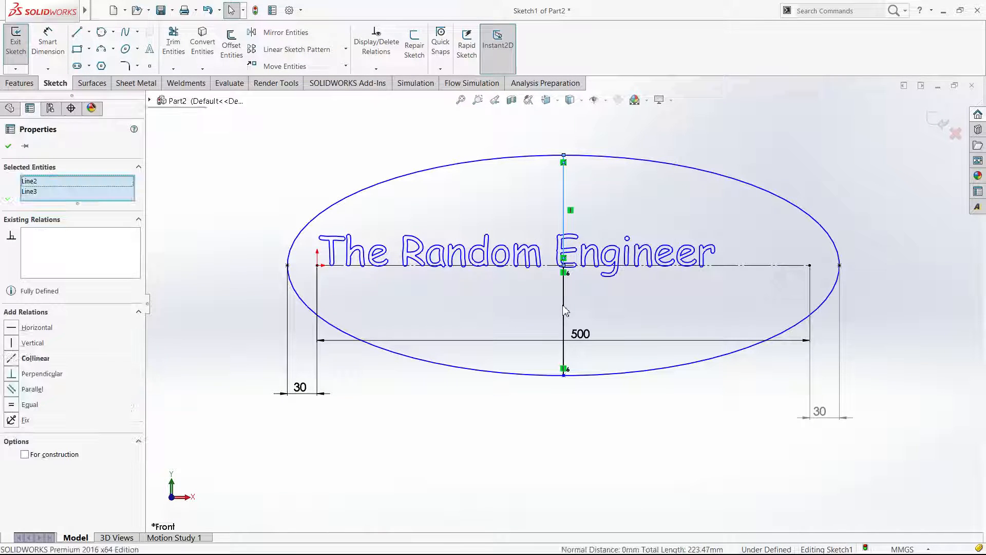
{"action": "left_click", "coordinate": [653, 265]}
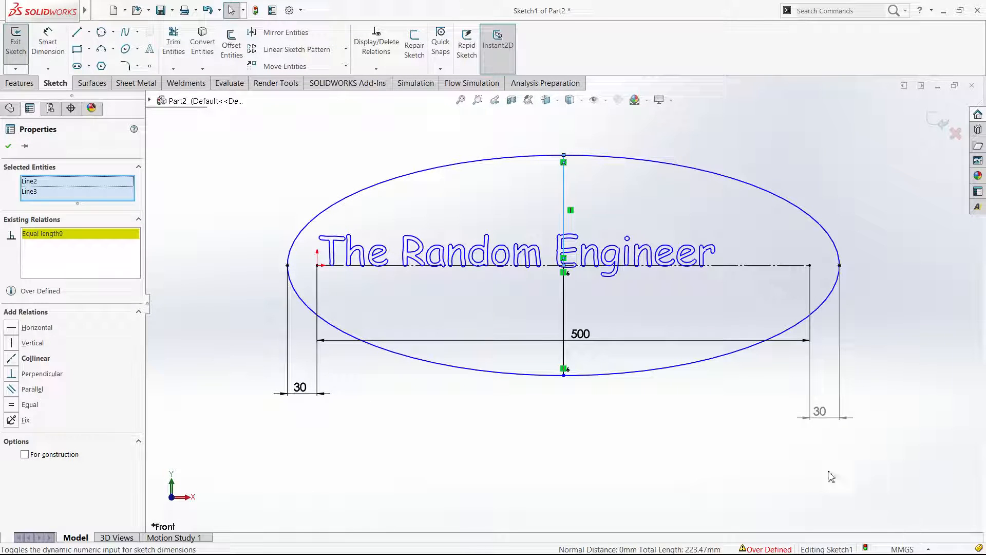
{"action": "left_click", "coordinate": [719, 445]}
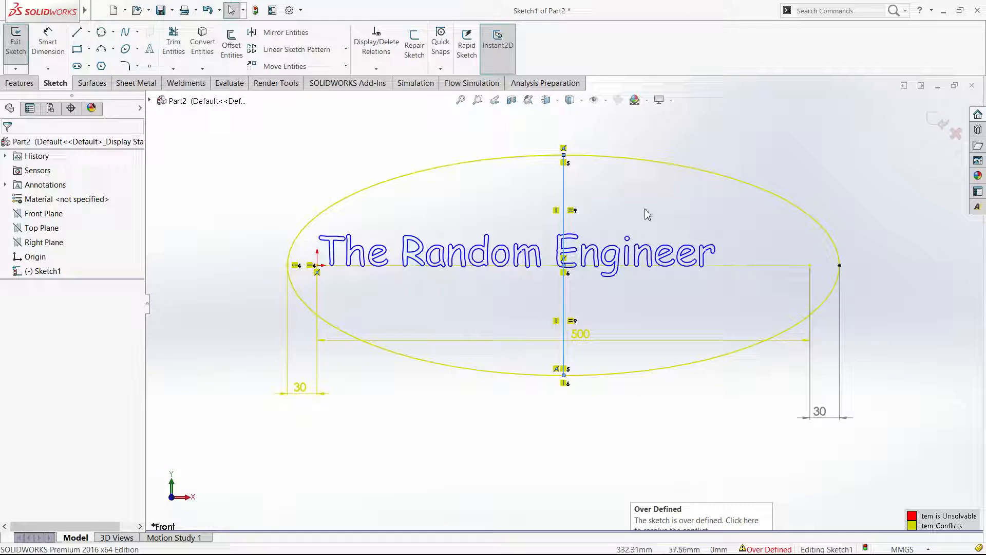
{"action": "key", "text": "ctrl+z"}
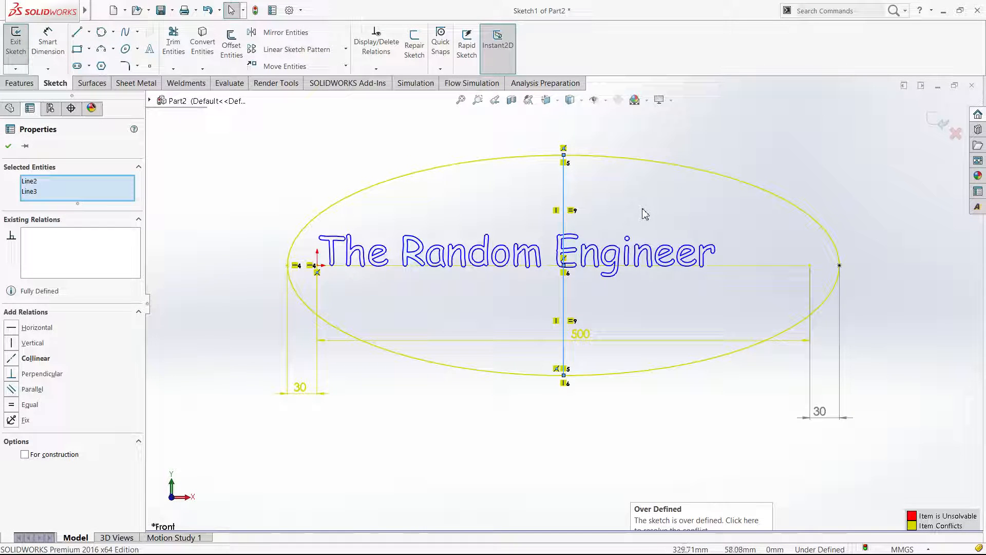
{"action": "key", "text": "Escape"}
Reshape the ellipse by its minor-axis points to a half-height of about 99 mm.
{"action": "left_click", "coordinate": [564, 194]}
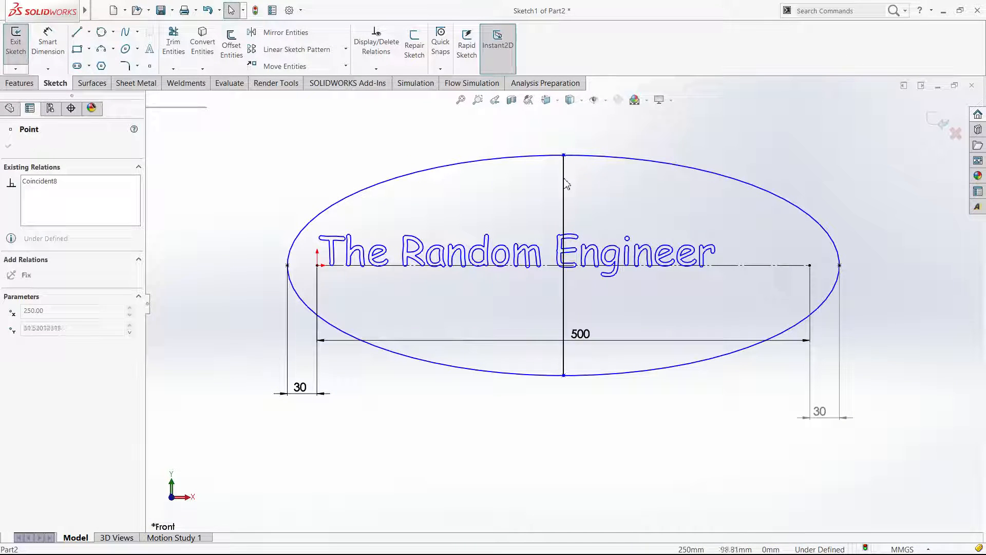
{"action": "left_click_drag", "start_coordinate": [566, 201], "coordinate": [573, 170]}
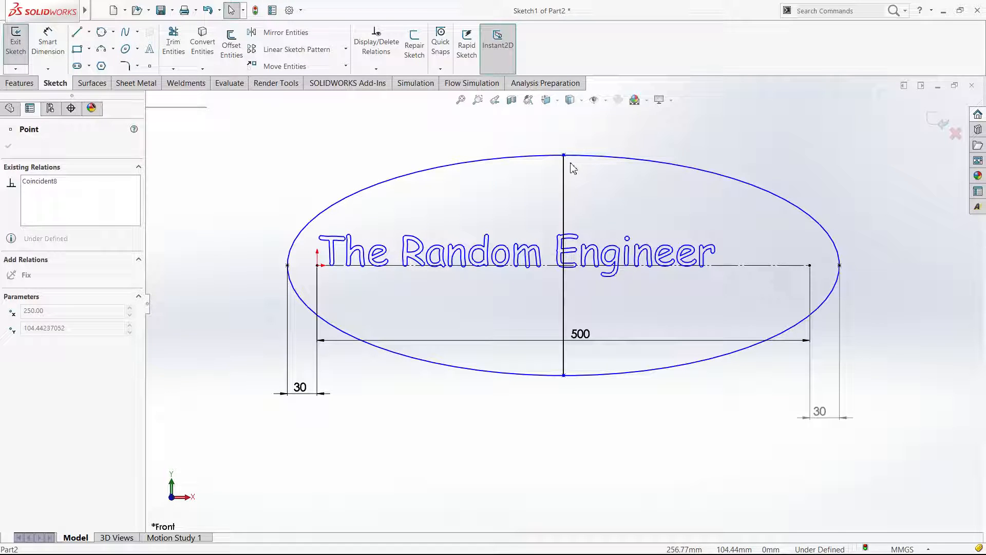
{"action": "left_click", "coordinate": [581, 172]}
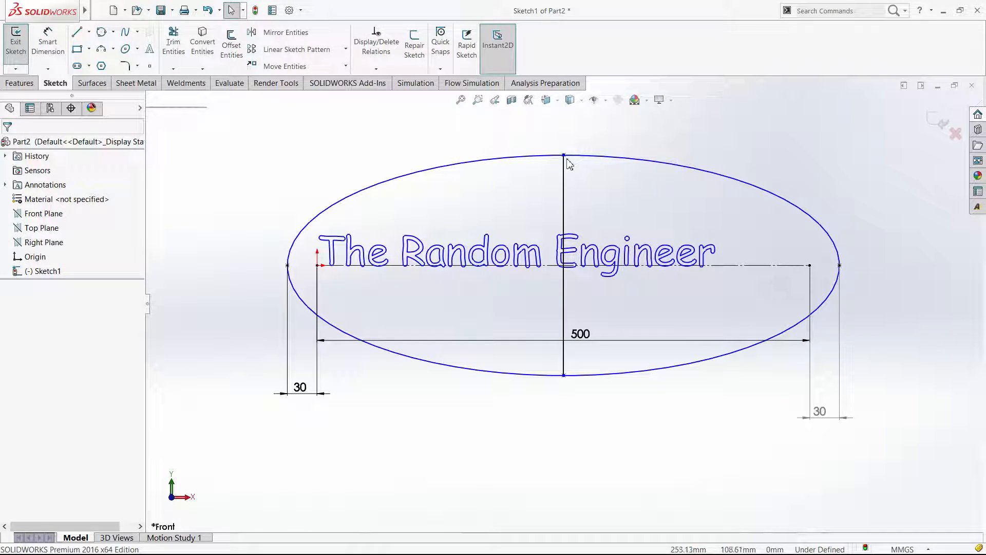
{"action": "left_click_drag", "start_coordinate": [564, 156], "coordinate": [598, 196]}
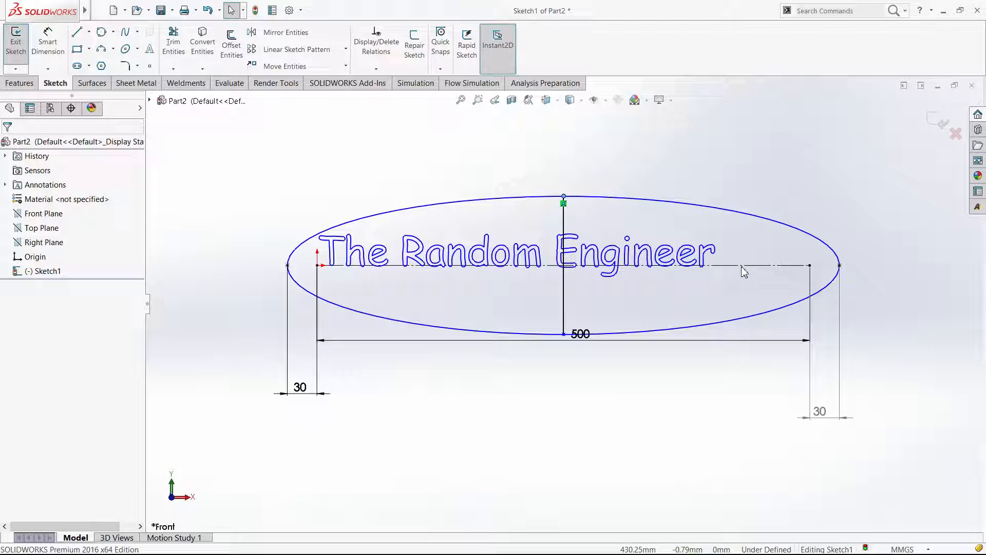
{"action": "left_click", "coordinate": [564, 335]}
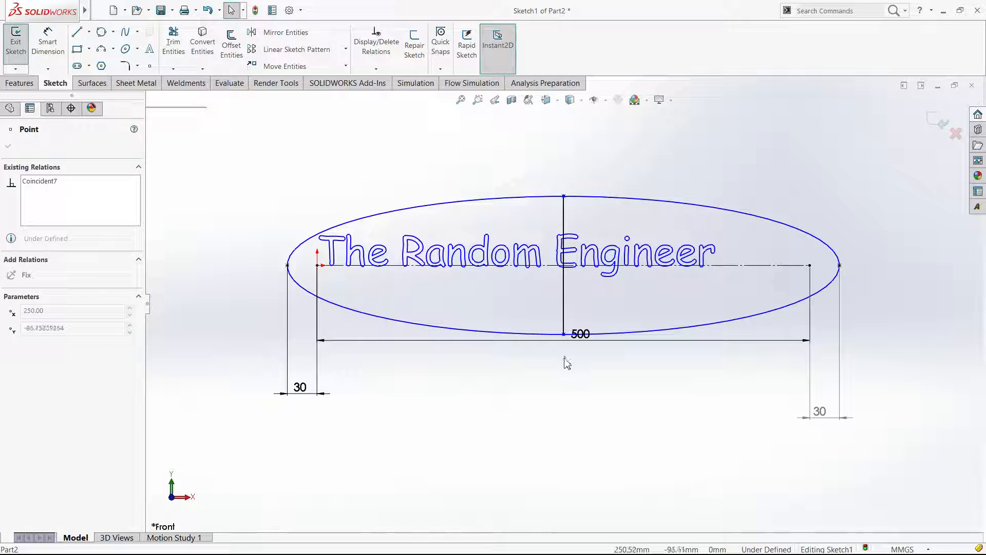
{"action": "left_click", "coordinate": [582, 393]}
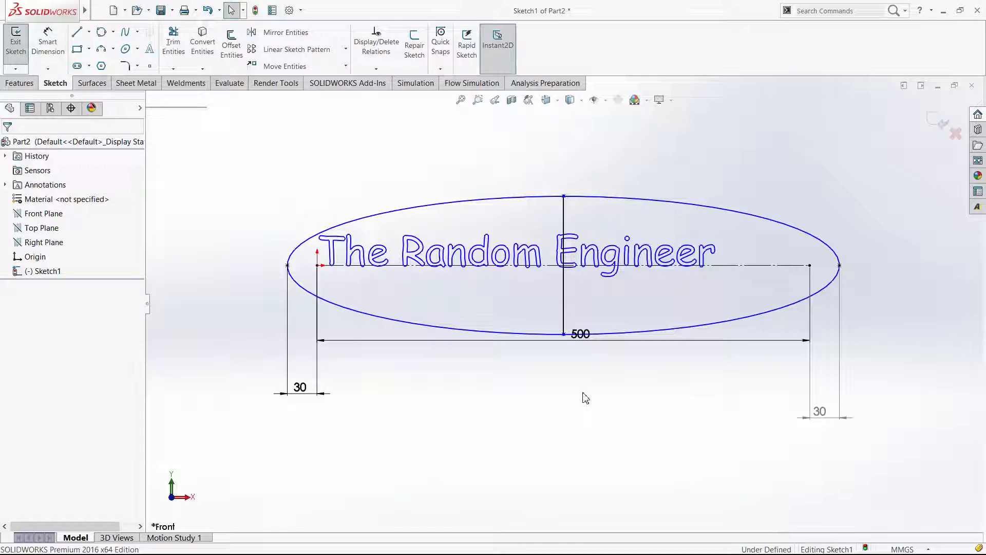
Convert both vertical lines inside the ellipse to construction geometry.
{"action": "left_click", "coordinate": [564, 309]}
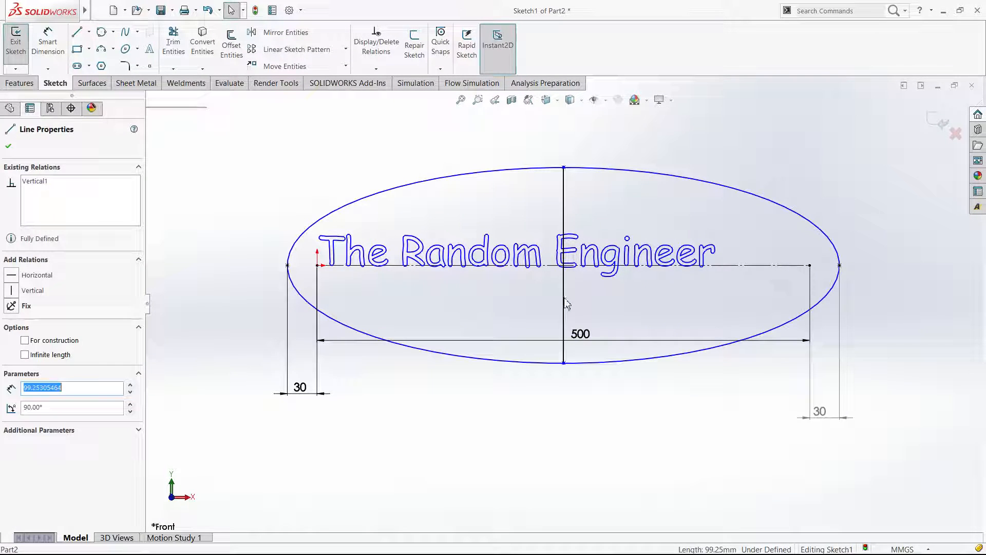
{"action": "left_click", "coordinate": [564, 200], "text": "ctrl"}
{"action": "left_click", "coordinate": [578, 210]}
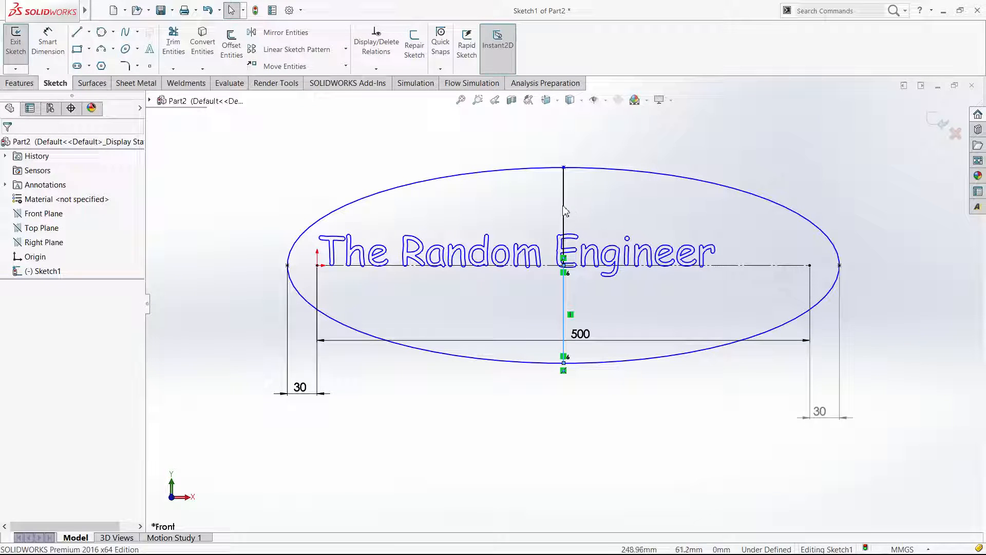
{"action": "left_click", "coordinate": [622, 205]}
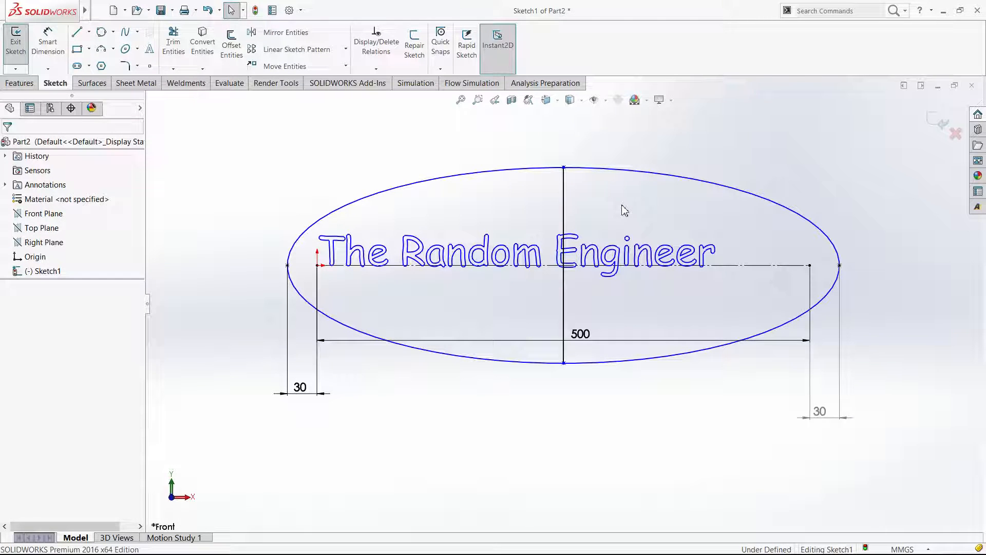
{"action": "left_click", "coordinate": [564, 214]}
{"action": "left_click", "coordinate": [570, 311], "text": "ctrl"}
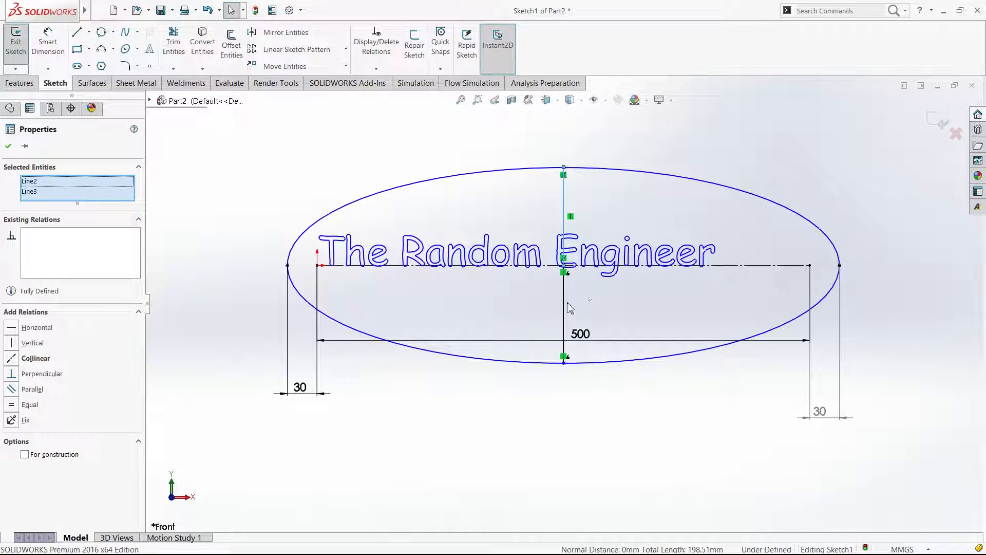
{"action": "left_click", "coordinate": [606, 277]}
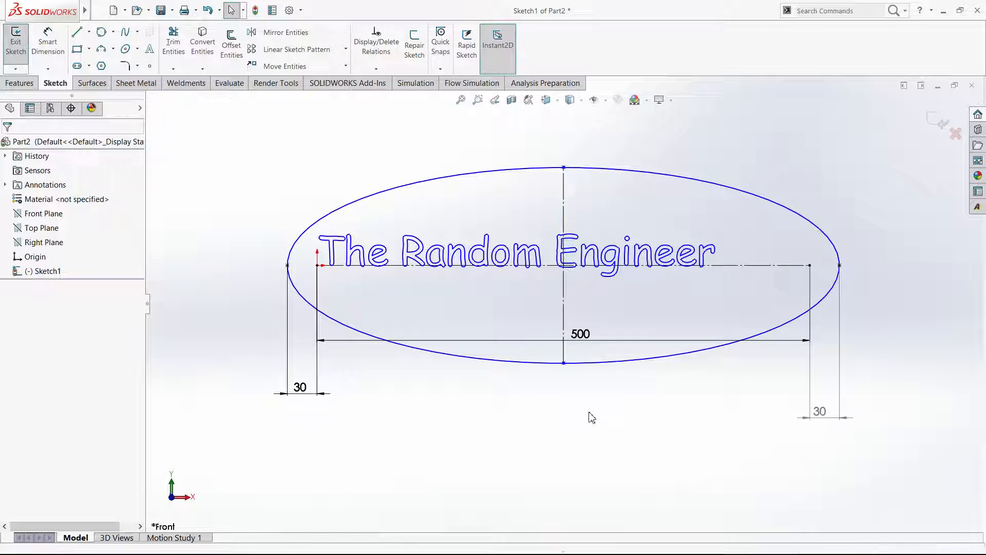
Sketch a circle about 191 mm in diameter below the ellipse, centered at about X 202 mm, Y -250 mm.
{"action": "scroll", "coordinate": [532, 426], "scroll_direction": "up", "scroll_amount": 3}
{"action": "right_click_drag", "start_coordinate": [533, 426], "coordinate": [619, 426]}
{"action": "left_click", "coordinate": [537, 425]}
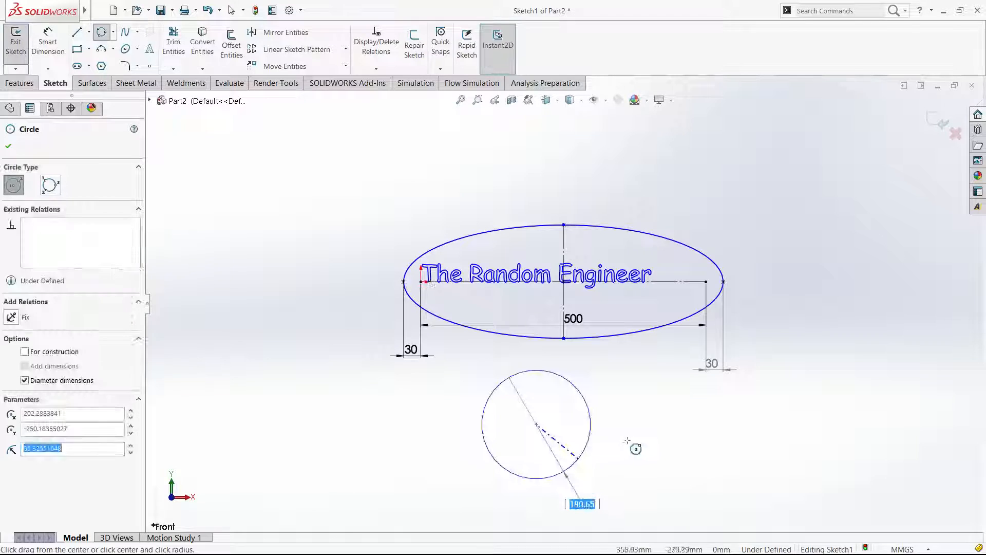
{"action": "left_click", "coordinate": [592, 413]}
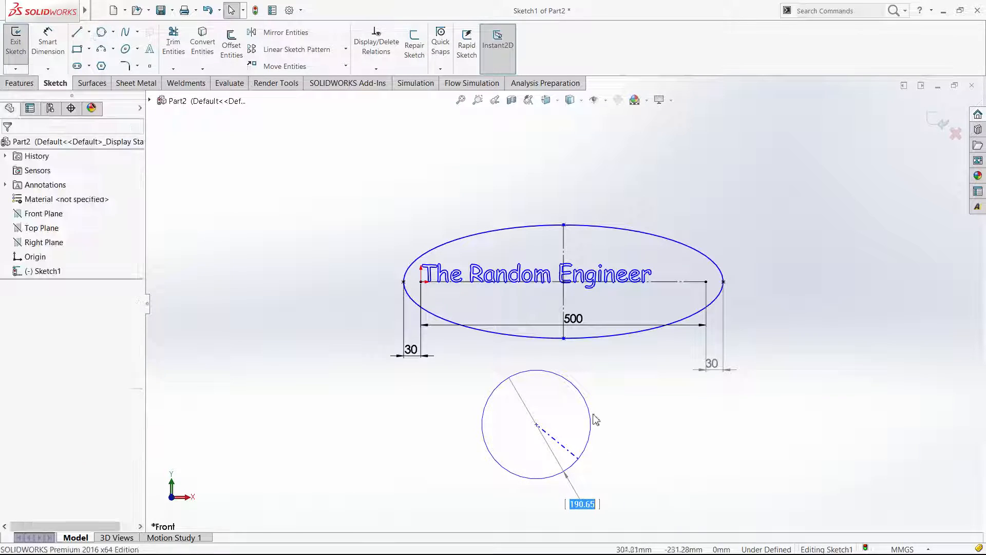
{"action": "left_click", "coordinate": [631, 382]}
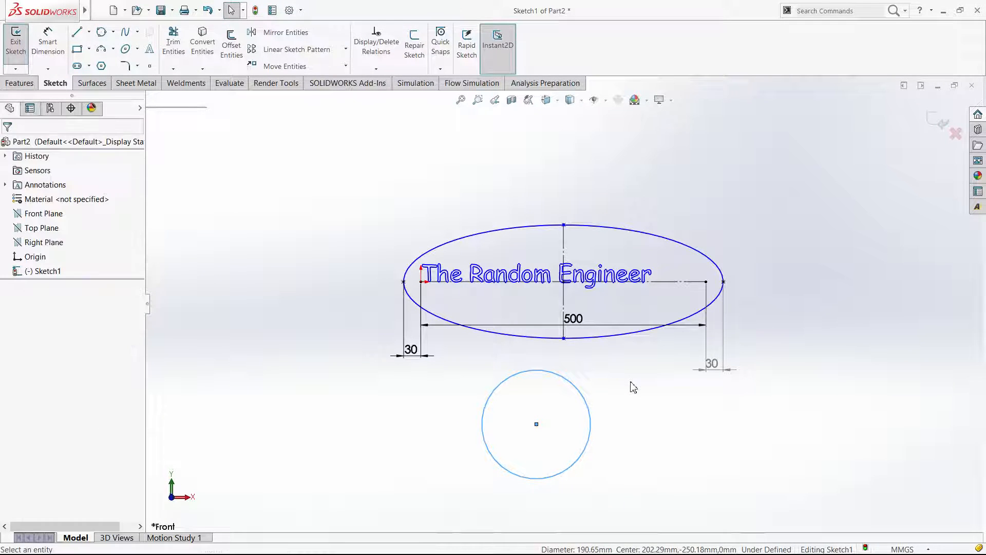
Try the circle below the ellipse as smaller construction geometry, and delete it.
{"action": "mouse_move", "coordinate": [591, 420]}
{"action": "left_mouse_down"}
{"action": "mouse_move", "coordinate": [624, 428]}
{"action": "mouse_move", "coordinate": [584, 417]}
{"action": "left_mouse_up"}
{"action": "left_click", "coordinate": [635, 440]}
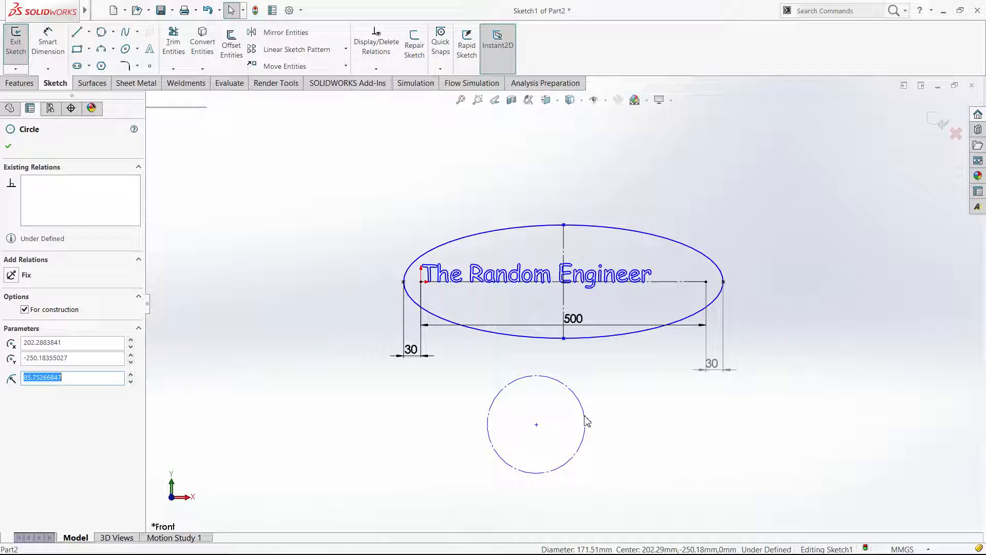
{"action": "key", "text": "Delete"}
Dimension the upper vertical construction line inside the ellipse and set its length to 80 mm.
{"action": "scroll", "coordinate": [597, 337], "scroll_direction": "down", "scroll_amount": 3}
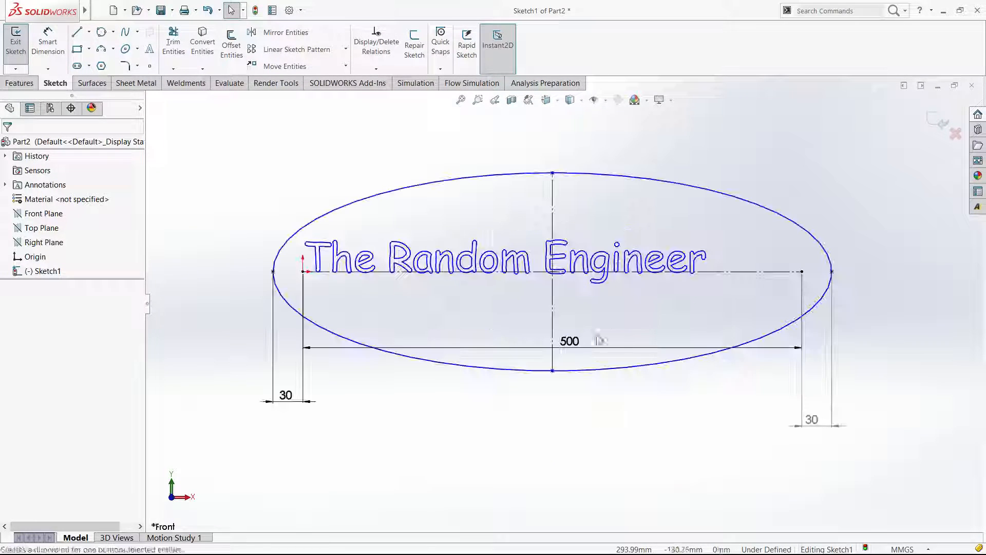
{"action": "right_click_drag", "start_coordinate": [597, 337], "coordinate": [592, 278]}
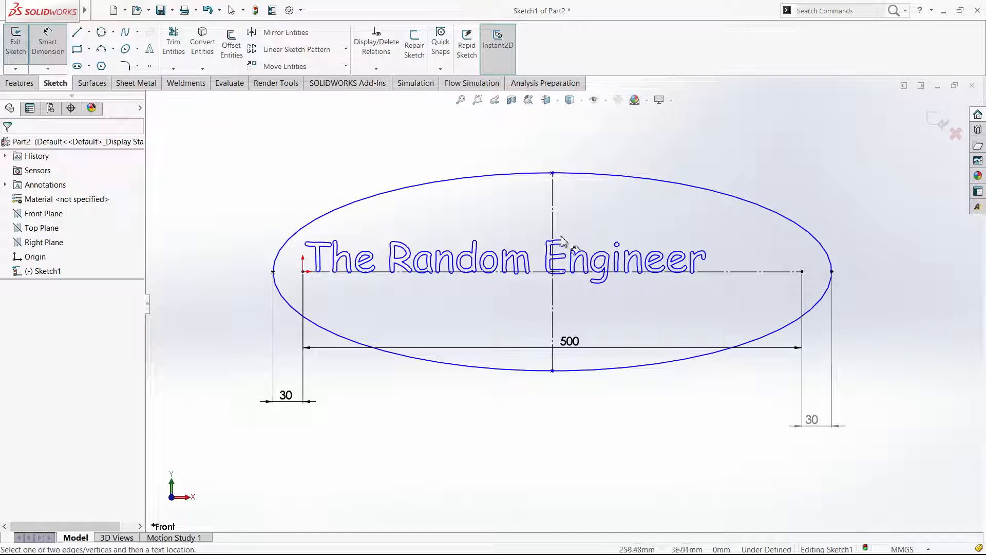
{"action": "left_click", "coordinate": [553, 212]}
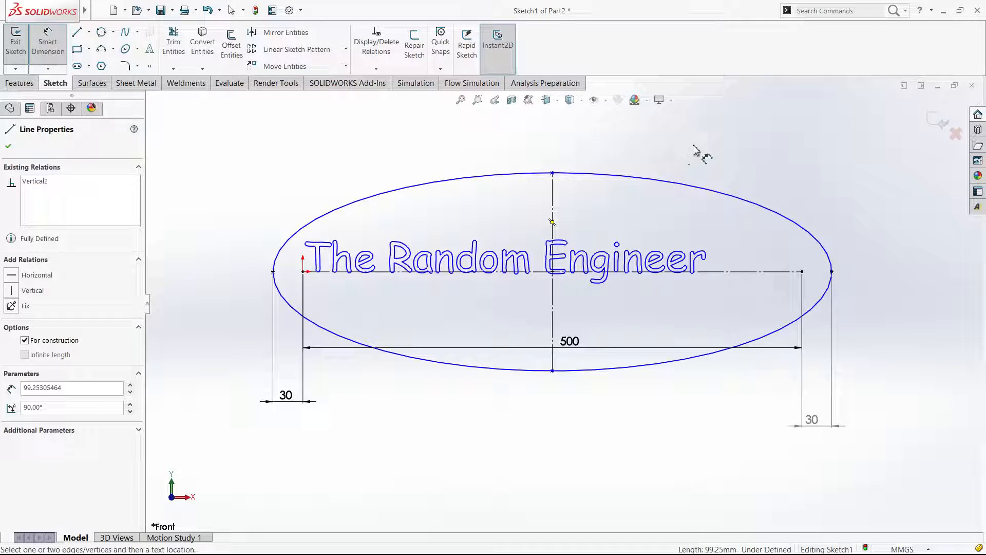
{"action": "left_click", "coordinate": [868, 228]}
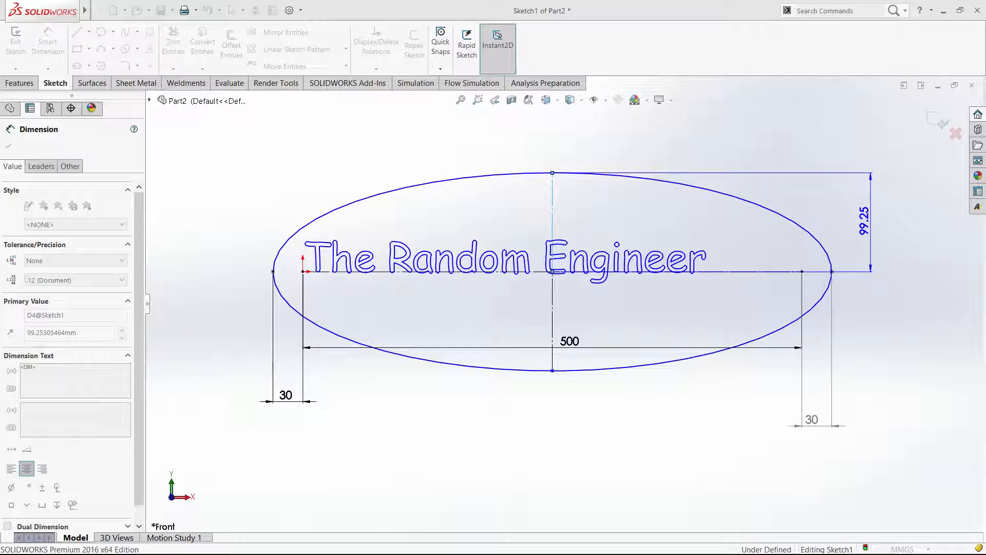
{"action": "key", "text": "Escape"}
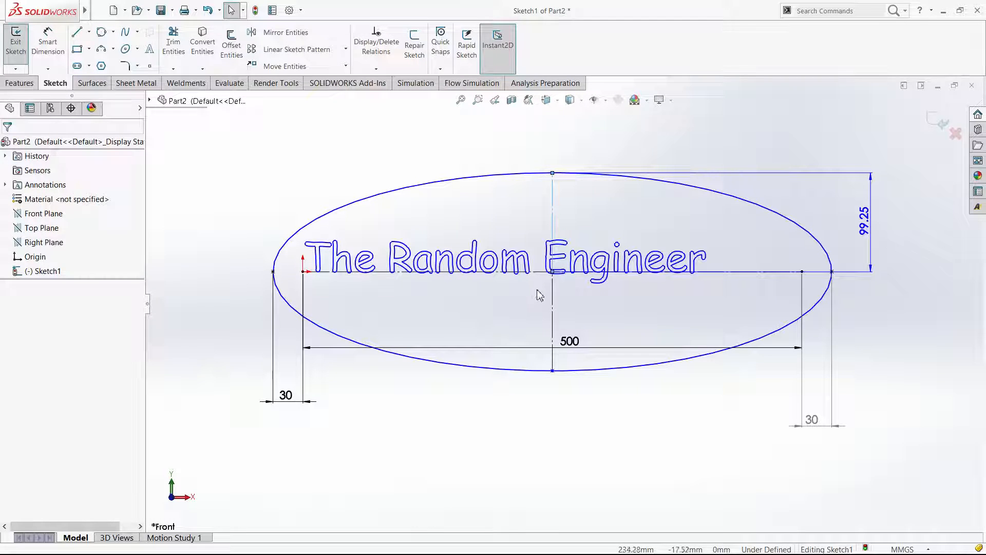
Inspect the properties and relations of the two vertical construction lines inside the ellipse.
{"action": "left_click", "coordinate": [553, 306]}
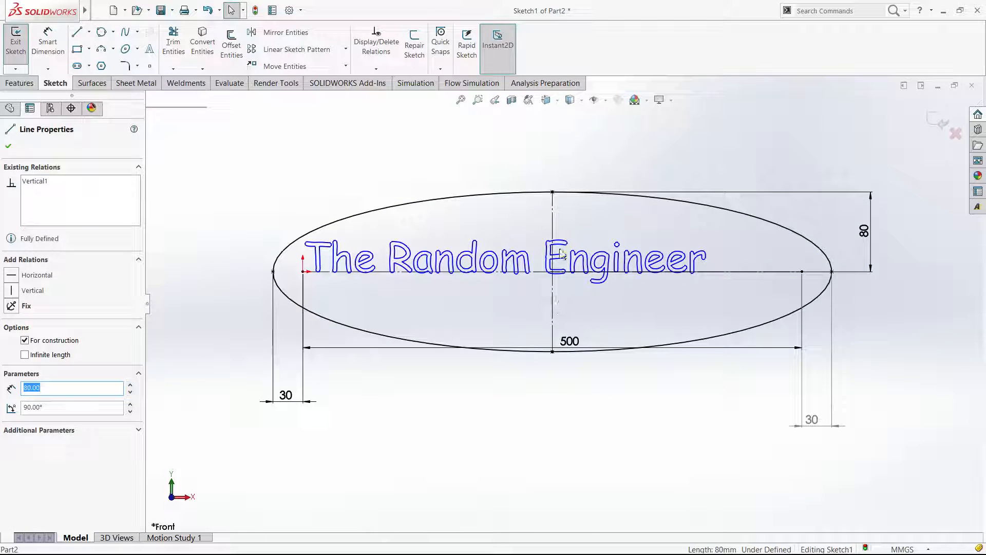
{"action": "key", "text": "Escape"}
{"action": "left_click", "coordinate": [552, 300]}
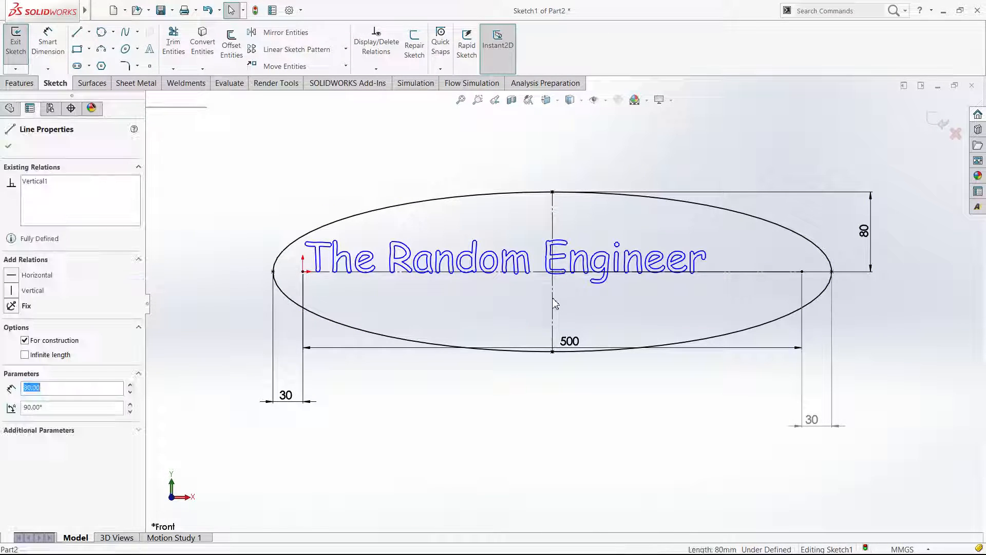
{"action": "key", "text": "Escape"}
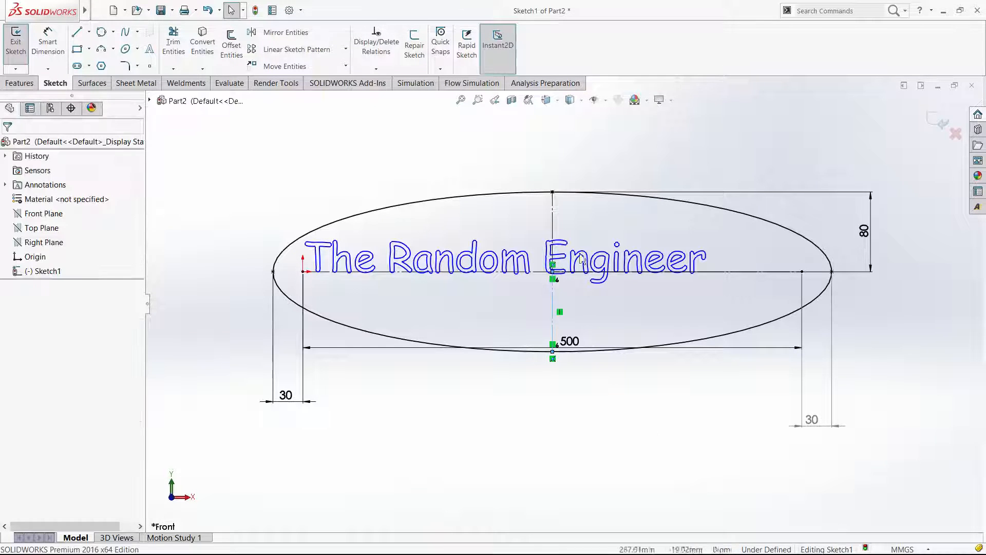
{"action": "left_click", "coordinate": [553, 218]}
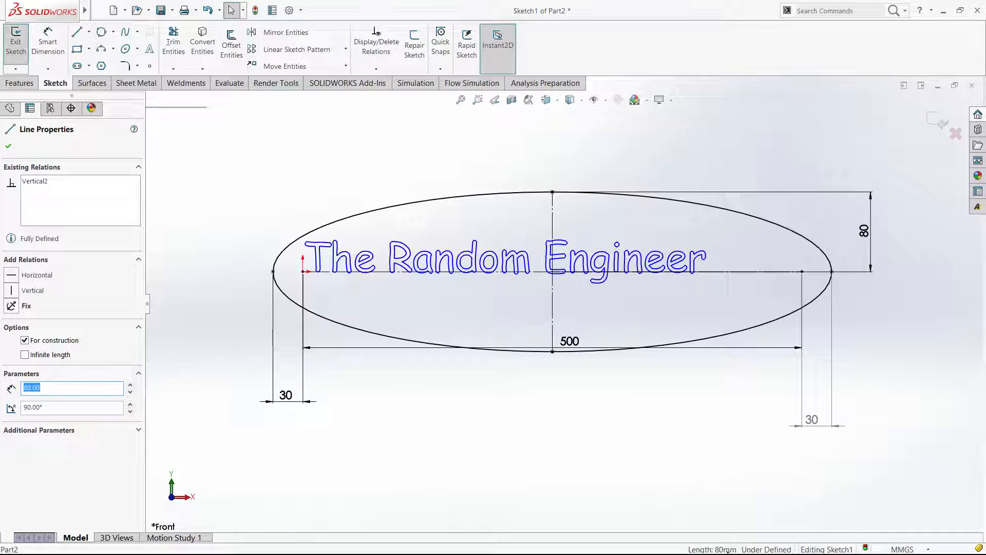
{"action": "left_click", "coordinate": [553, 308]}
{"action": "left_click", "coordinate": [682, 436]}
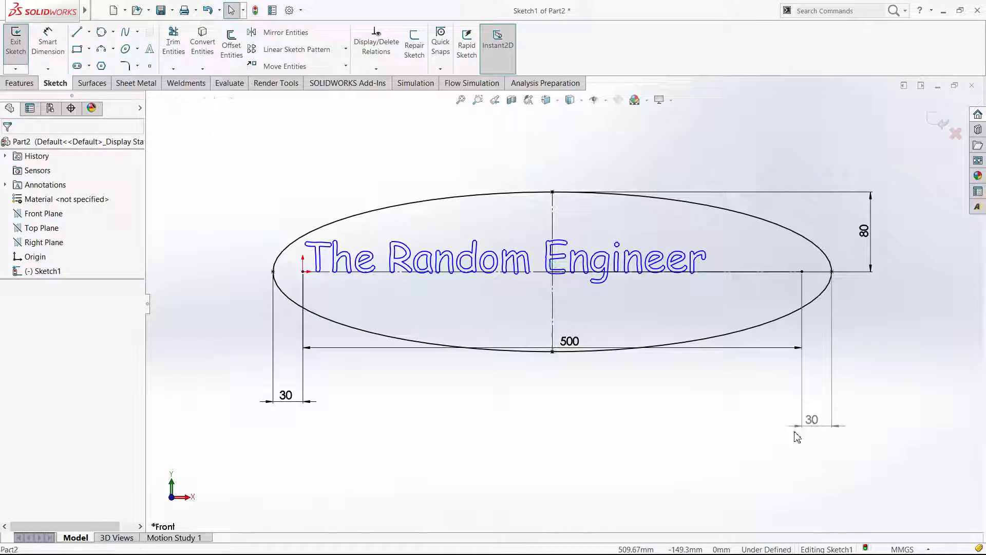
Reposition the driven 30 mm dimension beneath the ellipse's right end to line it up with the one at the left end.
{"action": "mouse_move", "coordinate": [743, 413]}
{"action": "left_mouse_down"}
{"action": "mouse_move", "coordinate": [734, 463]}
{"action": "mouse_move", "coordinate": [744, 413]}
{"action": "left_mouse_up"}
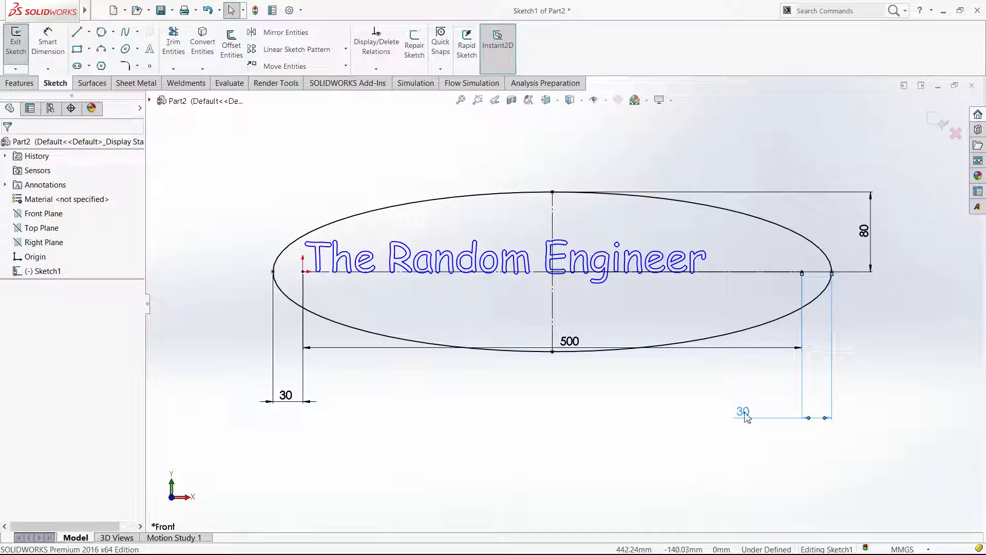
{"action": "double_click", "coordinate": [744, 413]}
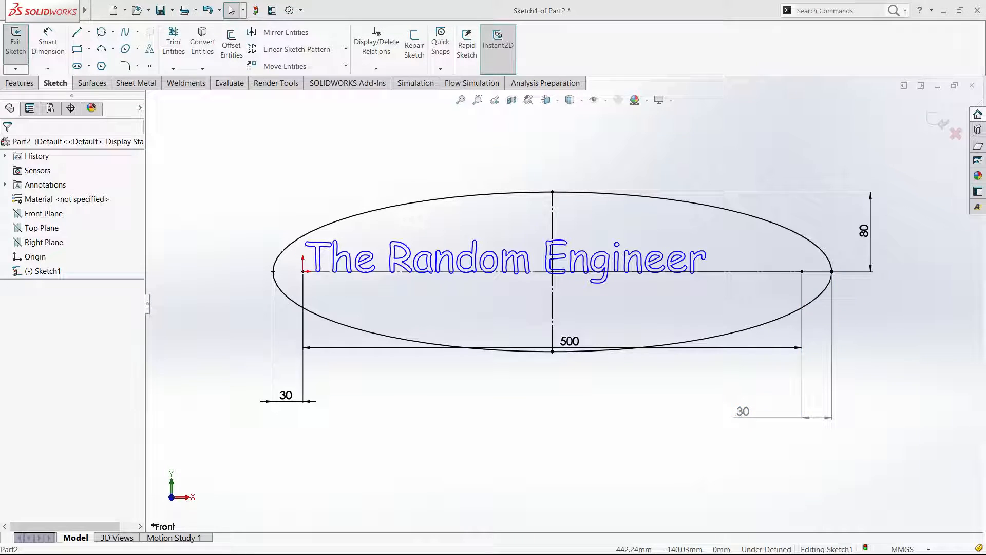
{"action": "left_click", "coordinate": [328, 402]}
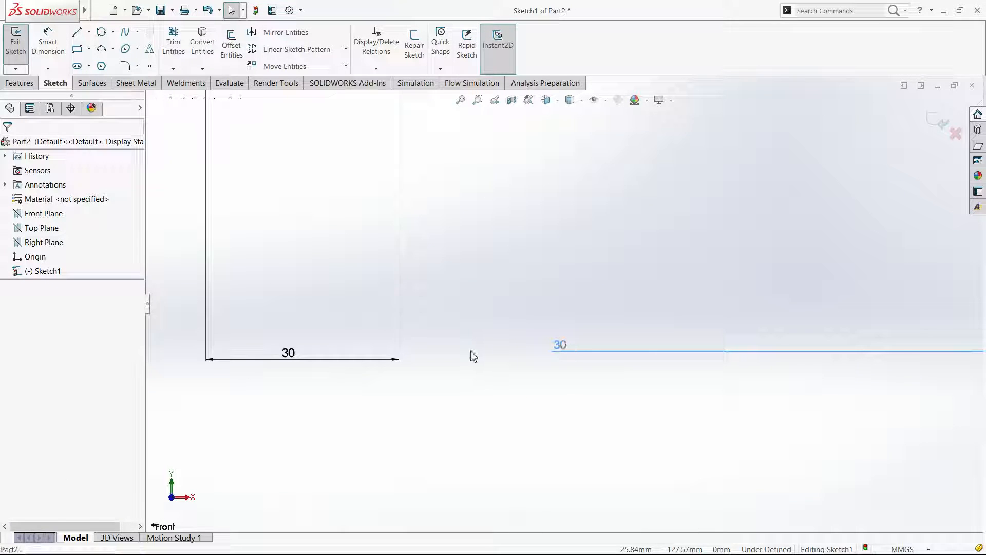
{"action": "left_click", "coordinate": [297, 356]}
{"action": "left_click", "coordinate": [422, 379]}
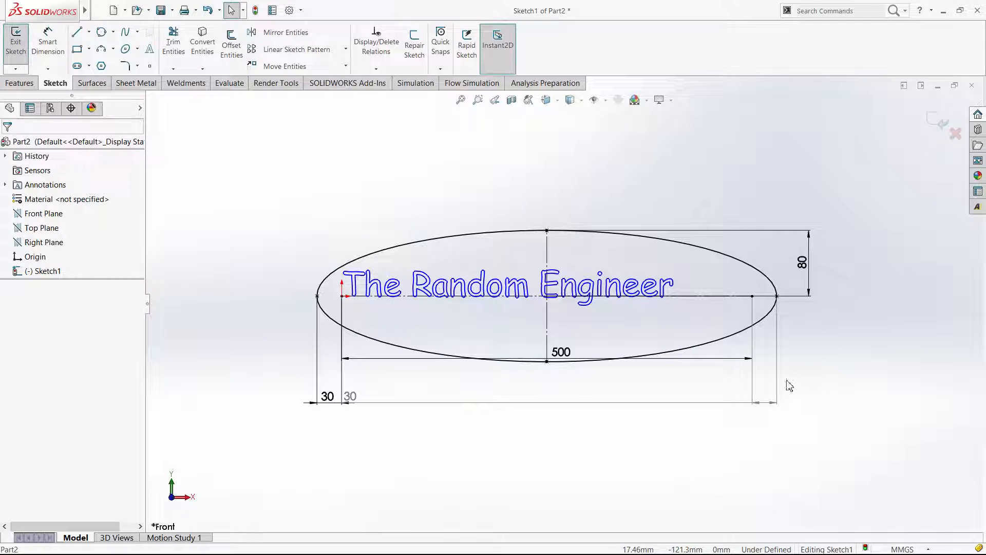
{"action": "left_click", "coordinate": [770, 400]}
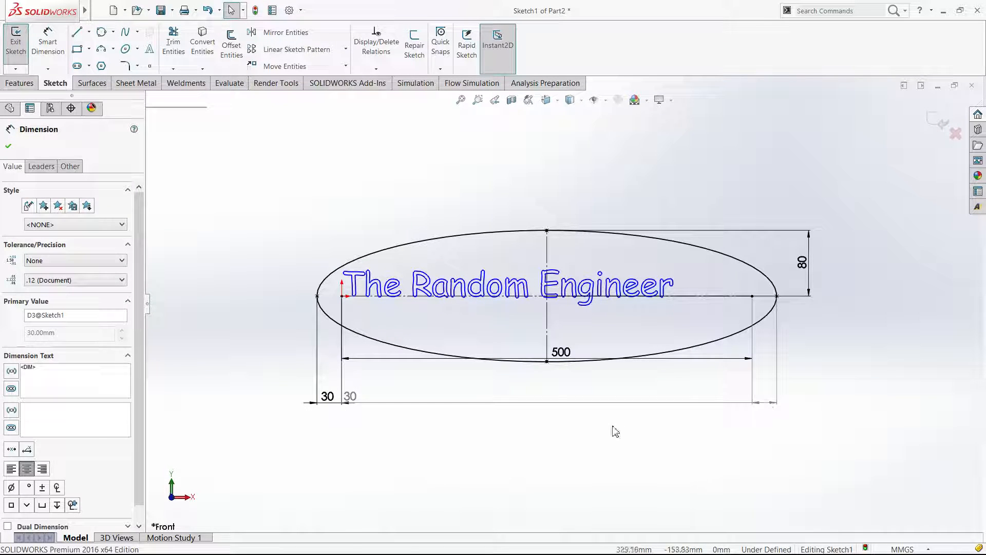
Examine the leader, font and driven settings of the driven dimension at the ellipse's right end.
{"action": "left_click", "coordinate": [41, 167]}
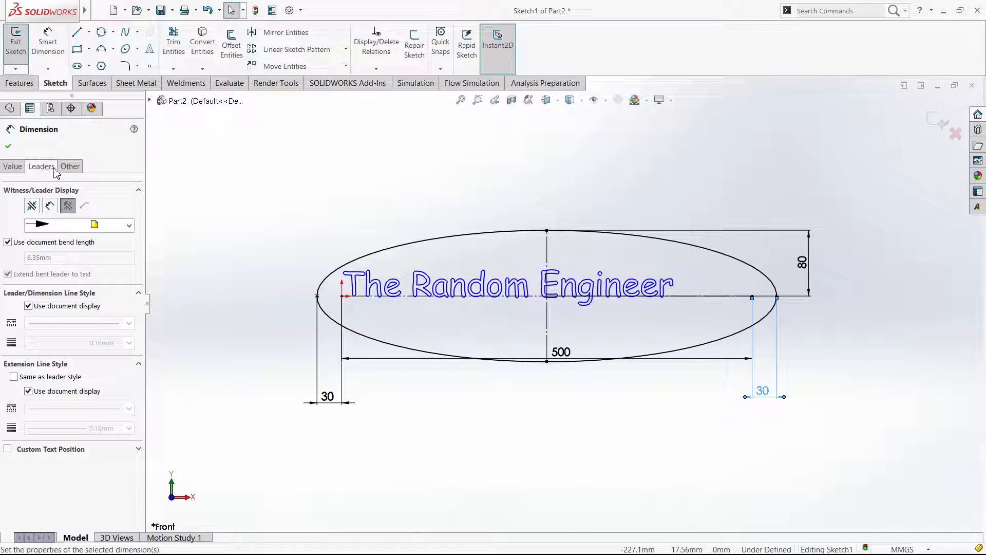
{"action": "left_click", "coordinate": [70, 167]}
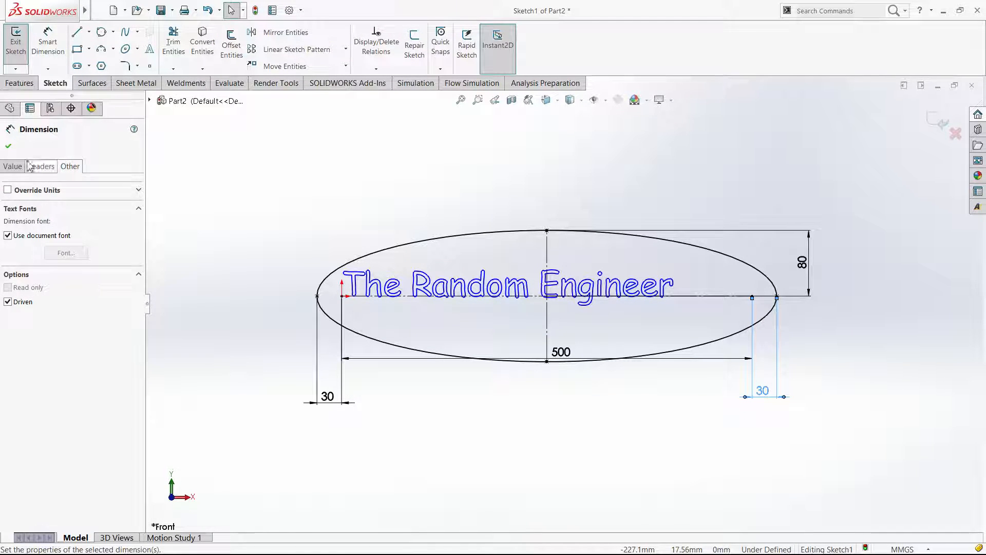
{"action": "left_click", "coordinate": [9, 147]}
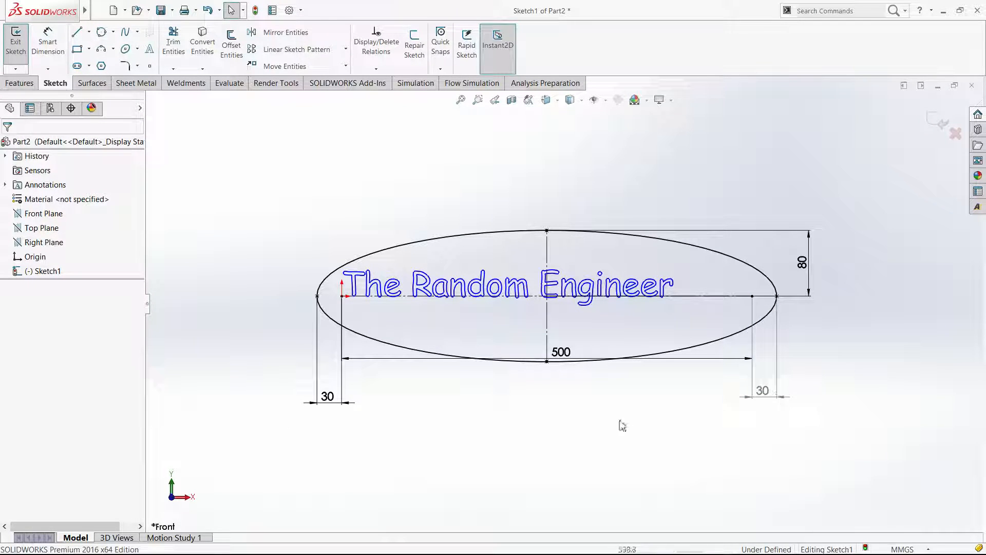
Set the horizontal distance between the ellipse's left end and the origin to 65 mm.
{"action": "left_click", "coordinate": [333, 402]}
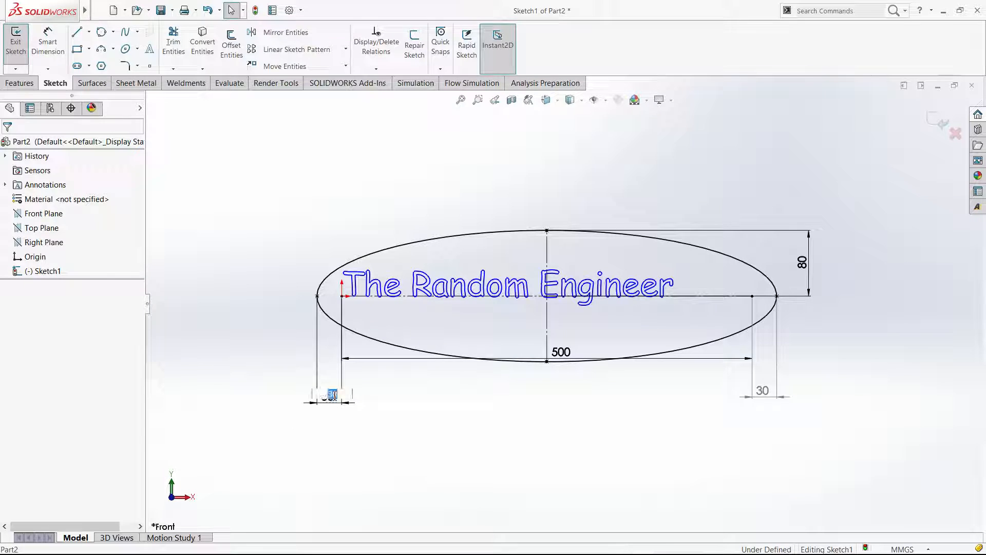
{"action": "key", "text": "Escape"}
{"action": "left_click", "coordinate": [319, 401]}
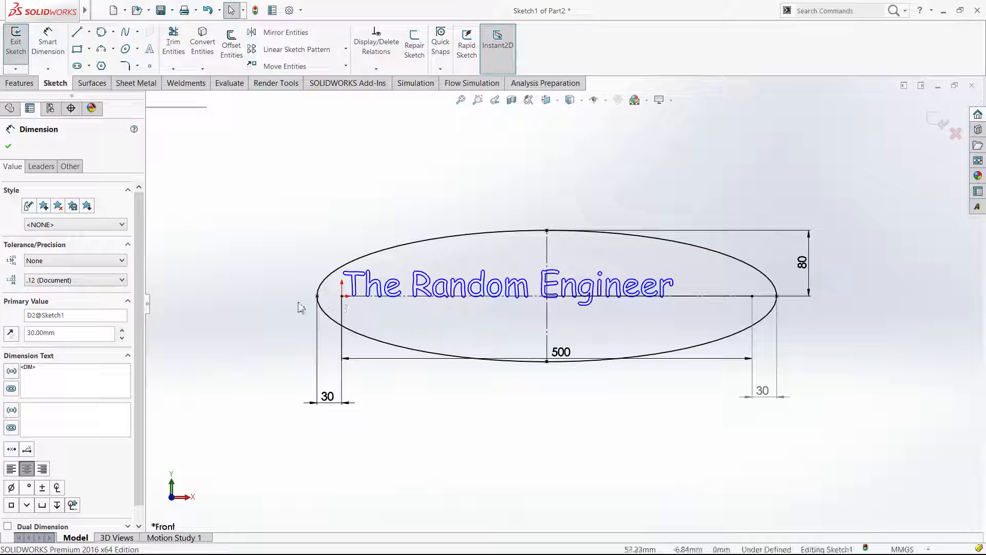
{"action": "left_click_drag", "start_coordinate": [319, 400], "coordinate": [319, 391]}
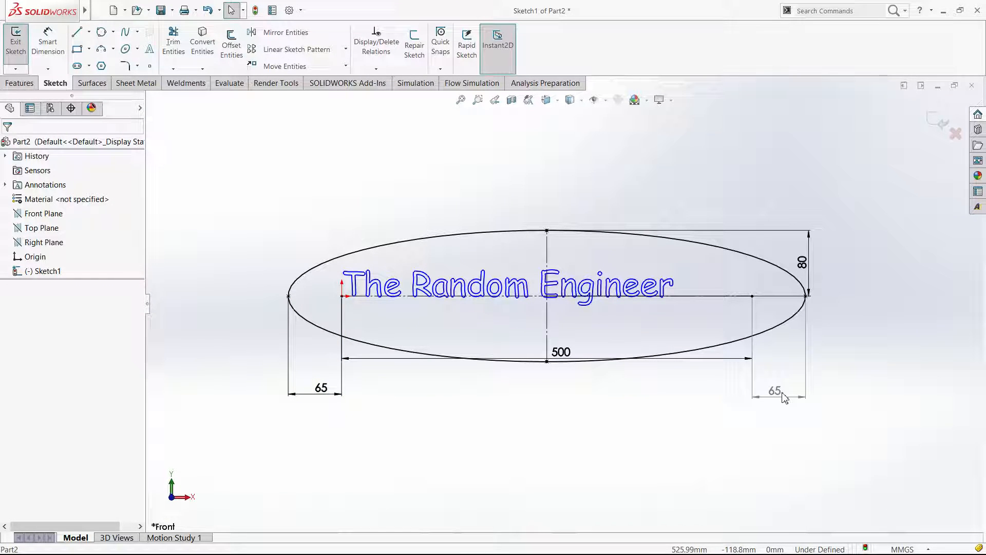
Move the 500 mm dimension above the ellipse and delete the driven dimension at the ellipse's right end.
{"action": "left_click", "coordinate": [783, 396]}
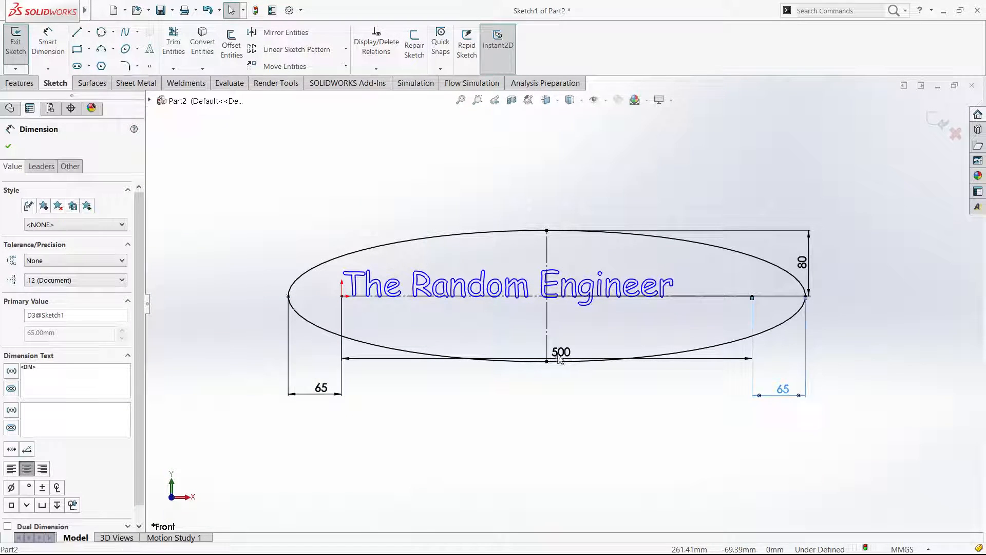
{"action": "left_click_drag", "start_coordinate": [633, 358], "coordinate": [633, 191]}
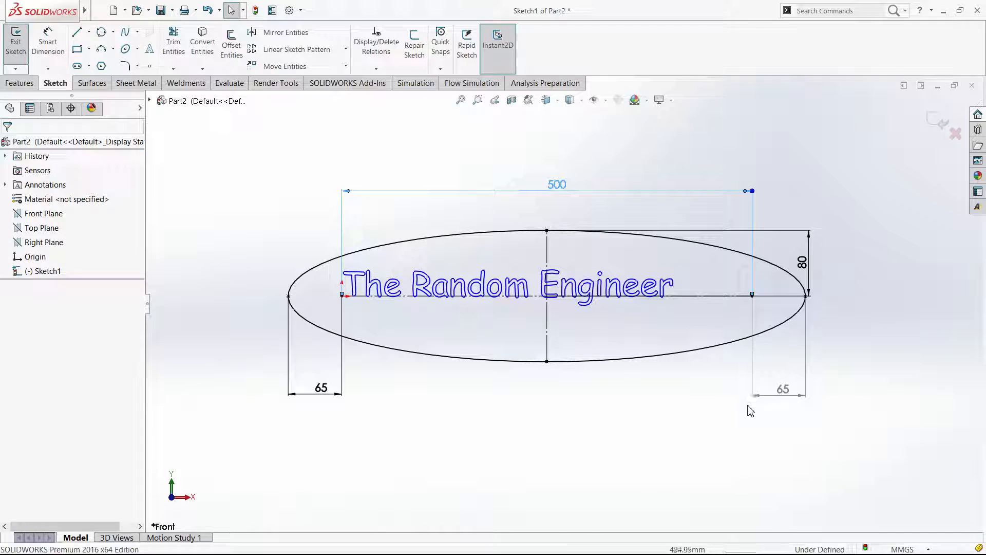
{"action": "left_click", "coordinate": [785, 390]}
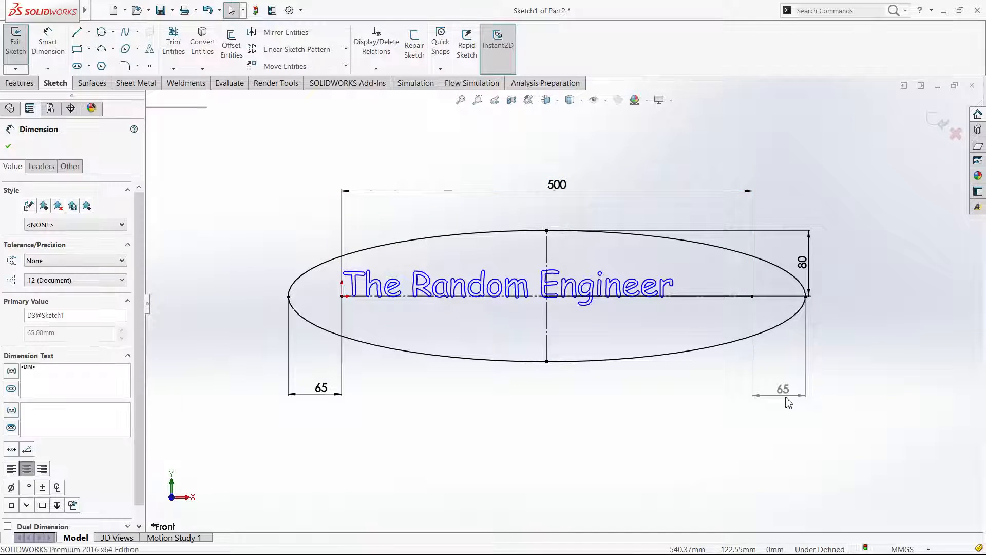
{"action": "left_click", "coordinate": [785, 398]}
{"action": "key", "text": "Delete"}
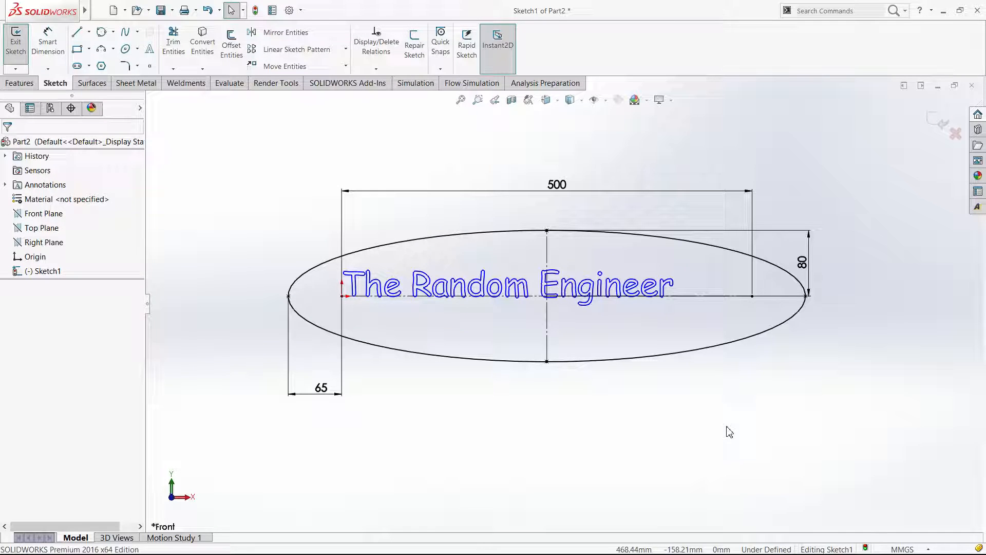
{"action": "right_click_drag", "start_coordinate": [727, 427], "coordinate": [729, 383]}
{"action": "key", "text": "Escape"}
{"action": "double_click", "coordinate": [613, 294]}
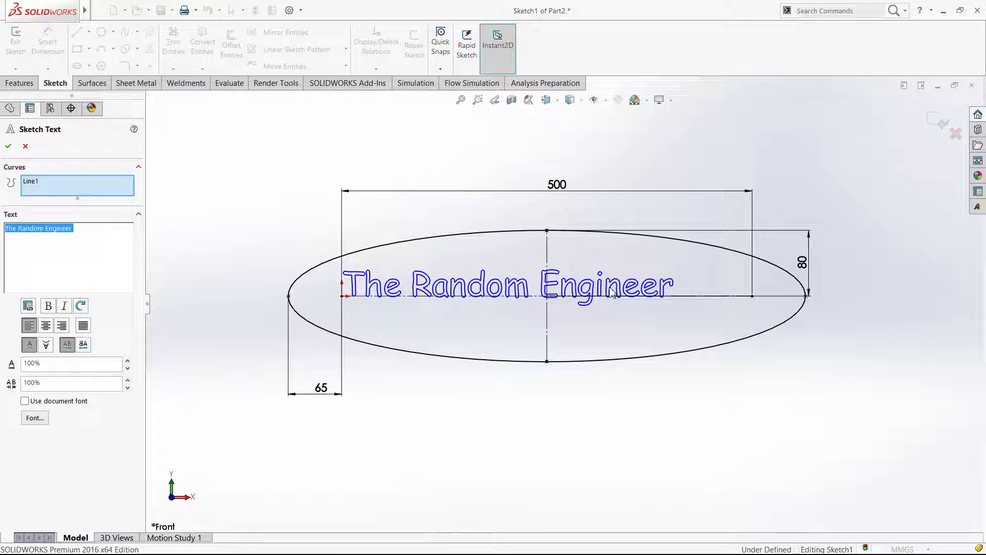
{"action": "key", "text": "Escape"}
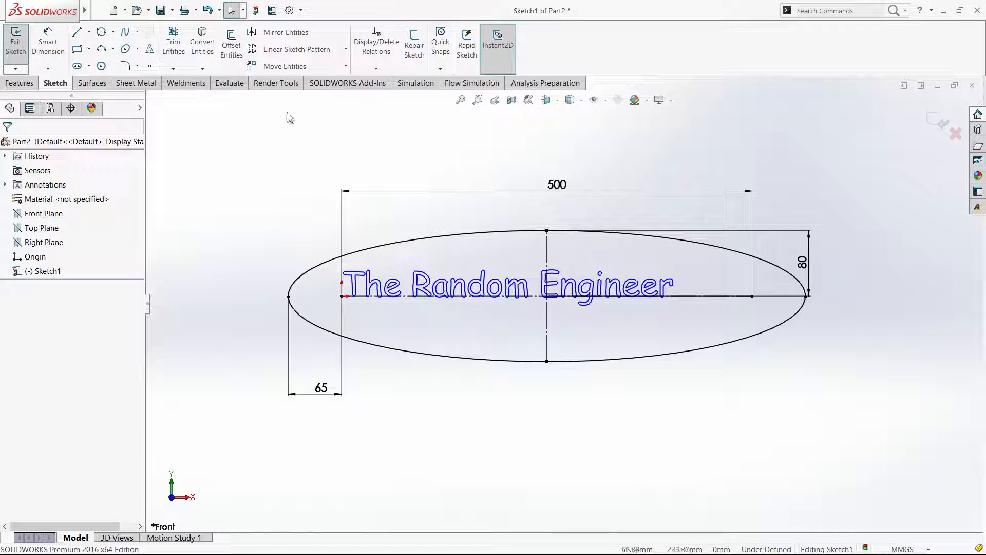
Widen the sketch text "The Random Engineer" by setting its width factor to 120%.
{"action": "double_click", "coordinate": [571, 281]}
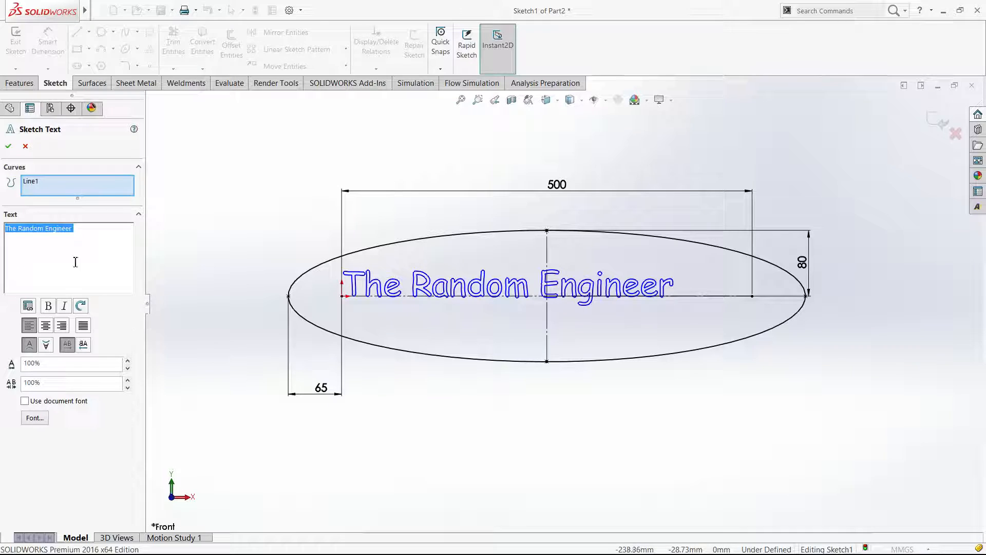
{"action": "left_click", "coordinate": [128, 362]}
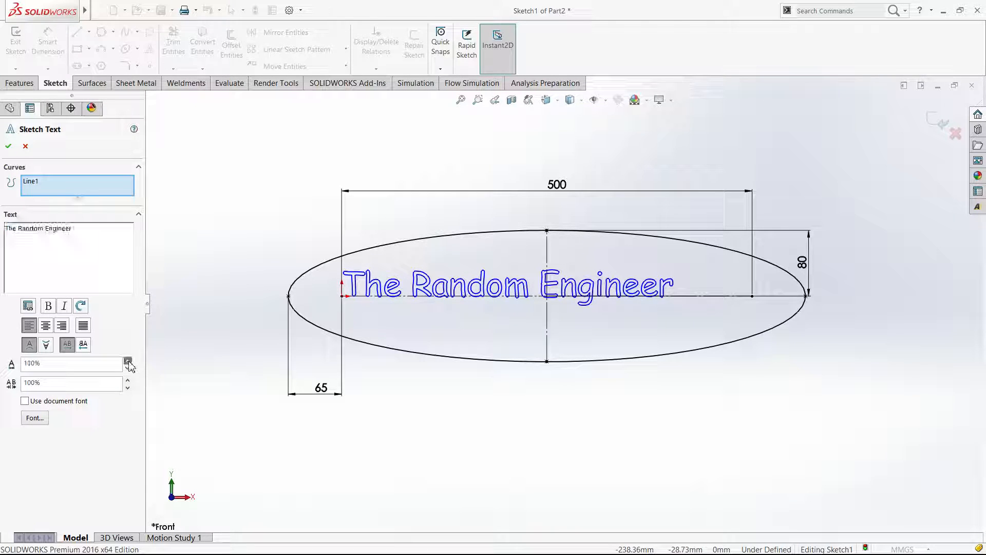
{"action": "left_click", "coordinate": [127, 362]}
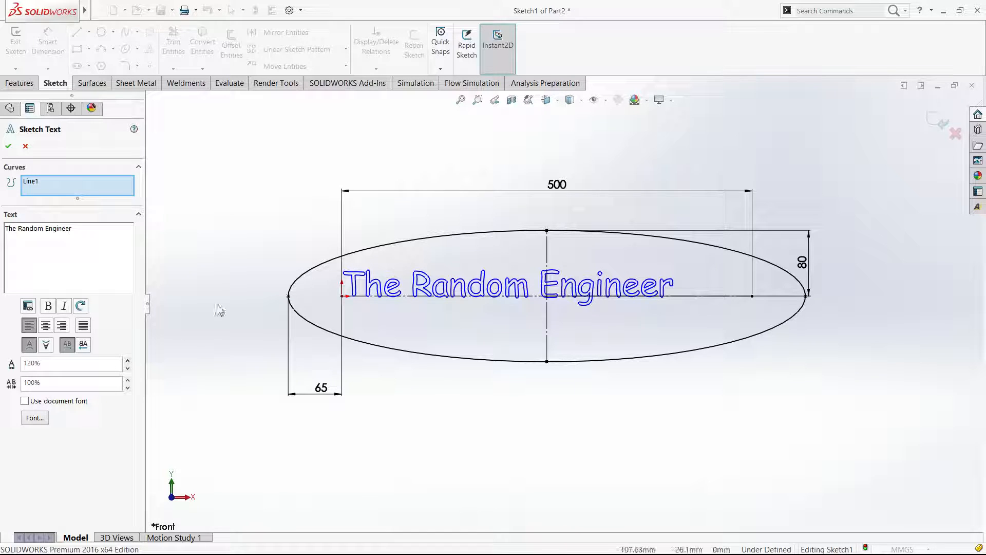
{"action": "left_click", "coordinate": [9, 146]}
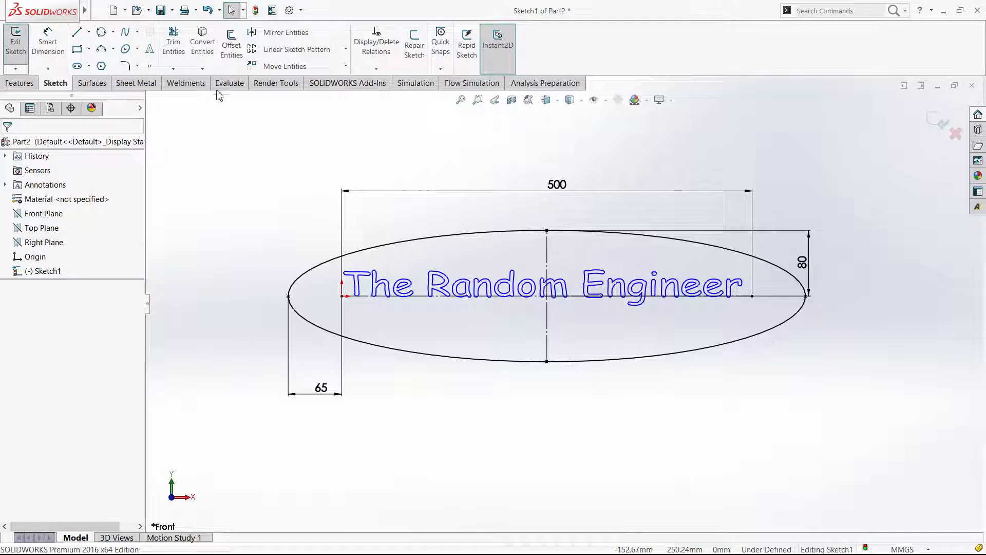
Start an offset of the ellipse with a distance of 50 mm.
{"action": "left_click", "coordinate": [234, 54]}
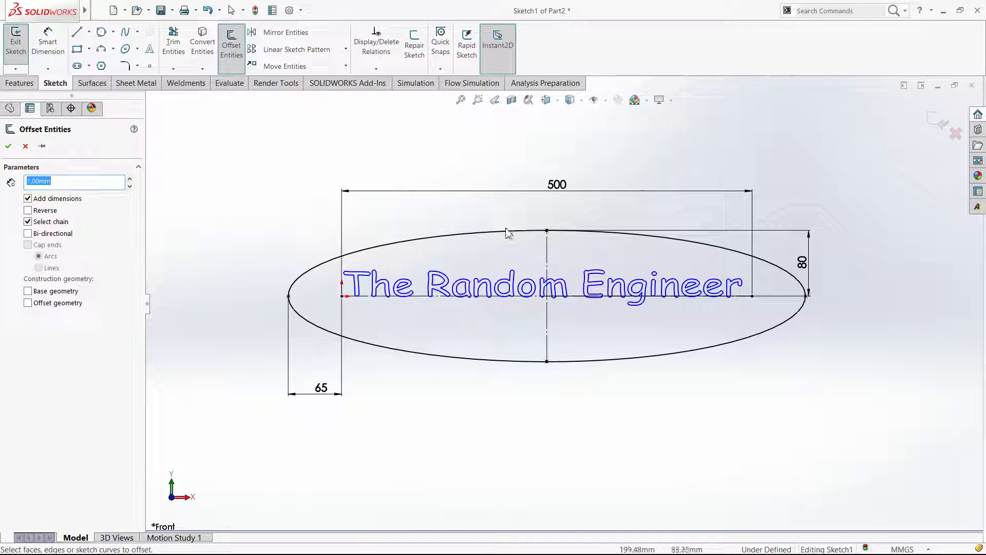
{"action": "left_click", "coordinate": [507, 232]}
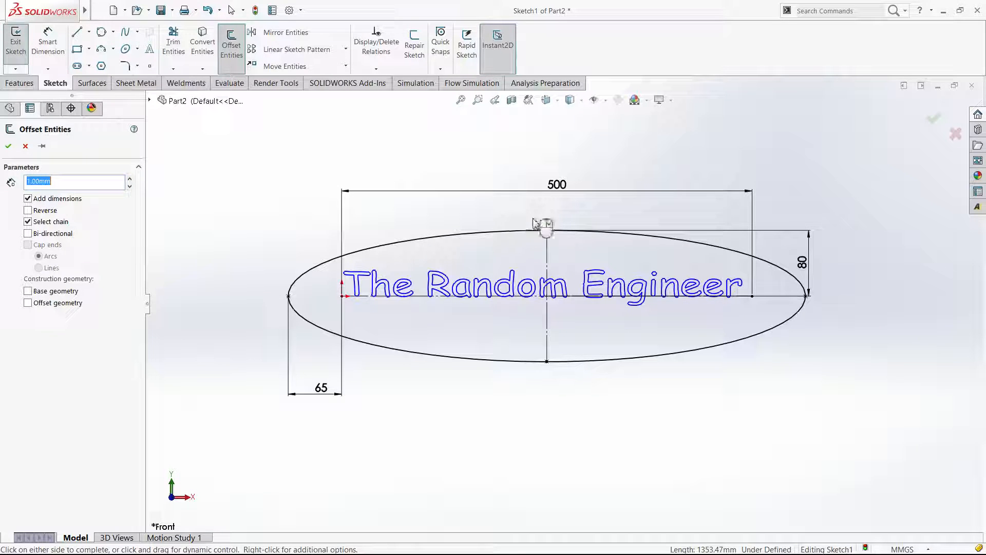
{"action": "type", "text": "50"}
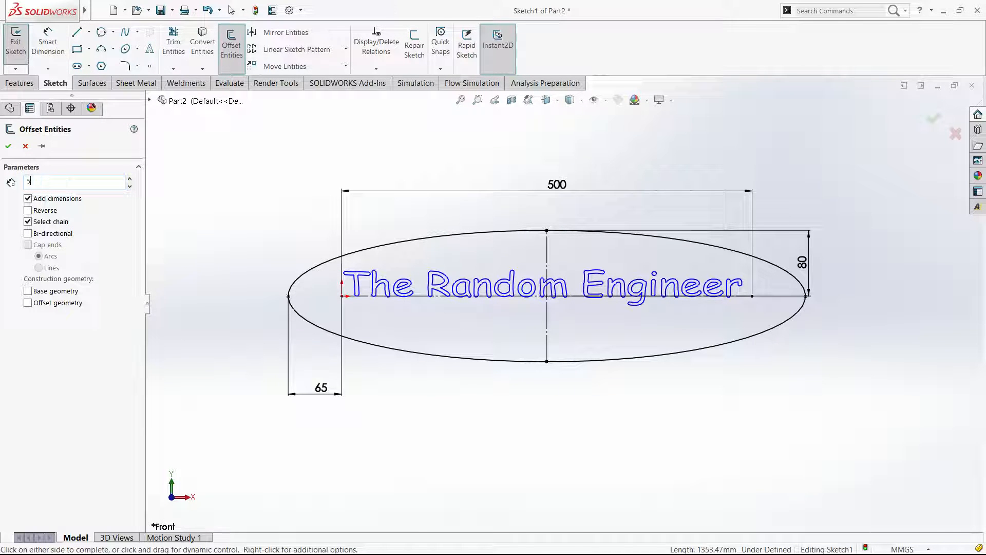
{"action": "key", "text": "Return"}
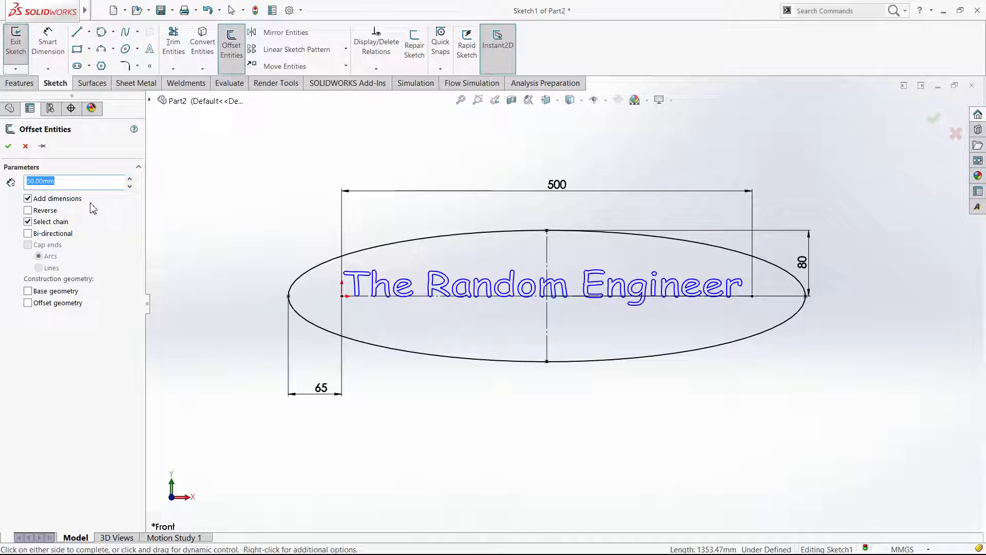
Try offset distances of 10 mm and 100 mm for the ellipse, switching the reversed direction on and off.
{"action": "left_click", "coordinate": [27, 212]}
{"action": "type", "text": "10"}
{"action": "key", "text": "Return"}
{"action": "left_click", "coordinate": [29, 211]}
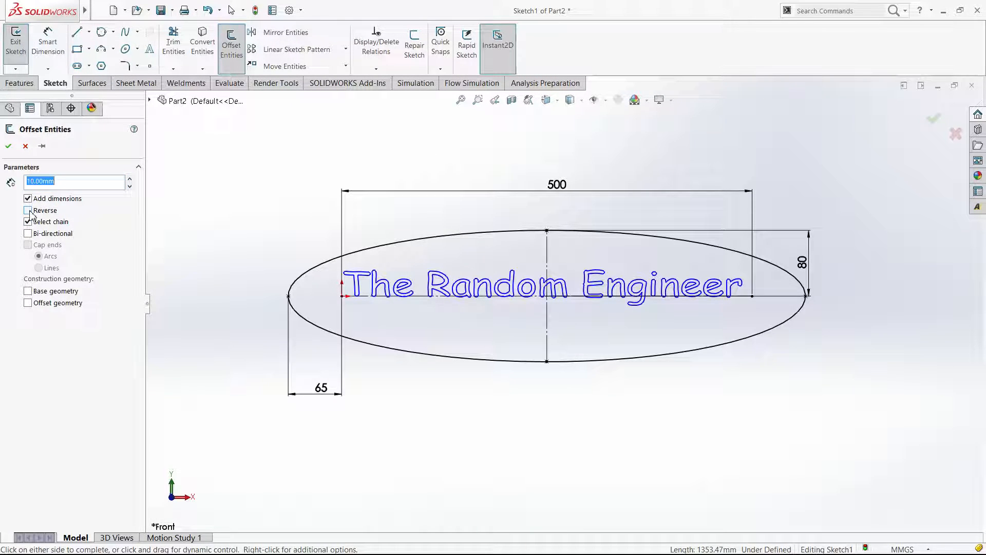
{"action": "type", "text": "100"}
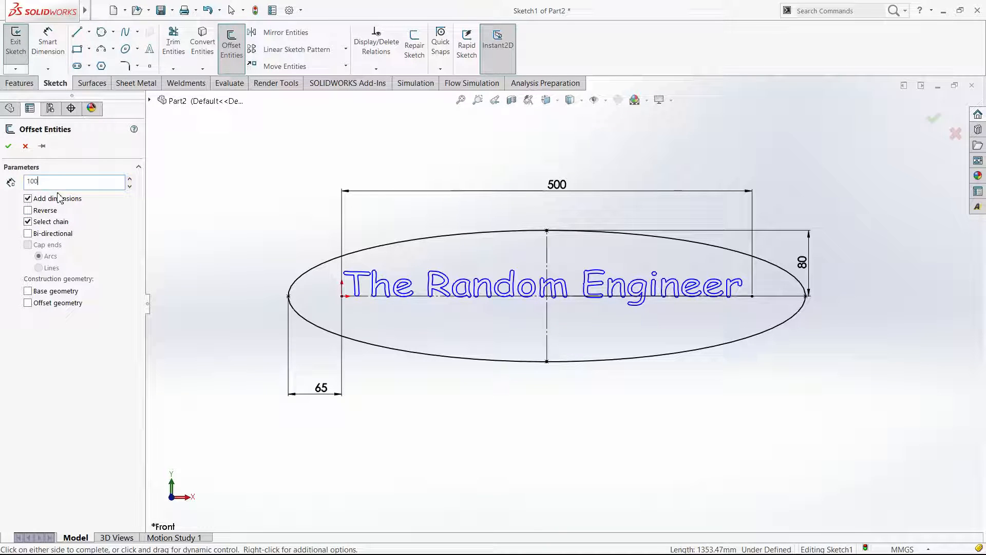
{"action": "key", "text": "Return"}
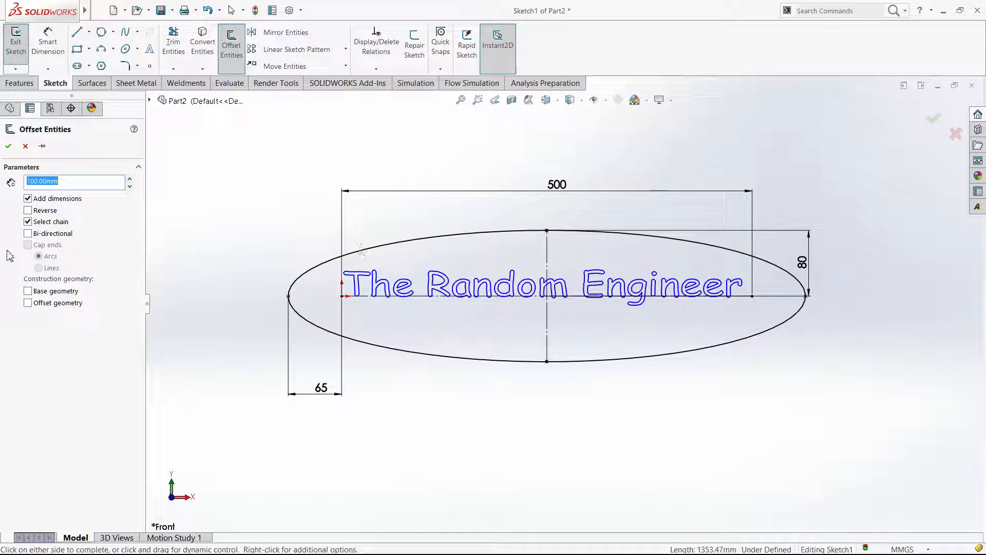
Reverse the ellipse's offset direction and try a distance of 20 mm.
{"action": "left_click", "coordinate": [27, 222]}
{"action": "left_click", "coordinate": [28, 211]}
{"action": "type", "text": "20"}
{"action": "key", "text": "Return"}
Increase the reversed offset distance in small increments and set it to 50 mm.
{"action": "left_click", "coordinate": [129, 178]}
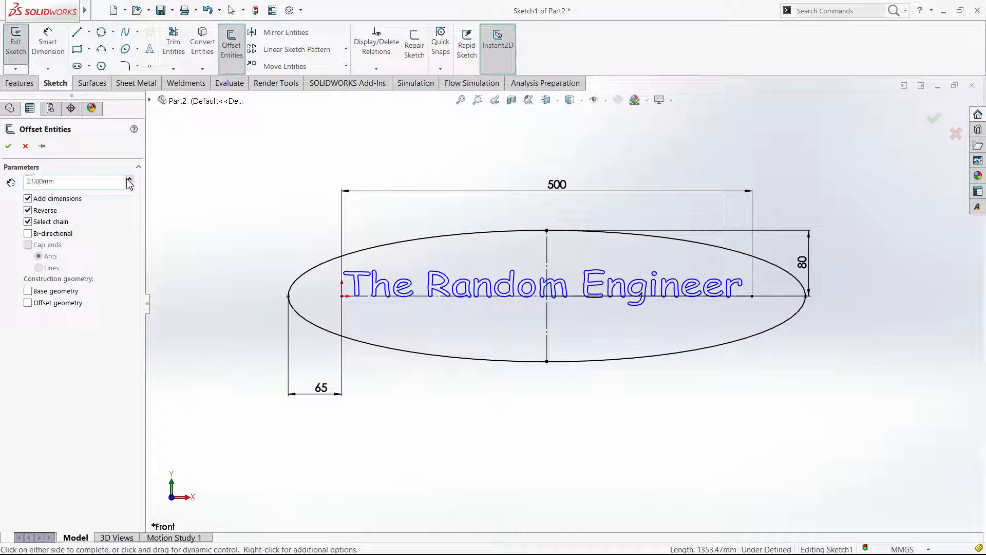
{"action": "left_click", "coordinate": [129, 178]}
{"action": "left_click", "coordinate": [129, 178]}
{"action": "left_click", "coordinate": [129, 179]}
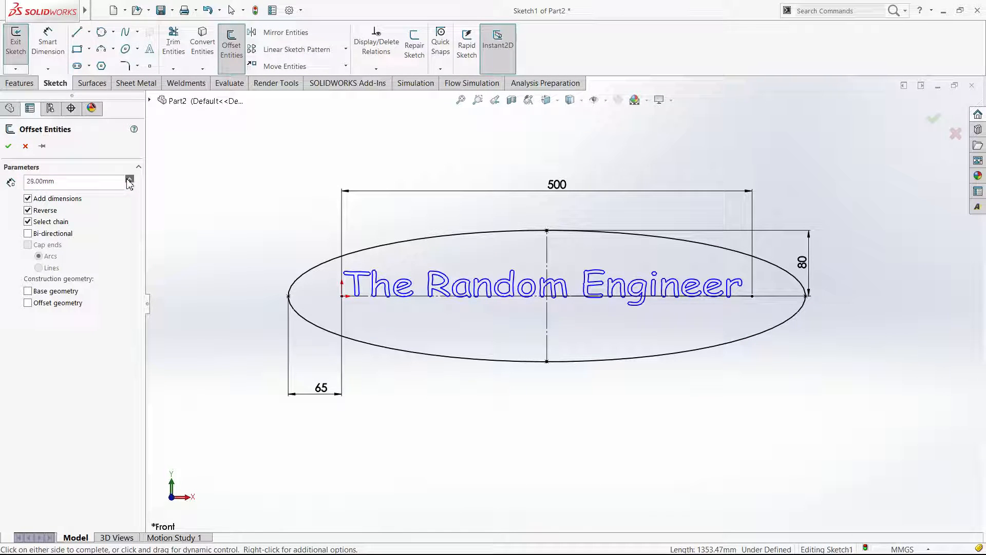
{"action": "left_click", "coordinate": [129, 178]}
{"action": "left_click", "coordinate": [129, 179]}
{"action": "left_click", "coordinate": [129, 179]}
{"action": "left_click", "coordinate": [129, 178]}
{"action": "left_click", "coordinate": [129, 178]}
{"action": "left_click", "coordinate": [129, 179]}
{"action": "left_click", "coordinate": [129, 179]}
{"action": "left_click", "coordinate": [129, 179]}
{"action": "left_click", "coordinate": [129, 179]}
{"action": "left_click", "coordinate": [129, 180]}
{"action": "left_click", "coordinate": [129, 180]}
{"action": "left_click", "coordinate": [129, 179]}
{"action": "left_click", "coordinate": [129, 179]}
{"action": "left_click_drag", "start_coordinate": [116, 181], "coordinate": [2, 181]}
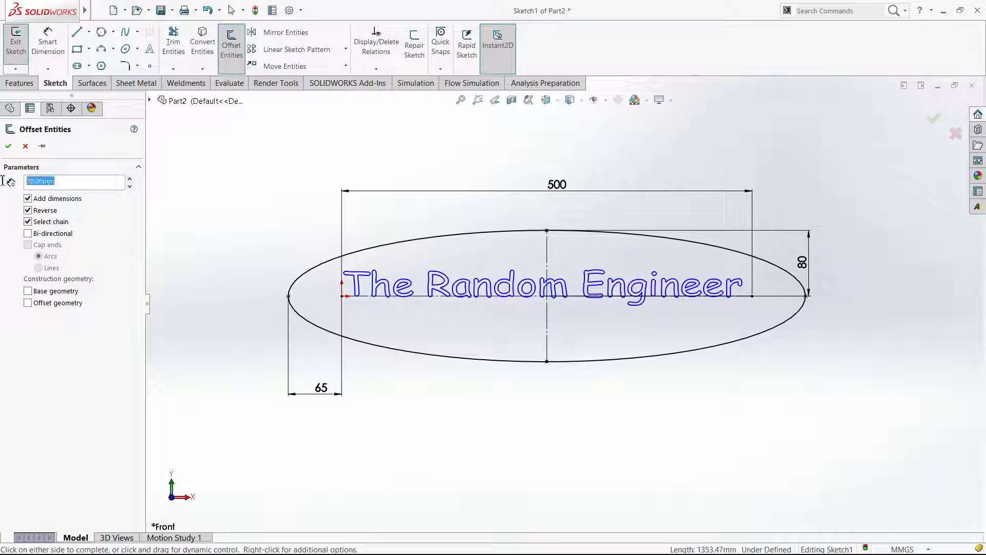
{"action": "type", "text": "50"}
{"action": "key", "text": "Return"}
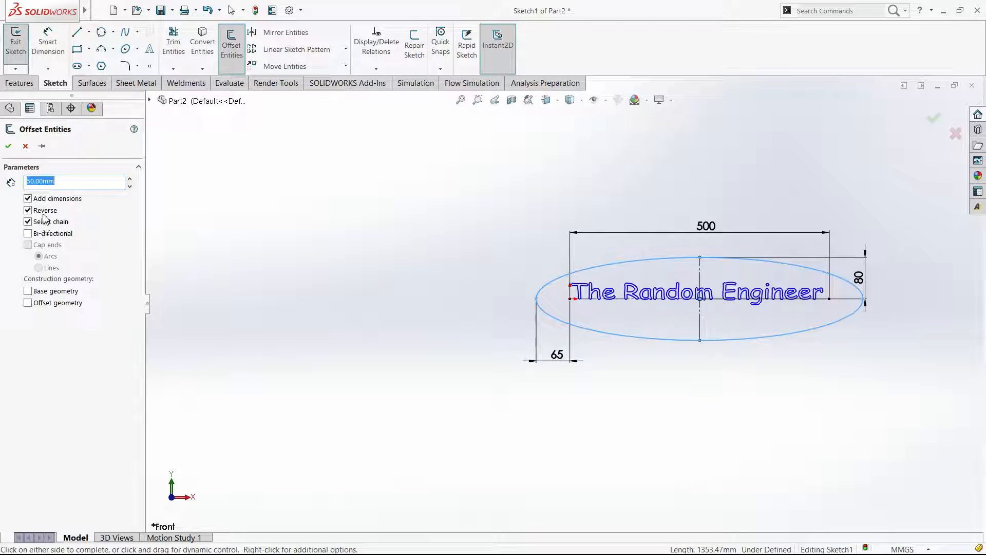
Turn off the reversed direction and offset the ellipse outward by 10 mm.
{"action": "left_click", "coordinate": [44, 211]}
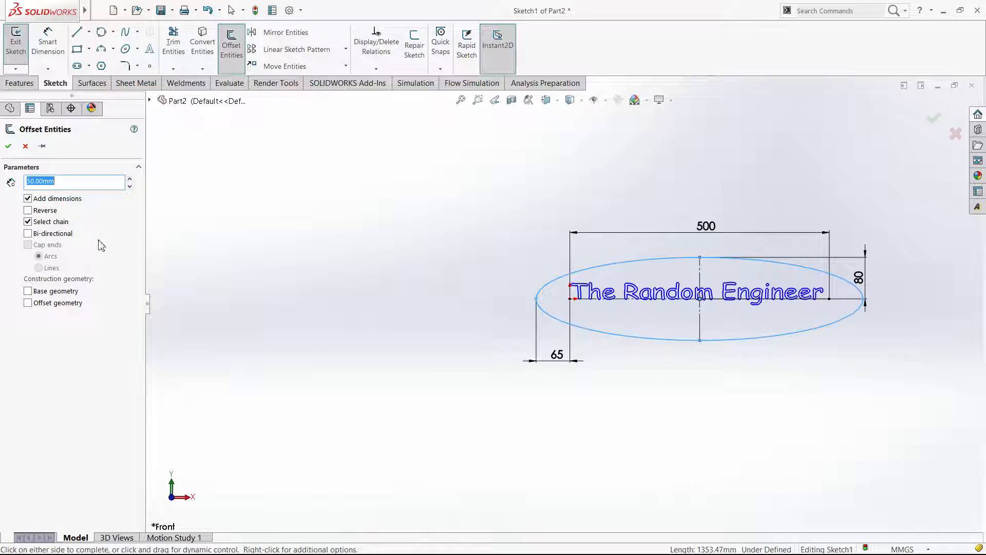
{"action": "type", "text": "10"}
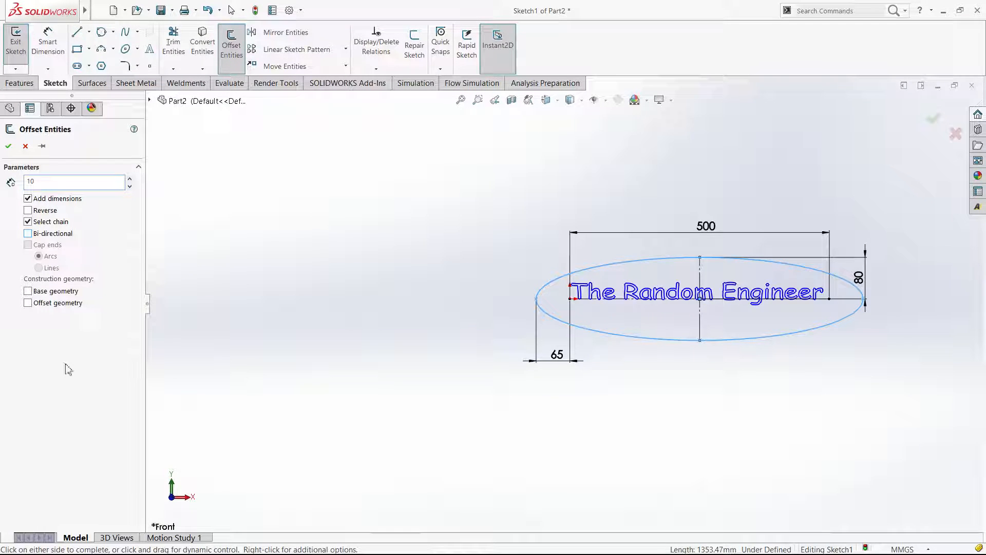
{"action": "key", "text": "Return"}
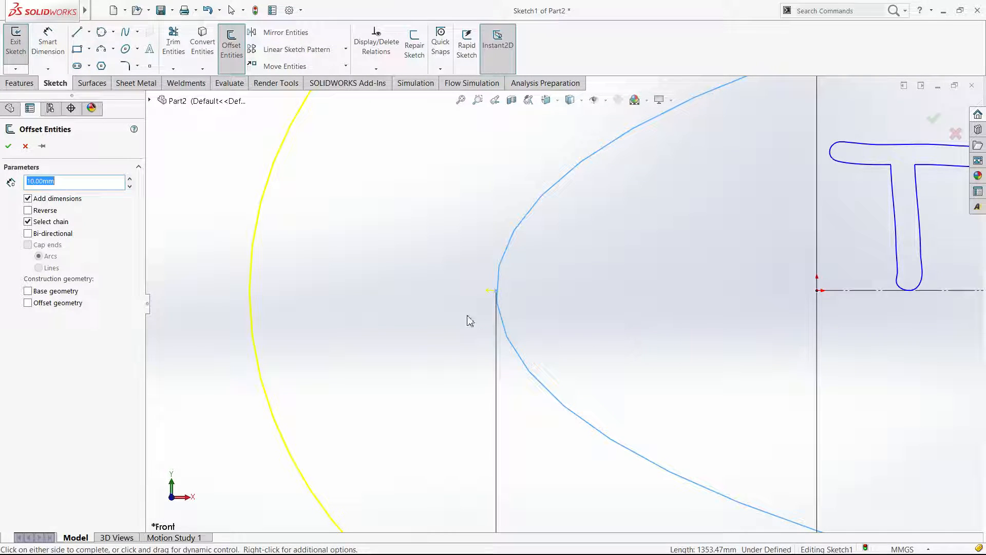
{"action": "left_click", "coordinate": [436, 320]}
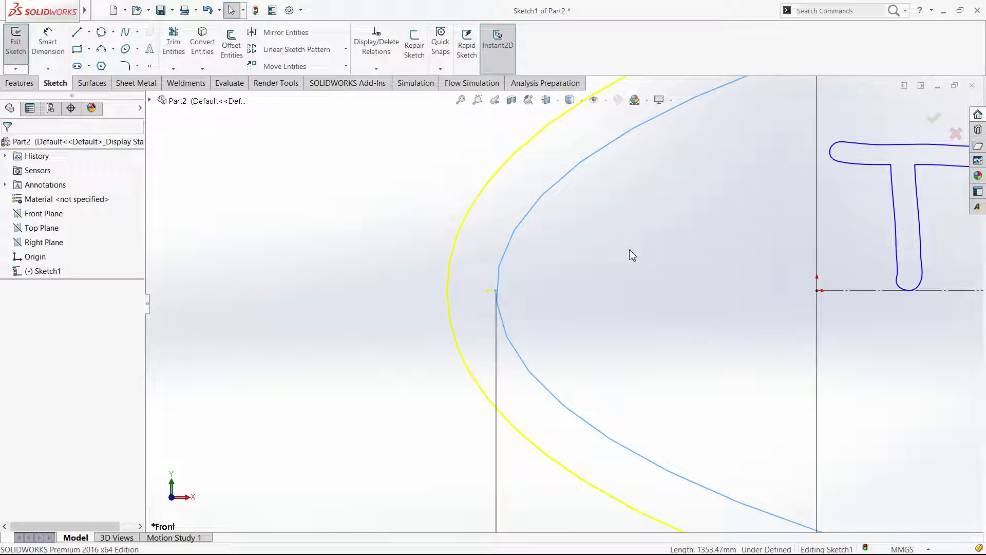
{"action": "scroll", "coordinate": [475, 297], "scroll_direction": "up", "scroll_amount": 6}
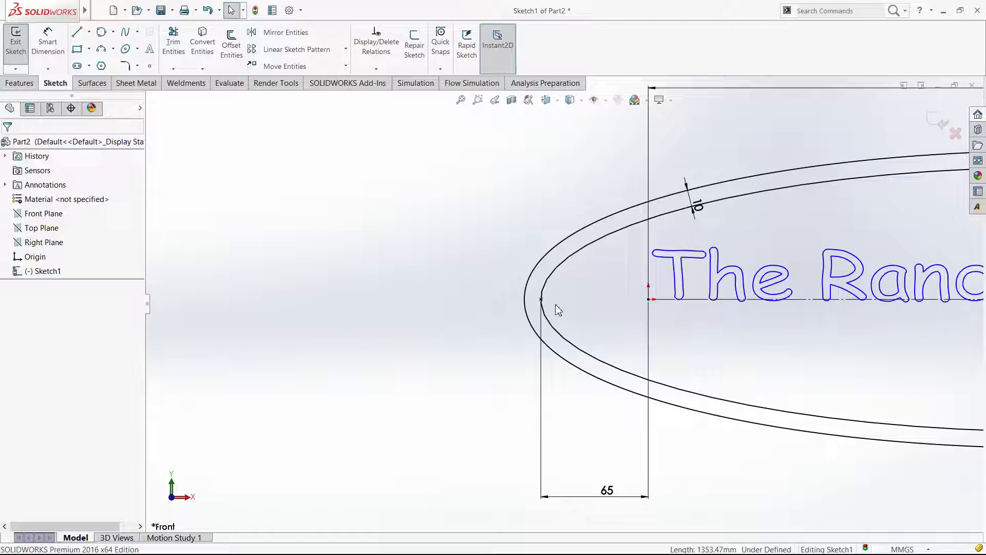
{"action": "scroll", "coordinate": [557, 300], "scroll_direction": "up", "scroll_amount": 2}
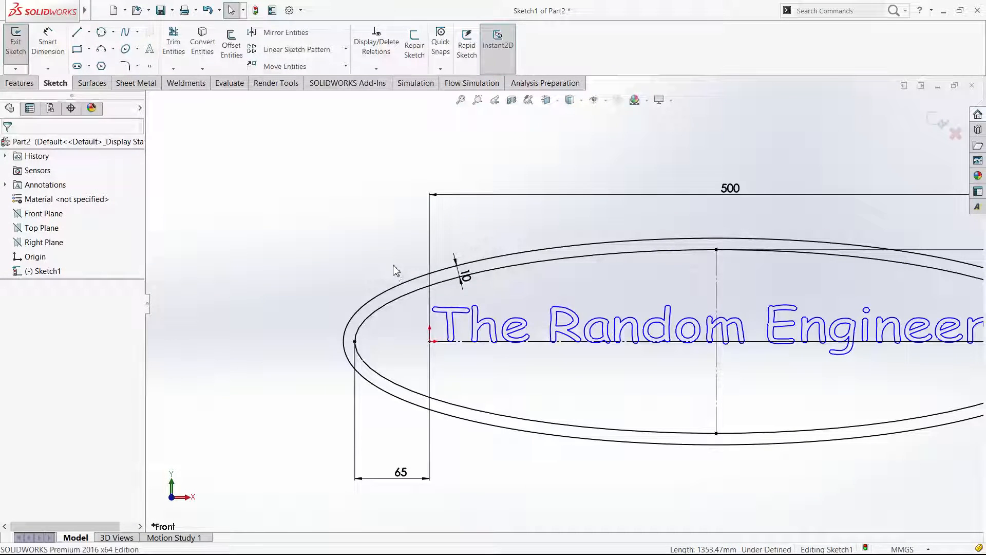
{"action": "key", "text": "f"}
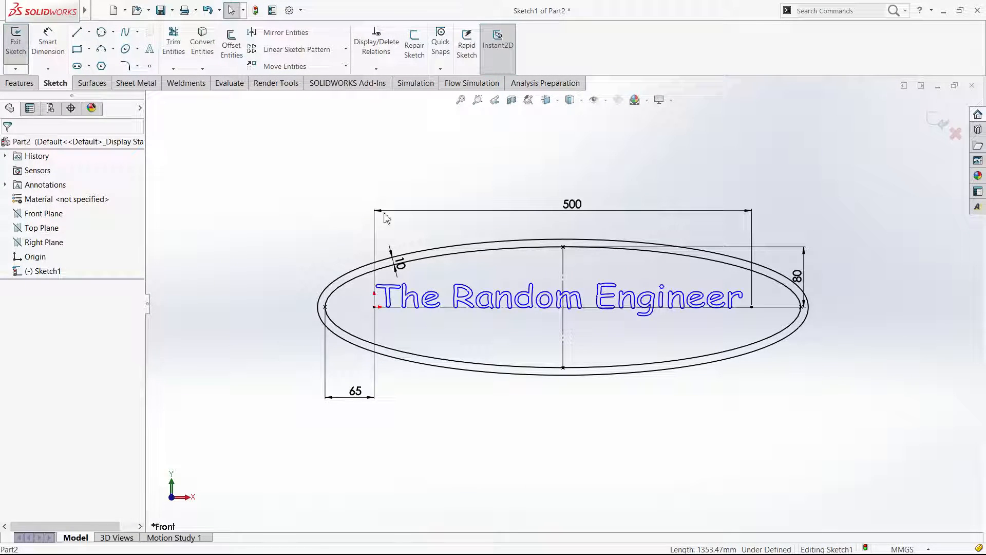
Move the dimension between the two ellipses above them and set the offset to 50 mm.
{"action": "left_click", "coordinate": [430, 195]}
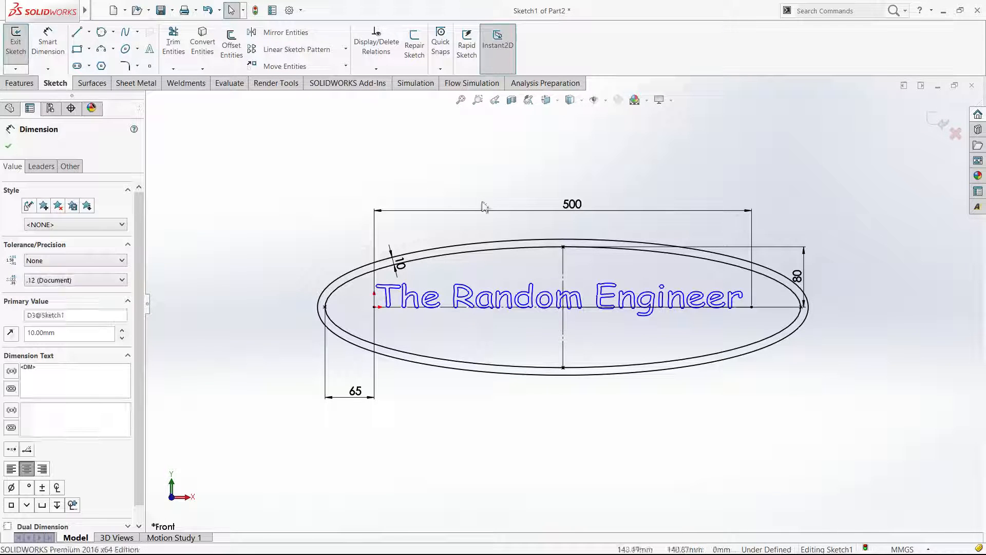
{"action": "left_click_drag", "start_coordinate": [496, 278], "coordinate": [440, 252]}
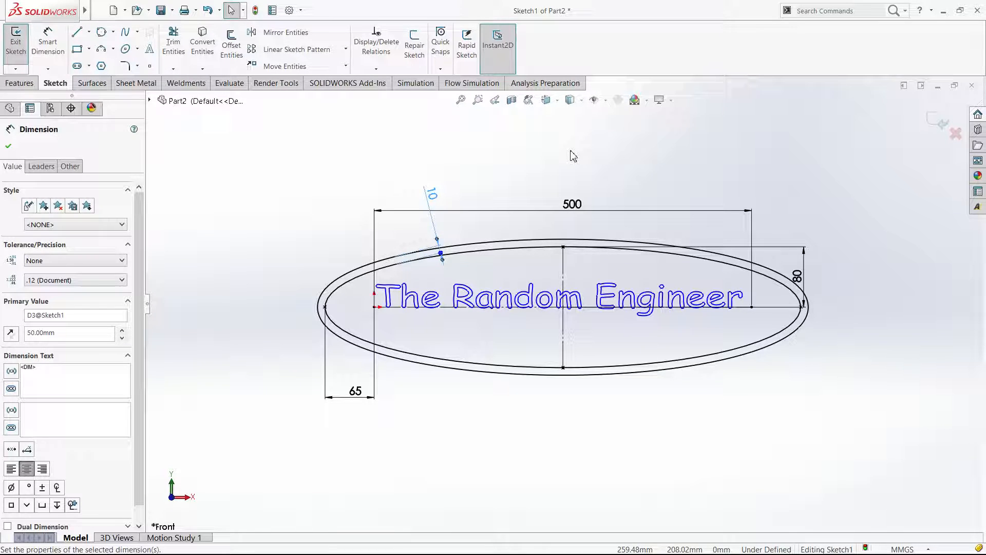
{"action": "key", "text": "Return"}
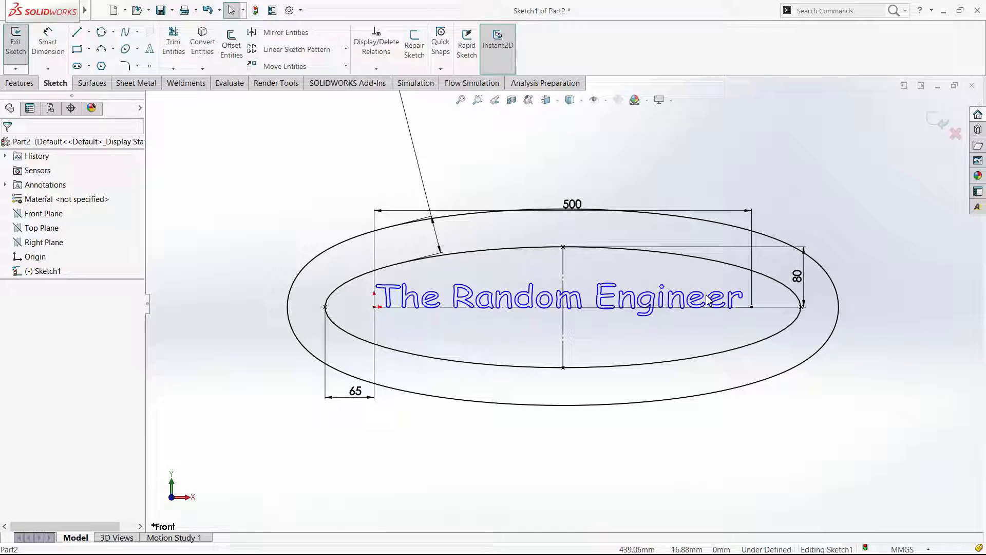
Check the settings of the sketch text "The Random Engineer" without changing them, and exit the sketch.
{"action": "double_click", "coordinate": [662, 302]}
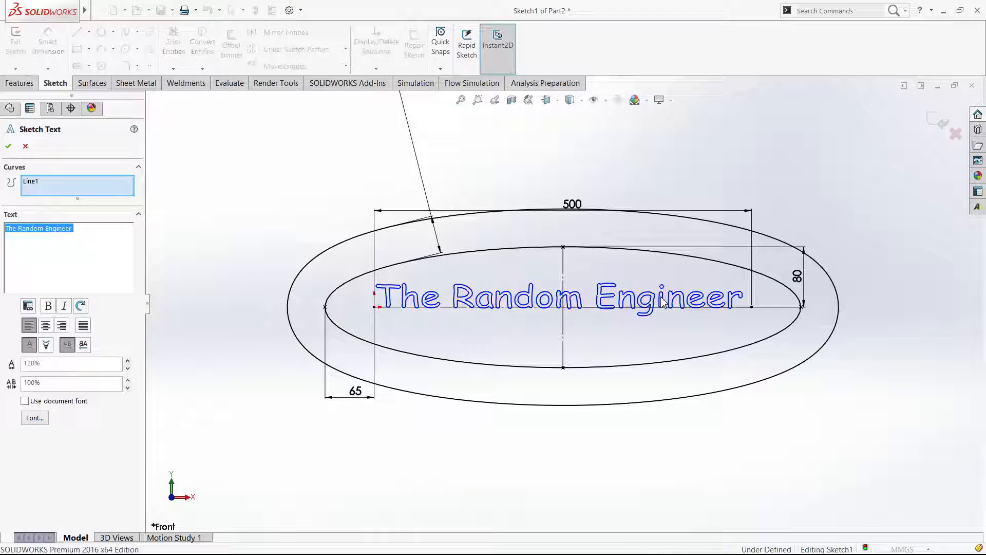
{"action": "left_click", "coordinate": [26, 147]}
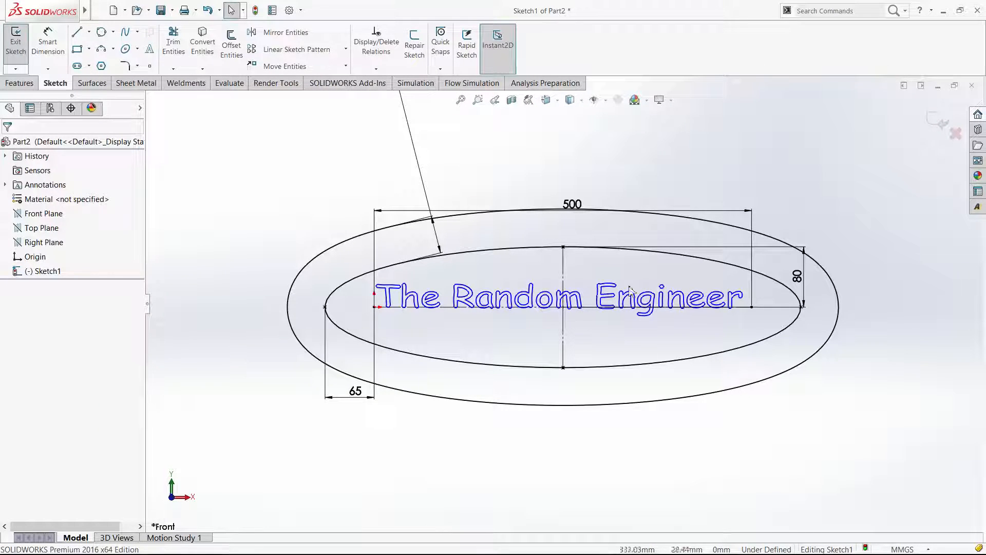
{"action": "left_click", "coordinate": [940, 125]}
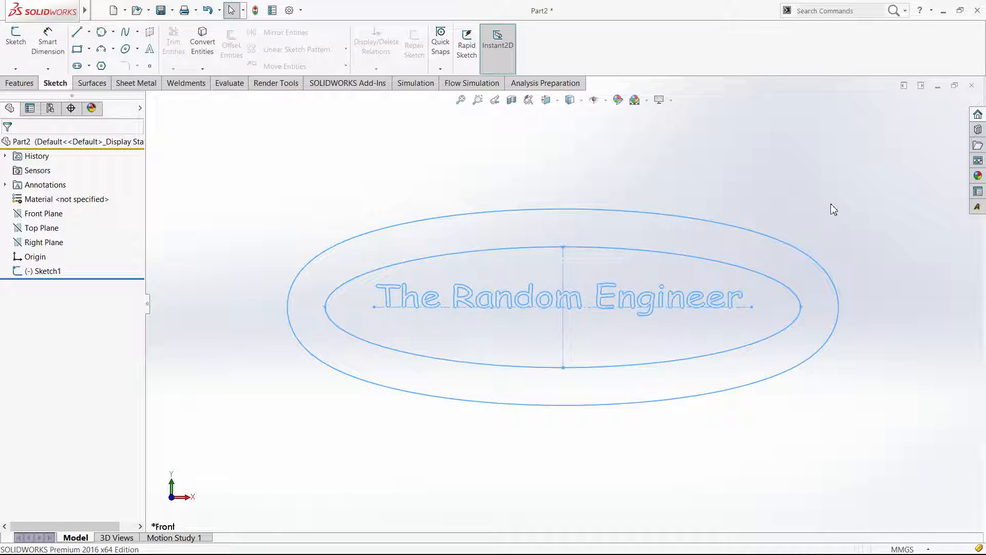
Start an Extruded Boss/Base with nothing preselected and open a new sketch for it on the Right Plane.
{"action": "left_click", "coordinate": [23, 86]}
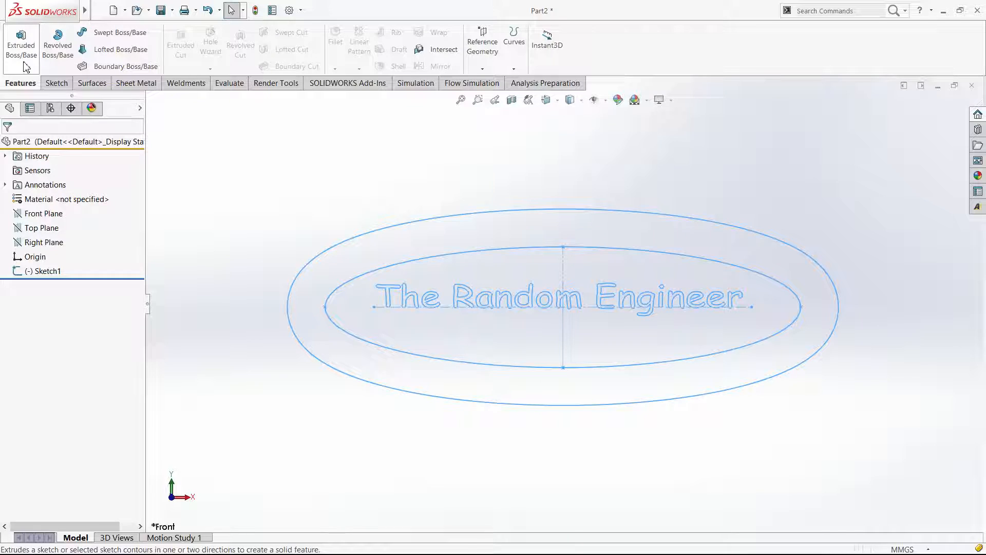
{"action": "left_click", "coordinate": [185, 138]}
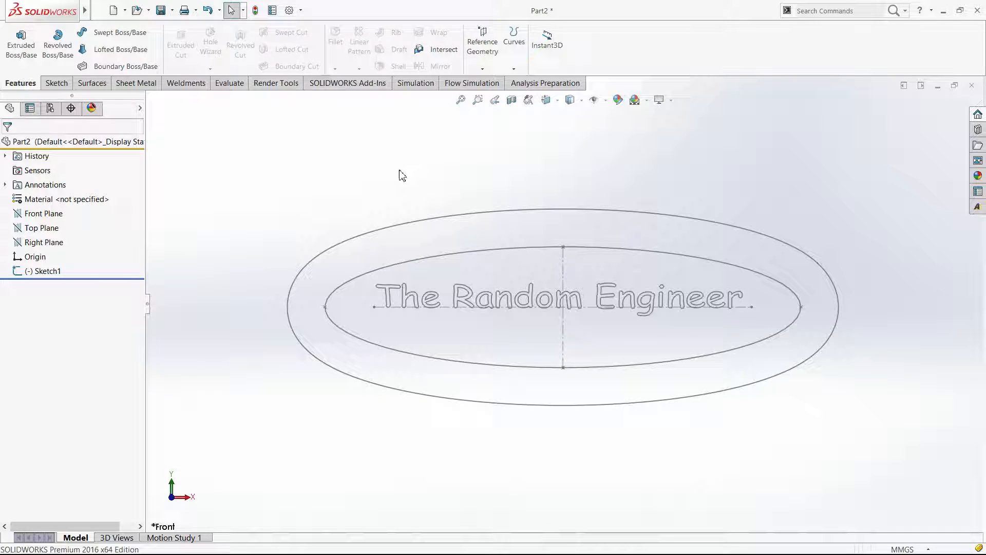
{"action": "left_click", "coordinate": [35, 56]}
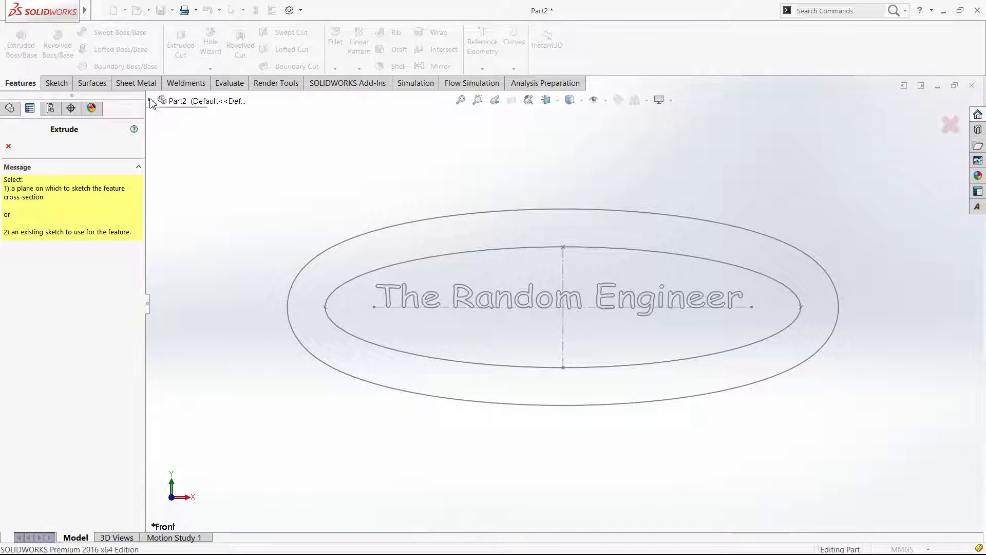
{"action": "left_click", "coordinate": [200, 201]}
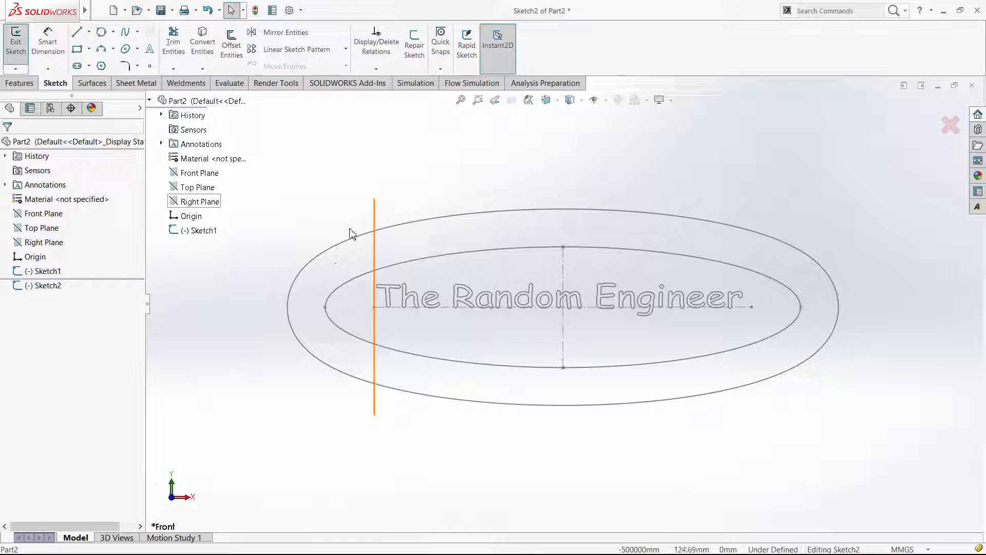
Sketch a freehand circle and a separate short line on the Right Plane.
{"action": "scroll", "coordinate": [341, 229], "scroll_direction": "up", "scroll_amount": 1}
{"action": "mouse_move", "coordinate": [341, 230]}
{"action": "middle_mouse_down"}
{"action": "mouse_move", "coordinate": [303, 285]}
{"action": "mouse_move", "coordinate": [314, 299]}
{"action": "middle_mouse_up"}
{"action": "right_click_drag", "start_coordinate": [316, 299], "coordinate": [425, 294]}
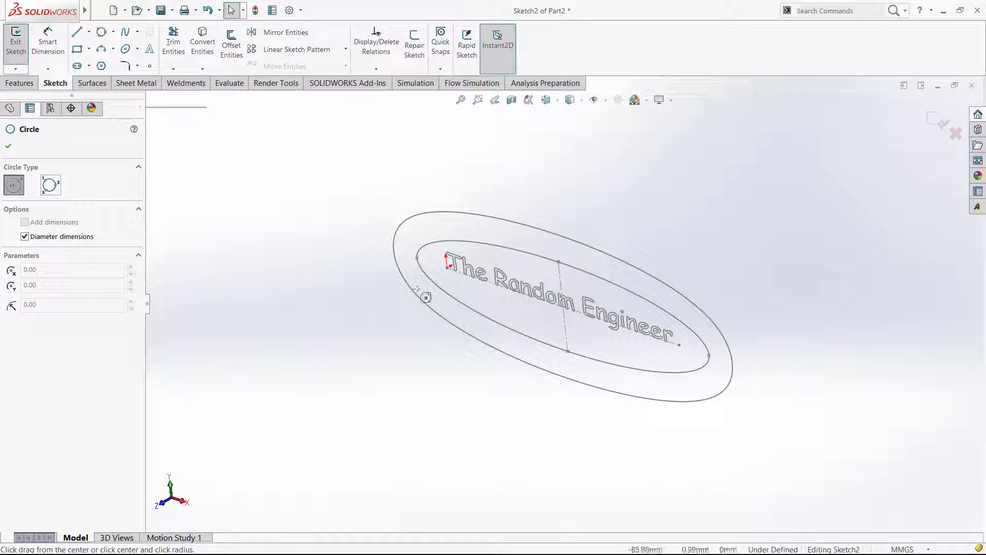
{"action": "mouse_move", "coordinate": [387, 285]}
{"action": "left_mouse_down"}
{"action": "mouse_move", "coordinate": [376, 332]}
{"action": "mouse_move", "coordinate": [392, 343]}
{"action": "left_mouse_up"}
{"action": "right_click_drag", "start_coordinate": [456, 355], "coordinate": [361, 378]}
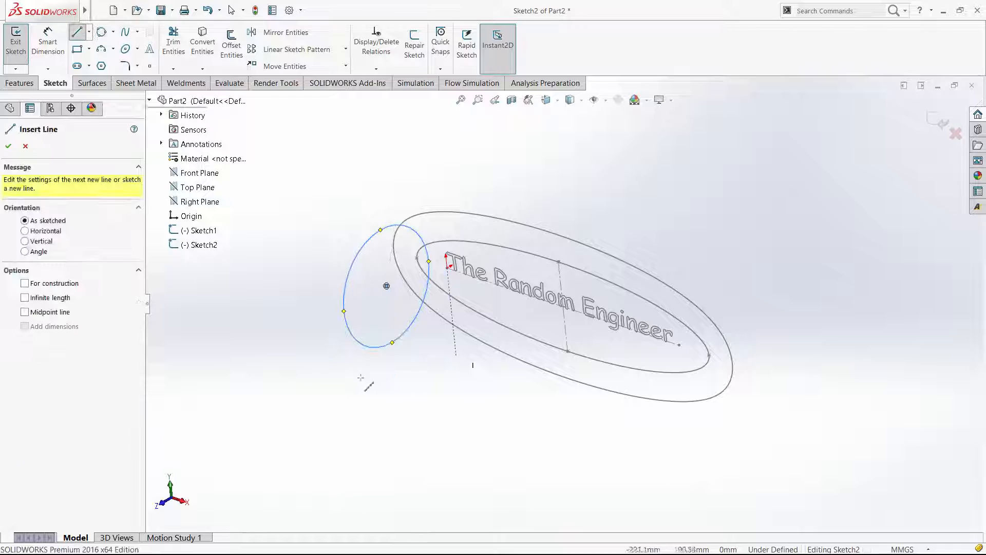
{"action": "left_click", "coordinate": [530, 227]}
{"action": "left_click", "coordinate": [486, 245]}
{"action": "key", "text": "Escape"}
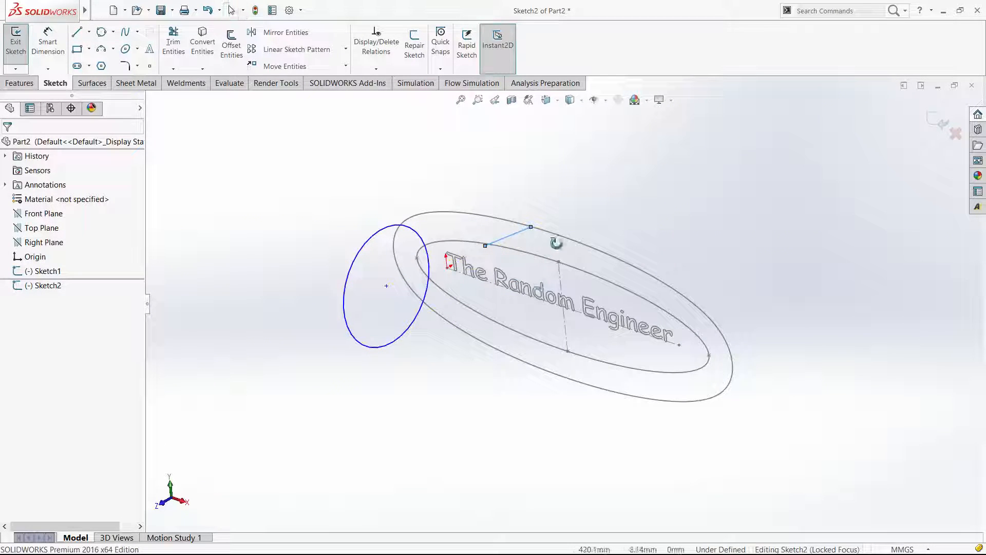
{"action": "middle_click_drag", "start_coordinate": [590, 258], "coordinate": [564, 284]}
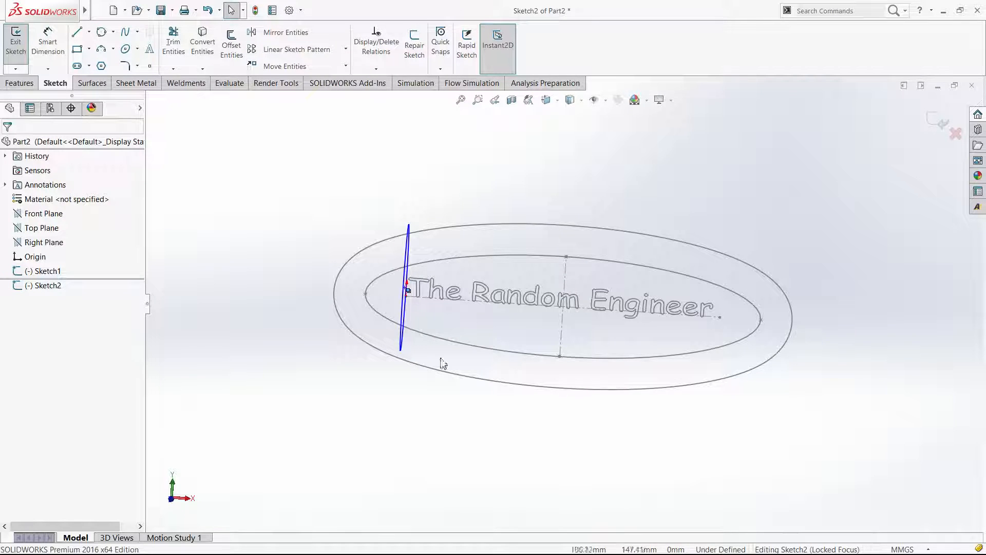
{"action": "left_click", "coordinate": [936, 118]}
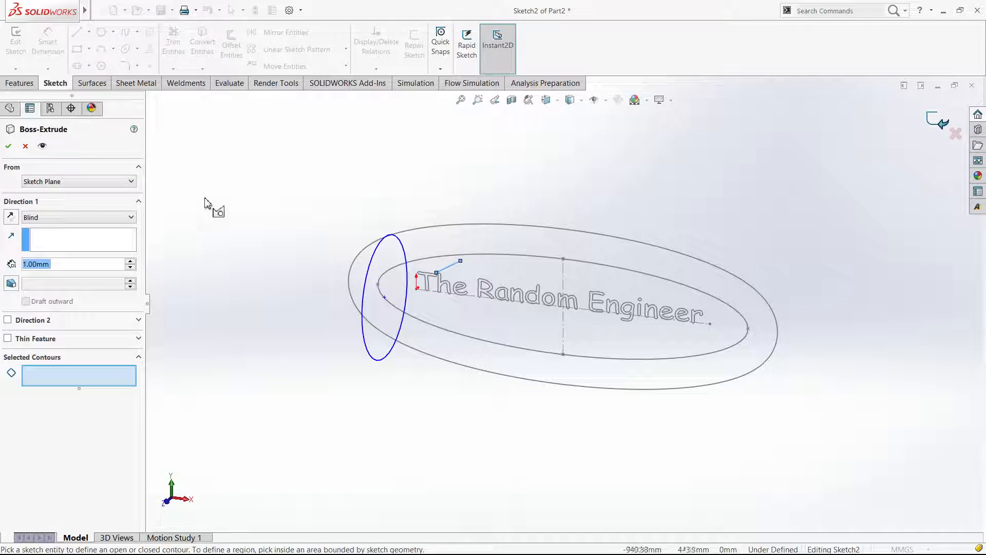
{"action": "left_click", "coordinate": [28, 84]}
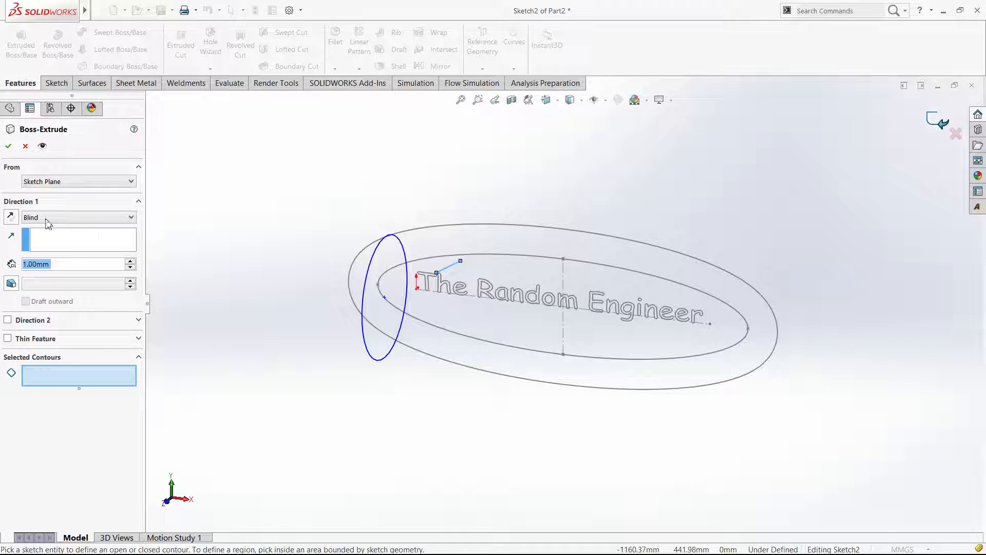
{"action": "left_click", "coordinate": [27, 148]}
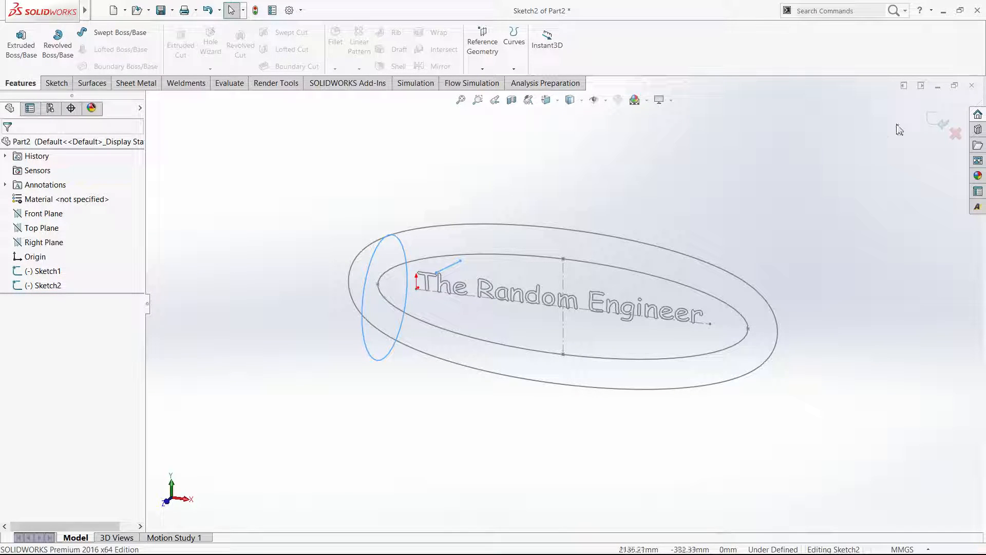
Exit the sketch on the Right Plane and select Sketch1 and Sketch2 one after the other to compare their geometry.
{"action": "left_click", "coordinate": [935, 127]}
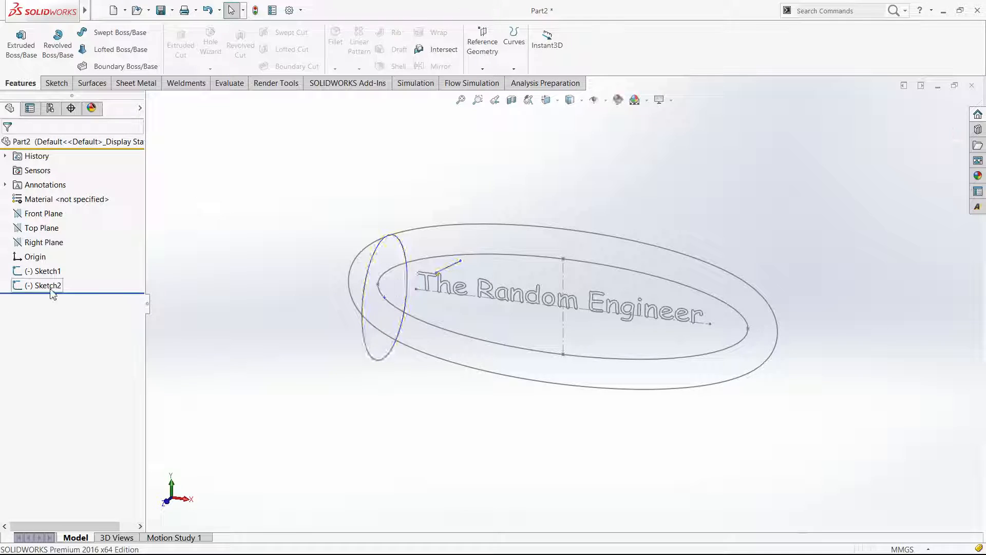
{"action": "left_click", "coordinate": [50, 273]}
{"action": "left_click", "coordinate": [52, 288]}
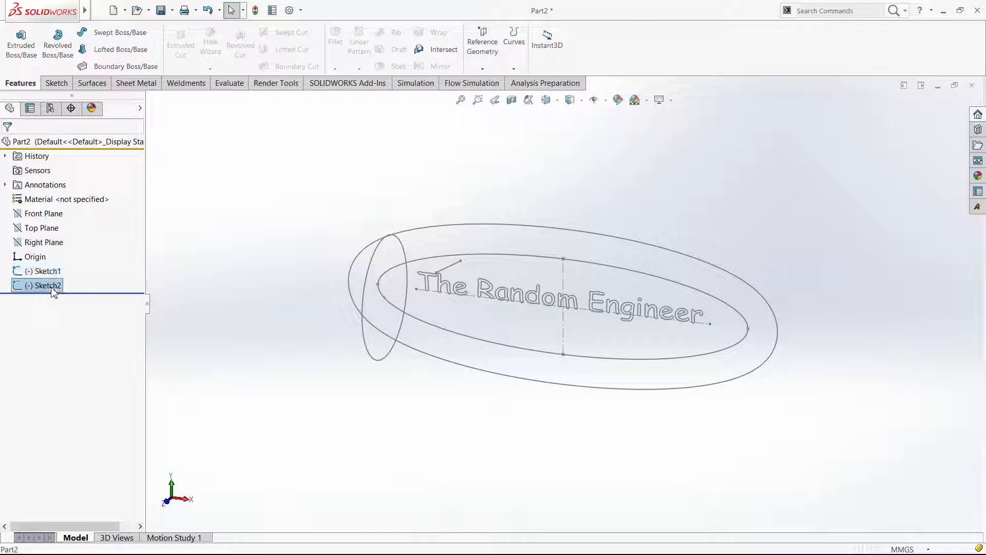
{"action": "left_click", "coordinate": [198, 327]}
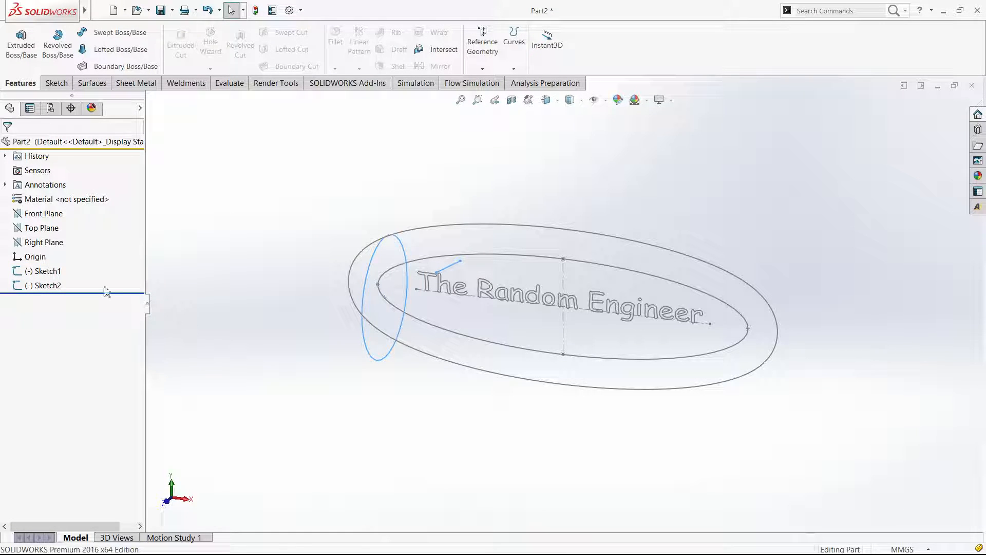
{"action": "middle_click", "coordinate": [273, 307]}
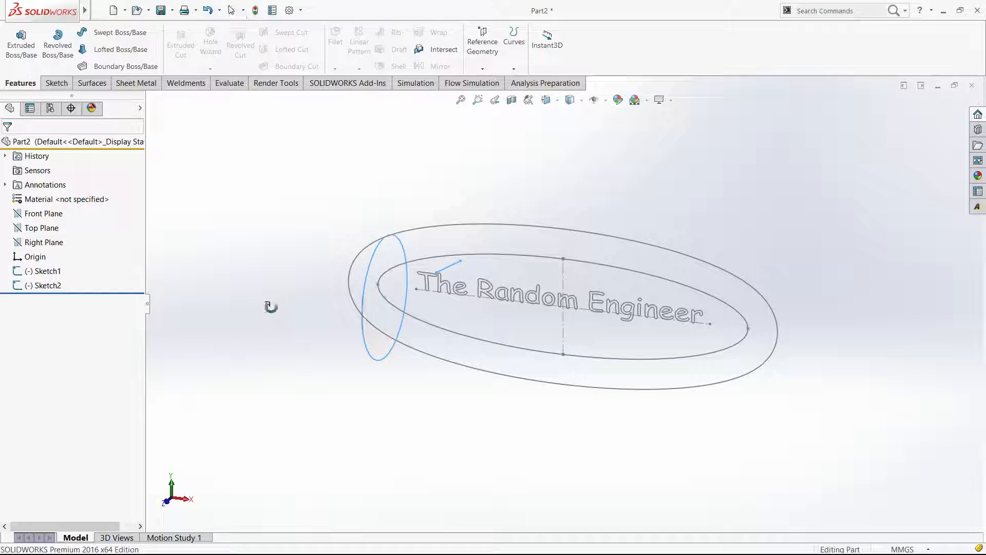
Hide Sketch1 and Sketch2 in the model.
{"action": "left_click", "coordinate": [60, 272]}
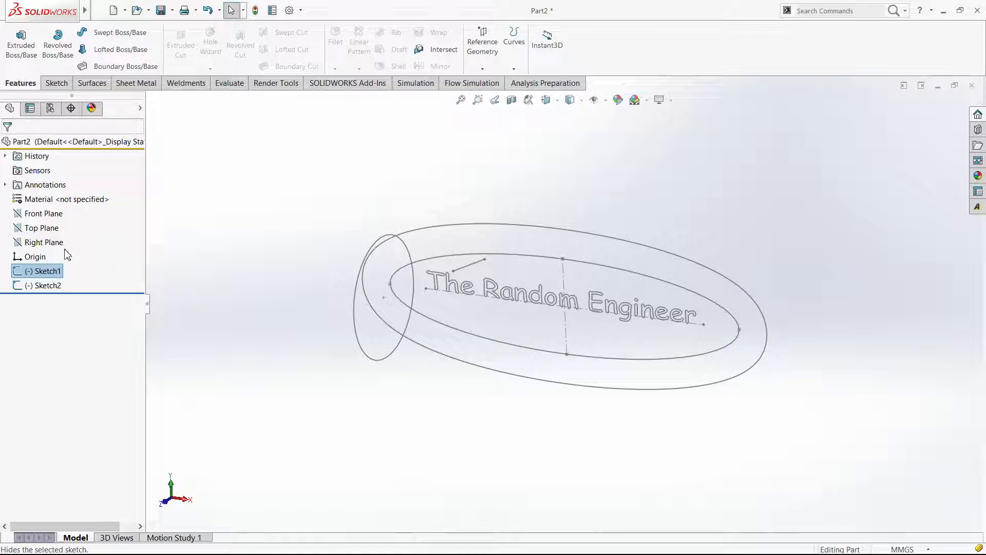
{"action": "left_click", "coordinate": [67, 255]}
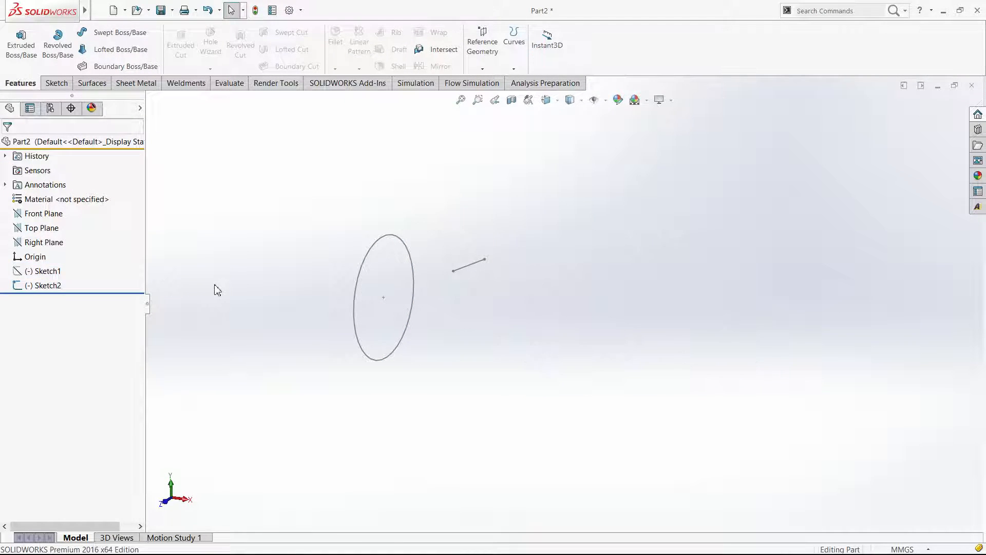
{"action": "left_click", "coordinate": [35, 287]}
{"action": "left_click", "coordinate": [40, 271]}
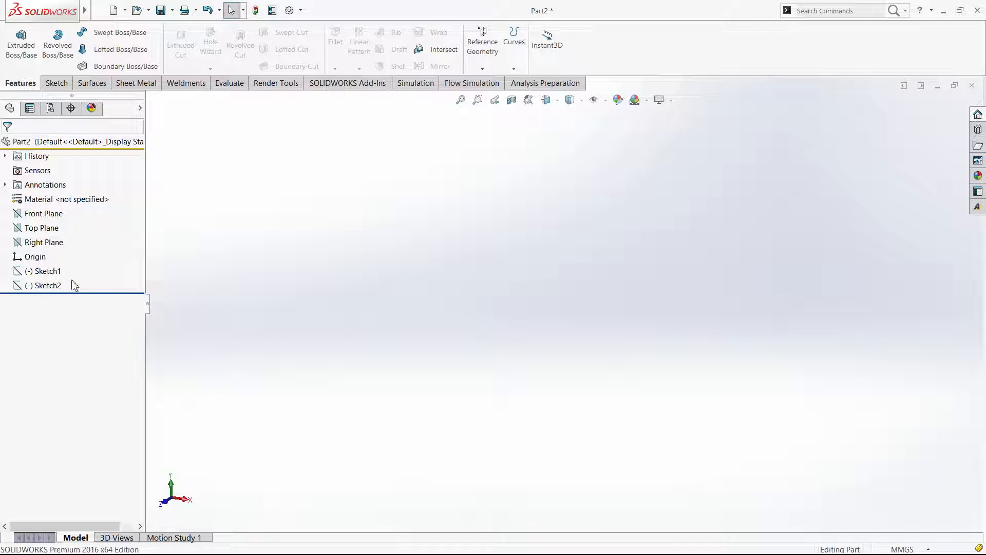
Show Sketch1 and Sketch2 in the model again.
{"action": "left_click", "coordinate": [42, 273]}
{"action": "left_click", "coordinate": [209, 290]}
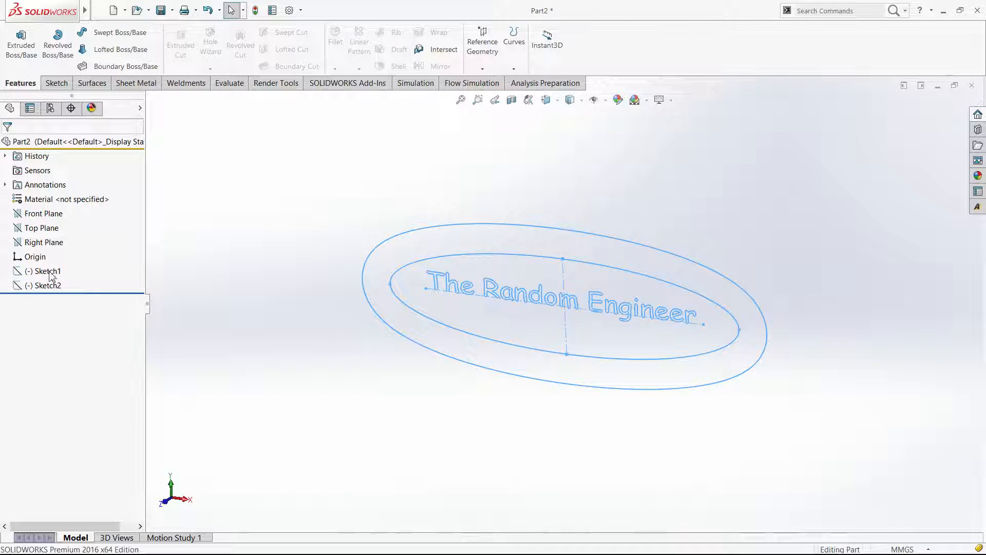
{"action": "left_click", "coordinate": [48, 270]}
{"action": "left_click", "coordinate": [57, 259]}
{"action": "left_click", "coordinate": [49, 286]}
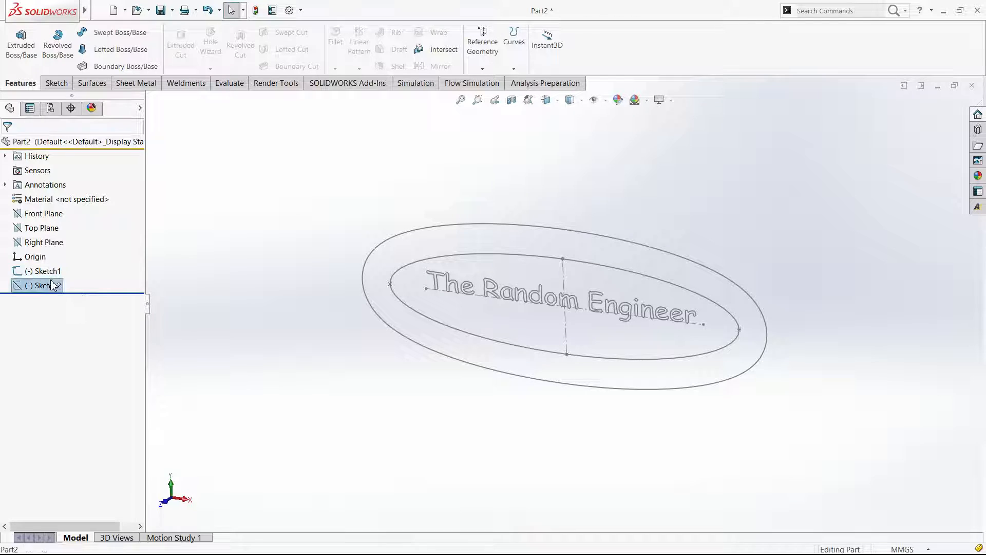
{"action": "left_click", "coordinate": [57, 273]}
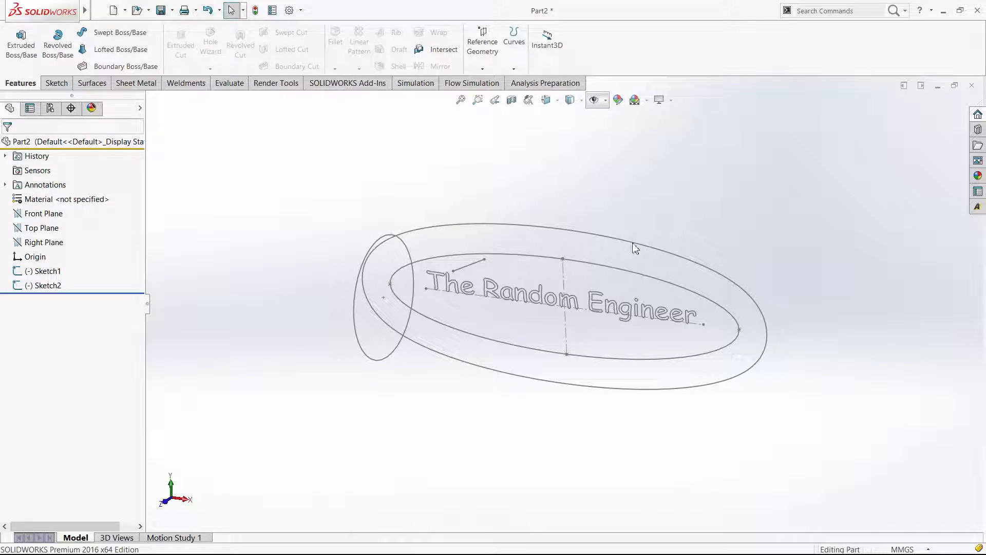
Delete Sketch2, the sketch with the circle and short line, and undo the deletion.
{"action": "middle_click_drag", "start_coordinate": [517, 405], "coordinate": [516, 433]}
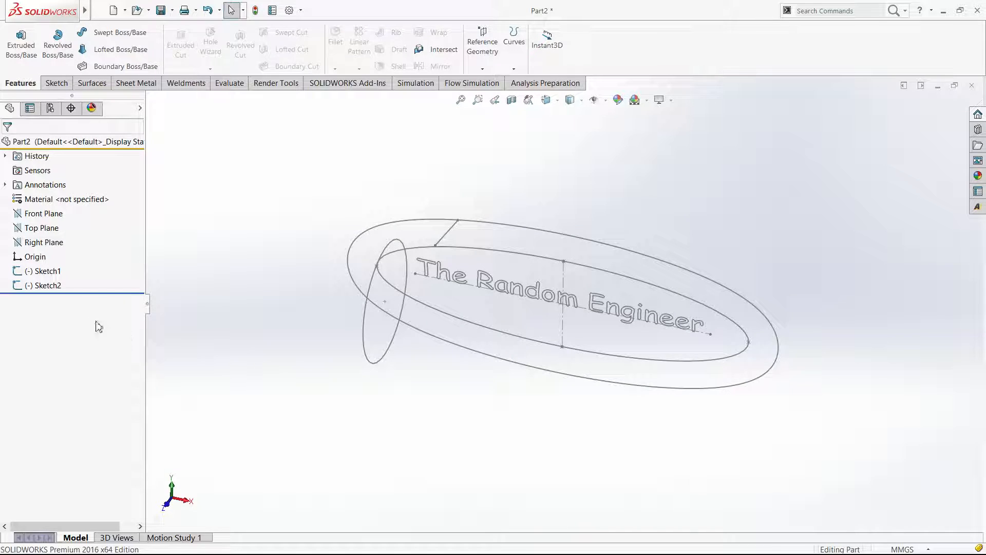
{"action": "left_click", "coordinate": [46, 285]}
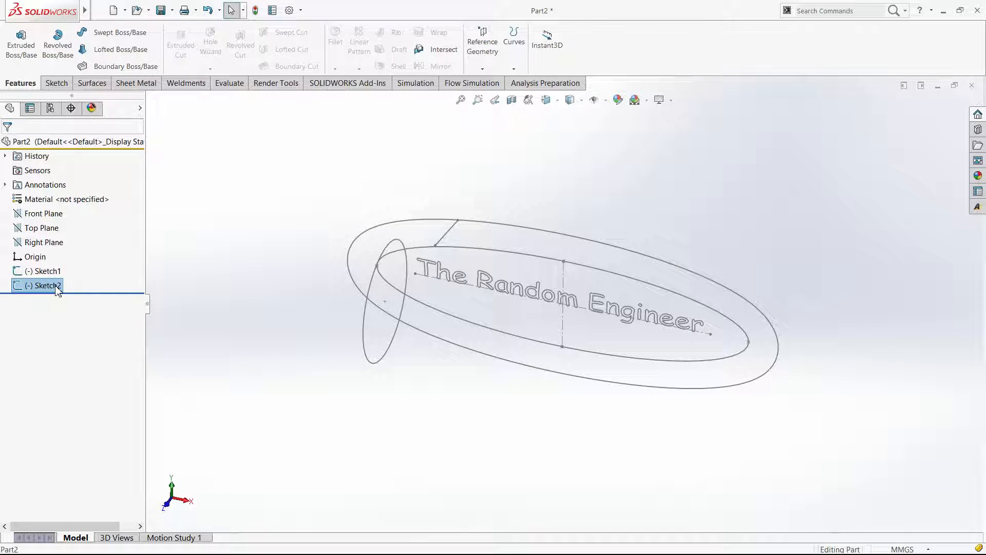
{"action": "key", "text": "Delete"}
{"action": "key", "text": "Return"}
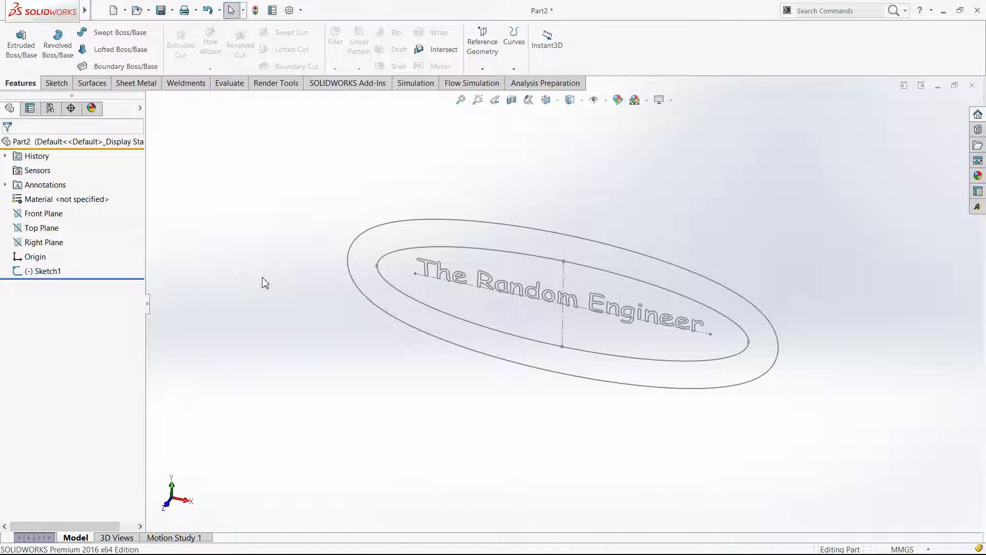
{"action": "key", "text": "ctrl+z"}
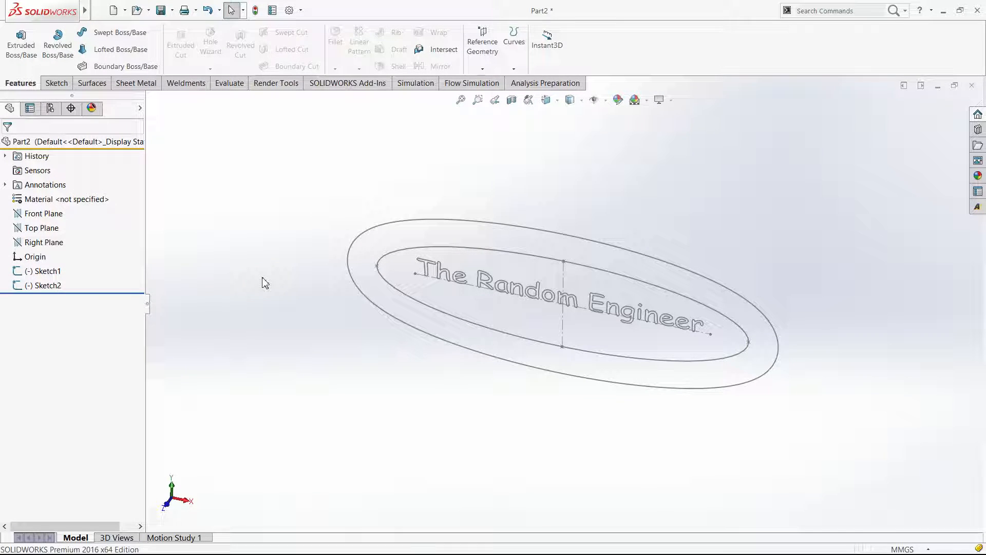
Delete Sketch2 so that only the sketch with the text and ellipses is left.
{"action": "left_click", "coordinate": [60, 288]}
{"action": "key", "text": "Delete"}
{"action": "key", "text": "Return"}
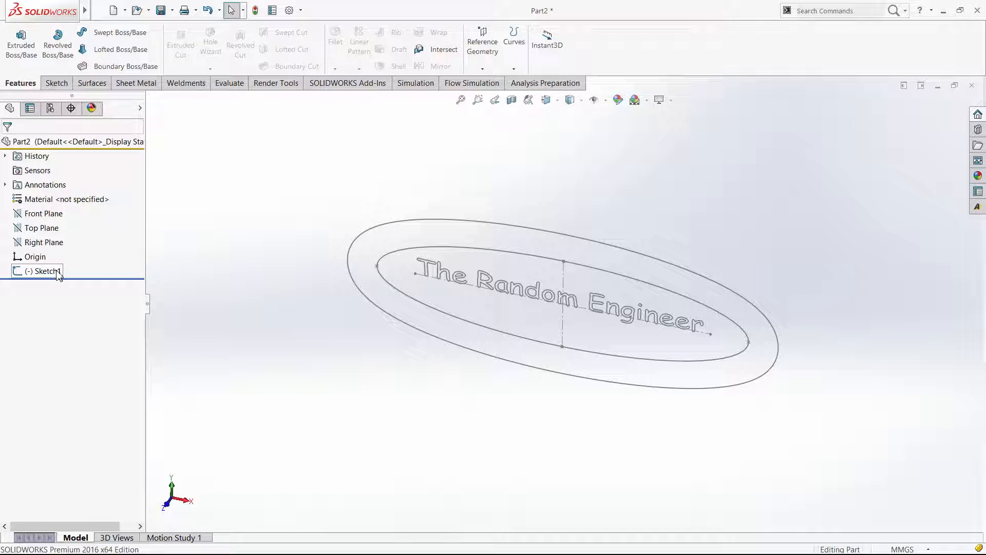
Start an Extruded Boss/Base with nothing preselected and expand the part's flyout feature tree to find the existing sketch.
{"action": "left_click", "coordinate": [12, 56]}
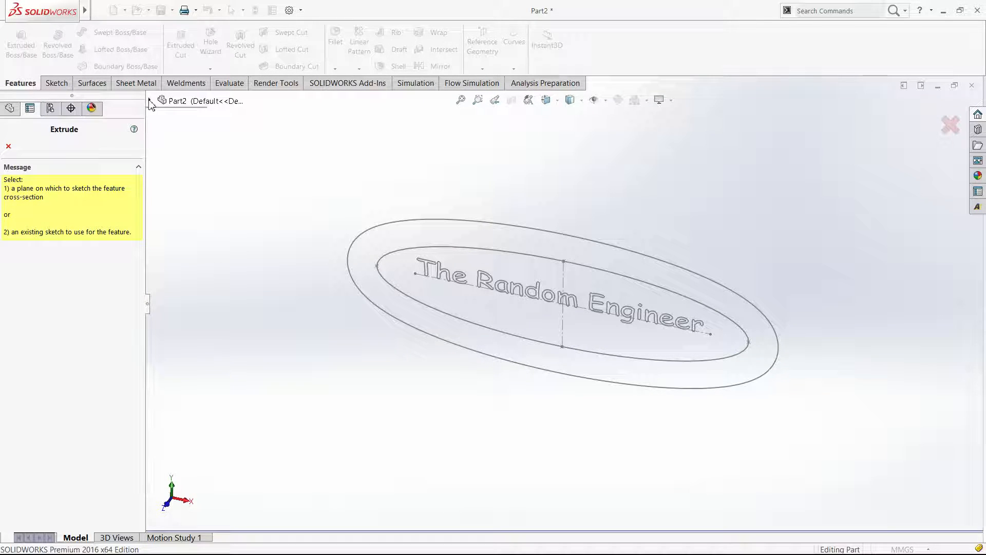
{"action": "left_click", "coordinate": [150, 100]}
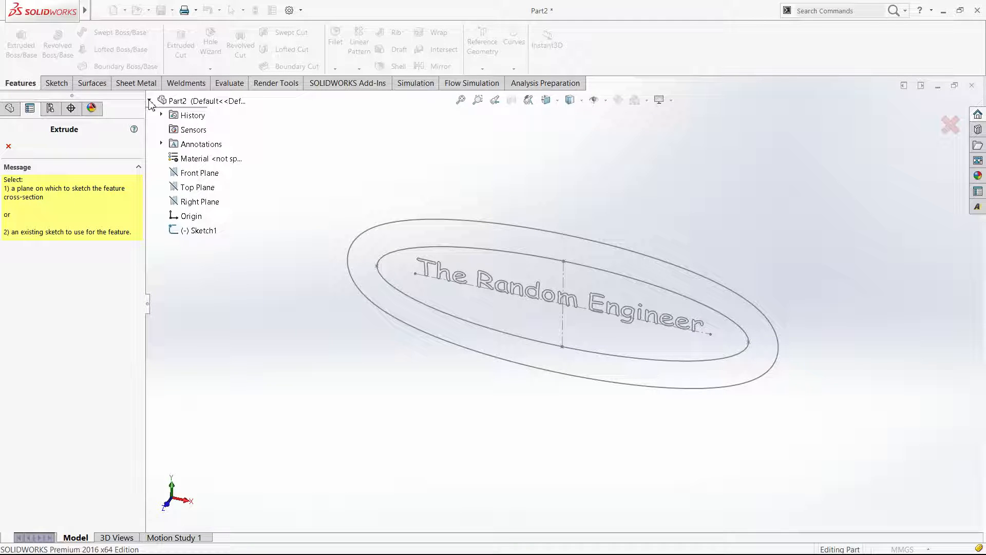
{"action": "left_click", "coordinate": [150, 101]}
{"action": "left_click", "coordinate": [149, 101]}
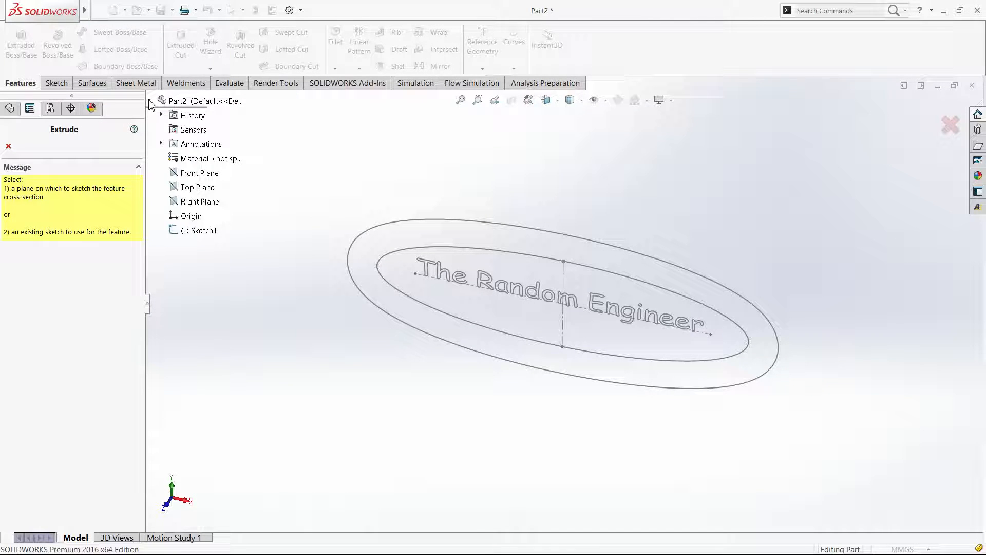
{"action": "left_click", "coordinate": [150, 100]}
{"action": "left_click", "coordinate": [150, 101]}
{"action": "left_click", "coordinate": [150, 100]}
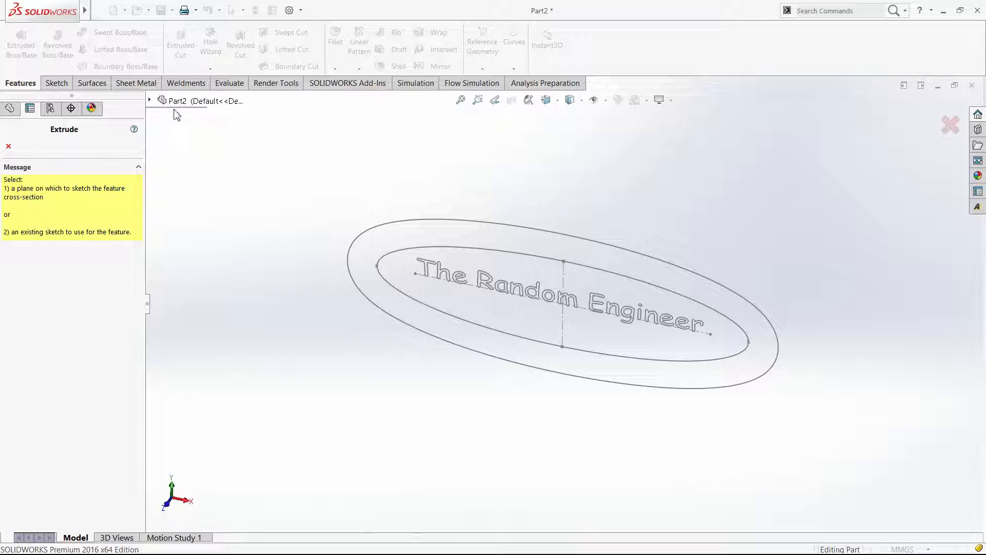
{"action": "left_click", "coordinate": [149, 101]}
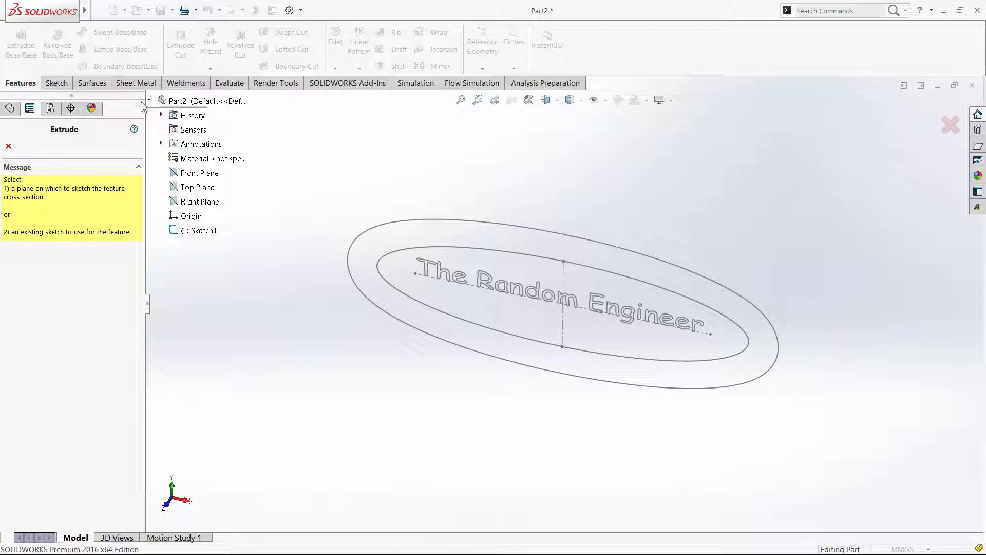
Select Sketch1 in the feature tree and start an Extruded Boss/Base with it preselected.
{"action": "left_click", "coordinate": [10, 108]}
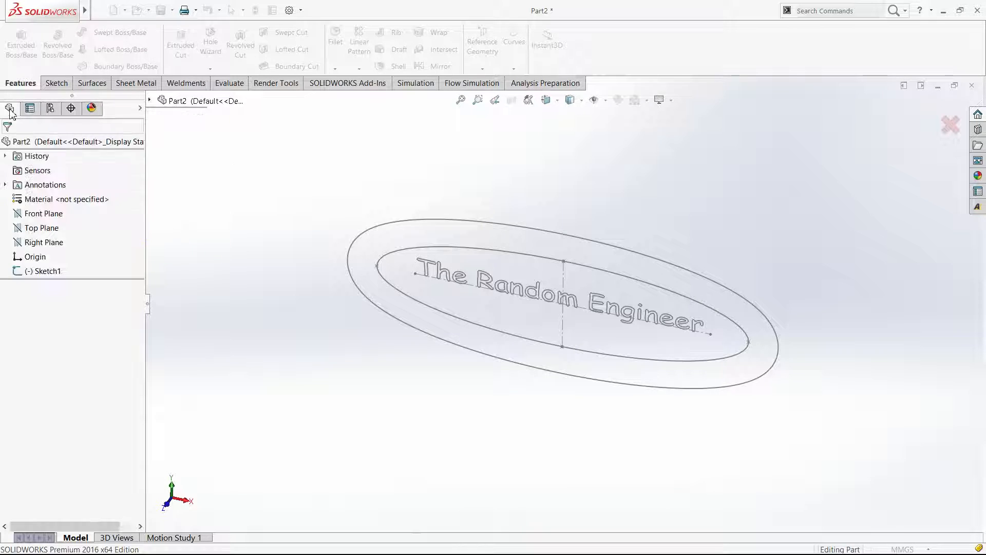
{"action": "left_click", "coordinate": [51, 272]}
{"action": "left_click", "coordinate": [30, 109]}
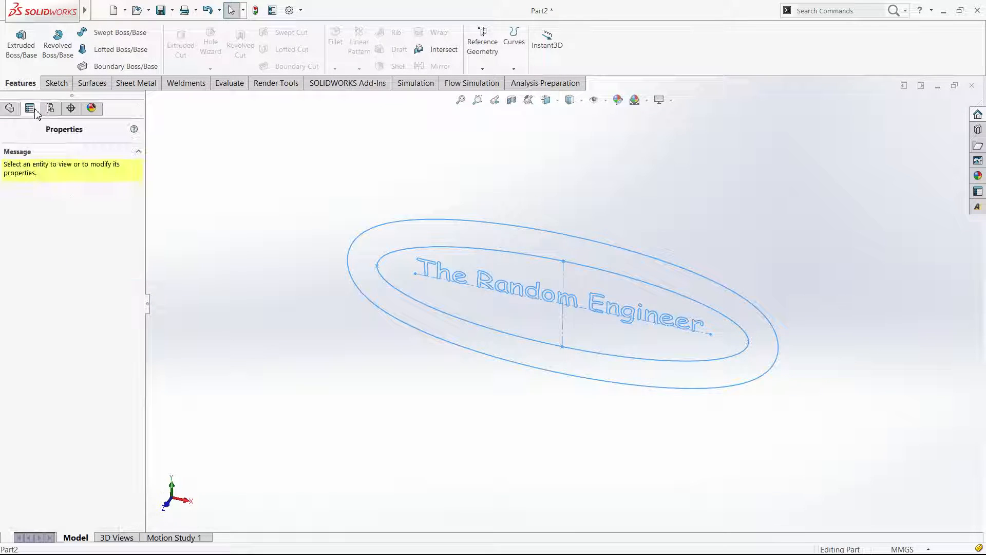
{"action": "left_click", "coordinate": [12, 110]}
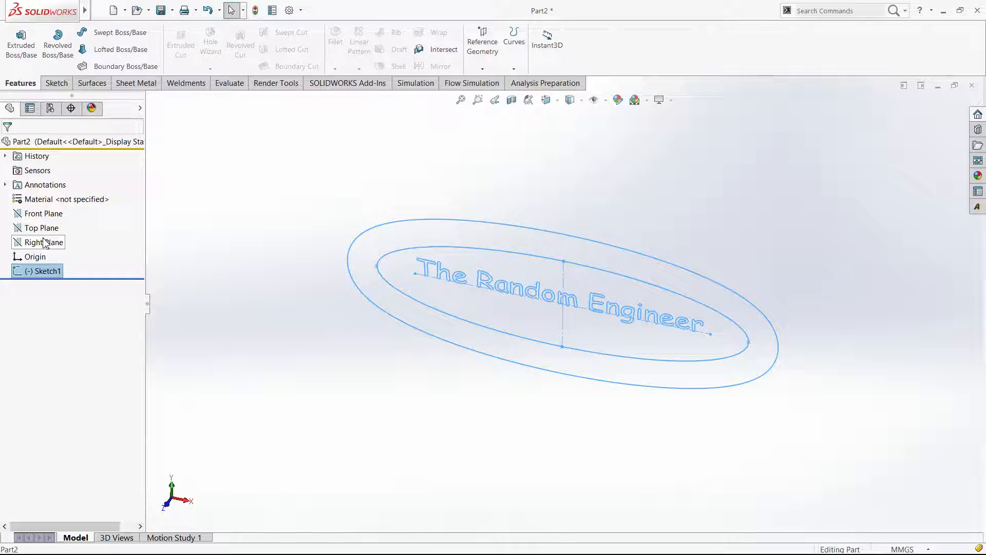
{"action": "left_click", "coordinate": [23, 57]}
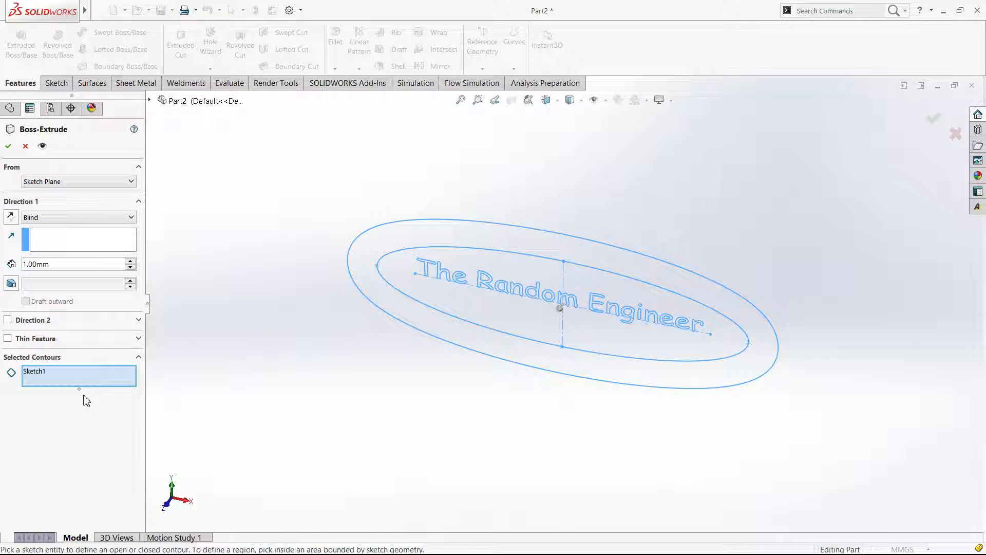
Clear Sketch1 from the extrusion's selected contours and set the blind depth to 3 mm.
{"action": "right_click", "coordinate": [78, 380]}
{"action": "left_click", "coordinate": [113, 385]}
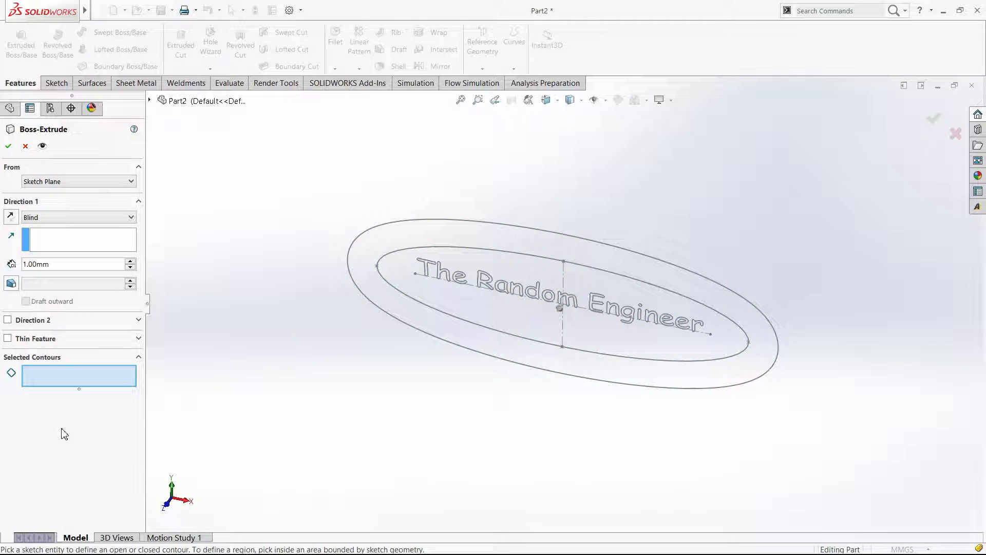
{"action": "left_click", "coordinate": [101, 382]}
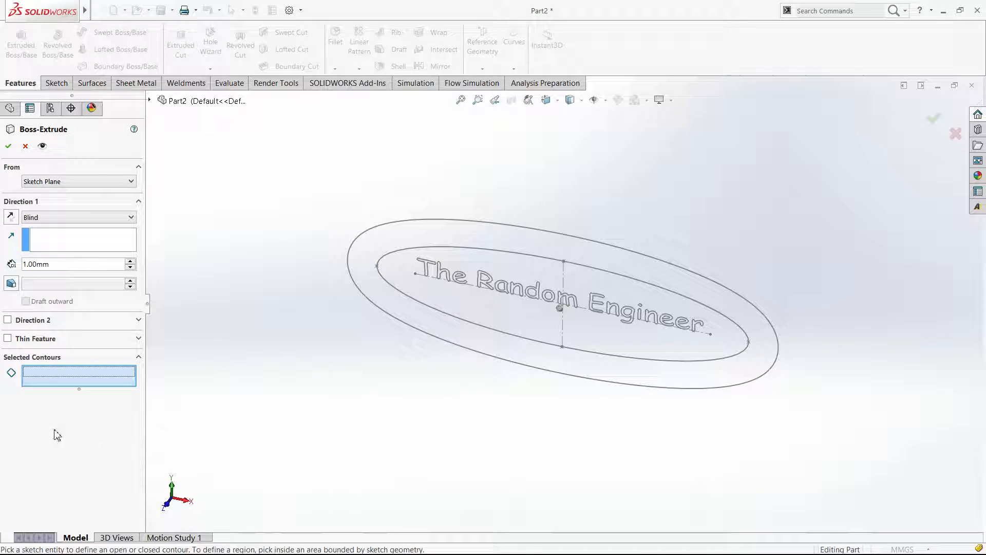
{"action": "scroll", "coordinate": [54, 430], "scroll_direction": "down", "scroll_amount": 1}
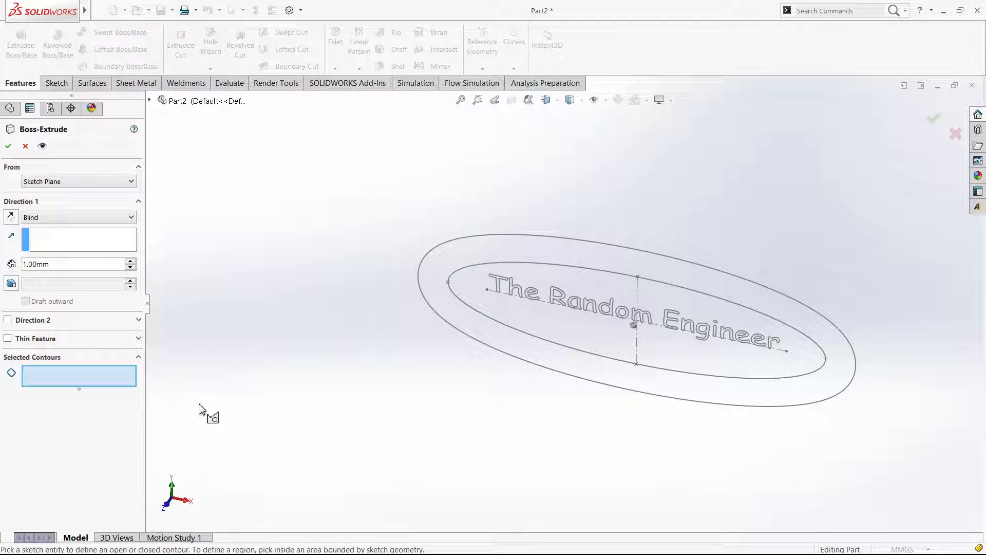
{"action": "left_click", "coordinate": [78, 384]}
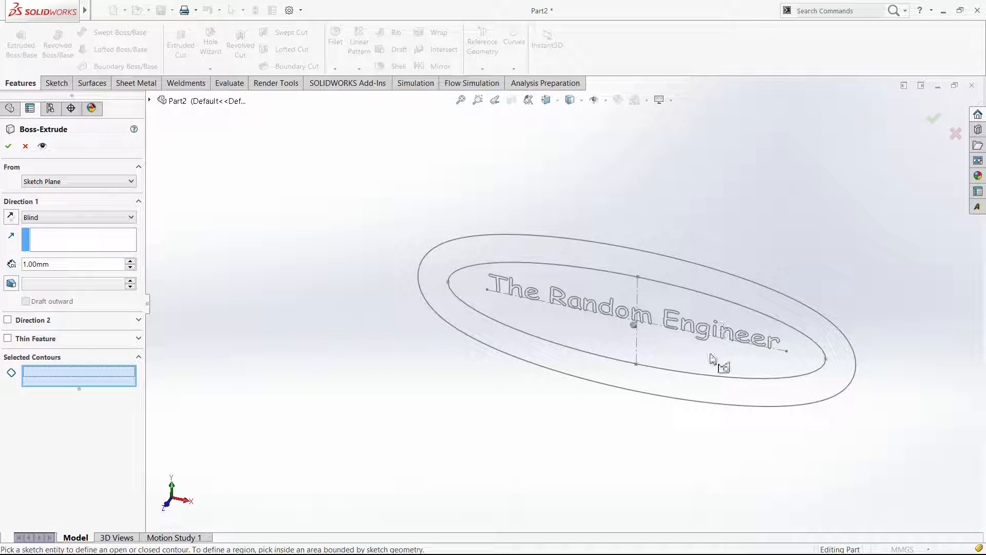
{"action": "scroll", "coordinate": [504, 288], "scroll_direction": "up", "scroll_amount": 10}
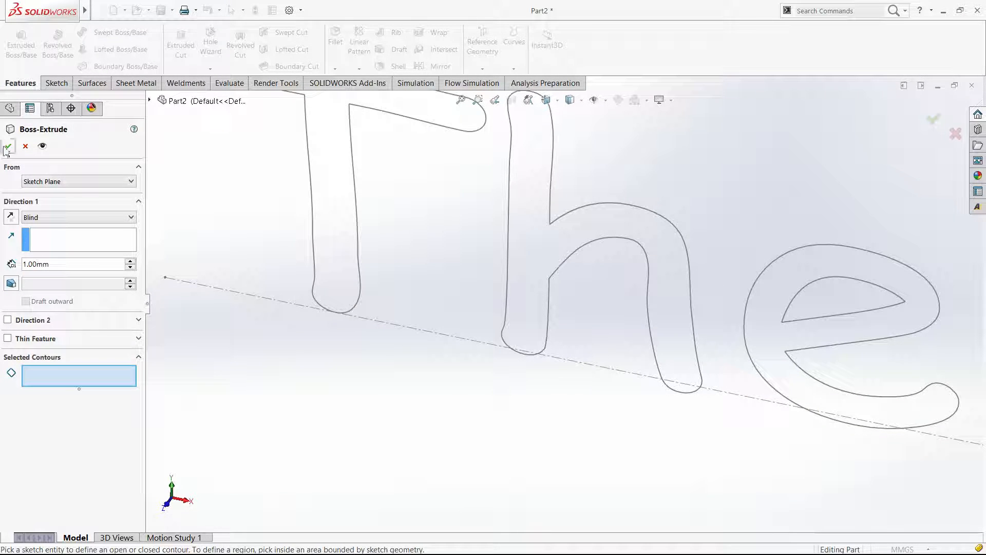
{"action": "left_click", "coordinate": [128, 261]}
{"action": "left_click", "coordinate": [128, 261]}
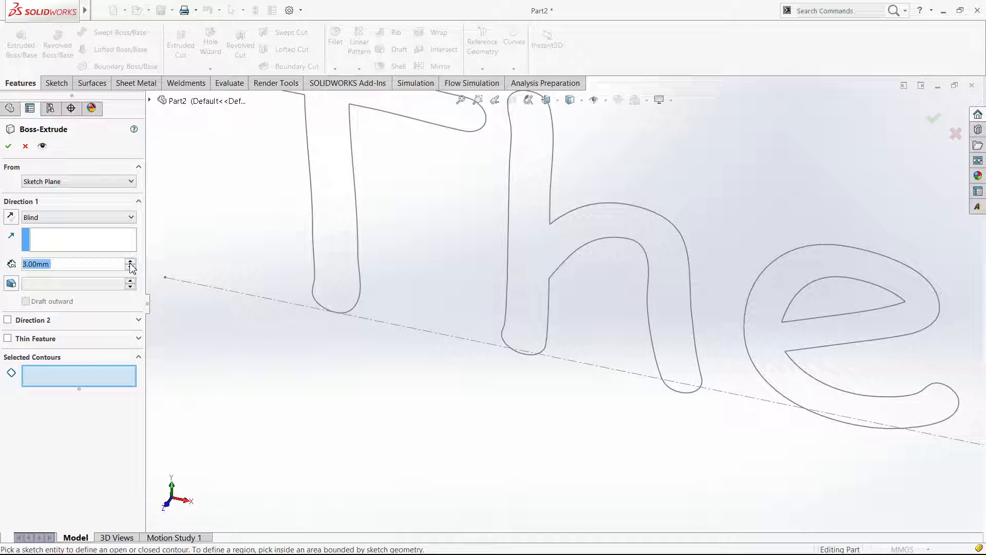
Try out the ellipse regions around the text as contours for the extrusion, and deselect them.
{"action": "left_click", "coordinate": [107, 374]}
{"action": "left_click", "coordinate": [270, 383]}
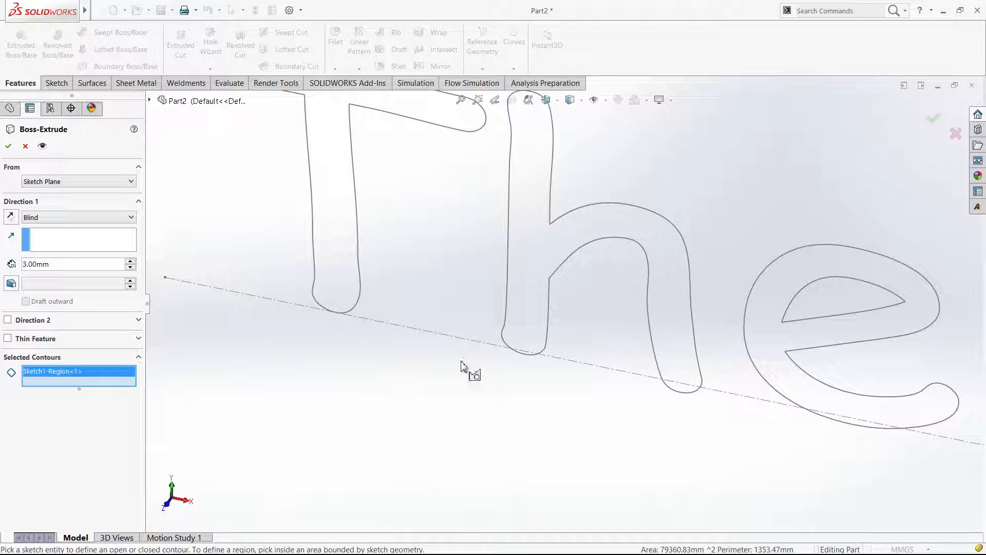
{"action": "scroll", "coordinate": [690, 371], "scroll_direction": "up", "scroll_amount": 10}
{"action": "left_click", "coordinate": [751, 354]}
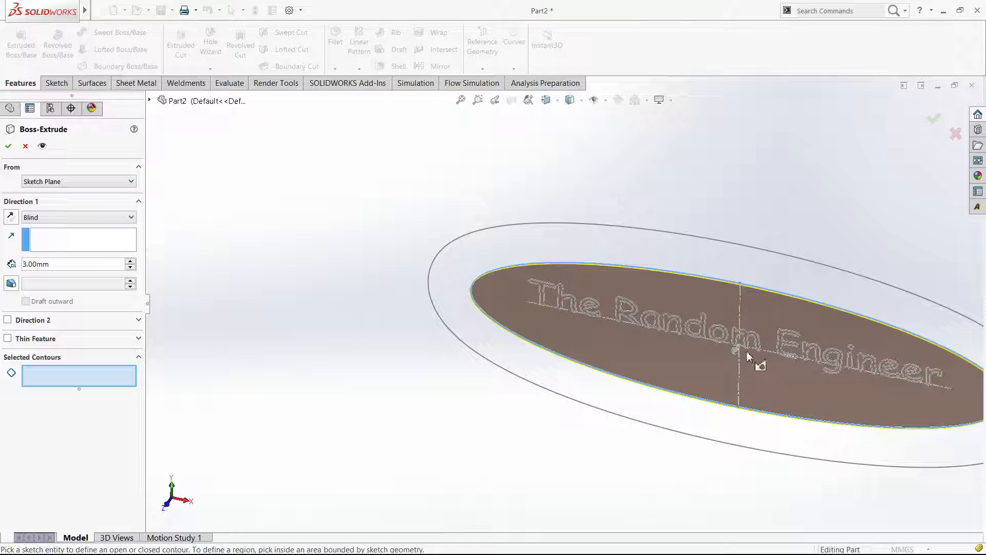
{"action": "scroll", "coordinate": [675, 279], "scroll_direction": "down", "scroll_amount": 6}
{"action": "left_click", "coordinate": [690, 296]}
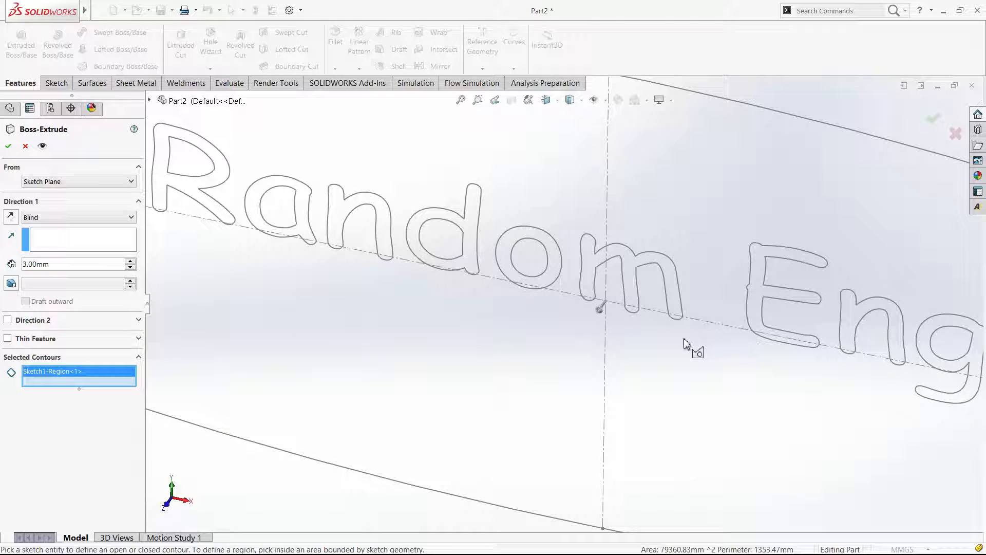
{"action": "scroll", "coordinate": [662, 416], "scroll_direction": "up", "scroll_amount": 6}
{"action": "scroll", "coordinate": [631, 385], "scroll_direction": "up", "scroll_amount": 3}
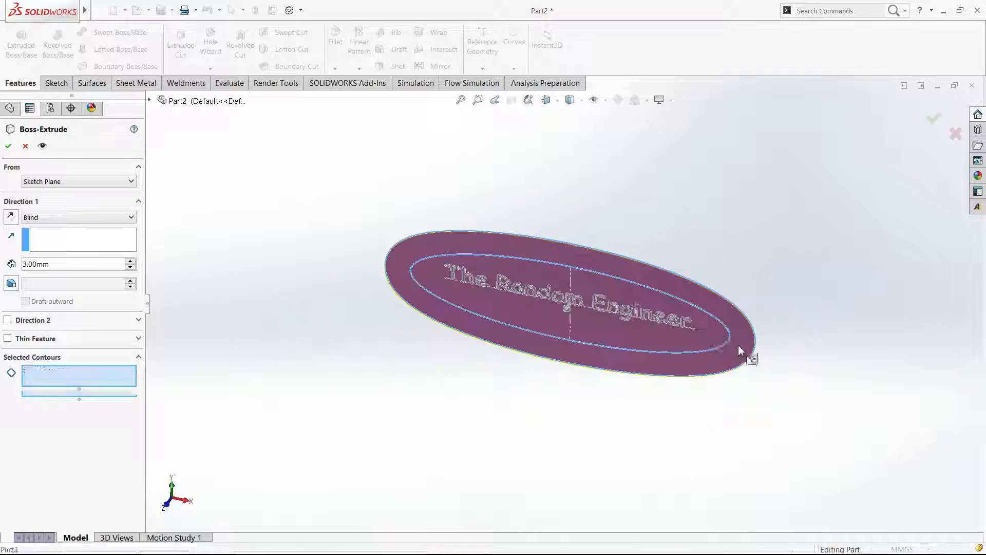
{"action": "left_click", "coordinate": [720, 344]}
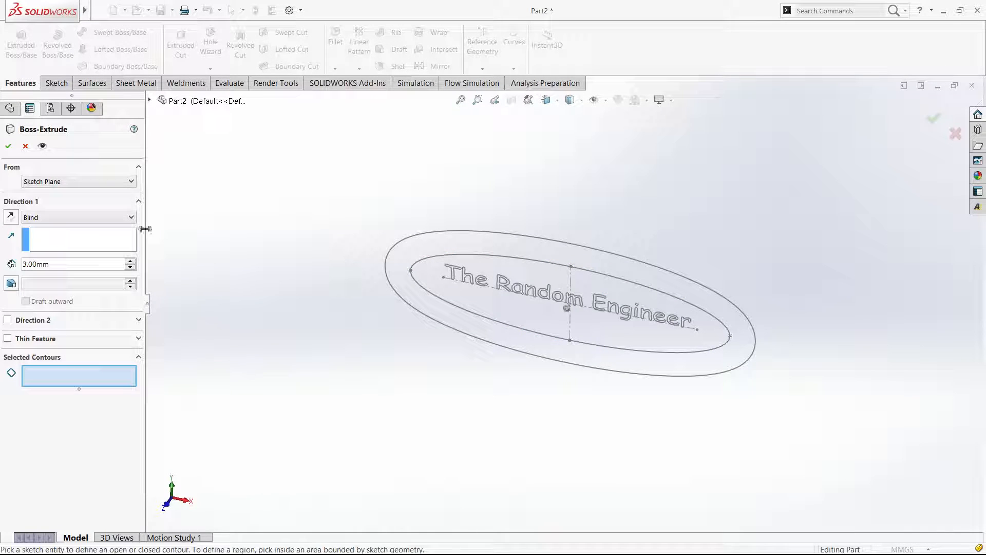
Select the ring between the ellipses and the inner ellipse region as contours, and complete the 3 mm extrusion.
{"action": "left_click", "coordinate": [431, 257]}
{"action": "left_click", "coordinate": [503, 273]}
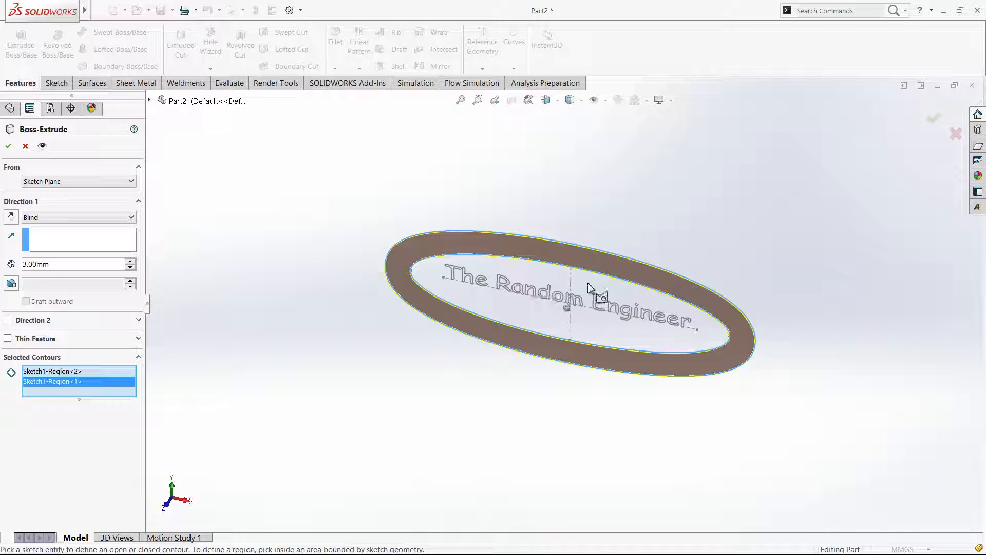
{"action": "left_click", "coordinate": [7, 147]}
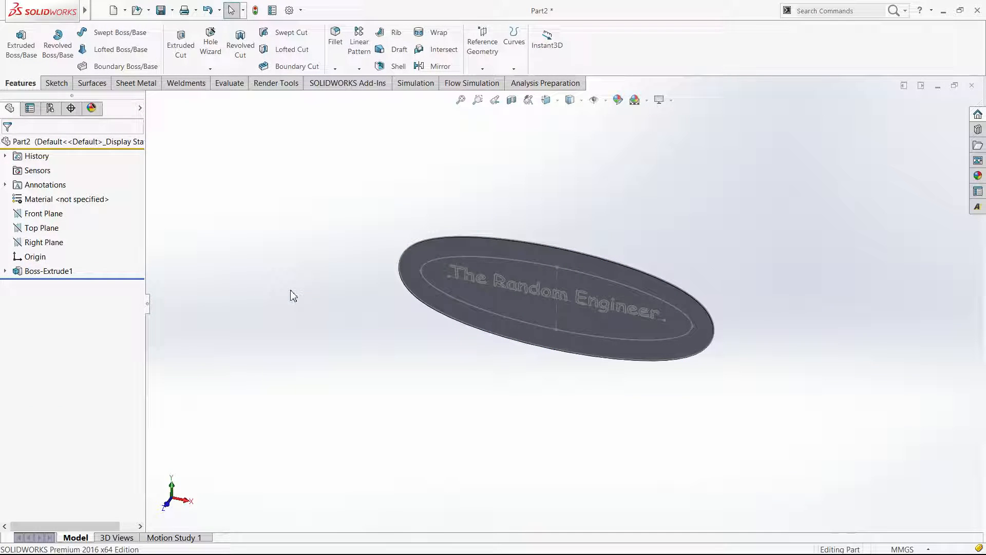
Expand Boss-Extrude1 in the feature tree and hide its Sketch1.
{"action": "left_click", "coordinate": [5, 270]}
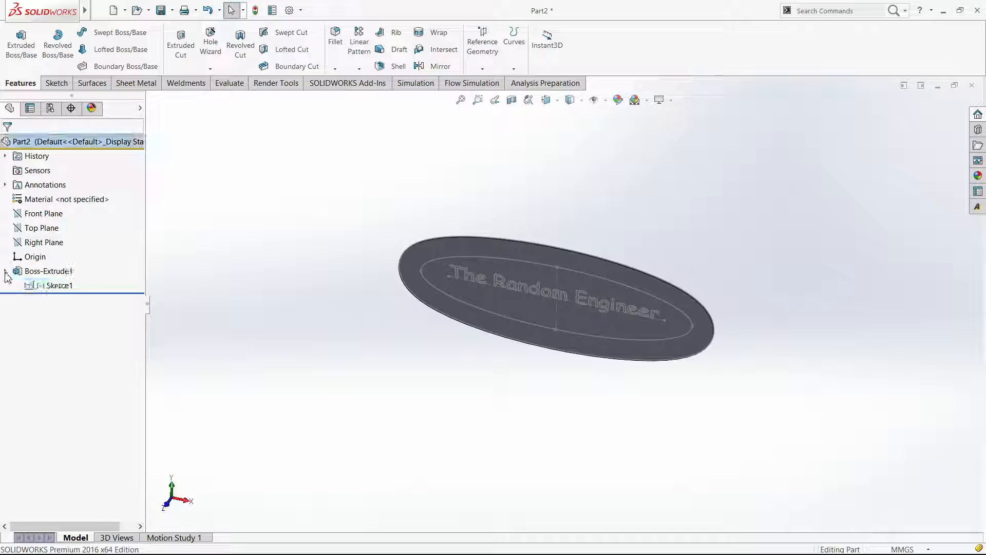
{"action": "left_click", "coordinate": [60, 284]}
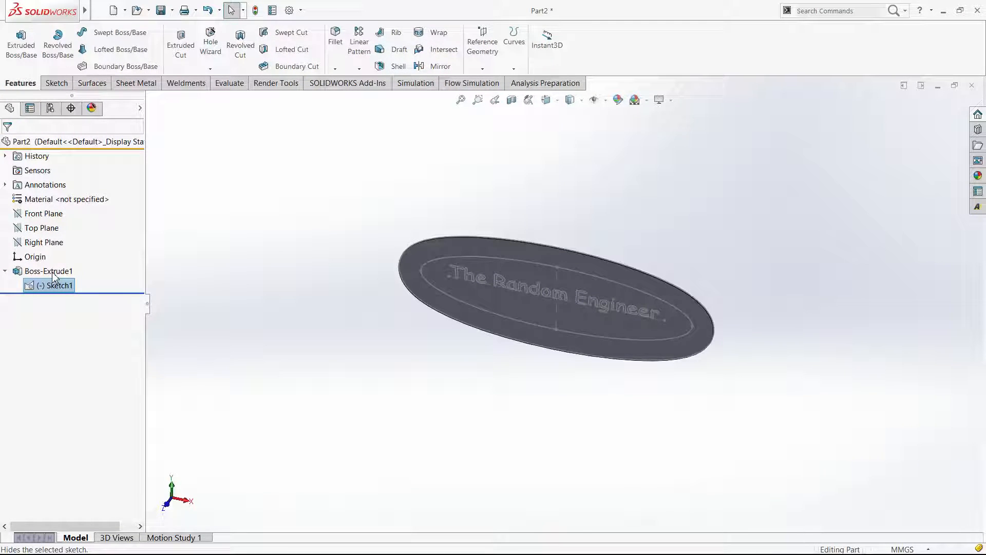
{"action": "left_click", "coordinate": [53, 276]}
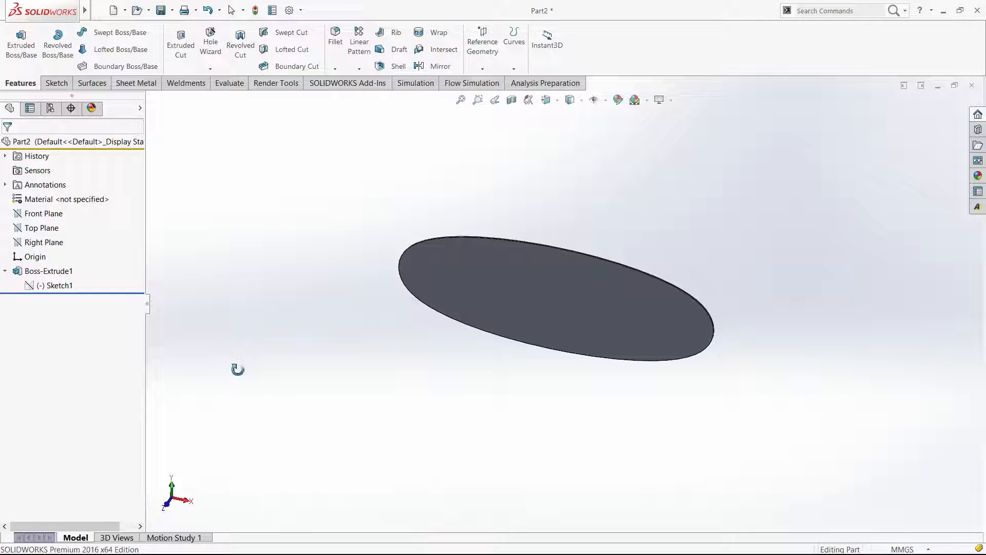
{"action": "middle_click_drag", "start_coordinate": [273, 362], "coordinate": [364, 353]}
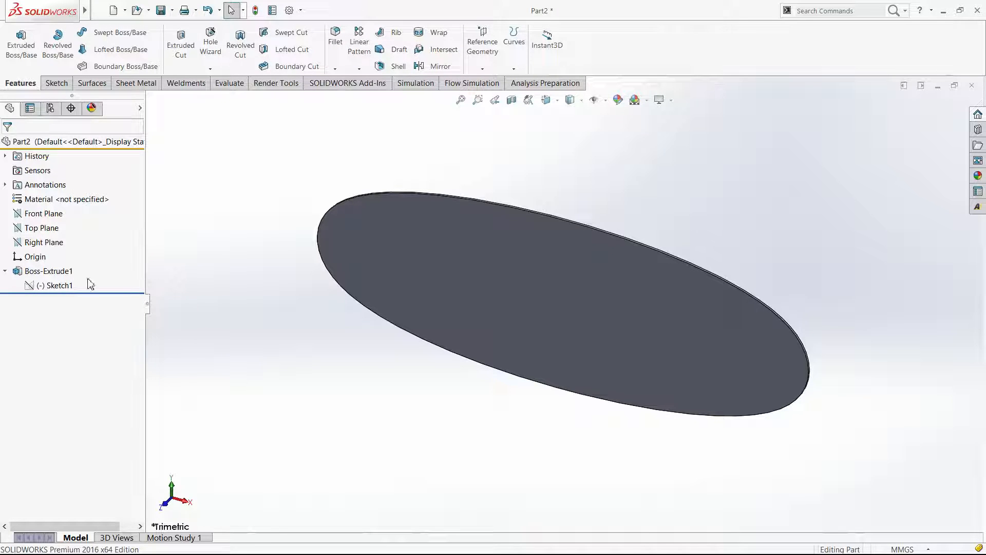
Show Sketch1 on the extruded plate again.
{"action": "mouse_move", "coordinate": [68, 282]}
{"action": "left_mouse_down"}
{"action": "mouse_move", "coordinate": [148, 304]}
{"action": "mouse_move", "coordinate": [78, 292]}
{"action": "left_mouse_up"}
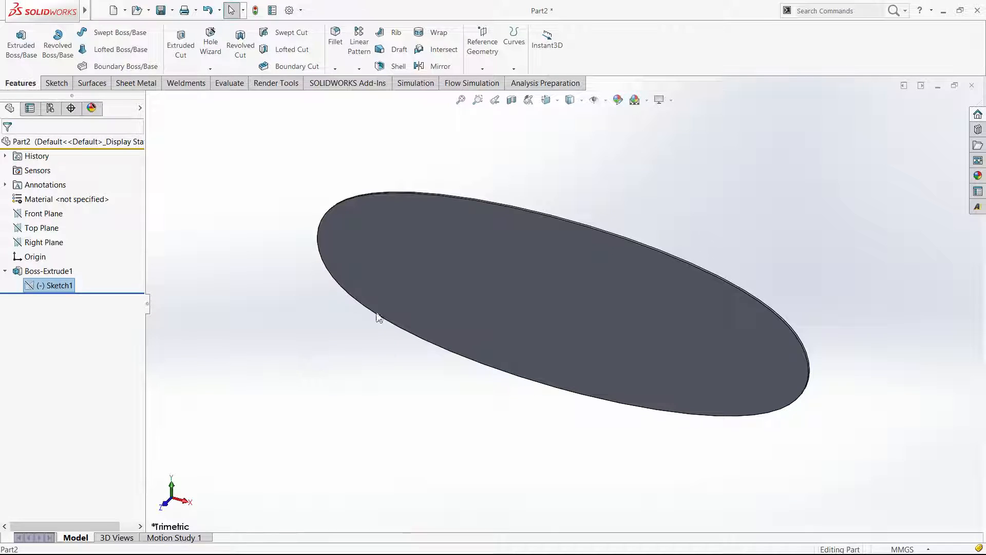
{"action": "left_click", "coordinate": [252, 356]}
{"action": "left_click", "coordinate": [40, 283]}
{"action": "left_click", "coordinate": [40, 260]}
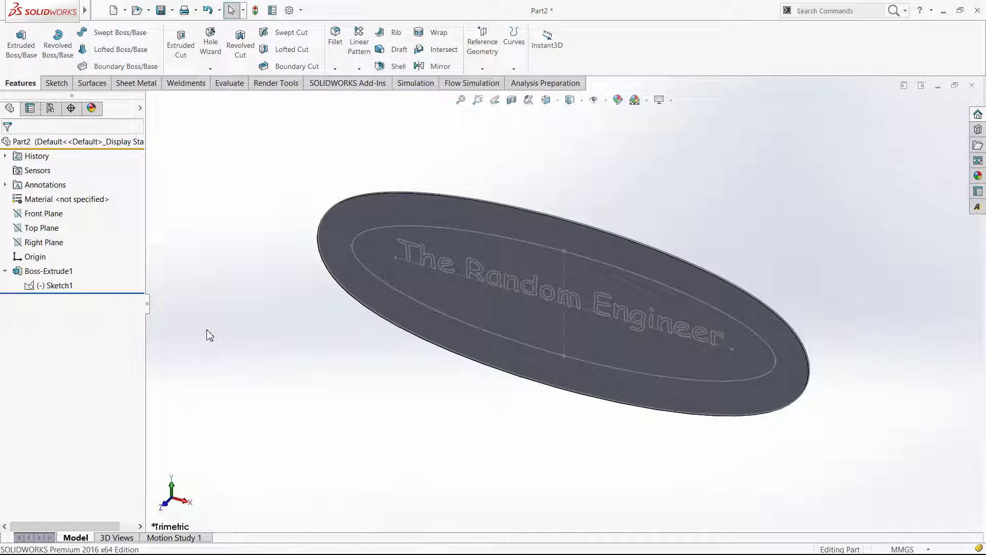
Start a second Extruded Boss/Base from Sketch1 with a blind depth of 100 mm.
{"action": "left_click", "coordinate": [69, 285]}
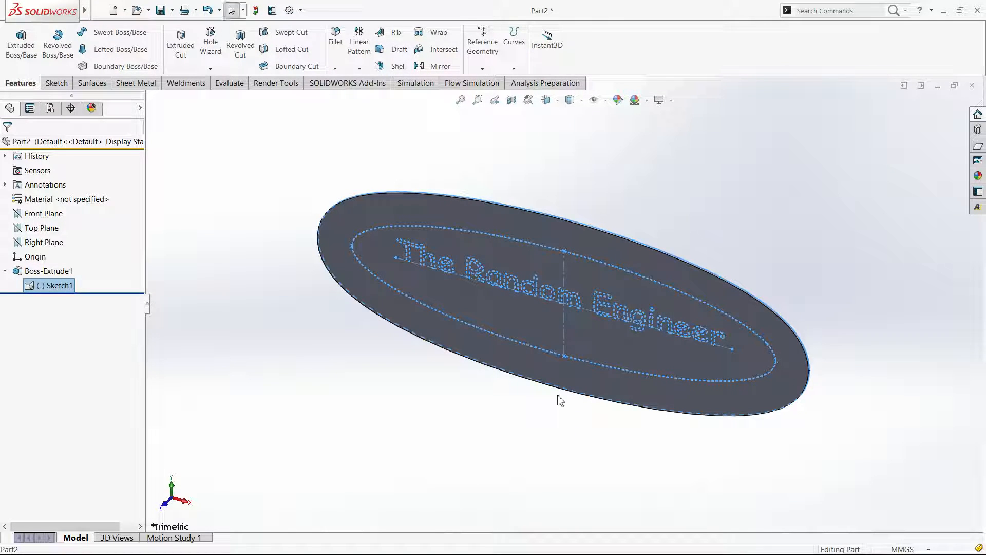
{"action": "middle_click_drag", "start_coordinate": [559, 399], "coordinate": [535, 458]}
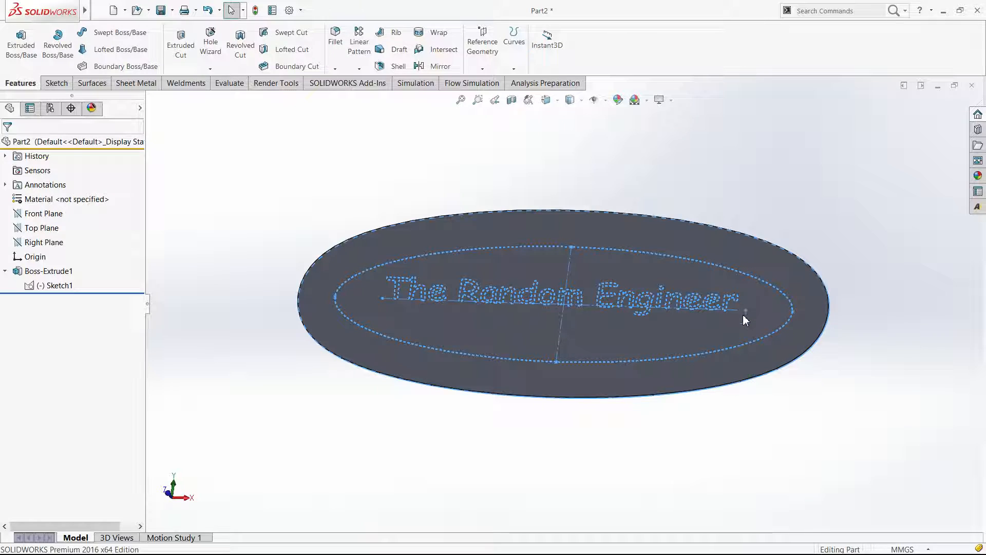
{"action": "left_click", "coordinate": [469, 424]}
{"action": "scroll", "coordinate": [468, 424], "scroll_direction": "down", "scroll_amount": 1}
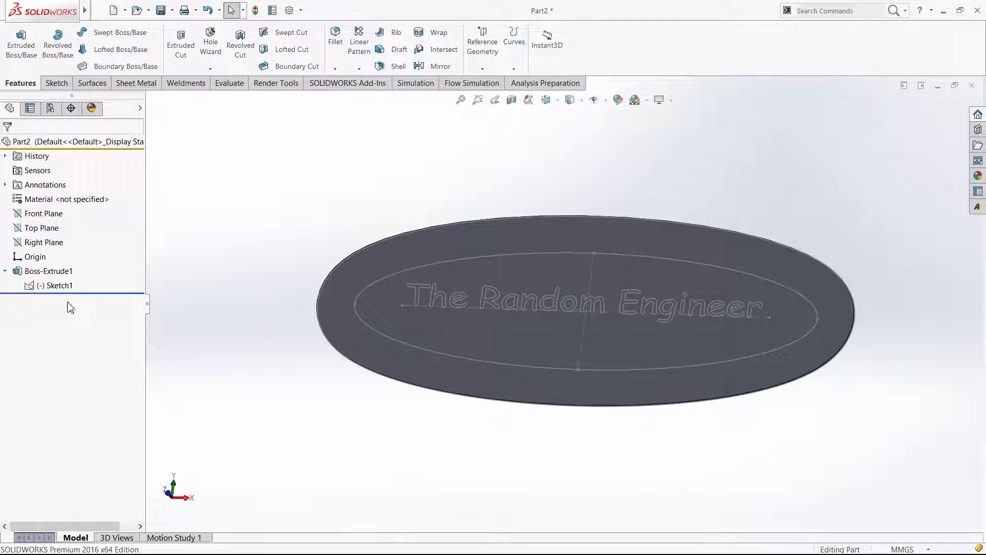
{"action": "left_click", "coordinate": [22, 56]}
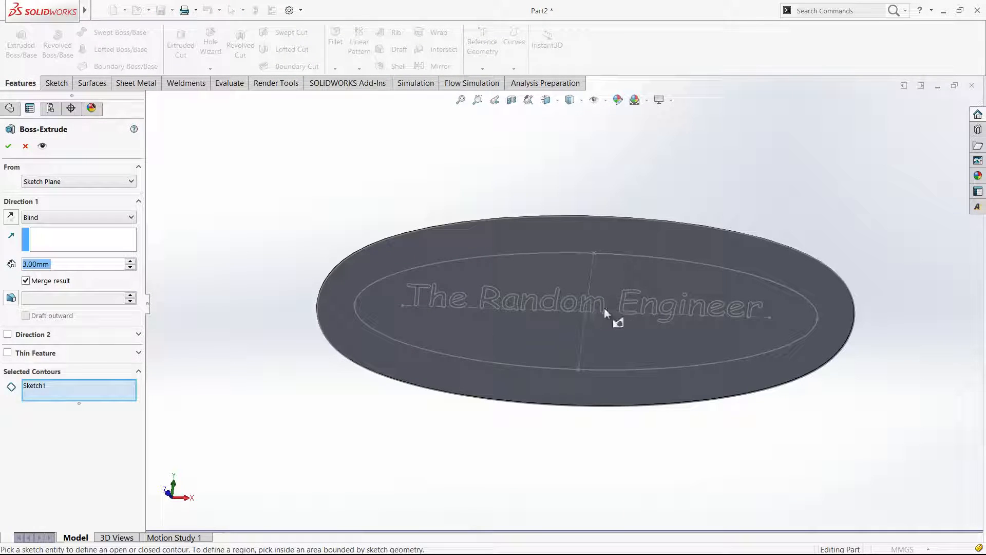
{"action": "left_click", "coordinate": [588, 307]}
{"action": "type", "text": "100"}
{"action": "key", "text": "Return"}
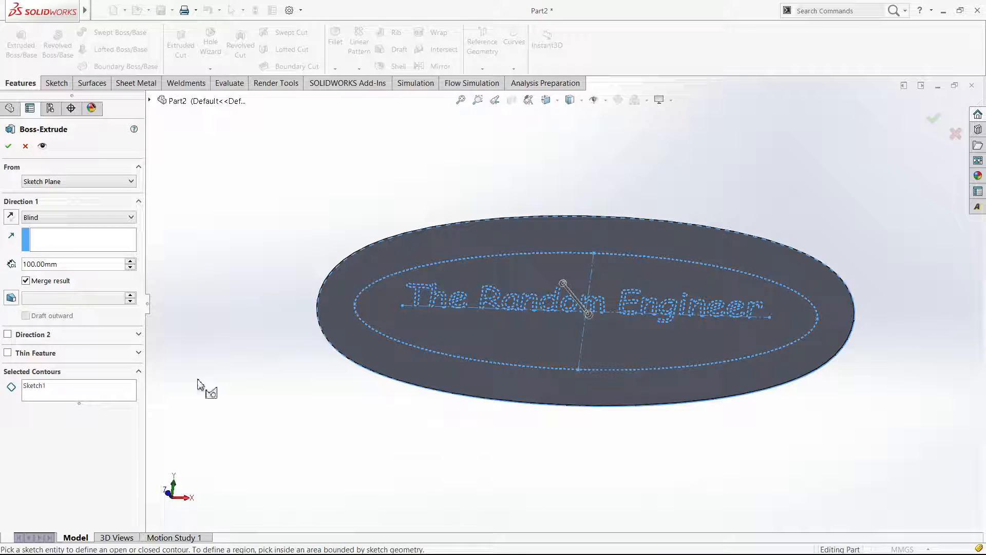
Clear Sketch1 from the selected contours, try to pick the text lettering as contours, and cancel the extrusion.
{"action": "left_click", "coordinate": [61, 389]}
{"action": "right_click", "coordinate": [86, 392]}
{"action": "left_click", "coordinate": [111, 396]}
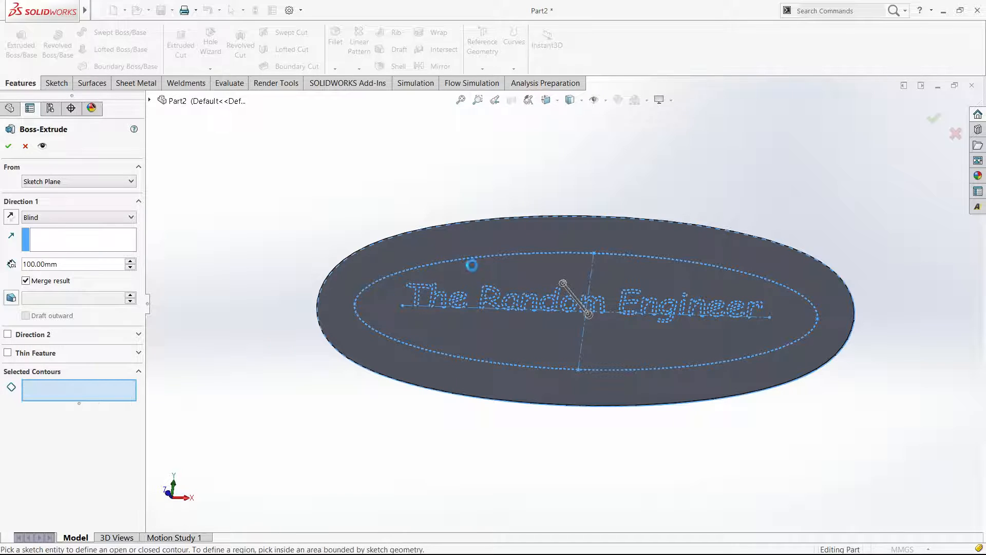
{"action": "middle_click_drag", "start_coordinate": [481, 258], "coordinate": [498, 267]}
{"action": "scroll", "coordinate": [498, 267], "scroll_direction": "down", "scroll_amount": 7}
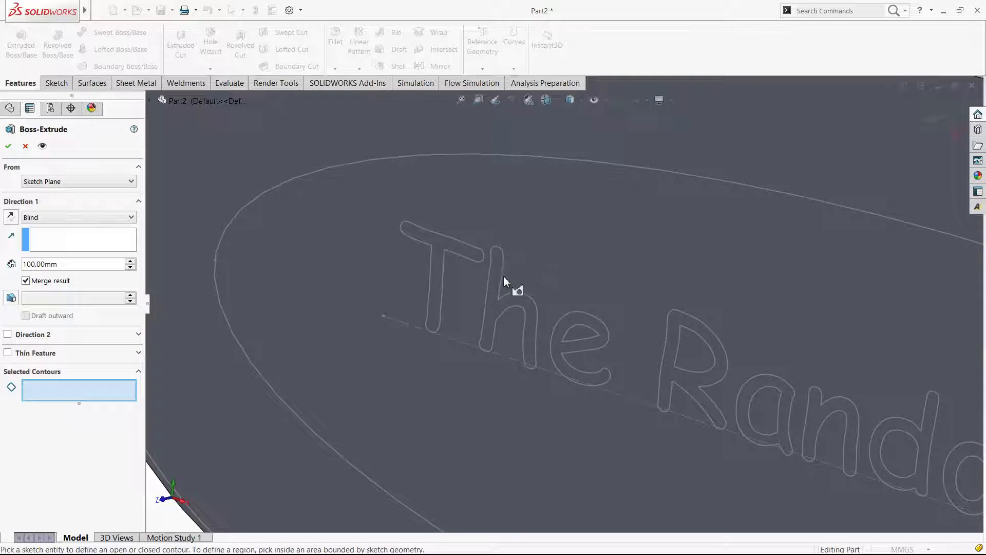
{"action": "left_click", "coordinate": [503, 278]}
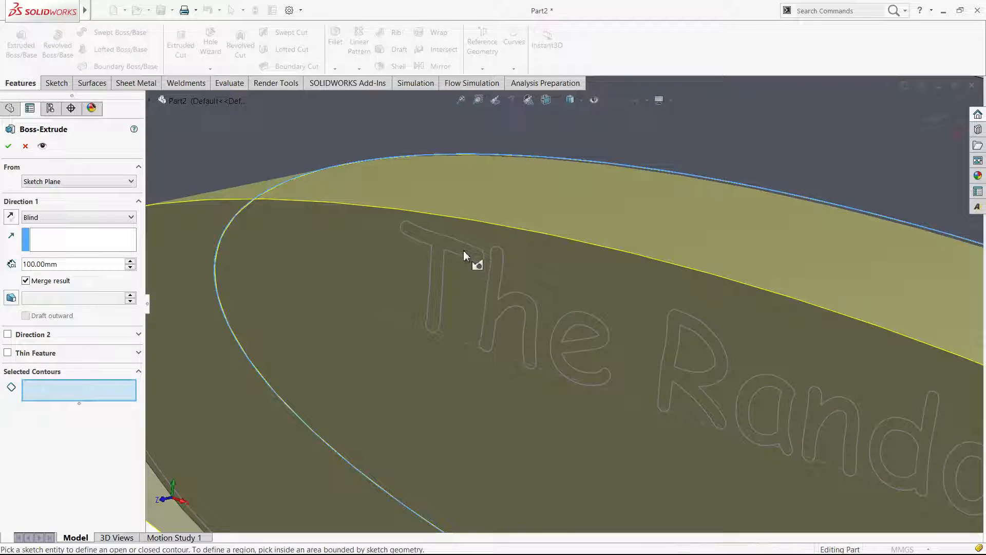
{"action": "left_click", "coordinate": [464, 251]}
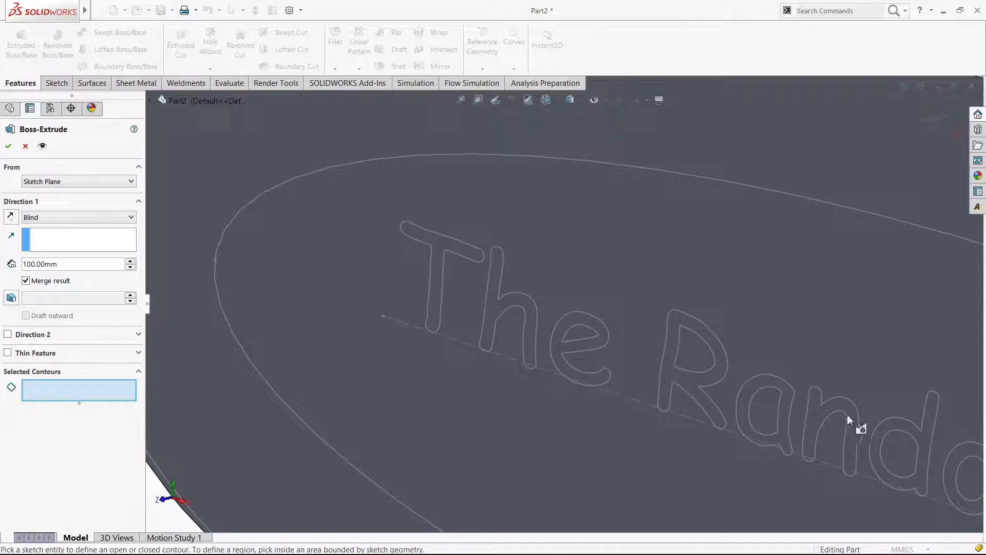
{"action": "left_click", "coordinate": [956, 134]}
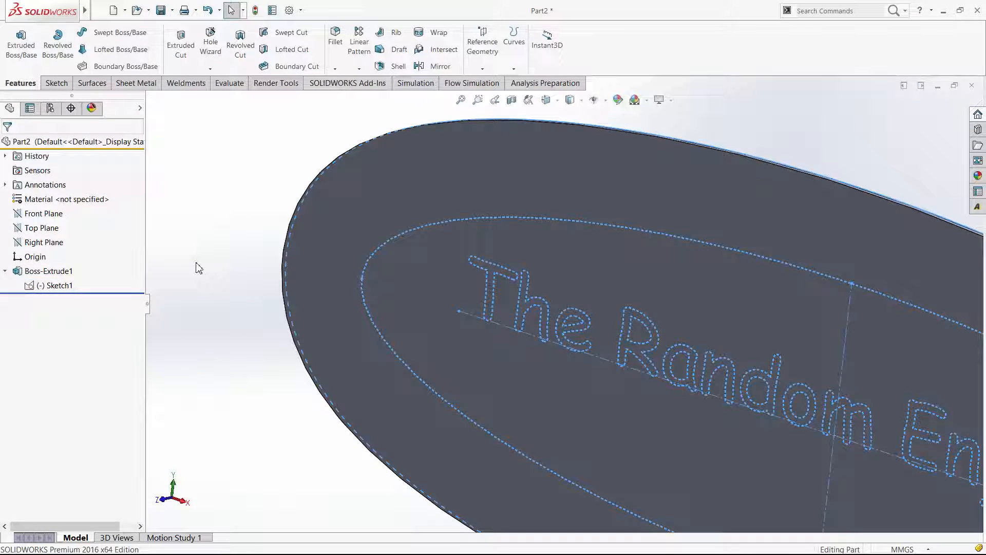
Open Sketch1 under Boss-Extrude1 for editing.
{"action": "left_click", "coordinate": [57, 286]}
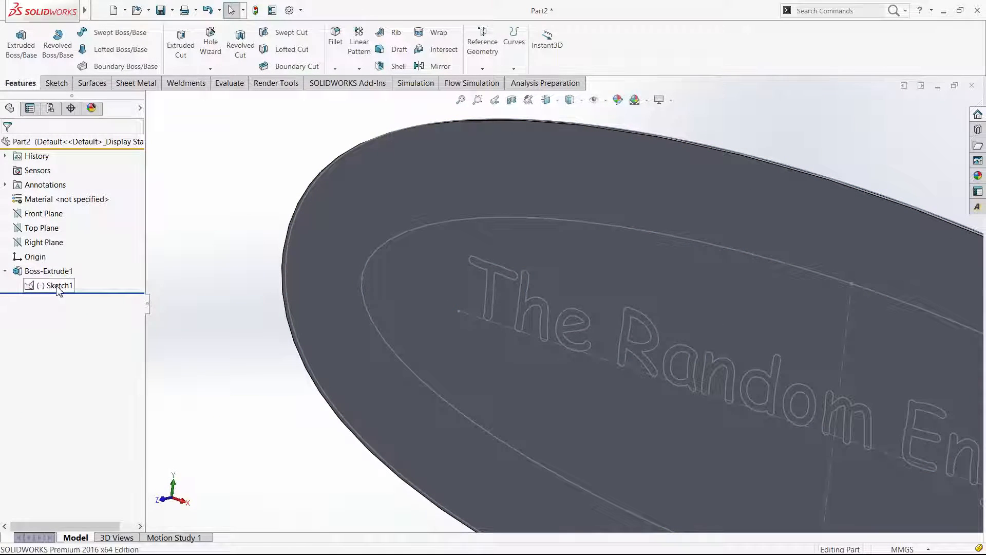
{"action": "key", "text": "f"}
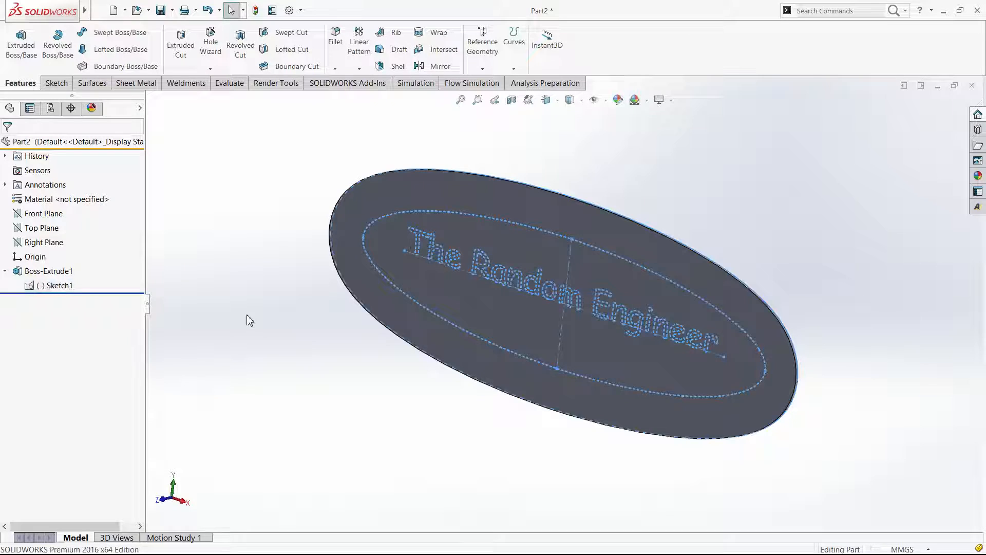
{"action": "left_click", "coordinate": [241, 315]}
{"action": "left_click", "coordinate": [58, 287]}
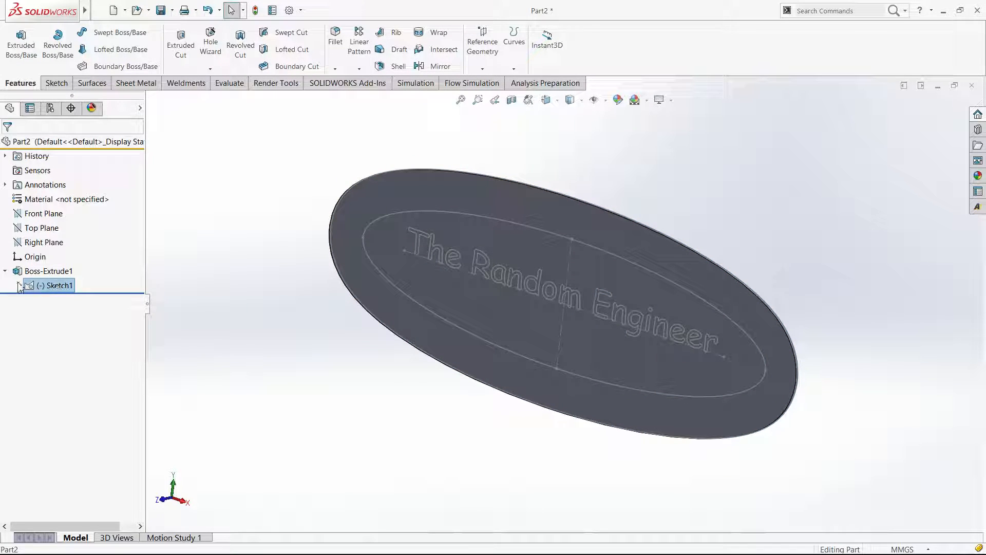
{"action": "left_click", "coordinate": [5, 271]}
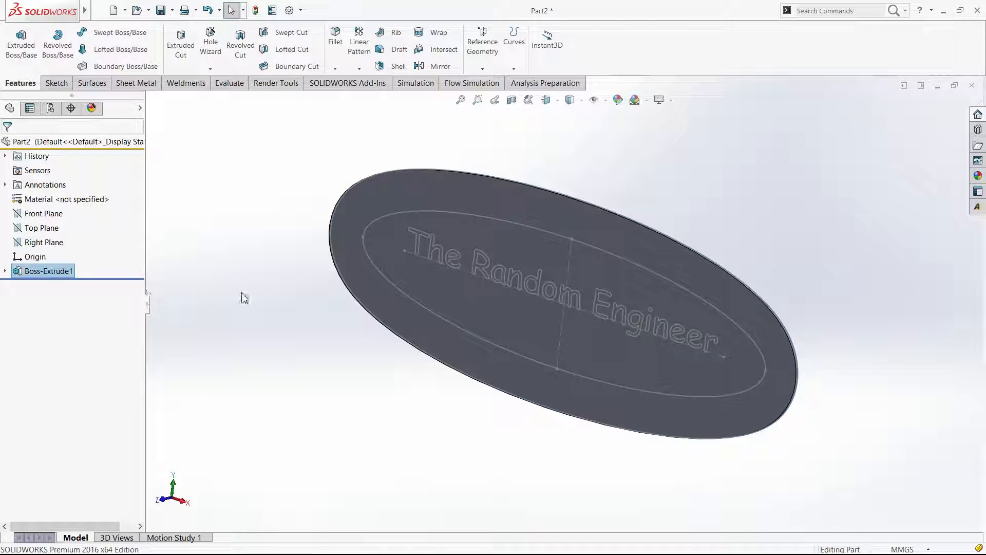
{"action": "left_click", "coordinate": [6, 270]}
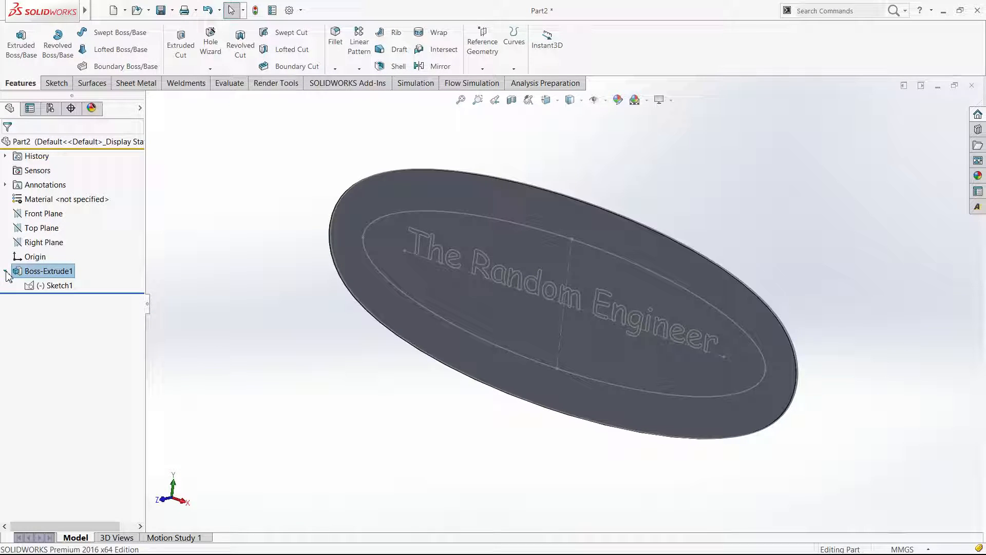
{"action": "left_click", "coordinate": [51, 263]}
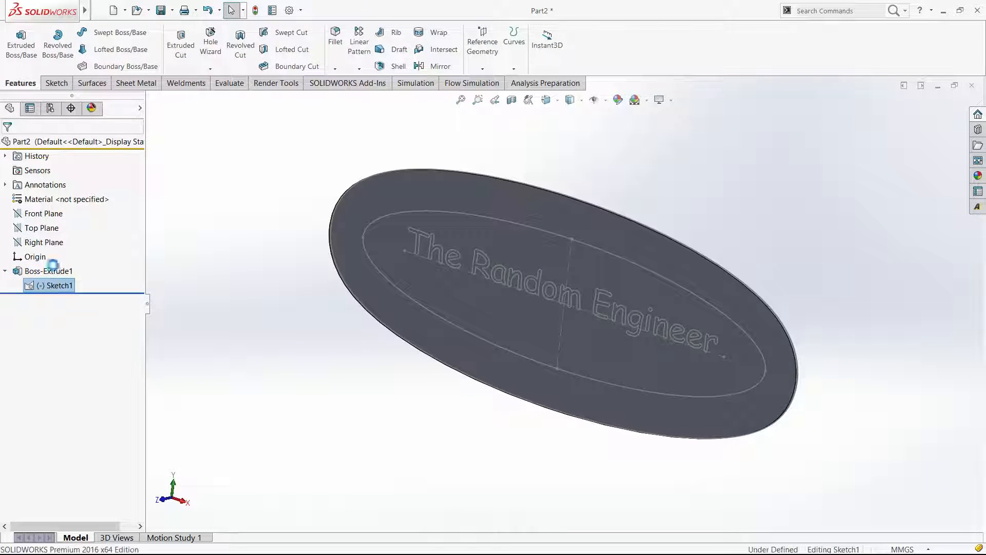
Convert both ellipses around the text to construction geometry and exit the sketch.
{"action": "left_click", "coordinate": [395, 213]}
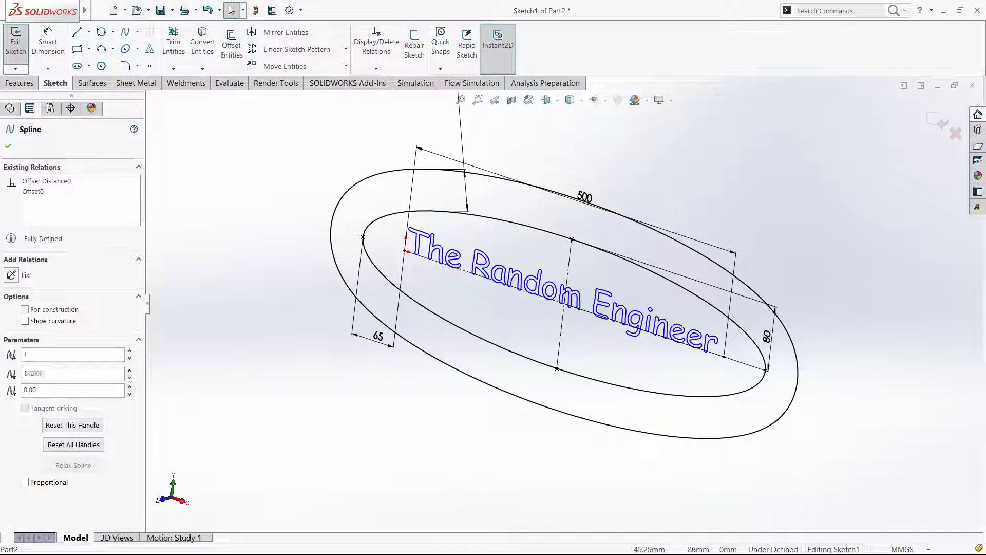
{"action": "left_click", "coordinate": [396, 217], "text": "ctrl"}
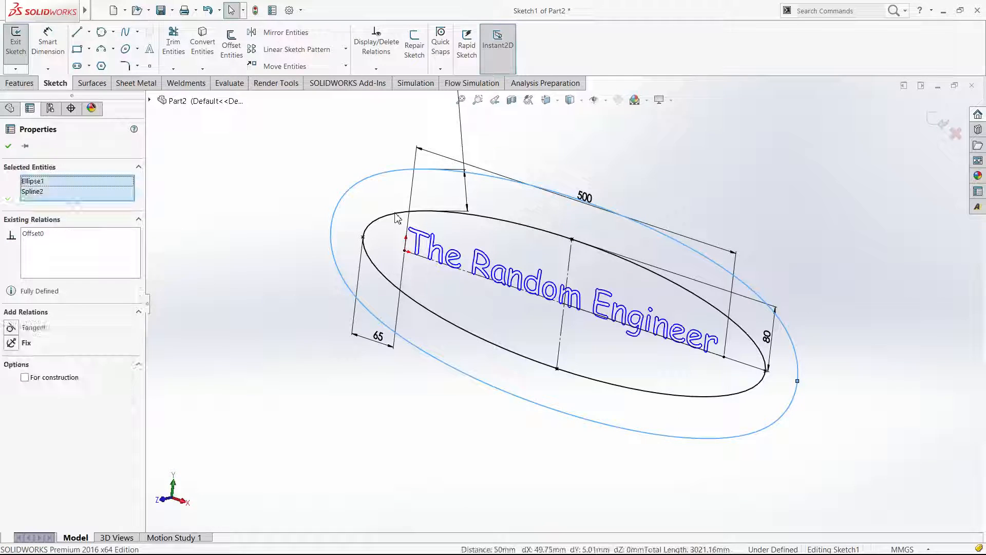
{"action": "left_click", "coordinate": [39, 380]}
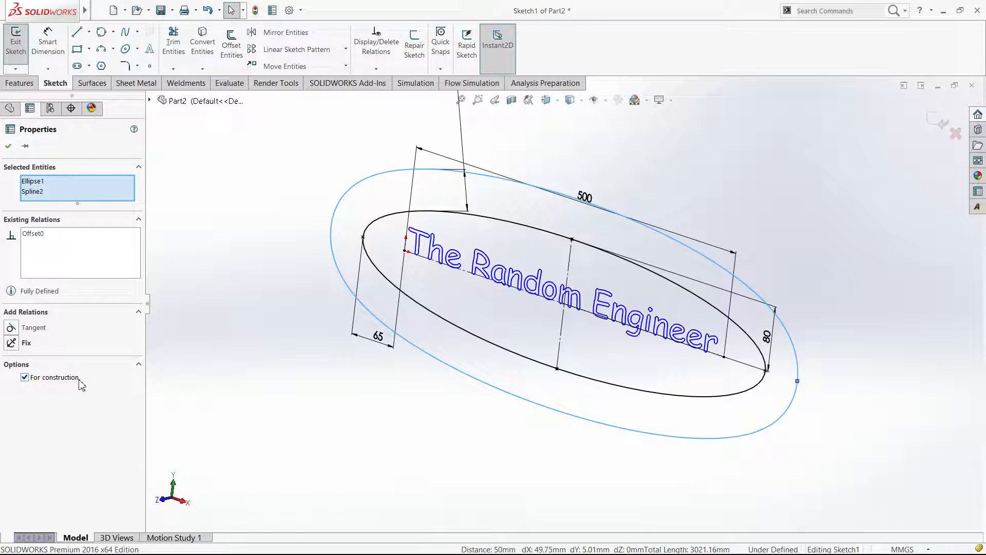
{"action": "left_click", "coordinate": [8, 146]}
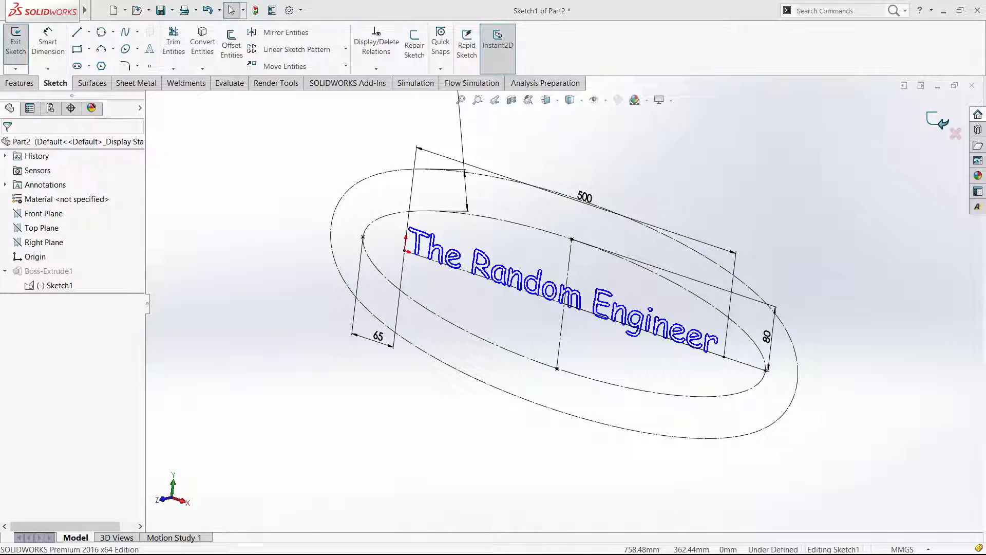
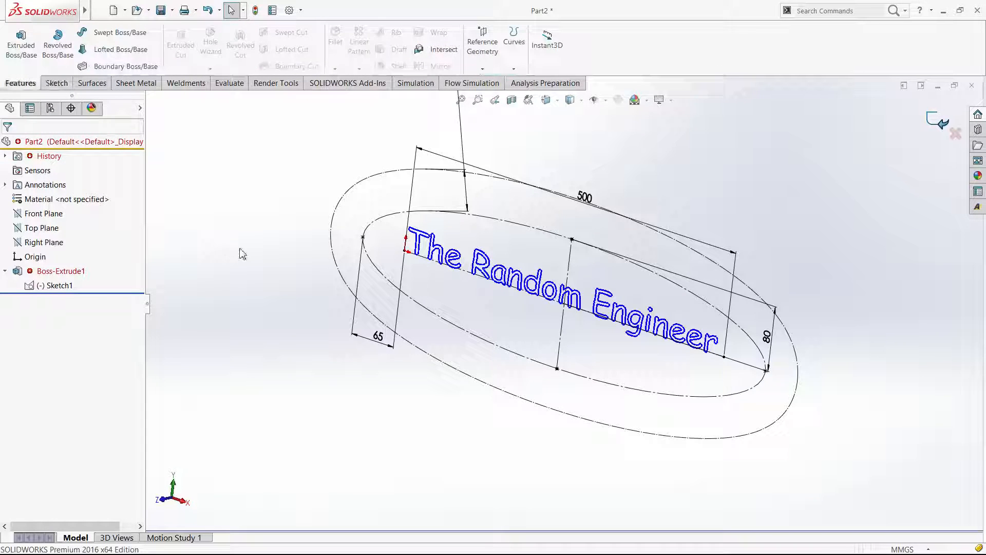
{"action": "left_click", "coordinate": [51, 275]}
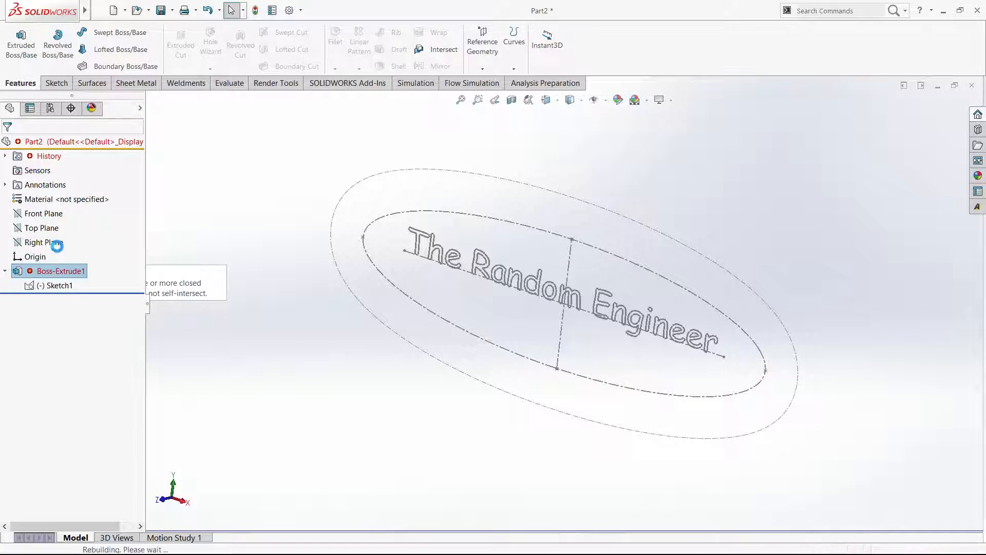
{"action": "left_click", "coordinate": [57, 246]}
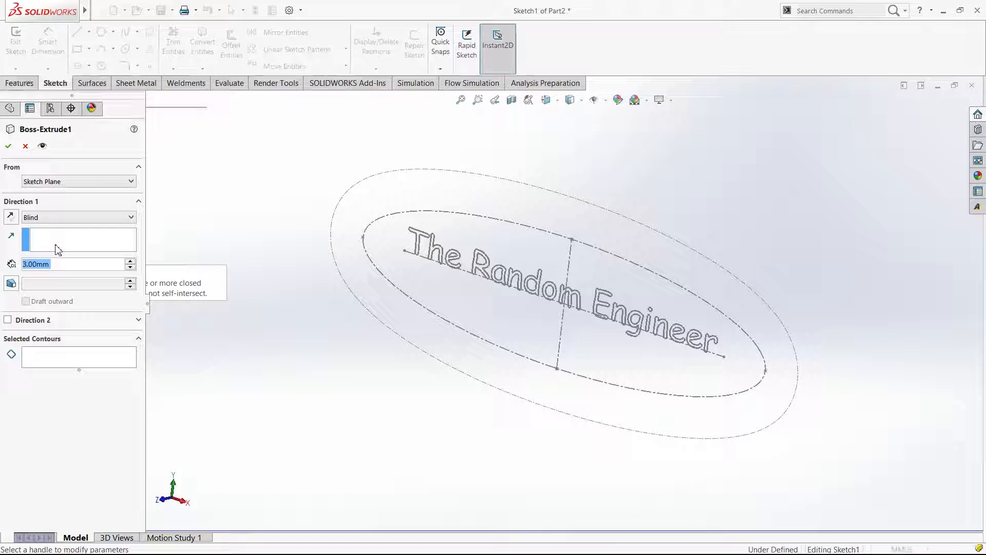
{"action": "left_click", "coordinate": [67, 360]}
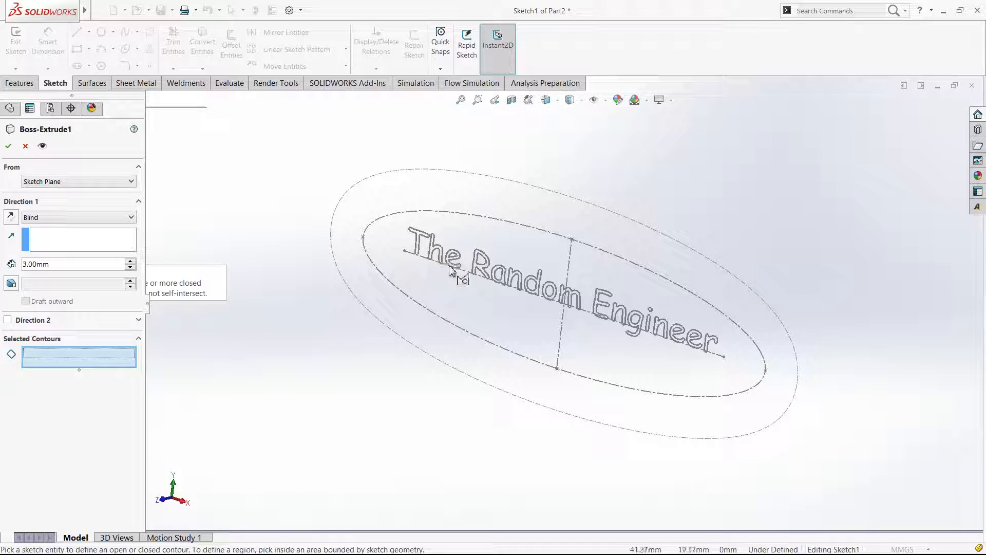
{"action": "scroll", "coordinate": [455, 276], "scroll_direction": "down", "scroll_amount": 5}
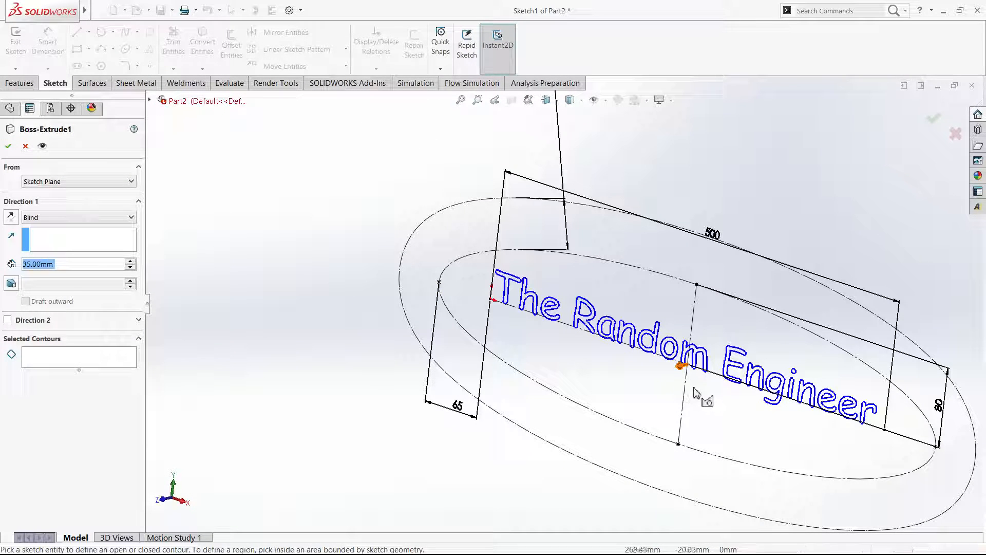
{"action": "middle_click_drag", "start_coordinate": [664, 405], "coordinate": [808, 220]}
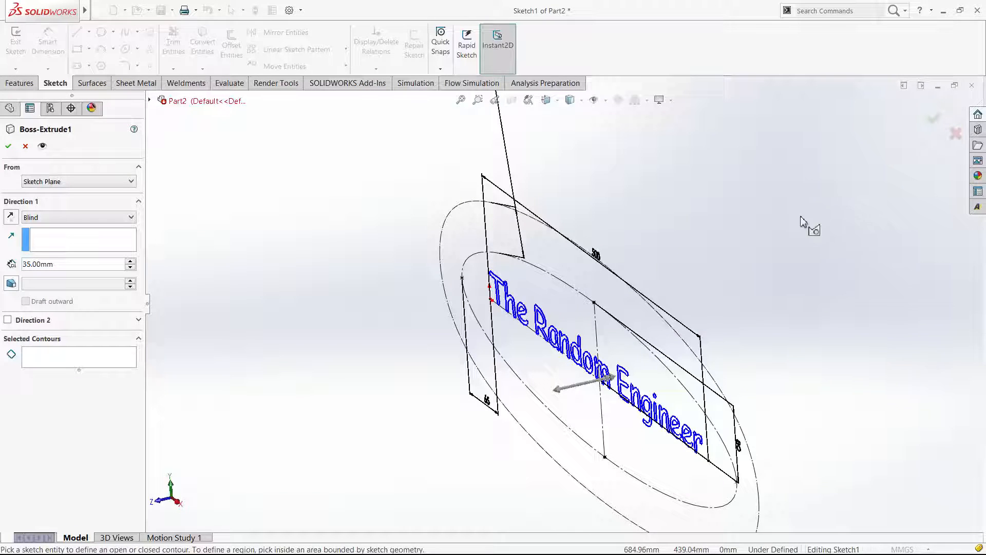
{"action": "key", "text": "ctrl+shift+z"}
{"action": "left_click_drag", "start_coordinate": [452, 131], "coordinate": [497, 251]}
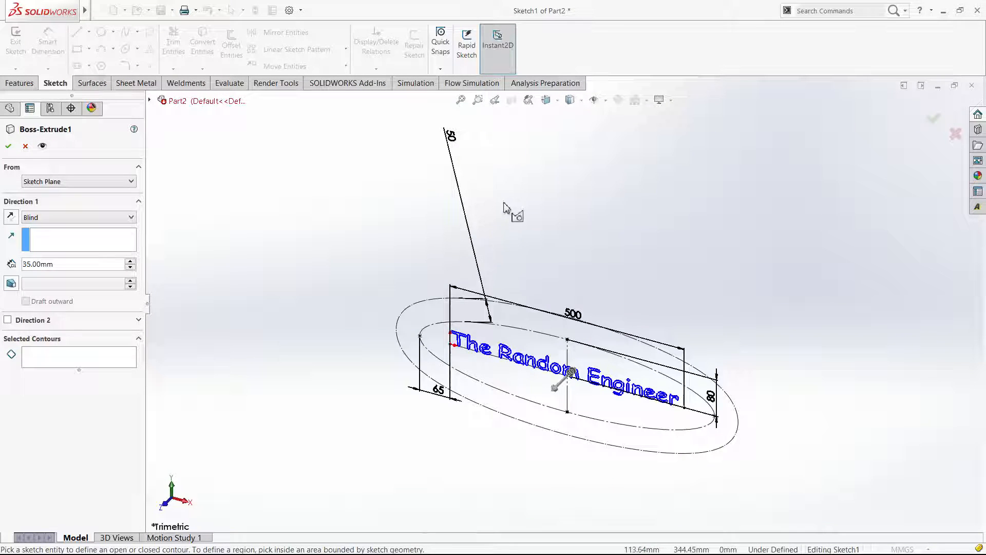
{"action": "left_click", "coordinate": [26, 147]}
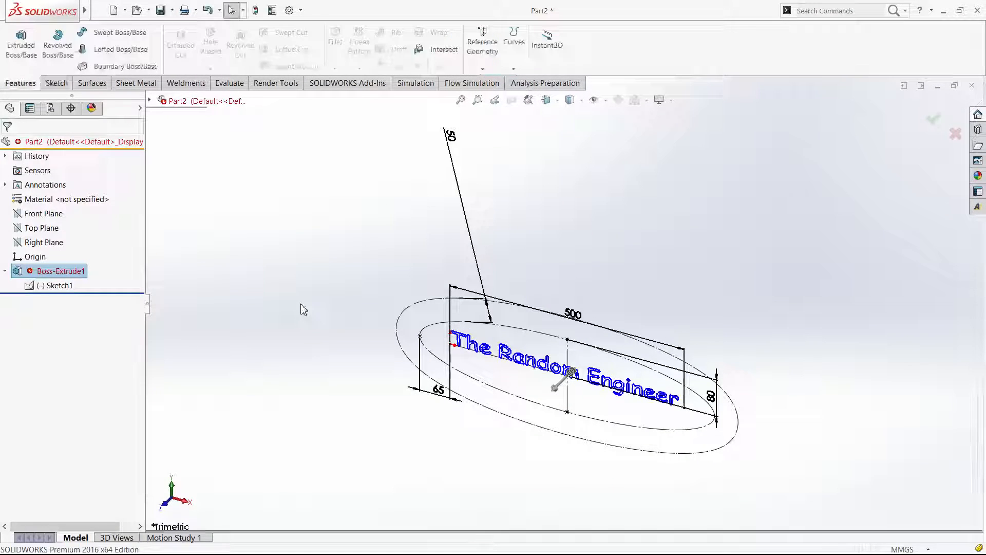
Edit Sketch1 to delete both ellipses and the vertical construction line, leaving only the text and its 500 mm baseline.
{"action": "left_click", "coordinate": [55, 285]}
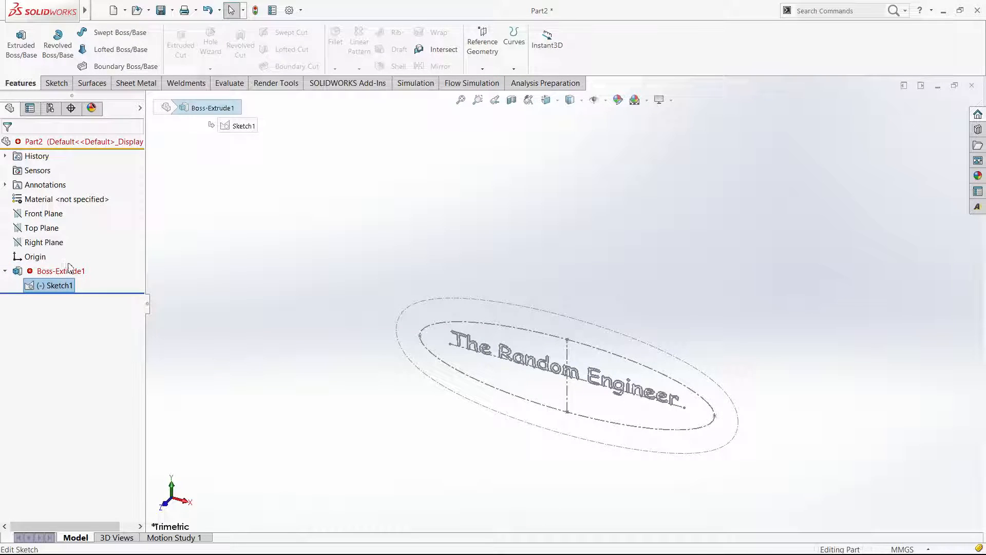
{"action": "left_click", "coordinate": [66, 266]}
{"action": "left_click", "coordinate": [549, 337]}
{"action": "left_click", "coordinate": [549, 305]}
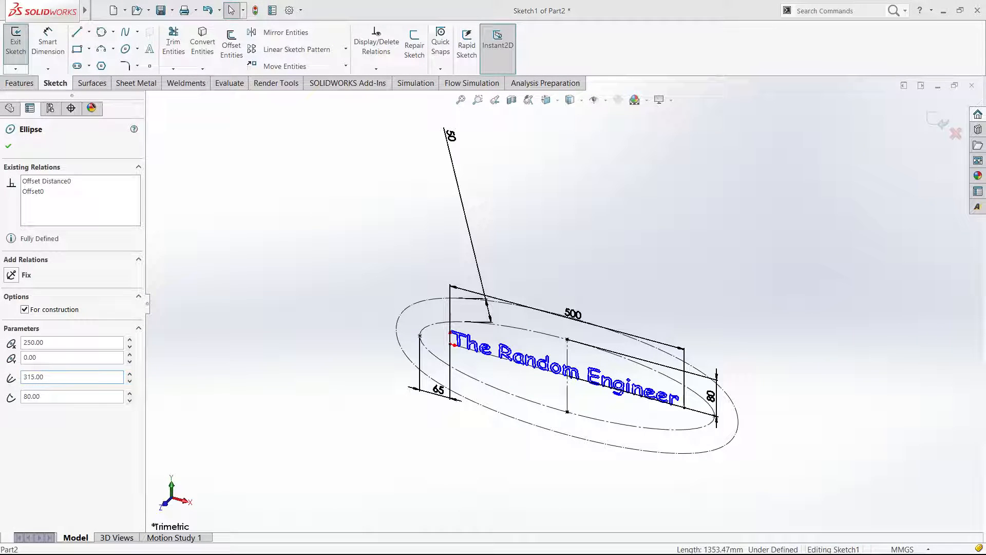
{"action": "left_click", "coordinate": [476, 301]}
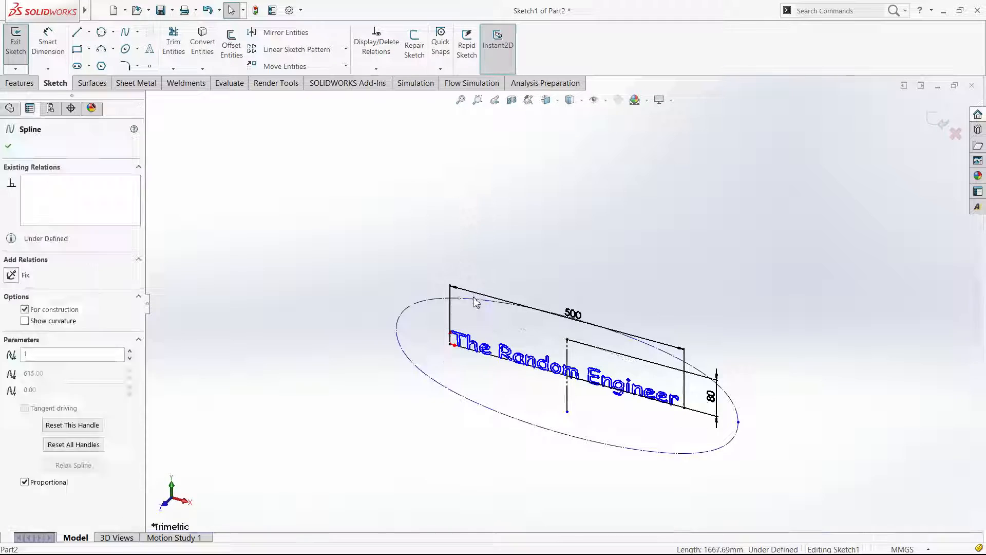
{"action": "key", "text": "Delete"}
{"action": "left_click", "coordinate": [568, 357]}
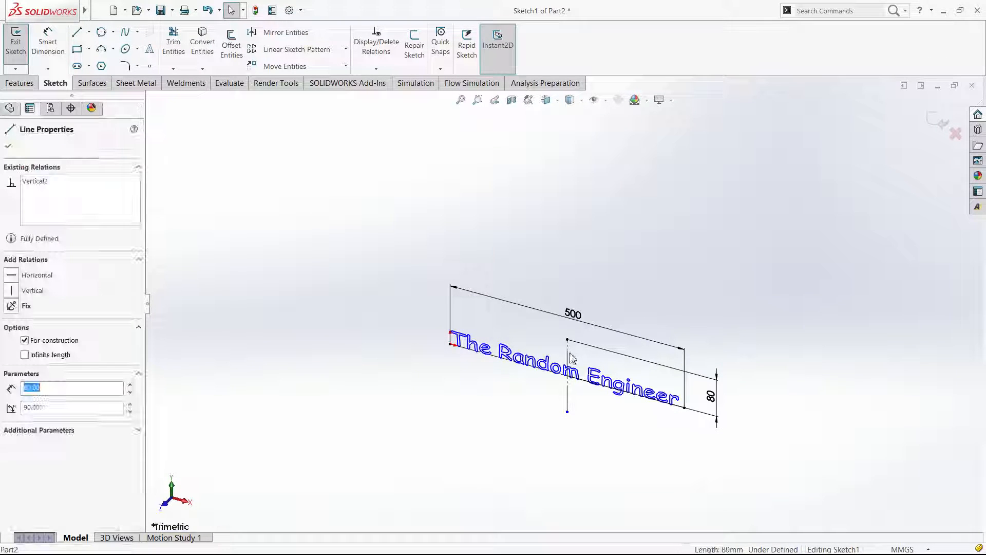
{"action": "key", "text": "Delete"}
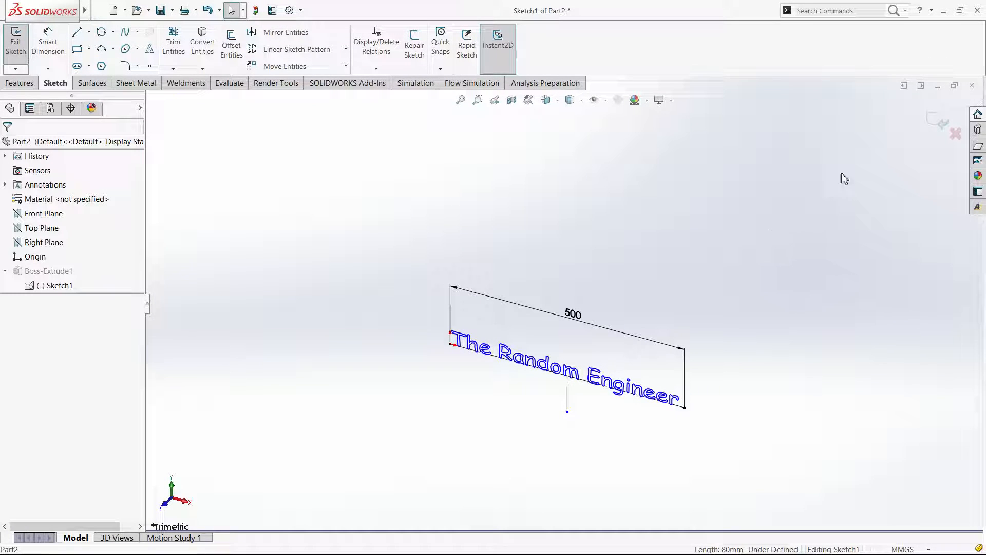
{"action": "left_click", "coordinate": [939, 121]}
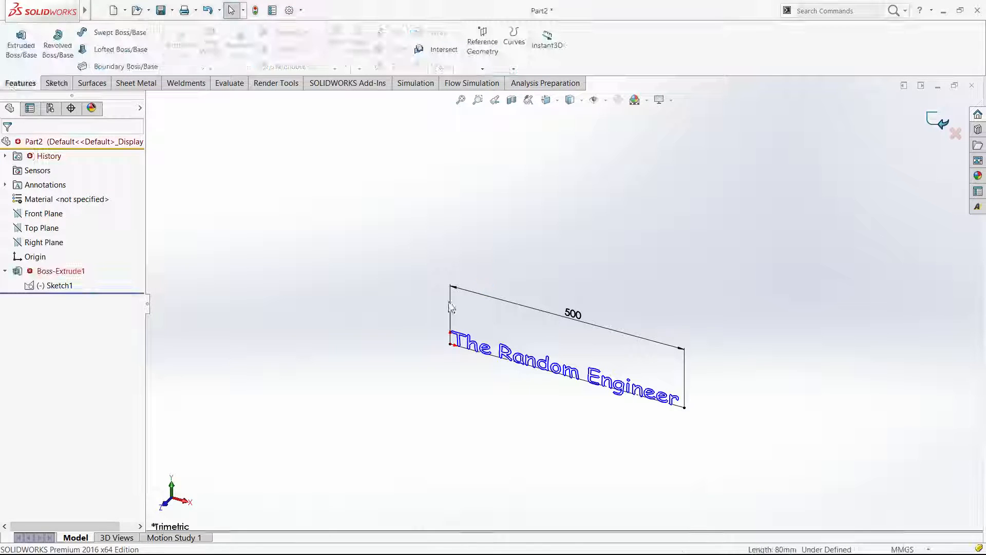
{"action": "left_click", "coordinate": [51, 285]}
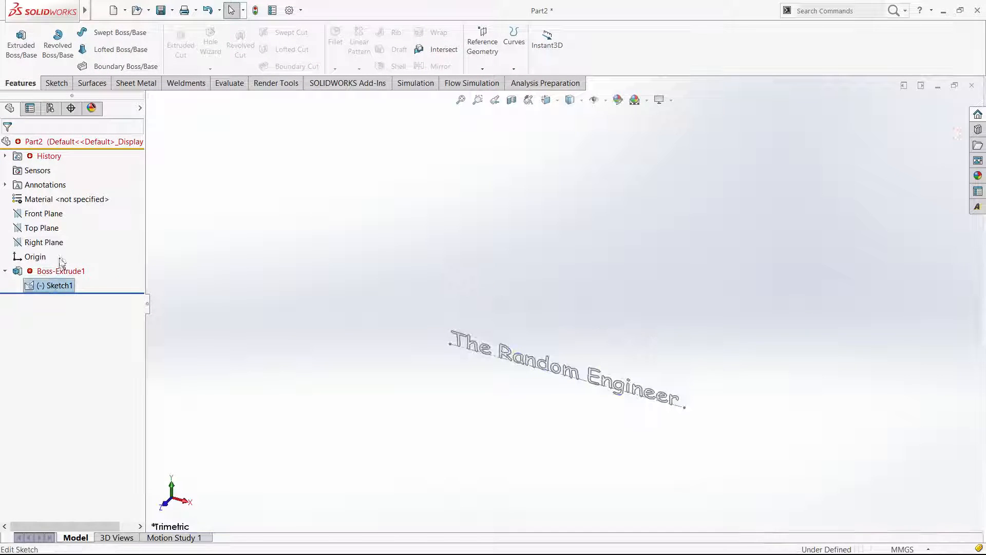
{"action": "left_click", "coordinate": [65, 259]}
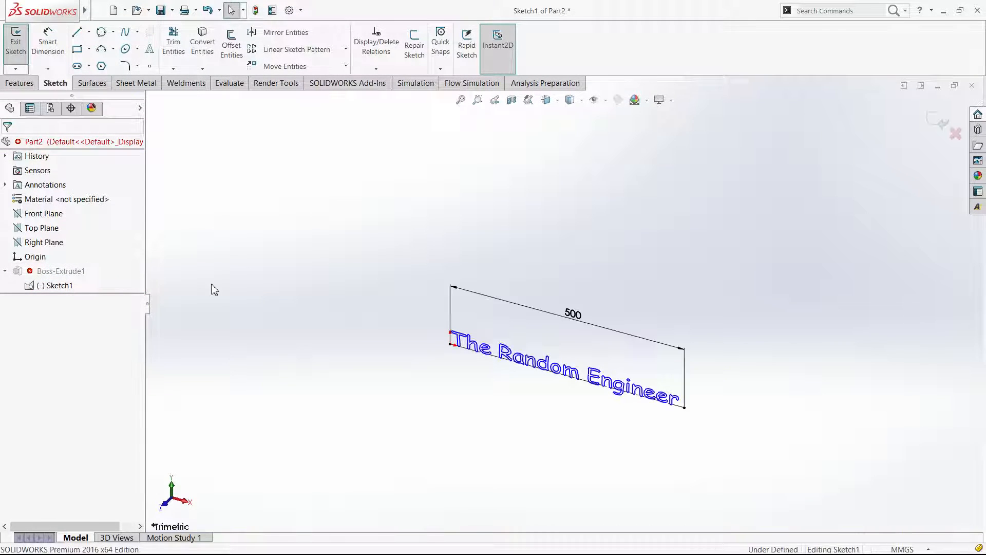
{"action": "left_click", "coordinate": [939, 121]}
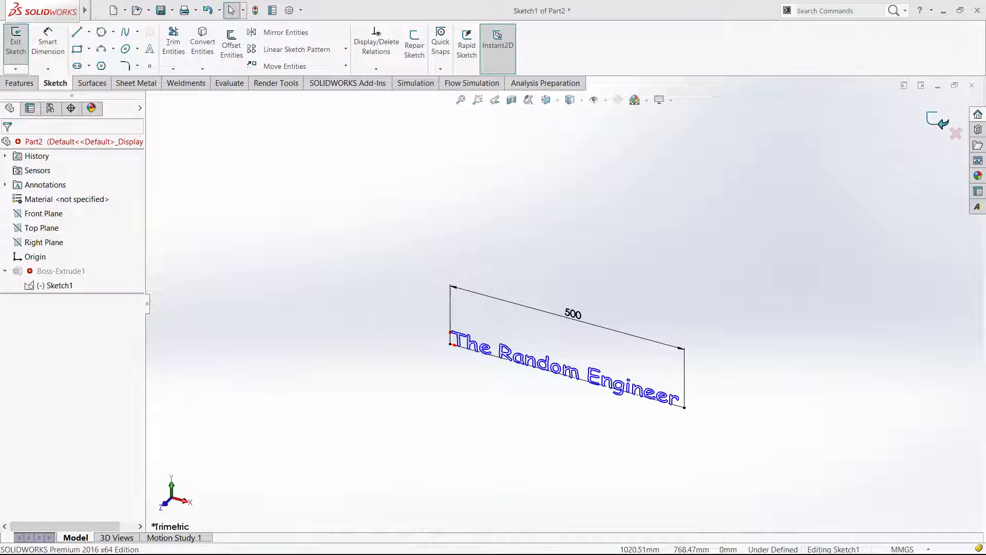
{"action": "left_click", "coordinate": [47, 270]}
{"action": "left_click", "coordinate": [52, 243]}
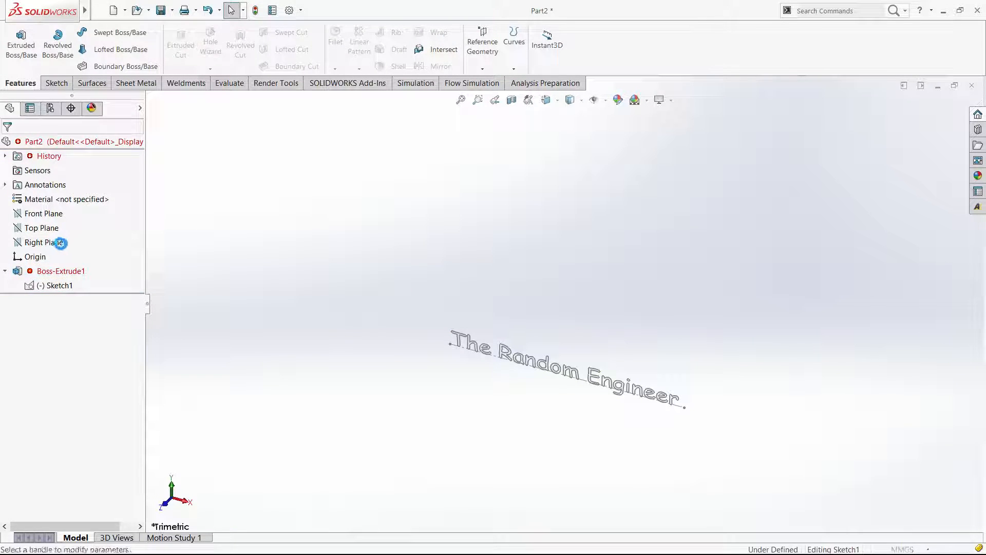
{"action": "left_click", "coordinate": [25, 146]}
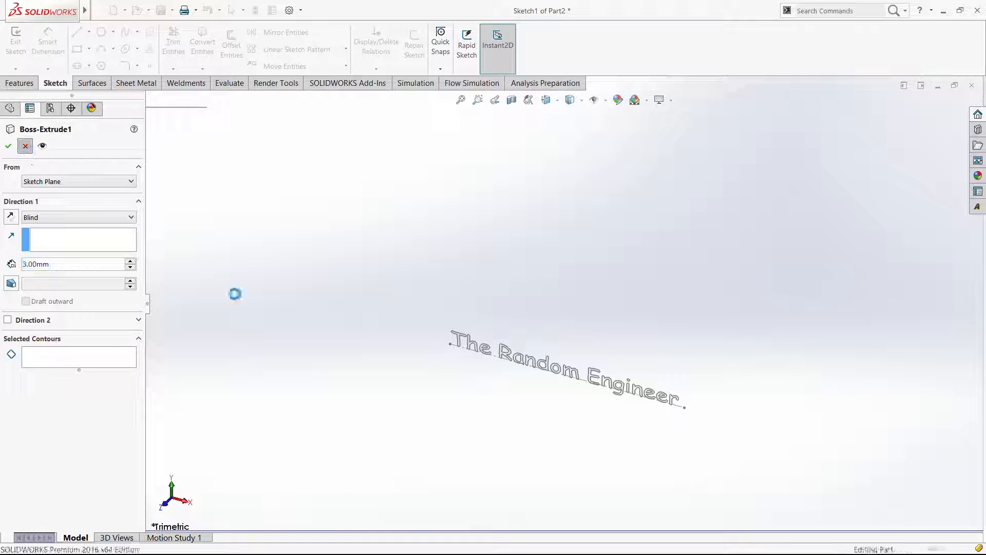
Delete Boss-Extrude1 and extrude the text in Sketch1 again with a blind depth of 20 mm.
{"action": "left_click", "coordinate": [73, 273]}
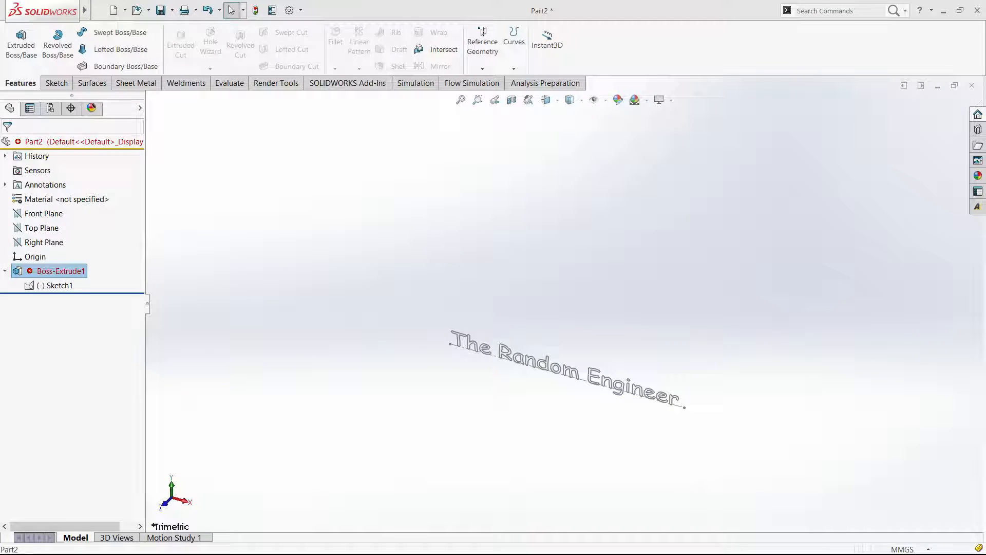
{"action": "key", "text": "Delete"}
{"action": "left_click", "coordinate": [44, 271]}
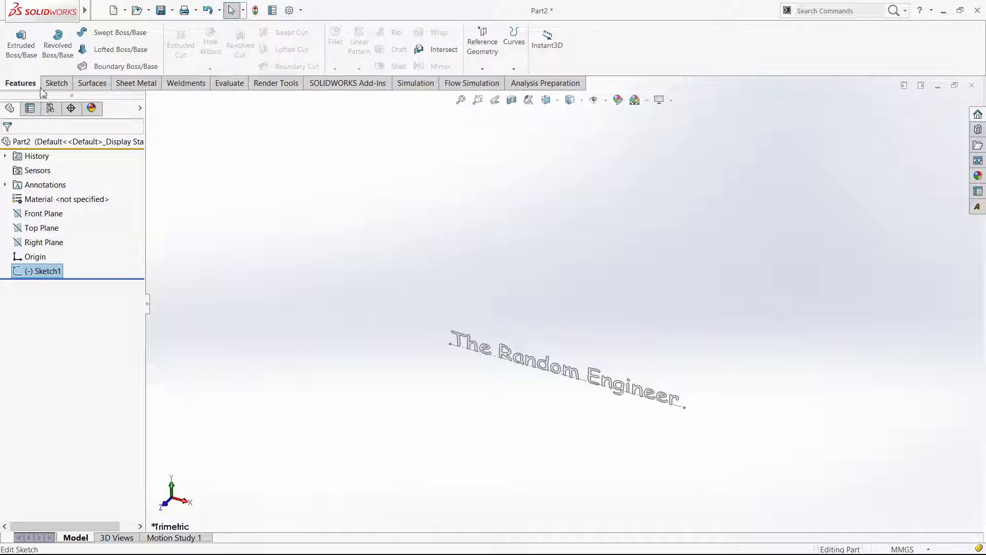
{"action": "left_click", "coordinate": [21, 45]}
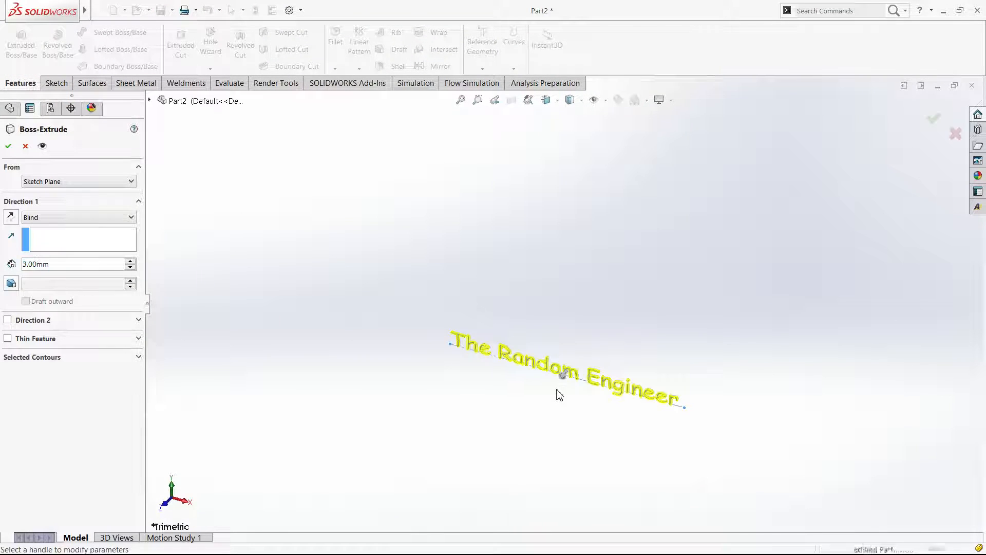
{"action": "key", "text": "f"}
{"action": "left_click", "coordinate": [551, 312]}
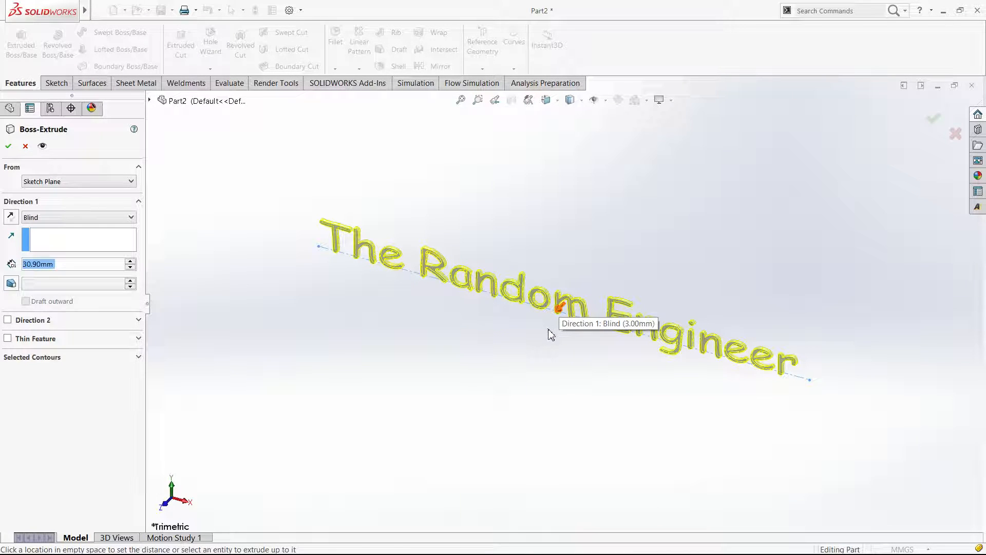
{"action": "left_click", "coordinate": [553, 332]}
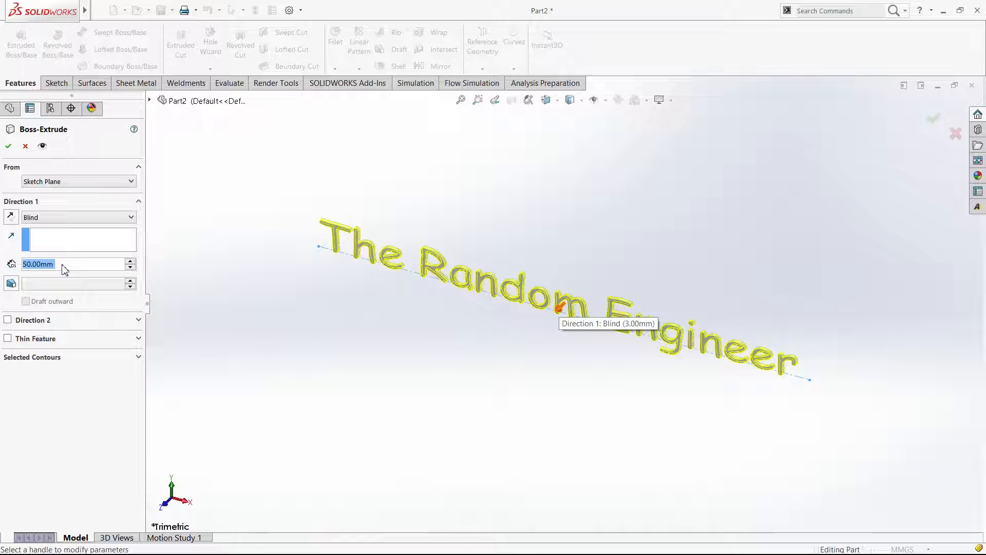
{"action": "type", "text": "20"}
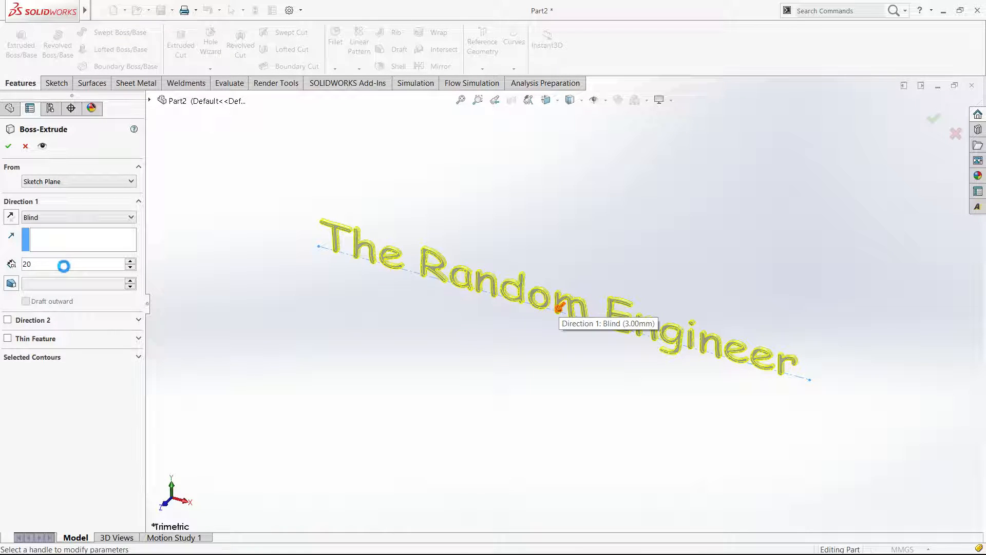
{"action": "key", "text": "Return"}
{"action": "left_click", "coordinate": [7, 147]}
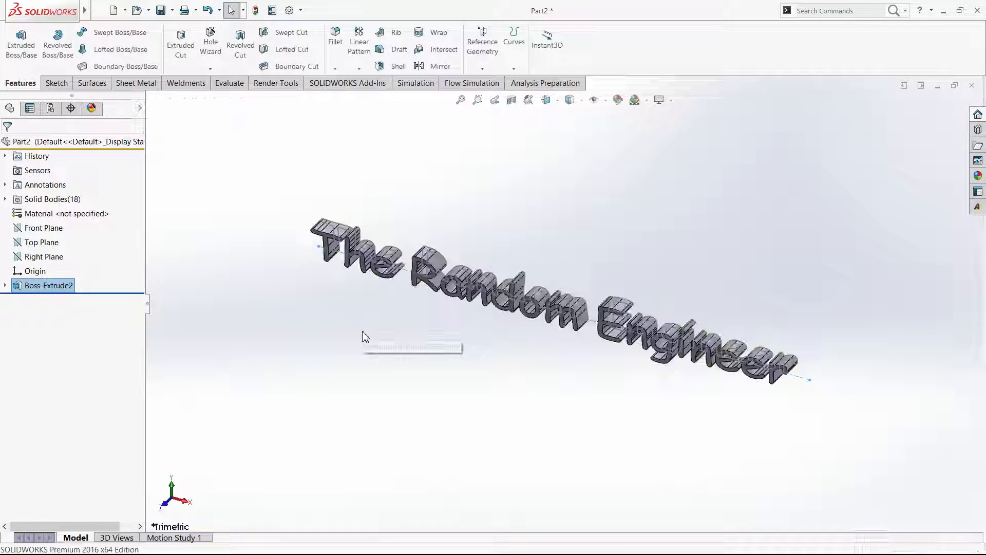
Hide Sketch1 under the new text extrusion.
{"action": "left_click", "coordinate": [5, 285]}
{"action": "left_click", "coordinate": [59, 300]}
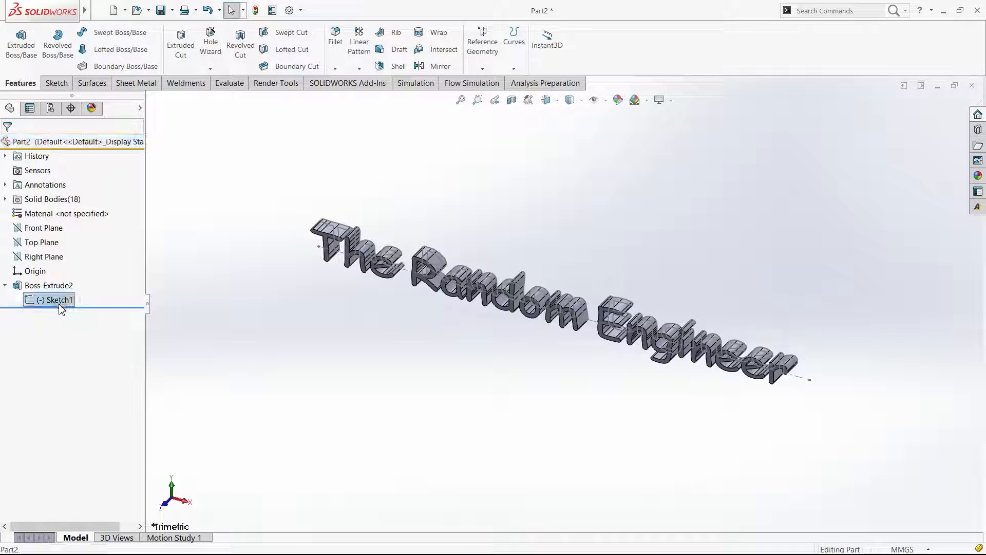
{"action": "left_click", "coordinate": [66, 291]}
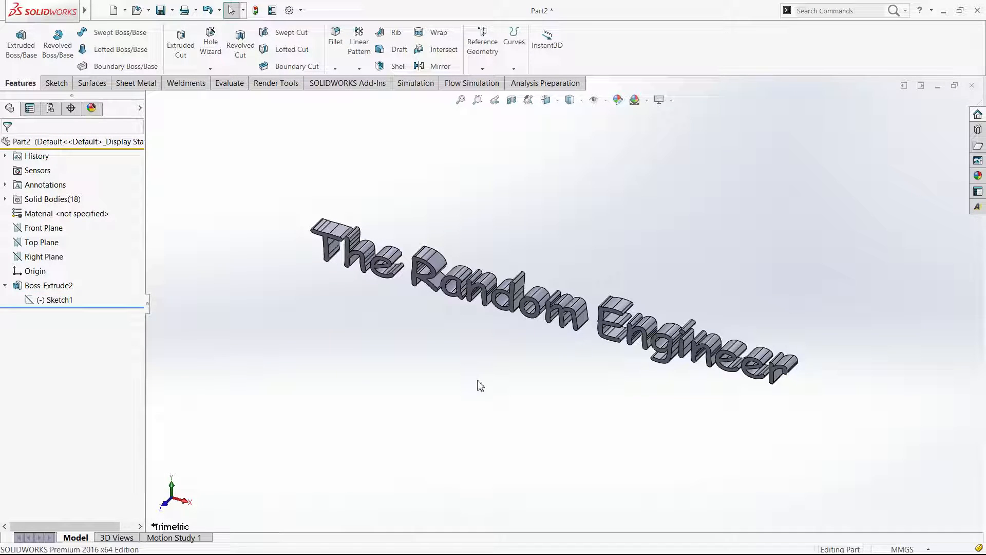
Examine the extruded text from the front and go through the Solid Bodies folder to match individual bodies to their letters.
{"action": "middle_click_drag", "start_coordinate": [479, 379], "coordinate": [658, 234]}
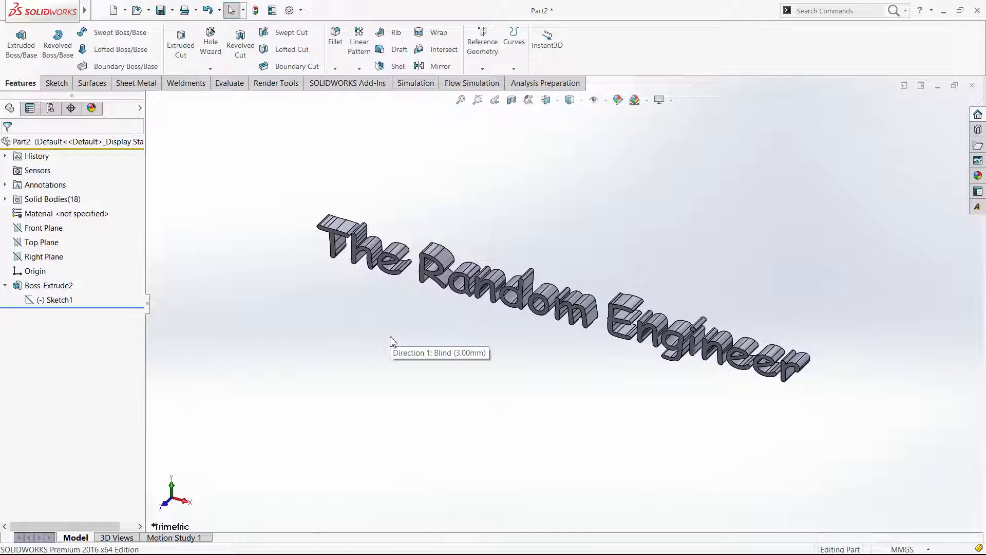
{"action": "middle_click_drag", "start_coordinate": [423, 364], "coordinate": [445, 287]}
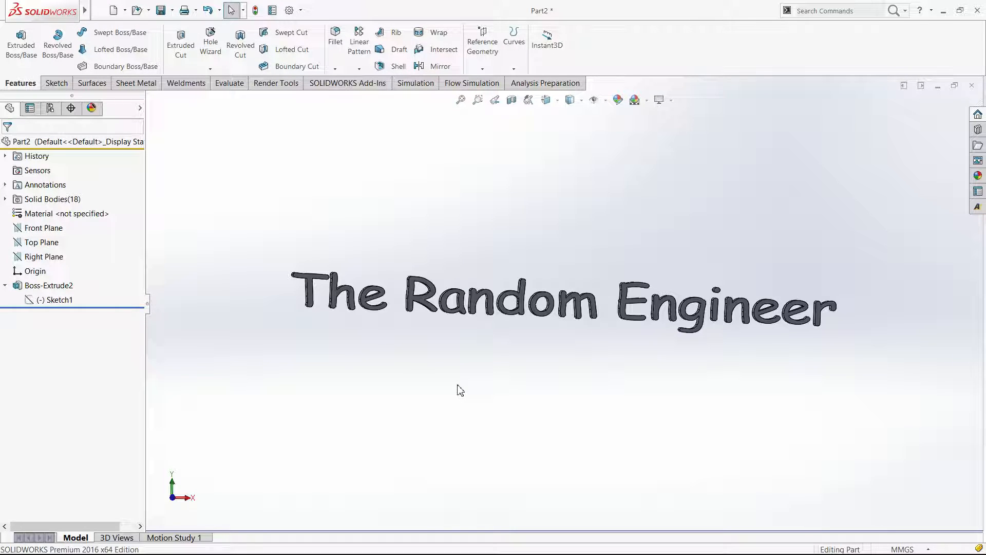
{"action": "key", "text": "ctrl+1"}
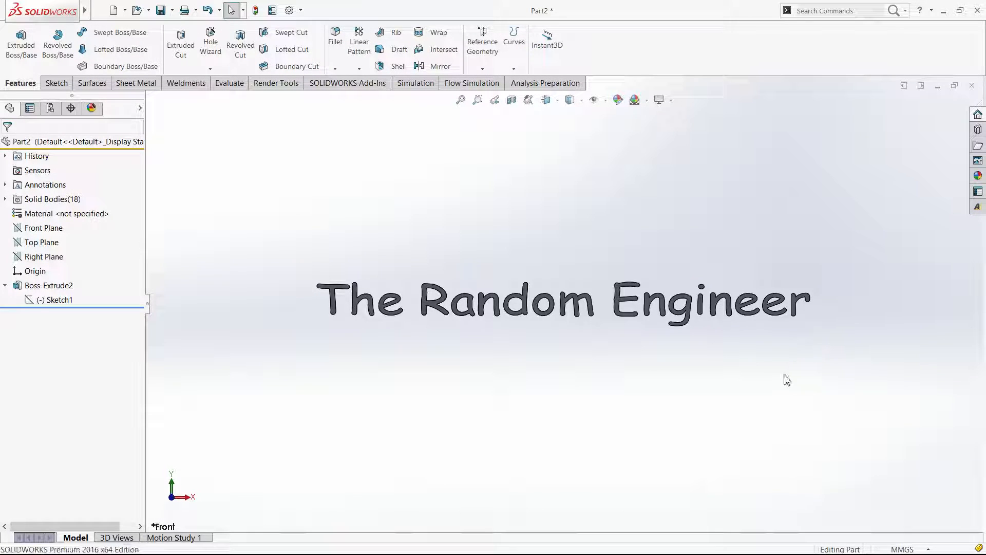
{"action": "key", "text": "ctrl+a"}
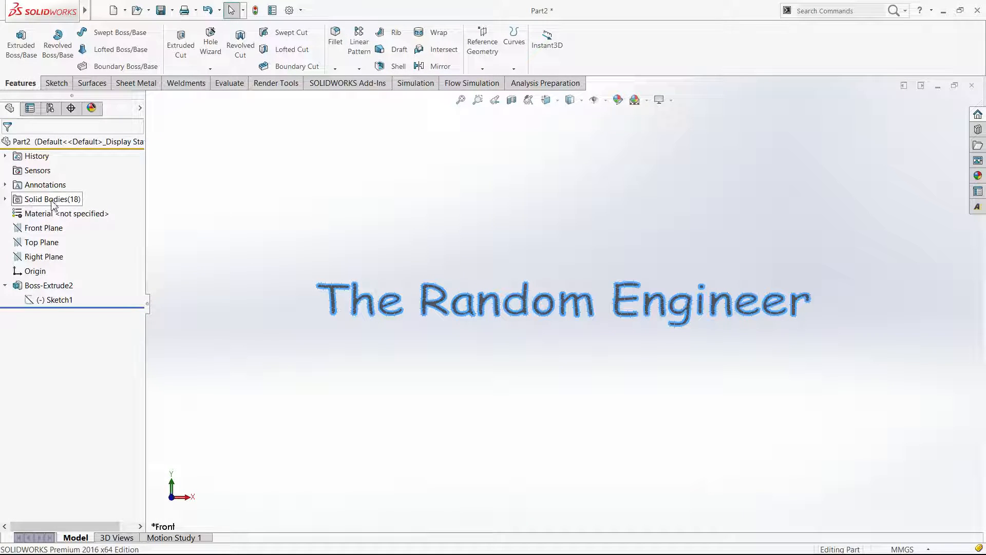
{"action": "left_click", "coordinate": [4, 199]}
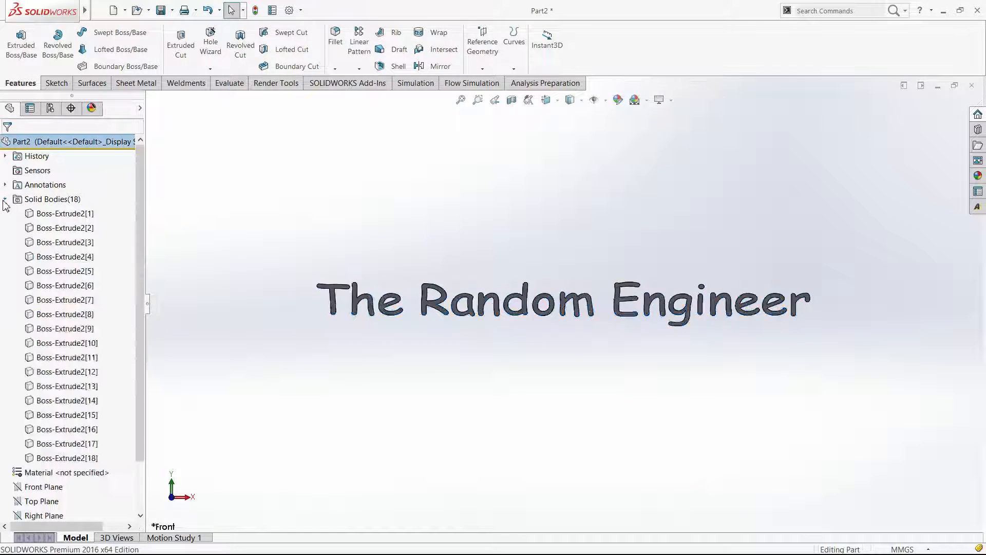
{"action": "left_click", "coordinate": [47, 217]}
{"action": "left_click", "coordinate": [49, 229]}
{"action": "left_click", "coordinate": [51, 243]}
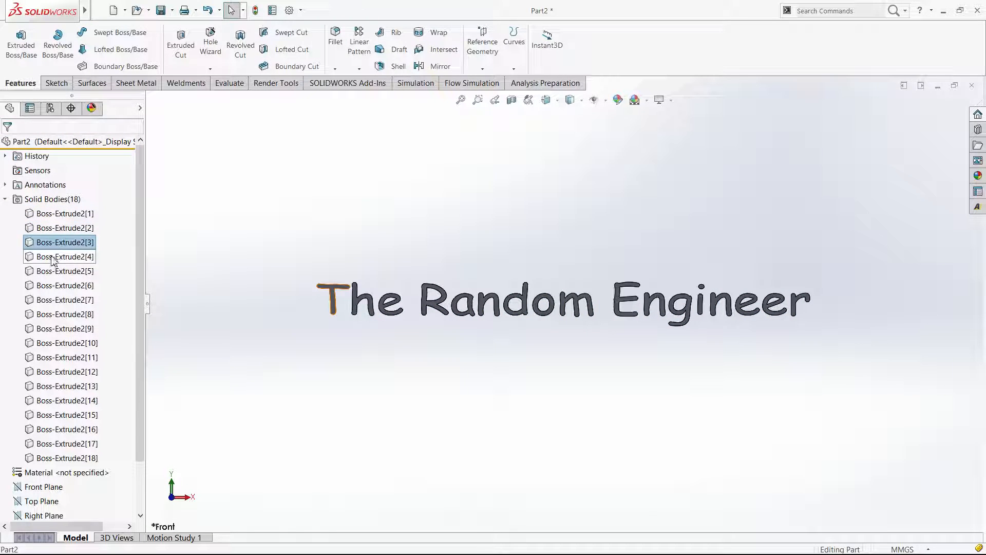
{"action": "left_click", "coordinate": [53, 257]}
{"action": "left_click", "coordinate": [57, 272]}
{"action": "left_click", "coordinate": [60, 285]}
{"action": "left_click", "coordinate": [62, 300]}
{"action": "left_click", "coordinate": [62, 314]}
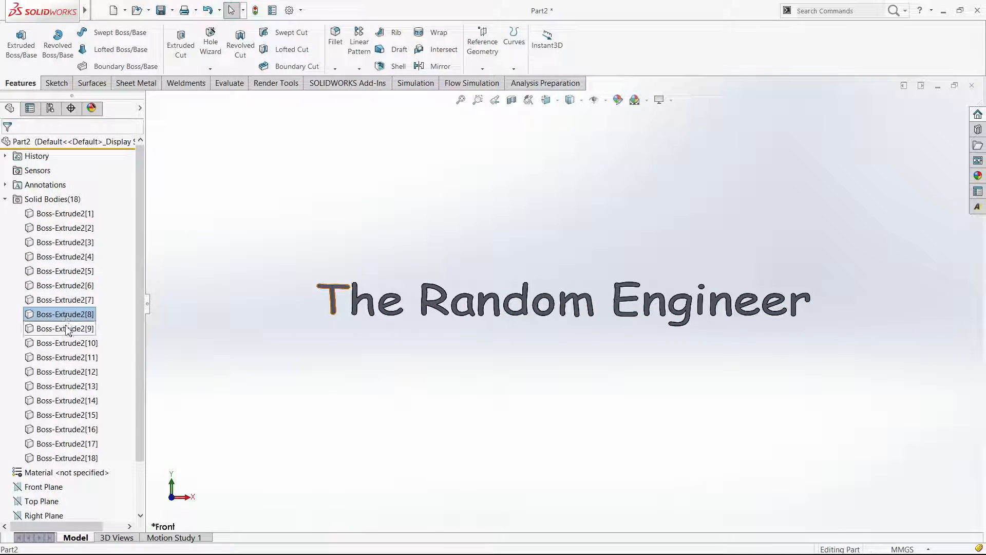
{"action": "left_click", "coordinate": [63, 329]}
{"action": "left_click", "coordinate": [61, 359]}
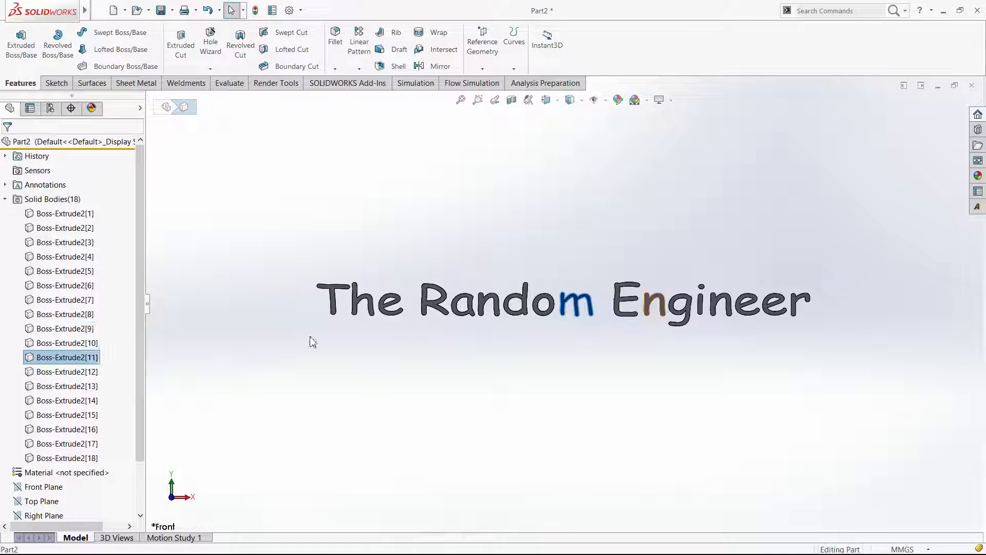
Collapse the Solid Bodies folder and compare the Right, Top and Front planes with the extruded text.
{"action": "left_click", "coordinate": [4, 200]}
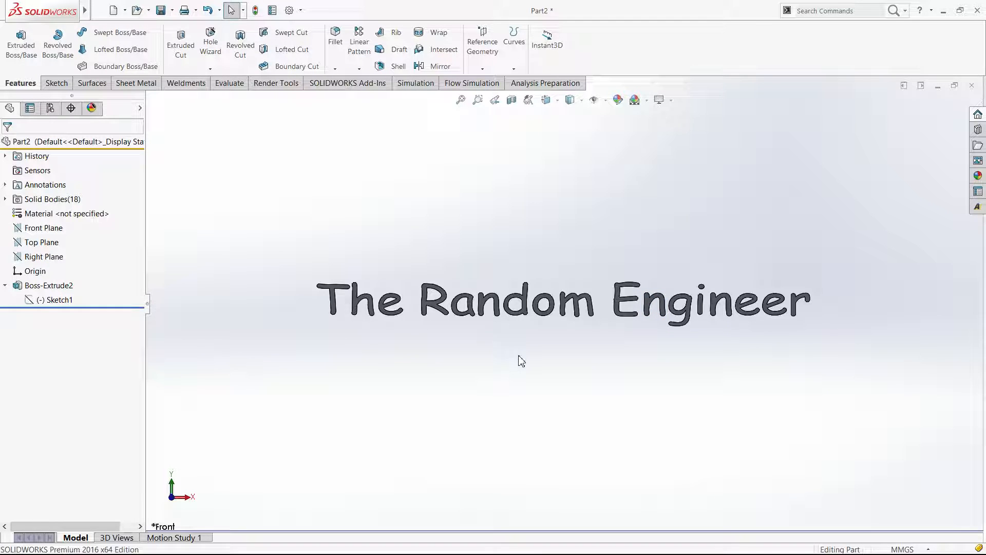
{"action": "key", "text": "ctrl+shift+z"}
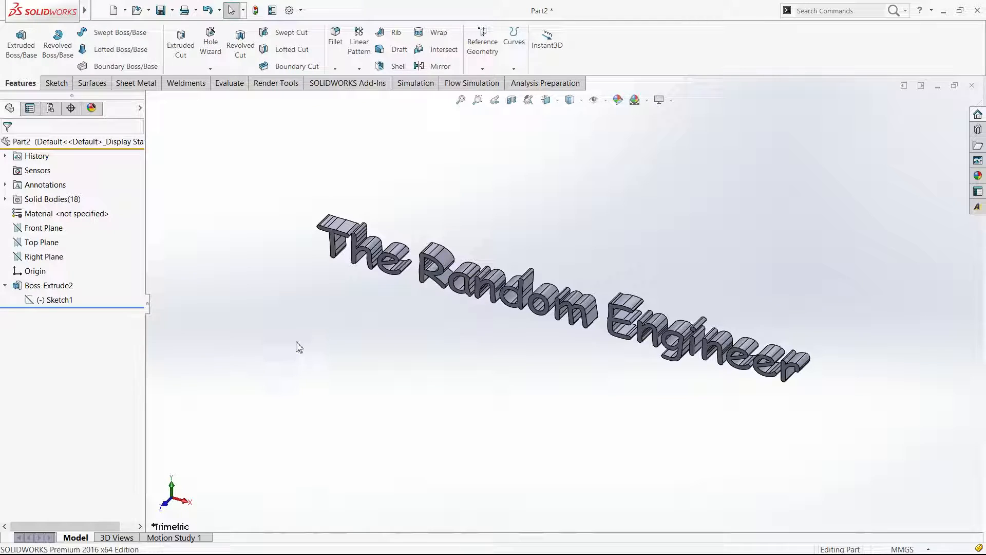
{"action": "left_click", "coordinate": [70, 290]}
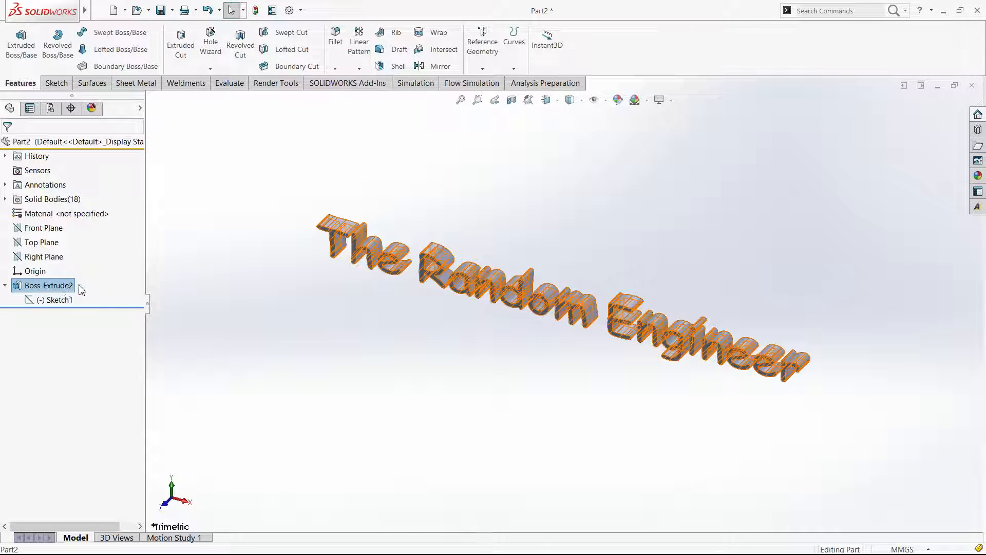
{"action": "left_click", "coordinate": [43, 257]}
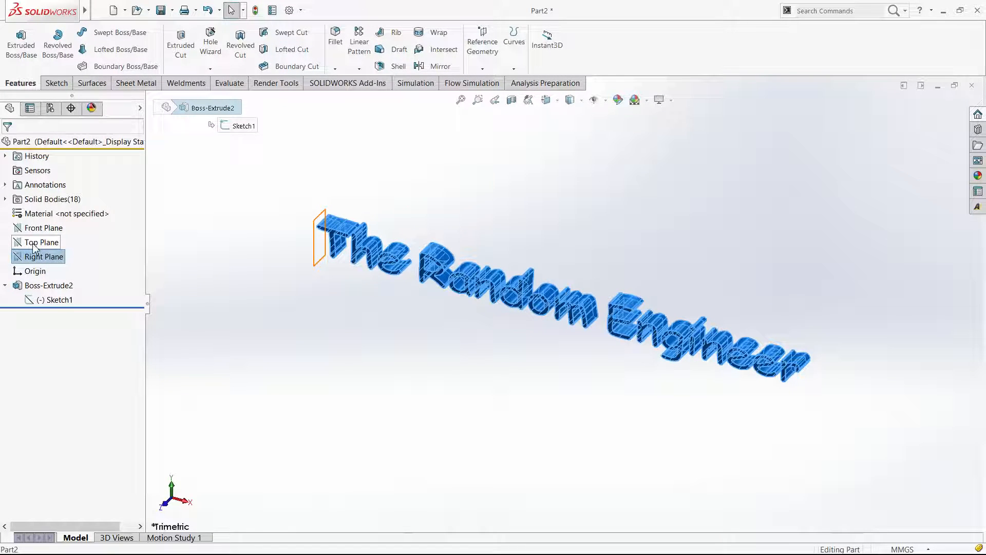
{"action": "left_click", "coordinate": [34, 244]}
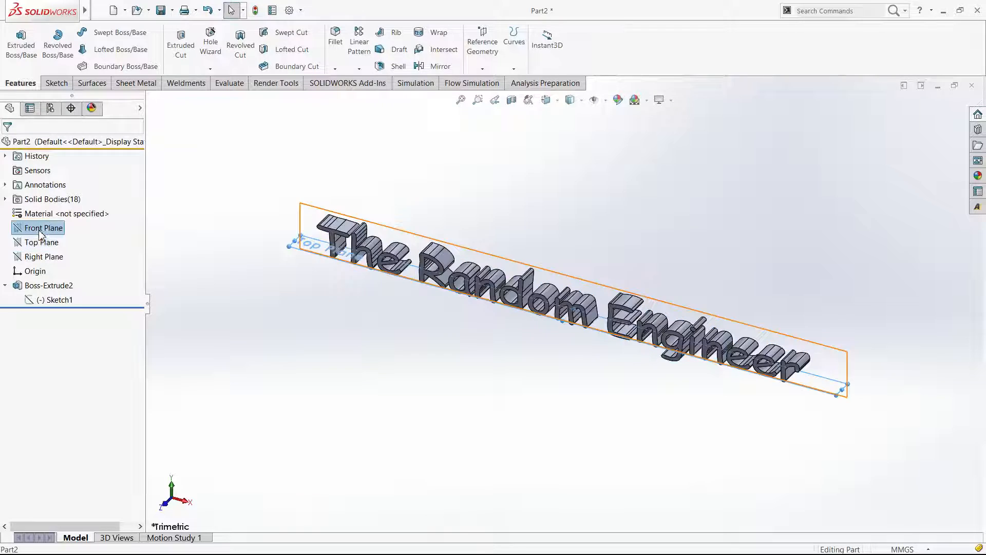
{"action": "left_click", "coordinate": [32, 227]}
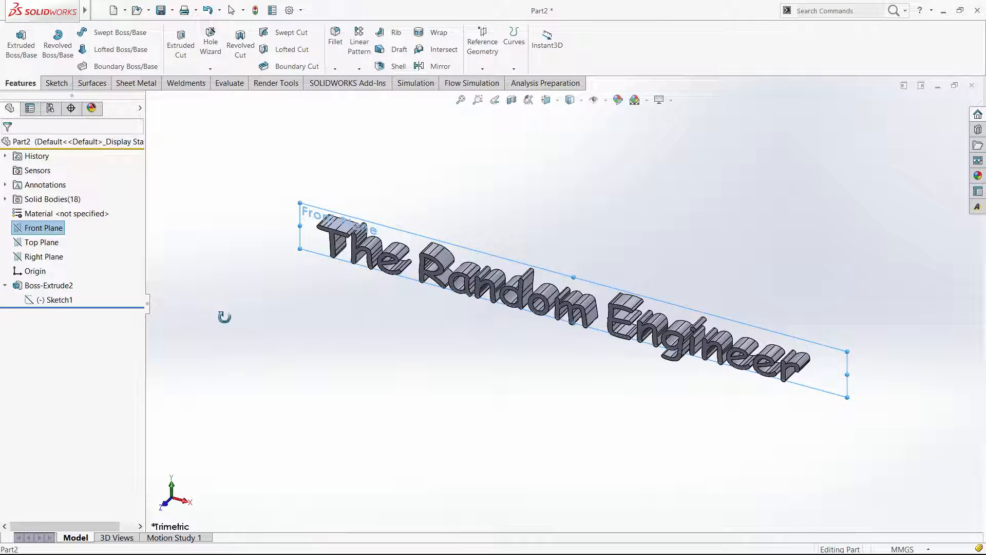
{"action": "key", "text": "Escape"}
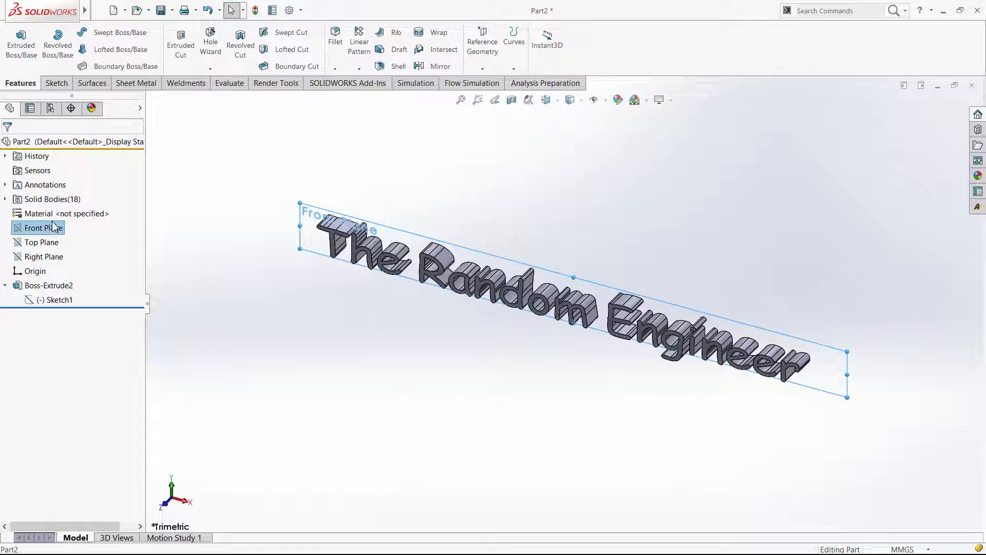
Examine where the Front Plane lies relative to the extruded text in rotated, right-side and front views.
{"action": "middle_click_drag", "start_coordinate": [329, 291], "coordinate": [265, 289]}
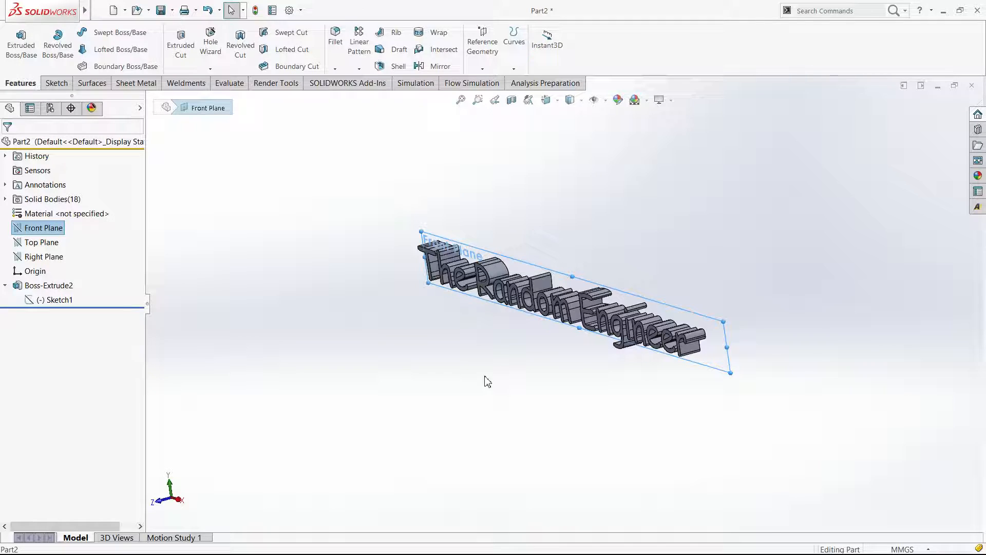
{"action": "middle_click_drag", "start_coordinate": [497, 381], "coordinate": [519, 401]}
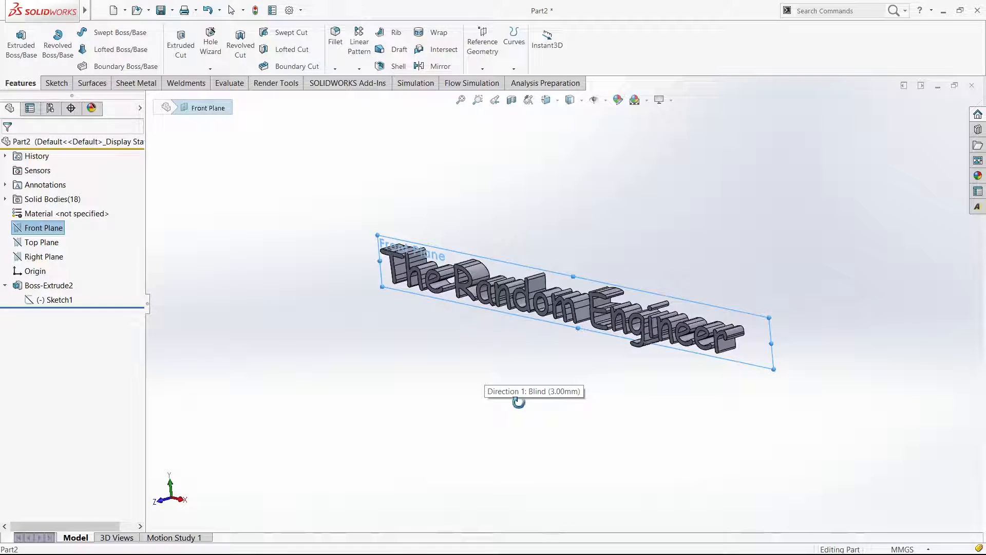
{"action": "middle_click_drag", "start_coordinate": [476, 378], "coordinate": [519, 372]}
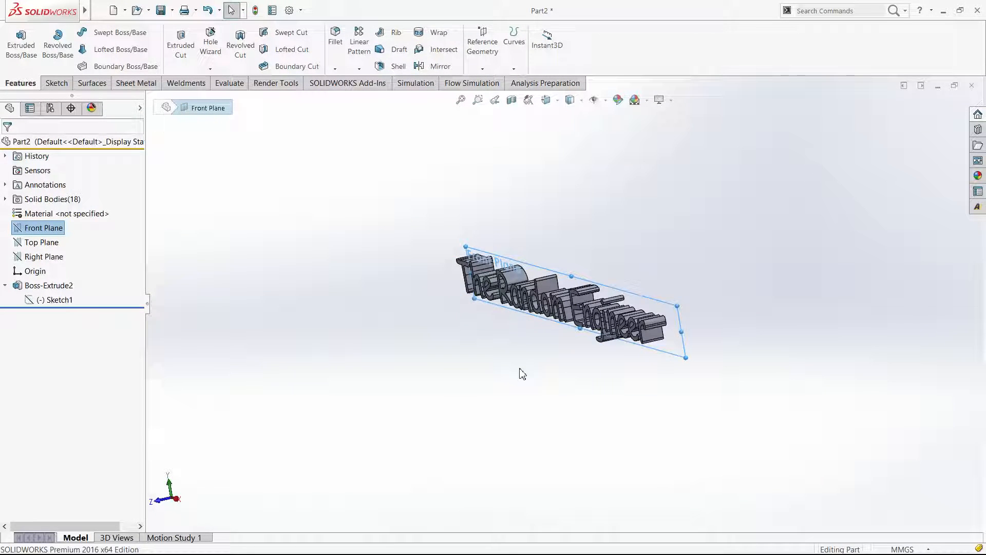
{"action": "key", "text": "ctrl+4"}
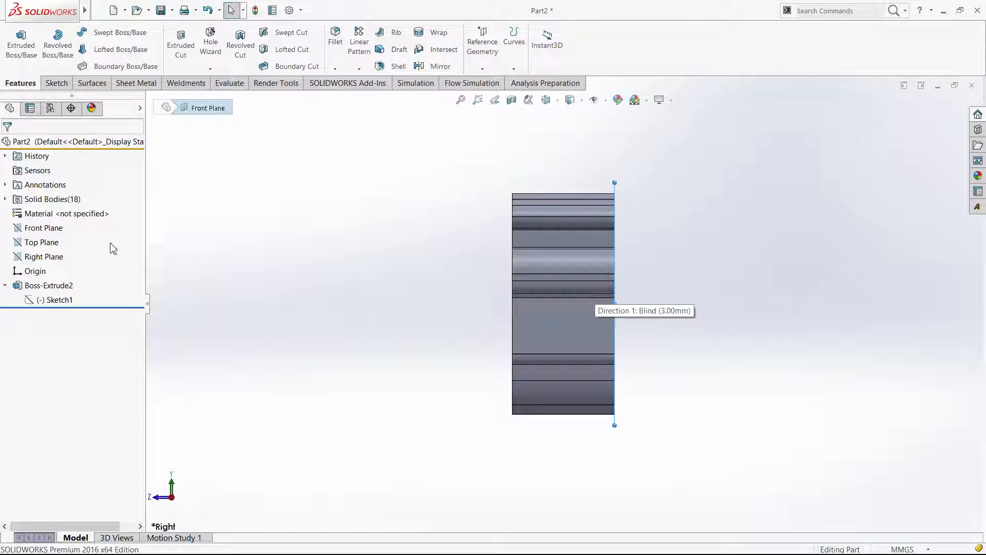
{"action": "left_click", "coordinate": [44, 228]}
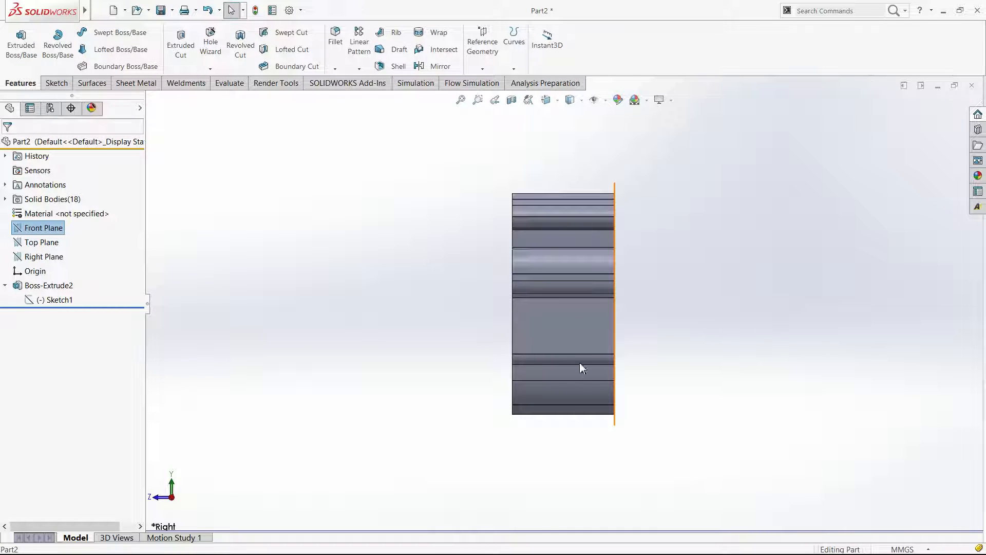
{"action": "key", "text": "ctrl+8"}
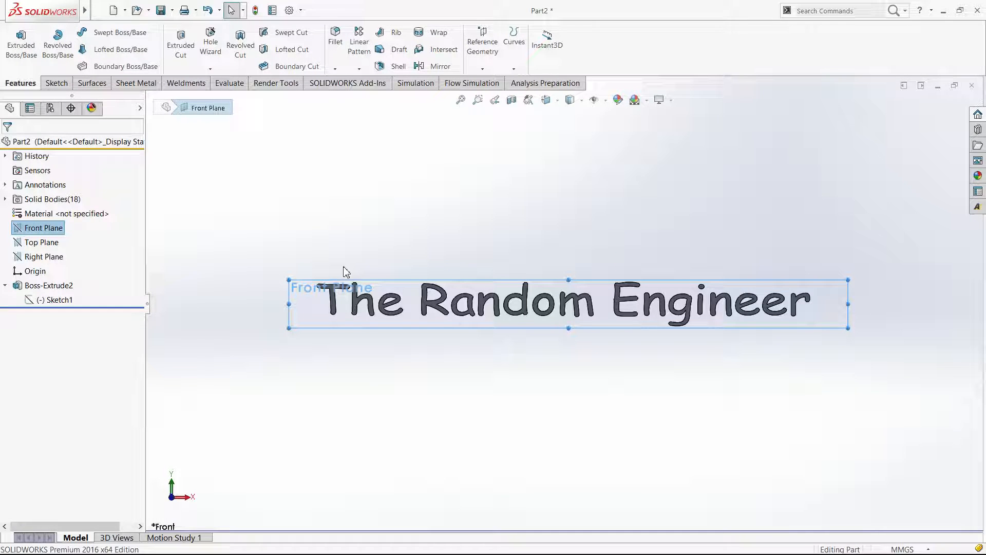
{"action": "key", "text": "ctrl+4"}
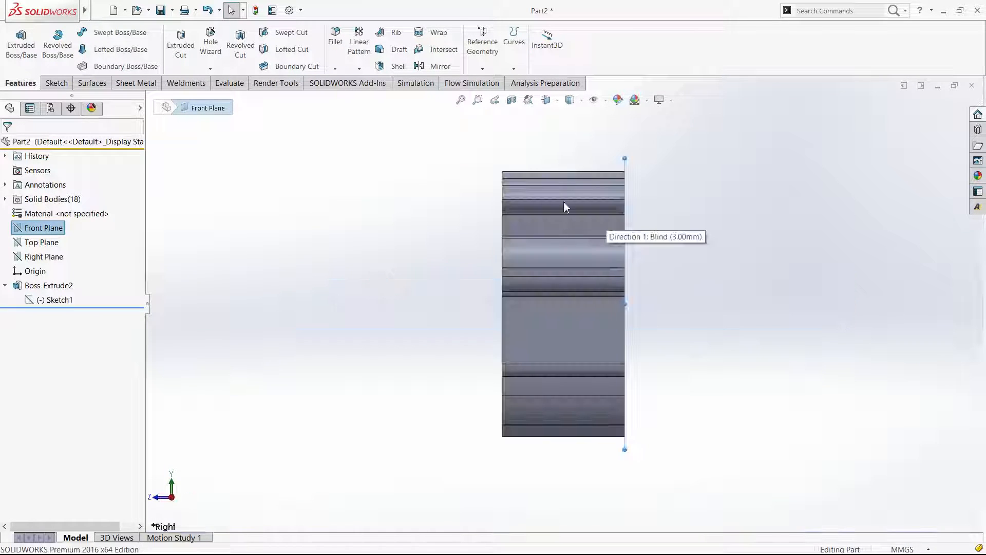
{"action": "key", "text": "f"}
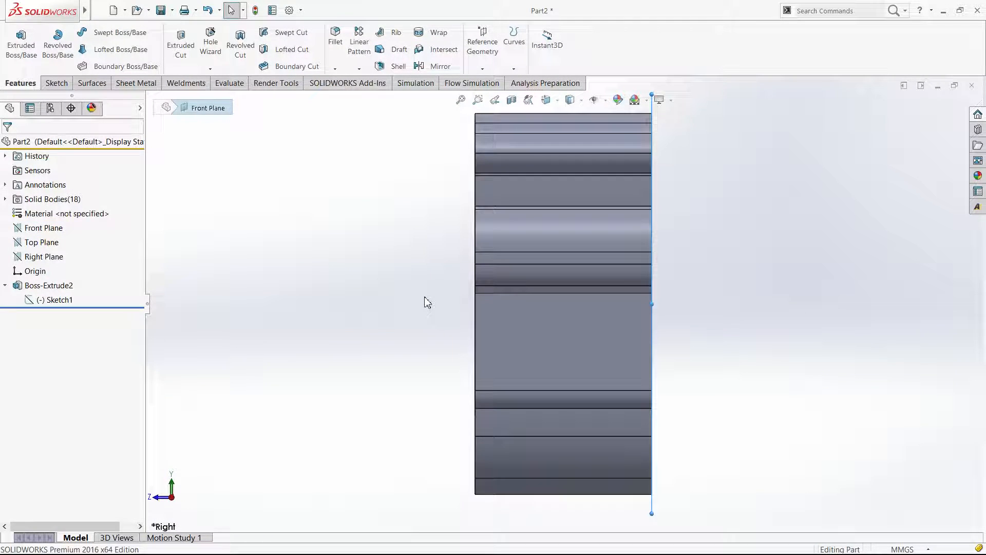
{"action": "key", "text": "ctrl+7"}
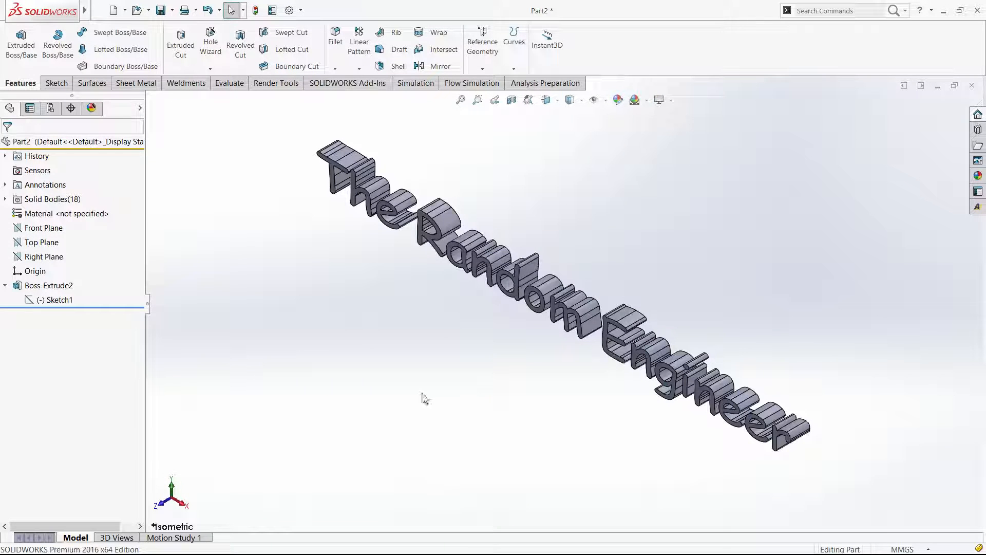
Inspect the front face of the "a" in Random and the side face of the final "r" up close.
{"action": "left_click", "coordinate": [56, 83]}
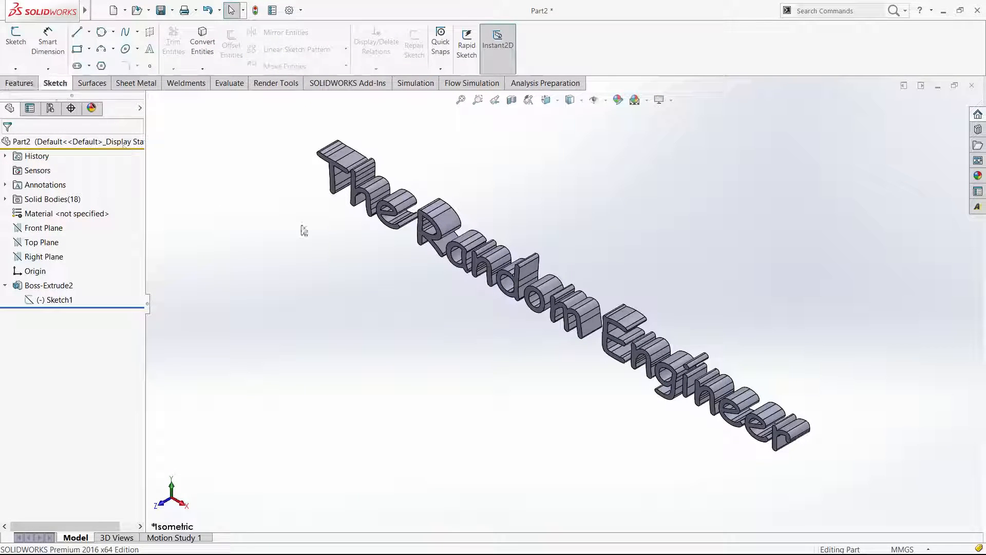
{"action": "scroll", "coordinate": [484, 225], "scroll_direction": "down", "scroll_amount": 5}
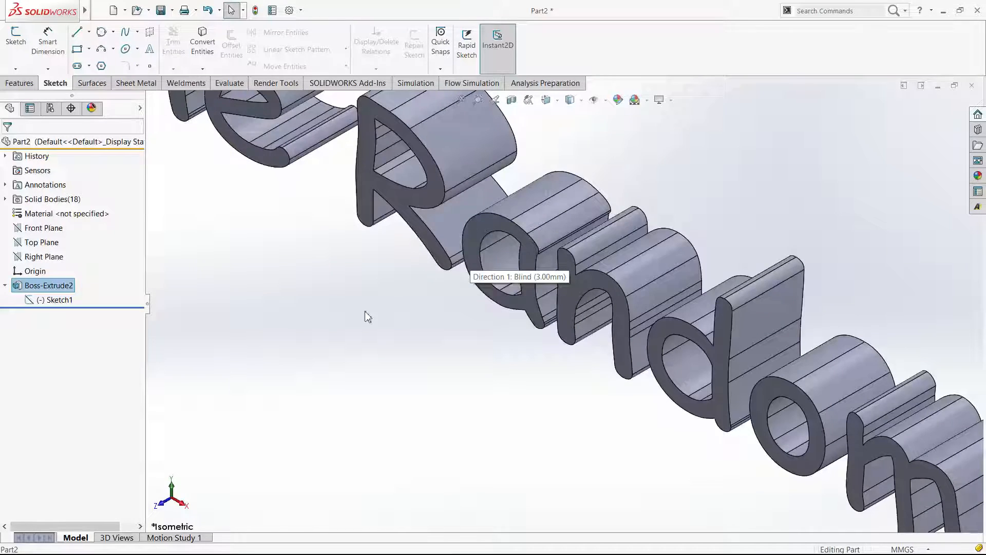
{"action": "left_click", "coordinate": [488, 267]}
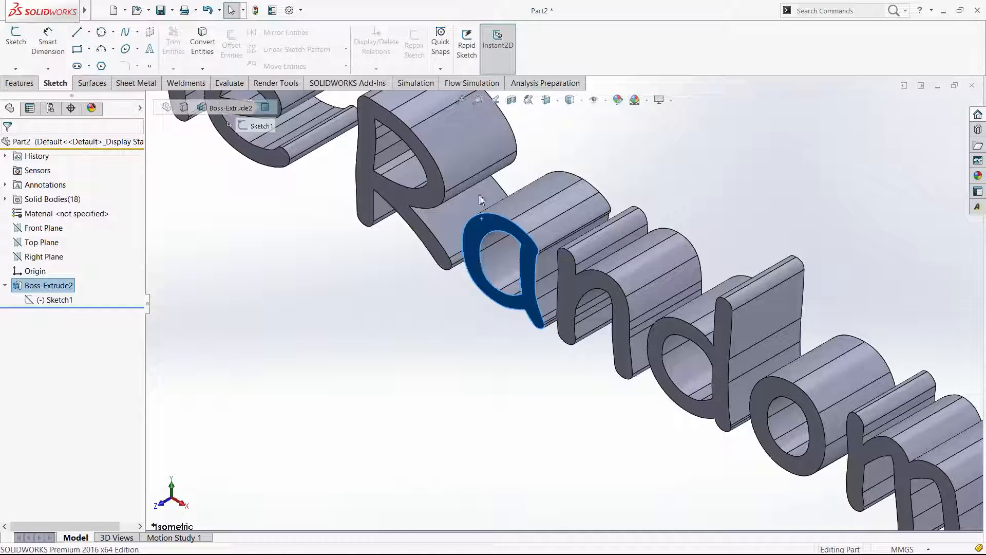
{"action": "key", "text": "ctrl+4"}
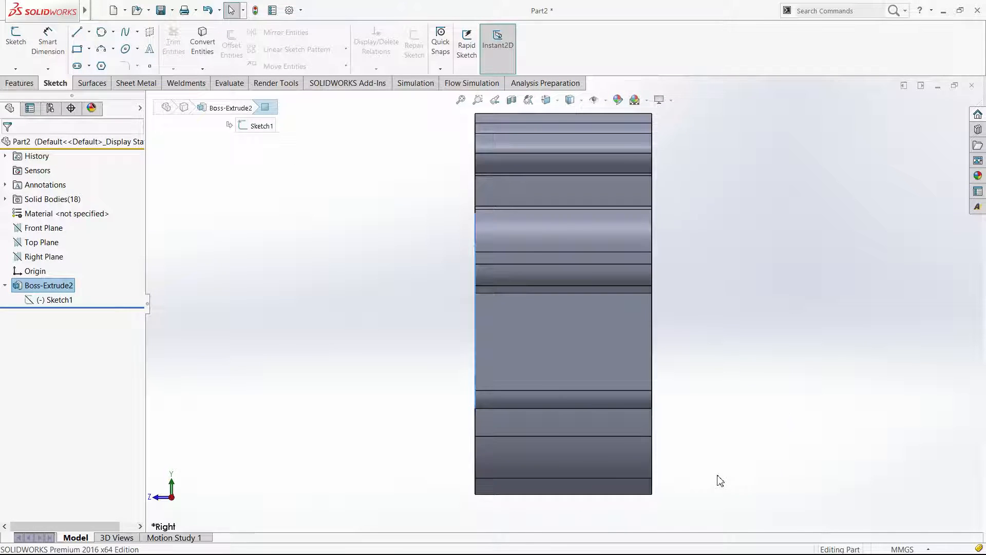
{"action": "key", "text": "ctrl+shift+z"}
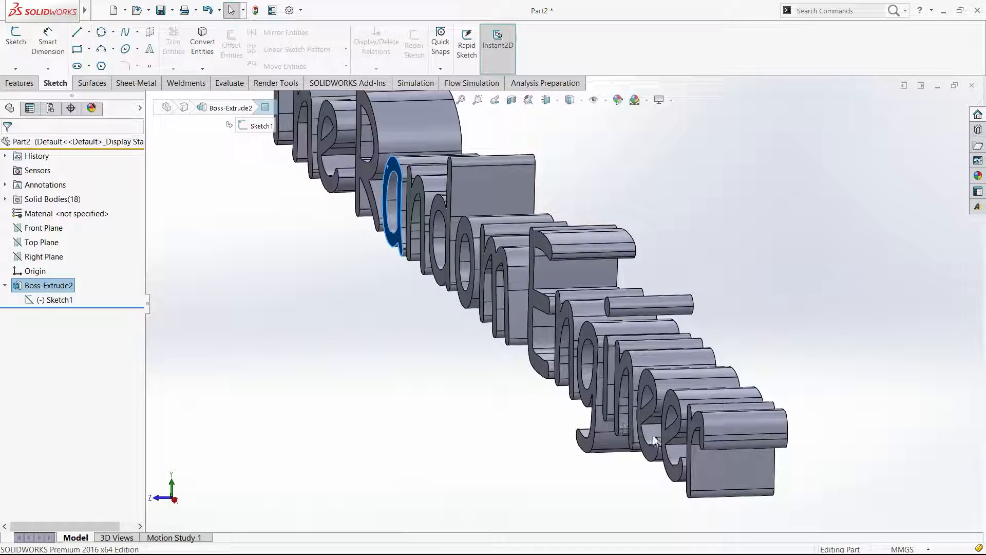
{"action": "left_click", "coordinate": [718, 475]}
{"action": "scroll", "coordinate": [718, 475], "scroll_direction": "down", "scroll_amount": 6}
{"action": "middle_click_drag", "start_coordinate": [743, 453], "coordinate": [810, 451]}
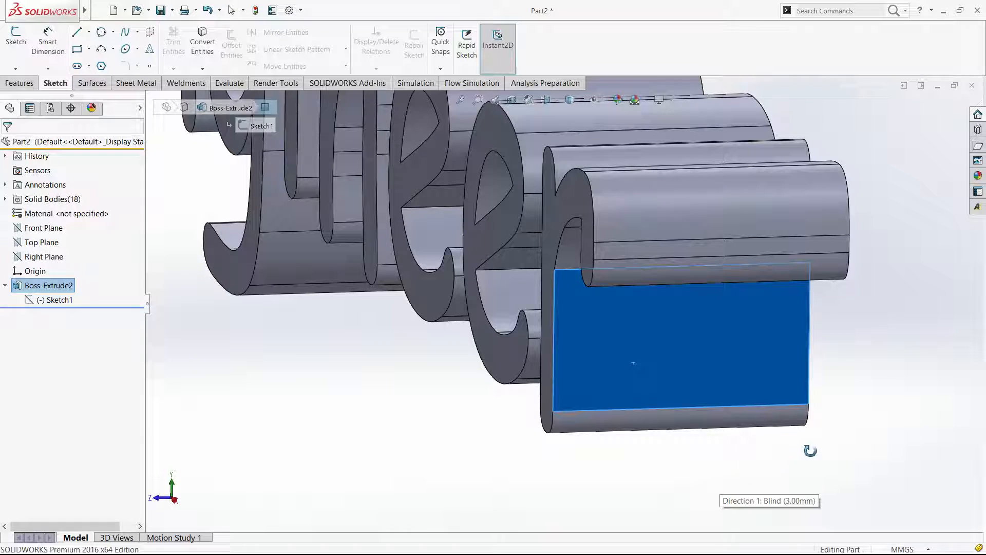
{"action": "key", "text": "Escape"}
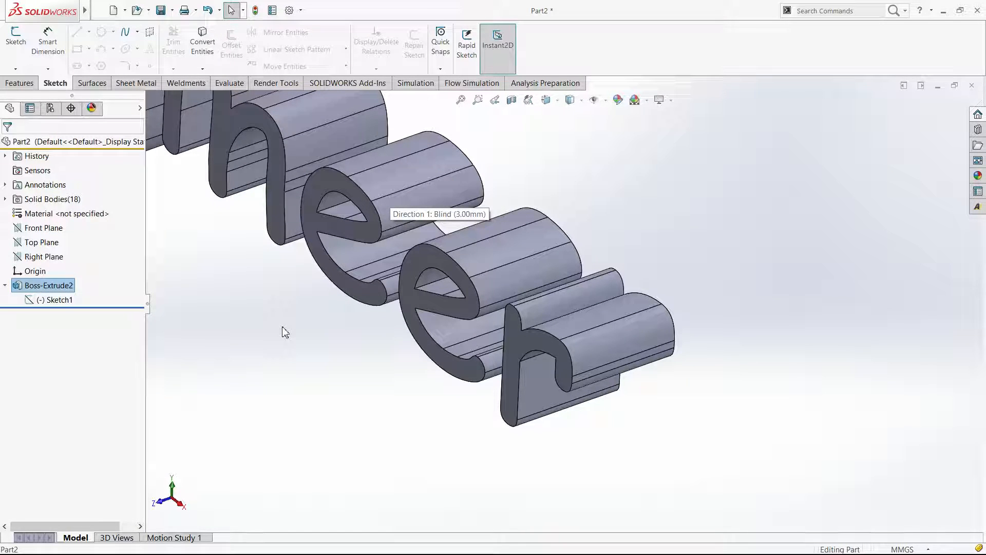
{"action": "key", "text": "f"}
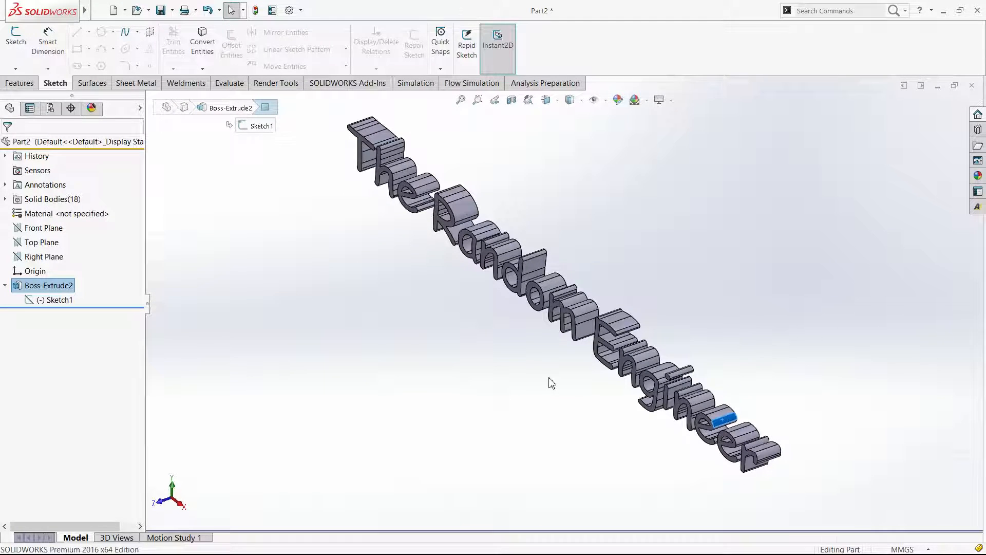
Start a new sketch on the Front Plane and show Sketch1 under the text extrusion.
{"action": "key", "text": "ctrl+7"}
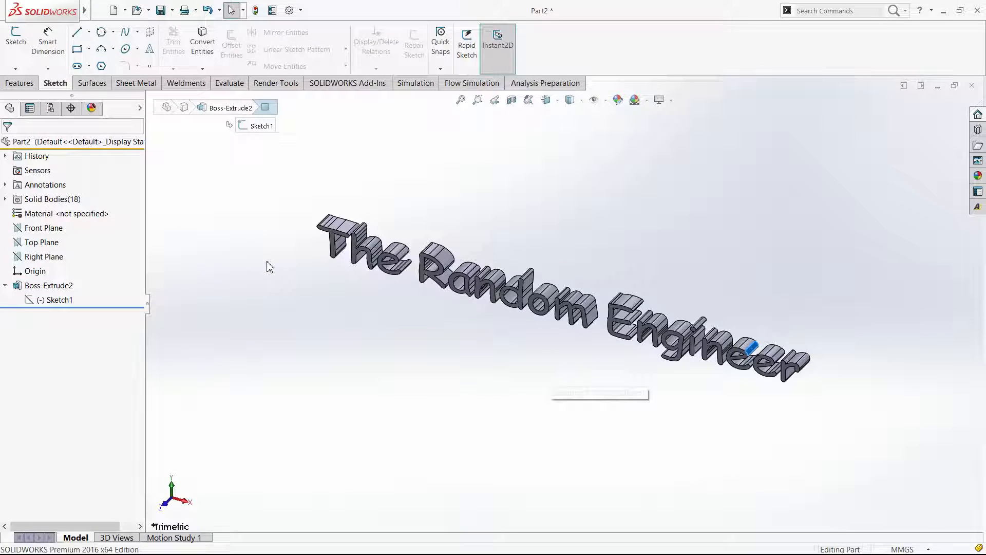
{"action": "left_click", "coordinate": [46, 228]}
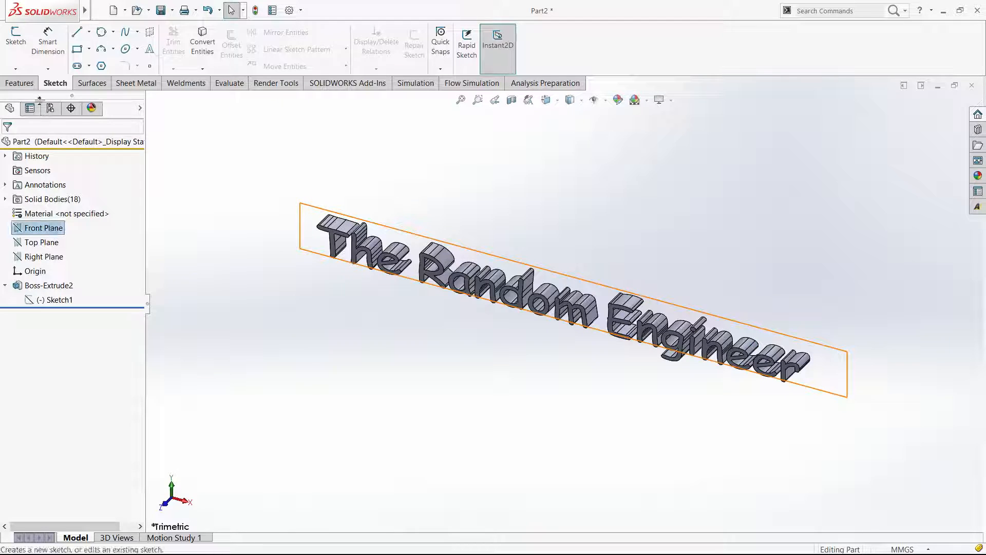
{"action": "left_click", "coordinate": [23, 47]}
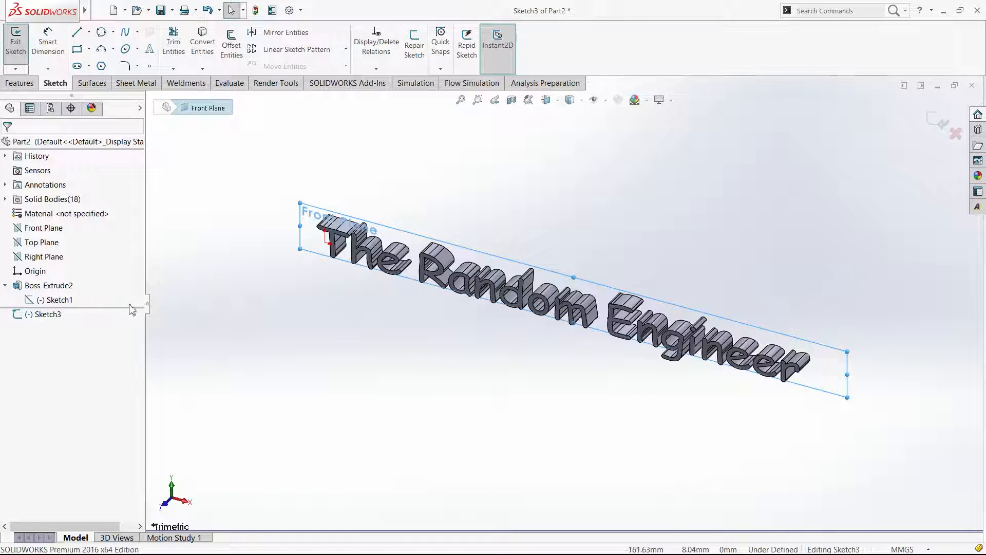
{"action": "left_click", "coordinate": [61, 300]}
{"action": "key", "text": "ctrl+1"}
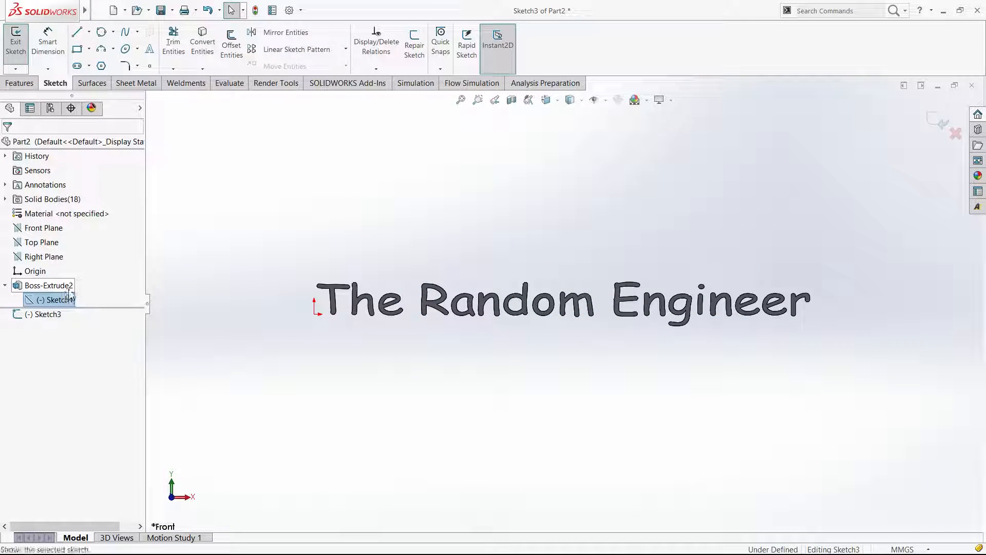
{"action": "left_click", "coordinate": [72, 291]}
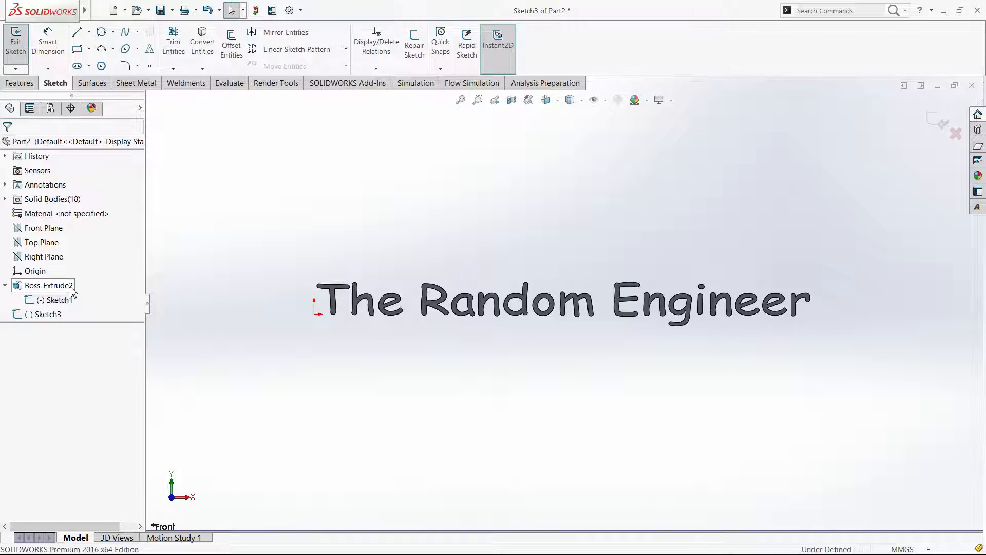
Examine Sketch1's text outline and baseline against the extruded letters at an angle and return to the front view.
{"action": "middle_click_drag", "start_coordinate": [424, 334], "coordinate": [391, 382]}
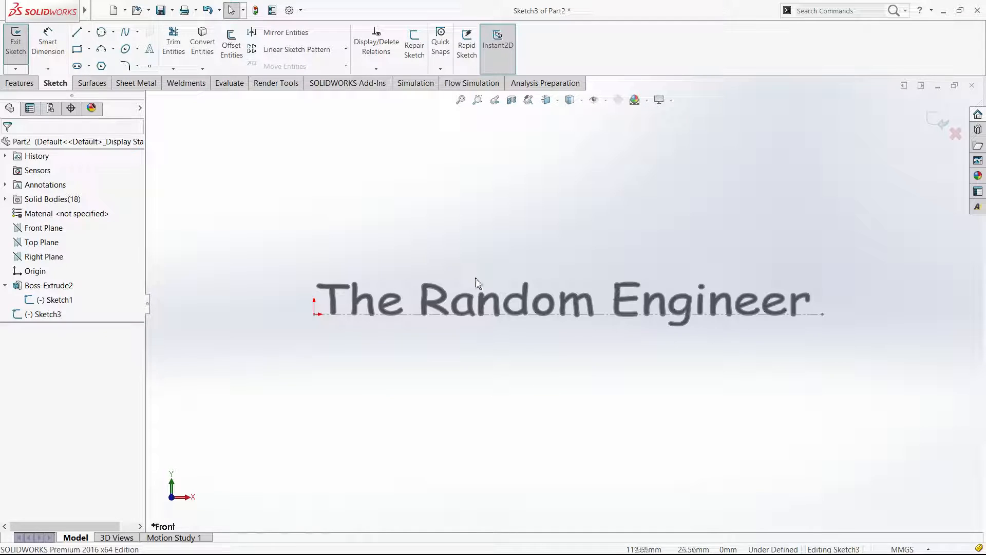
{"action": "middle_click_drag", "start_coordinate": [637, 391], "coordinate": [614, 412]}
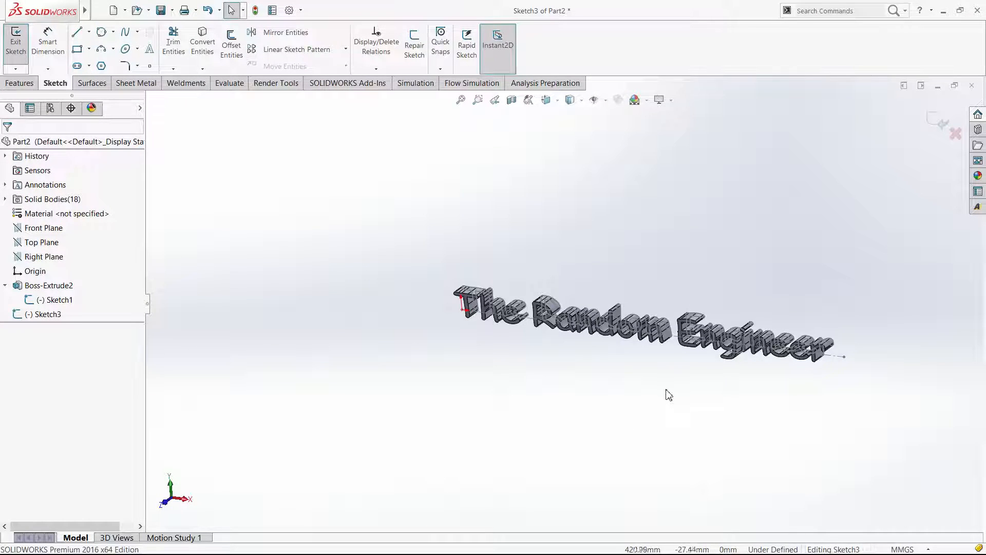
{"action": "scroll", "coordinate": [666, 391], "scroll_direction": "down", "scroll_amount": 5}
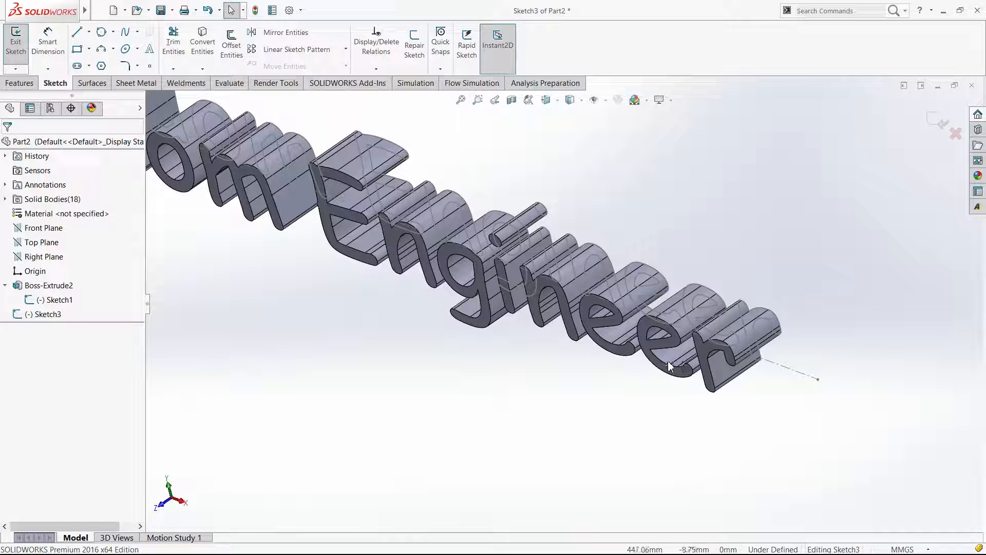
{"action": "scroll", "coordinate": [502, 368], "scroll_direction": "up", "scroll_amount": 4}
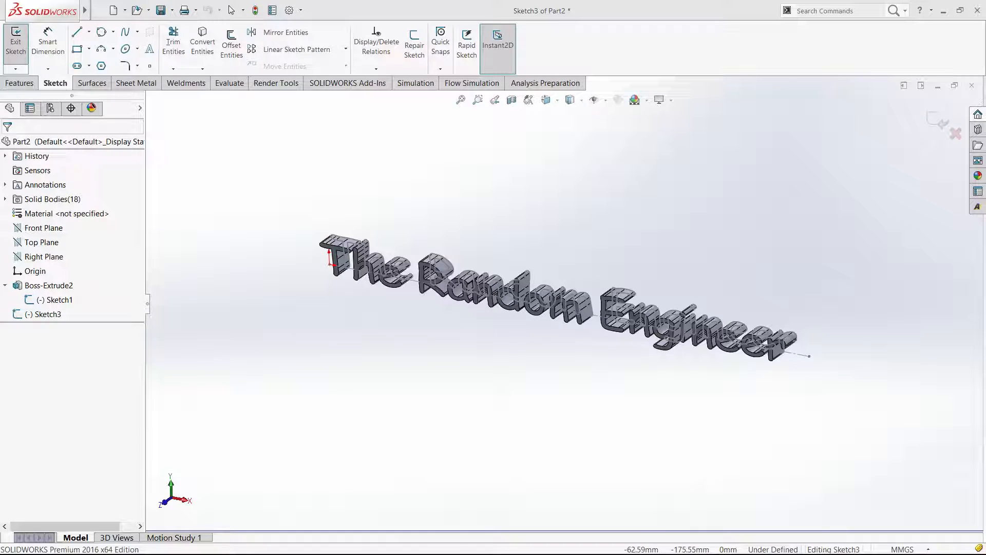
{"action": "key", "text": "space"}
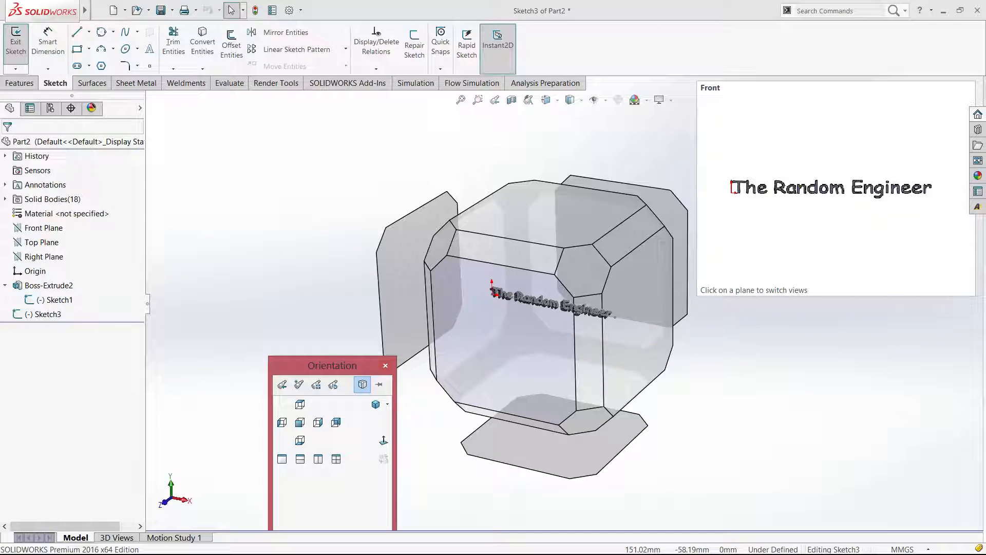
{"action": "left_click", "coordinate": [468, 376]}
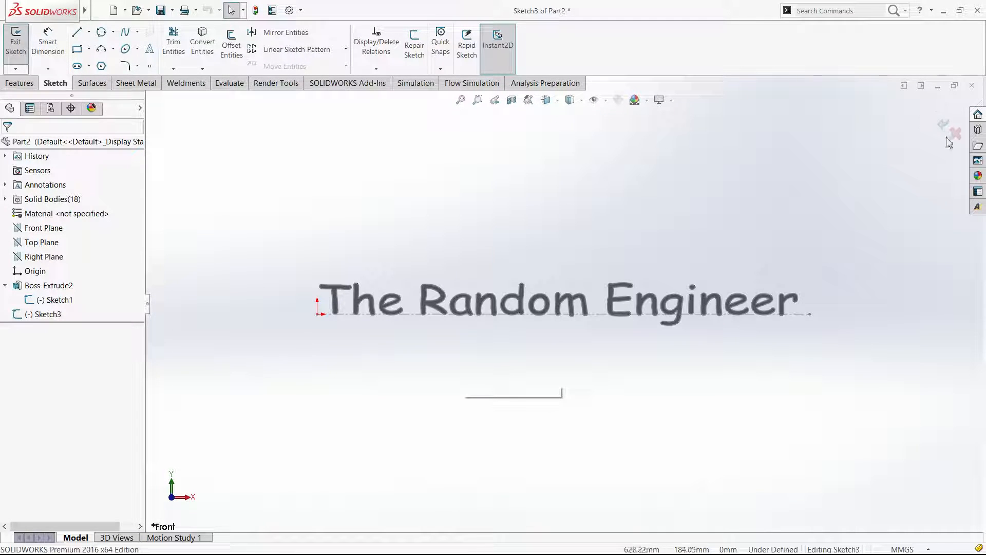
Convert Sketch1's text baseline into the new Front Plane sketch and turn the converted line into construction geometry.
{"action": "left_click", "coordinate": [417, 315]}
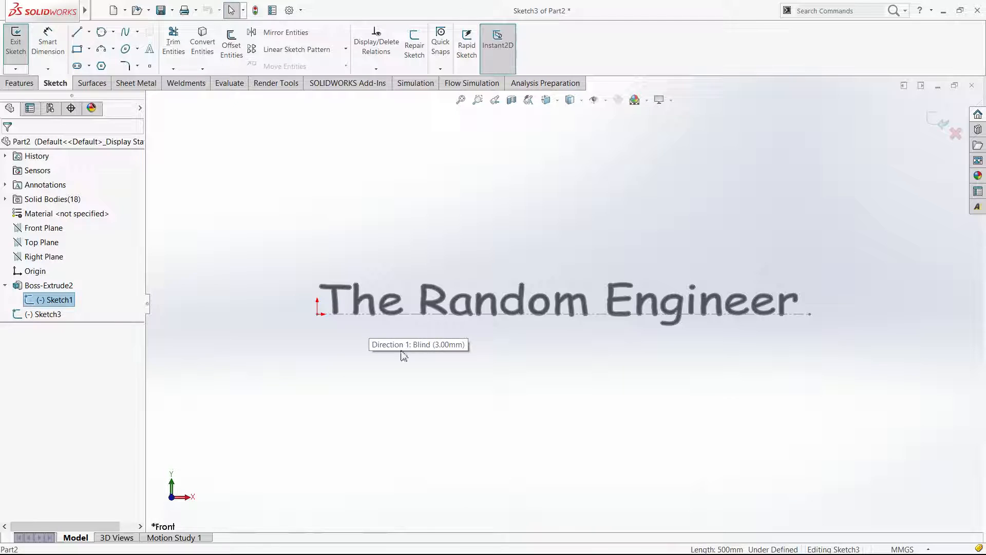
{"action": "left_click", "coordinate": [400, 354]}
{"action": "left_click", "coordinate": [412, 323]}
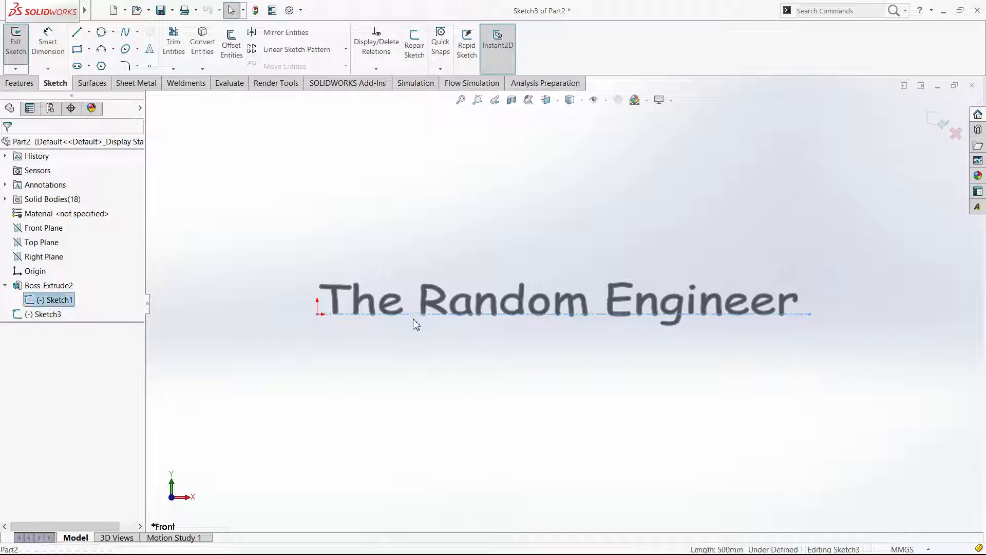
{"action": "middle_click_drag", "start_coordinate": [430, 289], "coordinate": [427, 292]}
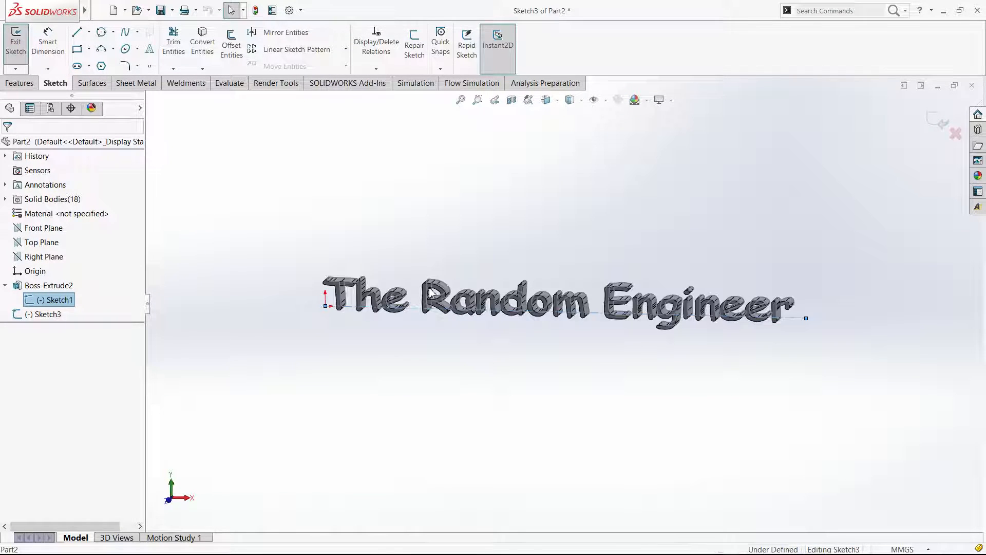
{"action": "left_click", "coordinate": [685, 373]}
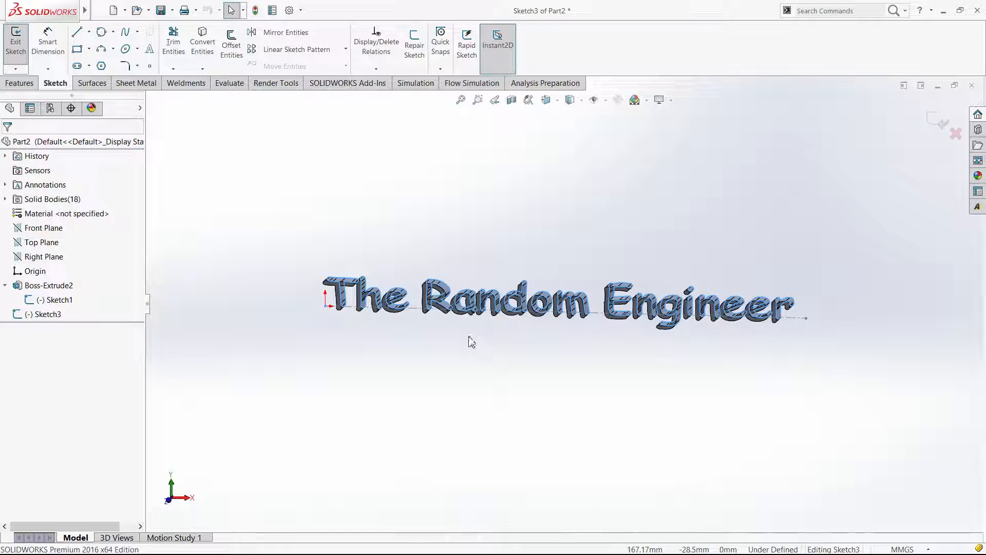
{"action": "key", "text": "ctrl+8"}
{"action": "left_click", "coordinate": [412, 315]}
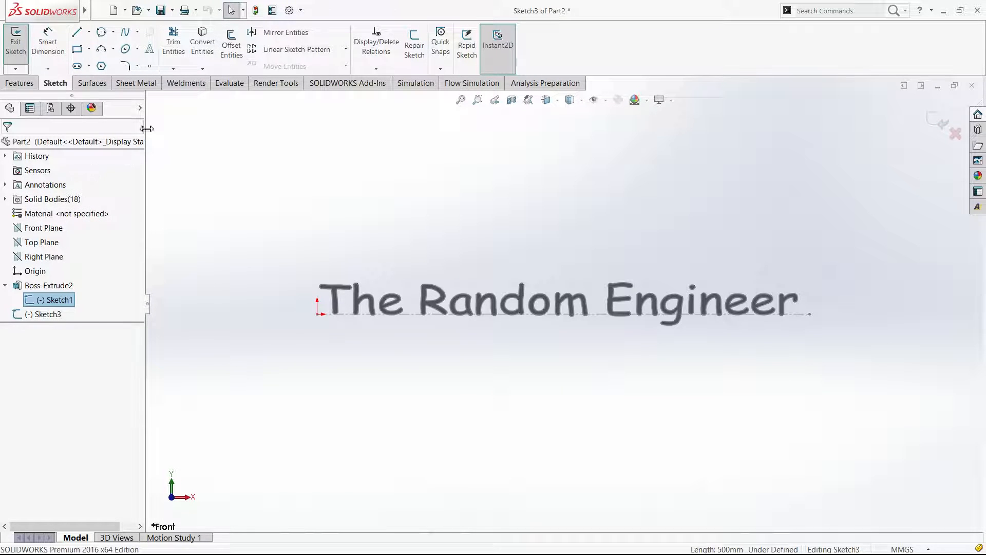
{"action": "left_click", "coordinate": [205, 47]}
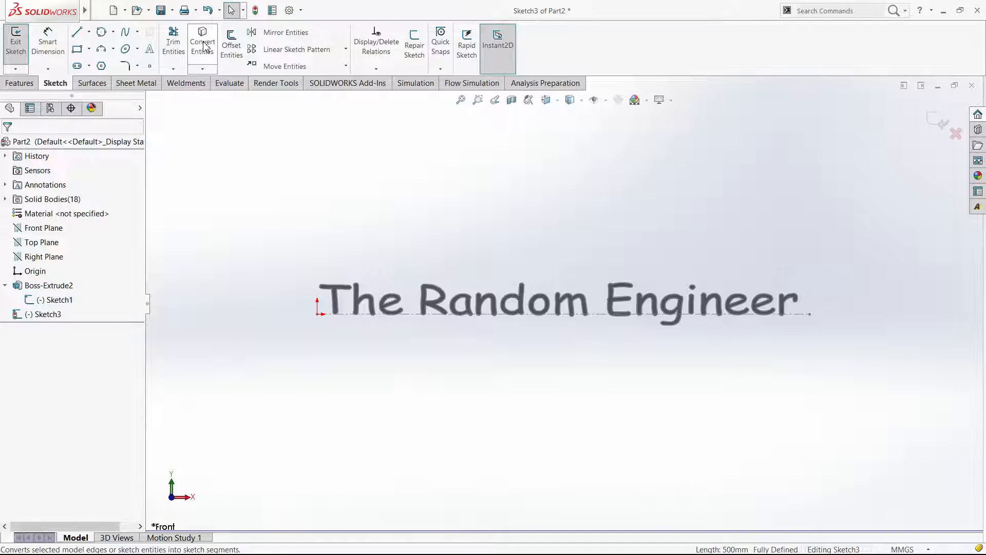
{"action": "left_click", "coordinate": [596, 315]}
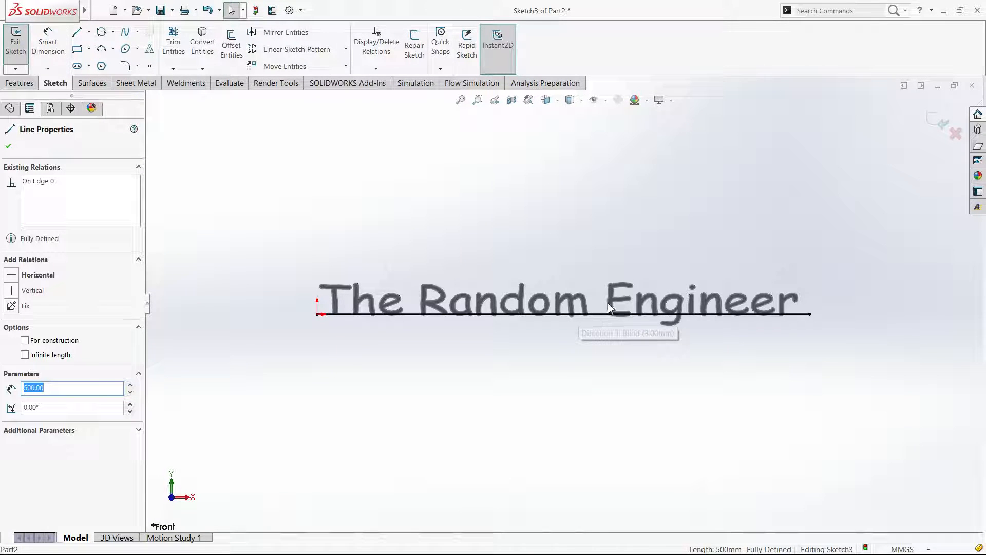
{"action": "left_click", "coordinate": [633, 293]}
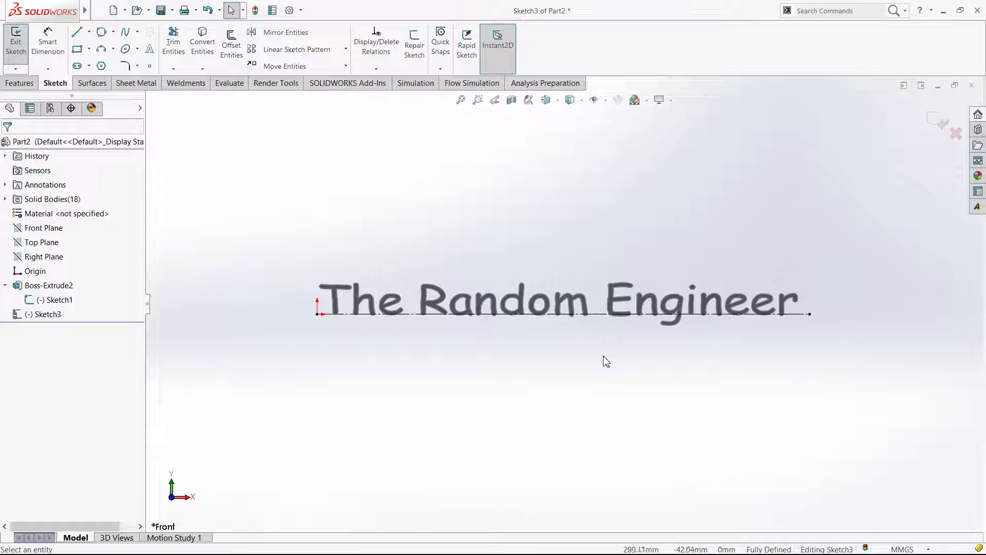
Try an ellipse around the text, centred on the baseline's midpoint and reaching the baseline's end.
{"action": "left_click", "coordinate": [128, 52]}
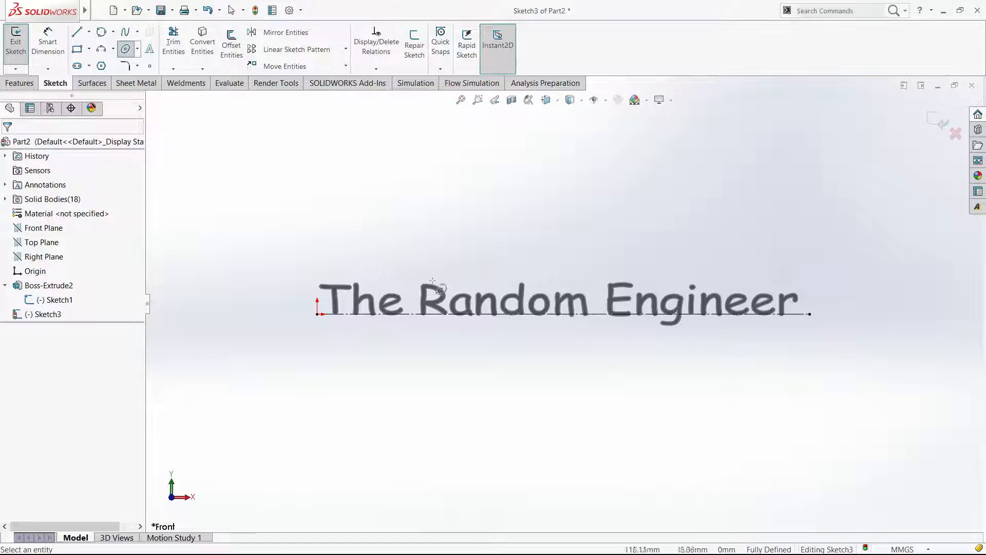
{"action": "left_click", "coordinate": [564, 314]}
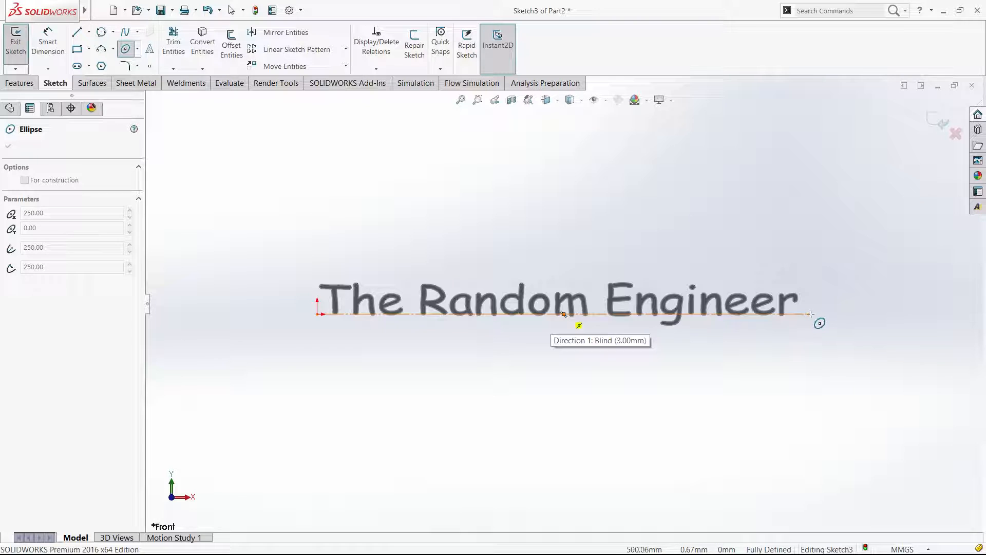
{"action": "left_click", "coordinate": [810, 314]}
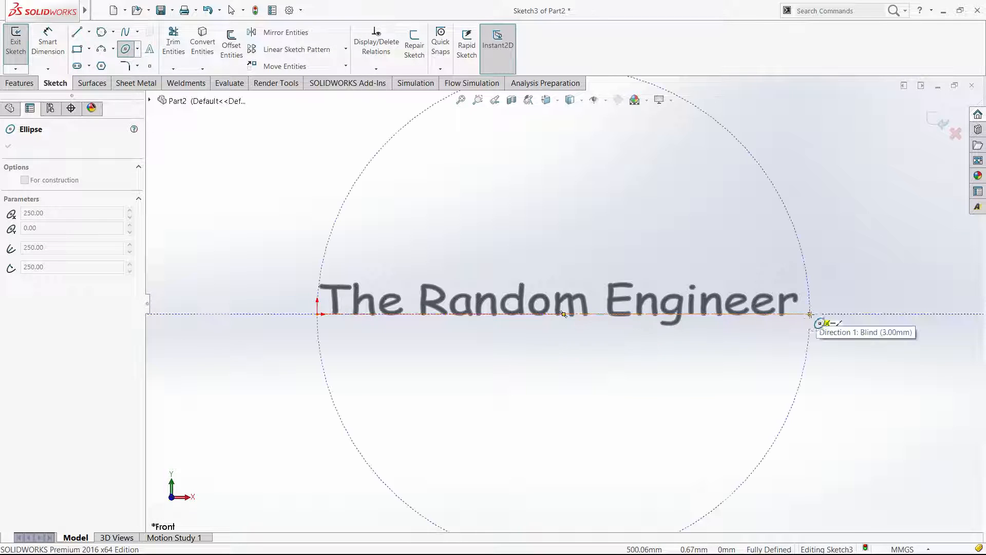
{"action": "left_click", "coordinate": [702, 381]}
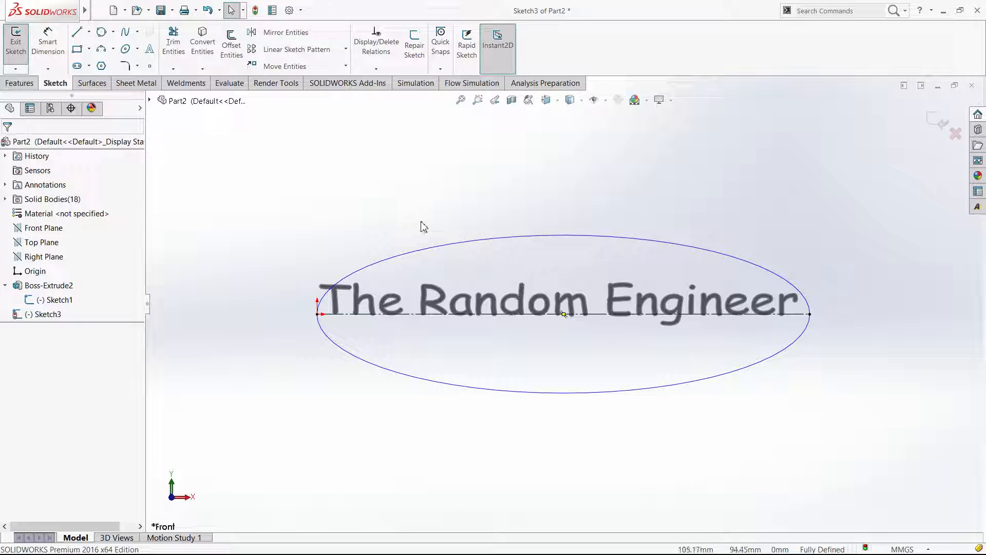
Draw an ellipse from the construction line's midpoint to its end, with radii of 250 mm and about 71 mm.
{"action": "left_click", "coordinate": [123, 50]}
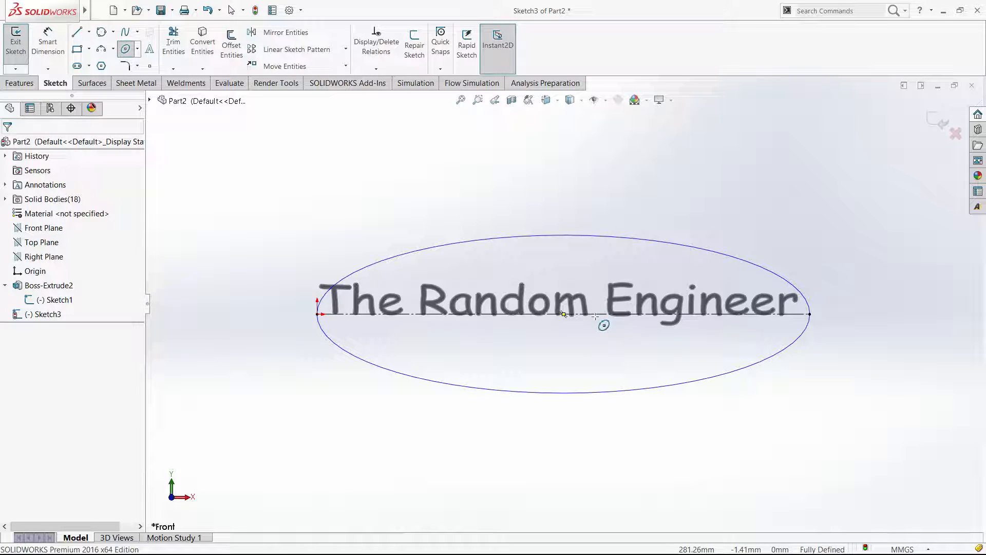
{"action": "left_click", "coordinate": [564, 313]}
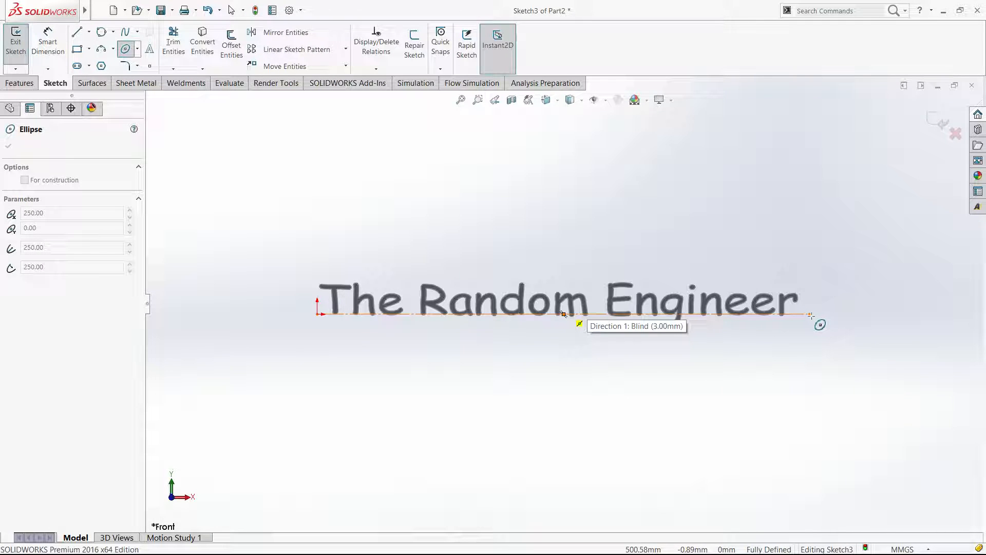
{"action": "left_click", "coordinate": [817, 315]}
{"action": "left_click", "coordinate": [624, 383]}
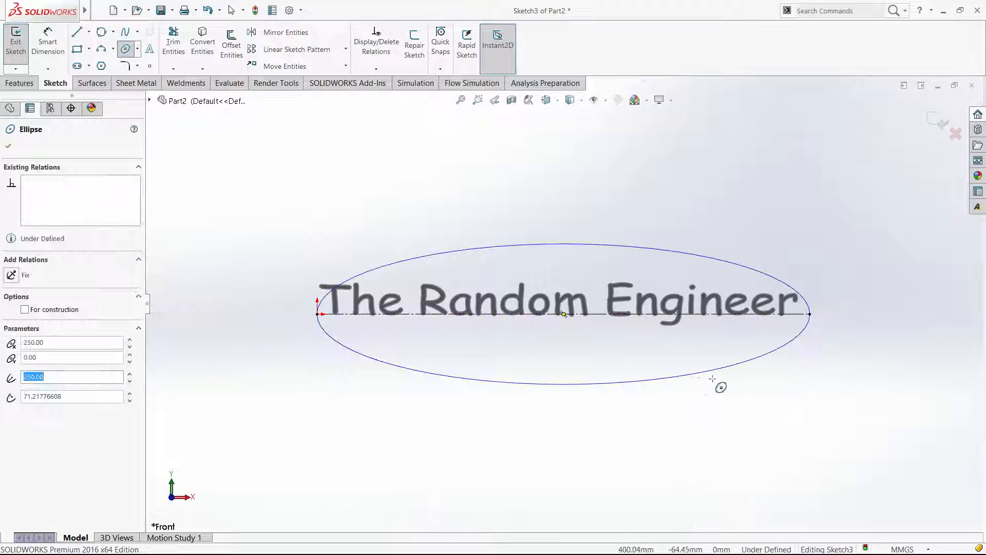
{"action": "key", "text": "Escape"}
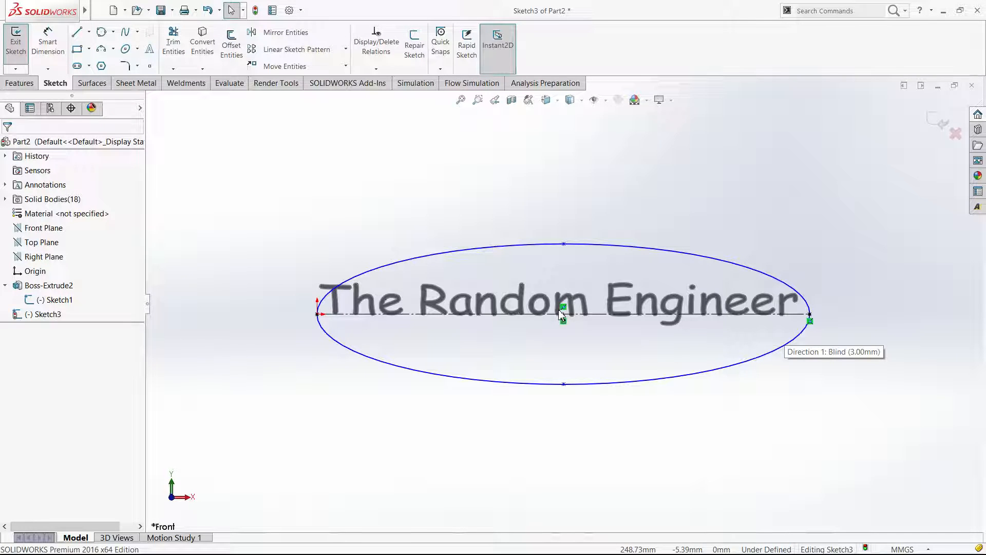
Raise the ellipse's top point to about 93 mm above the text baseline.
{"action": "scroll", "coordinate": [561, 315], "scroll_direction": "down", "scroll_amount": 3}
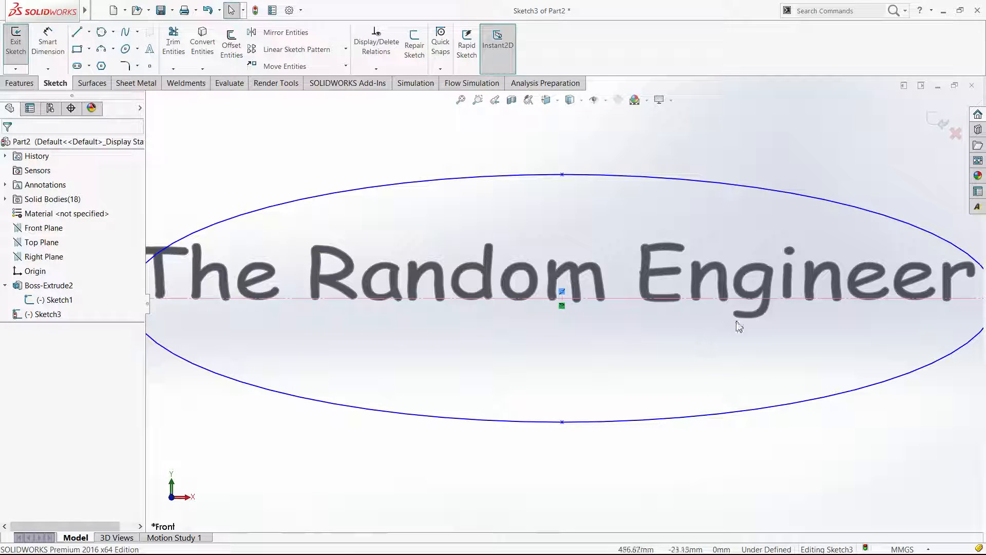
{"action": "scroll", "coordinate": [772, 309], "scroll_direction": "up", "scroll_amount": 5}
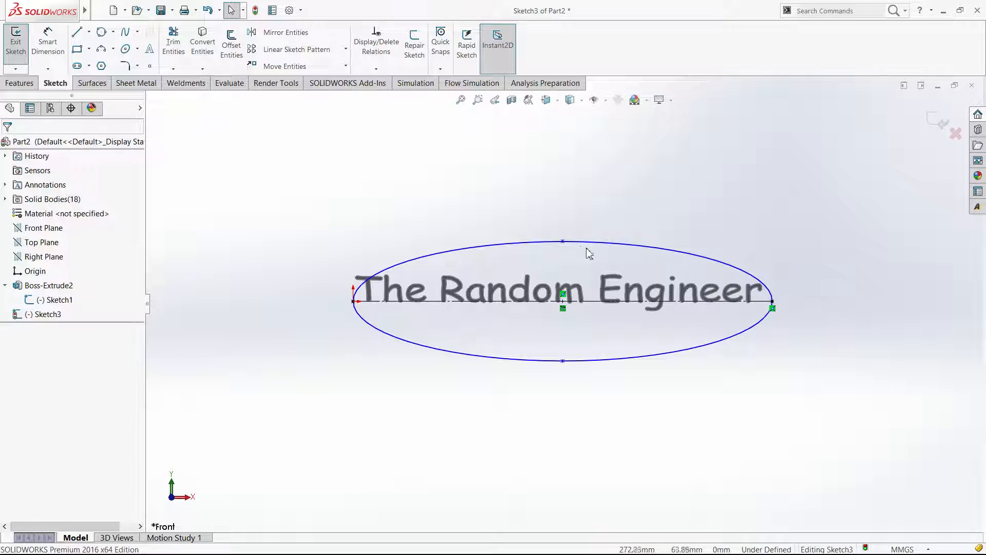
{"action": "left_click", "coordinate": [563, 241]}
{"action": "left_click_drag", "start_coordinate": [575, 285], "coordinate": [568, 223]}
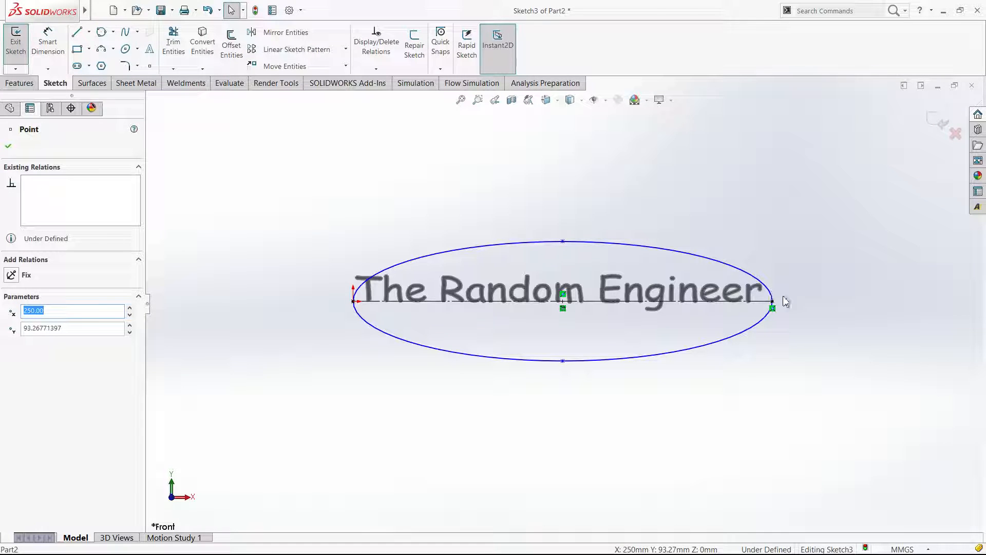
{"action": "left_click", "coordinate": [792, 307]}
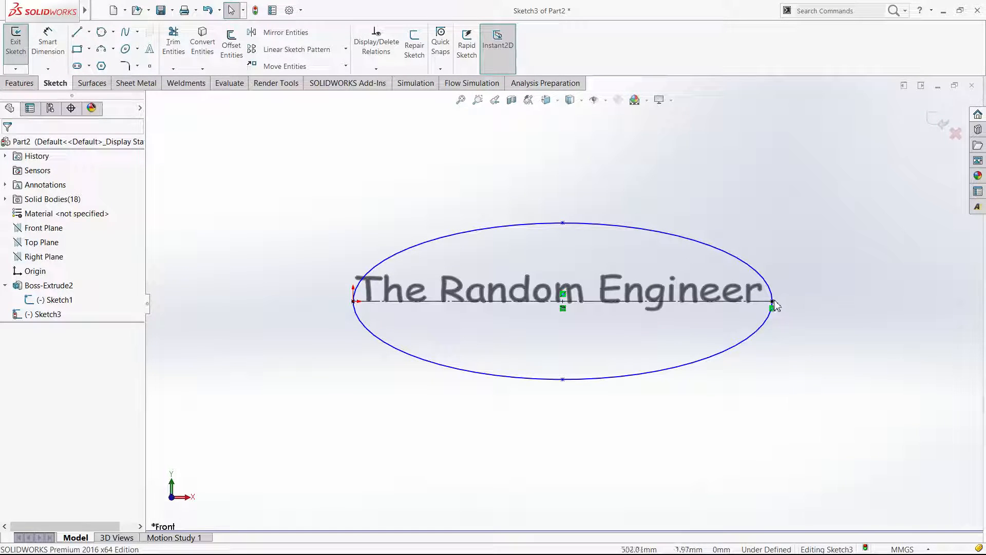
Widen the ellipse and its construction line beyond both ends of the text by moving their end points.
{"action": "left_click", "coordinate": [774, 304]}
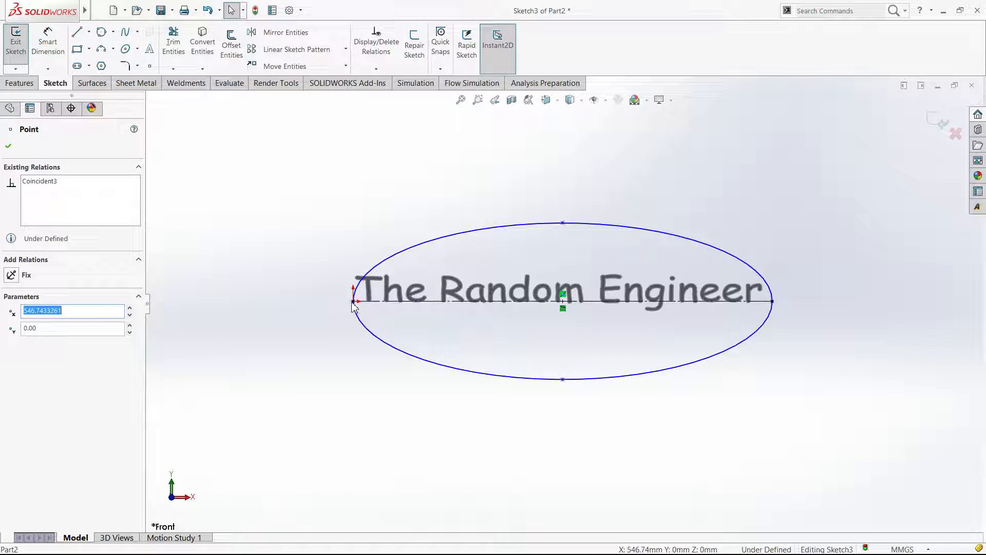
{"action": "left_click_drag", "start_coordinate": [352, 302], "coordinate": [320, 311]}
{"action": "left_click", "coordinate": [509, 431]}
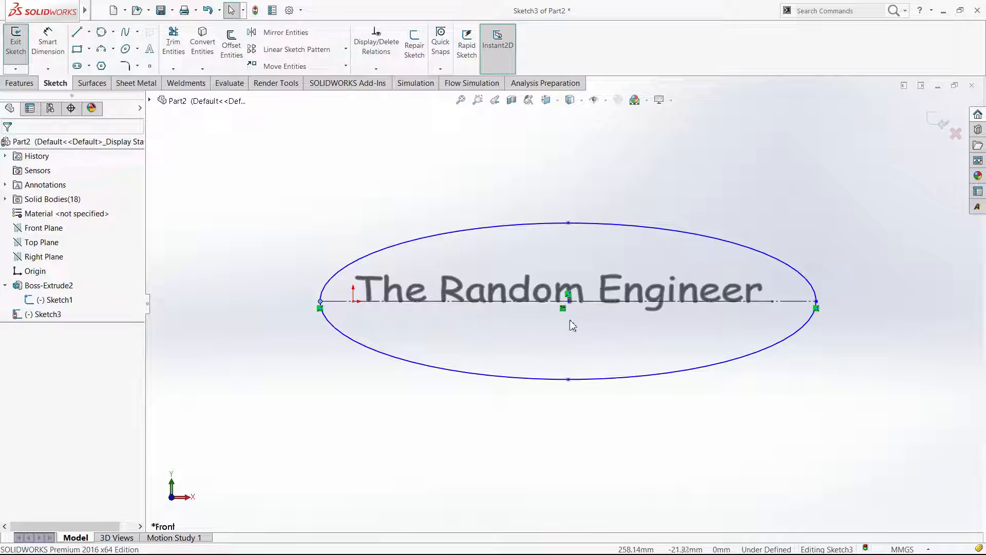
{"action": "left_click", "coordinate": [568, 300]}
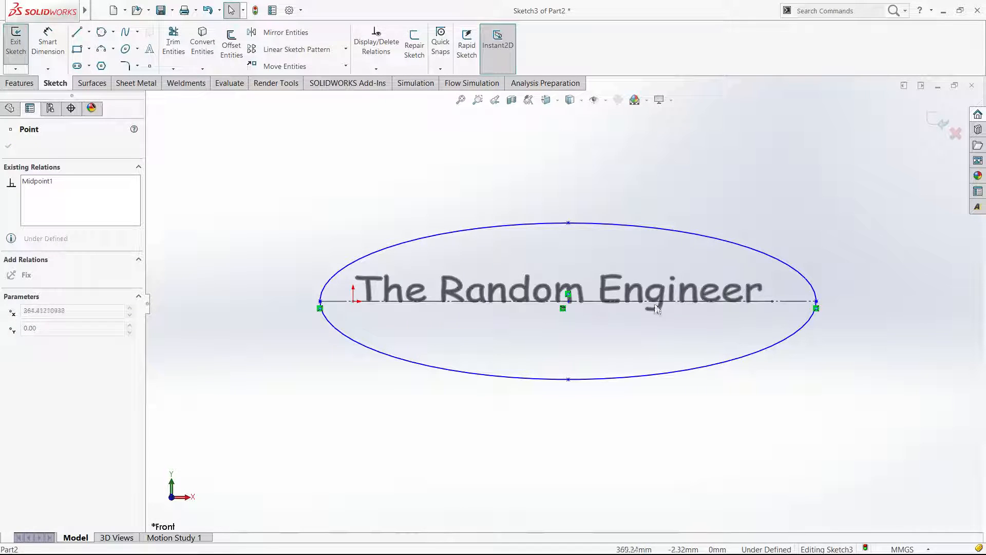
{"action": "left_click_drag", "start_coordinate": [819, 302], "coordinate": [819, 286]}
{"action": "left_click", "coordinate": [827, 285]}
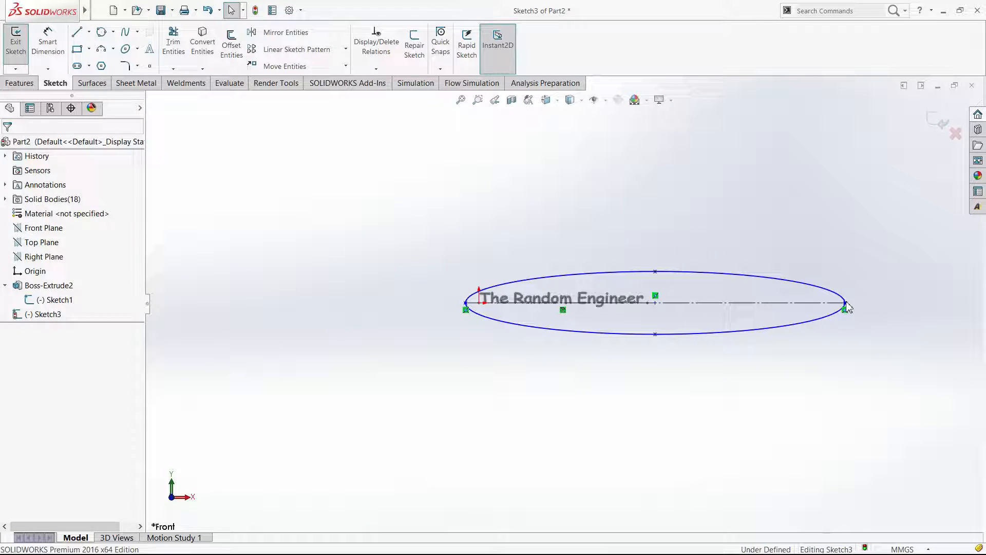
Narrow the ellipse from its right end and move it with its construction line past the end of the text.
{"action": "left_click_drag", "start_coordinate": [845, 303], "coordinate": [697, 307]}
{"action": "left_click", "coordinate": [617, 268]}
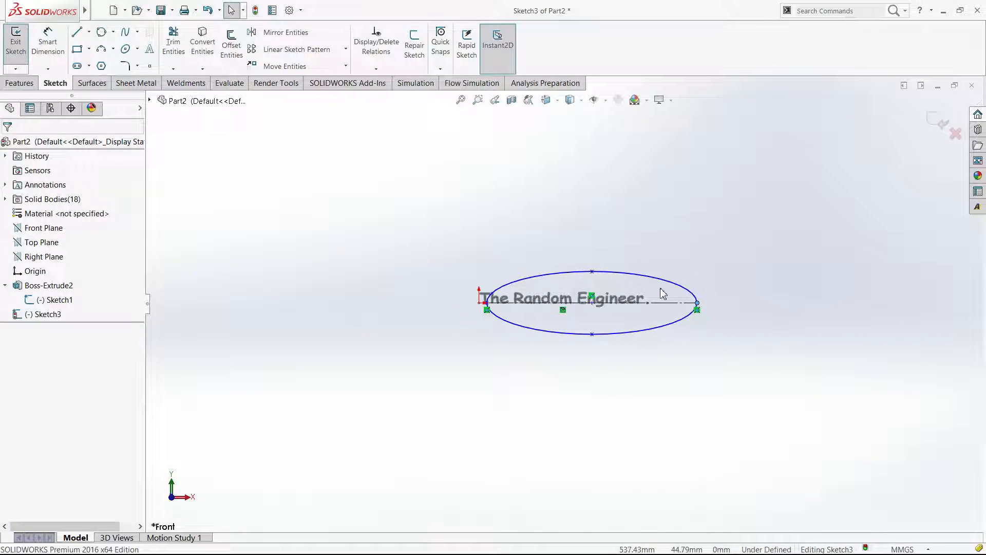
{"action": "left_click", "coordinate": [668, 283]}
{"action": "left_click_drag", "start_coordinate": [836, 318], "coordinate": [871, 321]}
{"action": "left_click", "coordinate": [749, 384]}
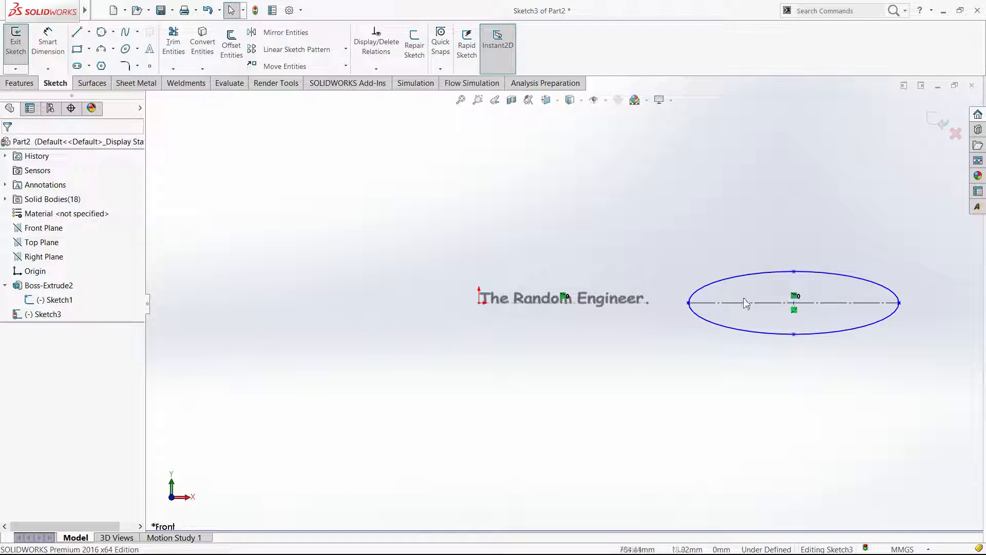
Shorten the construction line inside the ellipse and move the ellipse by its centre point below the line.
{"action": "left_click", "coordinate": [689, 303]}
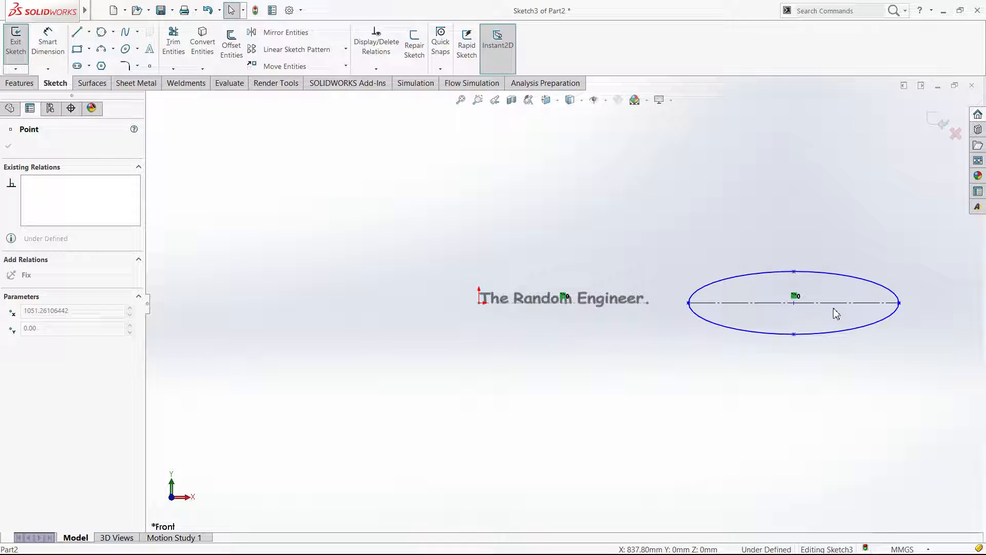
{"action": "left_click_drag", "start_coordinate": [834, 309], "coordinate": [833, 310]}
{"action": "left_click", "coordinate": [858, 366]}
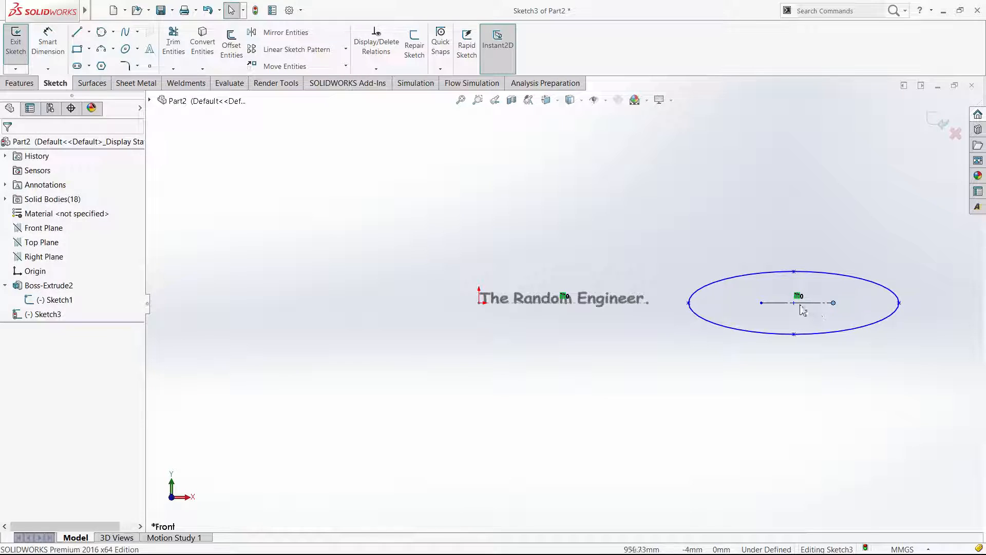
{"action": "left_click", "coordinate": [795, 336]}
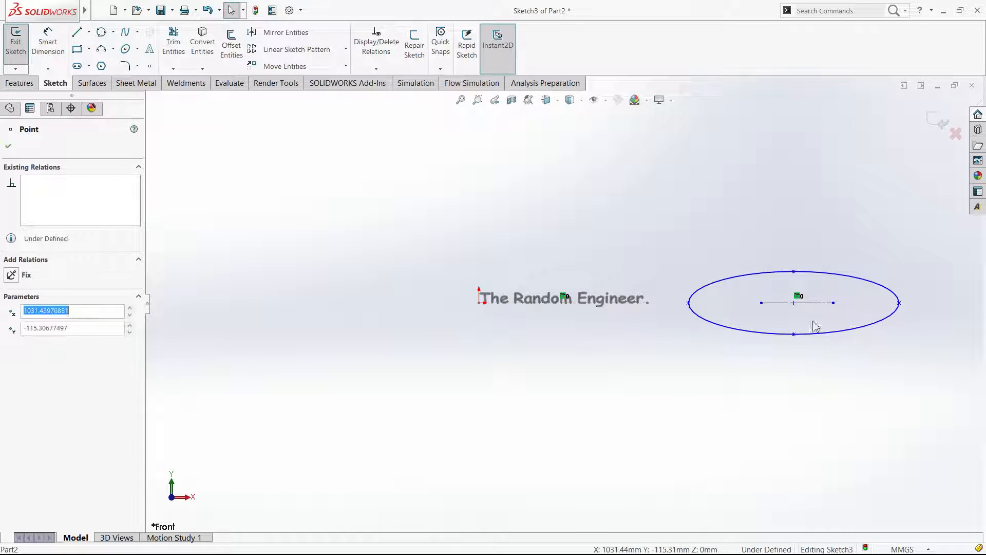
{"action": "left_click_drag", "start_coordinate": [794, 303], "coordinate": [829, 389]}
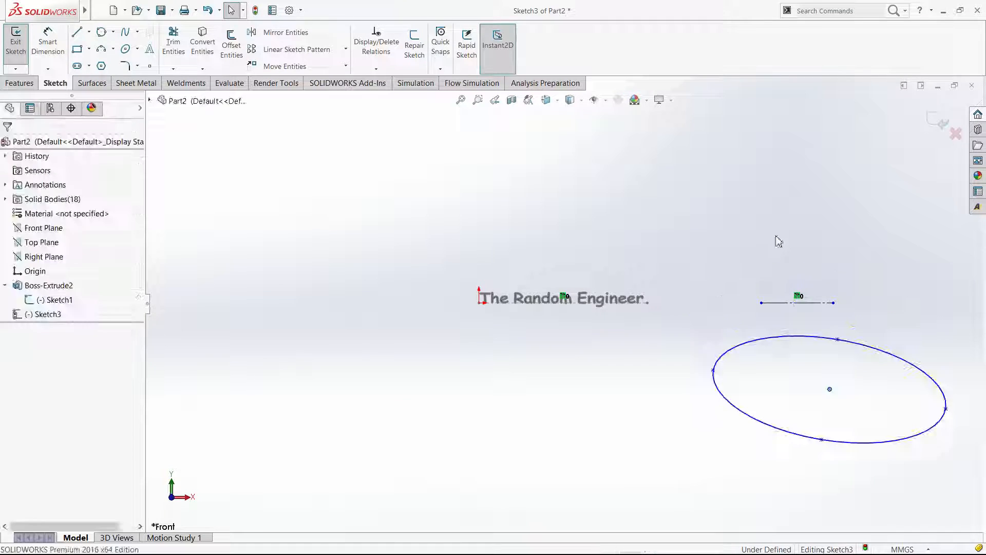
Place the construction line's ends back on the origin and on the far end of Sketch1's text baseline.
{"action": "left_click", "coordinate": [762, 303]}
{"action": "mouse_move", "coordinate": [589, 297]}
{"action": "left_mouse_down"}
{"action": "mouse_move", "coordinate": [478, 298]}
{"action": "mouse_move", "coordinate": [481, 316]}
{"action": "mouse_move", "coordinate": [757, 319]}
{"action": "left_mouse_up"}
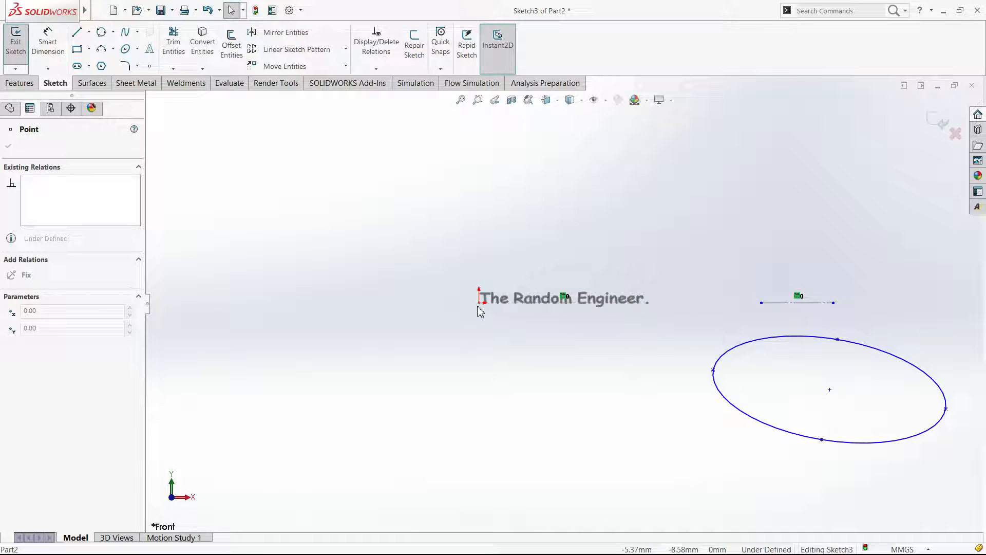
{"action": "left_click_drag", "start_coordinate": [477, 307], "coordinate": [478, 305]}
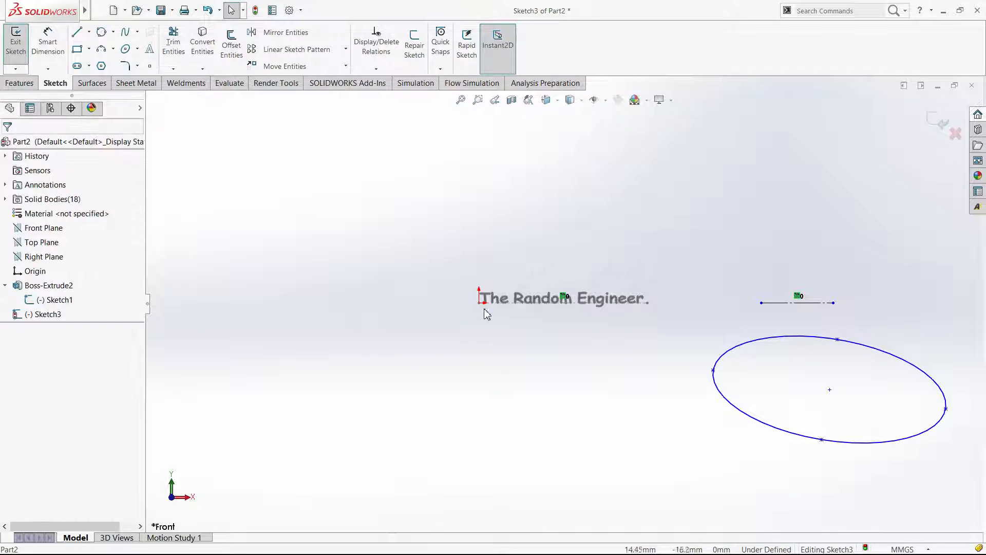
{"action": "left_click", "coordinate": [479, 303]}
{"action": "left_click", "coordinate": [271, 314]}
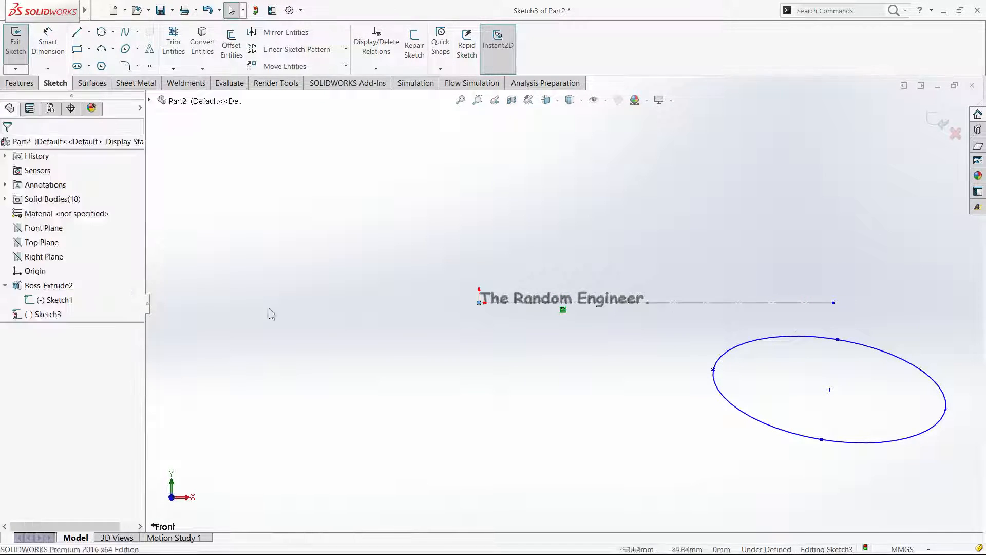
{"action": "left_click", "coordinate": [836, 307]}
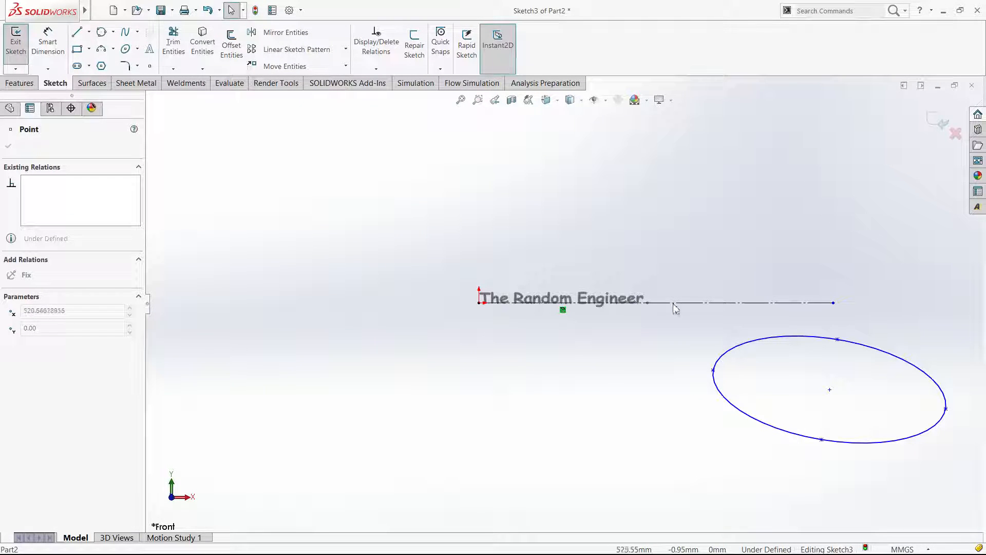
{"action": "left_click", "coordinate": [647, 304]}
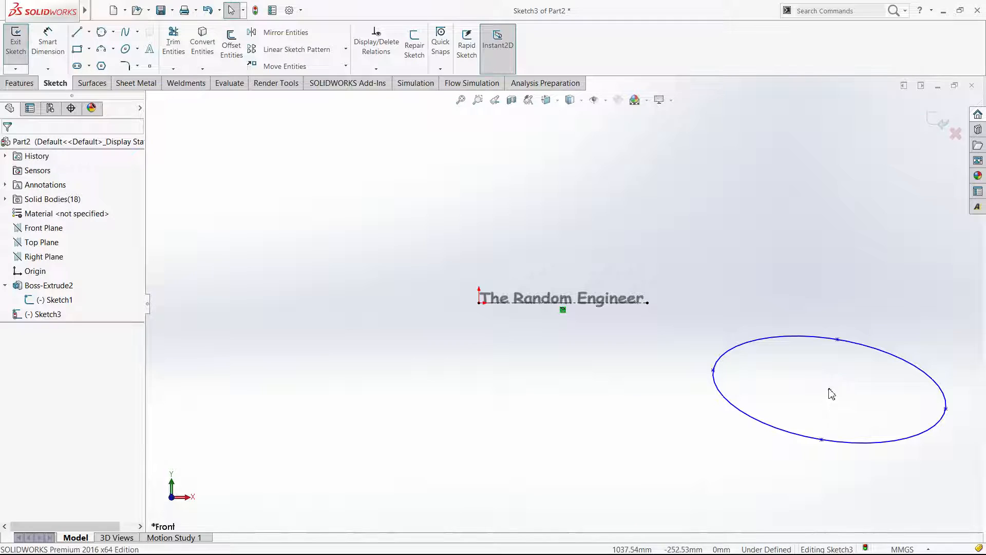
Place the ellipse's centre point on the midpoint of the construction line under the text.
{"action": "left_click", "coordinate": [830, 391]}
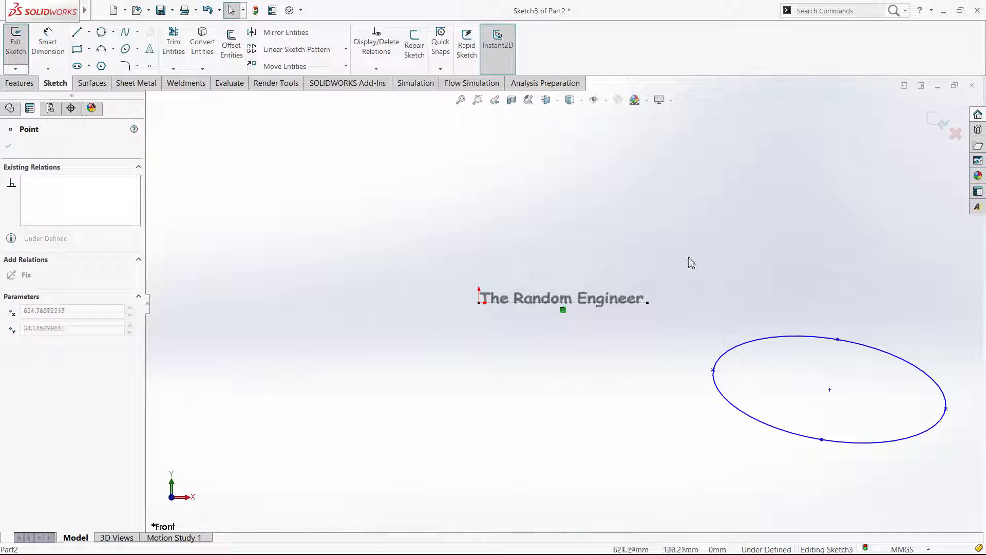
{"action": "left_click", "coordinate": [563, 310]}
{"action": "key", "text": "Escape"}
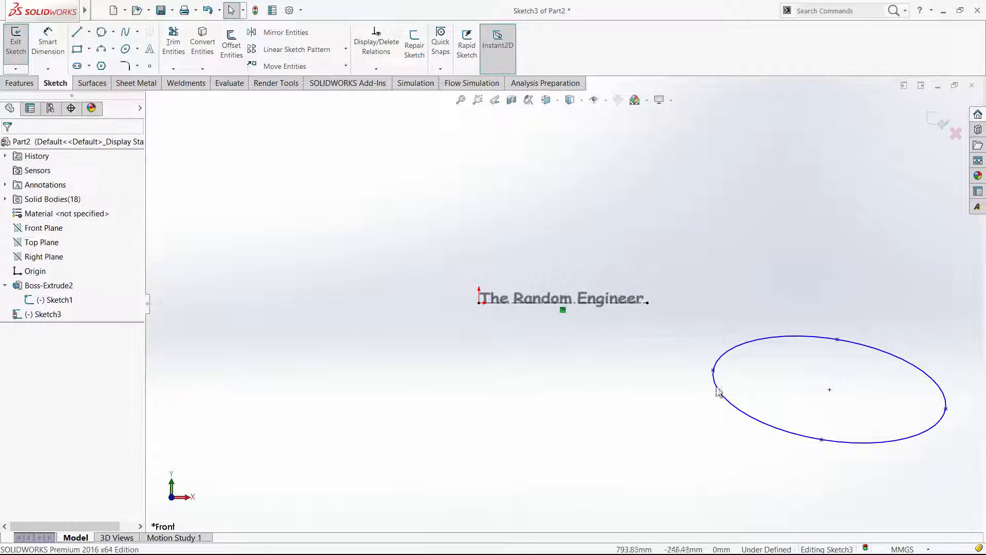
Add a horizontal relation between the two end points of the ellipse's long axis and the origin.
{"action": "left_click_drag", "start_coordinate": [712, 370], "coordinate": [713, 370]}
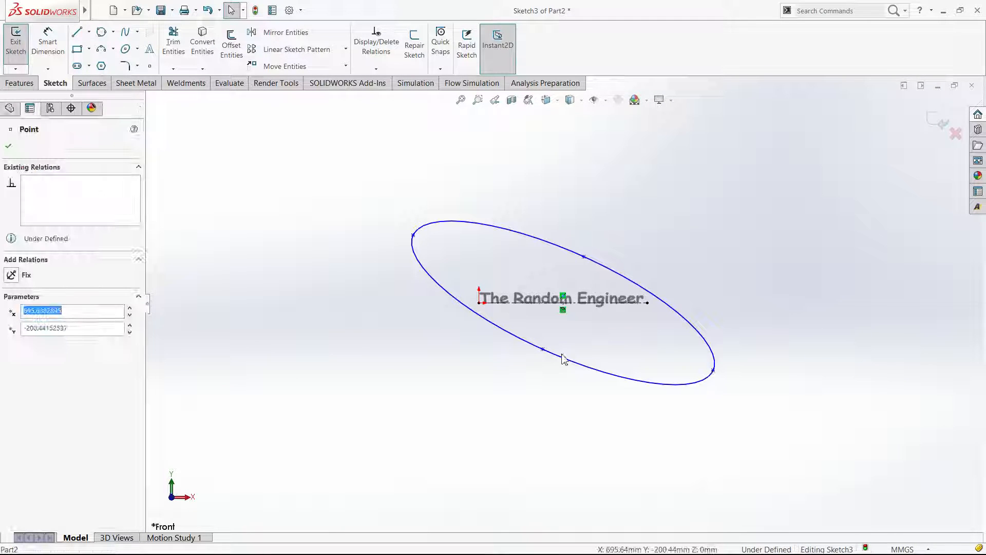
{"action": "left_click", "coordinate": [479, 302], "text": "ctrl"}
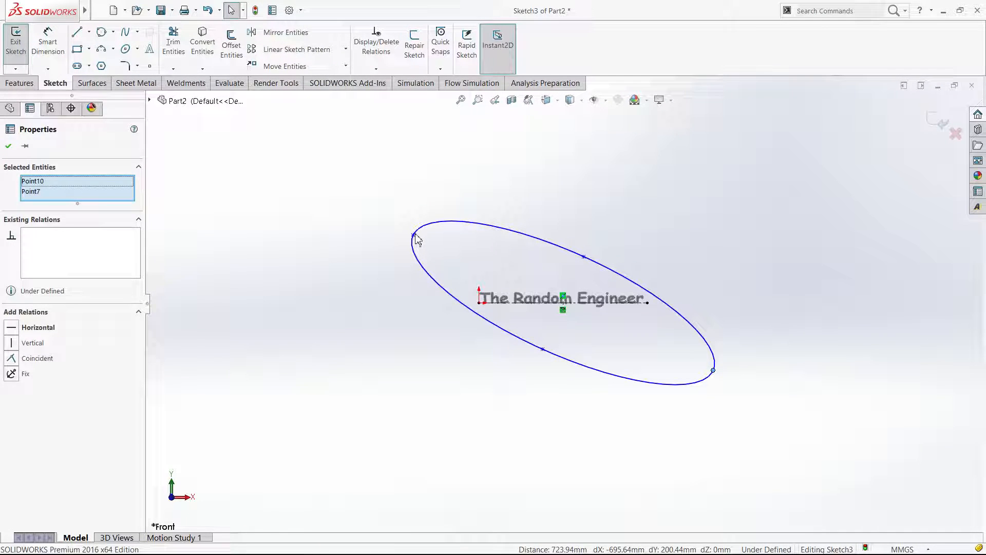
{"action": "left_click", "coordinate": [414, 235], "text": "ctrl"}
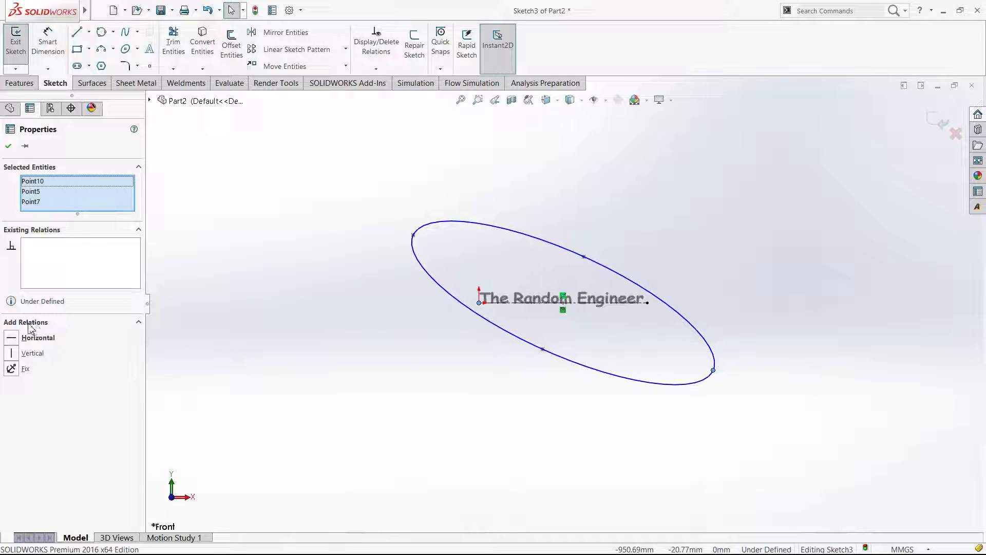
{"action": "left_click", "coordinate": [36, 338]}
{"action": "left_click", "coordinate": [214, 347]}
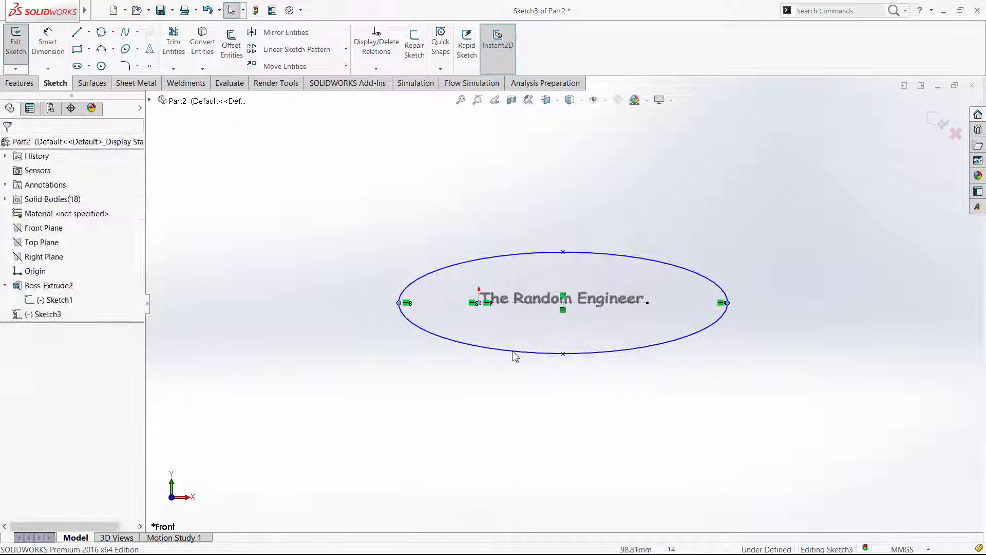
Add a vertical relation between the ellipse's upper and lower axis points and its centre point.
{"action": "left_click", "coordinate": [563, 354]}
{"action": "left_click", "coordinate": [564, 254], "text": "ctrl"}
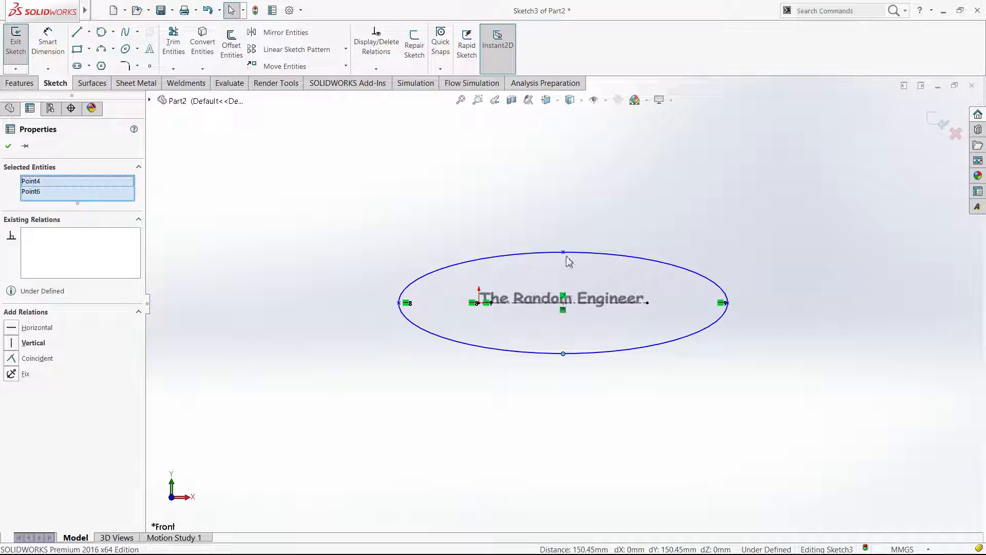
{"action": "left_click", "coordinate": [565, 254], "text": "ctrl"}
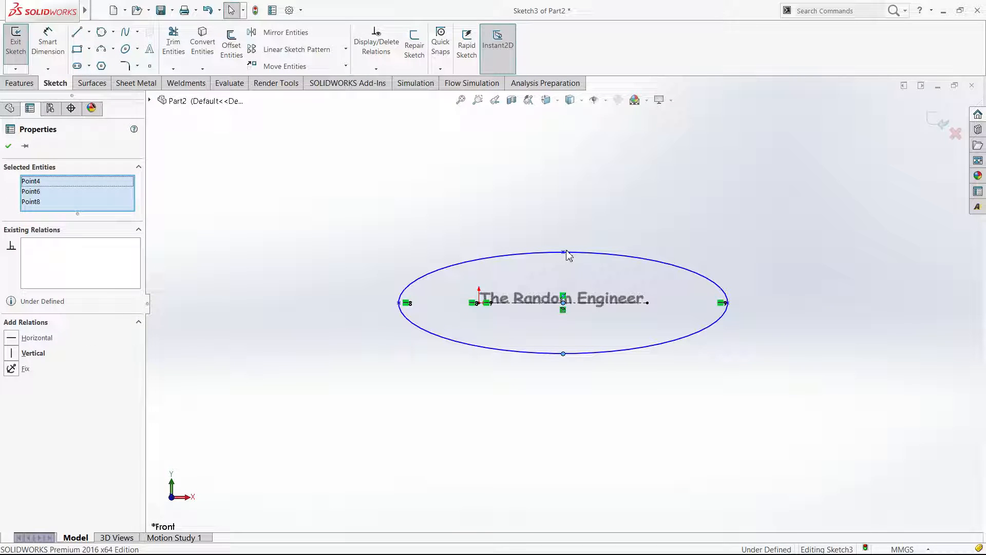
{"action": "left_click", "coordinate": [608, 208]}
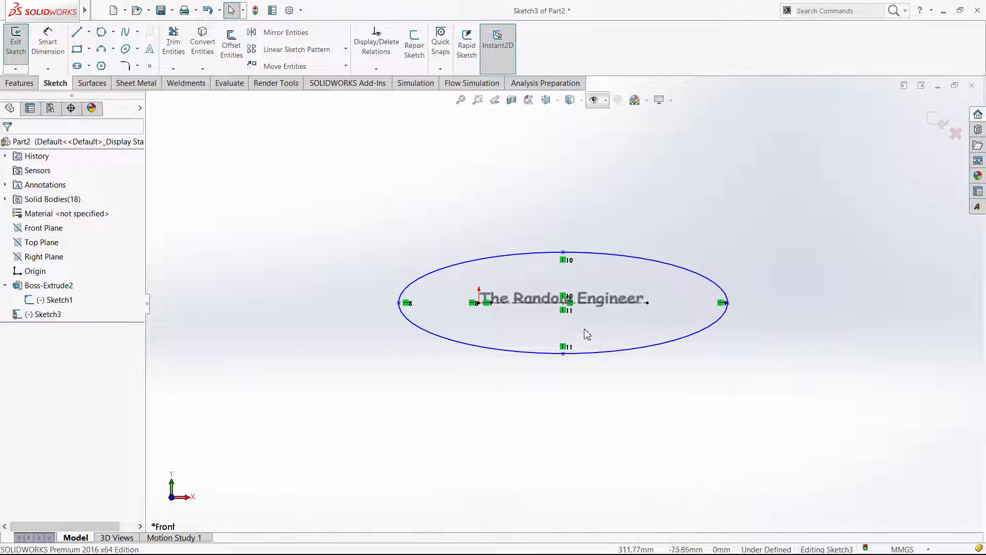
Dimension the horizontal distance between the origin and the ellipse's nearest long-axis end point as 30 mm.
{"action": "left_click", "coordinate": [576, 304]}
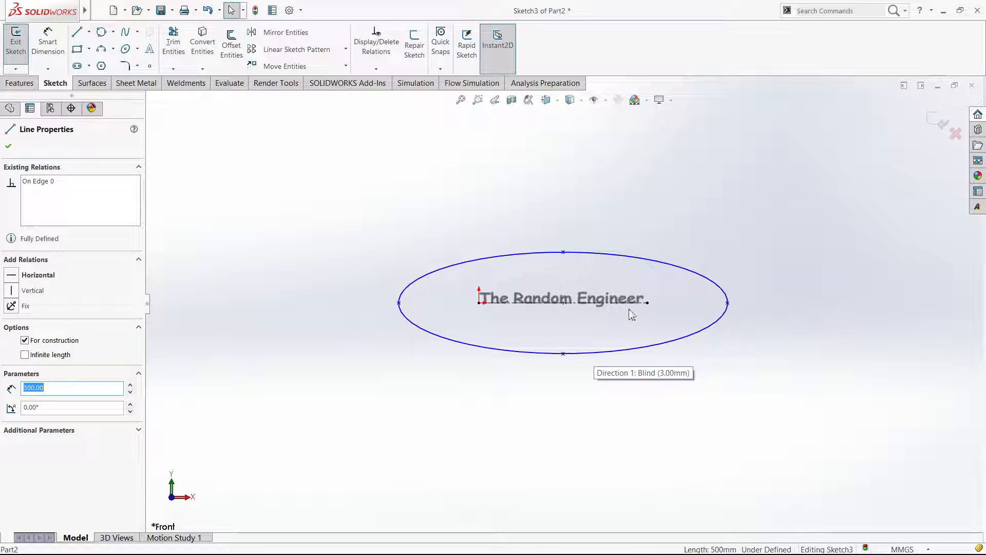
{"action": "left_click", "coordinate": [667, 383]}
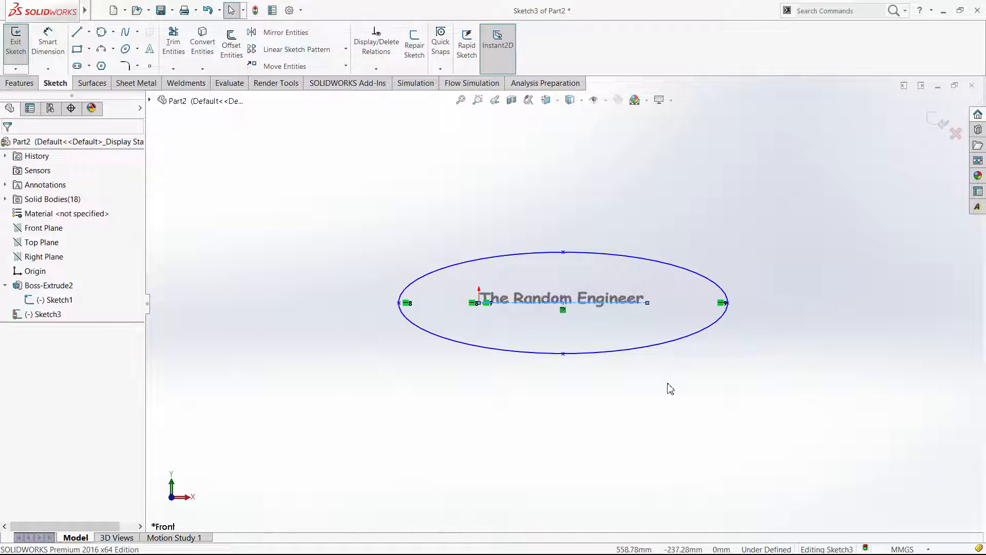
{"action": "right_click_drag", "start_coordinate": [673, 385], "coordinate": [668, 349]}
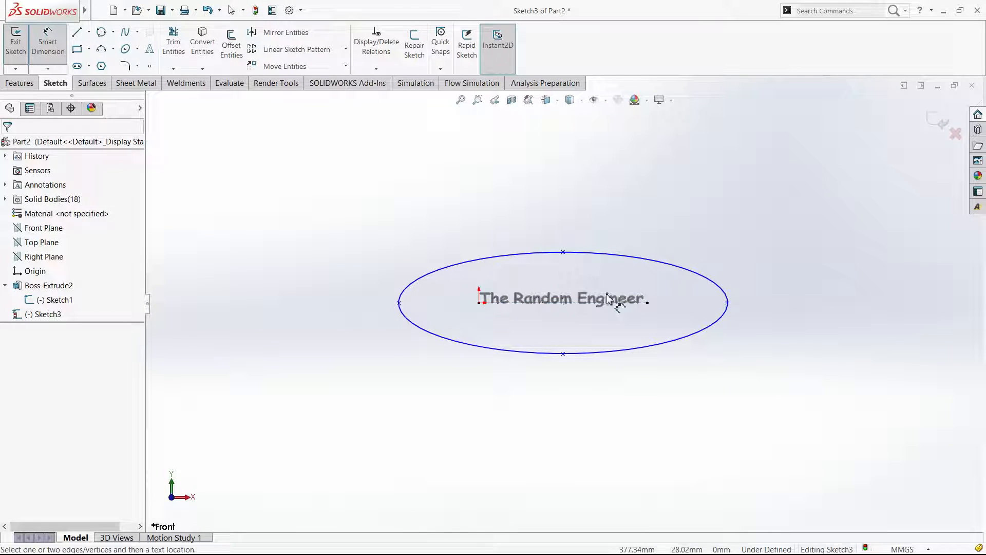
{"action": "left_click", "coordinate": [479, 303]}
{"action": "left_click", "coordinate": [400, 305]}
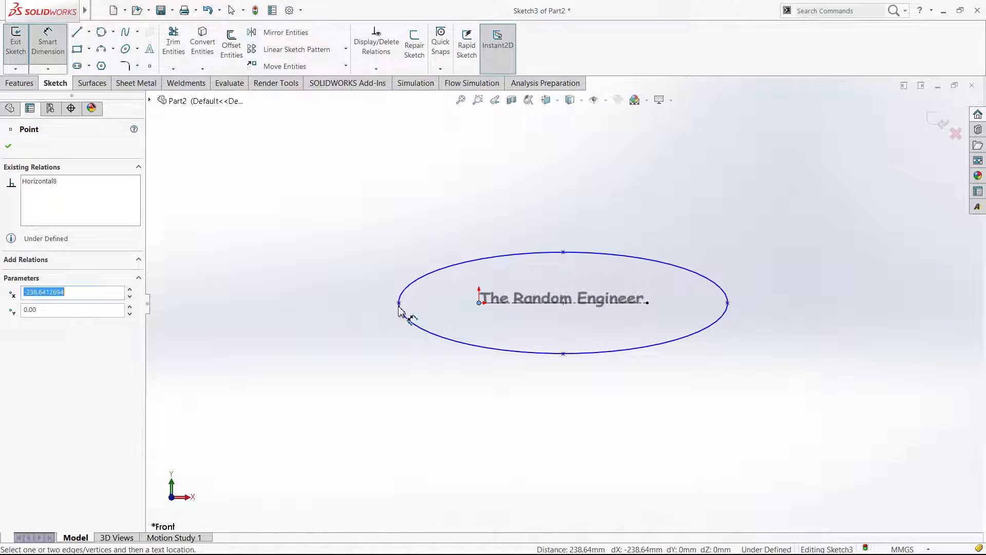
{"action": "left_click", "coordinate": [446, 362]}
{"action": "type", "text": "30"}
{"action": "key", "text": "Return"}
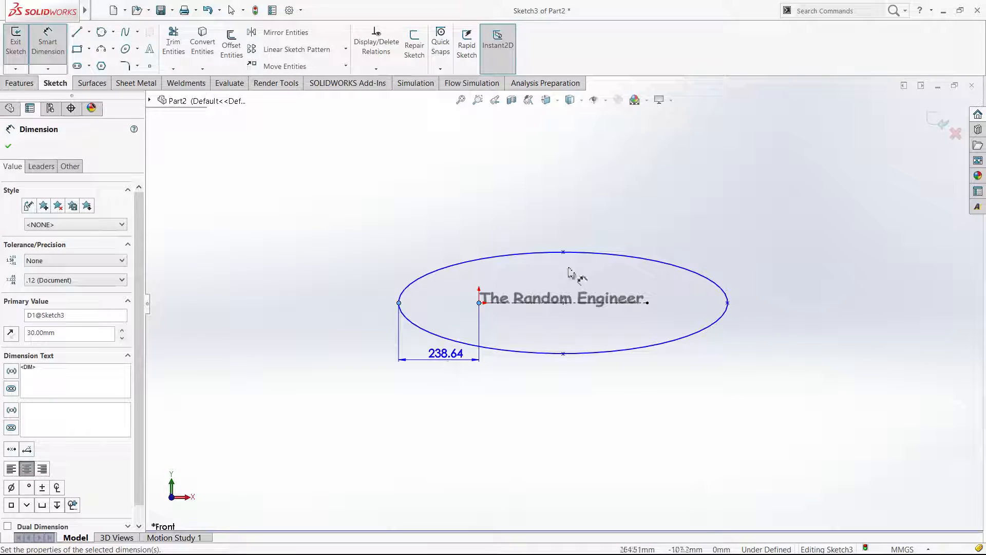
Dimension the ellipse's height from its upper axis point.
{"action": "left_click", "coordinate": [564, 254]}
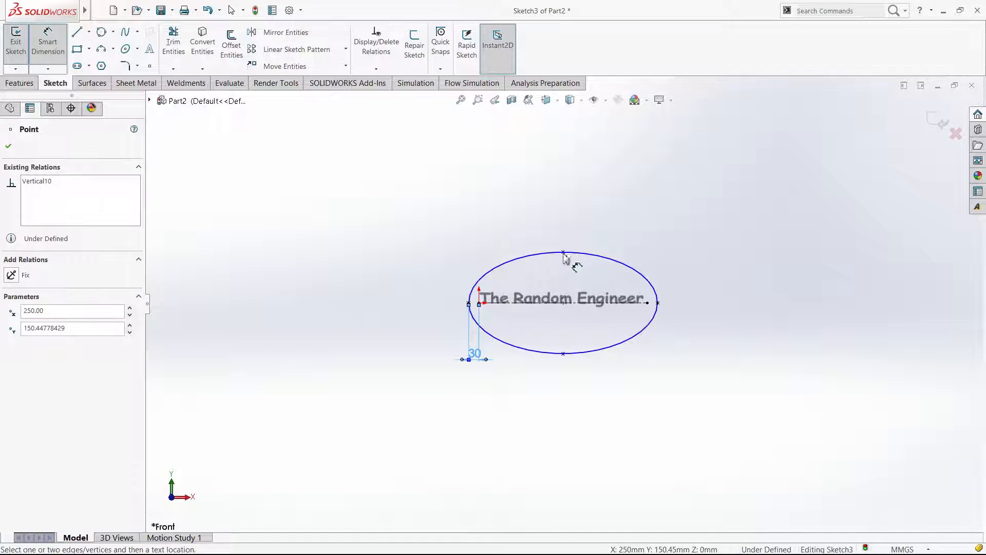
Dimension the vertical distance from the ellipse's center to its top point as 150 mm.
{"action": "left_click", "coordinate": [563, 303]}
{"action": "left_click", "coordinate": [723, 277]}
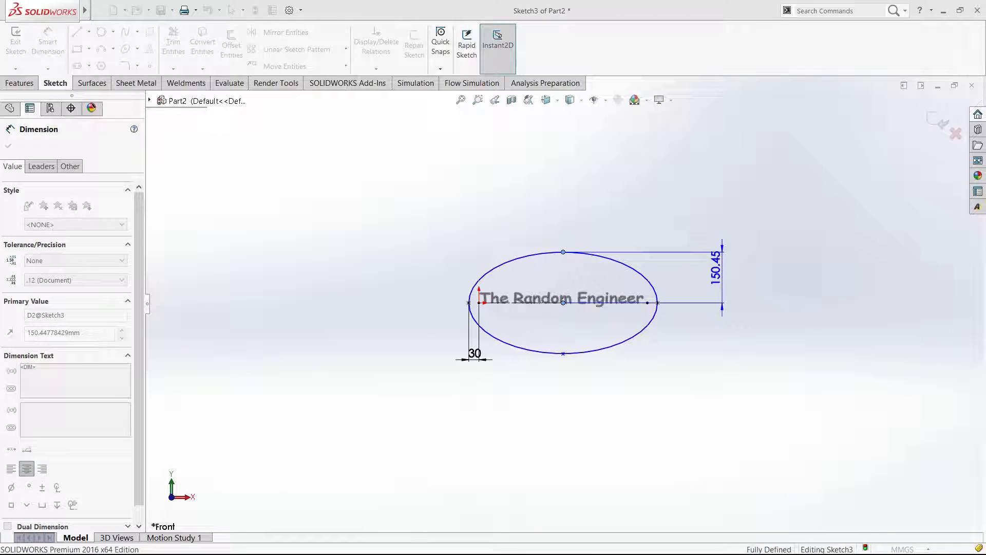
{"action": "type", "text": "150"}
{"action": "key", "text": "Return"}
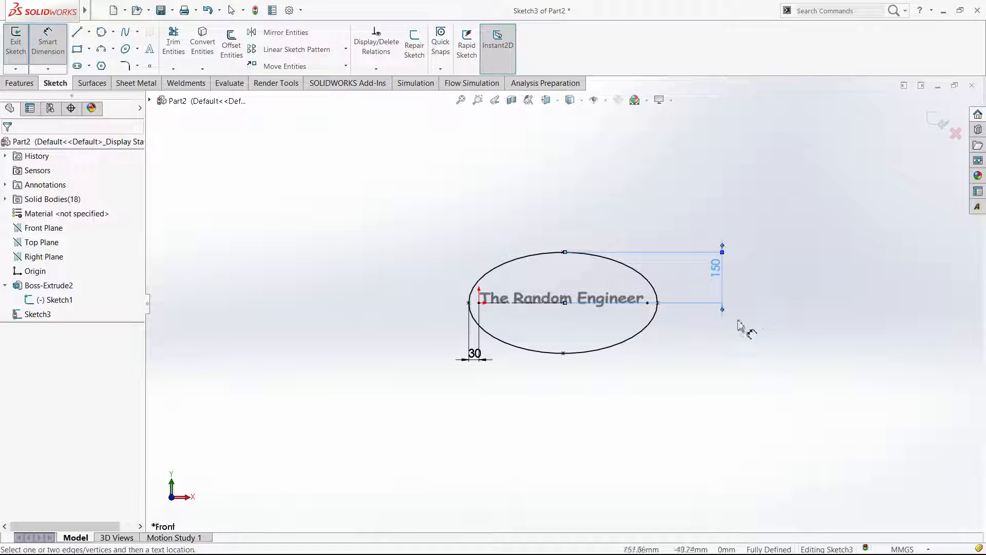
{"action": "key", "text": "Escape"}
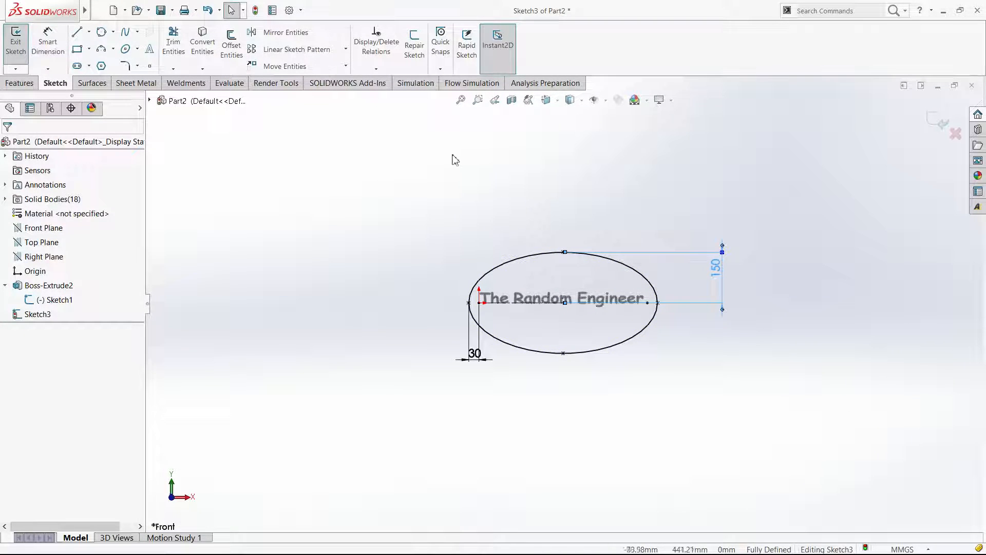
Offset the ellipse outward by 50 mm, reposition the offset dimension beside it, and exit the sketch.
{"action": "left_click", "coordinate": [238, 50]}
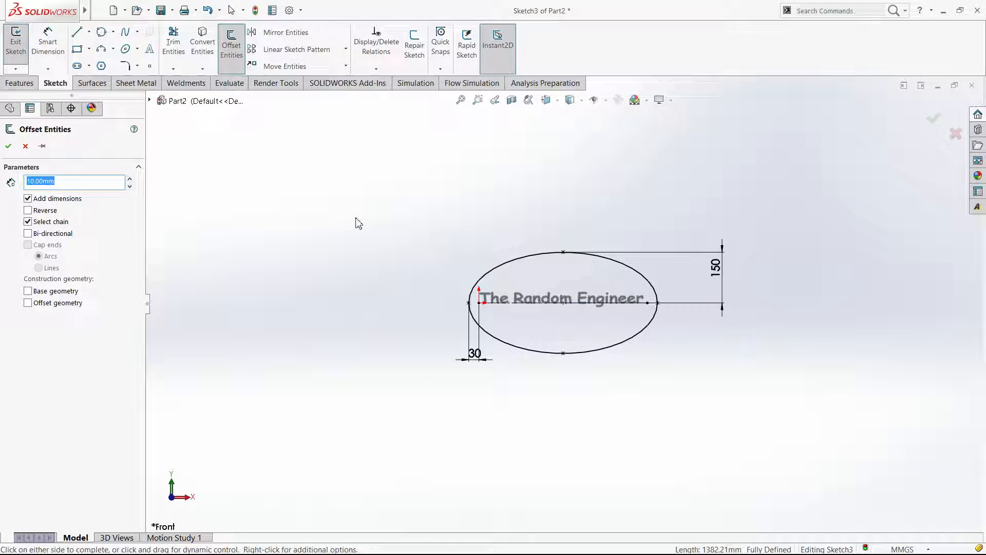
{"action": "type", "text": "50"}
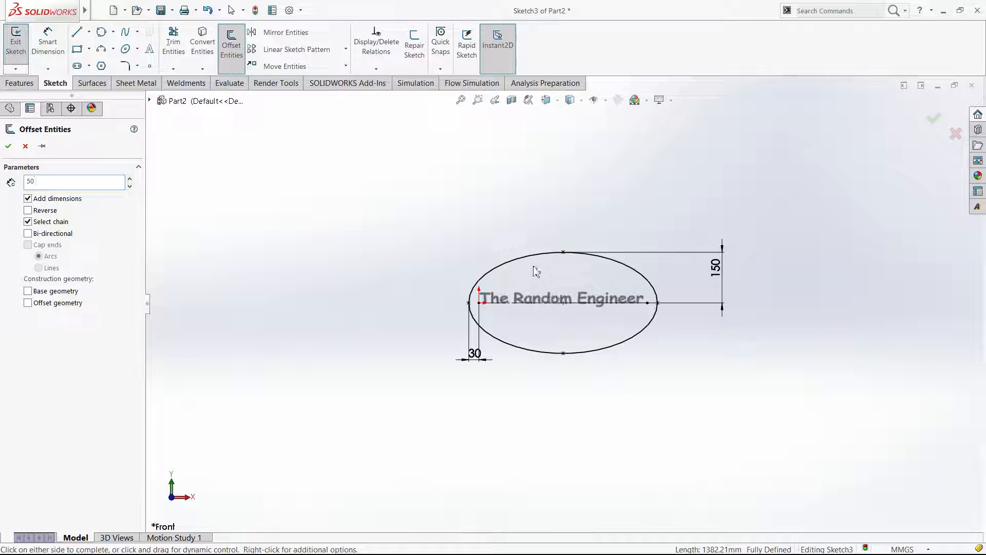
{"action": "left_click", "coordinate": [504, 261]}
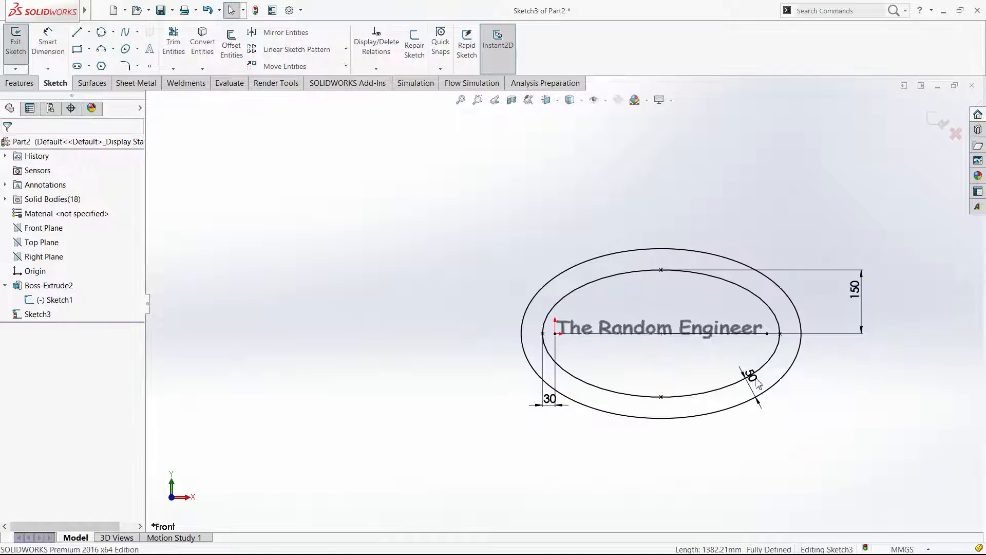
{"action": "left_click", "coordinate": [758, 377]}
{"action": "left_click", "coordinate": [938, 119]}
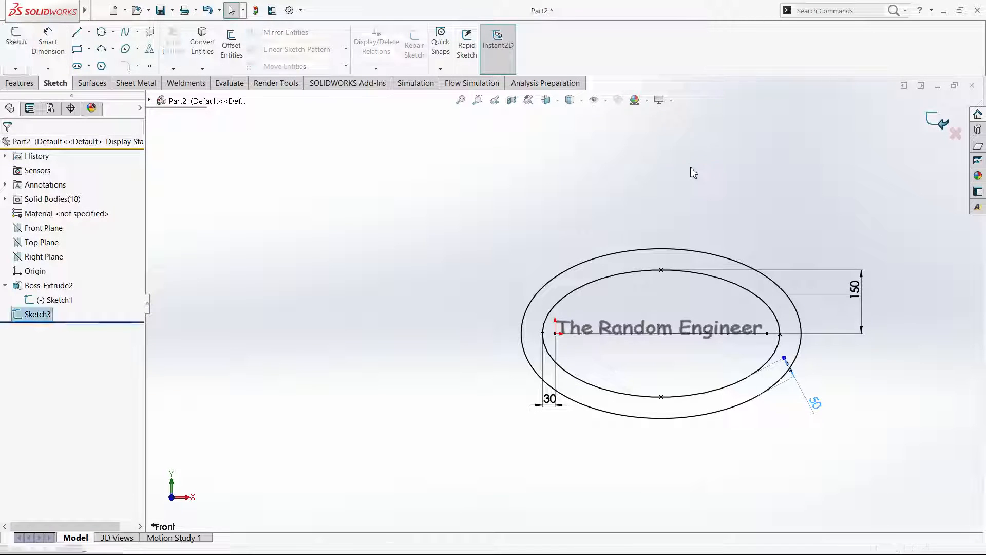
{"action": "key", "text": "Escape"}
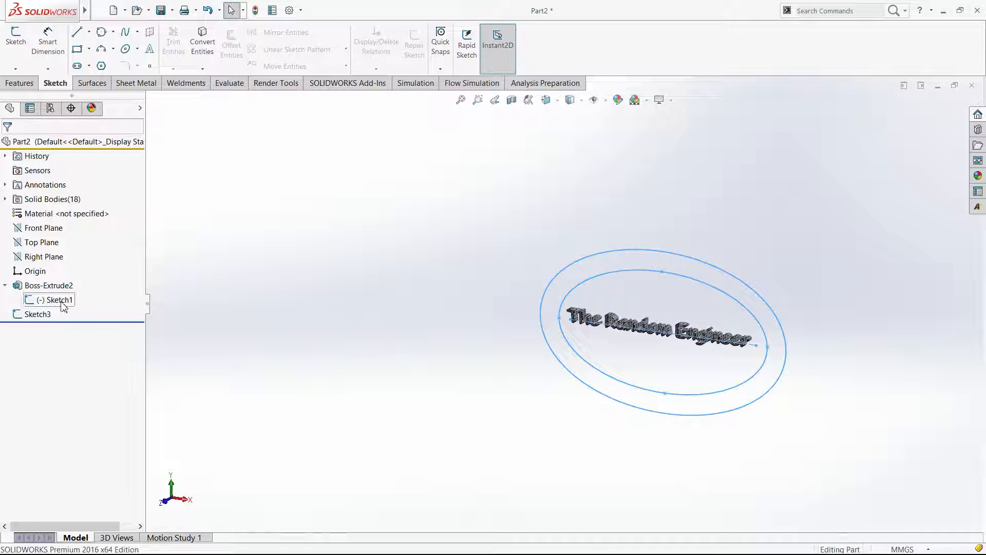
Hide the text's Sketch1 and collapse the Boss-Extrude2 feature.
{"action": "left_click", "coordinate": [66, 300]}
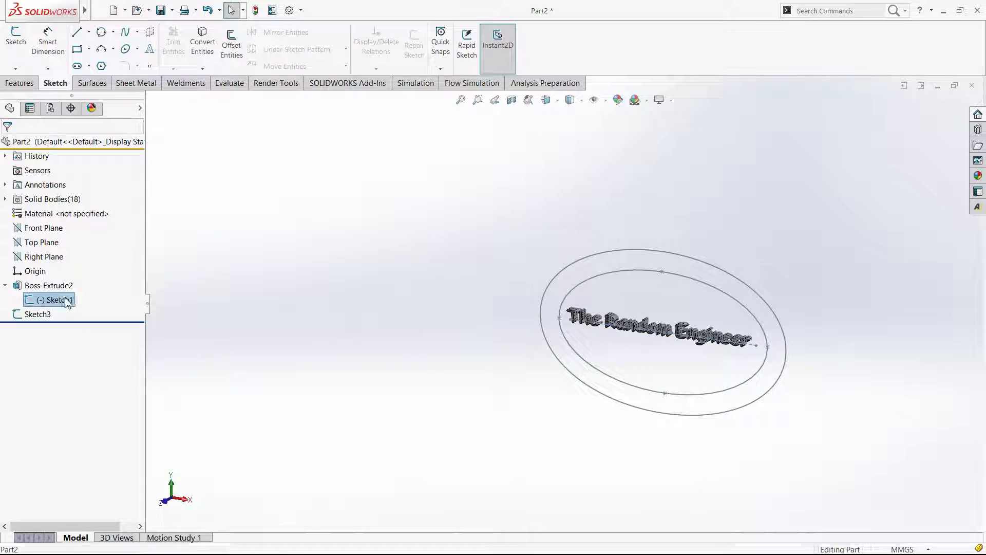
{"action": "left_click", "coordinate": [71, 287]}
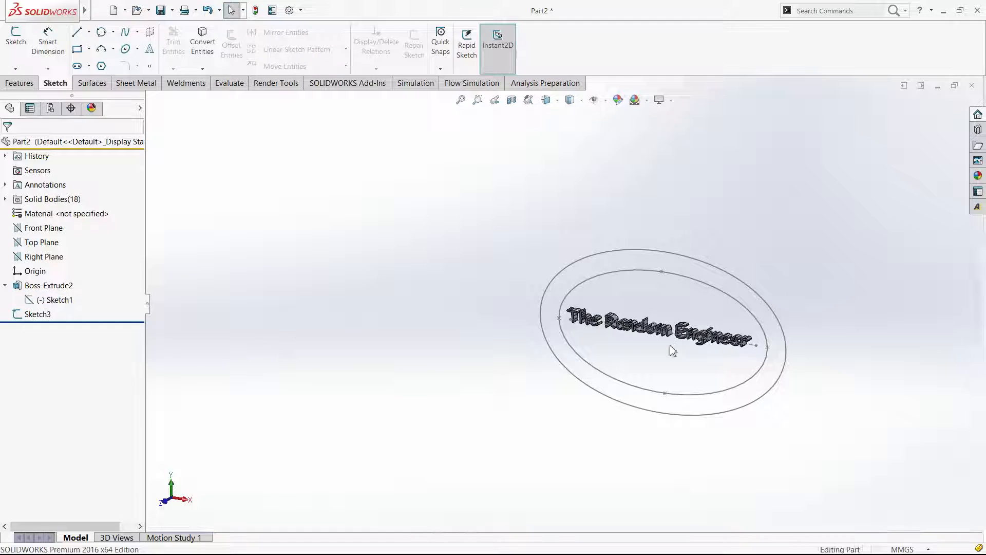
{"action": "key", "text": "f"}
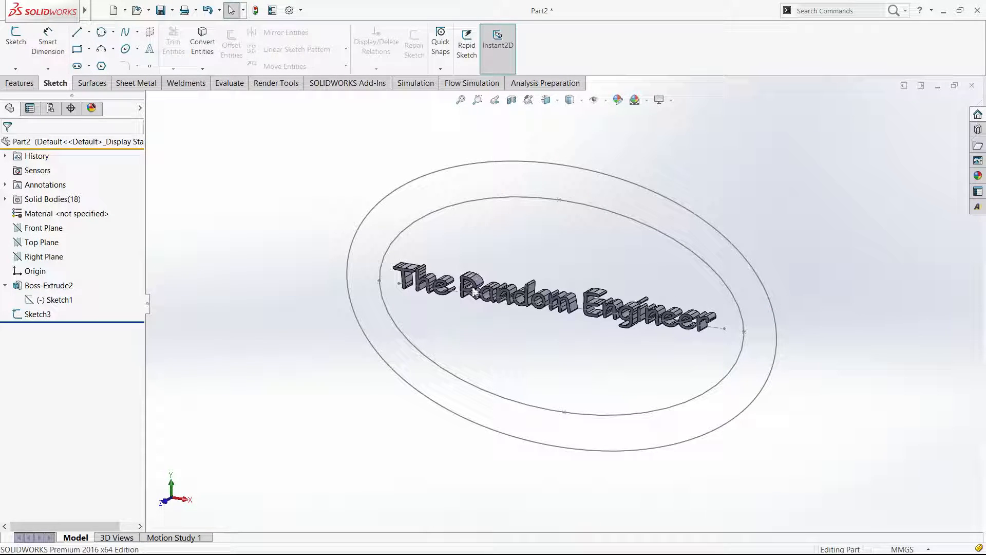
{"action": "left_click", "coordinate": [5, 285]}
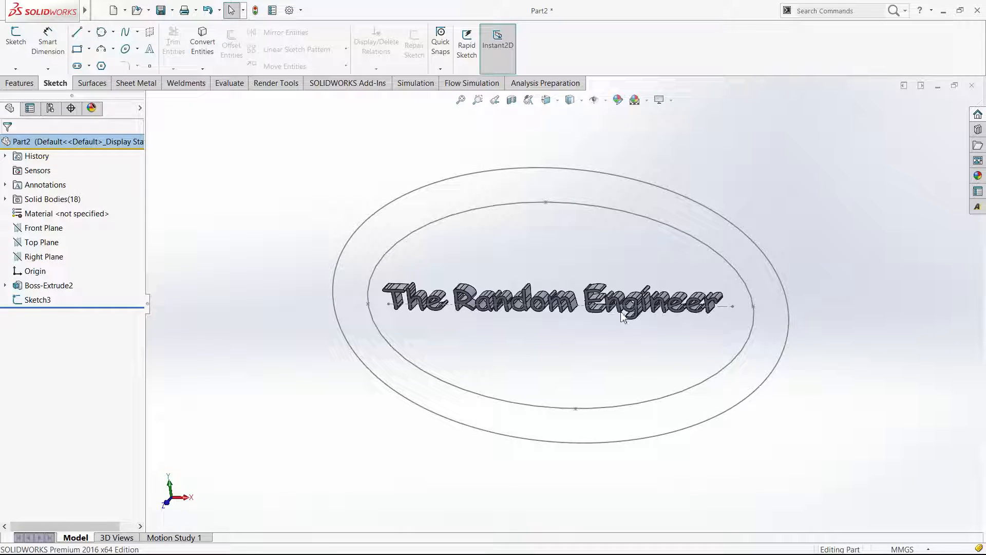
Start a boss extrusion from Sketch3, replacing the whole-sketch contour with only the inner elliptical region.
{"action": "scroll", "coordinate": [39, 300], "scroll_direction": "down", "scroll_amount": 1}
{"action": "left_click", "coordinate": [39, 300]}
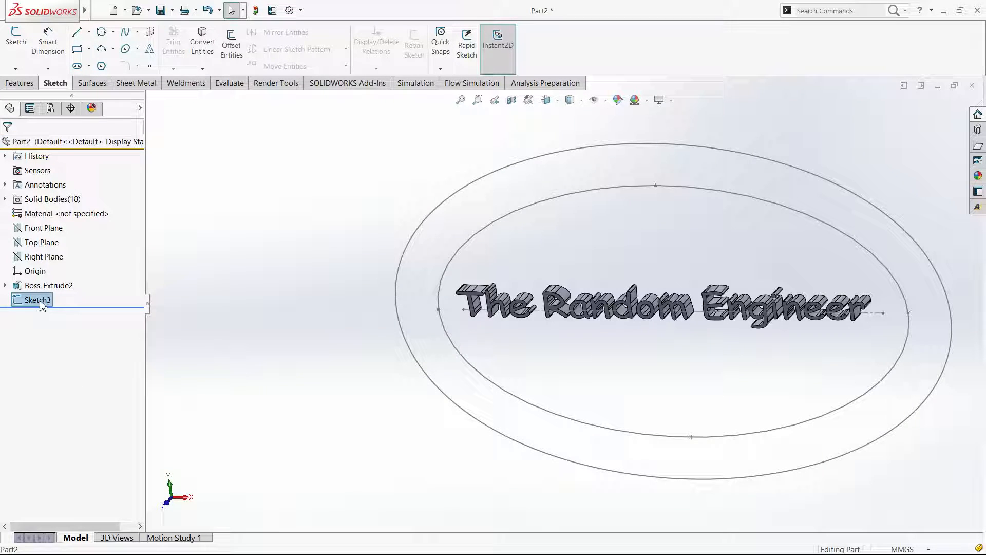
{"action": "left_click", "coordinate": [216, 272]}
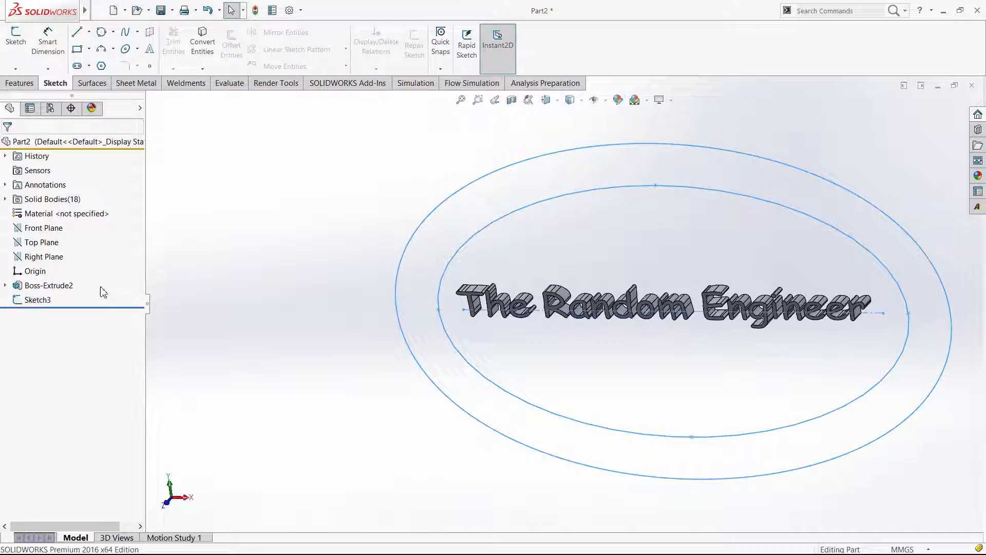
{"action": "left_click", "coordinate": [25, 303]}
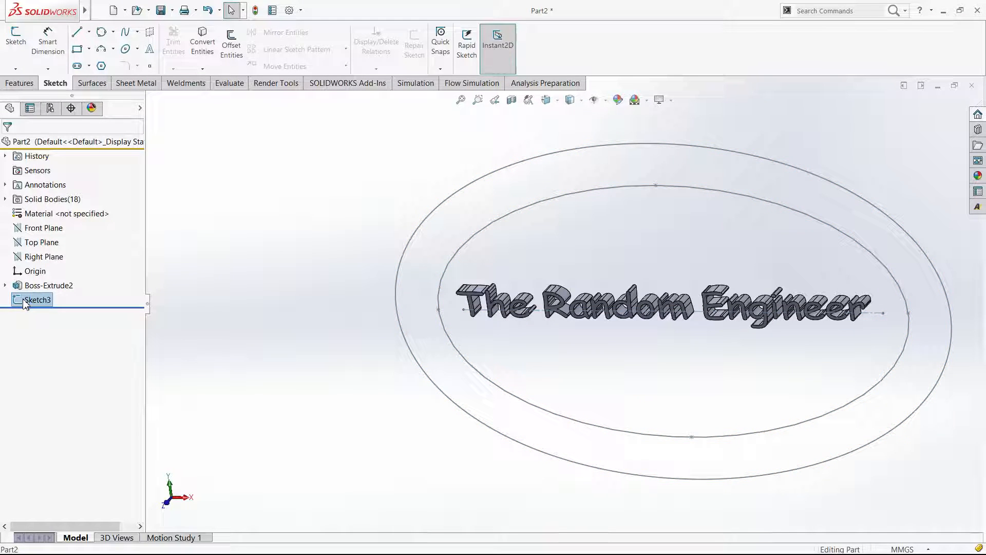
{"action": "left_click", "coordinate": [19, 82]}
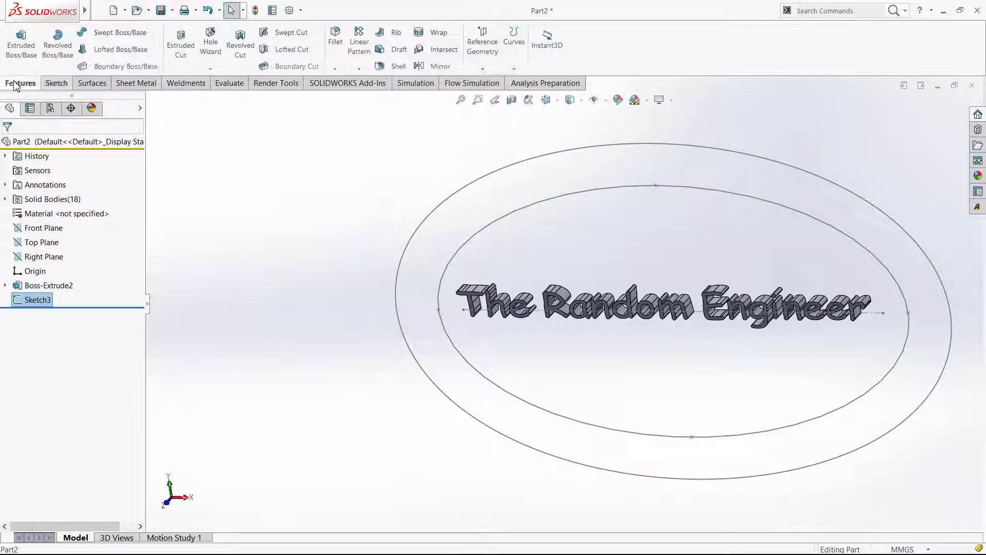
{"action": "left_click", "coordinate": [21, 52]}
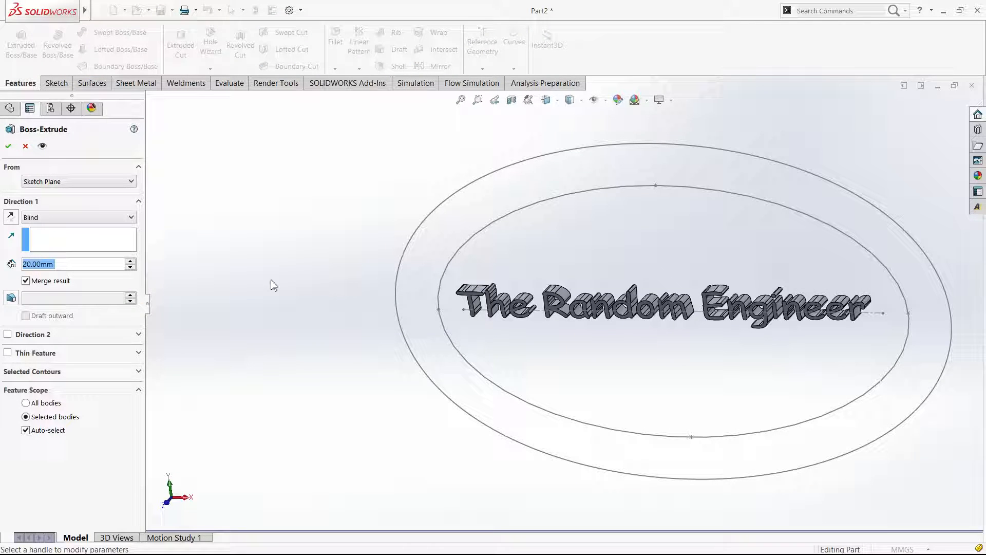
{"action": "left_click", "coordinate": [45, 377]}
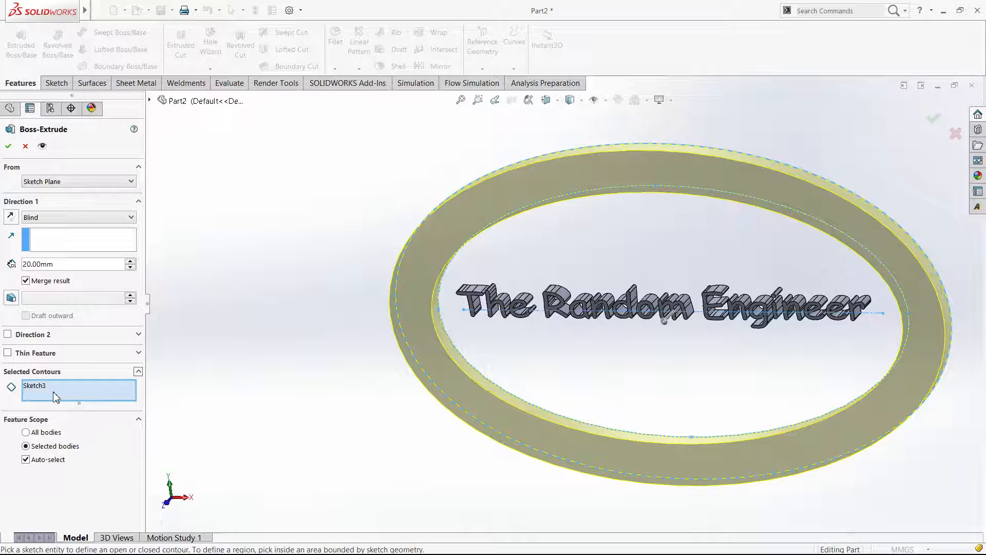
{"action": "right_click", "coordinate": [53, 392]}
{"action": "left_click", "coordinate": [73, 396]}
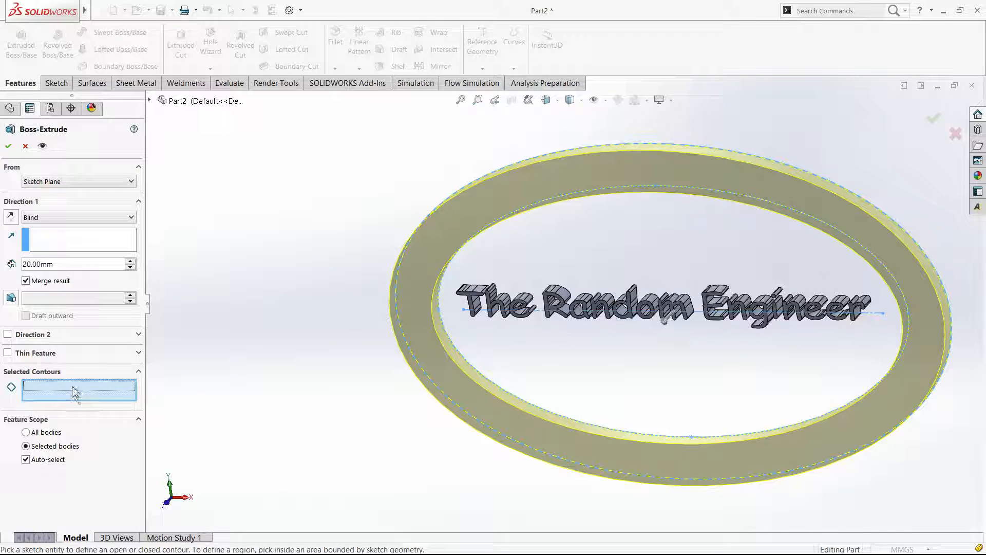
{"action": "left_click", "coordinate": [611, 373]}
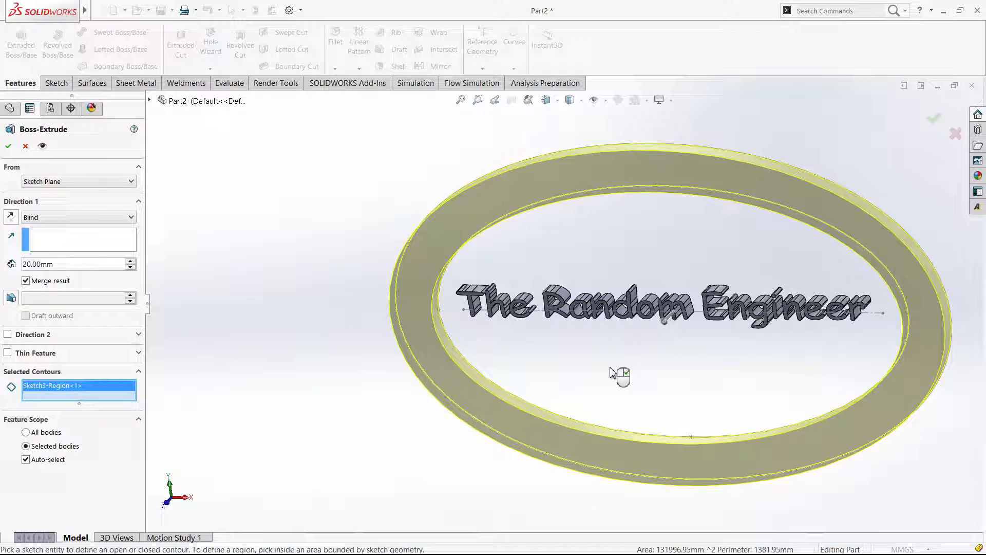
Try the ring between the ellipses alone, and both sketch regions together, as the extrusion's contours.
{"action": "left_click", "coordinate": [810, 344]}
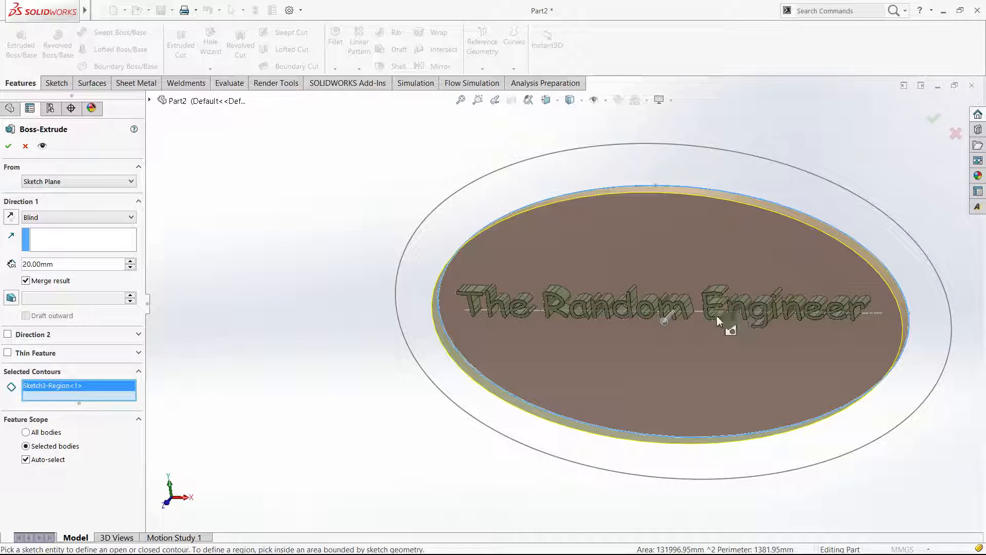
{"action": "middle_click_drag", "start_coordinate": [696, 263], "coordinate": [721, 267]}
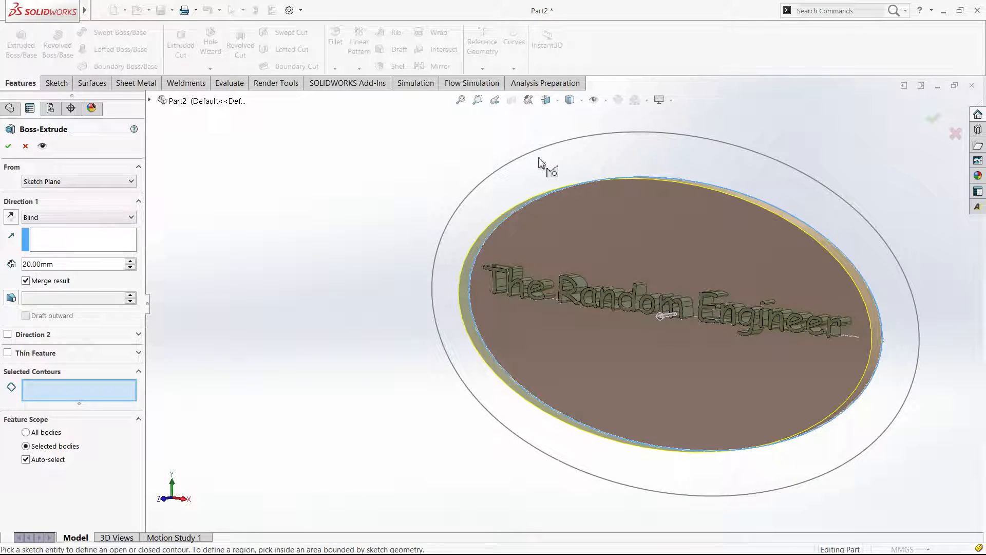
{"action": "left_click", "coordinate": [554, 164]}
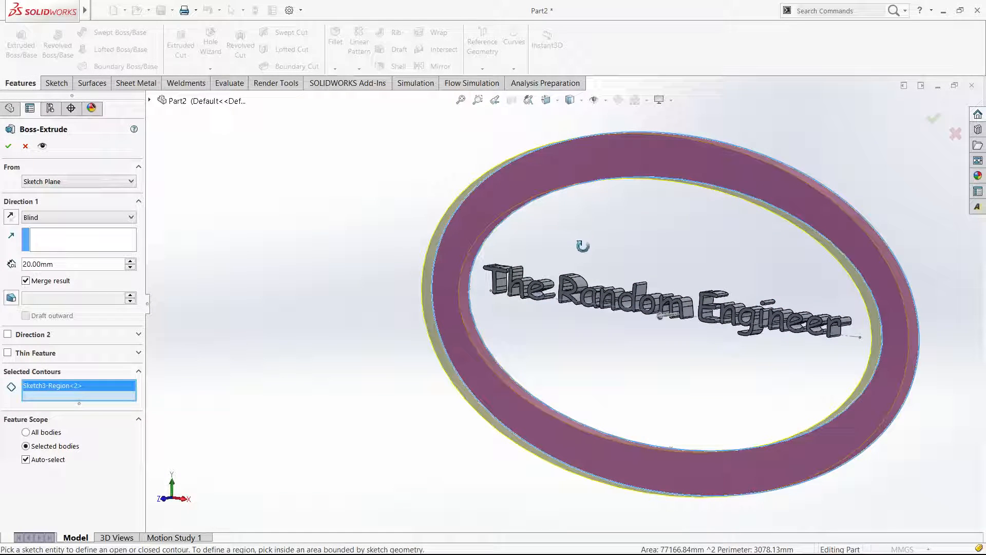
{"action": "middle_click_drag", "start_coordinate": [641, 169], "coordinate": [648, 187]}
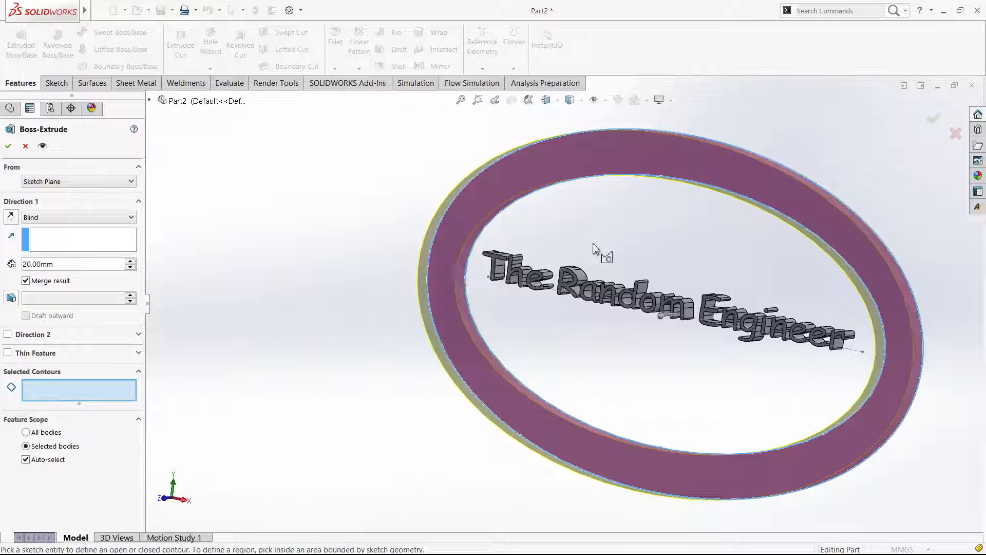
{"action": "left_click", "coordinate": [596, 181]}
{"action": "left_click", "coordinate": [618, 251]}
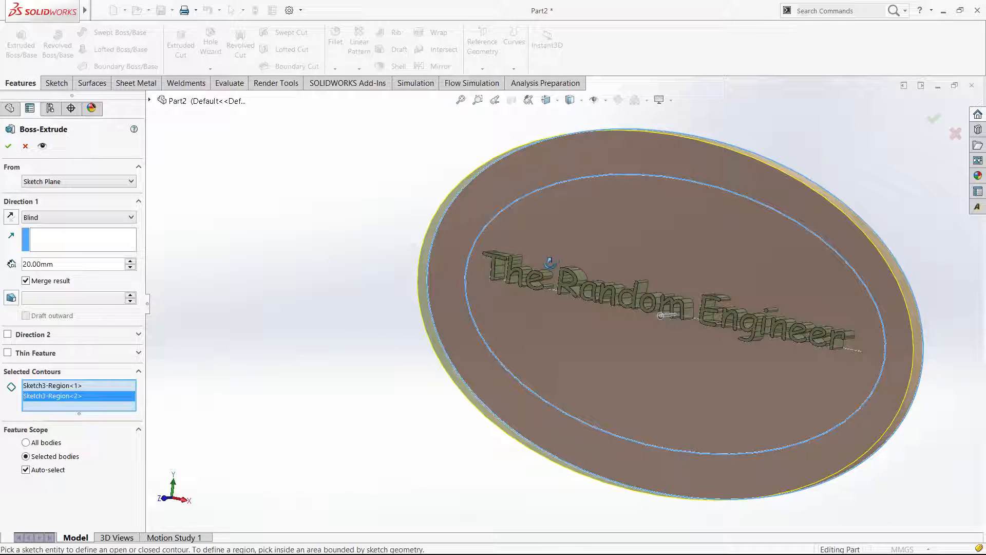
{"action": "right_click", "coordinate": [77, 388]}
{"action": "left_click", "coordinate": [98, 397]}
Select only the inner elliptical region as the contour and extrude it 340 mm blind with merged result.
{"action": "left_click", "coordinate": [589, 196]}
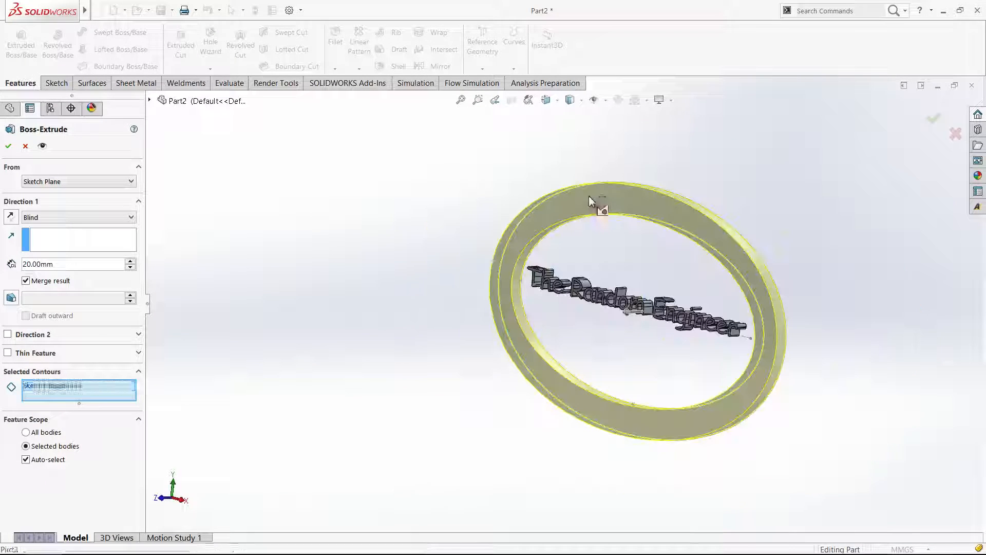
{"action": "left_click", "coordinate": [606, 244]}
{"action": "left_click", "coordinate": [582, 212]}
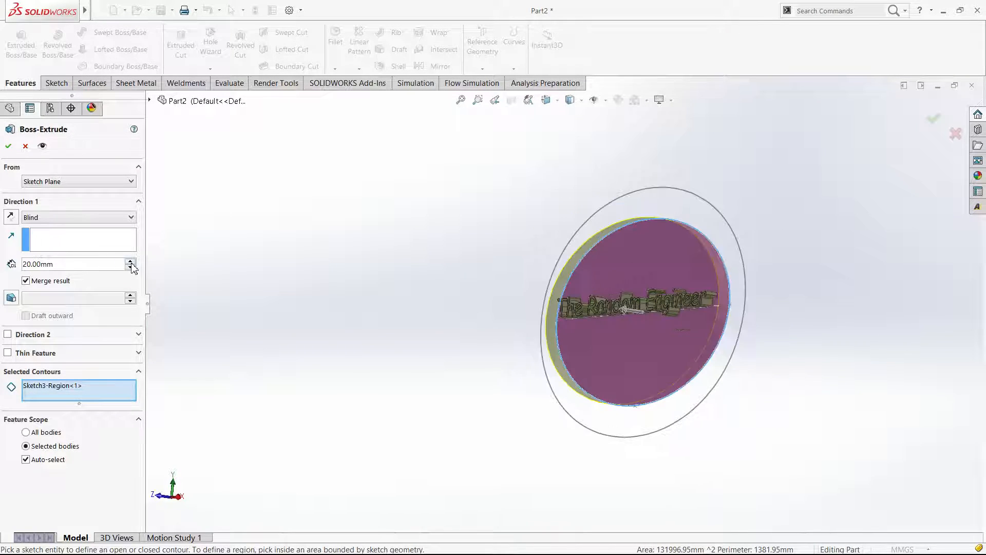
{"action": "left_click", "coordinate": [131, 262]}
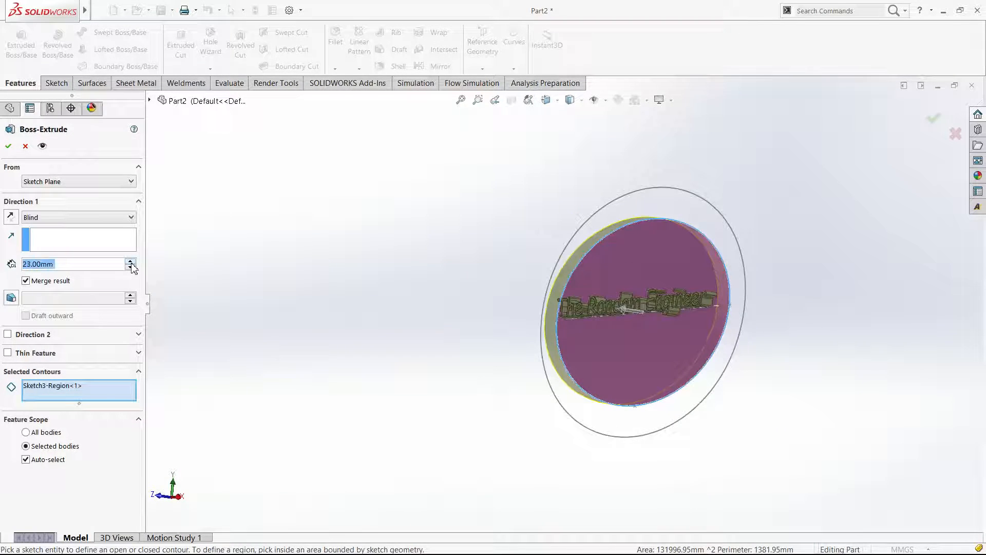
{"action": "left_click", "coordinate": [131, 261]}
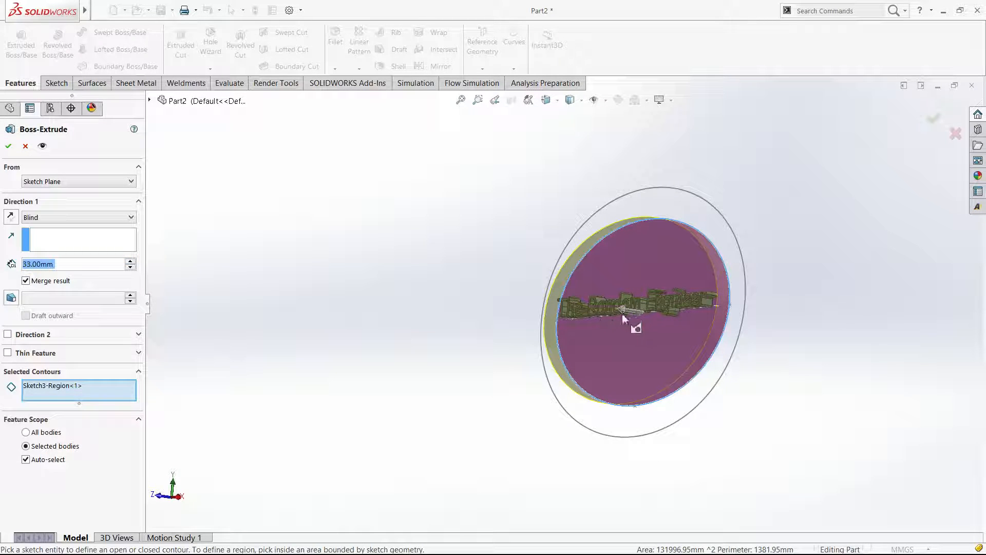
{"action": "left_click_drag", "start_coordinate": [616, 307], "coordinate": [461, 272]}
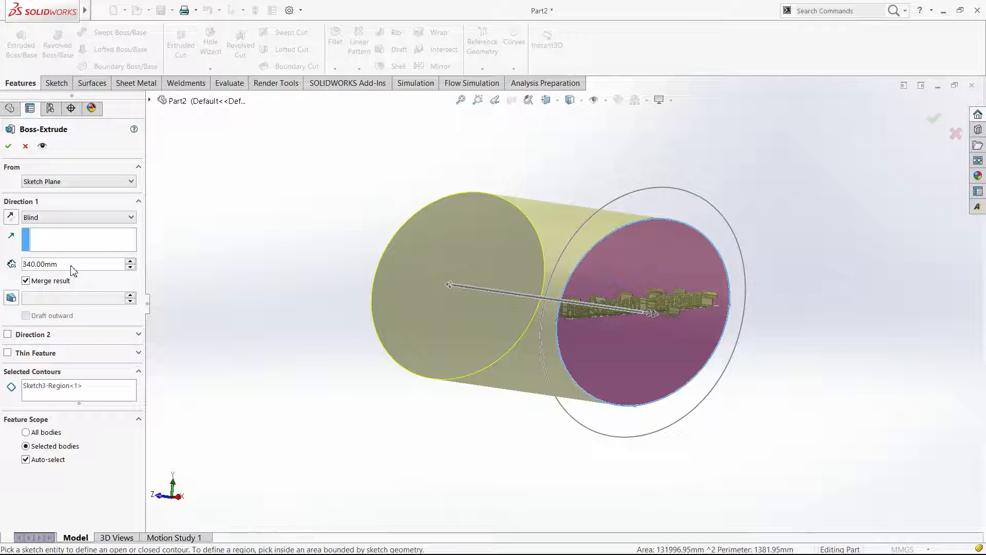
{"action": "left_click", "coordinate": [8, 146]}
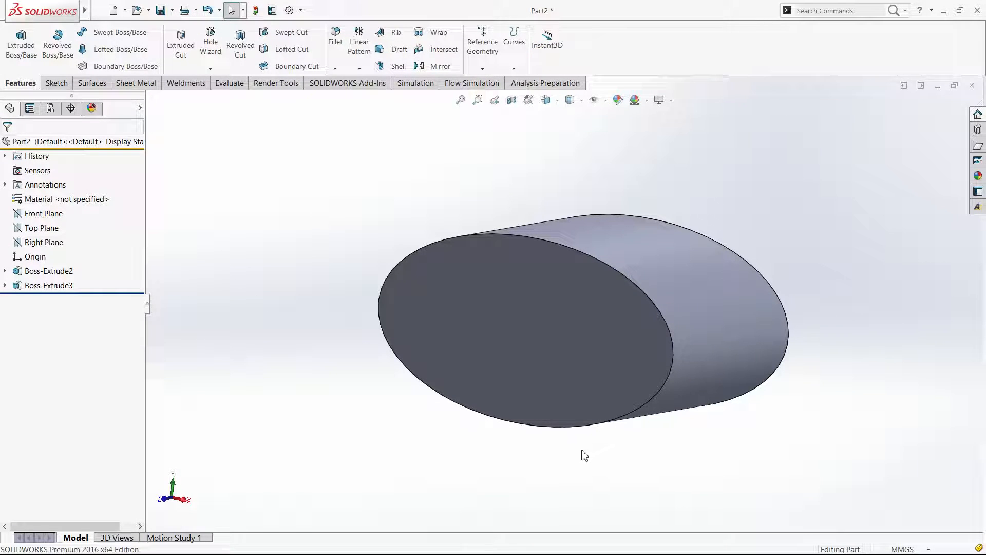
Edit Boss-Extrude3, setting its blind depth to 20 mm and reversing the extrusion direction.
{"action": "middle_click_drag", "start_coordinate": [582, 453], "coordinate": [493, 487]}
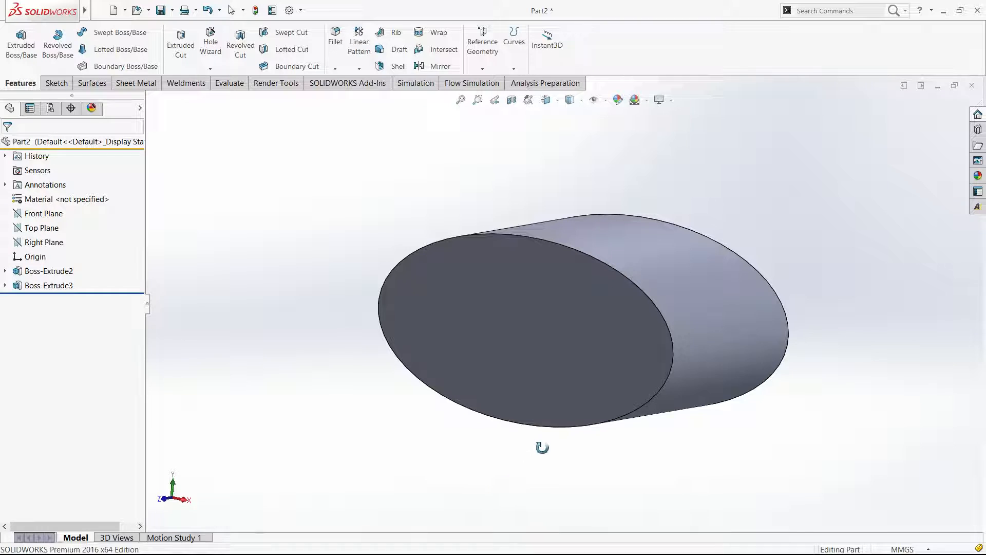
{"action": "key", "text": "Escape"}
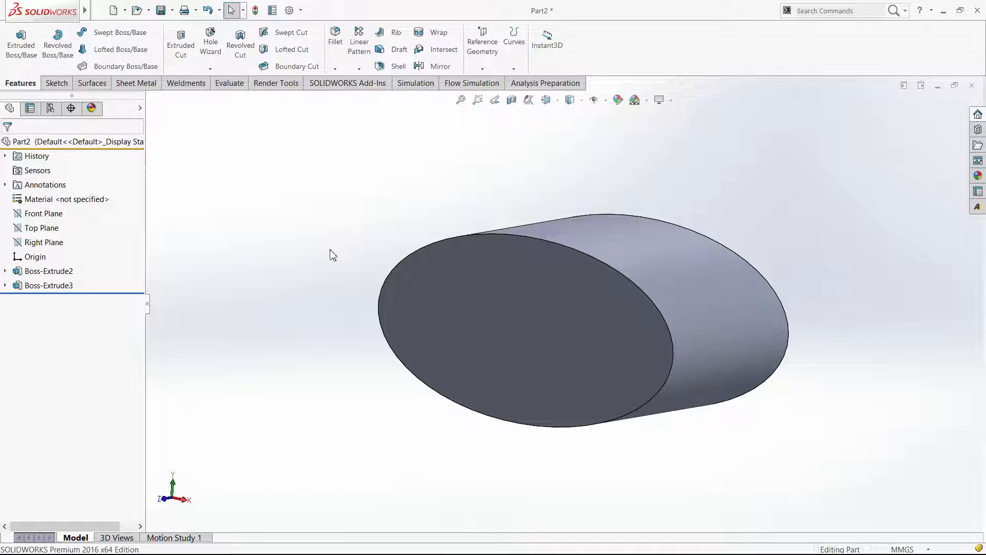
{"action": "middle_click_drag", "start_coordinate": [261, 278], "coordinate": [240, 282]}
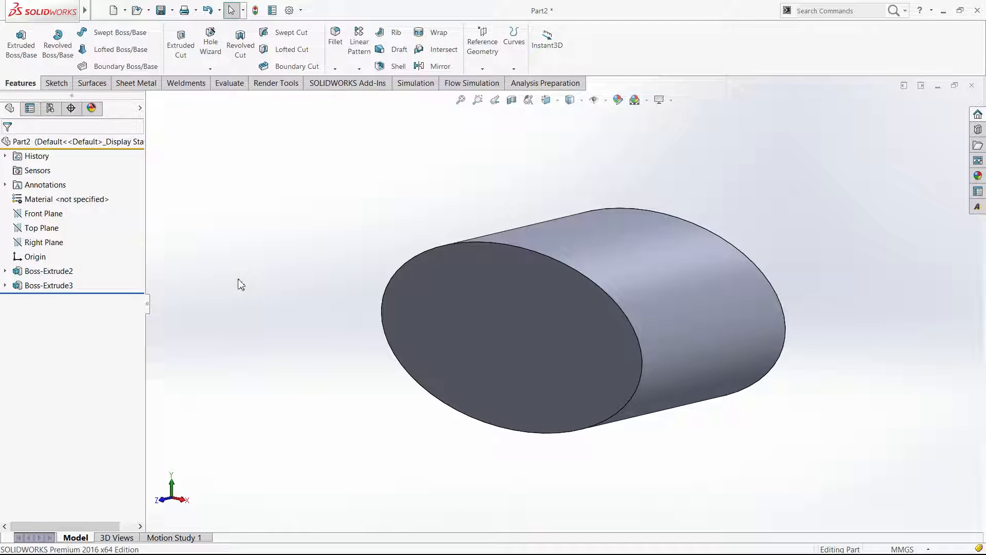
{"action": "left_click", "coordinate": [67, 286]}
{"action": "left_click", "coordinate": [76, 261]}
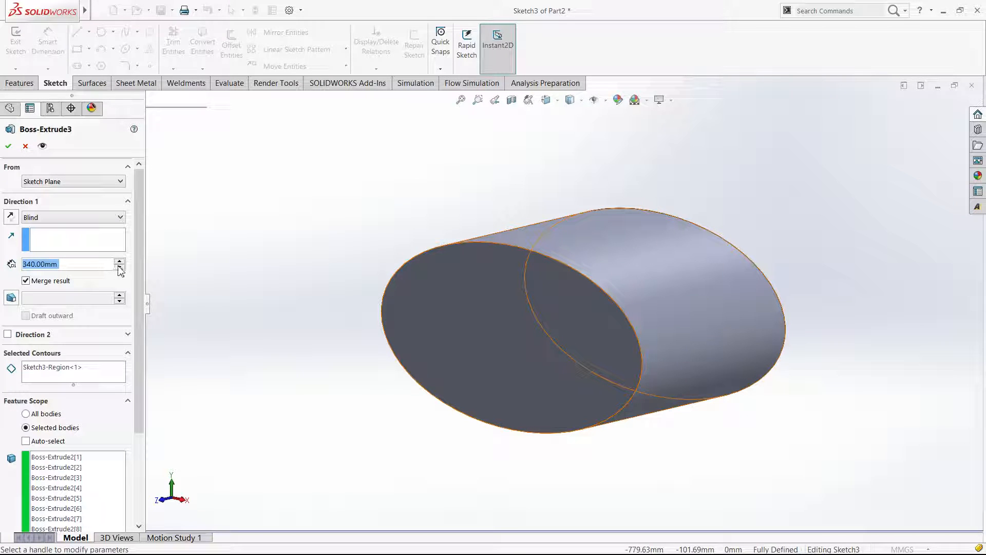
{"action": "type", "text": "20"}
{"action": "key", "text": "Return"}
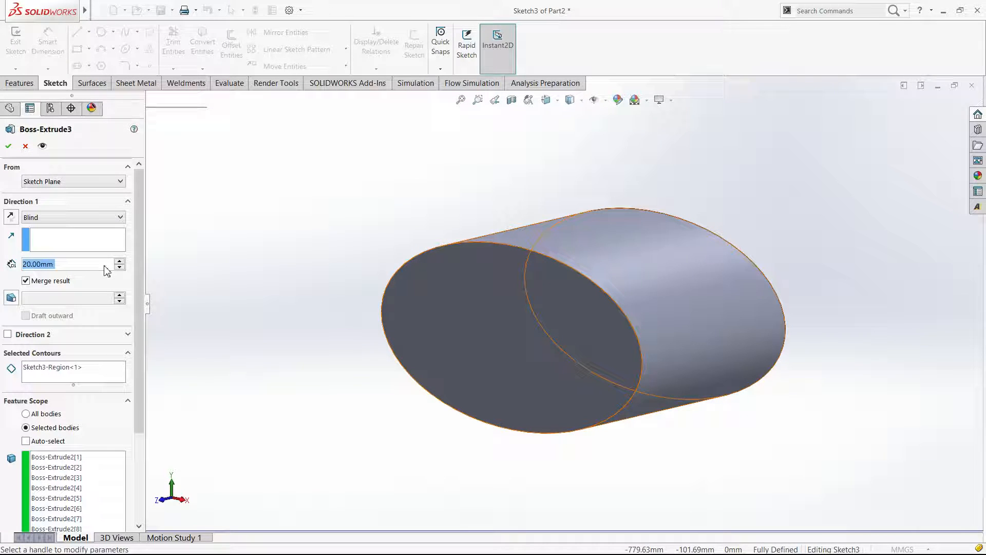
{"action": "left_click", "coordinate": [12, 218]}
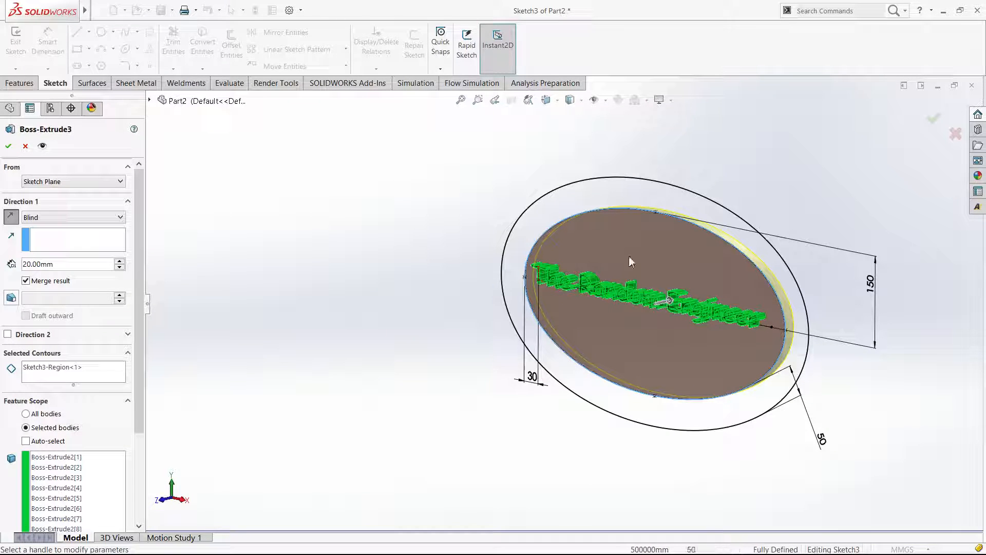
{"action": "left_click", "coordinate": [7, 146]}
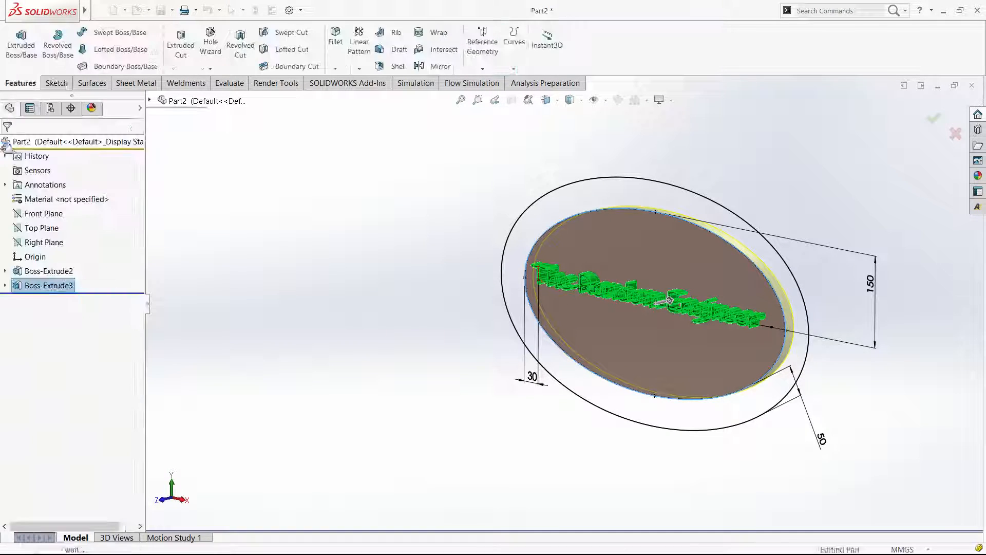
Examine the elliptical plate and raised text from the right side and from several angles.
{"action": "key", "text": "ctrl+4"}
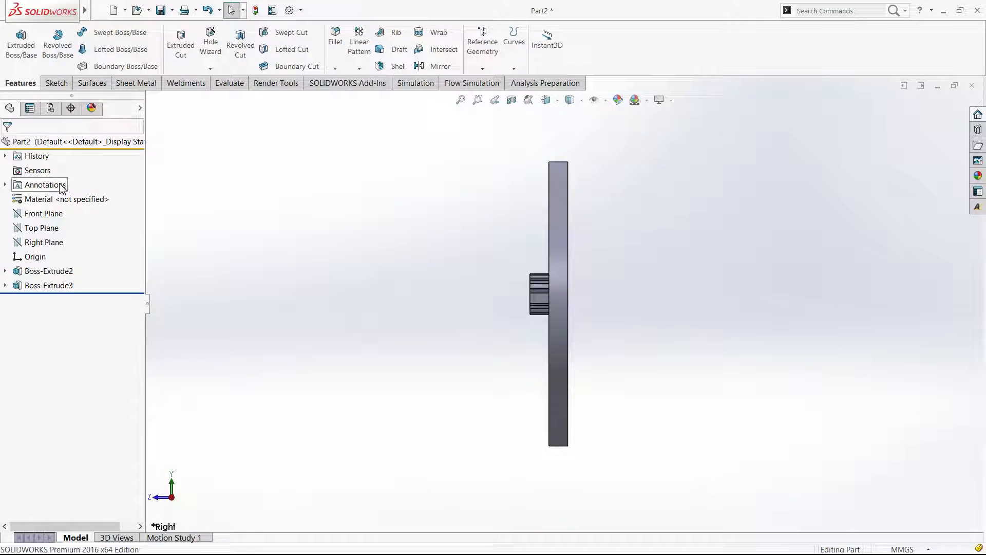
{"action": "middle_click_drag", "start_coordinate": [250, 343], "coordinate": [264, 337]}
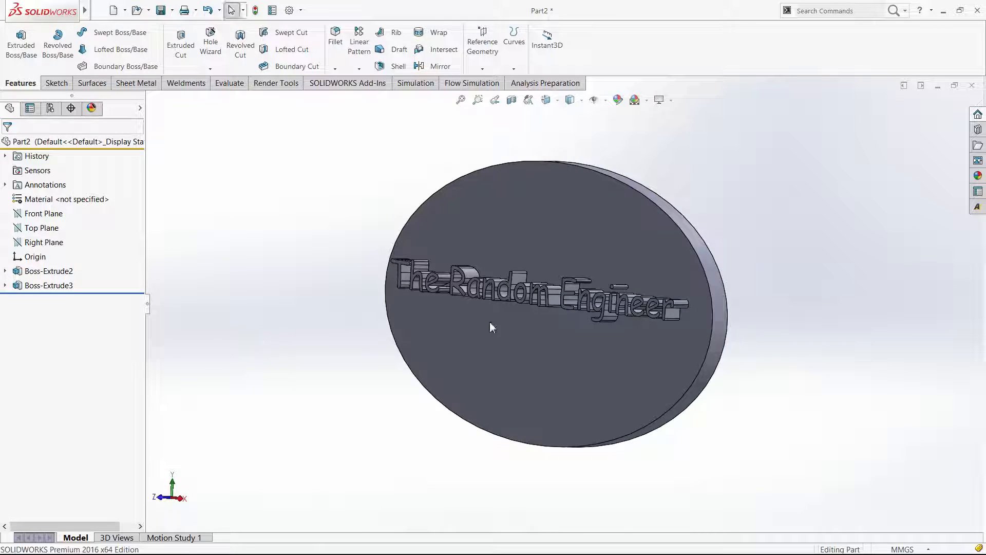
{"action": "middle_click_drag", "start_coordinate": [535, 335], "coordinate": [545, 331]}
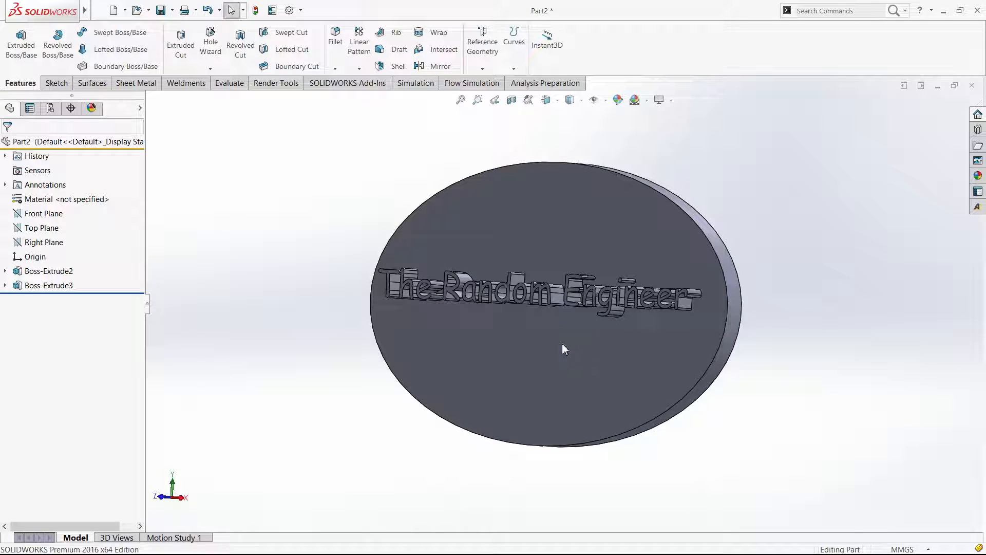
{"action": "middle_click_drag", "start_coordinate": [674, 301], "coordinate": [688, 286]}
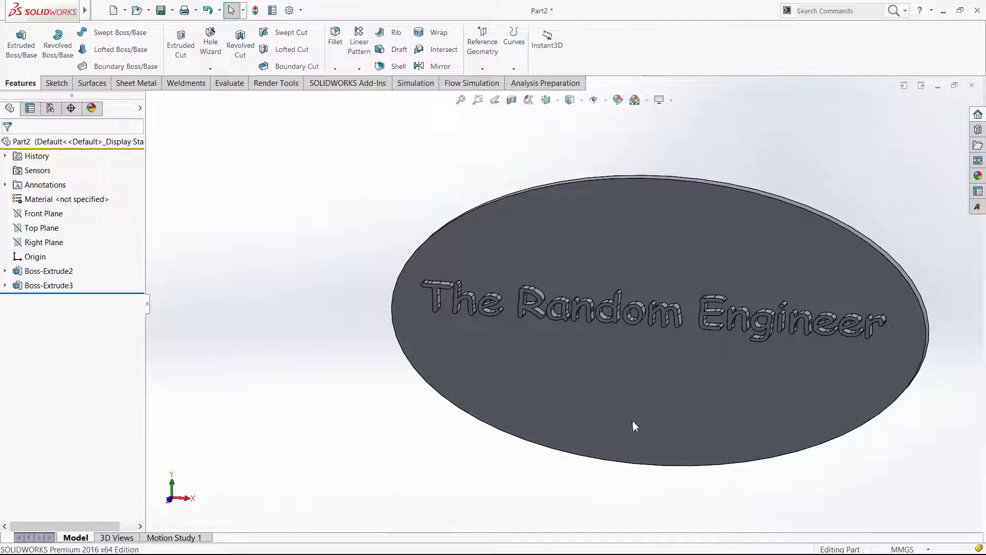
{"action": "middle_click_drag", "start_coordinate": [616, 379], "coordinate": [613, 374]}
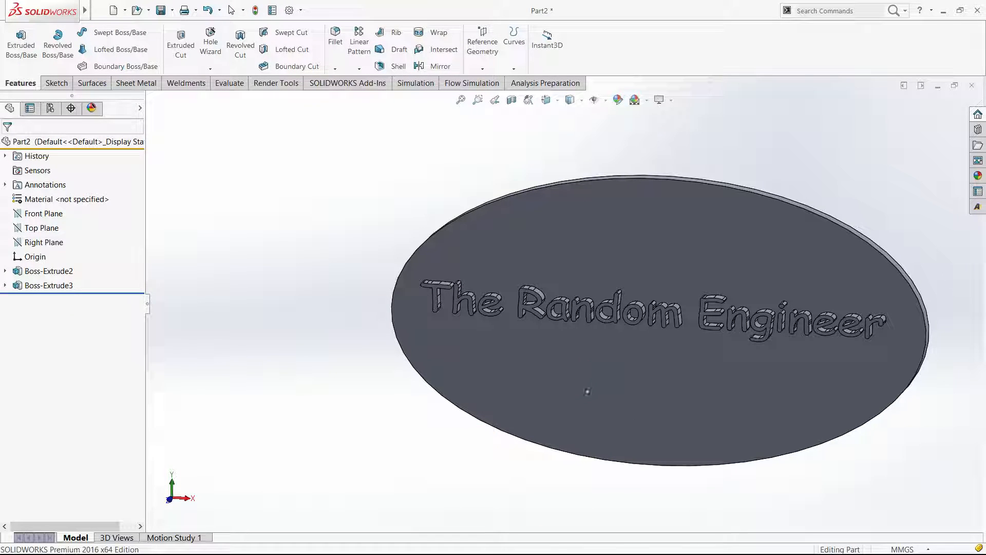
{"action": "key", "text": "Escape"}
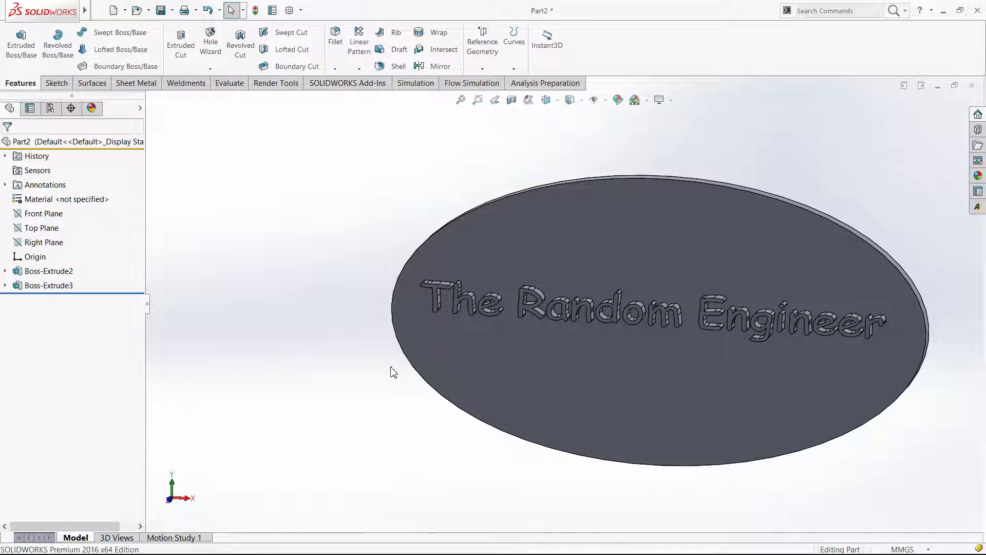
{"action": "middle_click_drag", "start_coordinate": [390, 367], "coordinate": [389, 363]}
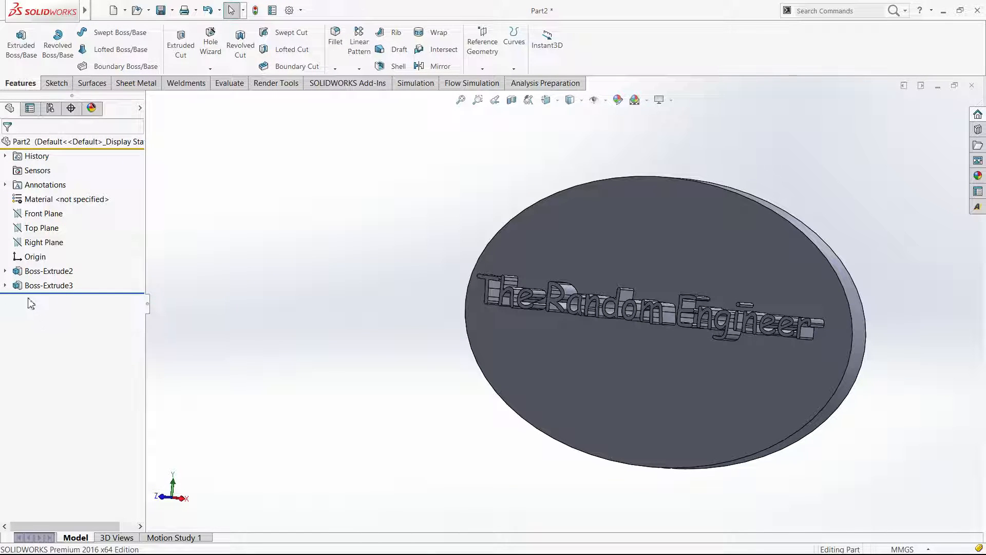
Start a boss extrusion from Sketch3, replacing the whole-sketch contour with only the ring between the two ellipses.
{"action": "left_click", "coordinate": [5, 286]}
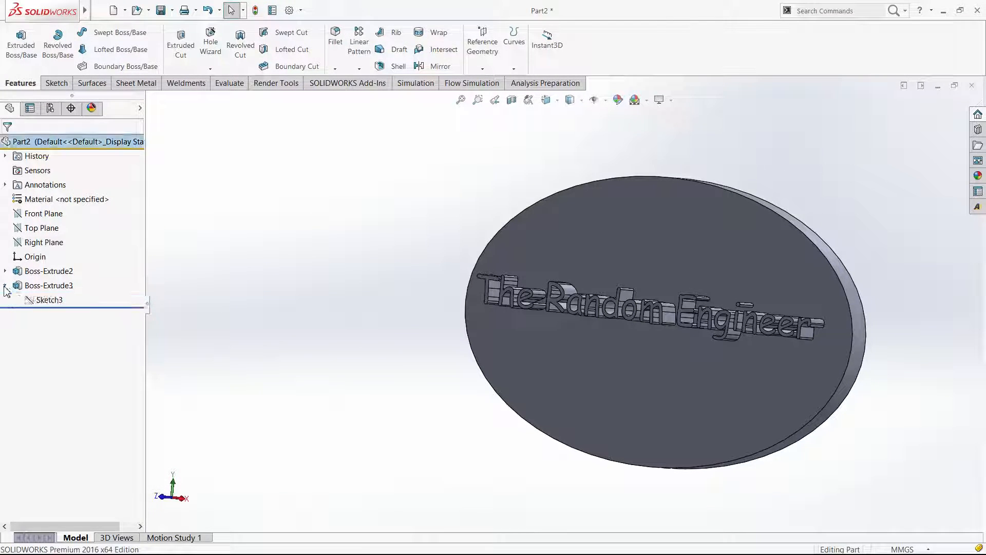
{"action": "left_click", "coordinate": [40, 301]}
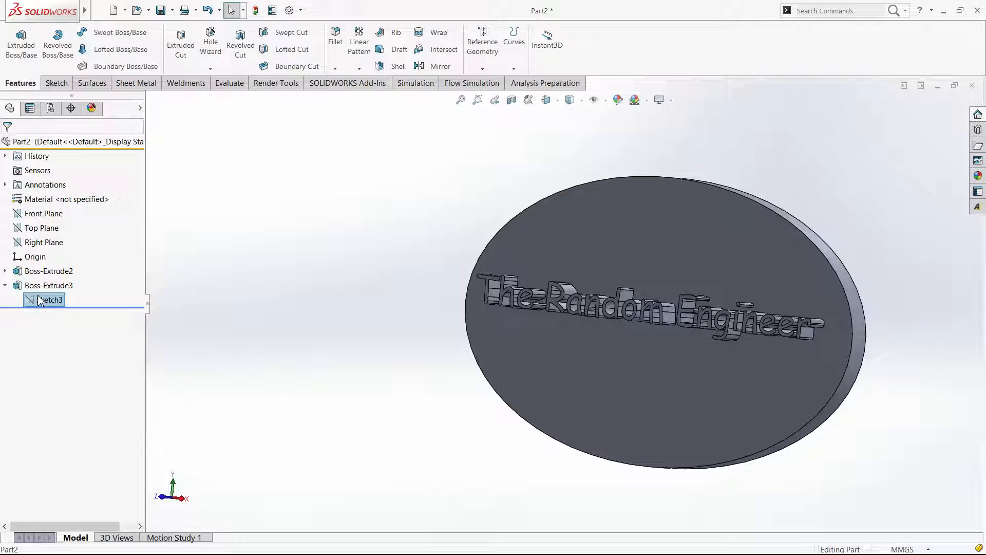
{"action": "left_click", "coordinate": [19, 48]}
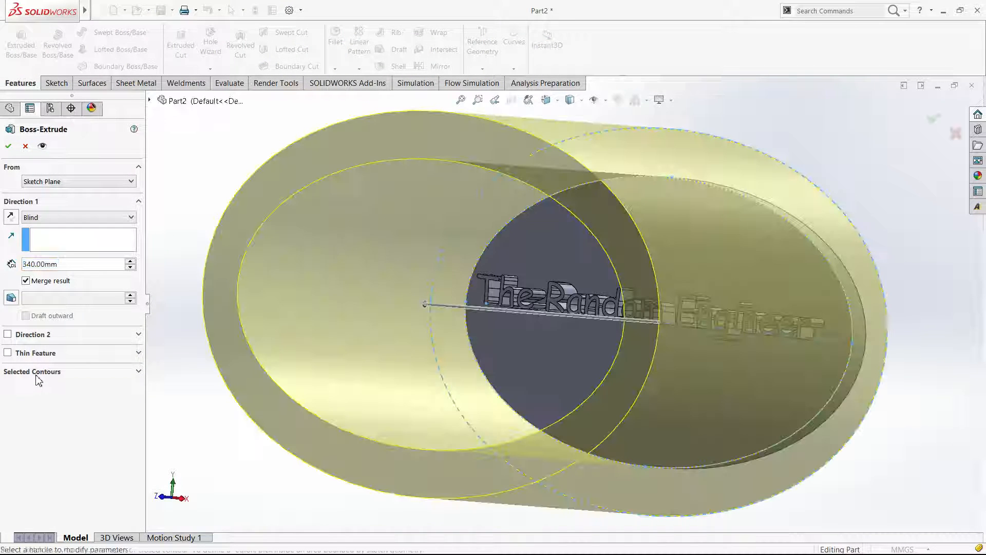
{"action": "left_click", "coordinate": [36, 371]}
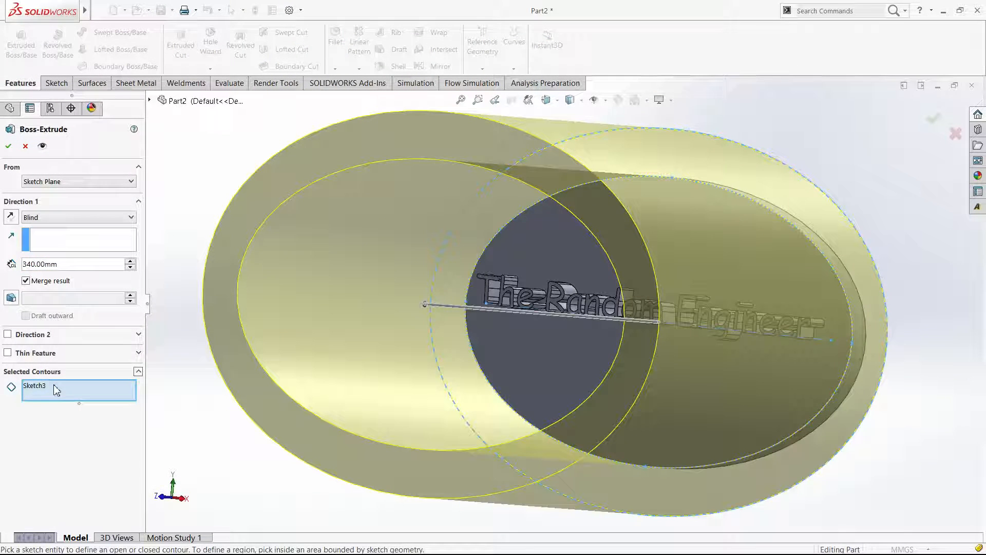
{"action": "left_click", "coordinate": [55, 387]}
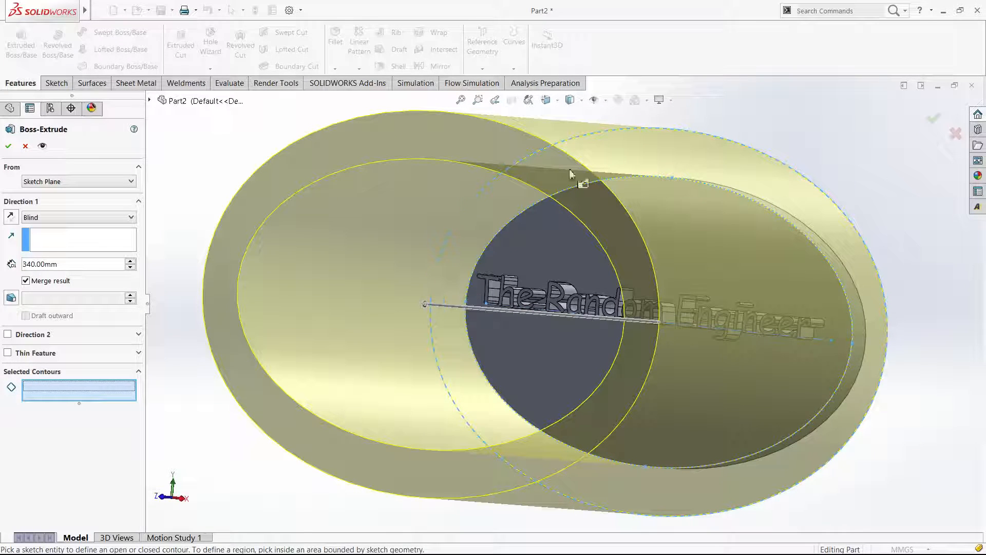
{"action": "left_click", "coordinate": [635, 158]}
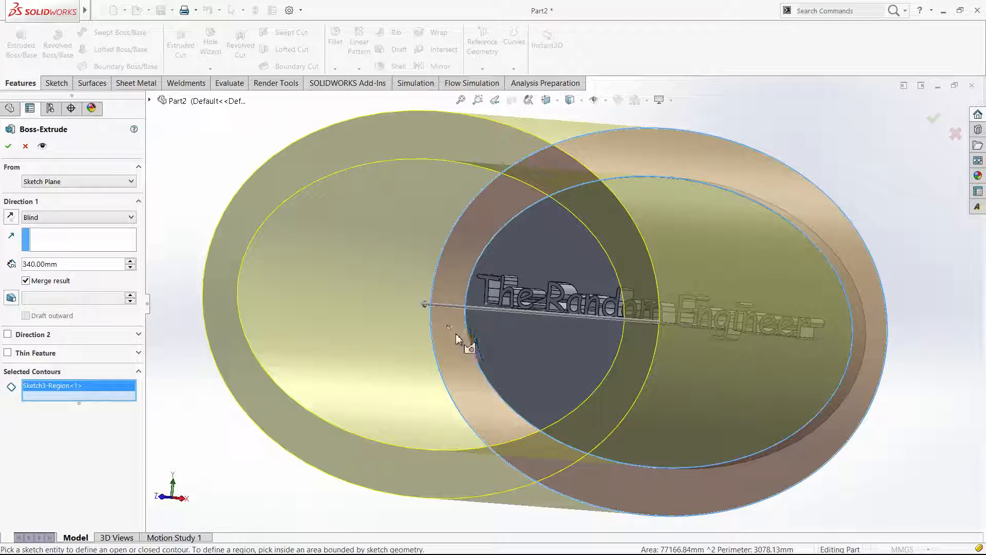
Extrude the ring 20 mm blind with merged result and check it from the right, front and isometric directions.
{"action": "left_click_drag", "start_coordinate": [514, 350], "coordinate": [273, 322]}
{"action": "type", "text": "20"}
{"action": "key", "text": "Return"}
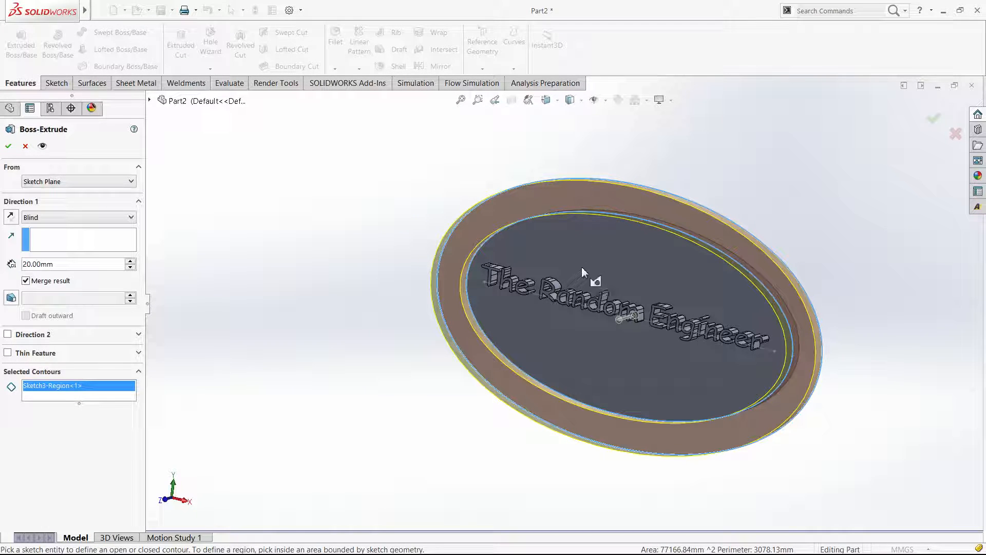
{"action": "left_click", "coordinate": [7, 146]}
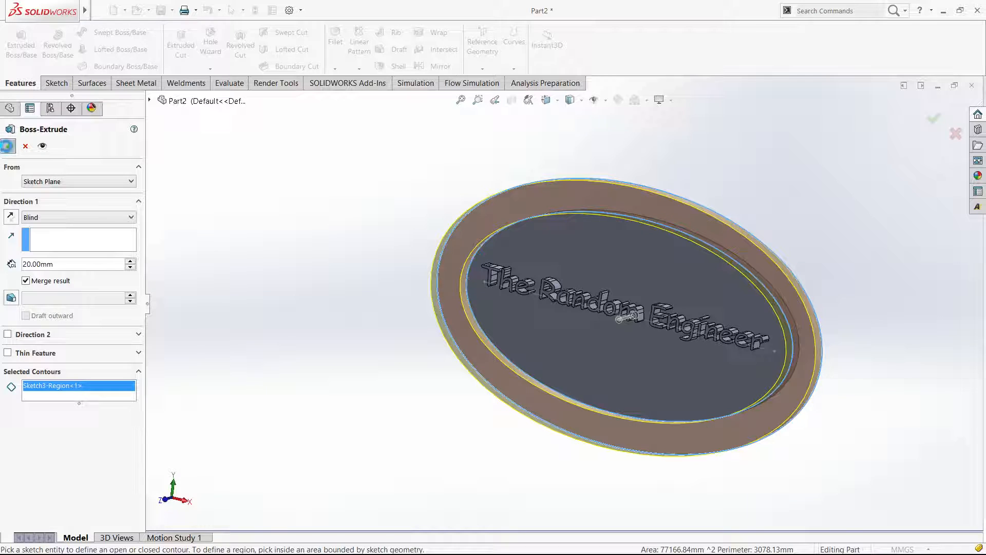
{"action": "key", "text": "ctrl+4"}
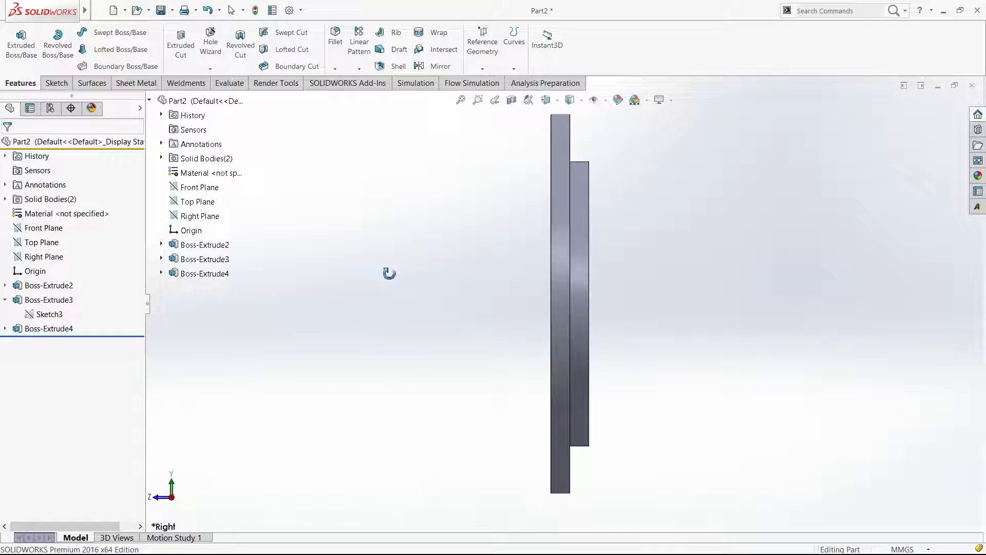
{"action": "key", "text": "ctrl+1"}
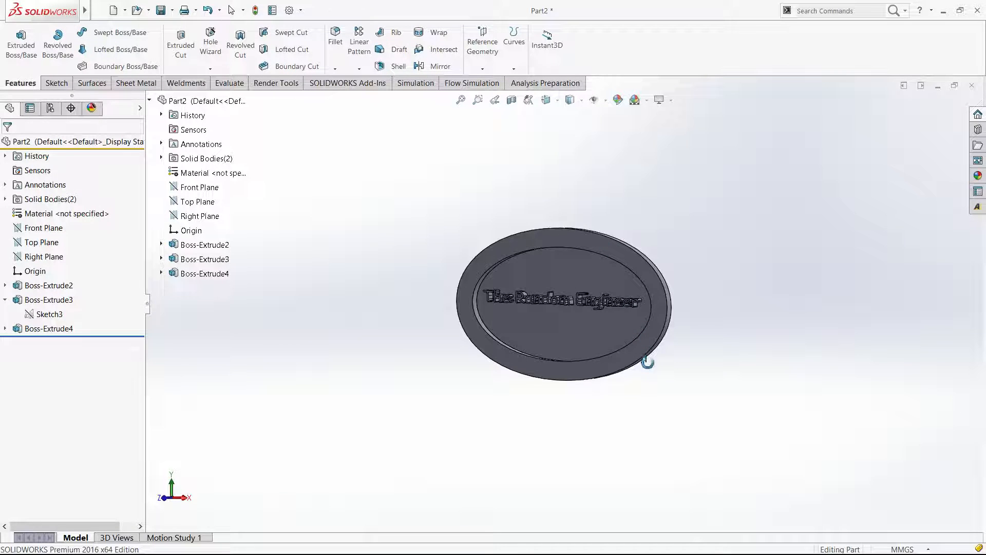
{"action": "key", "text": "ctrl+7"}
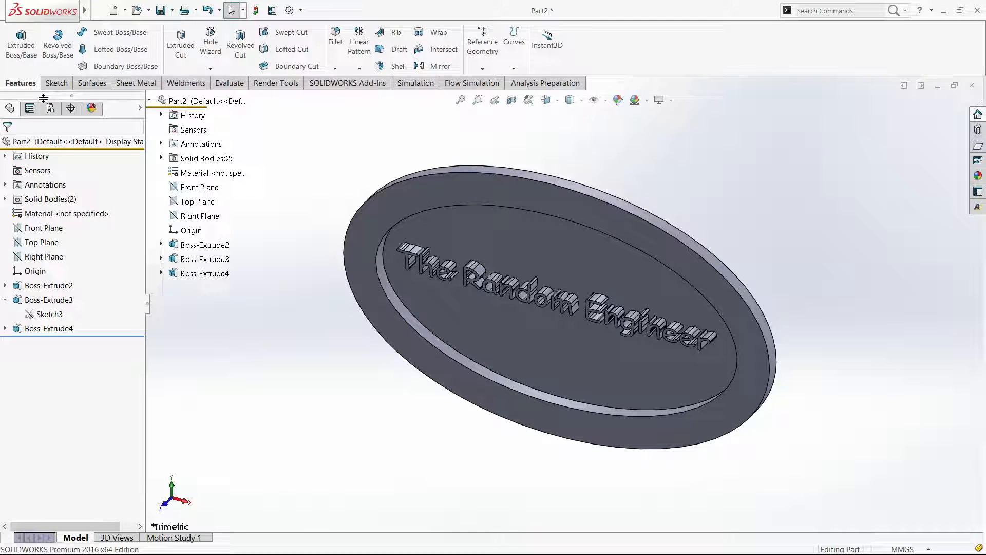
Start another boss extrusion from Boss-Extrude3's Sketch3 and clear the default whole-sketch contour.
{"action": "left_click", "coordinate": [34, 50]}
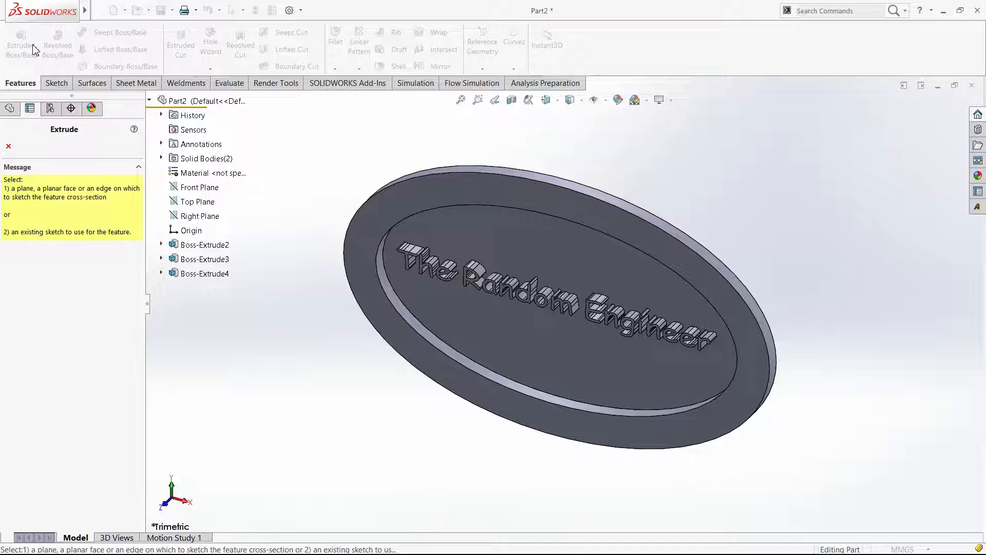
{"action": "left_click", "coordinate": [8, 146]}
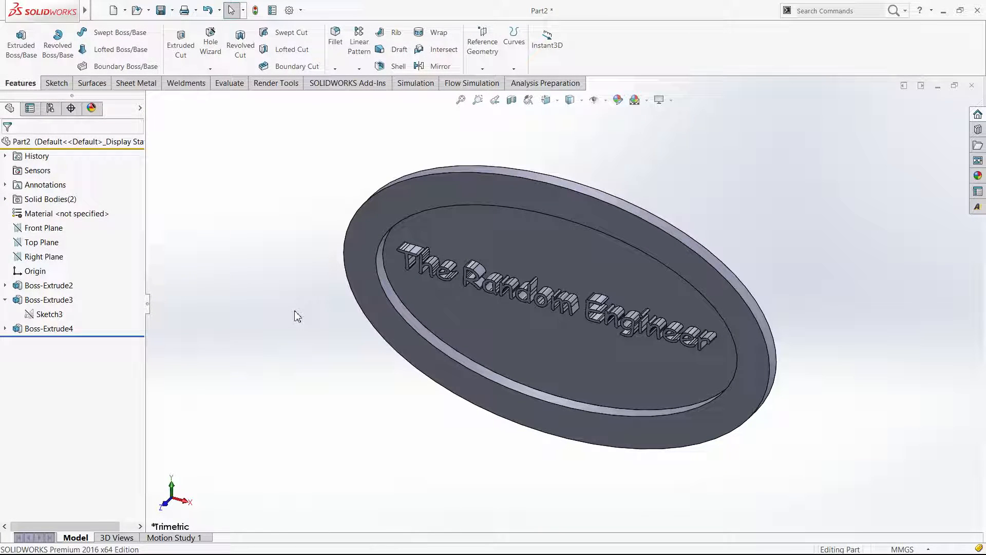
{"action": "left_click", "coordinate": [5, 300]}
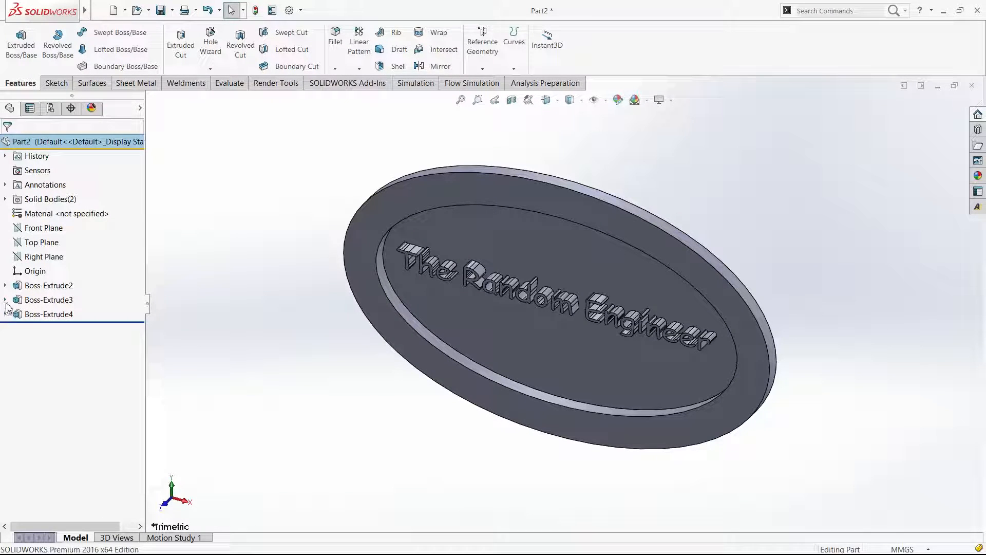
{"action": "left_click", "coordinate": [5, 300]}
{"action": "left_click", "coordinate": [51, 315]}
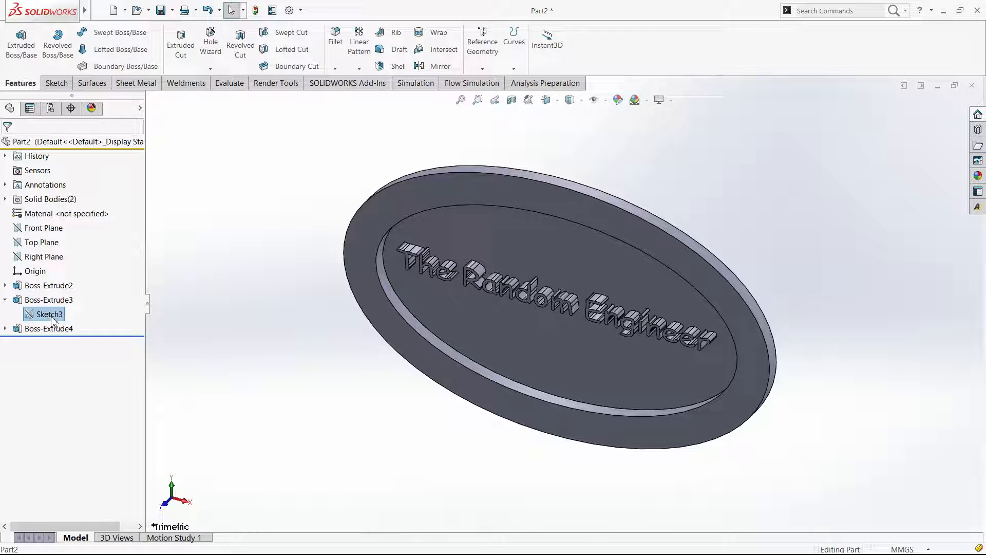
{"action": "left_click", "coordinate": [30, 40]}
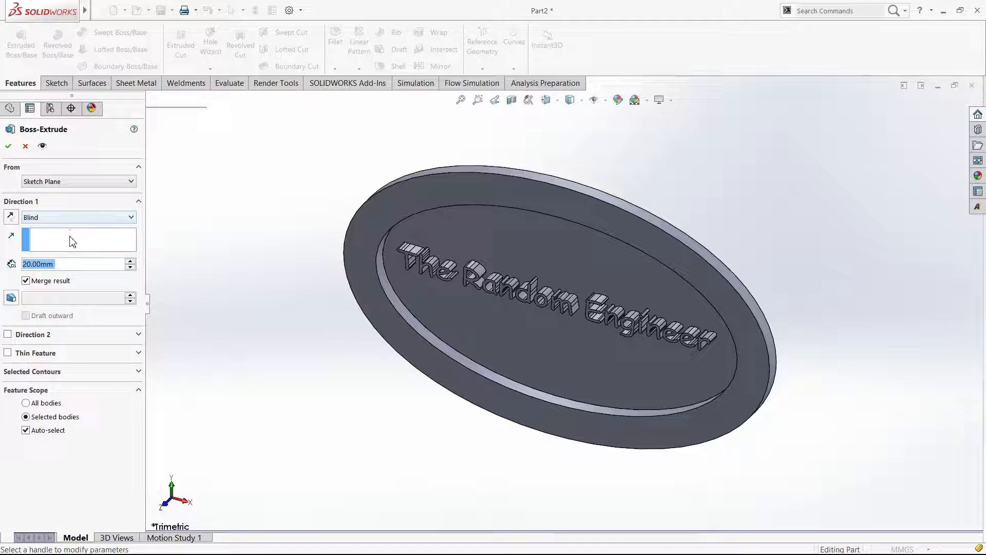
{"action": "left_click", "coordinate": [62, 371]}
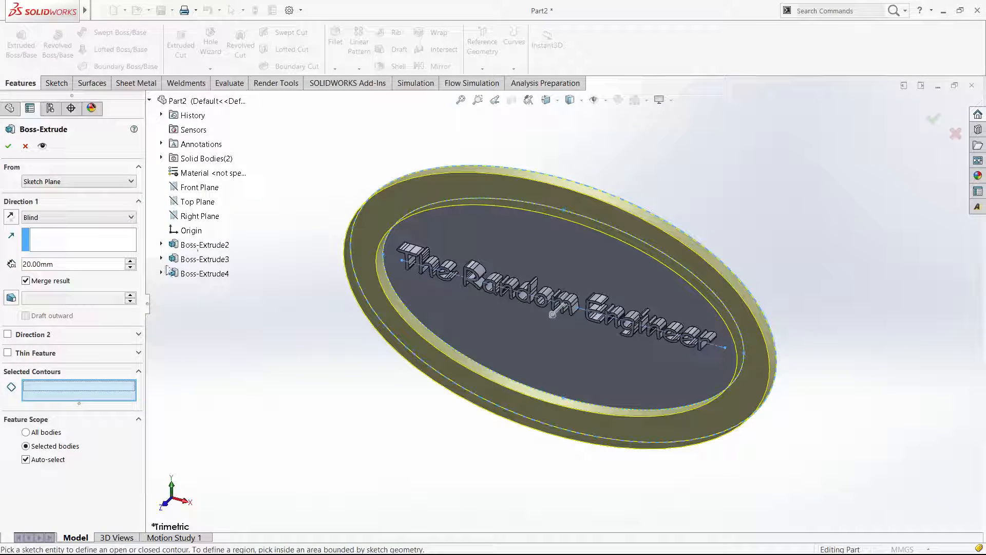
Set the Sketch3 boss extrusion to start at a 100 mm offset from the sketch plane.
{"action": "left_click", "coordinate": [163, 260]}
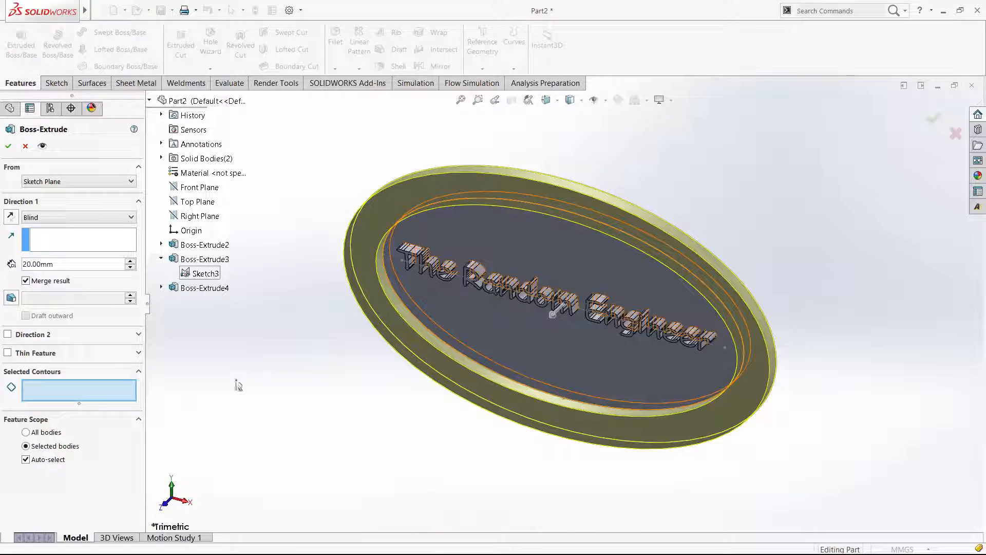
{"action": "left_click", "coordinate": [60, 239]}
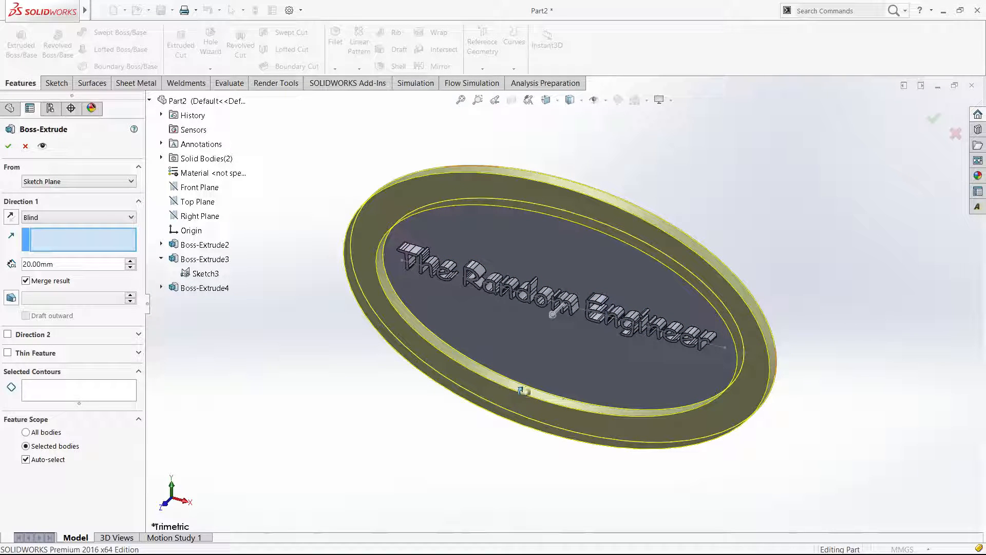
{"action": "middle_click_drag", "start_coordinate": [301, 395], "coordinate": [341, 392]}
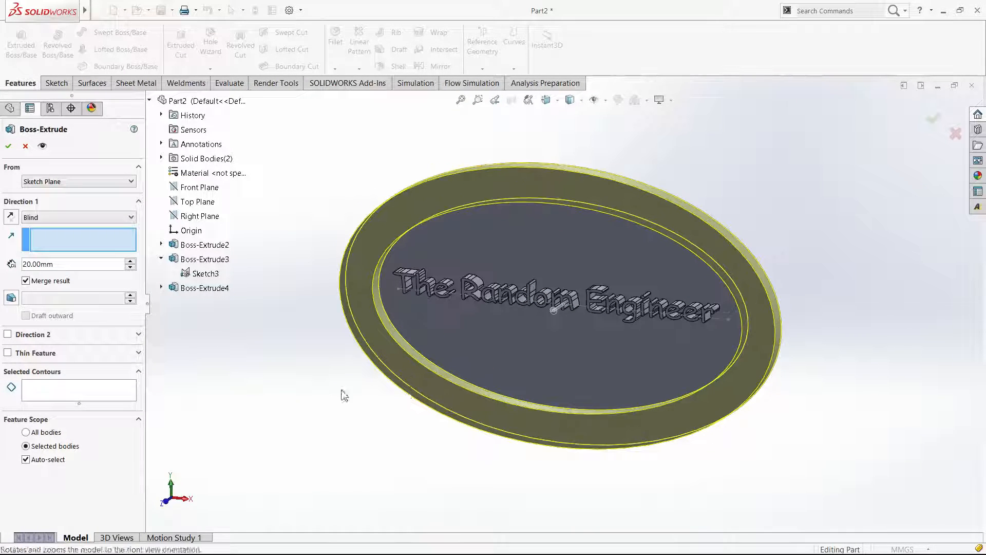
{"action": "middle_click_drag", "start_coordinate": [610, 249], "coordinate": [639, 263]}
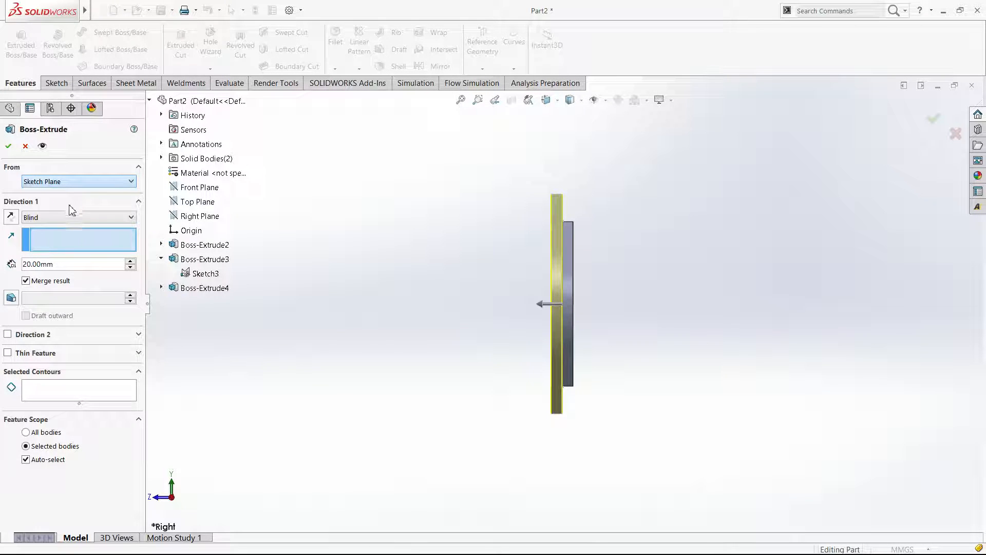
{"action": "left_click", "coordinate": [60, 221]}
{"action": "left_click", "coordinate": [130, 198]}
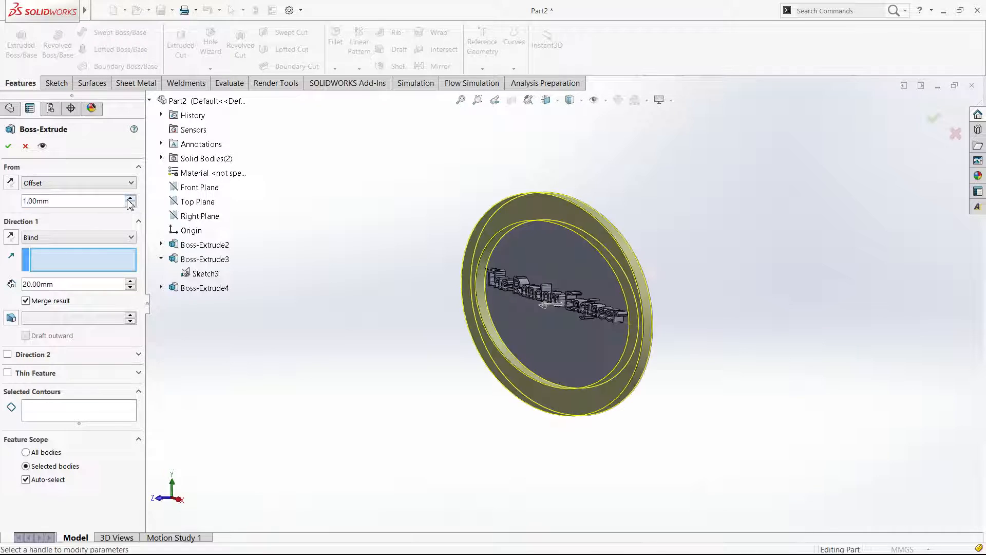
{"action": "left_click", "coordinate": [130, 198]}
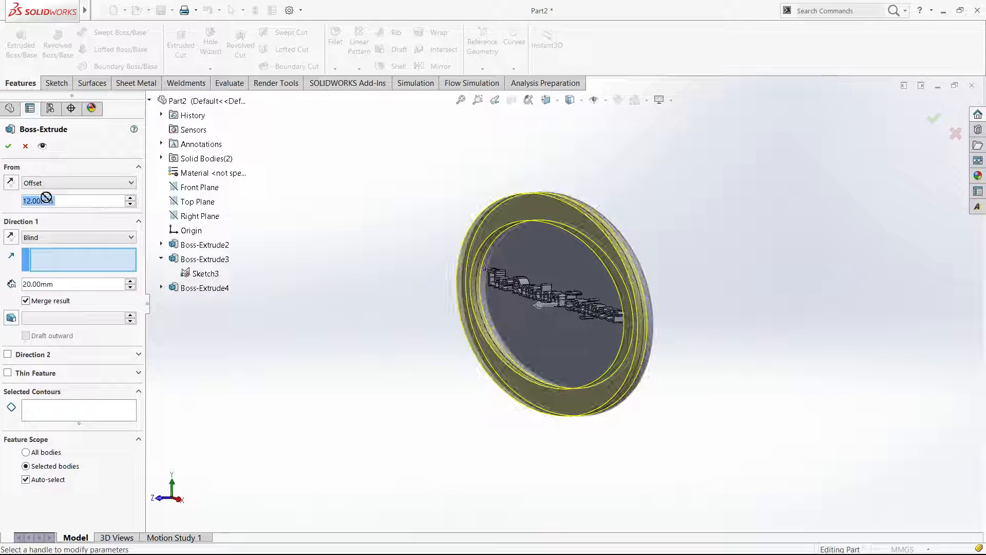
{"action": "type", "text": "100"}
{"action": "key", "text": "Return"}
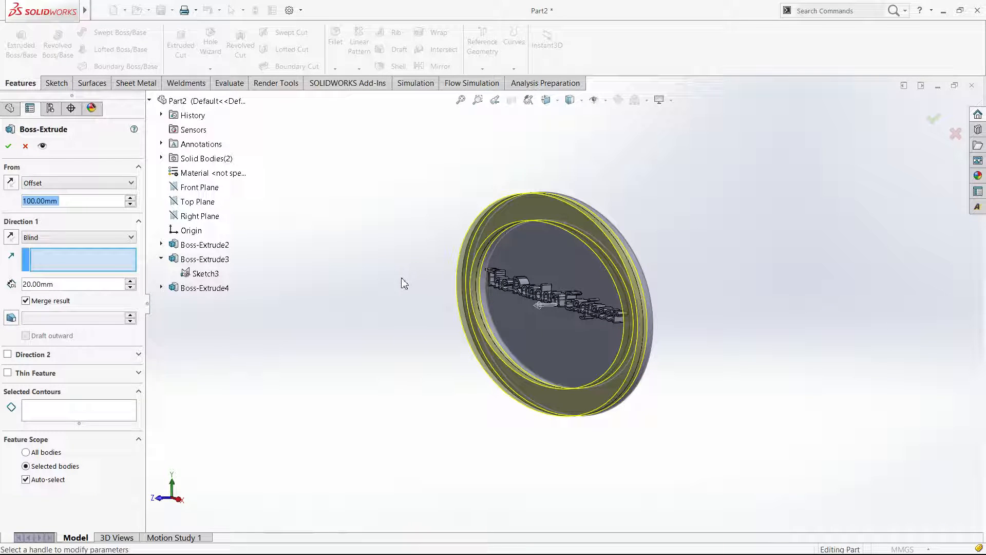
Select both the outer ring and the inner ellipse regions of Sketch3 as the extrusion contours.
{"action": "left_click", "coordinate": [98, 420]}
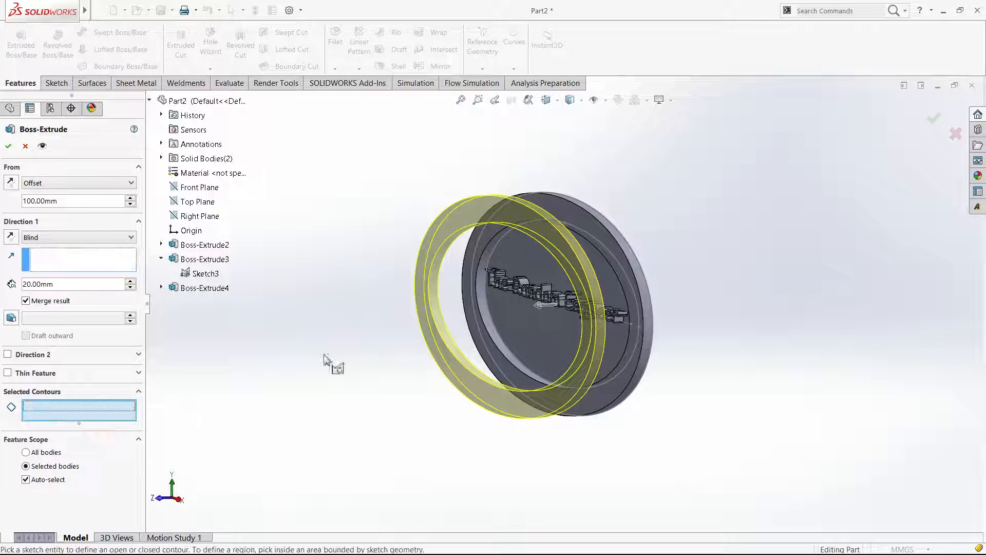
{"action": "left_click", "coordinate": [553, 222]}
{"action": "middle_click_drag", "start_coordinate": [554, 222], "coordinate": [556, 211]}
{"action": "left_click", "coordinate": [557, 250]}
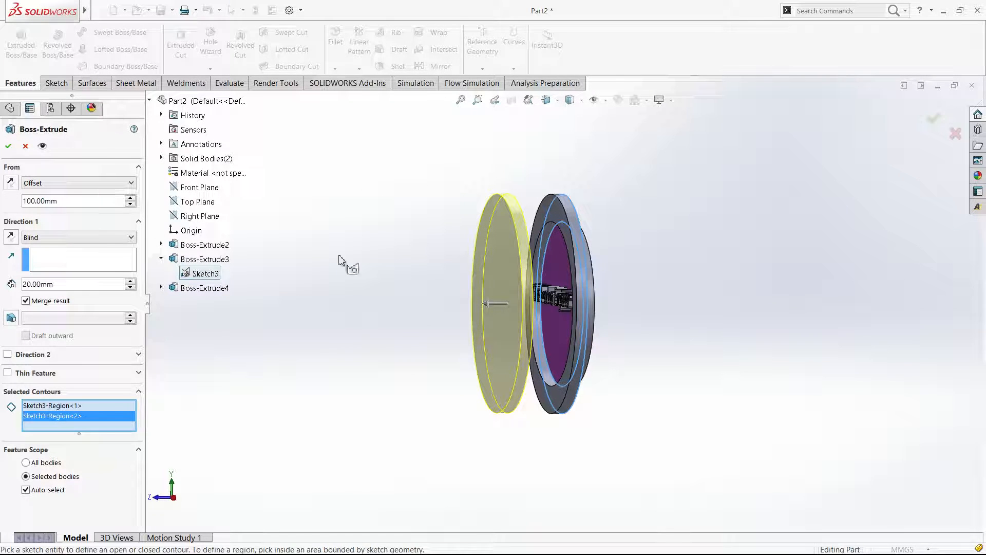
Set the blind extrusion depth to 50 mm and reverse the start offset so the disc lies behind the plate.
{"action": "left_click", "coordinate": [11, 182]}
{"action": "left_click", "coordinate": [16, 185]}
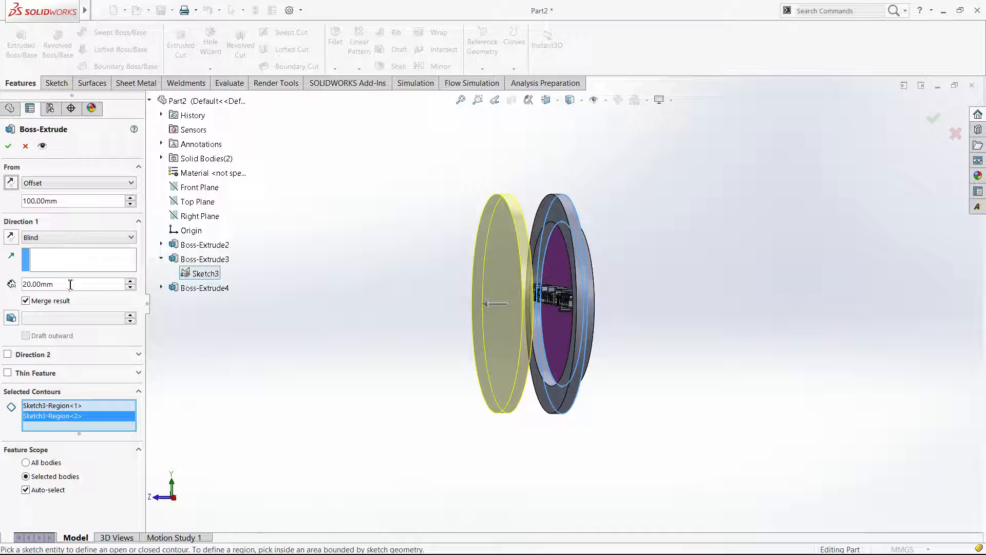
{"action": "left_click_drag", "start_coordinate": [69, 287], "coordinate": [1, 286]}
{"action": "type", "text": "50"}
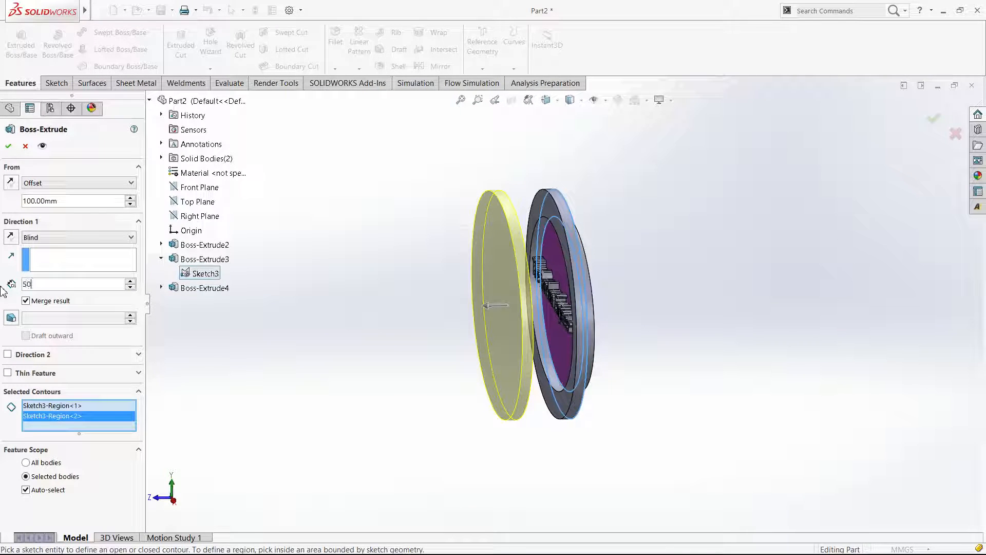
{"action": "key", "text": "Return"}
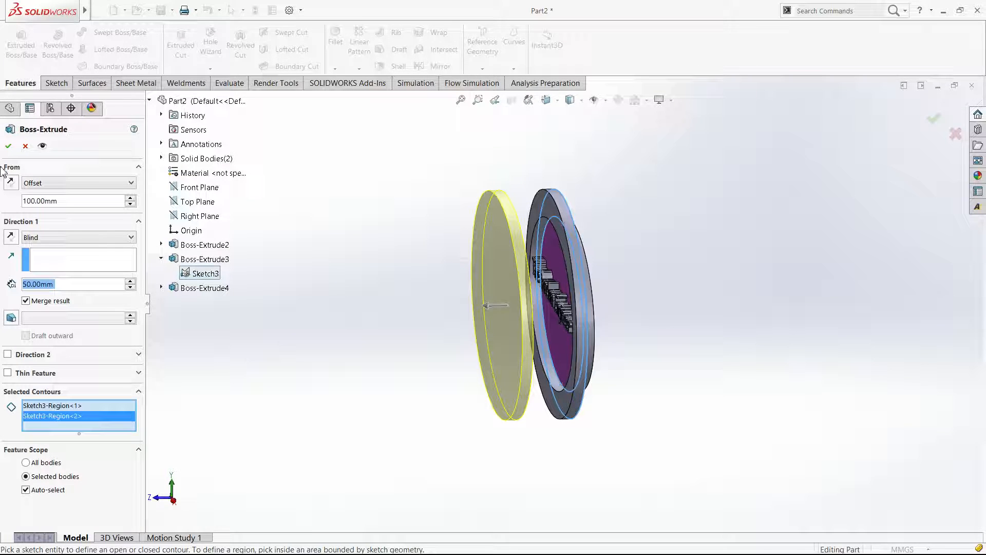
{"action": "left_click", "coordinate": [11, 183]}
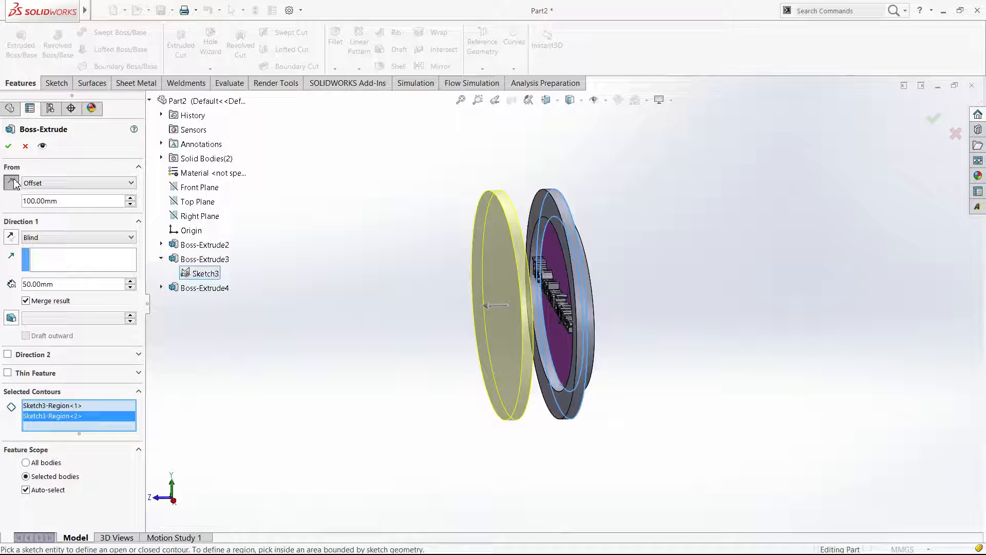
{"action": "left_click", "coordinate": [11, 183]}
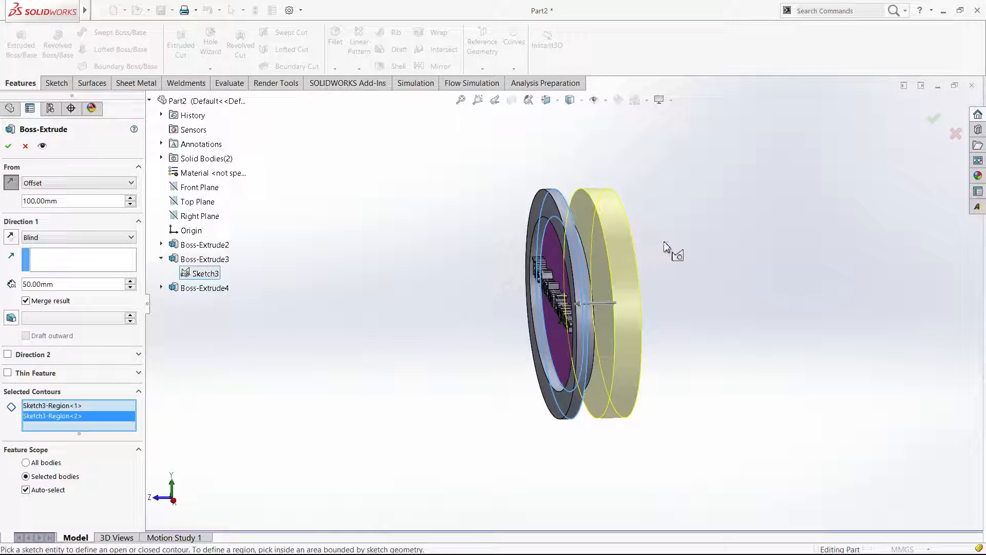
Increase the start offset to 200 mm and create the separate elliptical disc.
{"action": "right_click_drag", "start_coordinate": [673, 244], "coordinate": [683, 262]}
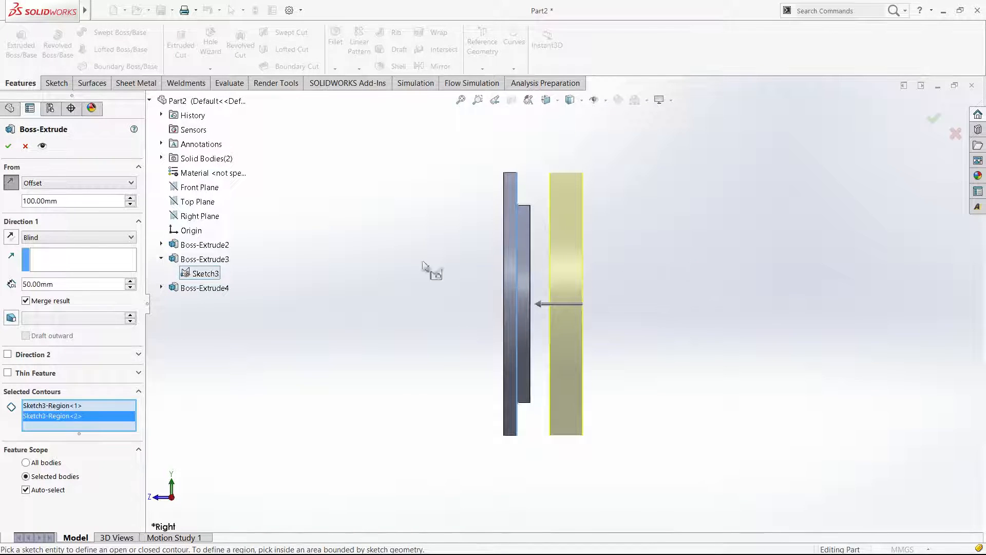
{"action": "left_click_drag", "start_coordinate": [78, 205], "coordinate": [3, 205]}
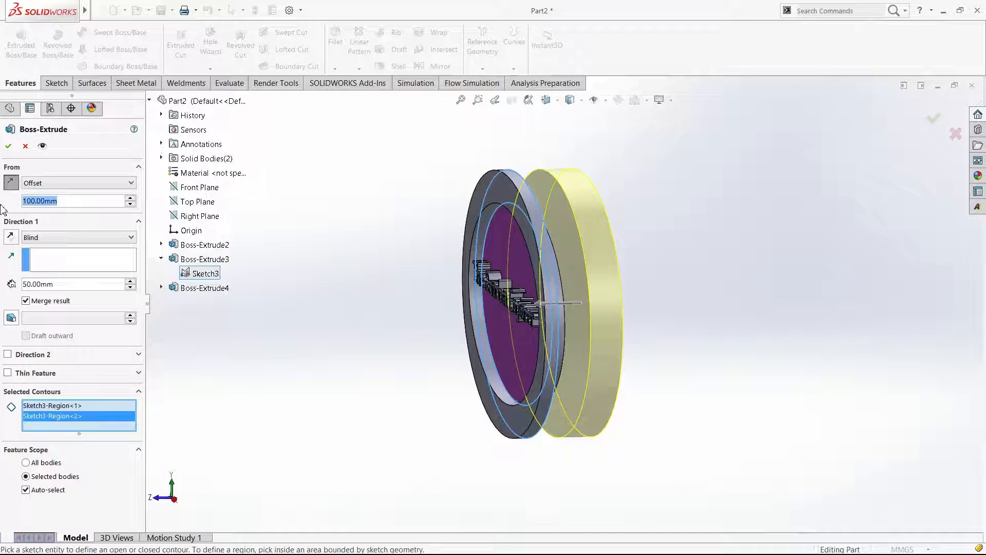
{"action": "type", "text": "200"}
{"action": "key", "text": "Return"}
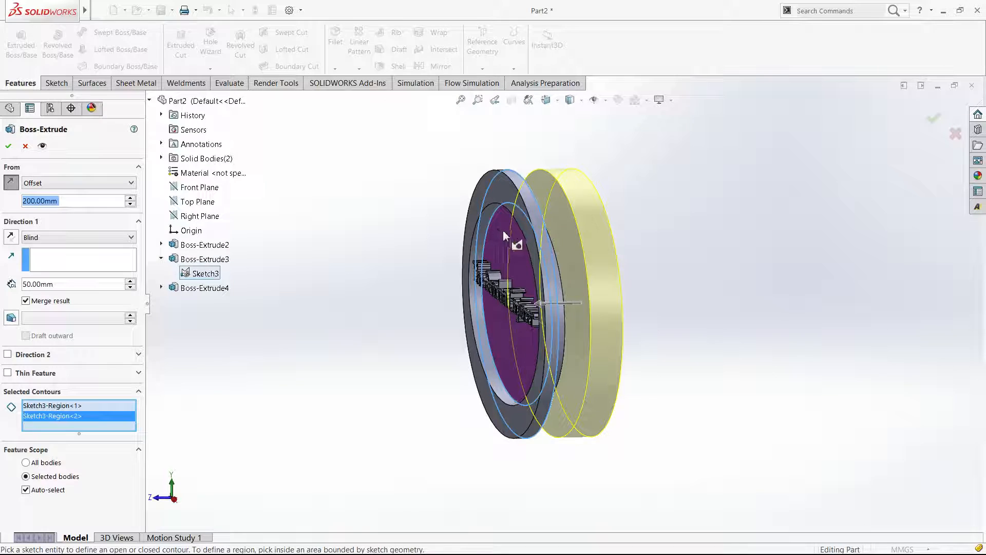
{"action": "scroll", "coordinate": [552, 200], "scroll_direction": "up", "scroll_amount": 2}
{"action": "middle_click_drag", "start_coordinate": [557, 202], "coordinate": [567, 239]}
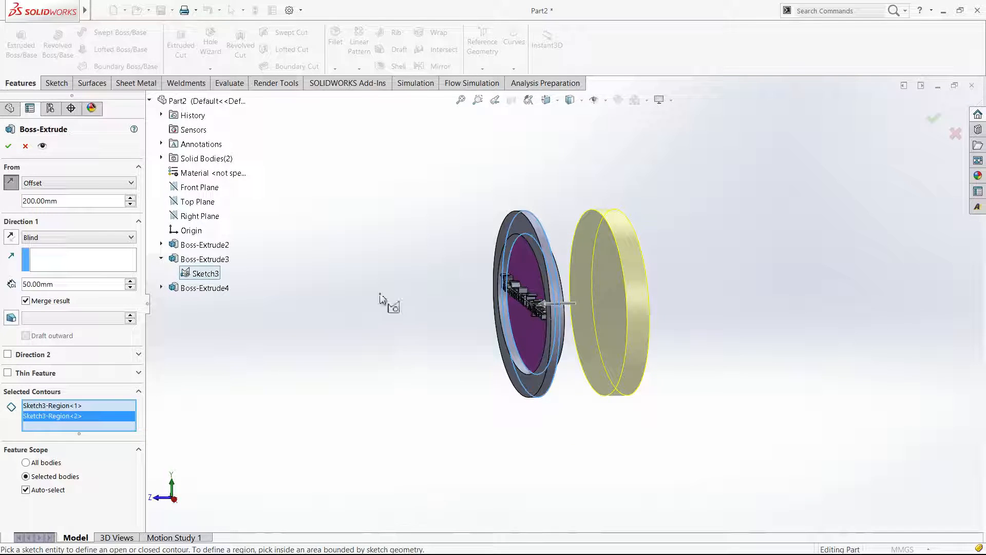
{"action": "left_click", "coordinate": [9, 149]}
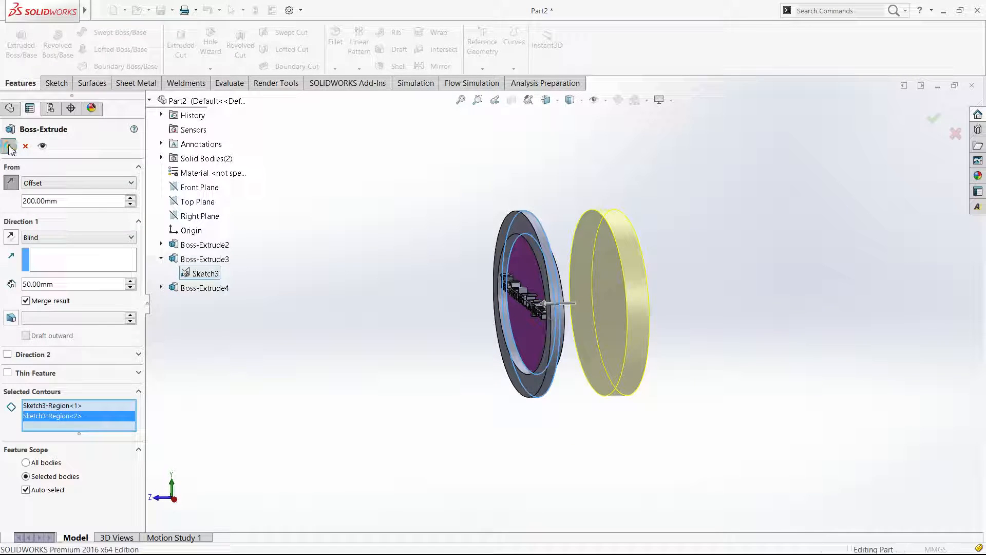
Examine the three solid bodies in the model and identify which geometry belongs to each.
{"action": "middle_click_drag", "start_coordinate": [360, 391], "coordinate": [392, 397]}
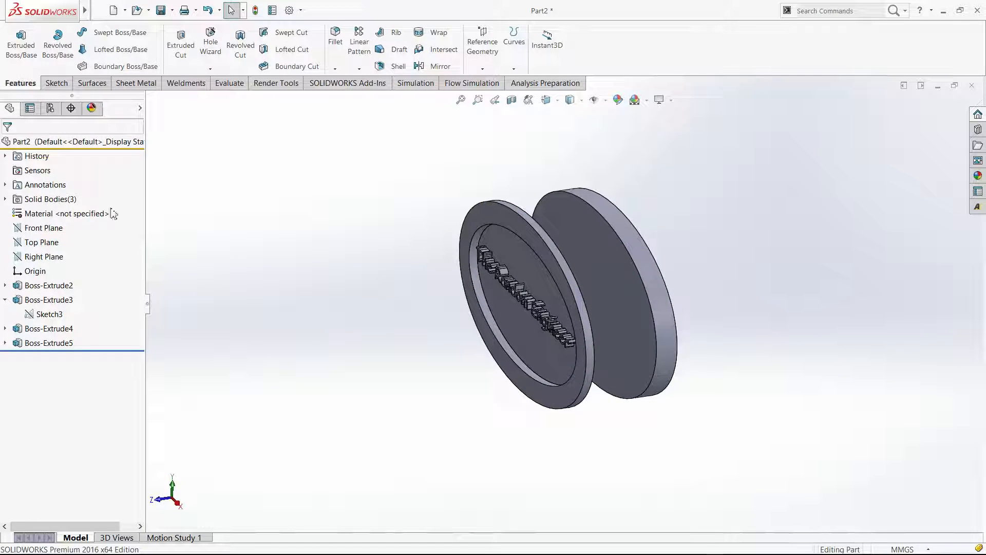
{"action": "left_click", "coordinate": [5, 199]}
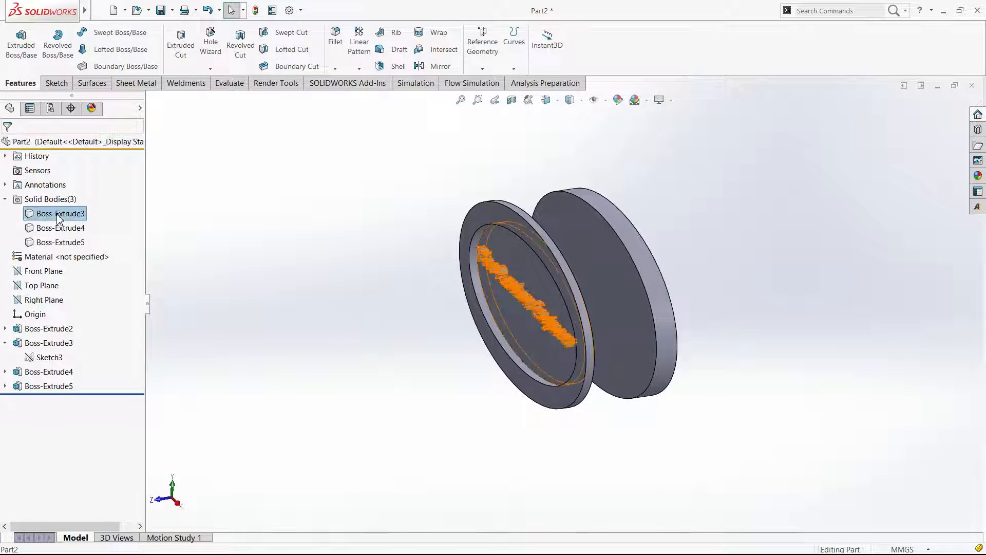
{"action": "left_click", "coordinate": [61, 242]}
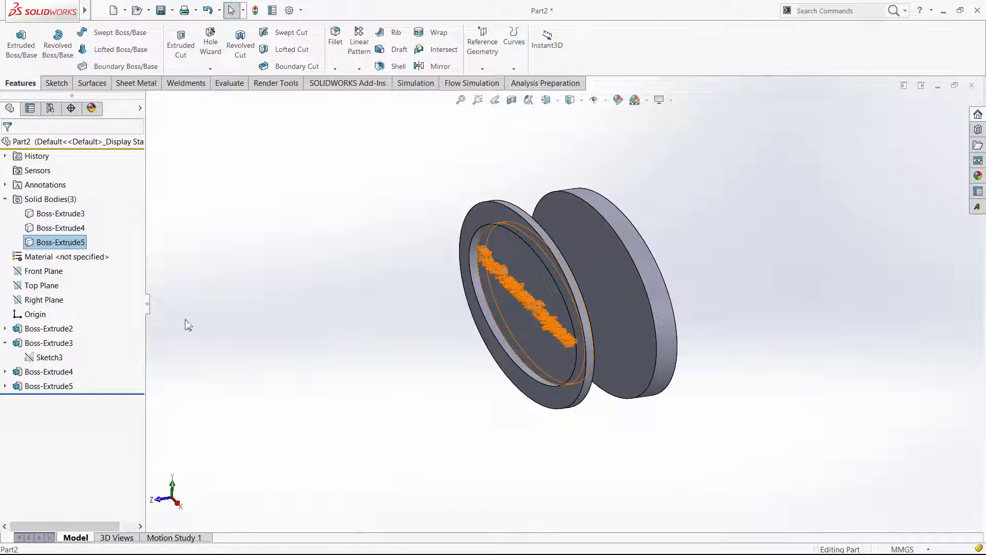
{"action": "left_click", "coordinate": [6, 343]}
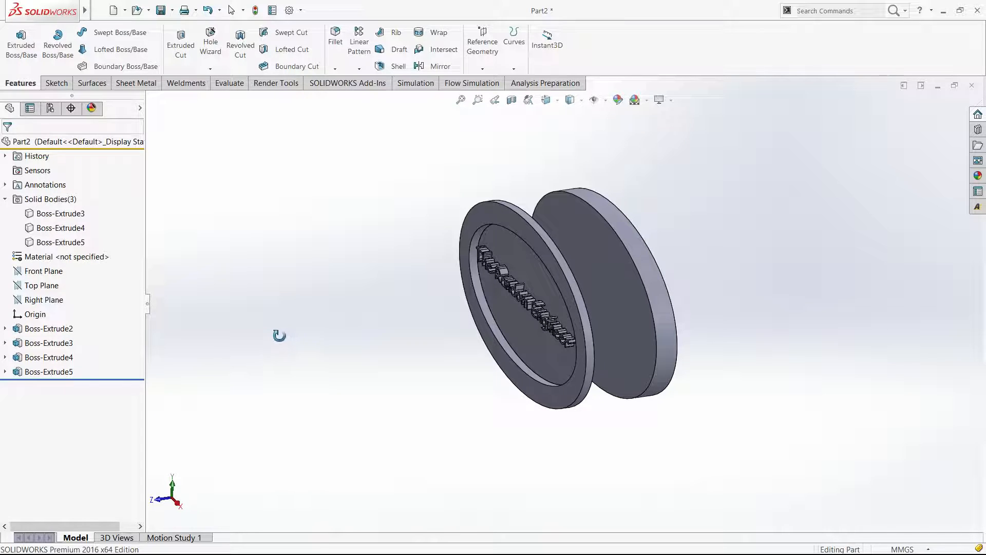
Hide the body holding the raised text and inner plate, and show it again.
{"action": "left_click", "coordinate": [40, 329]}
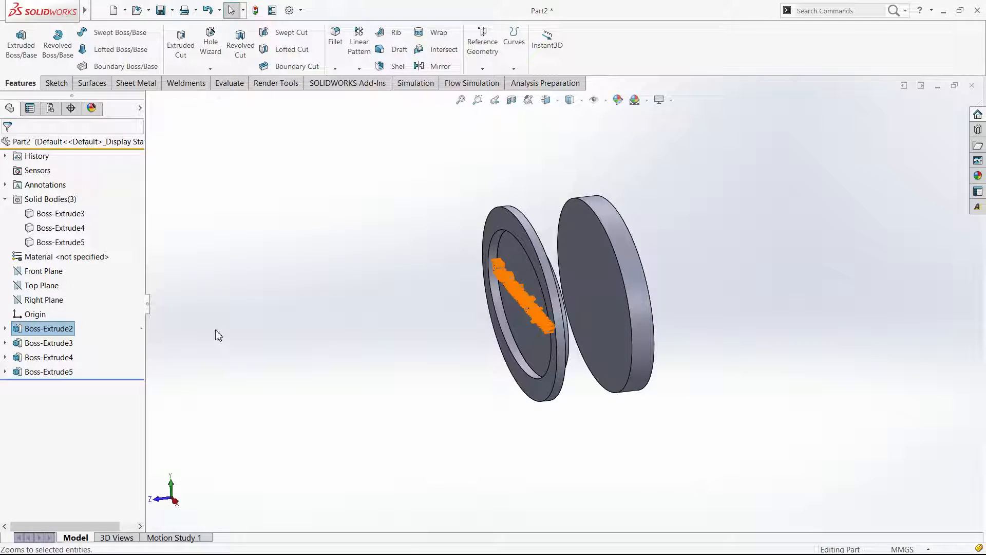
{"action": "left_click", "coordinate": [64, 329]}
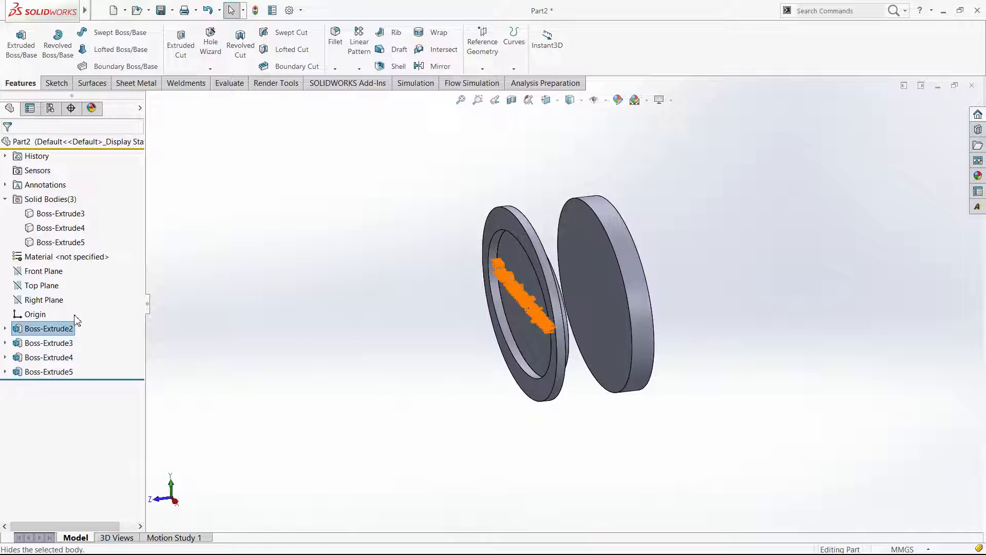
{"action": "left_click", "coordinate": [66, 331]}
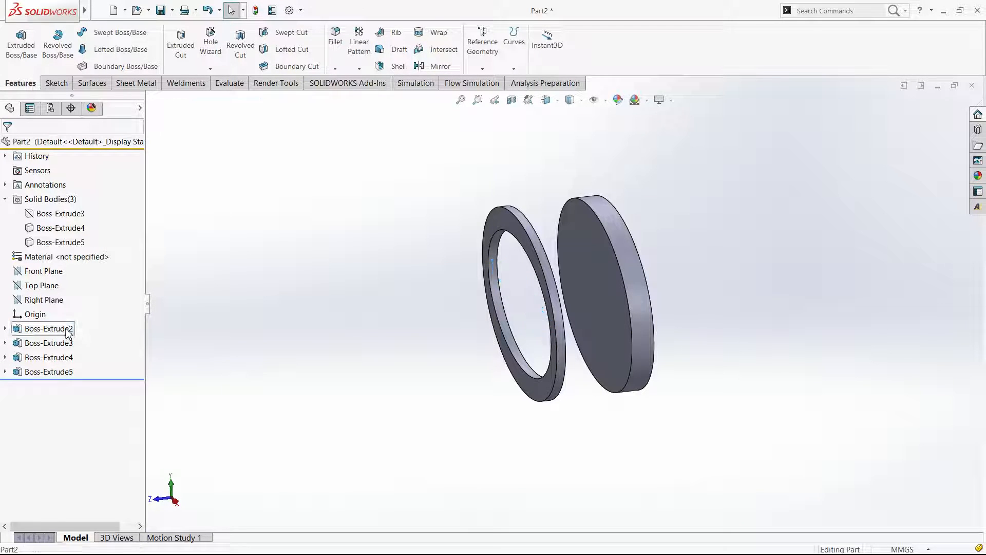
{"action": "left_click", "coordinate": [71, 315]}
Show and hide the text sketch under Boss-Extrude2, and display Sketch3 under Boss-Extrude3.
{"action": "left_click", "coordinate": [5, 329]}
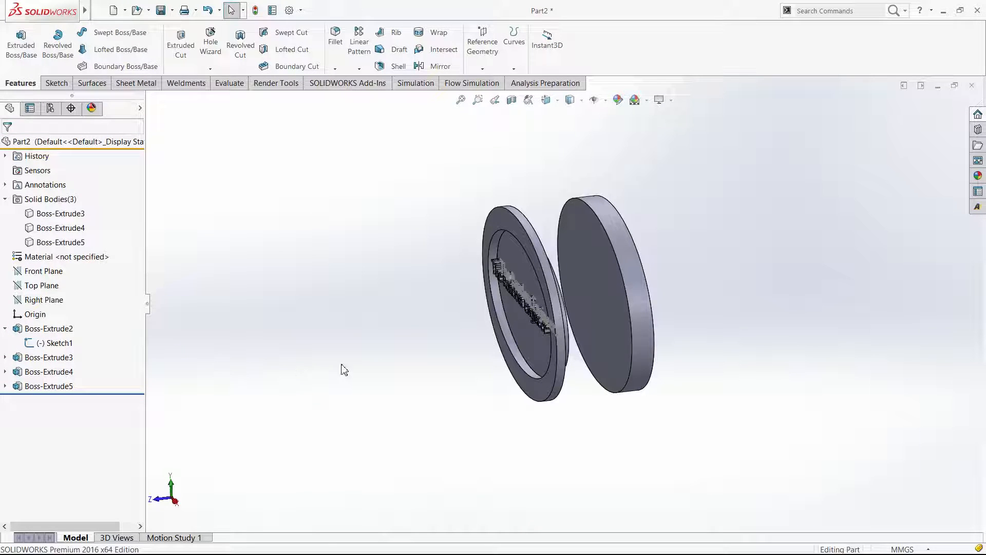
{"action": "left_click", "coordinate": [4, 358]}
{"action": "left_click", "coordinate": [52, 371]}
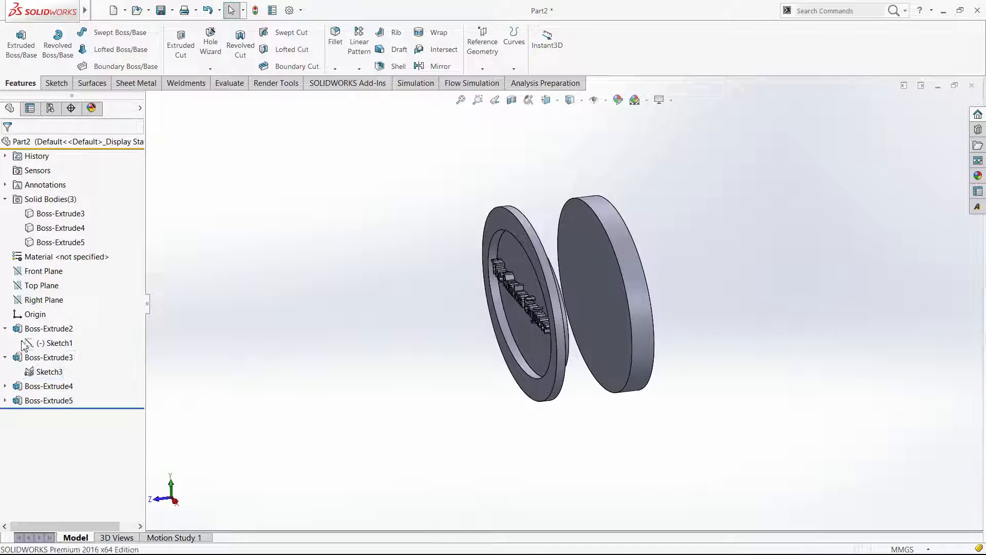
{"action": "left_click", "coordinate": [5, 328]}
{"action": "left_click", "coordinate": [349, 371]}
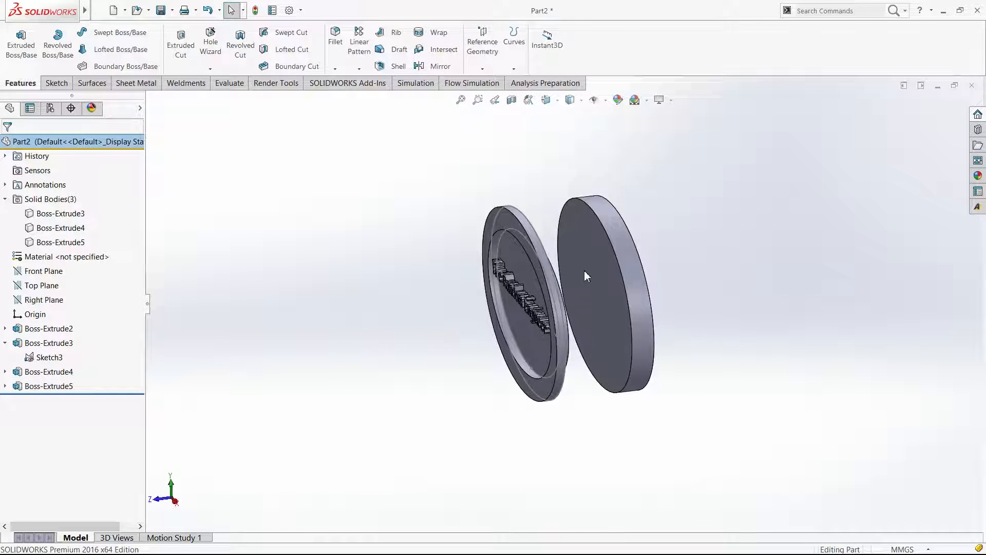
Inspect the displayed Sketch3 against the bodies from the front and back, and hide the sketch again.
{"action": "middle_click_drag", "start_coordinate": [585, 271], "coordinate": [568, 269]}
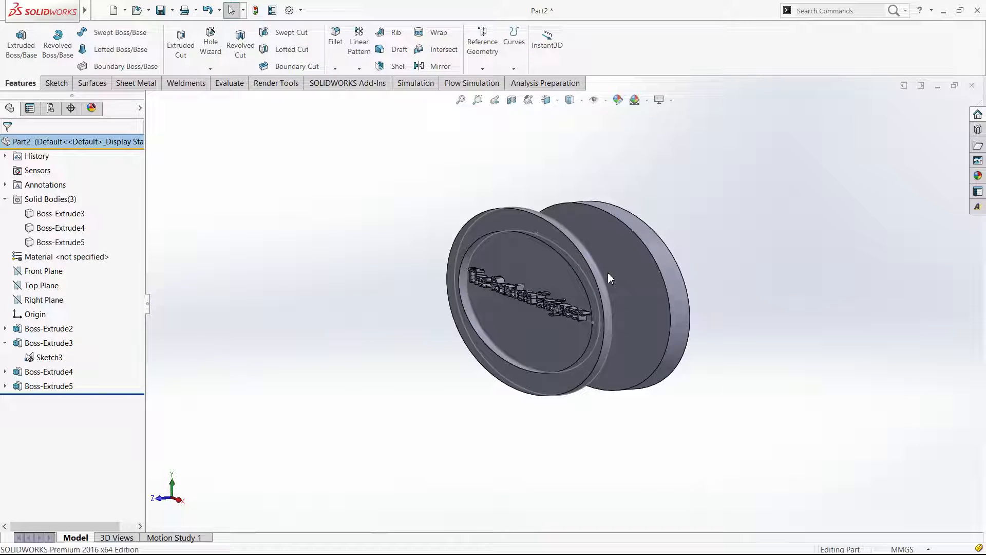
{"action": "middle_click_drag", "start_coordinate": [682, 284], "coordinate": [714, 273]}
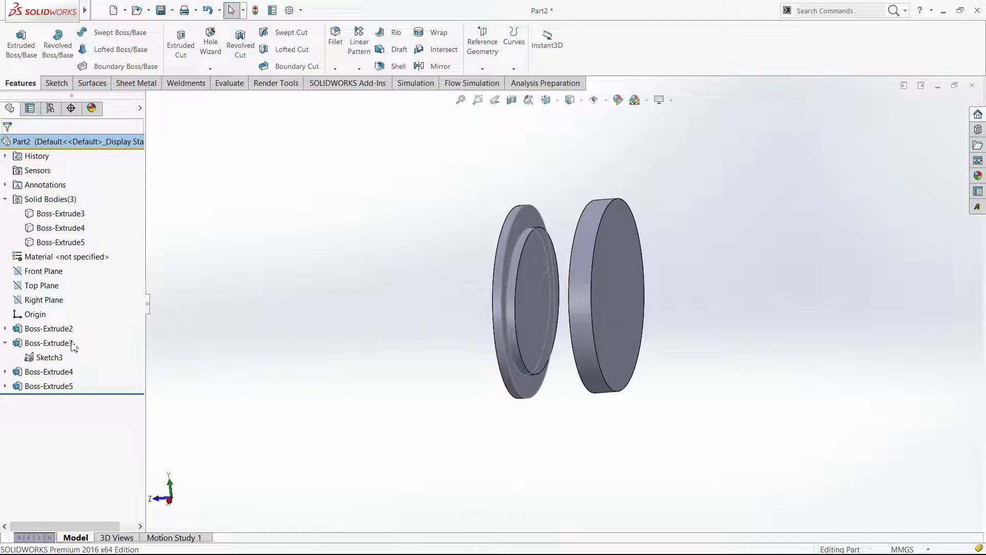
{"action": "left_click", "coordinate": [49, 359]}
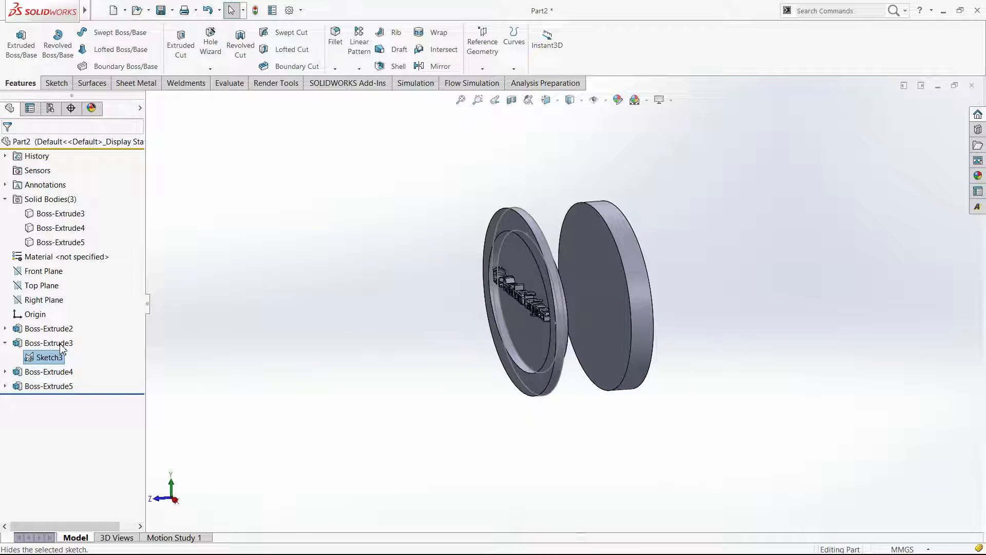
{"action": "left_click", "coordinate": [216, 333]}
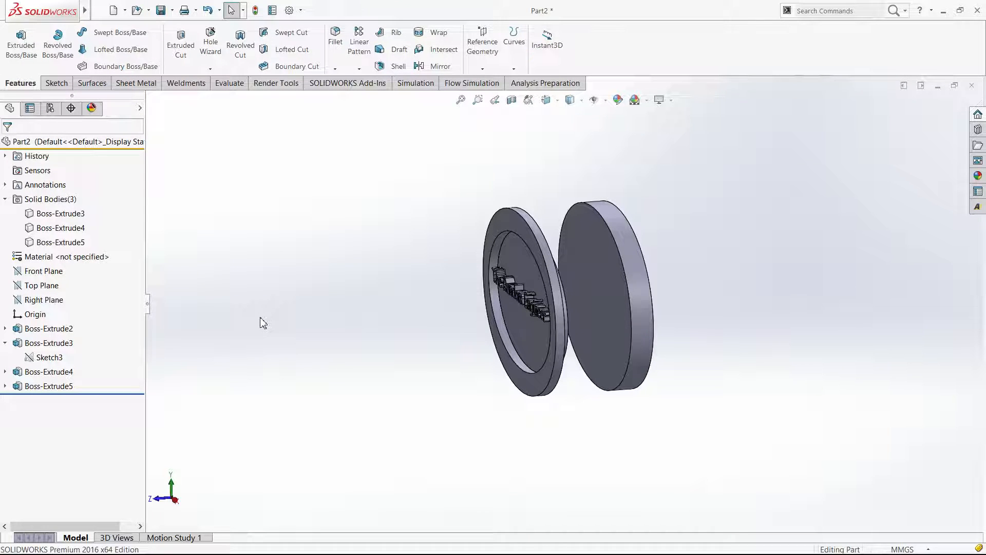
Extrude Sketch3 from the rear disc's facing surface up to the back face of the inner plate, with Merge result on.
{"action": "left_click", "coordinate": [50, 358]}
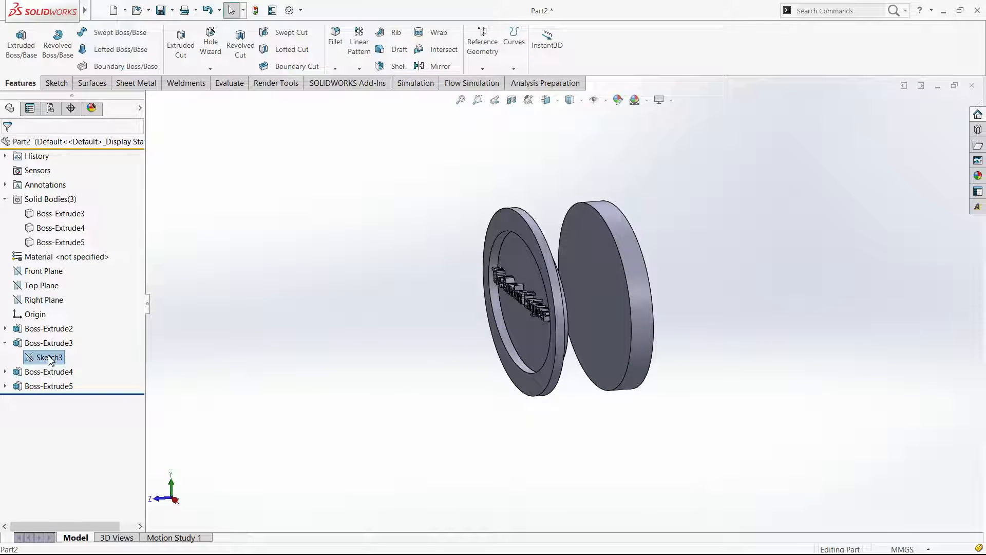
{"action": "left_click", "coordinate": [17, 60]}
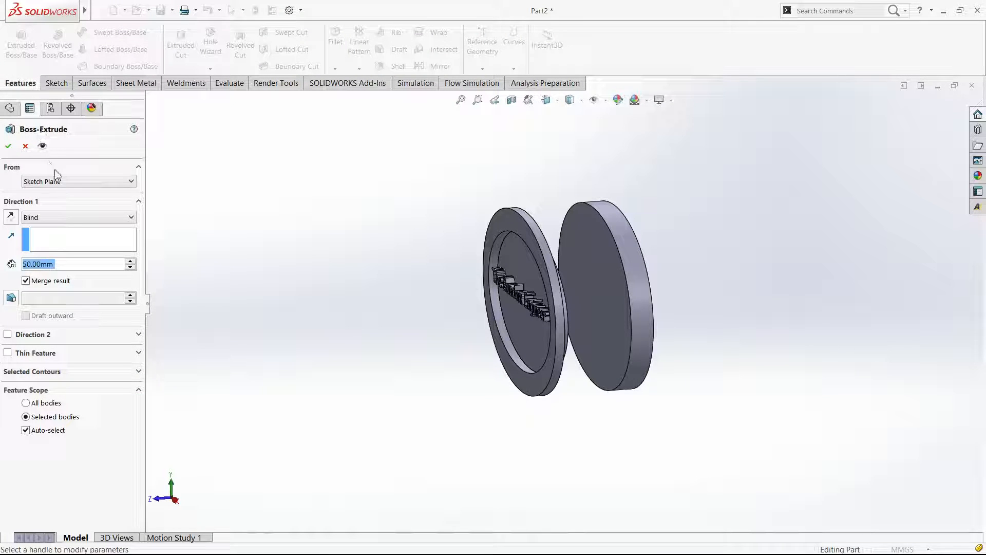
{"action": "left_click", "coordinate": [66, 205]}
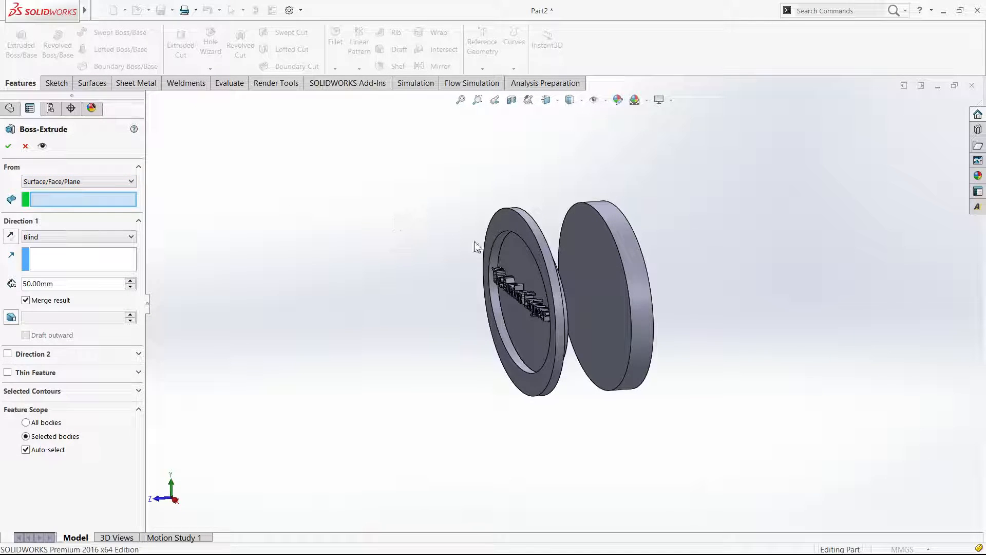
{"action": "left_click", "coordinate": [598, 262]}
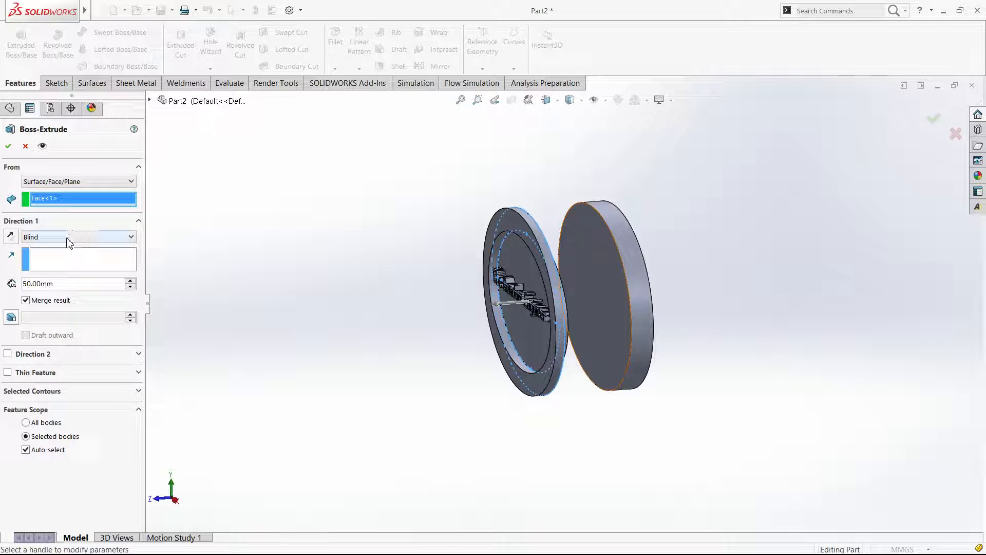
{"action": "left_click", "coordinate": [69, 281]}
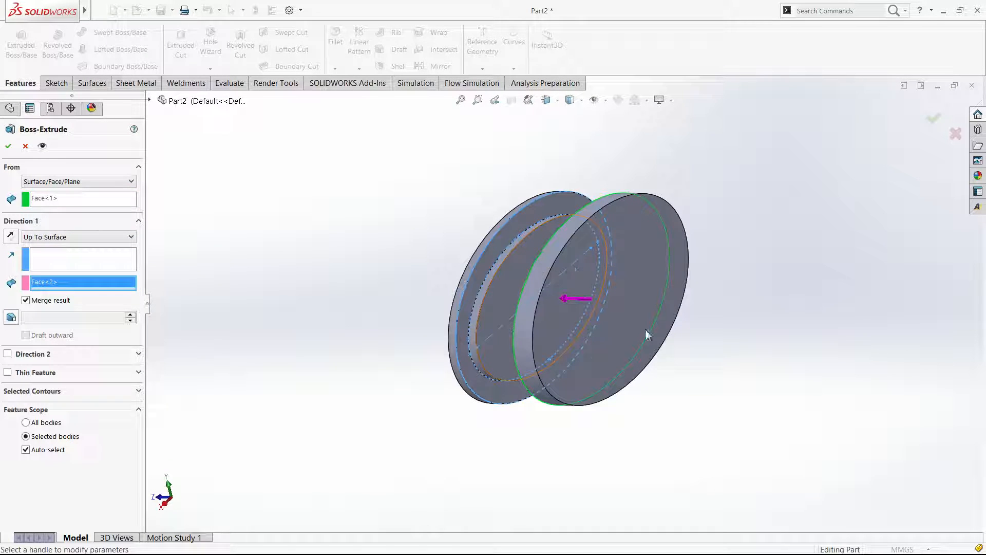
{"action": "middle_click_drag", "start_coordinate": [721, 303], "coordinate": [811, 302]}
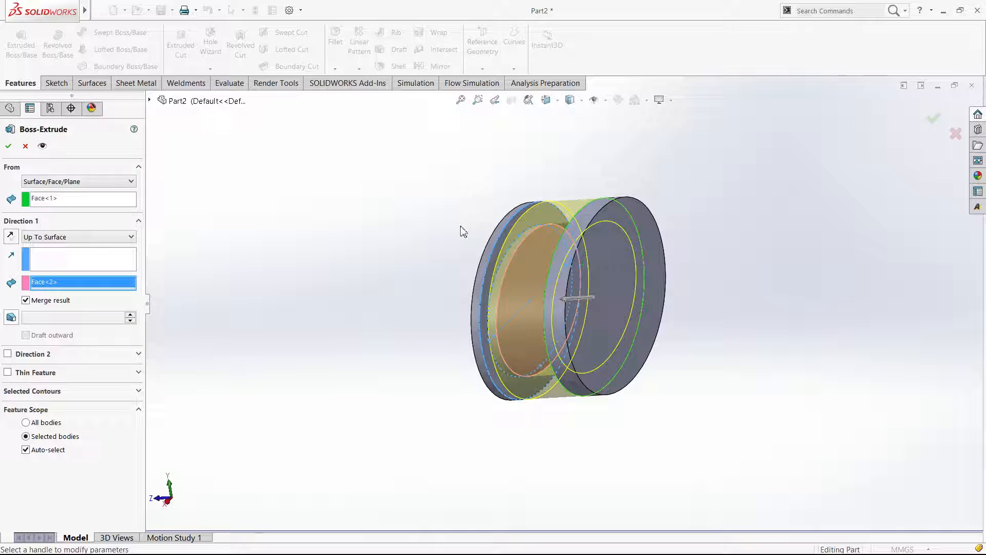
{"action": "left_click", "coordinate": [8, 146]}
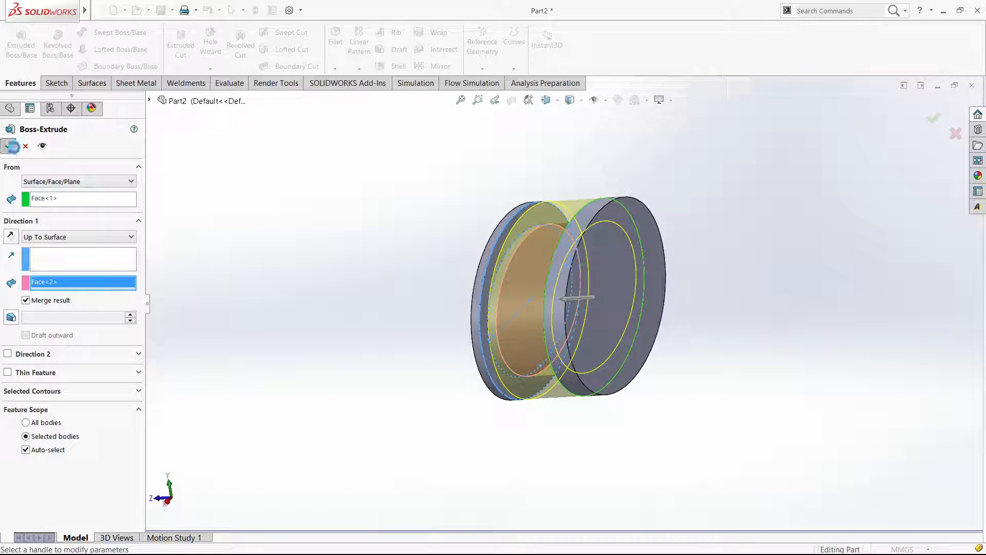
{"action": "key", "text": "ctrl+4"}
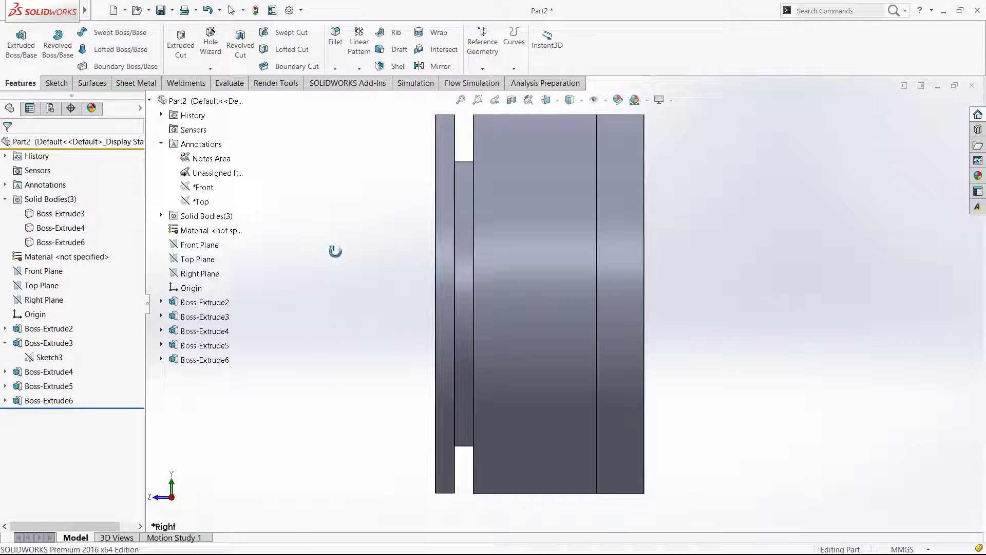
Reopen Boss-Extrude6 for editing and try Merge result and automatic body selection off and on again.
{"action": "left_click", "coordinate": [70, 397]}
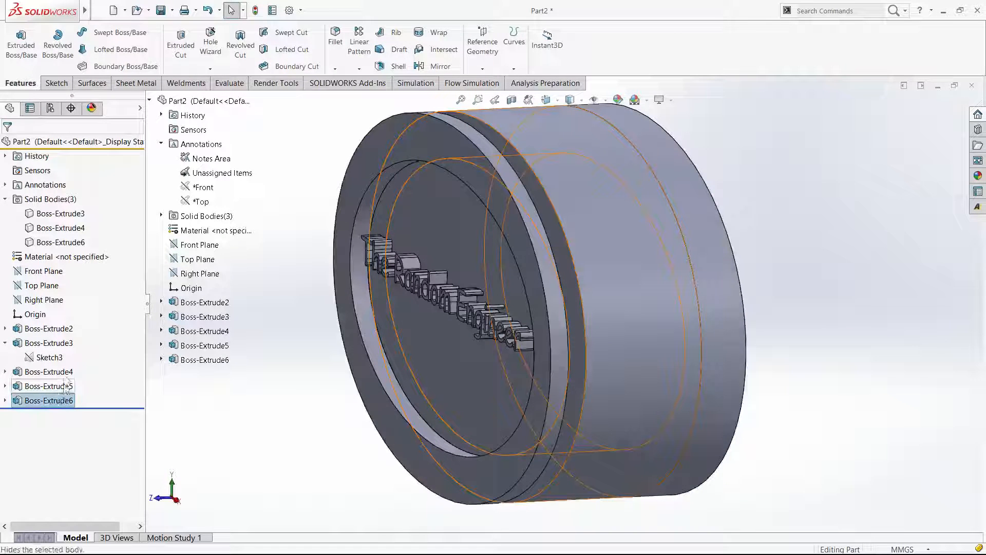
{"action": "left_click", "coordinate": [64, 371]}
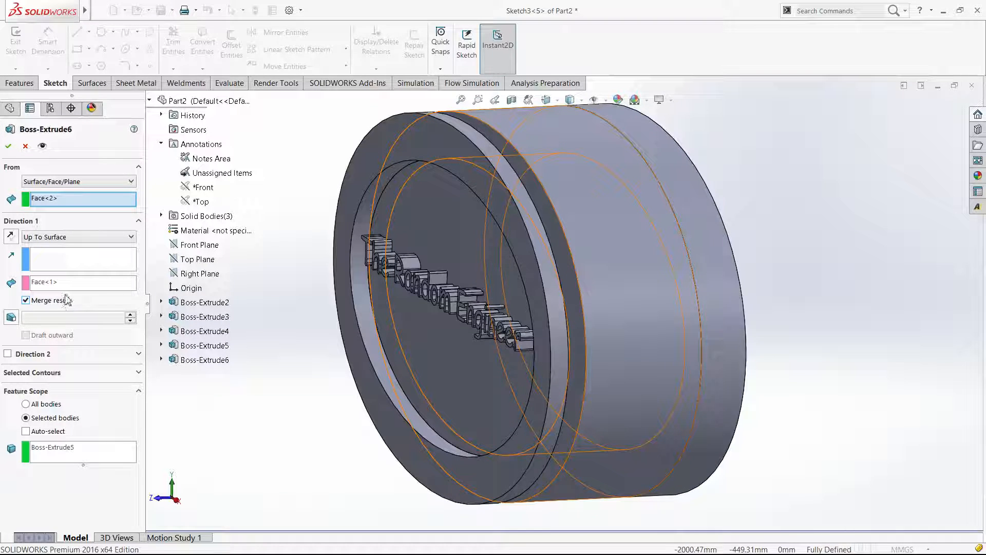
{"action": "left_click", "coordinate": [57, 303]}
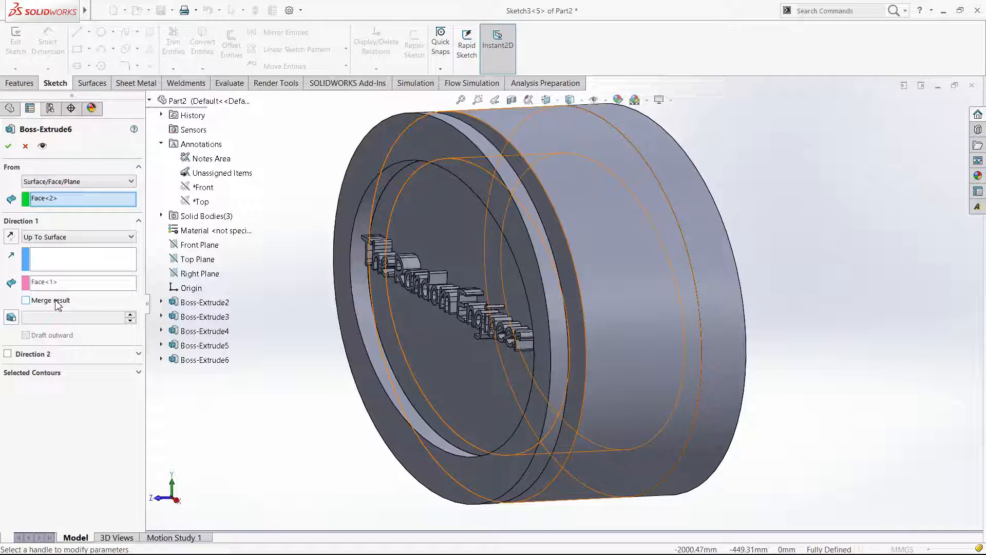
{"action": "left_click", "coordinate": [58, 303]}
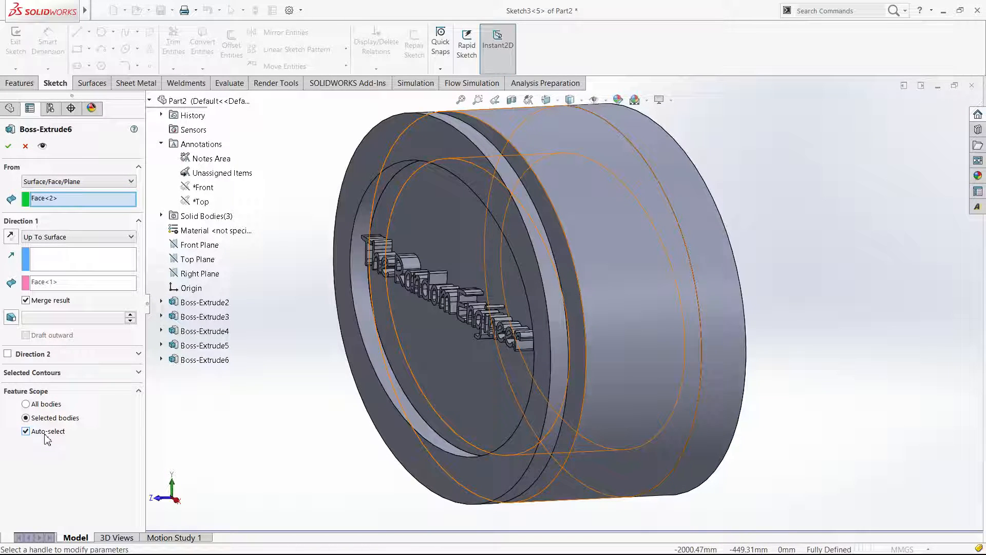
{"action": "left_click", "coordinate": [41, 431]}
{"action": "left_click", "coordinate": [41, 432]}
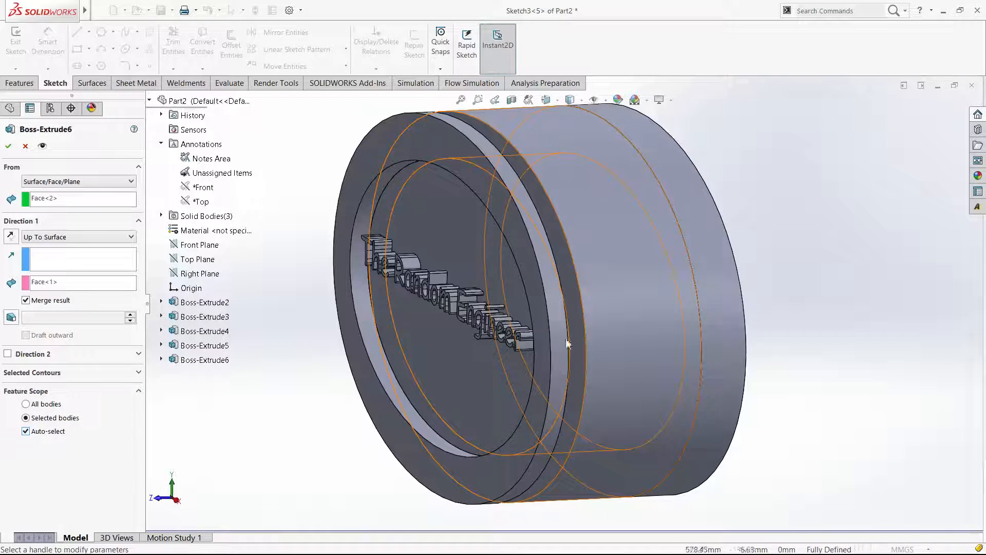
{"action": "scroll", "coordinate": [568, 344], "scroll_direction": "up", "scroll_amount": 4}
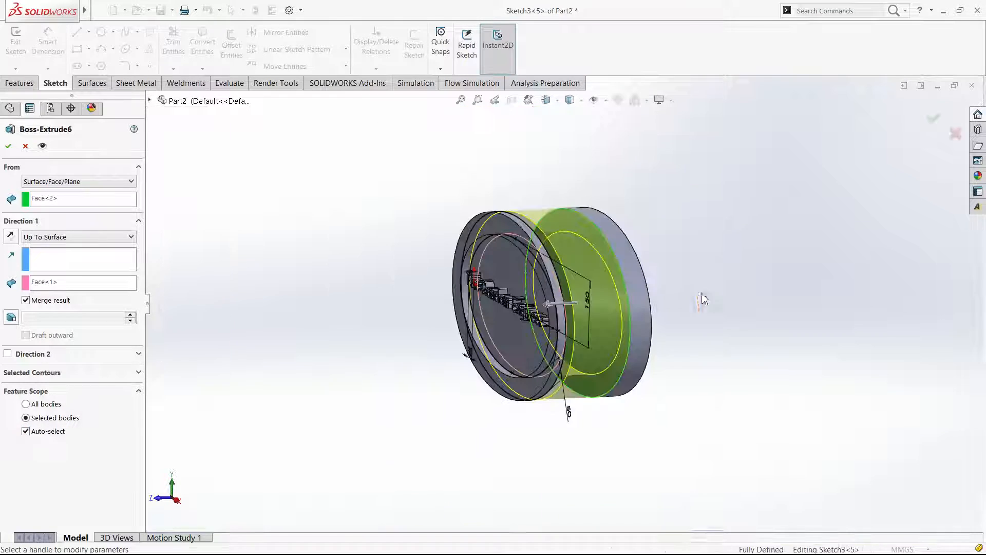
Turn off automatic body selection for Boss-Extrude6 and choose the front ring, rear disc and text body as its feature scope.
{"action": "left_click", "coordinate": [41, 432]}
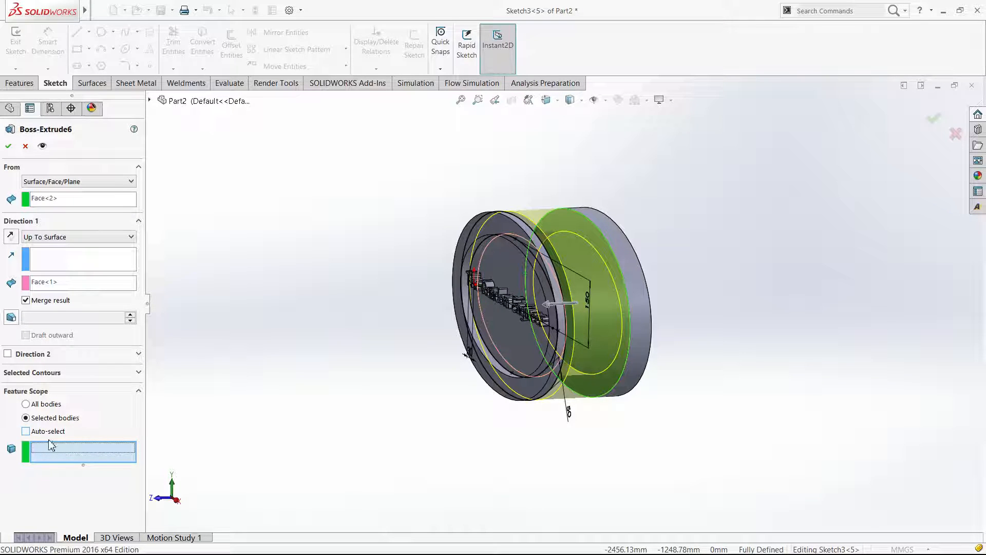
{"action": "middle_click_drag", "start_coordinate": [502, 230], "coordinate": [506, 227]}
{"action": "left_click", "coordinate": [506, 227]}
{"action": "left_click", "coordinate": [607, 238]}
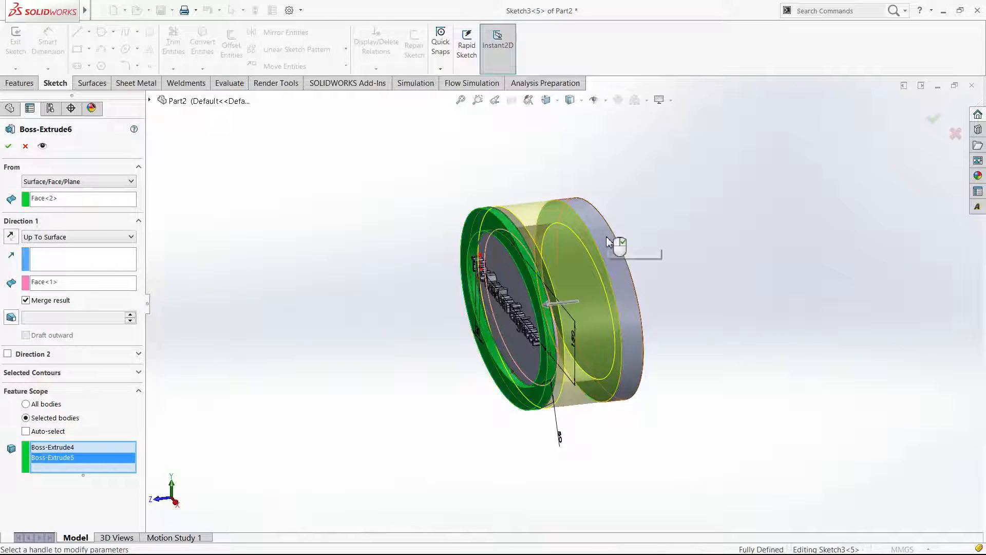
{"action": "left_click", "coordinate": [516, 291]}
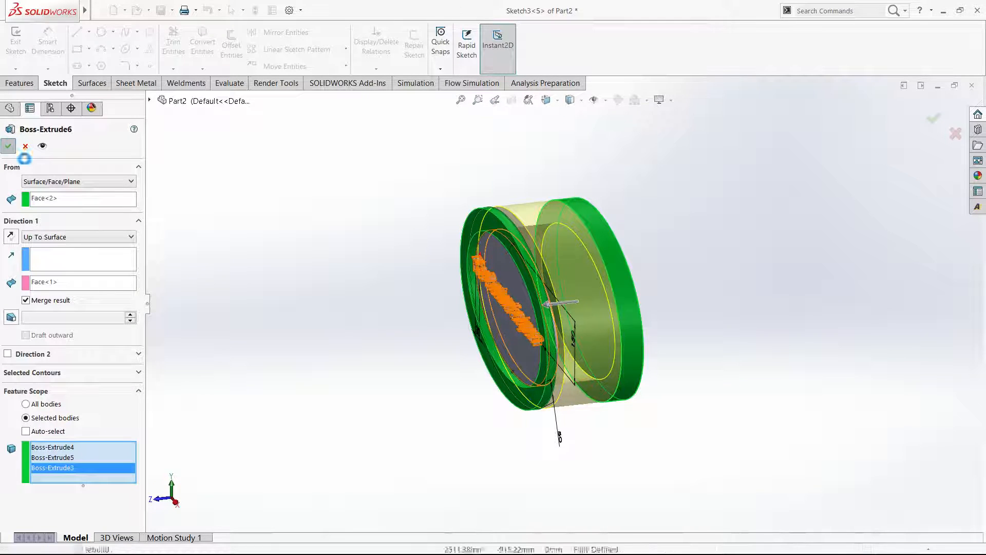
{"action": "left_click", "coordinate": [8, 146]}
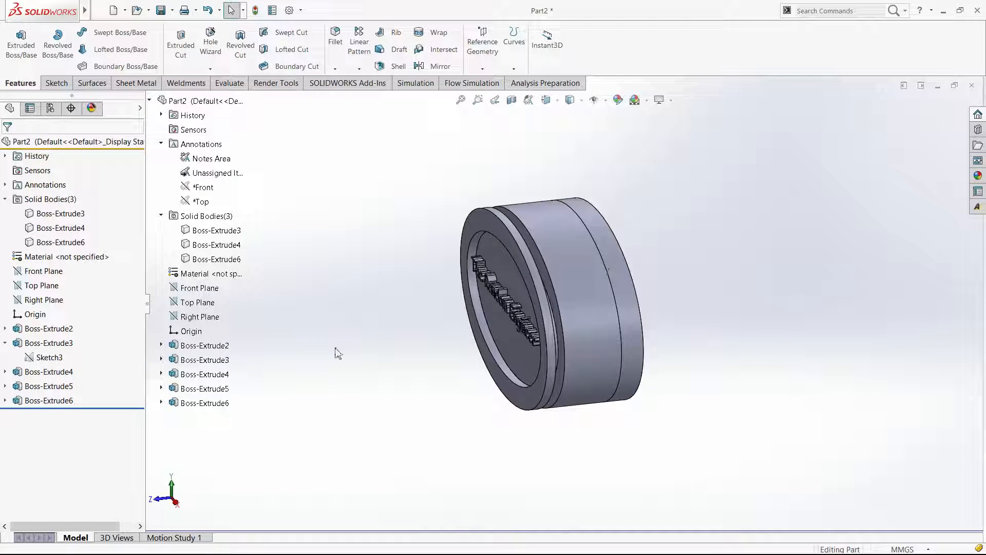
Check from the right side how the front ring of Boss-Extrude4 sits against the other bodies.
{"action": "left_click", "coordinate": [41, 373]}
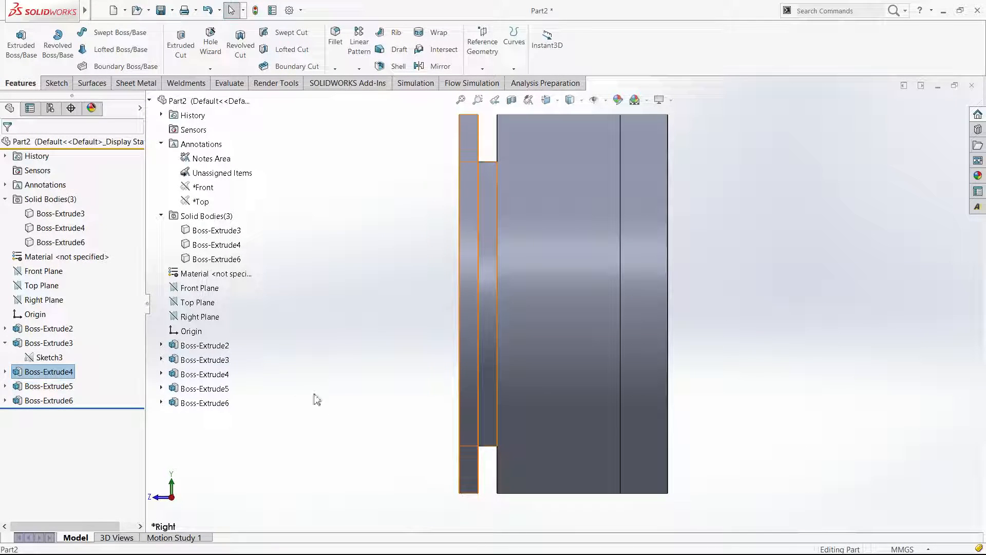
{"action": "left_click", "coordinate": [469, 399]}
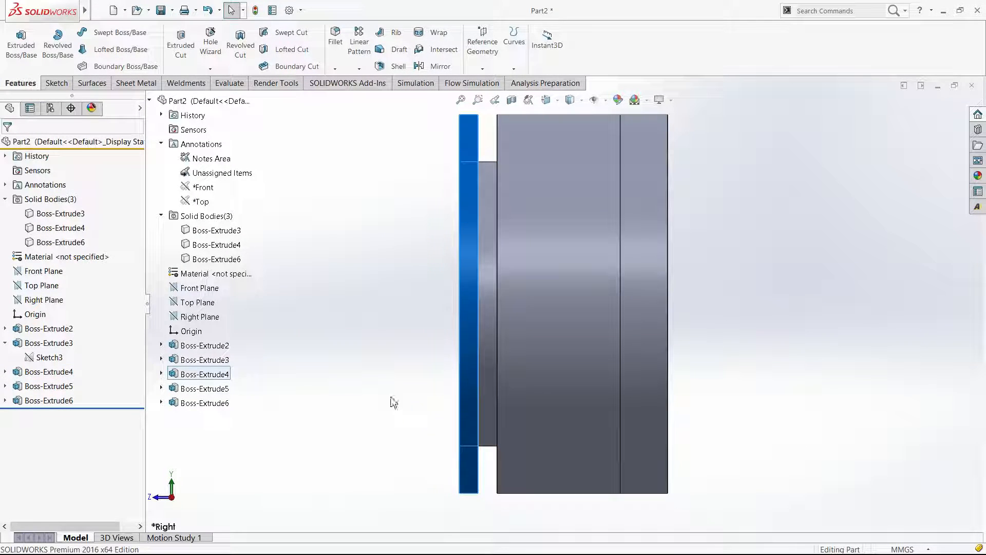
{"action": "left_click", "coordinate": [394, 402]}
{"action": "key", "text": "ctrl+7"}
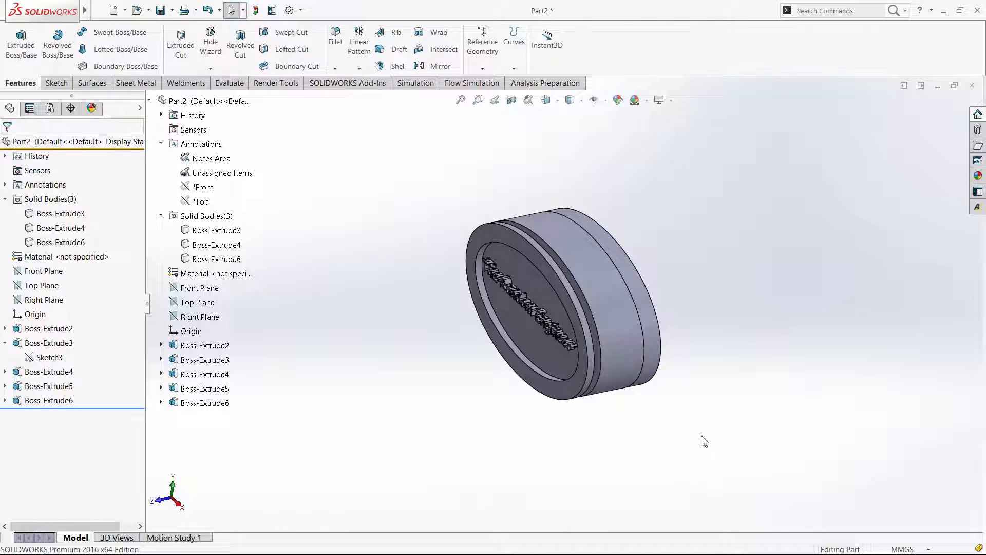
Edit Boss-Extrude6 and set its feature scope to All bodies.
{"action": "left_click", "coordinate": [49, 401]}
{"action": "left_click", "coordinate": [41, 381]}
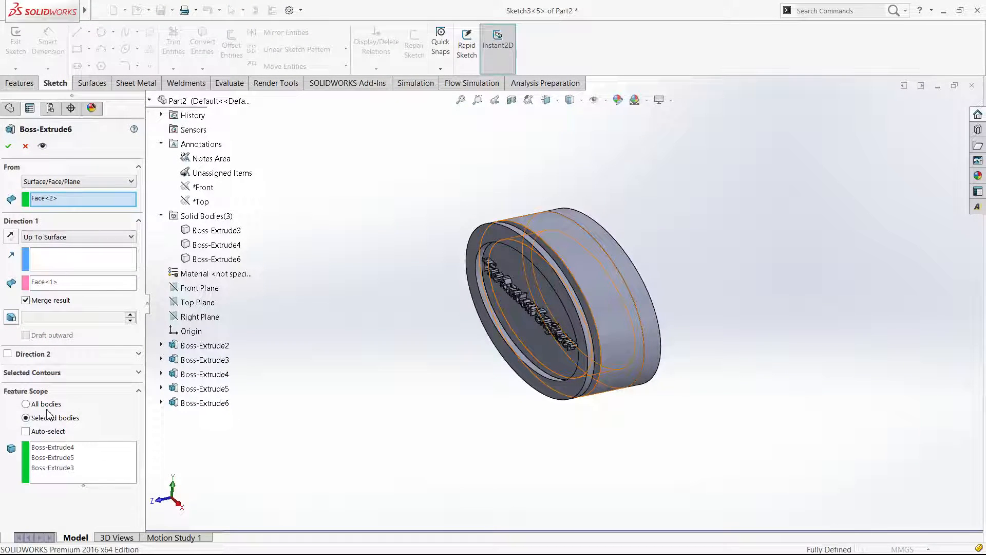
{"action": "left_click", "coordinate": [46, 405]}
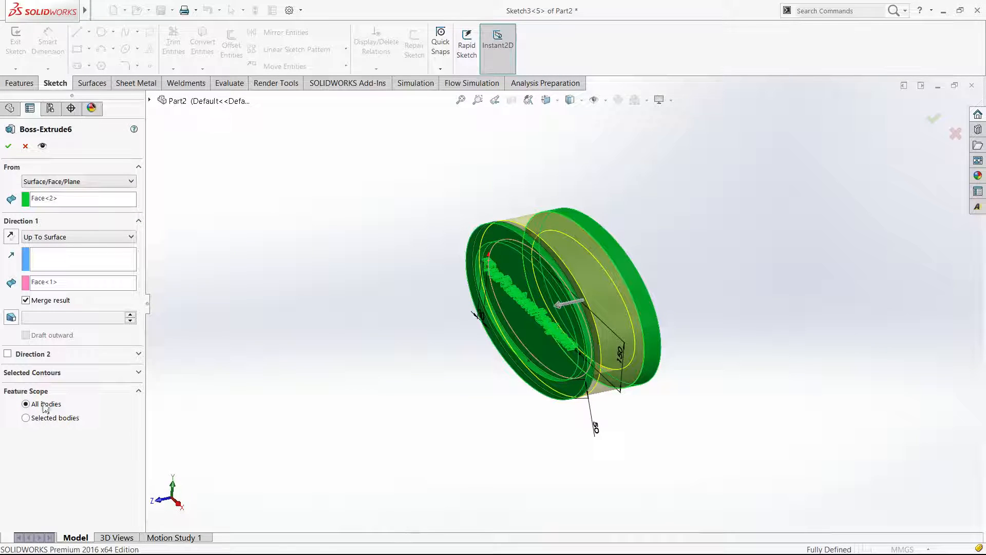
{"action": "left_click", "coordinate": [6, 147]}
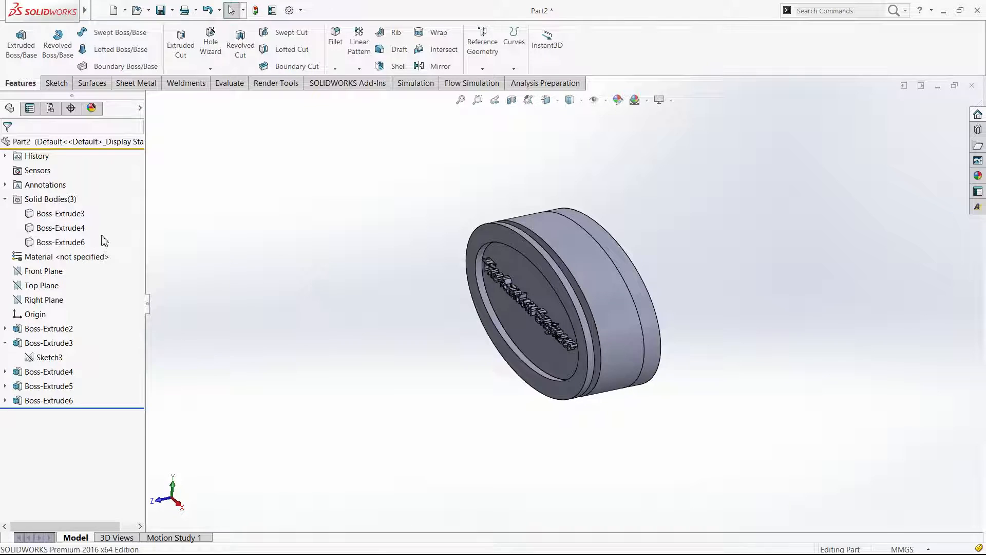
Examine the solid bodies and the gap behind the front ring from the side and trimetric views.
{"action": "left_click", "coordinate": [76, 232]}
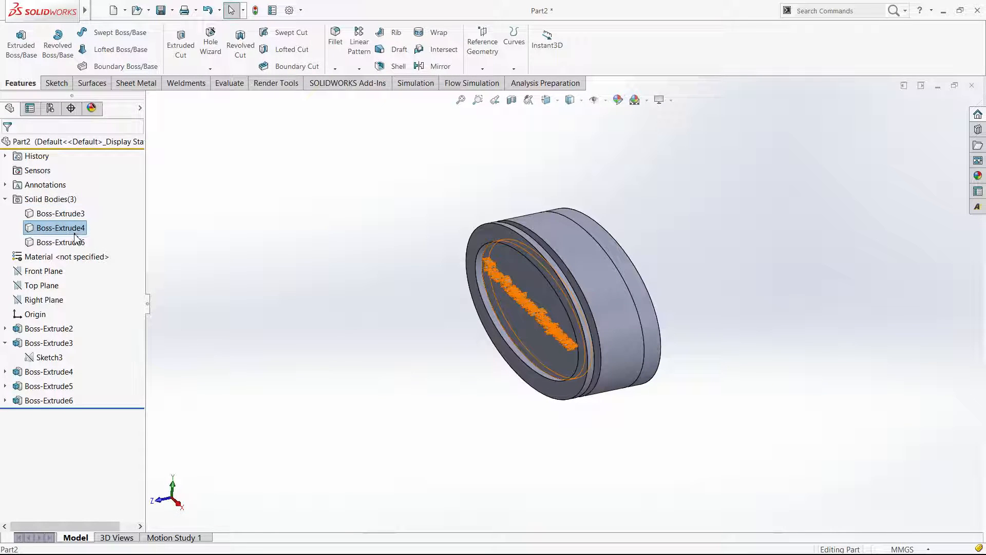
{"action": "left_click", "coordinate": [317, 308]}
{"action": "middle_click_drag", "start_coordinate": [403, 350], "coordinate": [380, 337]}
{"action": "middle_click_drag", "start_coordinate": [414, 376], "coordinate": [775, 370]}
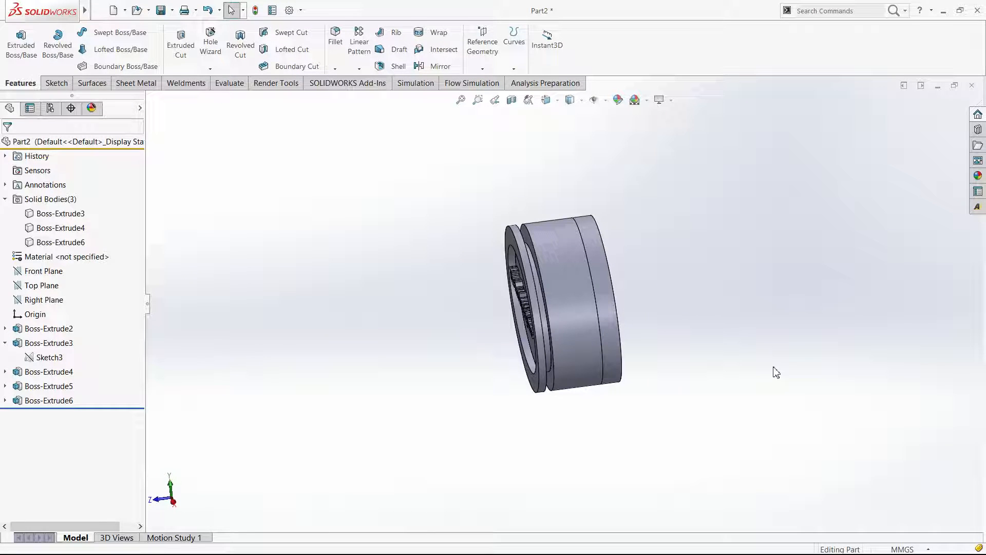
{"action": "right_click_drag", "start_coordinate": [749, 371], "coordinate": [885, 247]}
{"action": "right_click_drag", "start_coordinate": [824, 340], "coordinate": [804, 366]}
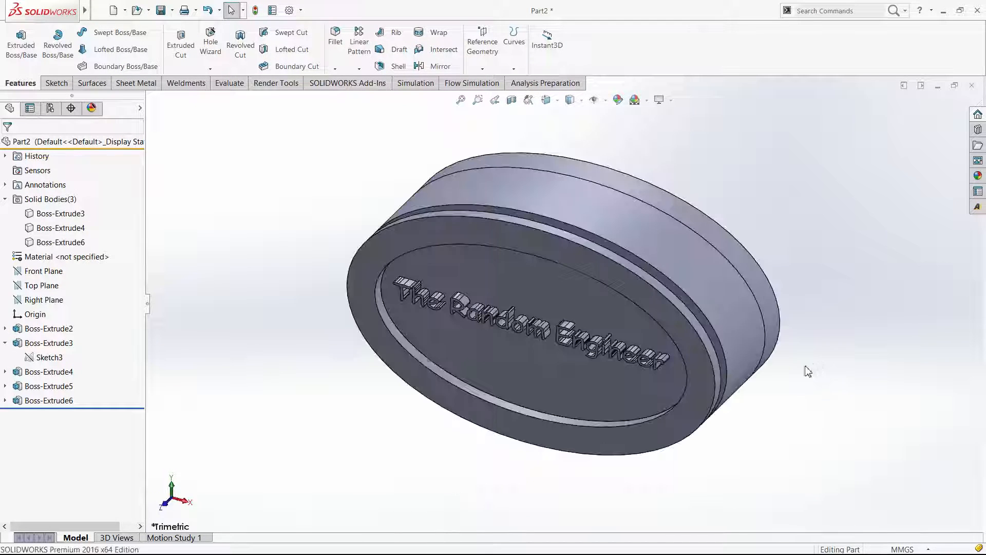
{"action": "scroll", "coordinate": [652, 408], "scroll_direction": "up", "scroll_amount": 3}
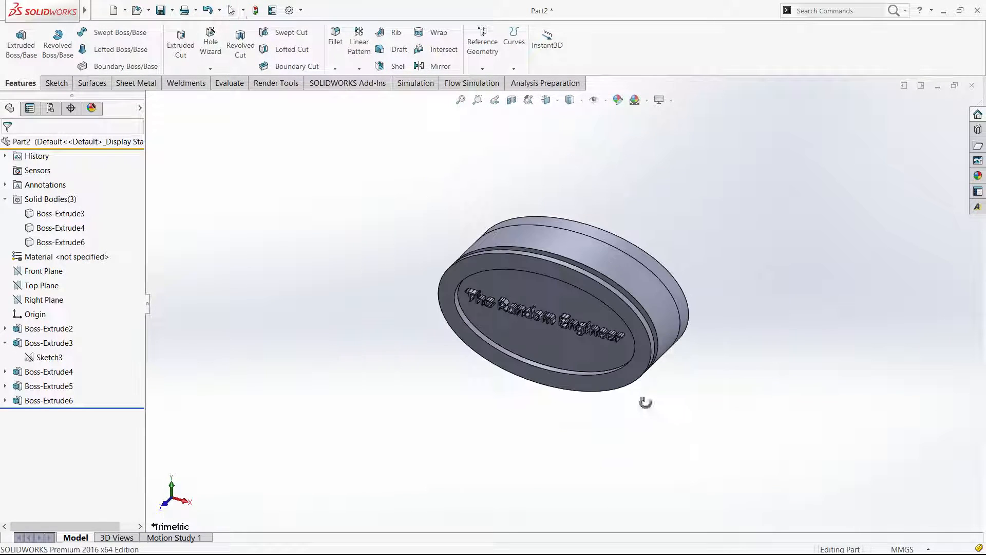
{"action": "middle_click_drag", "start_coordinate": [646, 404], "coordinate": [639, 400]}
Review the start face, end face and feature scope of Boss-Extrude6 from the right side and close its settings.
{"action": "left_click", "coordinate": [59, 402]}
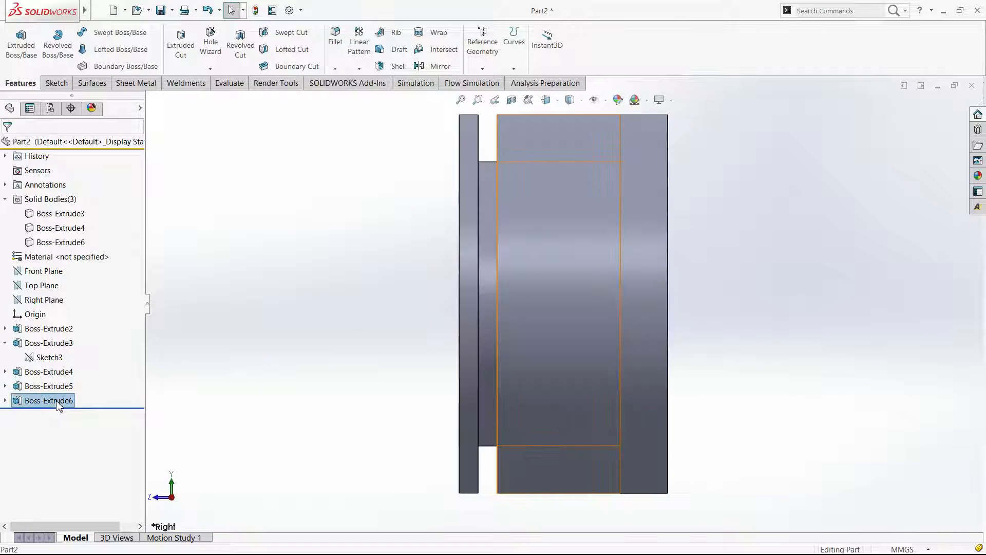
{"action": "left_click", "coordinate": [65, 375]}
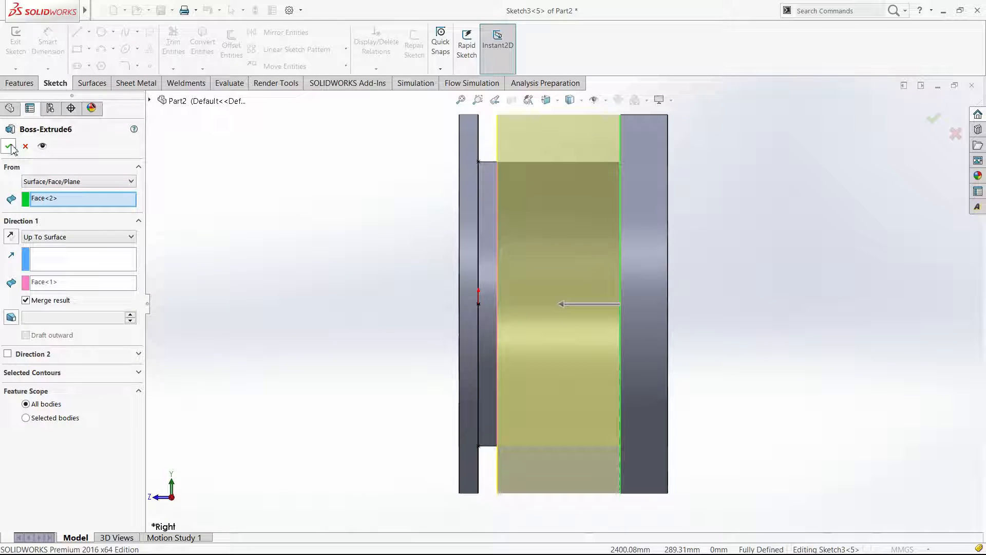
{"action": "left_click", "coordinate": [12, 147]}
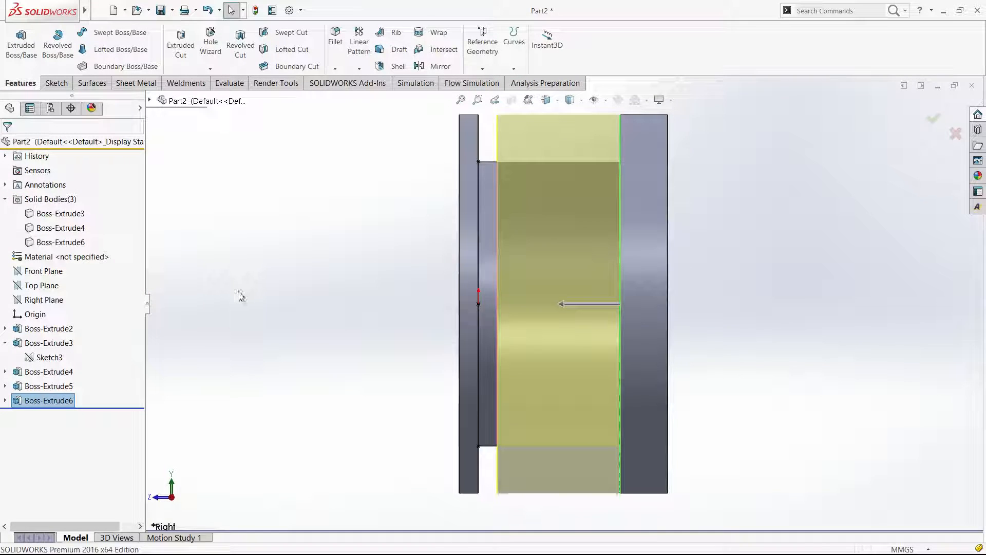
Collapse Boss-Extrude3 in the feature tree and inspect the outer rim and rear of the plaque.
{"action": "left_click", "coordinate": [5, 343]}
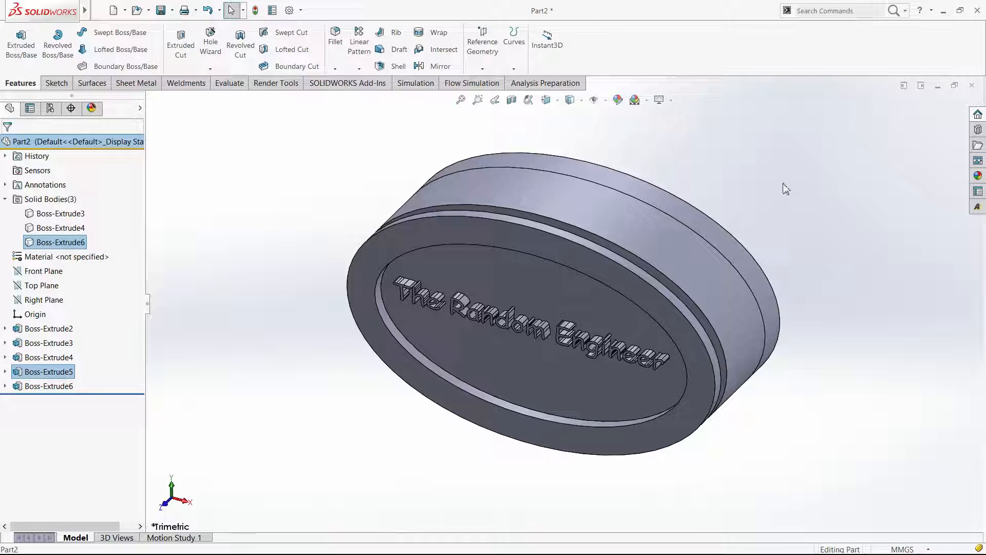
{"action": "left_click", "coordinate": [739, 216]}
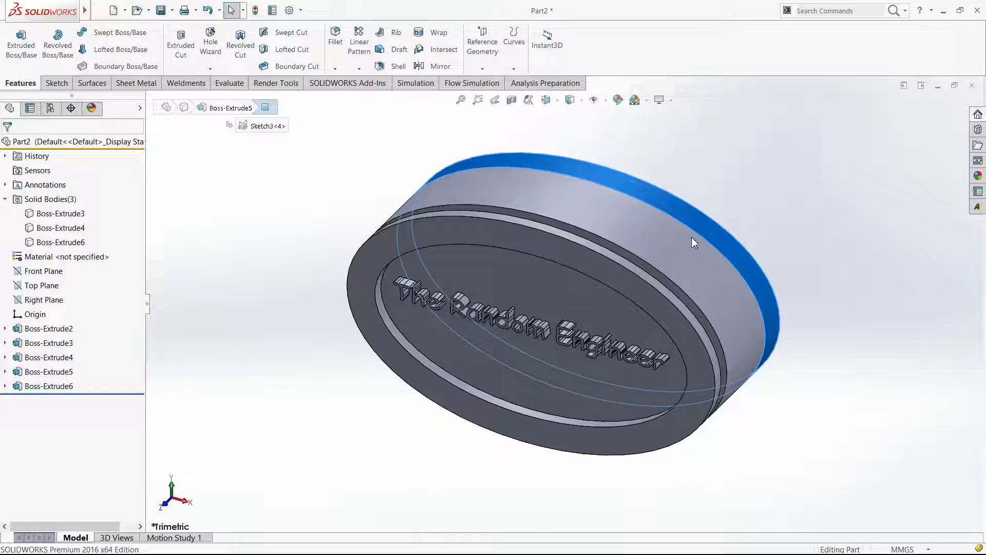
{"action": "key", "text": "Escape"}
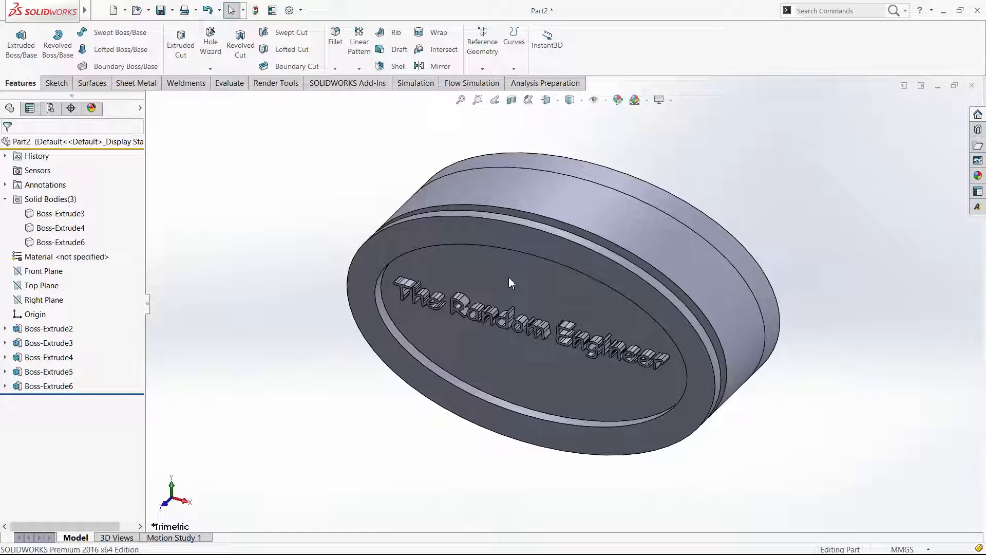
{"action": "middle_click_drag", "start_coordinate": [509, 278], "coordinate": [373, 375]}
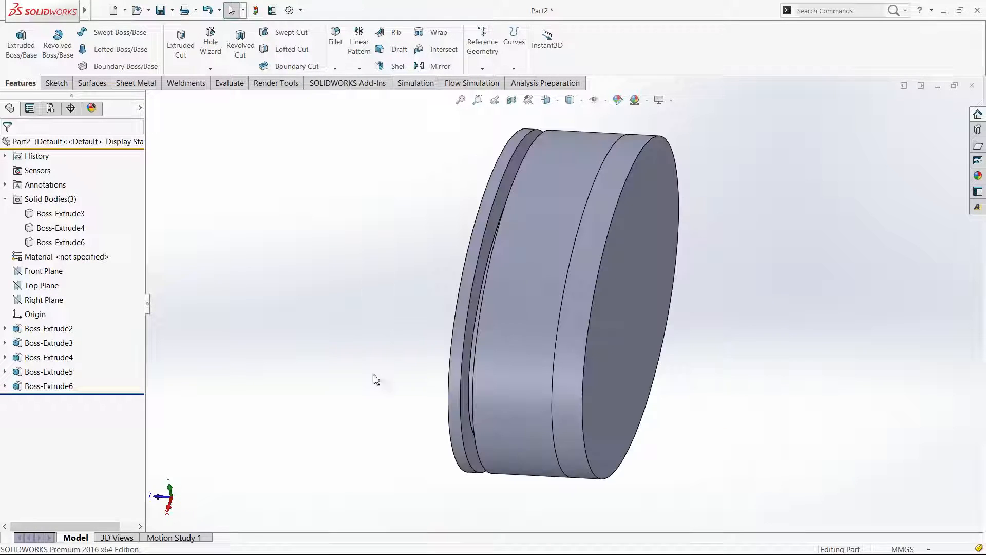
Set the start offset of Boss-Extrude5 to 500 mm, rebuild, and review how Boss-Extrude6 spans to the front faces.
{"action": "double_click", "coordinate": [45, 375]}
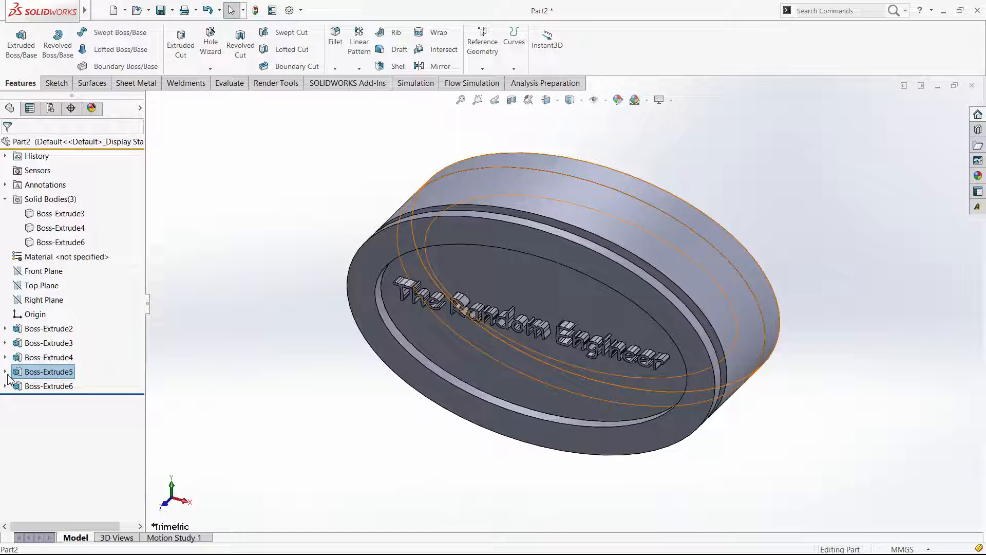
{"action": "double_click", "coordinate": [29, 371]}
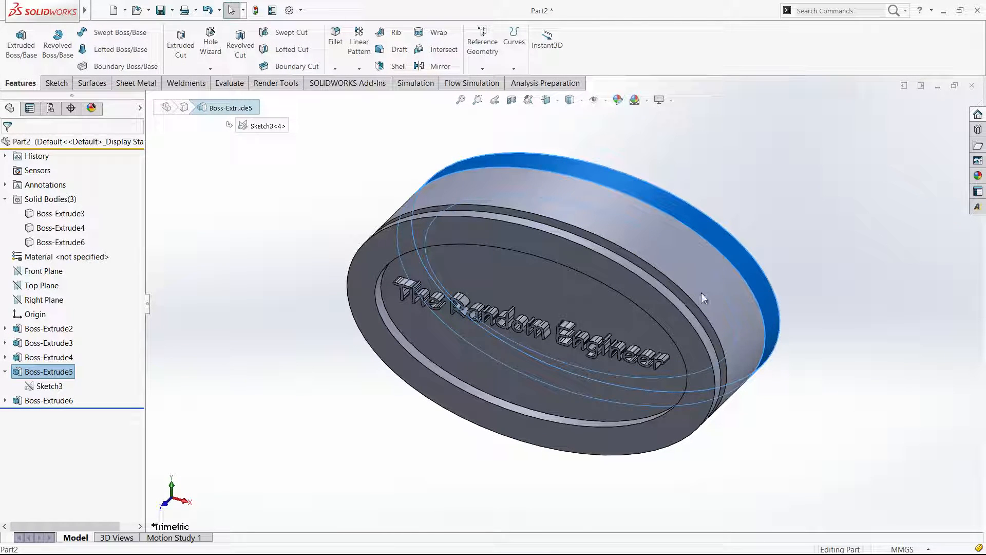
{"action": "scroll", "coordinate": [654, 296], "scroll_direction": "up", "scroll_amount": 3}
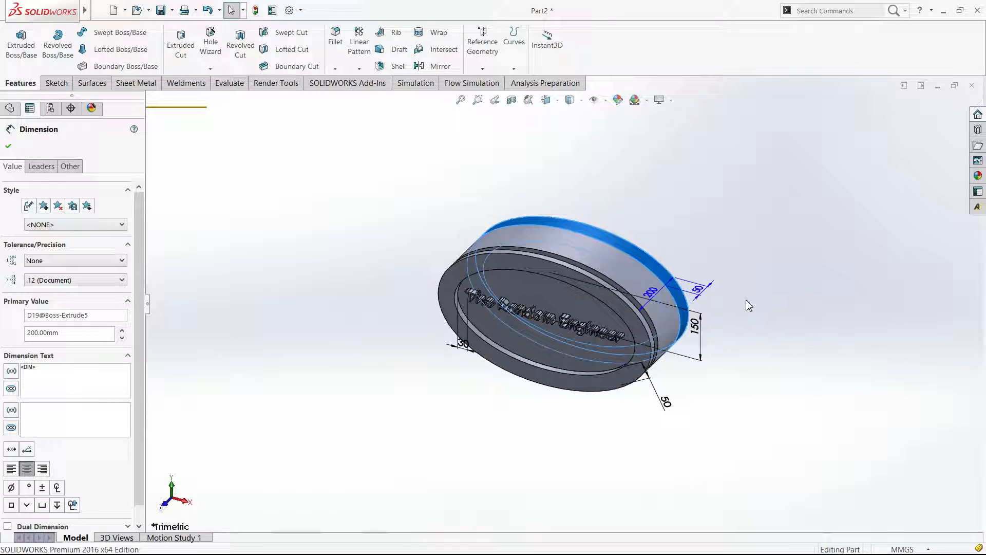
{"action": "left_click_drag", "start_coordinate": [747, 300], "coordinate": [736, 314]}
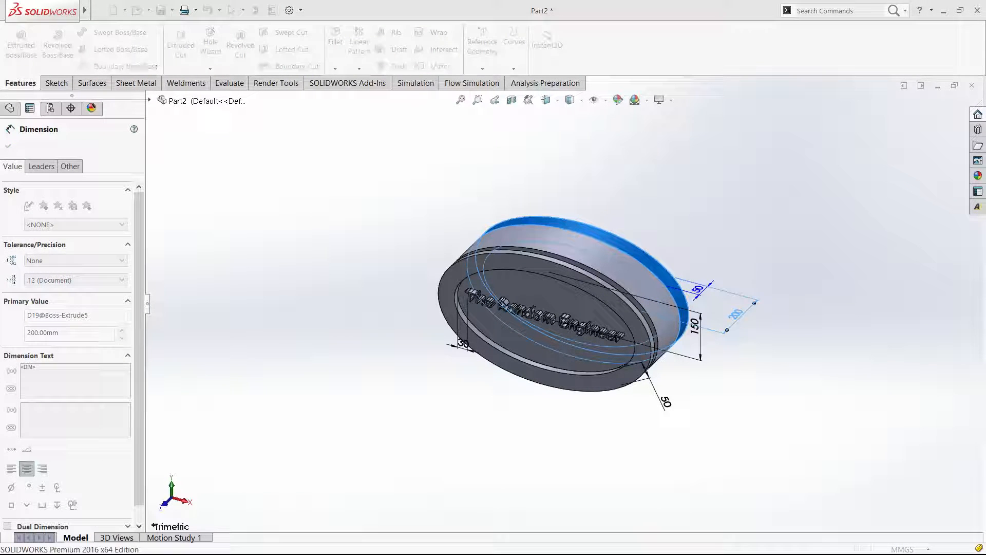
{"action": "type", "text": "500"}
{"action": "key", "text": "Return"}
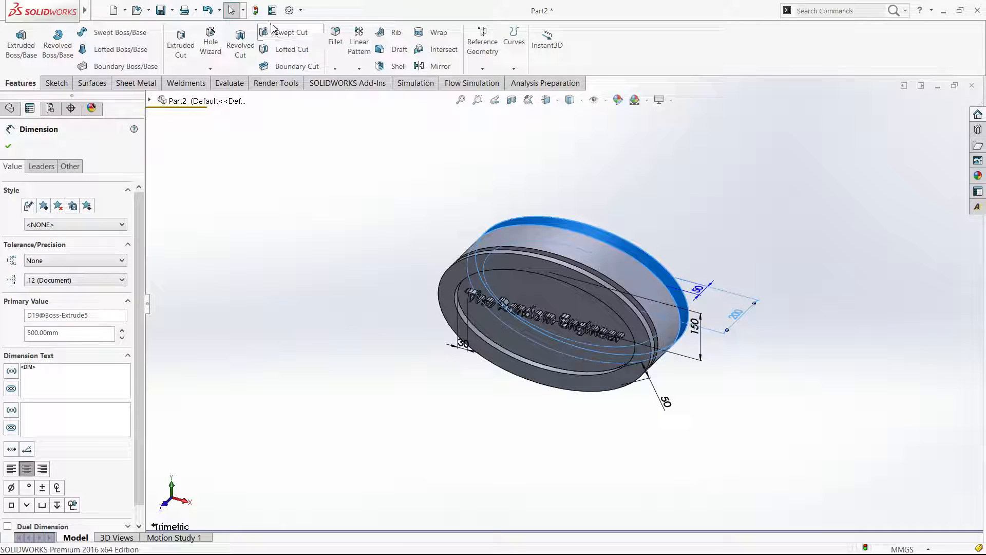
{"action": "left_click", "coordinate": [301, 189]}
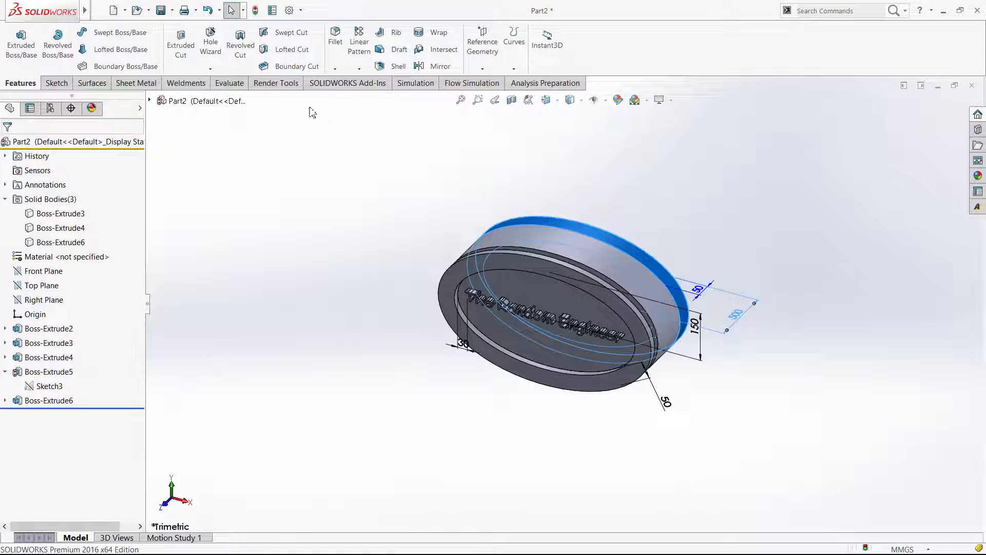
{"action": "left_click", "coordinate": [256, 11]}
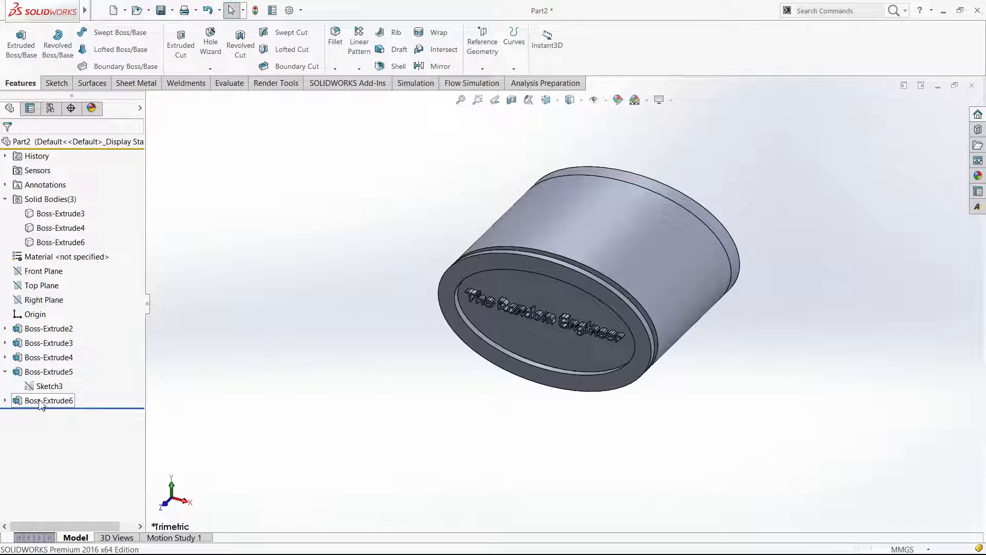
{"action": "left_click", "coordinate": [46, 375]}
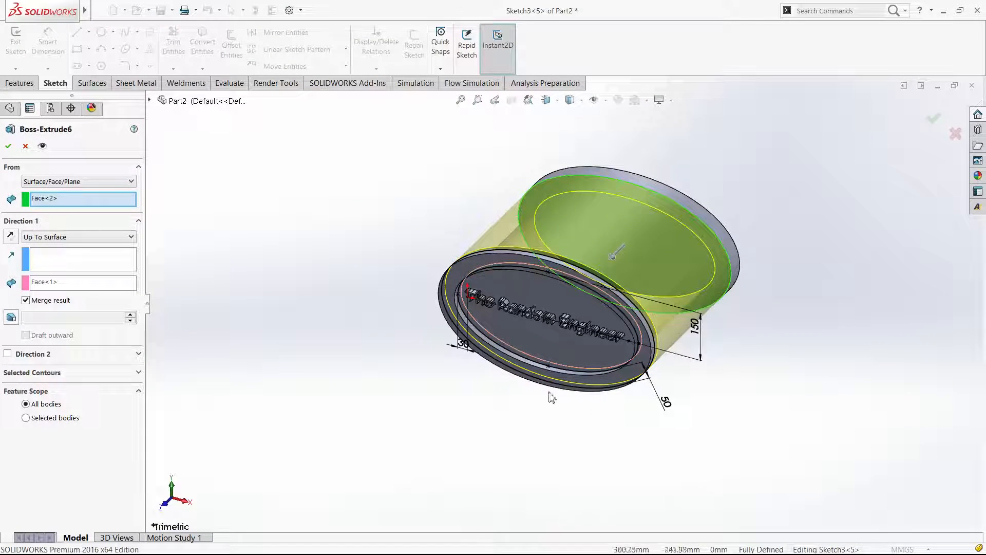
{"action": "left_click", "coordinate": [26, 146]}
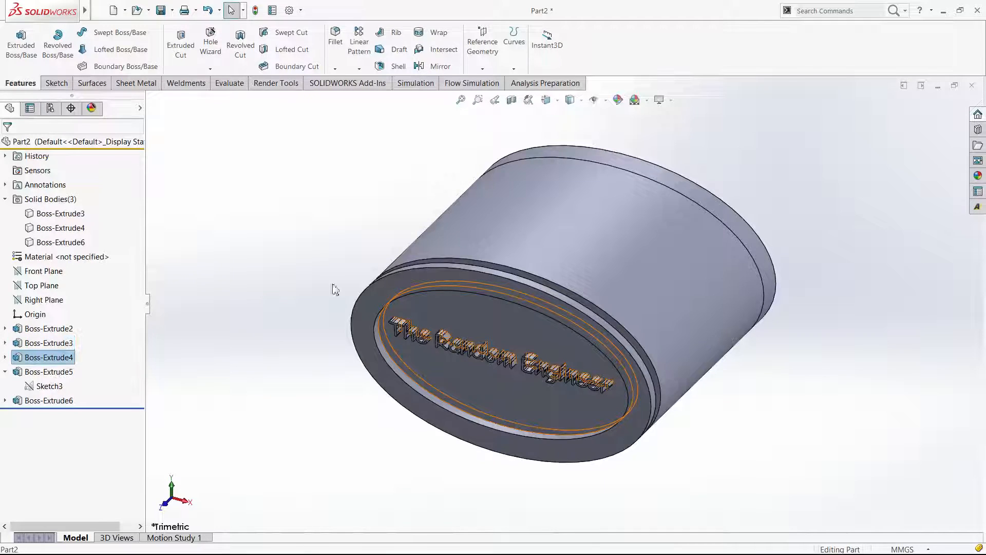
Set the depth of Boss-Extrude4, the front ring, to 50 mm and rebuild the part.
{"action": "left_click", "coordinate": [397, 297]}
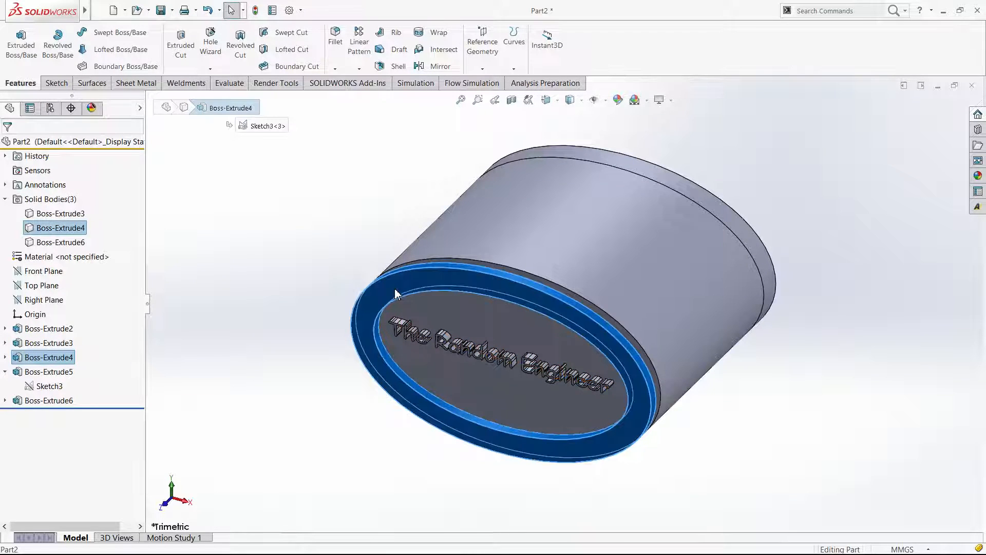
{"action": "double_click", "coordinate": [674, 363]}
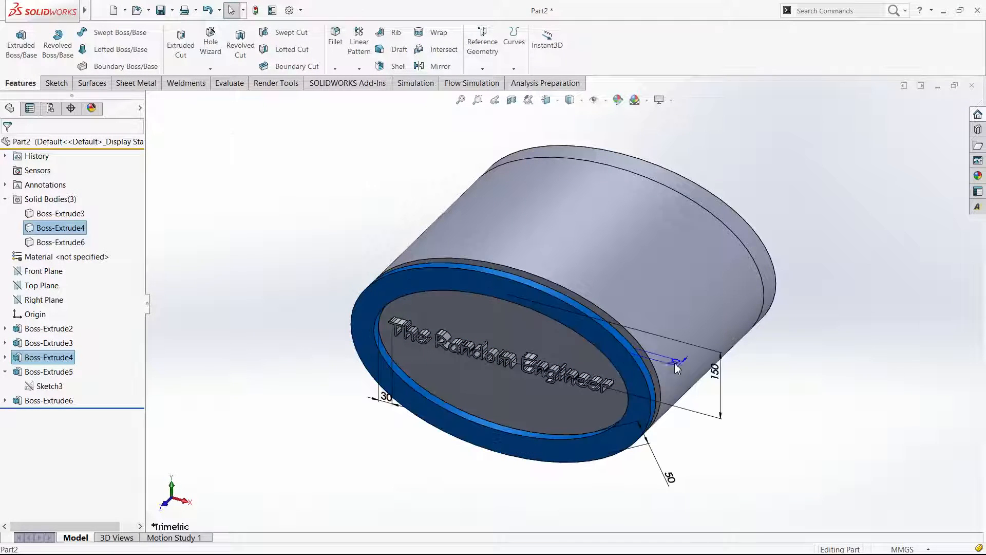
{"action": "left_click", "coordinate": [787, 380]}
{"action": "double_click", "coordinate": [788, 381]}
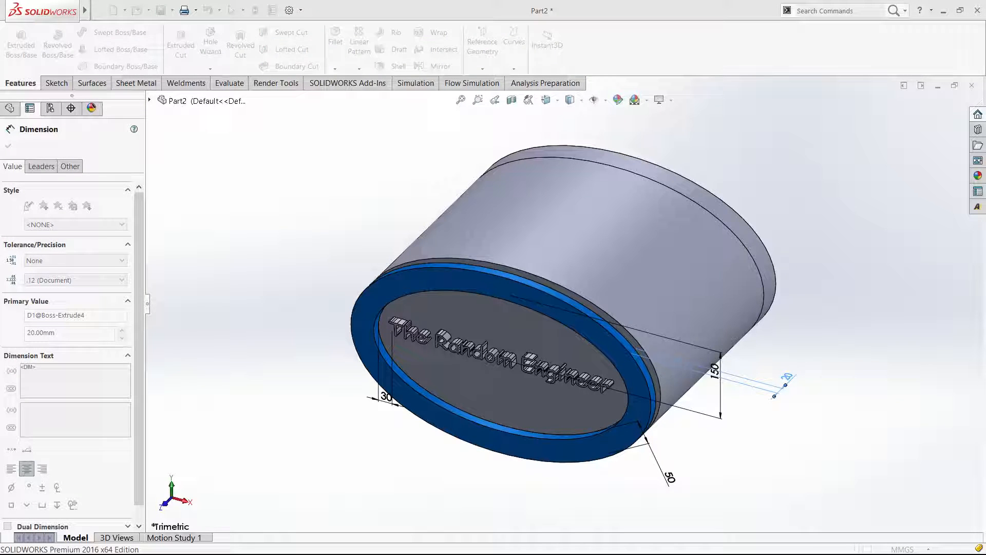
{"action": "type", "text": "50"}
{"action": "key", "text": "Return"}
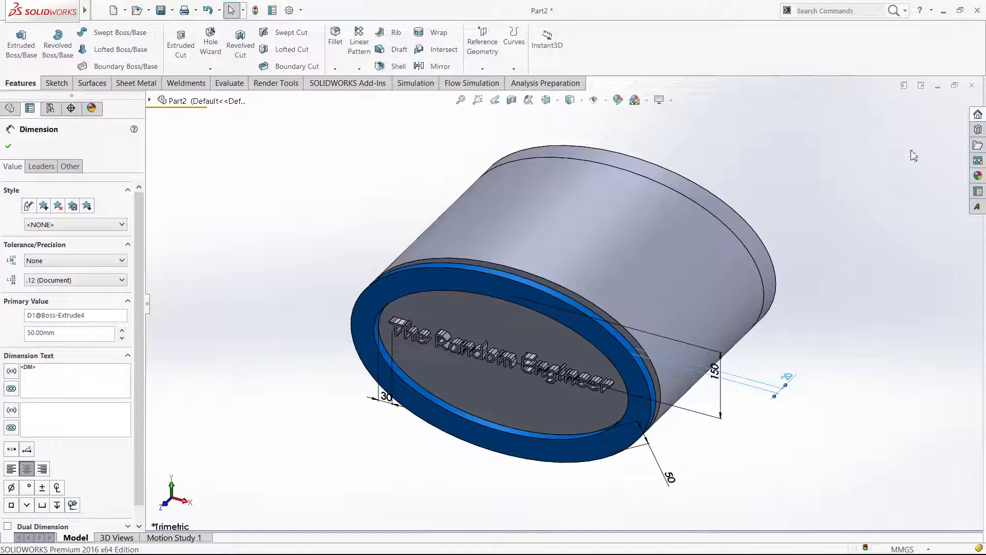
{"action": "key", "text": "Escape"}
{"action": "left_click", "coordinate": [255, 11]}
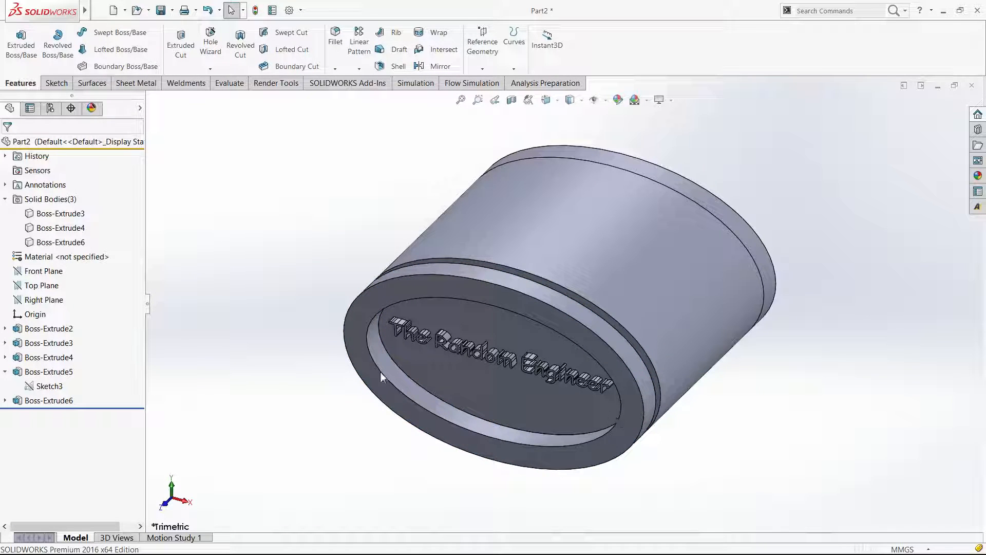
Review the start condition, blind depth and merge option of Boss-Extrude4 and close its settings.
{"action": "left_click", "coordinate": [66, 359]}
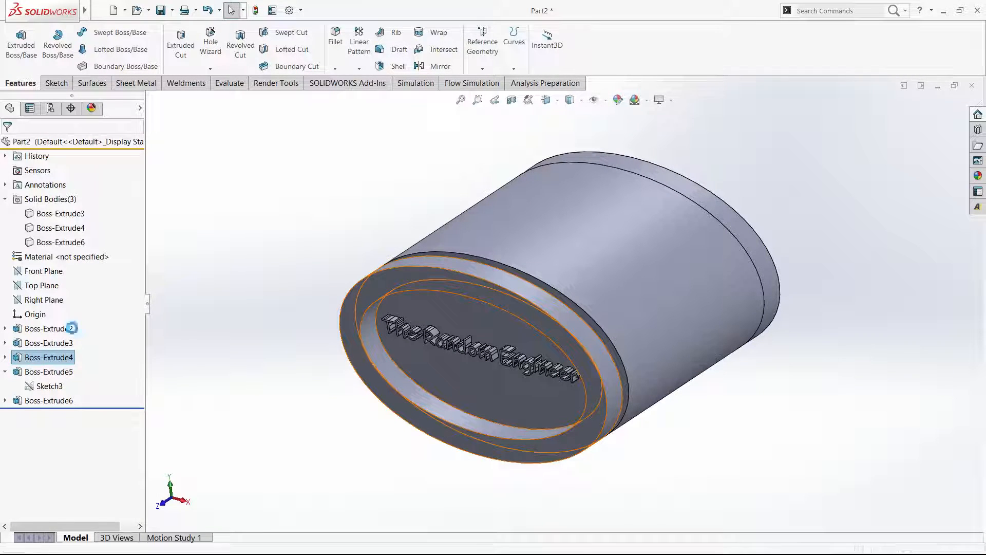
{"action": "left_click", "coordinate": [71, 325]}
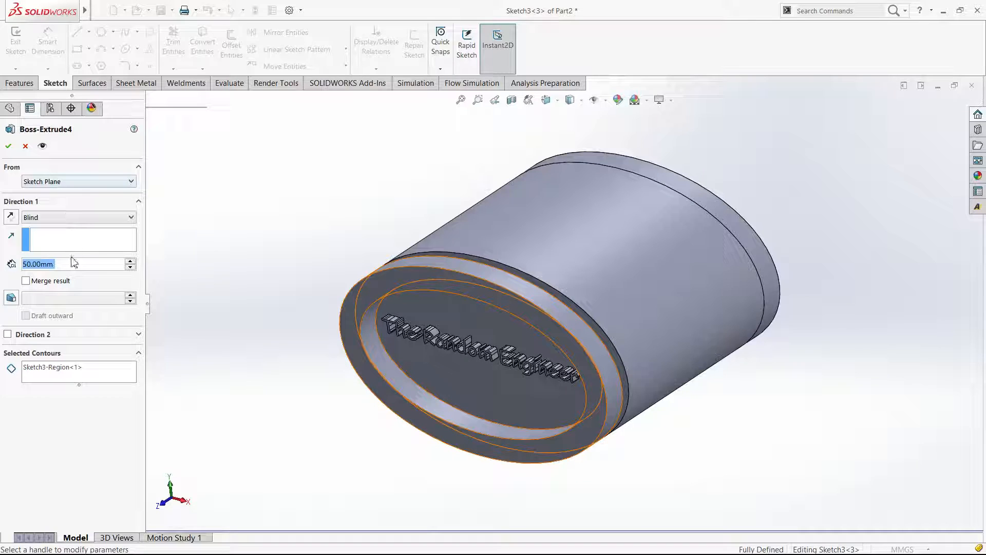
{"action": "left_click", "coordinate": [8, 146]}
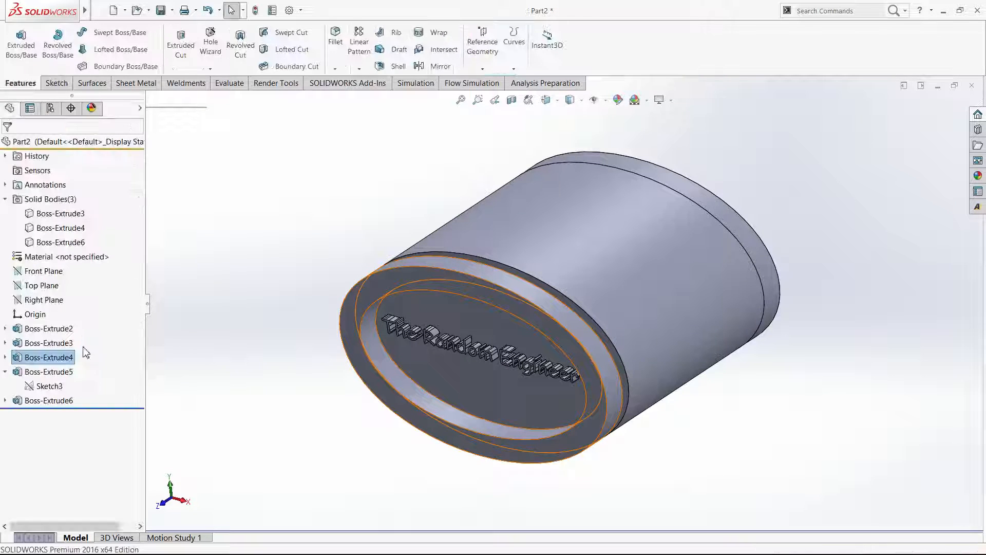
{"action": "left_click", "coordinate": [51, 372]}
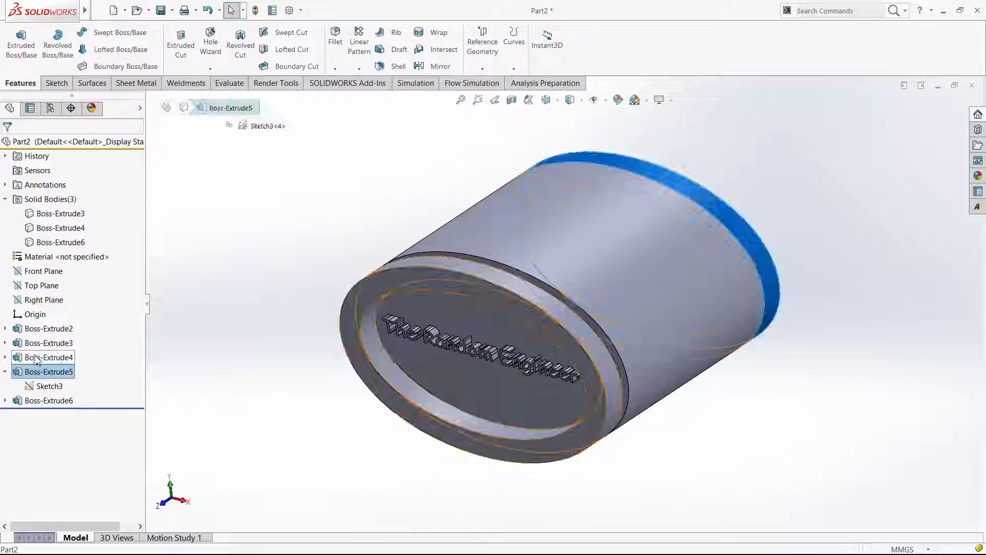
{"action": "left_click", "coordinate": [48, 332]}
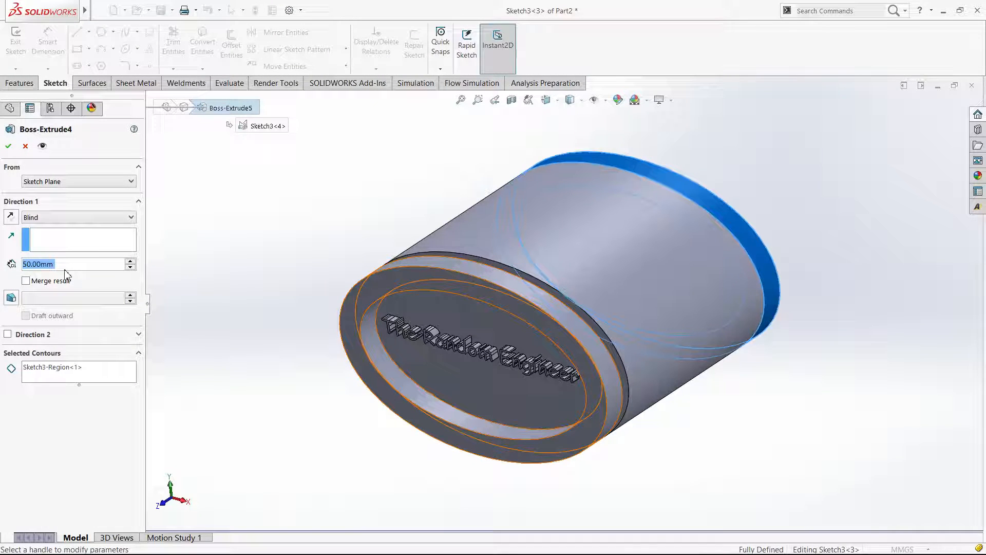
{"action": "left_click", "coordinate": [10, 146]}
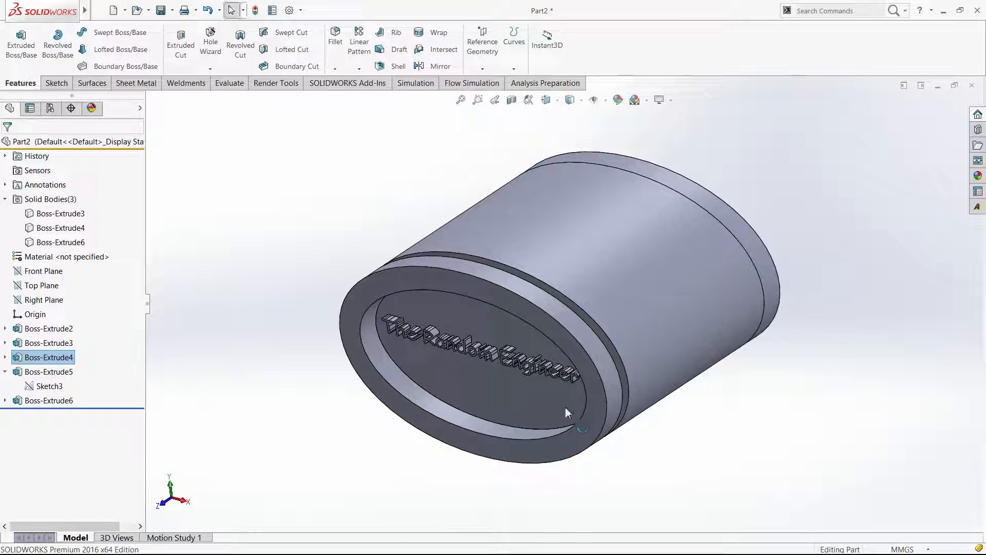
Increase the front ring's depth to 100 mm, return it to 20 mm and rebuild the part.
{"action": "double_click", "coordinate": [662, 405]}
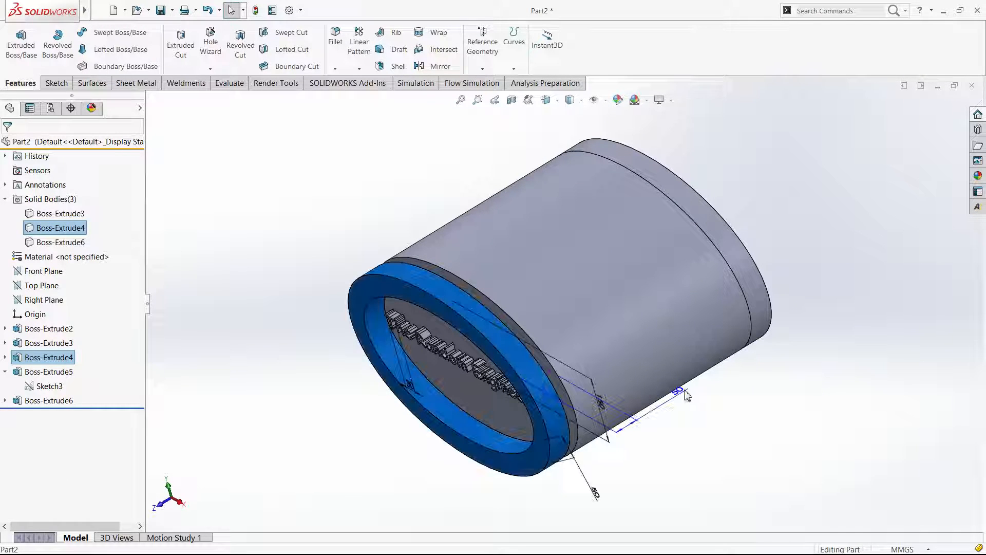
{"action": "left_click", "coordinate": [677, 392]}
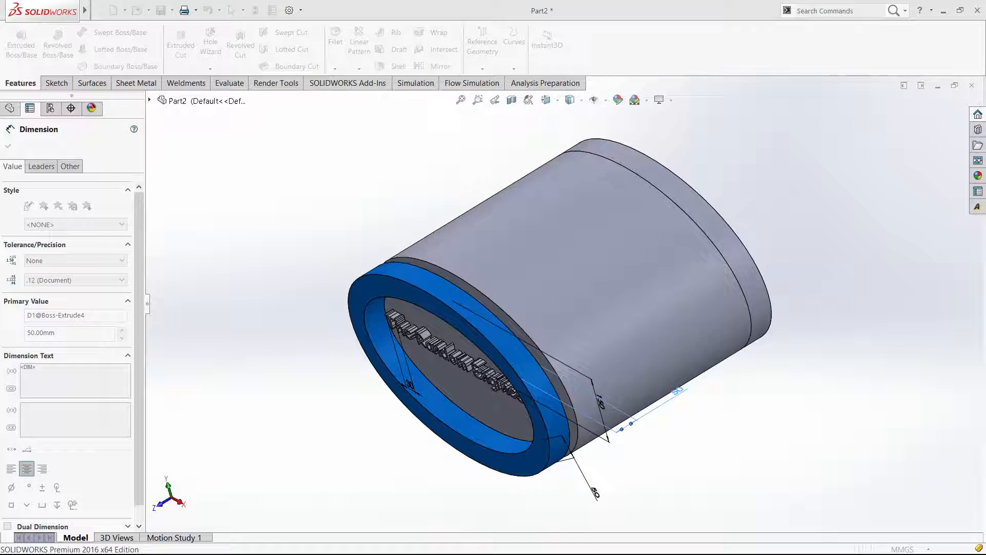
{"action": "left_click", "coordinate": [706, 446]}
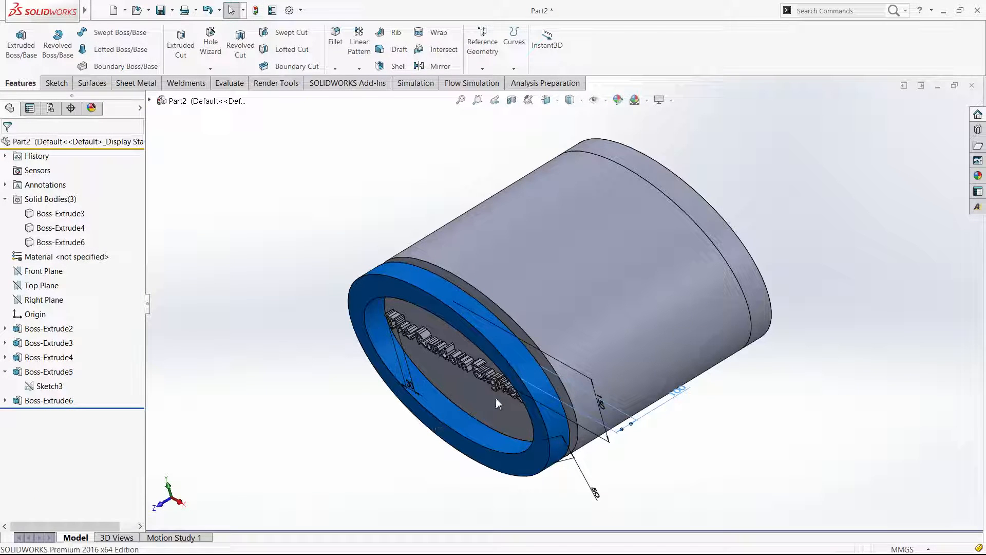
{"action": "double_click", "coordinate": [726, 370]}
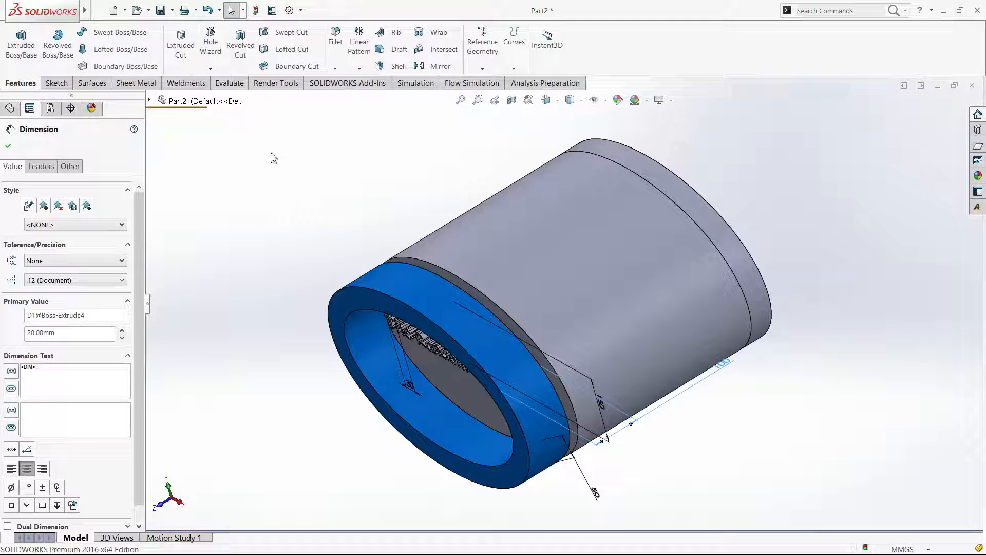
{"action": "left_click", "coordinate": [257, 11]}
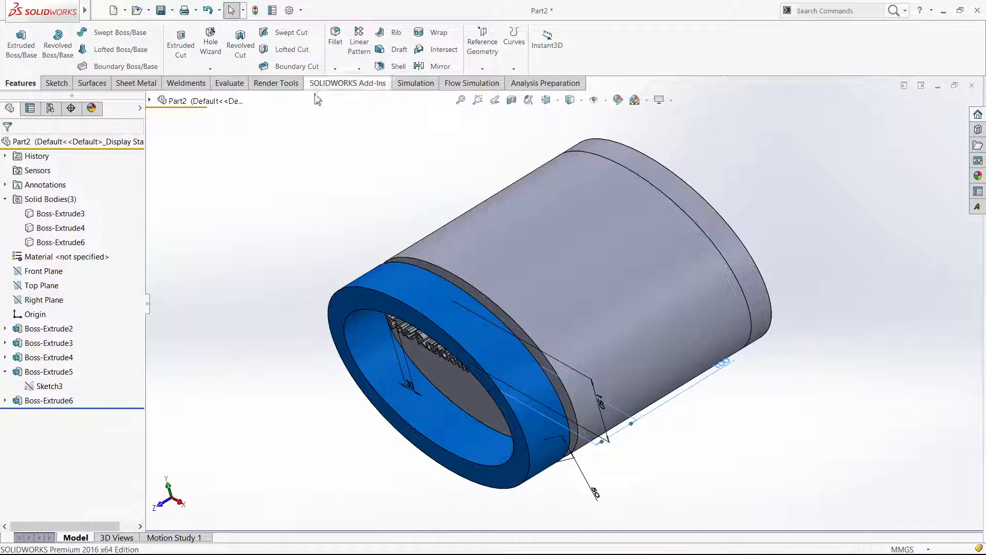
Edit Boss-Extrude6 and change its end condition to Blind with a depth of 10 mm.
{"action": "left_click", "coordinate": [49, 357]}
{"action": "left_click", "coordinate": [66, 376]}
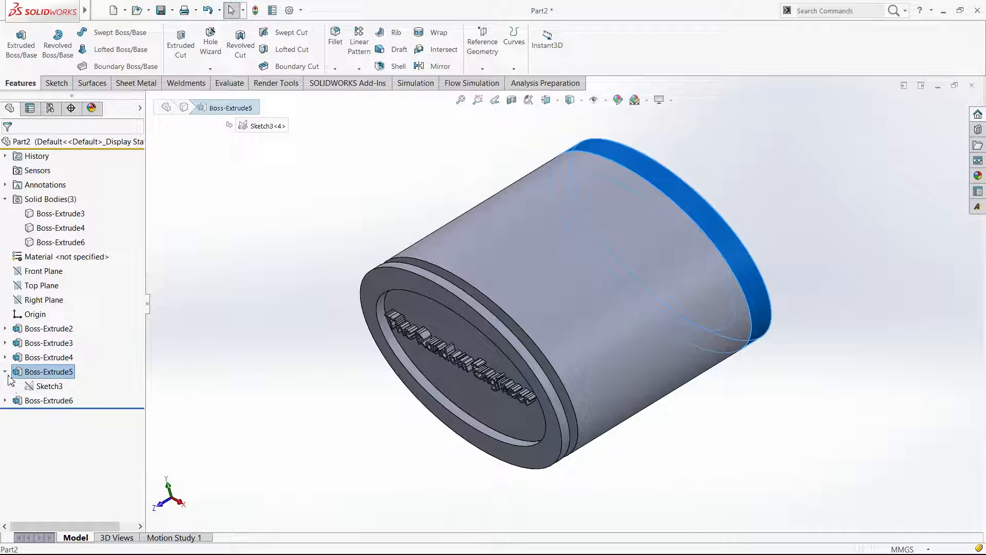
{"action": "left_click", "coordinate": [40, 400]}
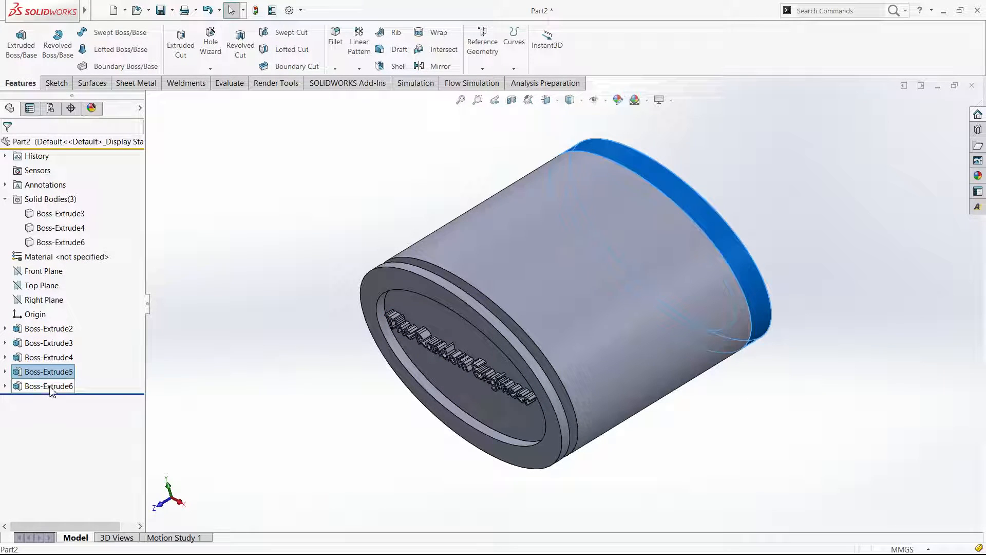
{"action": "left_click", "coordinate": [65, 366]}
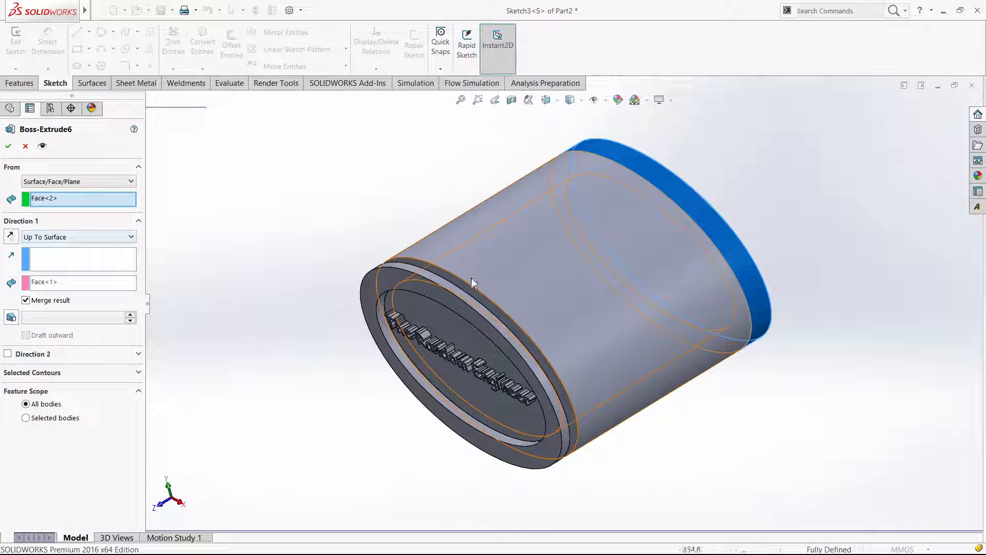
{"action": "left_click", "coordinate": [65, 237]}
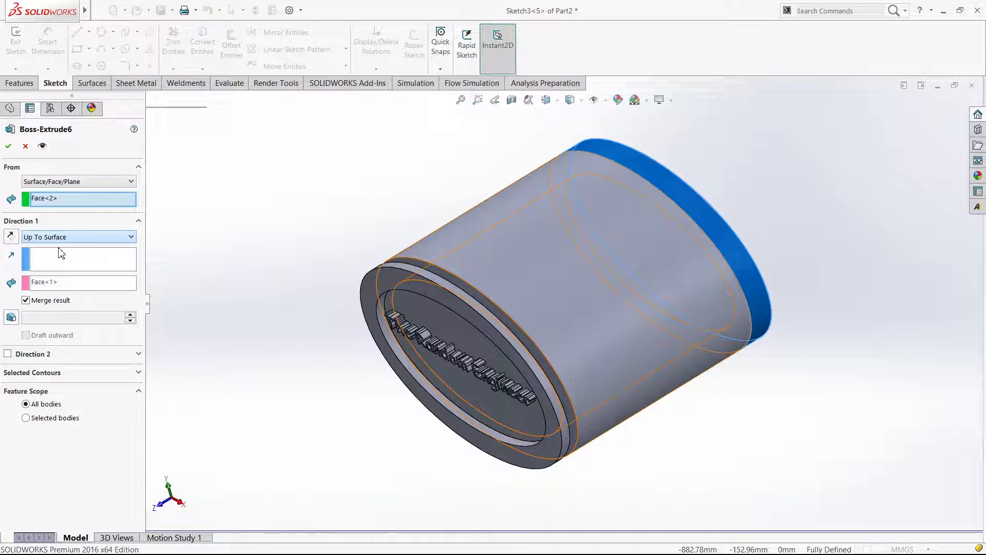
{"action": "left_click", "coordinate": [61, 247]}
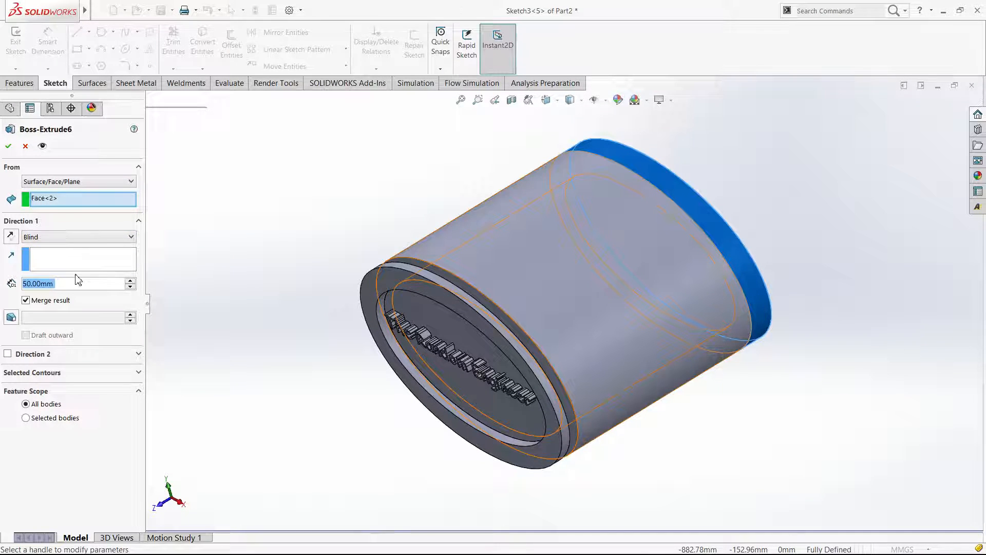
{"action": "type", "text": "10"}
{"action": "key", "text": "Return"}
{"action": "left_click", "coordinate": [8, 146]}
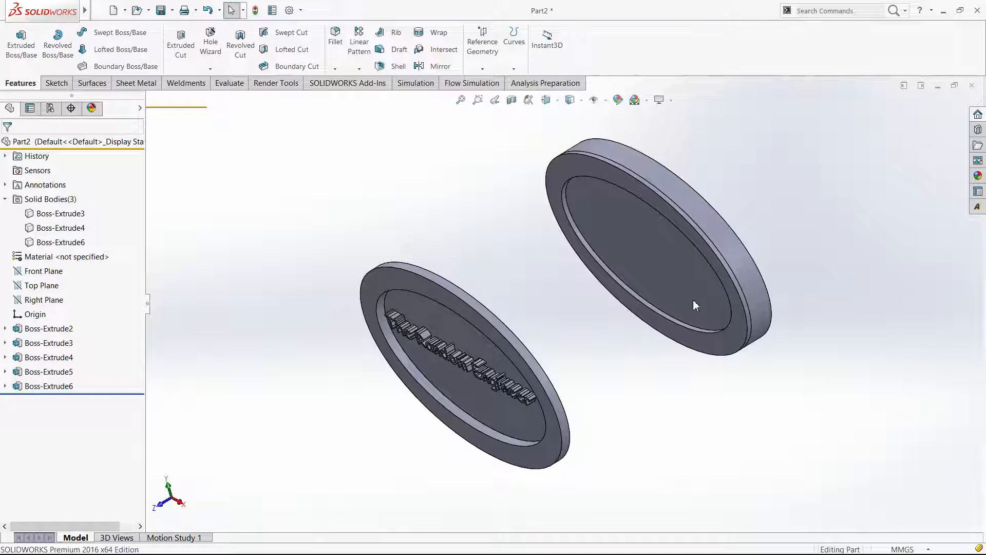
Examine the Boss-Extrude6 ring on the rear body, its dimensions, and its relation to Boss-Extrude5.
{"action": "scroll", "coordinate": [706, 308], "scroll_direction": "down", "scroll_amount": 5}
{"action": "left_click", "coordinate": [709, 311]}
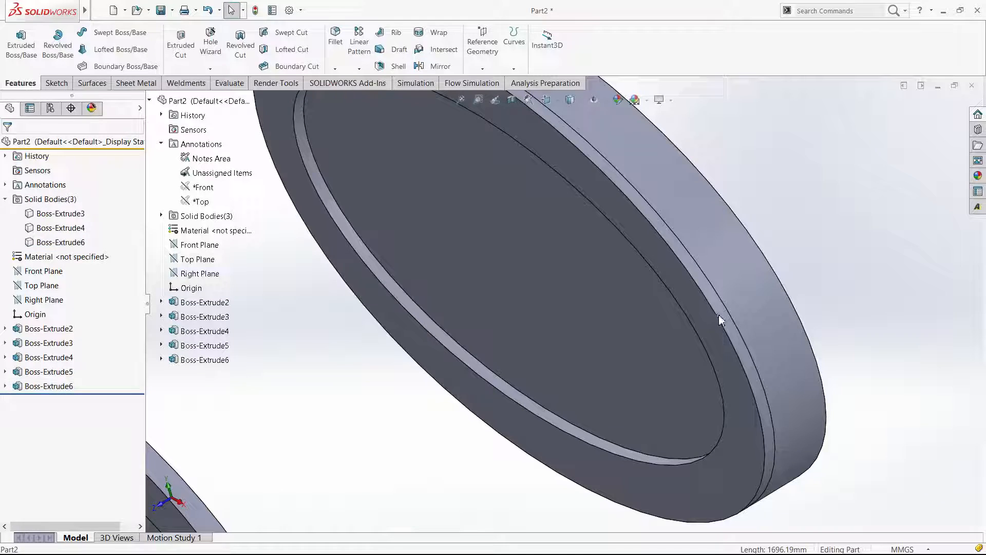
{"action": "left_click", "coordinate": [714, 318]}
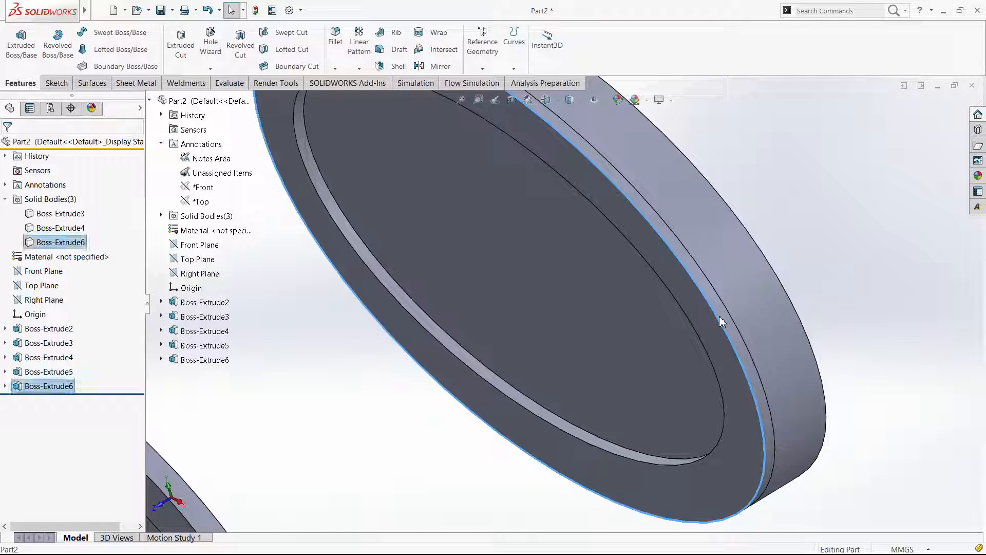
{"action": "double_click", "coordinate": [539, 452]}
{"action": "scroll", "coordinate": [565, 452], "scroll_direction": "up", "scroll_amount": 6}
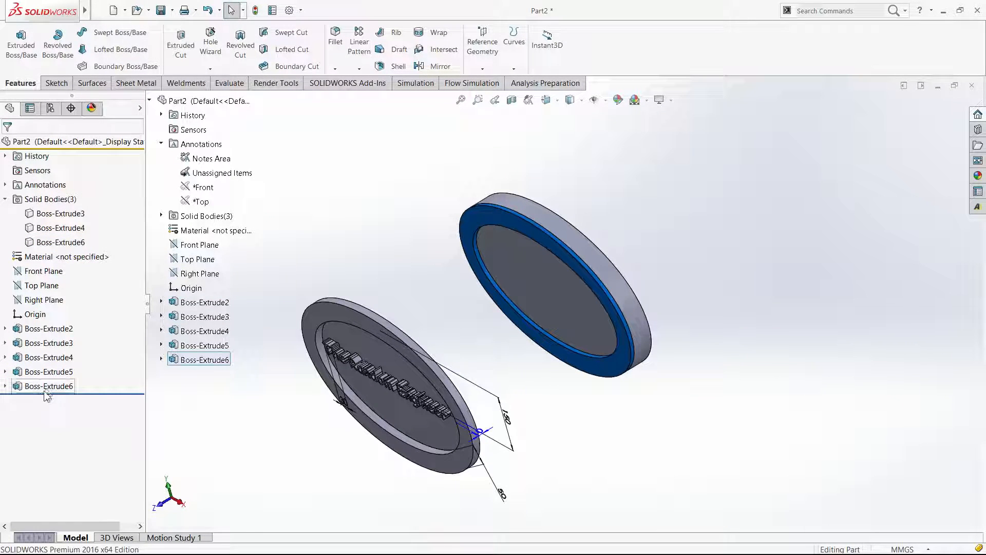
{"action": "left_click", "coordinate": [63, 387]}
{"action": "left_click", "coordinate": [22, 374]}
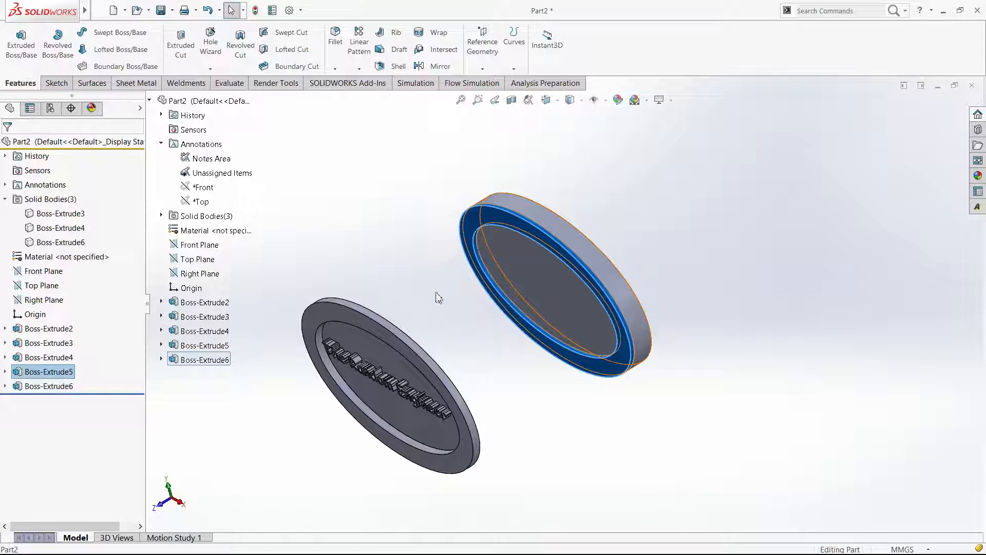
Set the start offset of Boss-Extrude5 to 1000 mm and rebuild the part.
{"action": "left_click", "coordinate": [54, 373]}
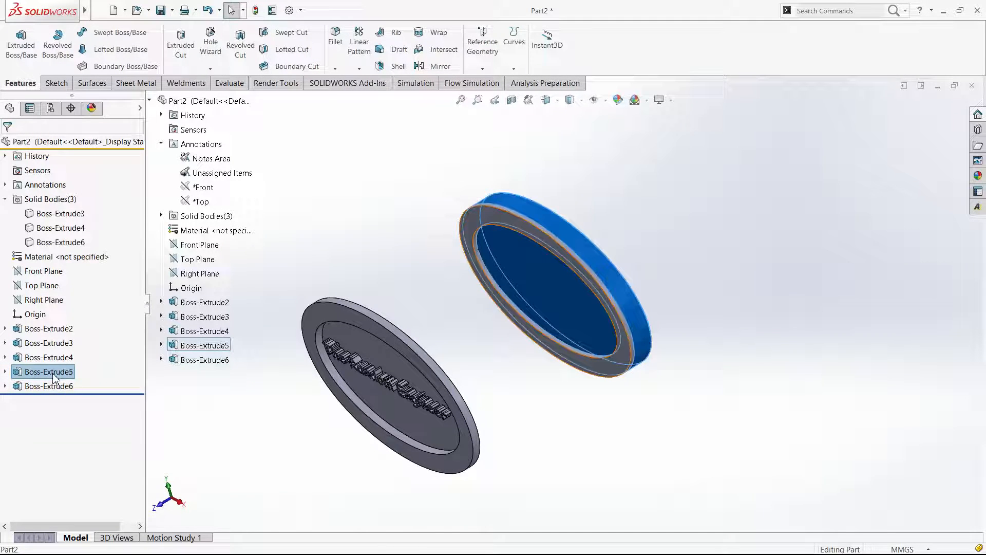
{"action": "double_click", "coordinate": [608, 367]}
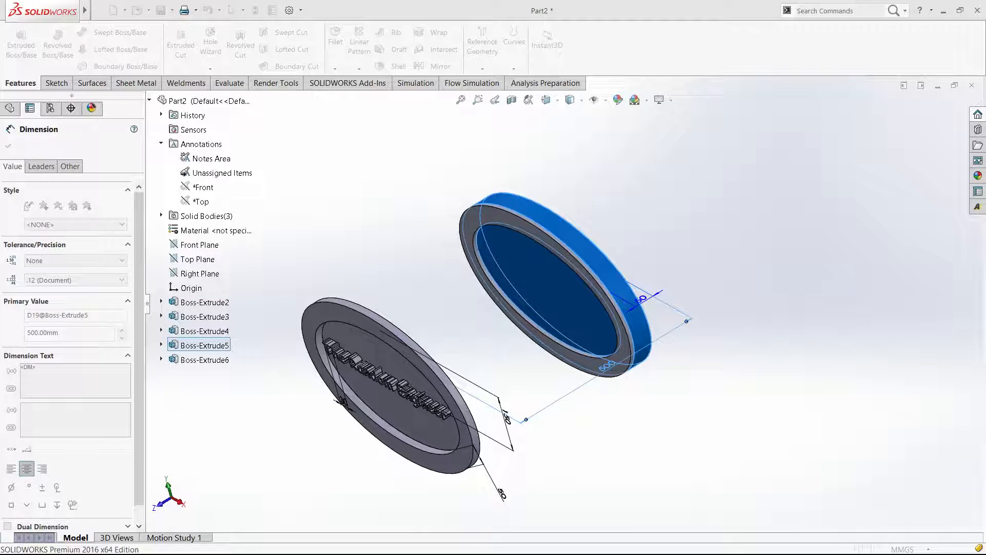
{"action": "key", "text": "Return"}
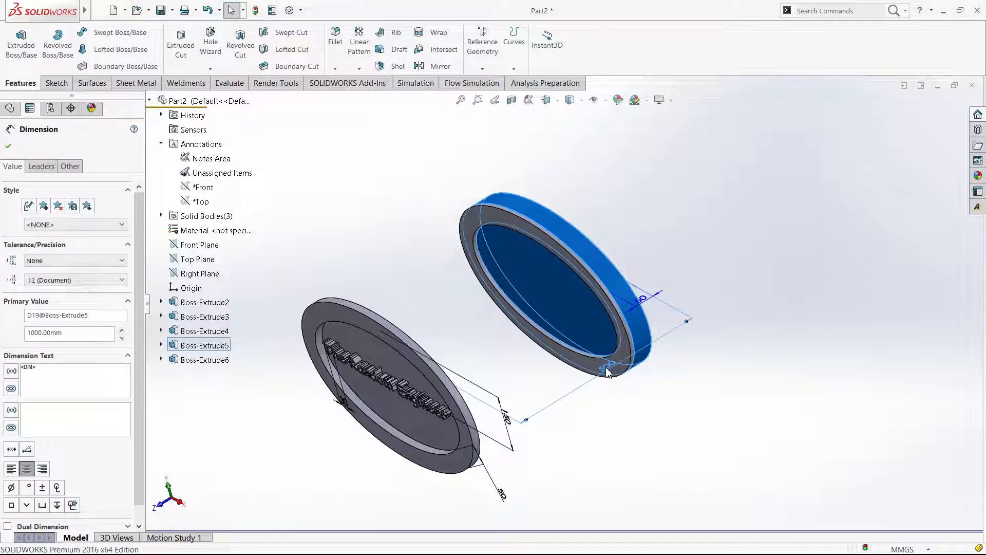
{"action": "left_click", "coordinate": [255, 10]}
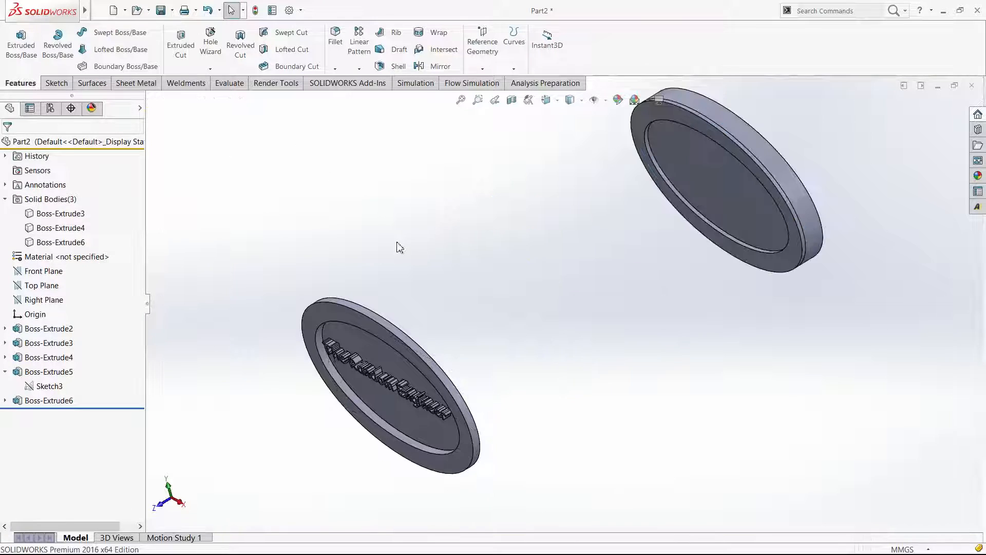
Turn on Instant3D, select the rear body's outer face to examine its handles, clear the selection and turn Instant3D off.
{"action": "left_click", "coordinate": [562, 48]}
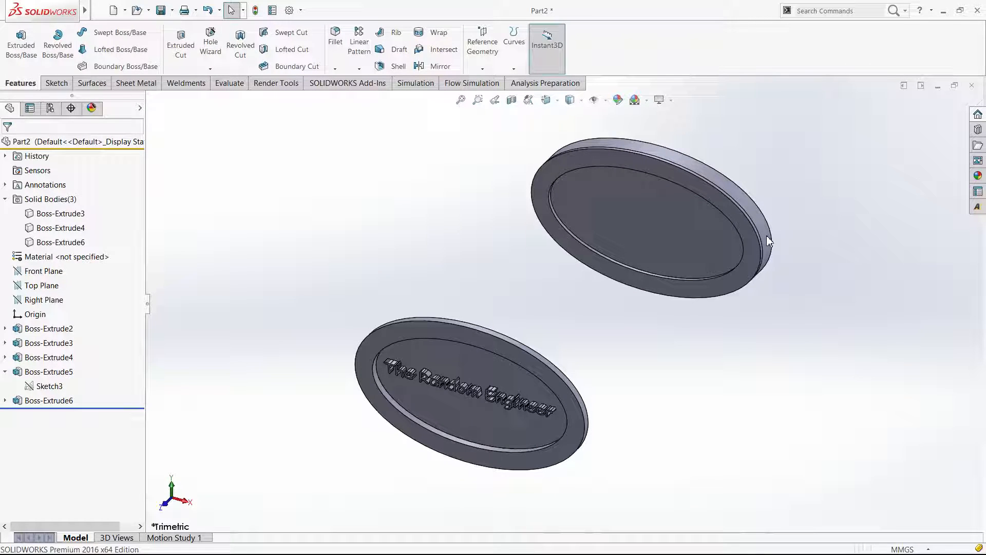
{"action": "left_click", "coordinate": [767, 236]}
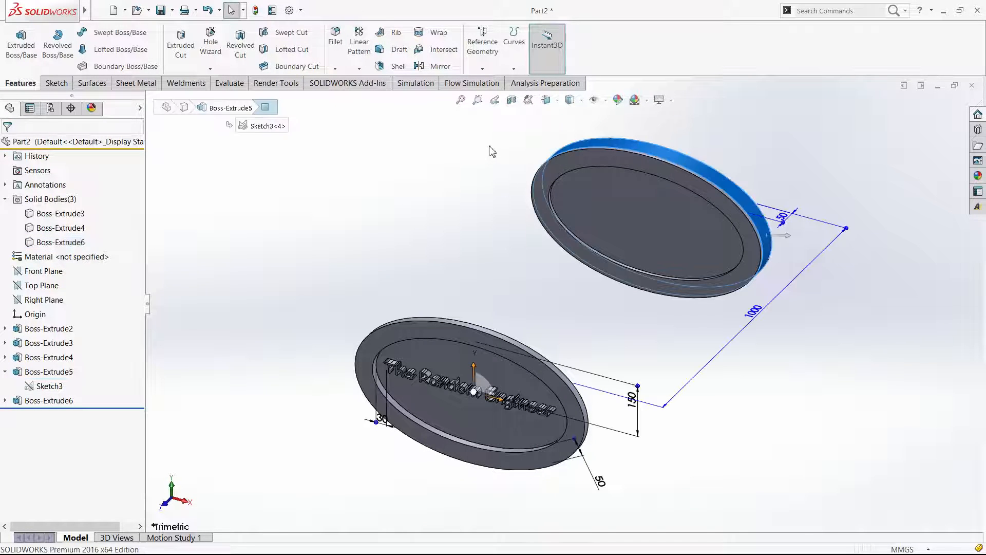
{"action": "left_click", "coordinate": [711, 149]}
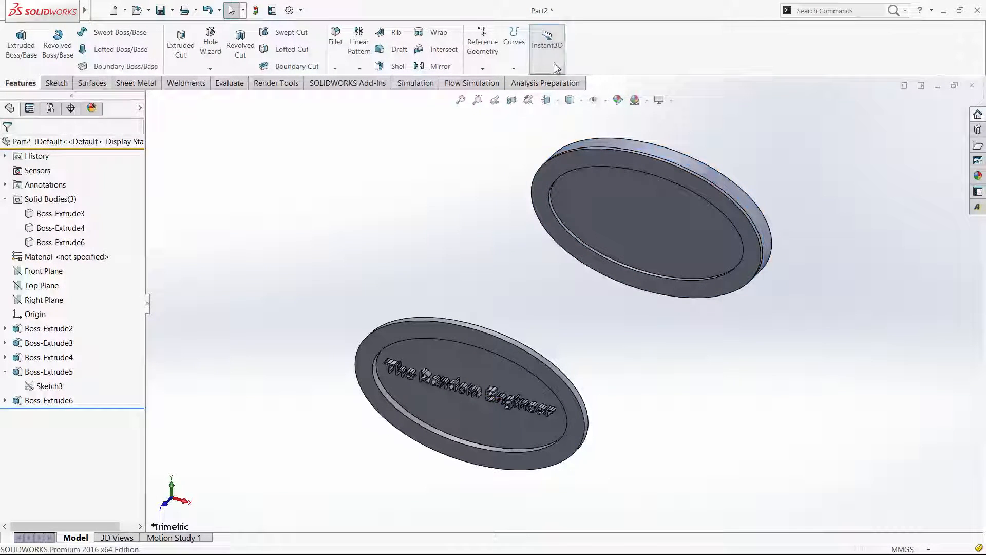
{"action": "left_click", "coordinate": [547, 47]}
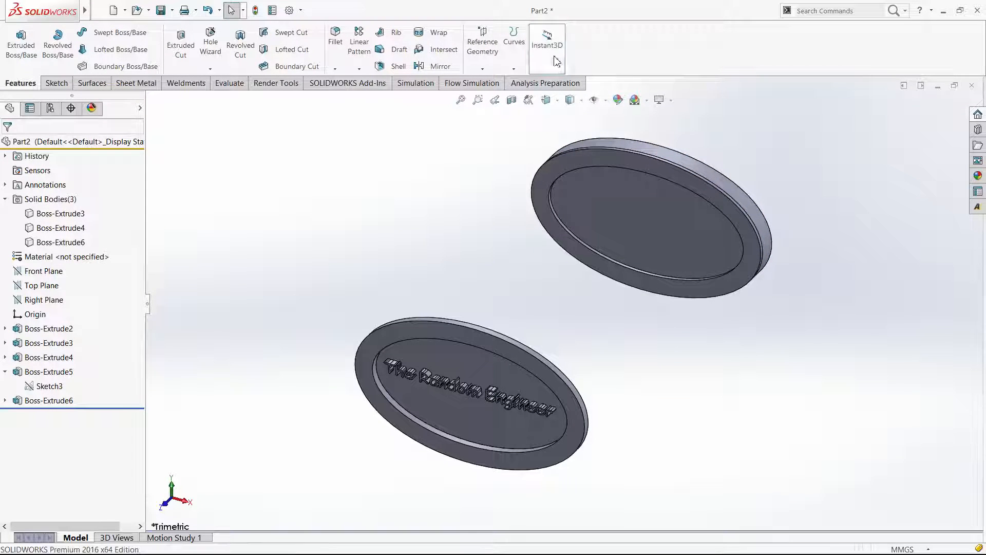
Turn Instant3D on and use it to move the rear body Boss-Extrude5 to a 600 mm offset.
{"action": "left_click", "coordinate": [757, 223]}
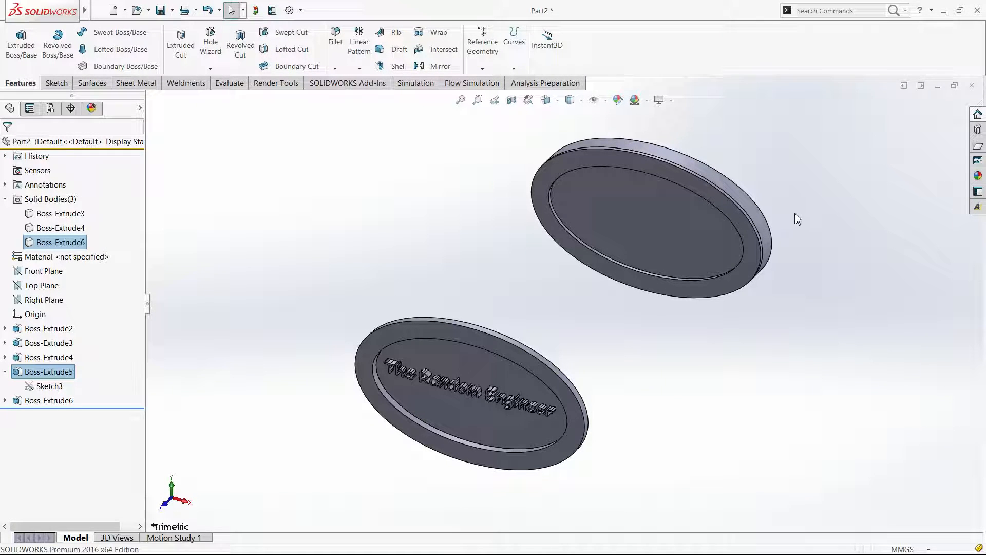
{"action": "left_click", "coordinate": [736, 209]}
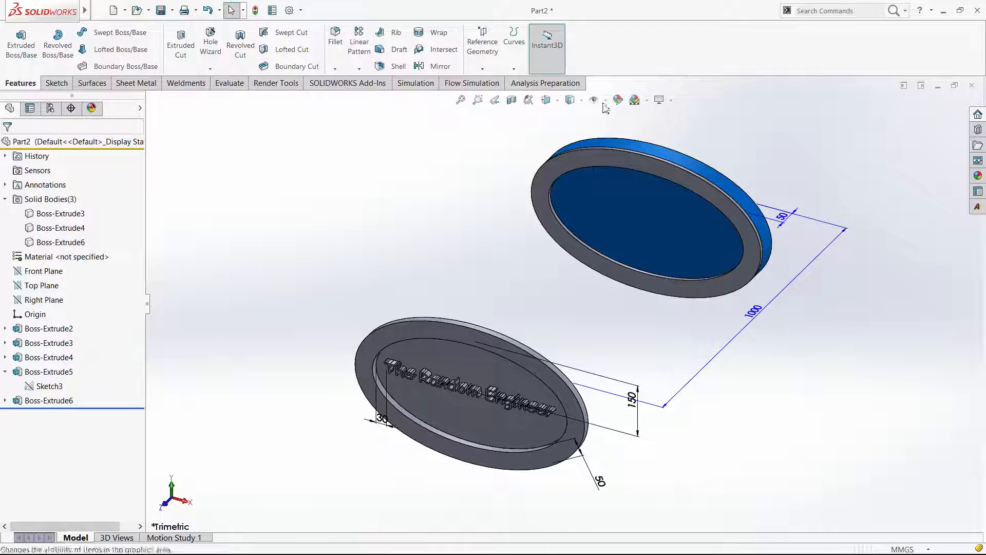
{"action": "left_click", "coordinate": [756, 214]}
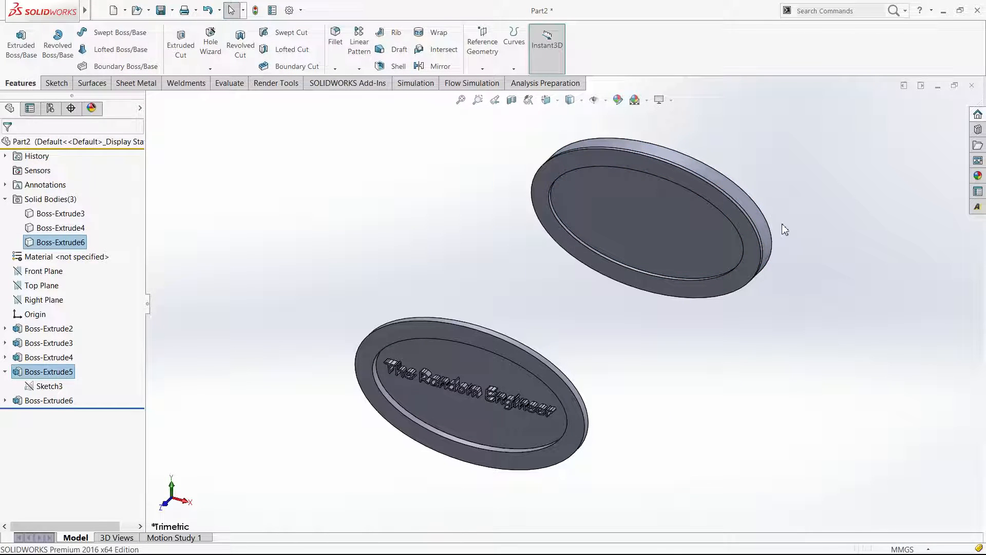
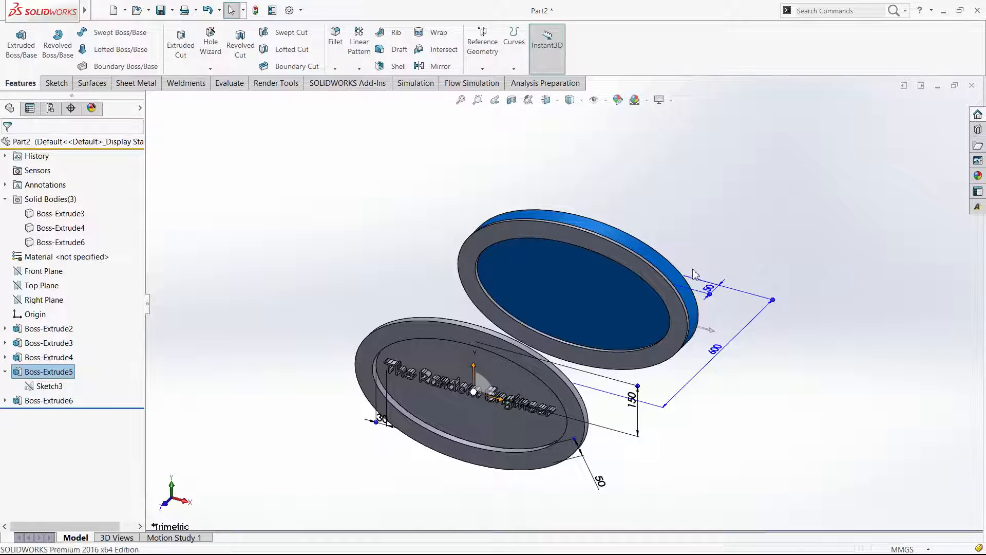
Use Instant3D to extend the Boss-Extrude6 ring on the rear body to a depth of 110 mm.
{"action": "left_click", "coordinate": [651, 295]}
{"action": "left_click", "coordinate": [662, 295]}
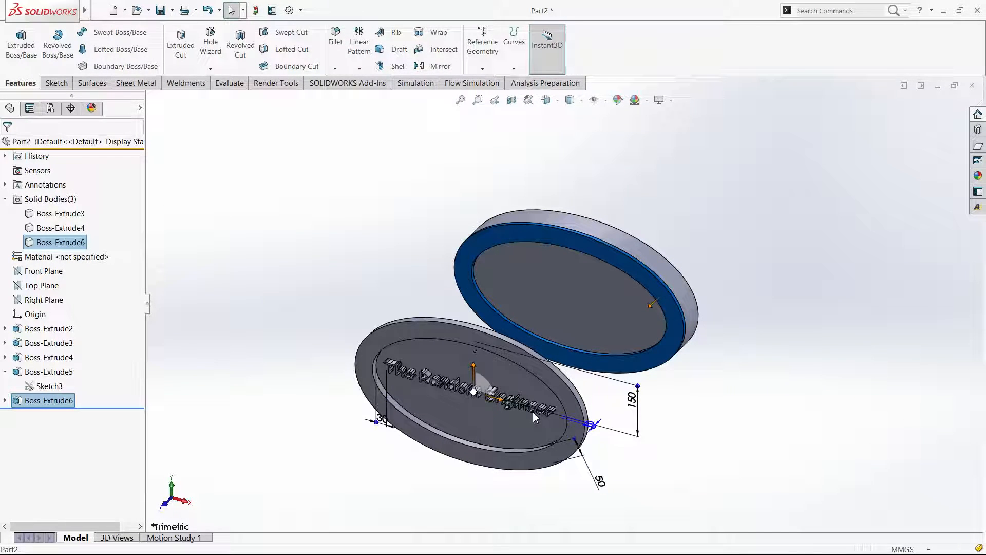
{"action": "middle_click_drag", "start_coordinate": [532, 412], "coordinate": [529, 413]}
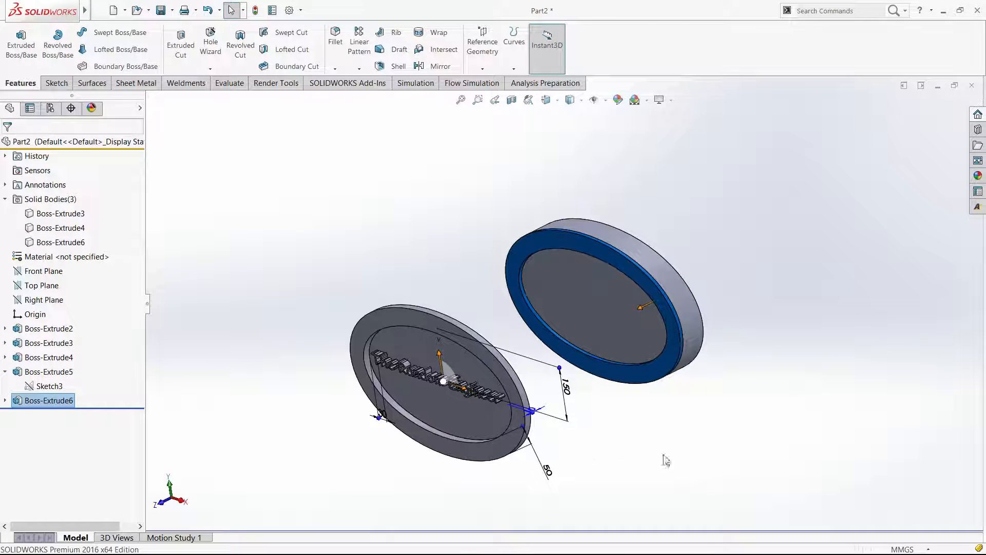
{"action": "left_click", "coordinate": [685, 410]}
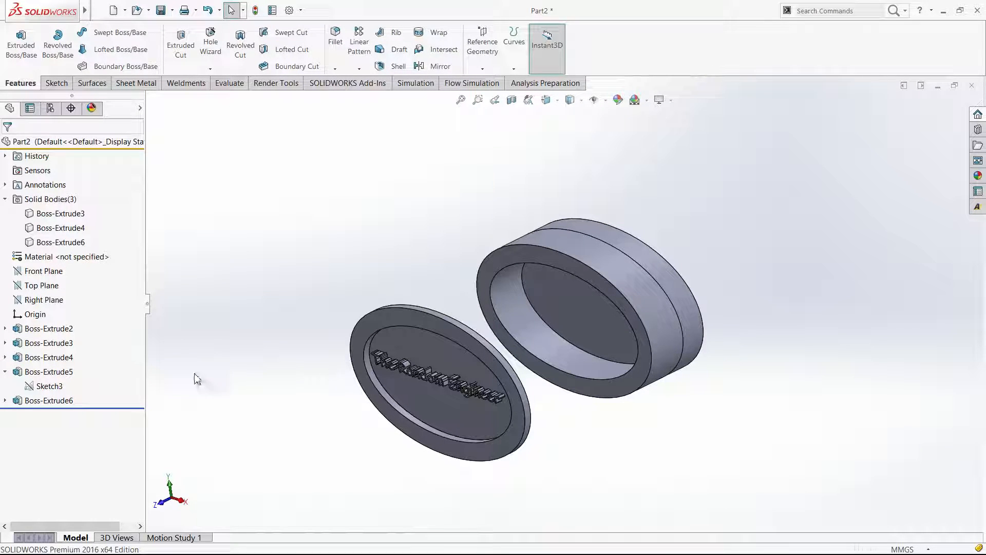
Edit Boss-Extrude6 and try the Up To Vertex end condition with a vertex on the raised lettering.
{"action": "left_click", "coordinate": [6, 372]}
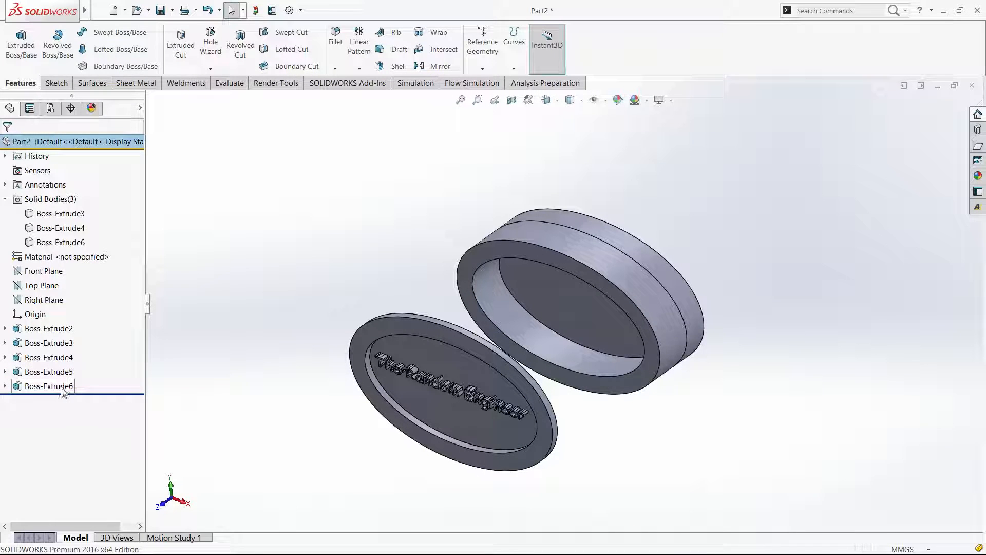
{"action": "left_click", "coordinate": [60, 390]}
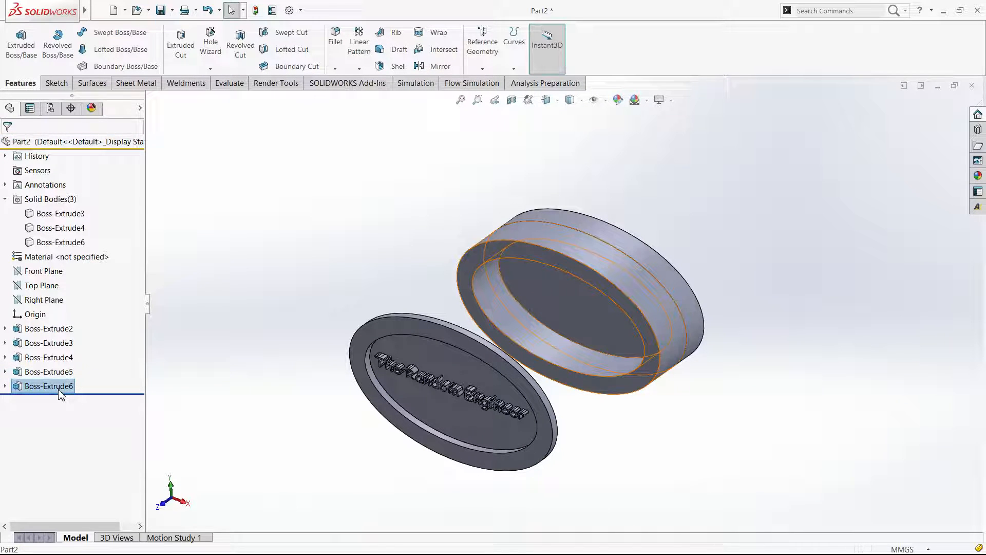
{"action": "left_click", "coordinate": [69, 361]}
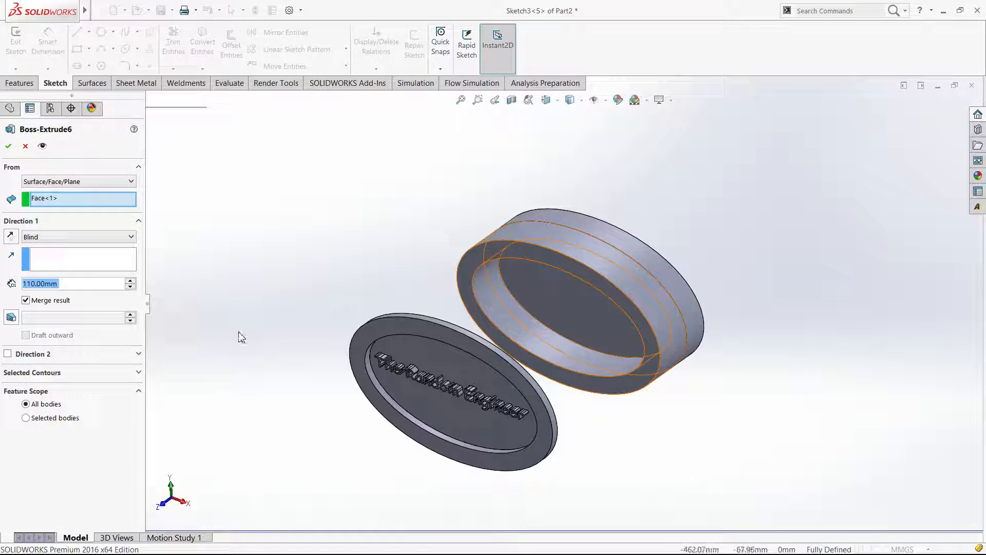
{"action": "left_click", "coordinate": [70, 267]}
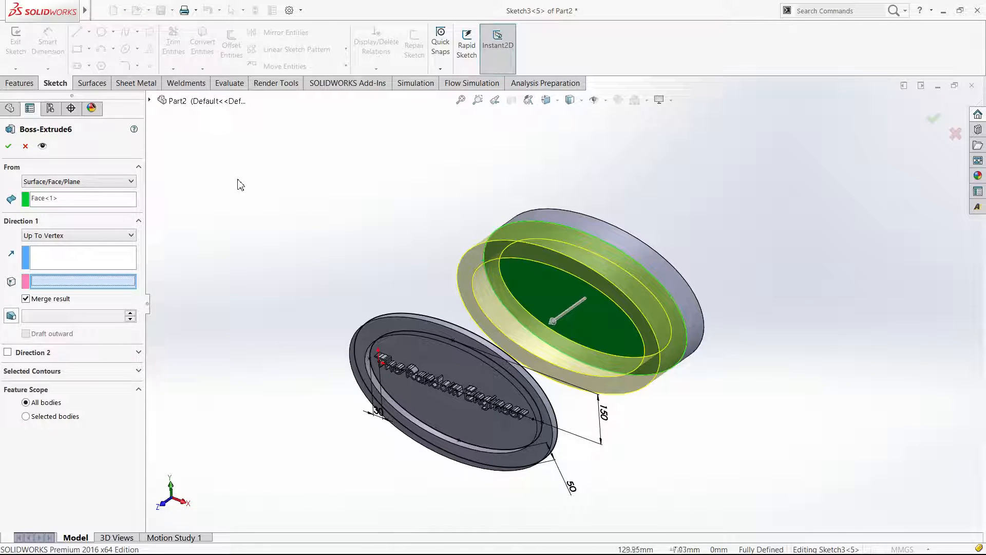
{"action": "scroll", "coordinate": [606, 280], "scroll_direction": "up", "scroll_amount": 10}
{"action": "left_click", "coordinate": [607, 283]}
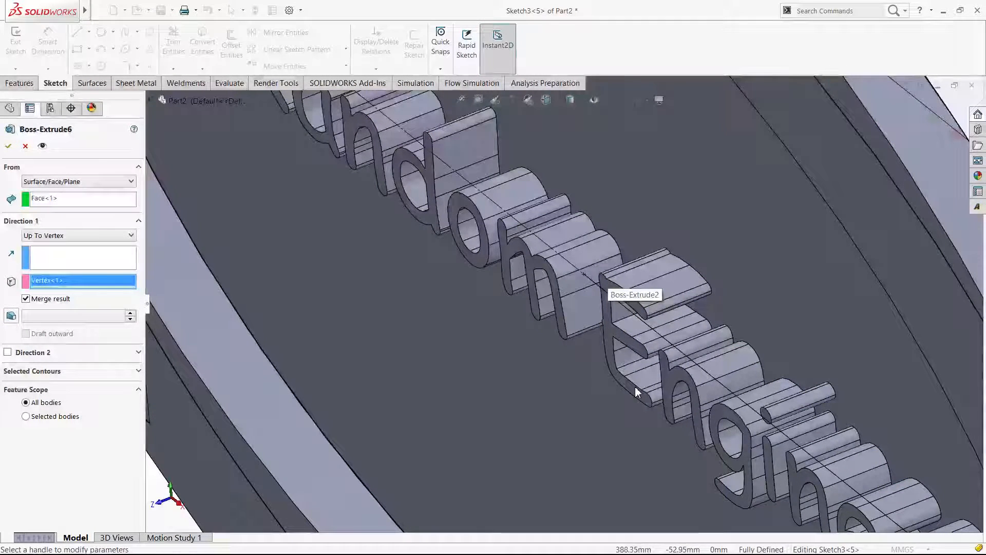
{"action": "scroll", "coordinate": [766, 371], "scroll_direction": "down", "scroll_amount": 10}
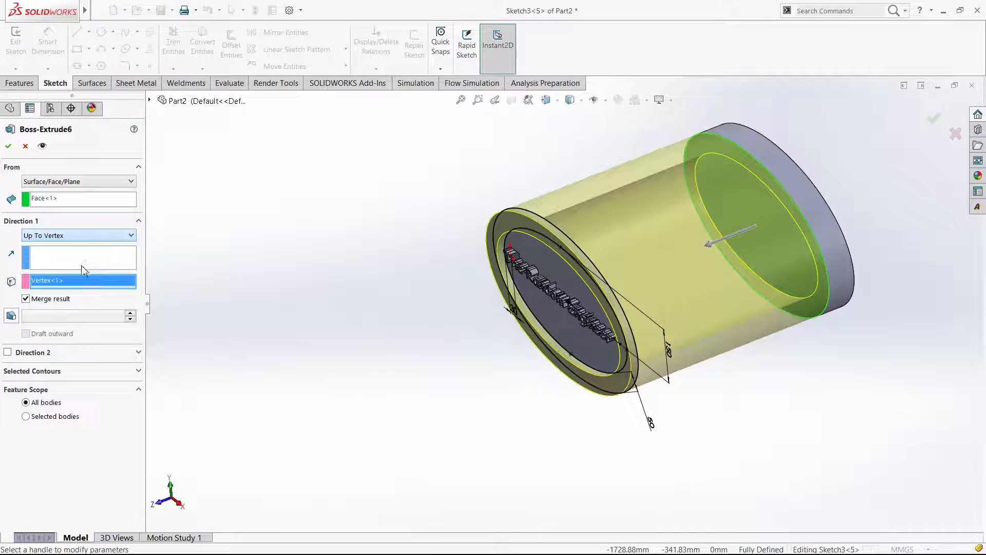
End Boss-Extrude6 with Offset From Surface, 10 mm from the rear face of the Boss-Extrude3 plate, and apply the change.
{"action": "left_click", "coordinate": [84, 282]}
{"action": "middle_click_drag", "start_coordinate": [357, 348], "coordinate": [306, 408]}
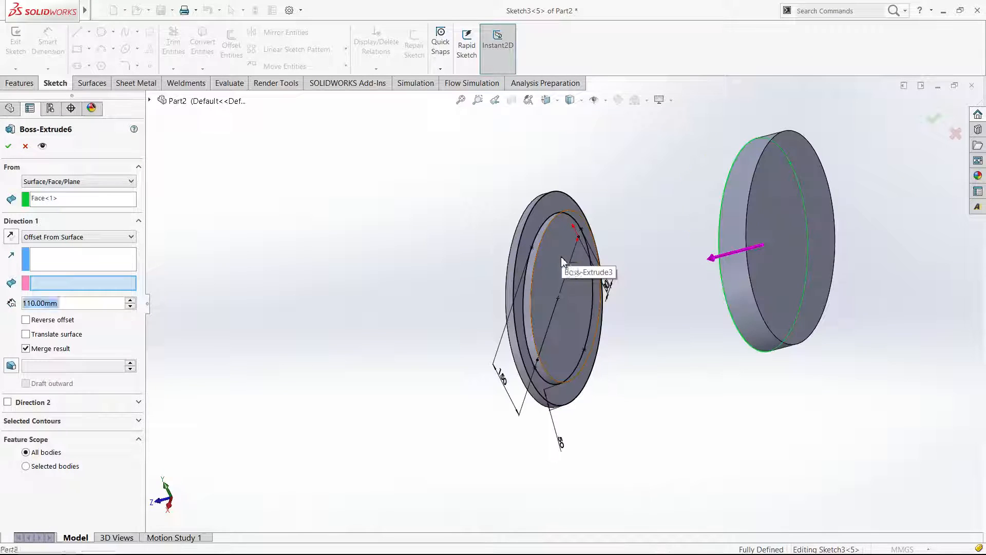
{"action": "left_click", "coordinate": [561, 257]}
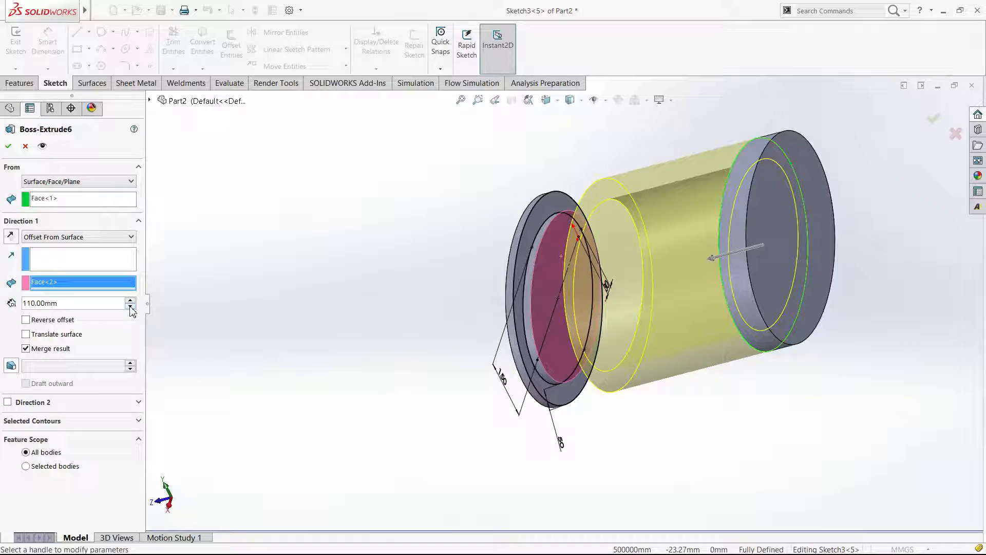
{"action": "key", "text": "ctrl+4"}
{"action": "left_click_drag", "start_coordinate": [96, 306], "coordinate": [5, 307]}
{"action": "type", "text": "1"}
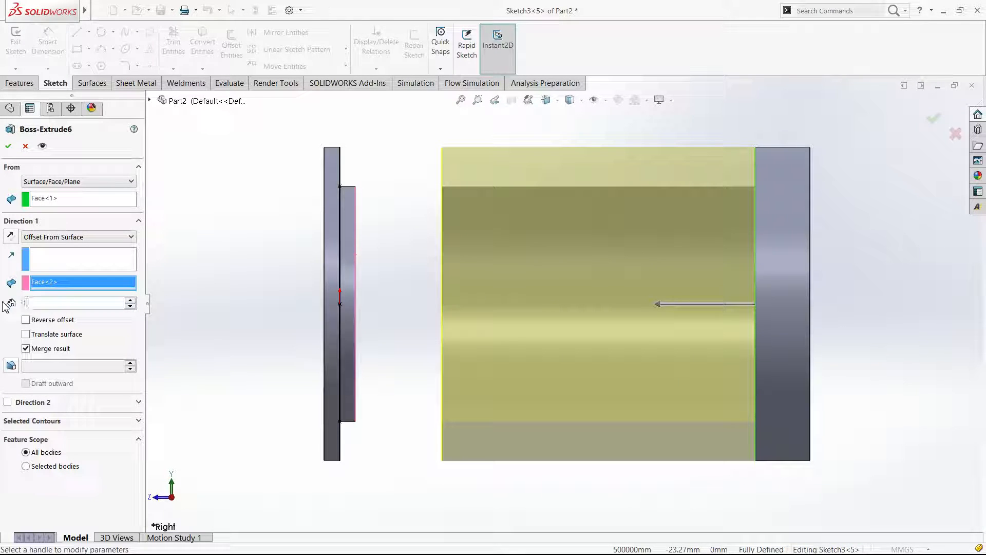
{"action": "type", "text": "0"}
{"action": "key", "text": "Return"}
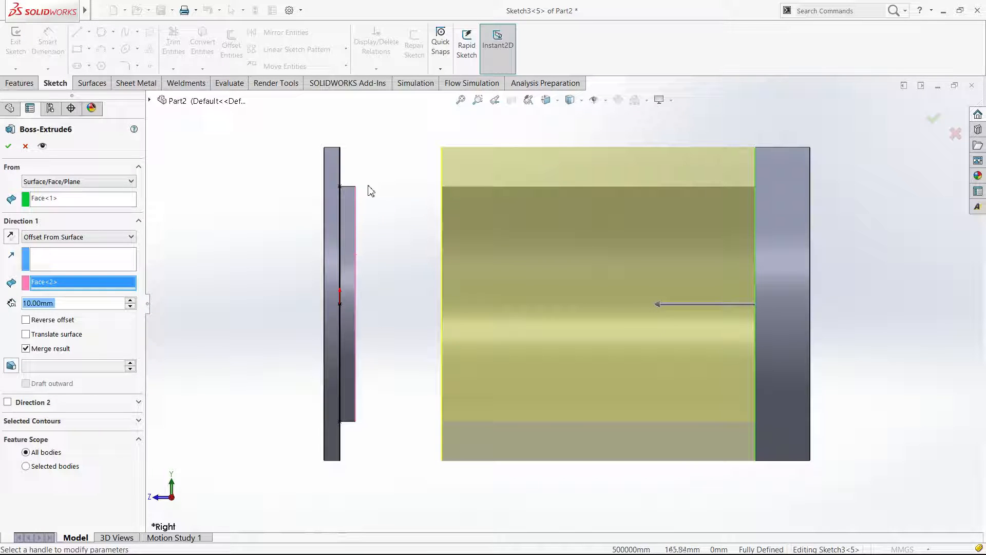
{"action": "left_click", "coordinate": [8, 146]}
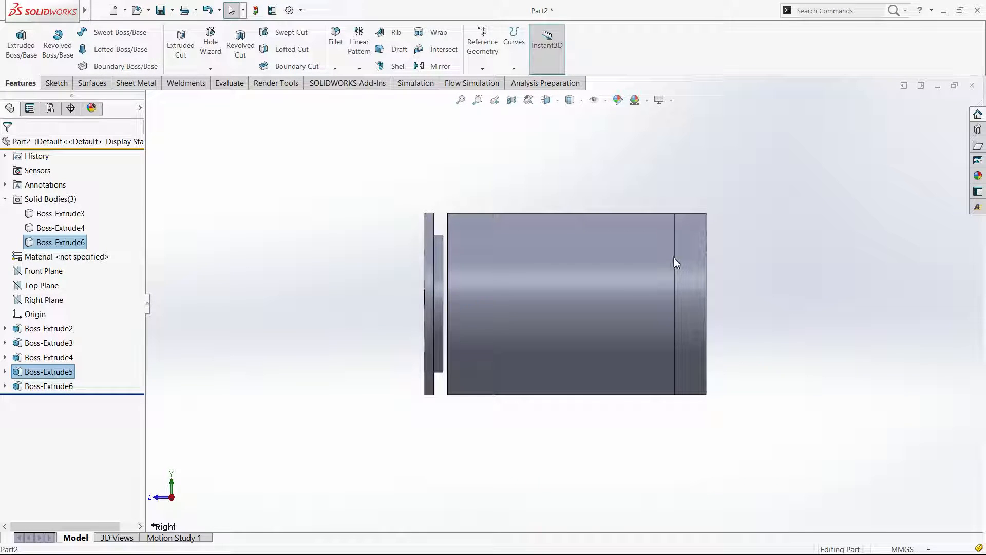
Use Instant3D to move the rear body Boss-Extrude5 to a 790 mm offset and examine the extended ring.
{"action": "left_click", "coordinate": [677, 261]}
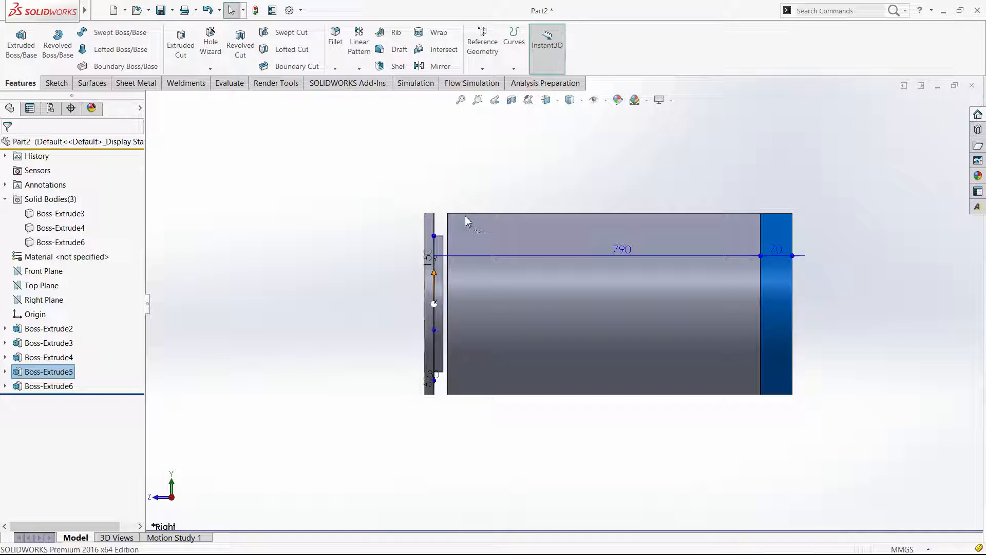
{"action": "scroll", "coordinate": [466, 219], "scroll_direction": "down", "scroll_amount": 3}
{"action": "middle_click_drag", "start_coordinate": [466, 226], "coordinate": [419, 224]}
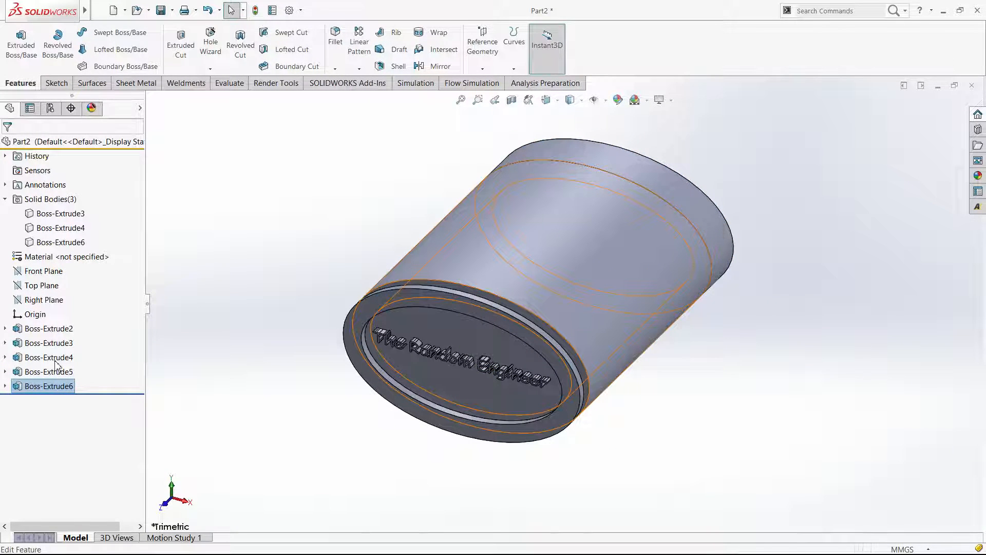
Edit Boss-Extrude6 and try the Up To Body end condition with the Boss-Extrude3 body as the target.
{"action": "left_click", "coordinate": [57, 365]}
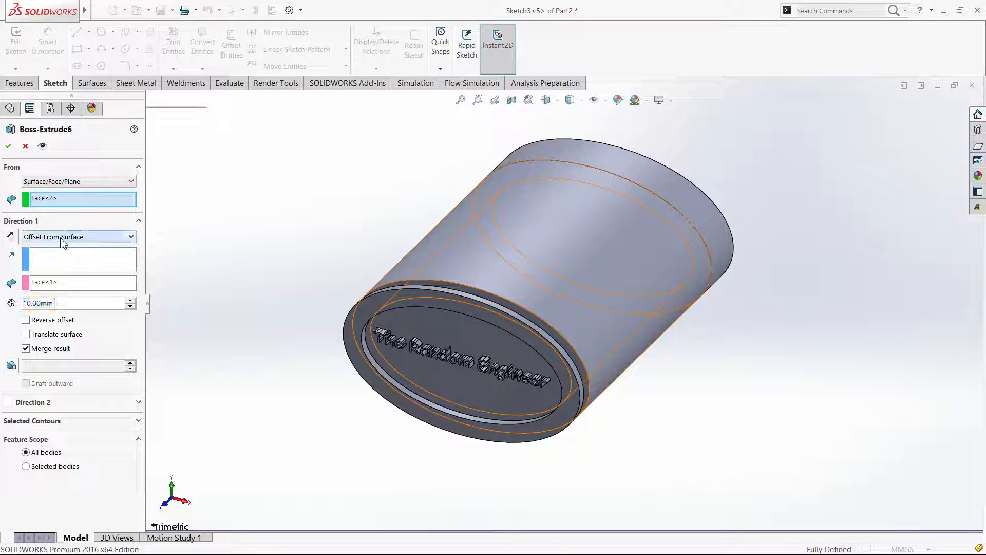
{"action": "left_click", "coordinate": [63, 289]}
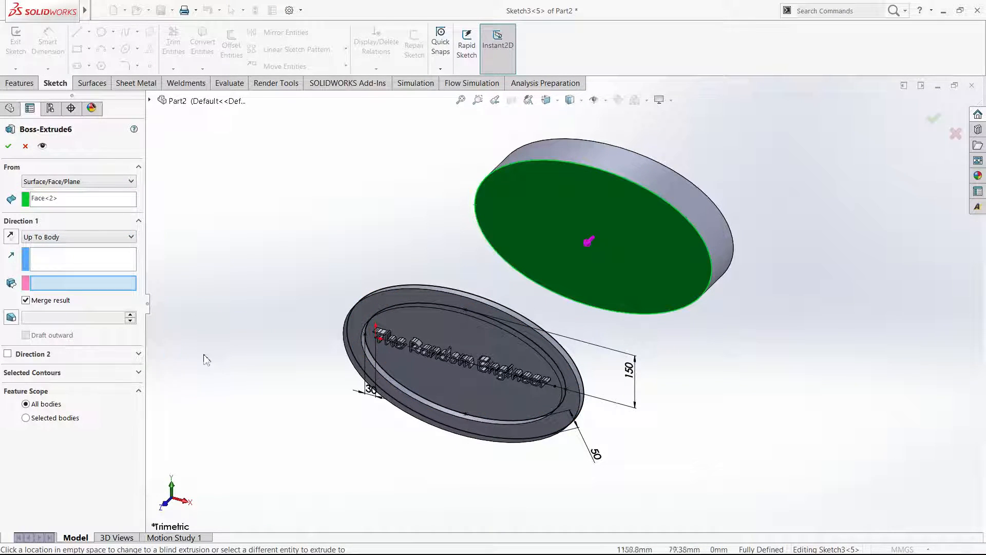
{"action": "left_click", "coordinate": [424, 313]}
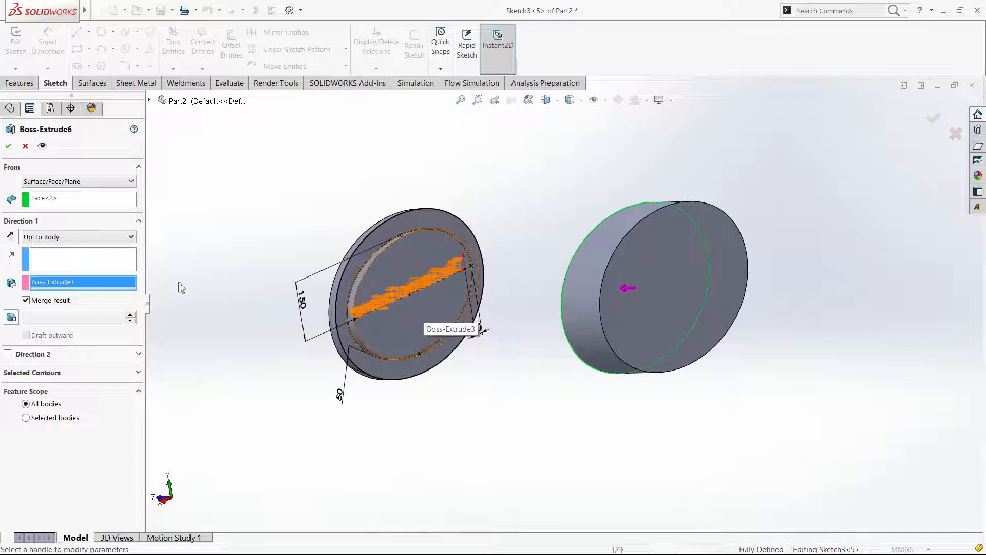
{"action": "left_click", "coordinate": [10, 146]}
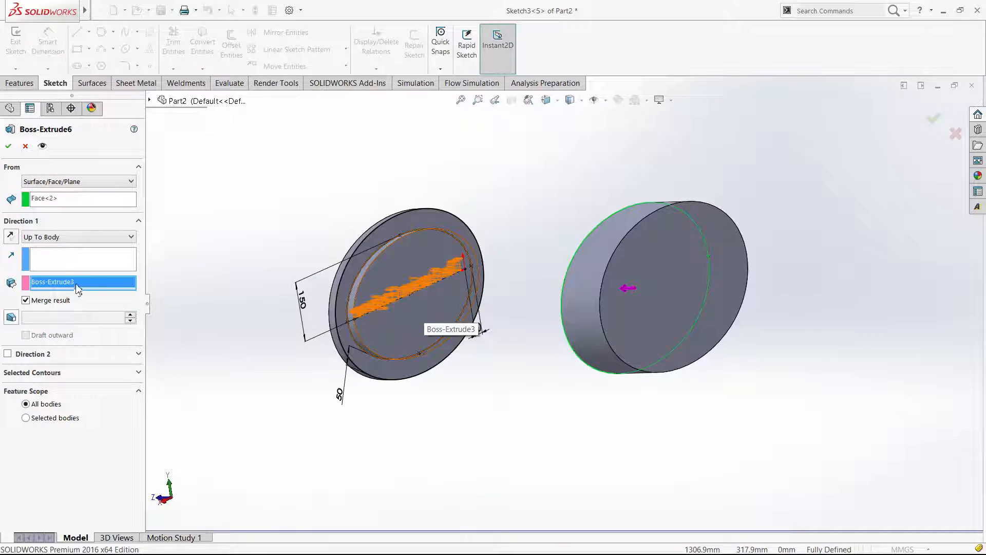
Replace the Up To Body target with the front ring body Boss-Extrude4 and apply the extrusion.
{"action": "key", "text": "Delete"}
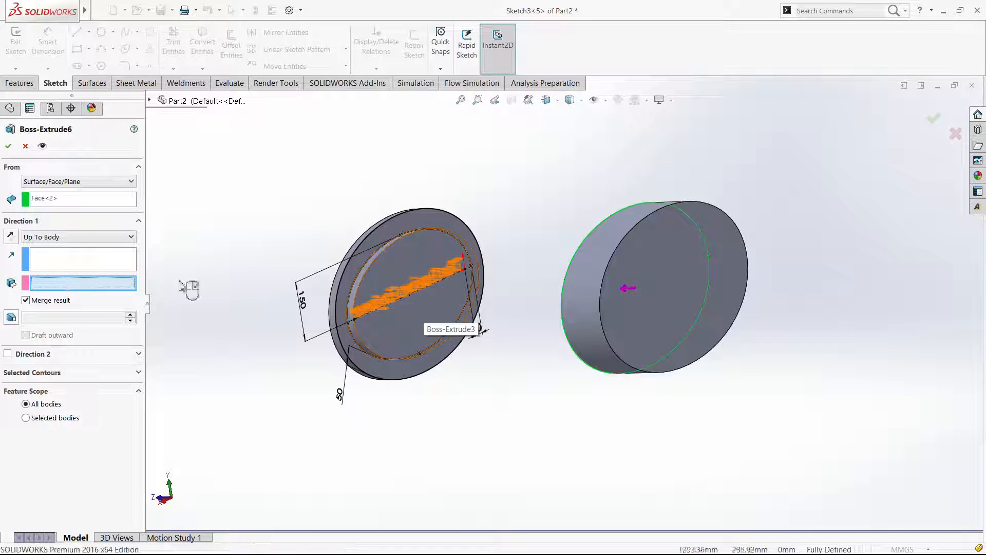
{"action": "left_click", "coordinate": [424, 216]}
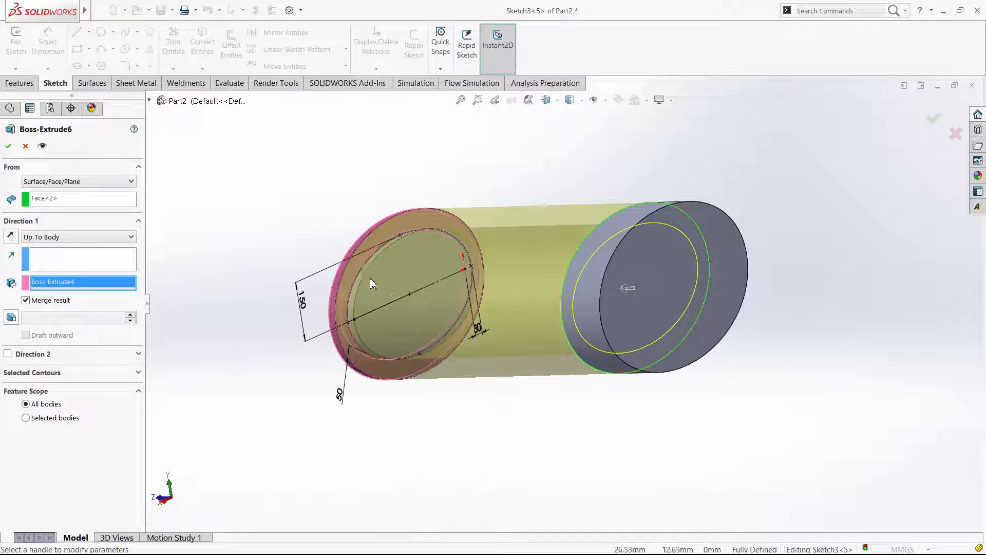
{"action": "left_click", "coordinate": [10, 147]}
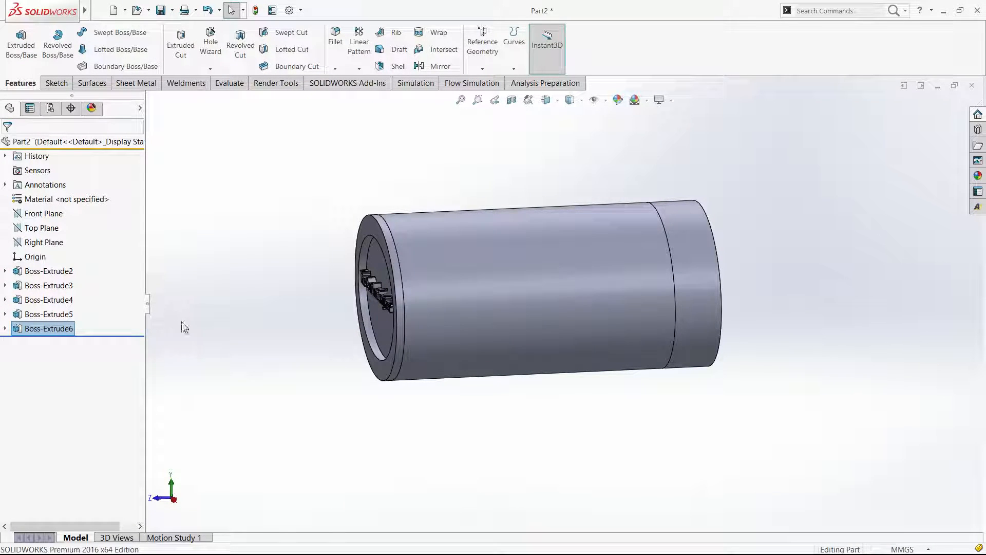
Edit the Boss-Extrude6 feature and change its Direction 1 end condition to Mid Plane.
{"action": "middle_click_drag", "start_coordinate": [183, 325], "coordinate": [231, 342]}
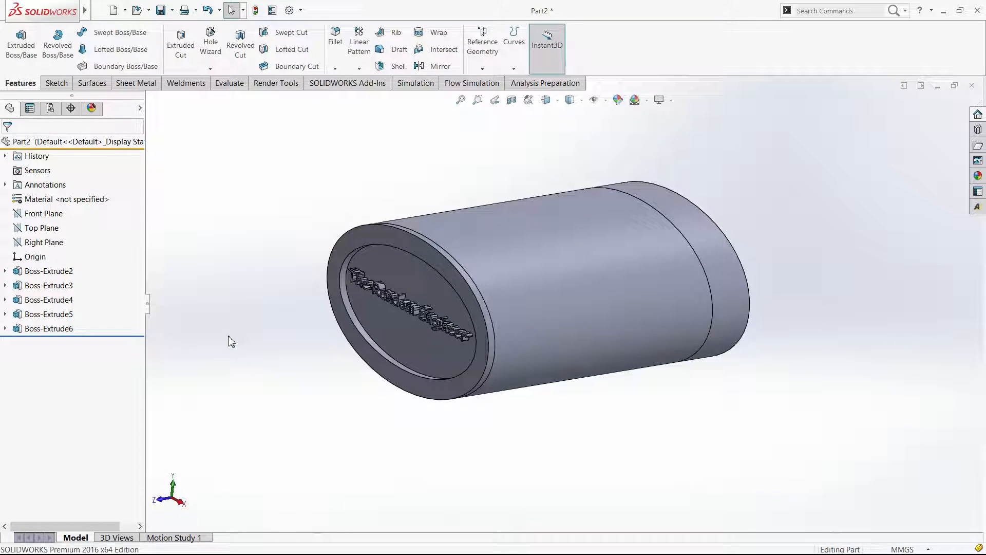
{"action": "left_click", "coordinate": [61, 328]}
{"action": "left_click", "coordinate": [71, 295]}
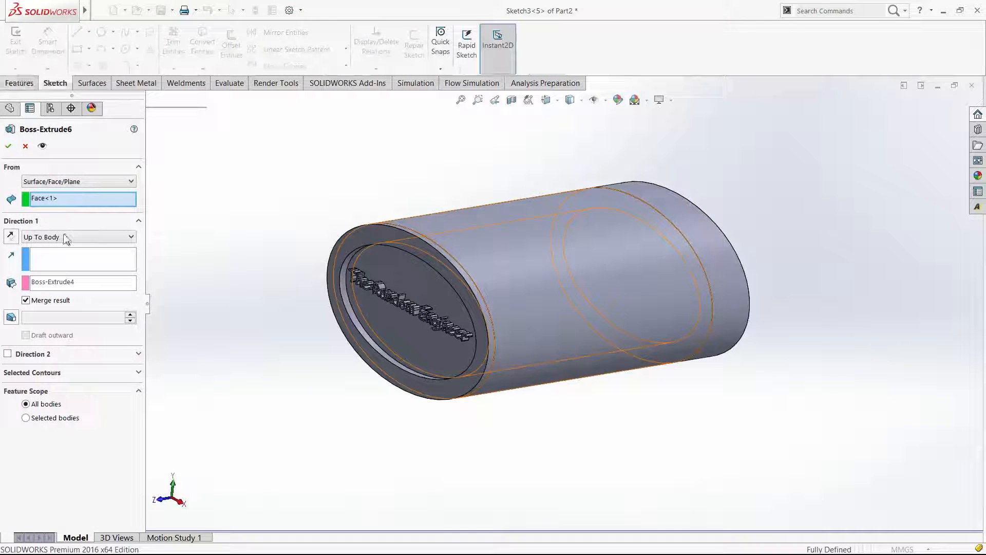
{"action": "left_click", "coordinate": [66, 301]}
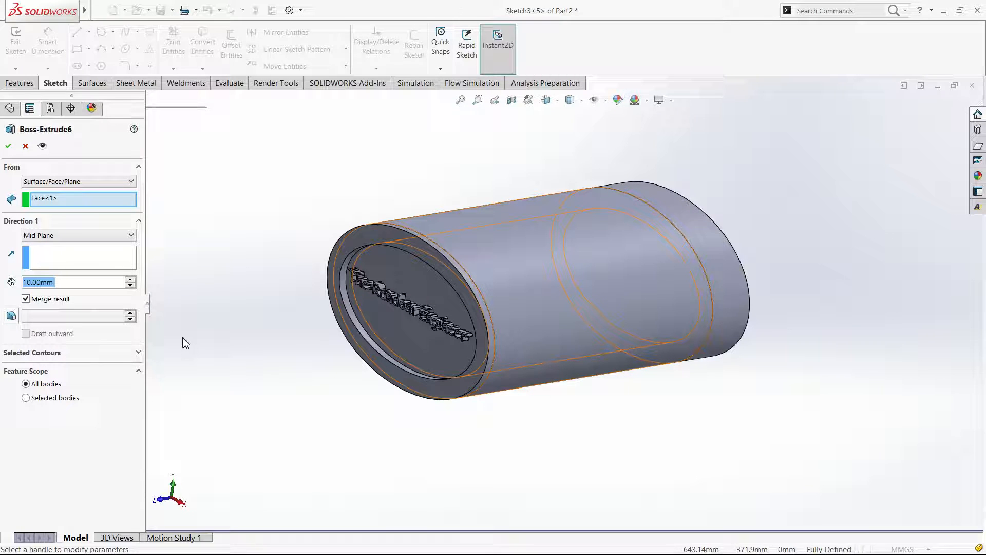
Set the Mid Plane extrusion depth of Boss-Extrude6 to 500 mm and apply the change.
{"action": "left_click", "coordinate": [130, 280]}
{"action": "left_click", "coordinate": [131, 279]}
{"action": "left_click", "coordinate": [131, 279]}
{"action": "left_click", "coordinate": [130, 280]}
{"action": "left_click", "coordinate": [131, 279]}
{"action": "left_click", "coordinate": [130, 279]}
{"action": "left_click", "coordinate": [130, 279]}
{"action": "double_click", "coordinate": [131, 280]}
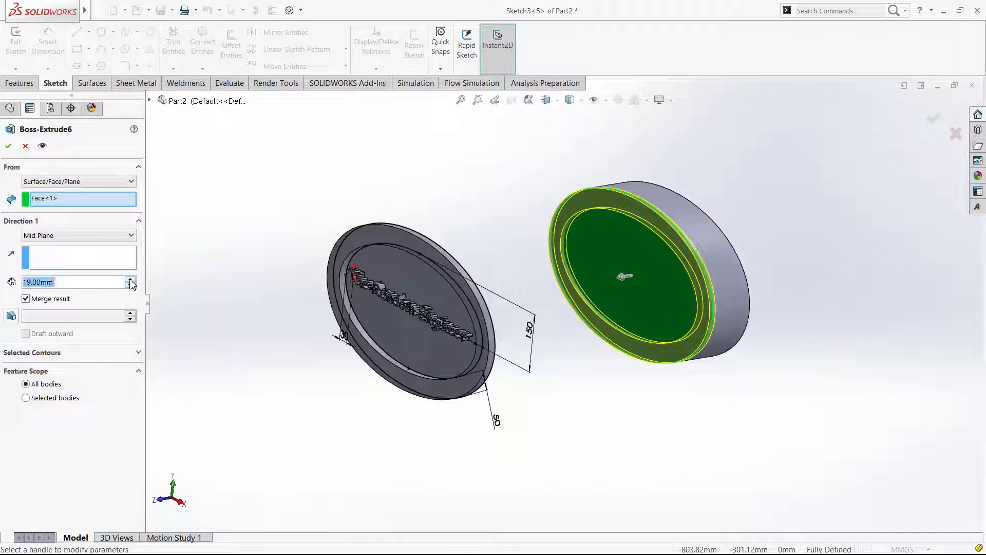
{"action": "left_click", "coordinate": [131, 280]}
{"action": "left_click", "coordinate": [130, 280]}
{"action": "left_click", "coordinate": [130, 281]}
{"action": "left_click", "coordinate": [130, 281]}
{"action": "left_click", "coordinate": [131, 280]}
{"action": "type", "text": "500"}
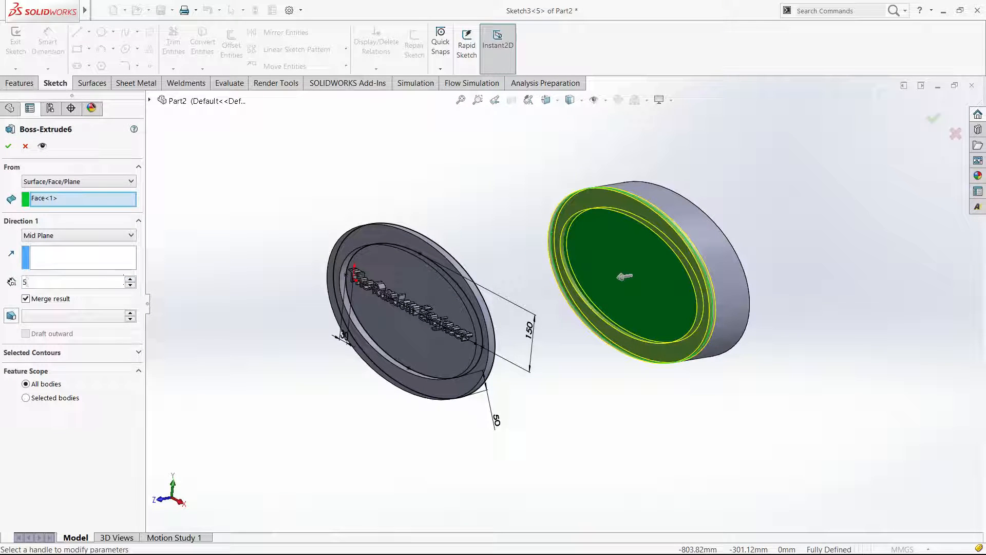
{"action": "key", "text": "Return"}
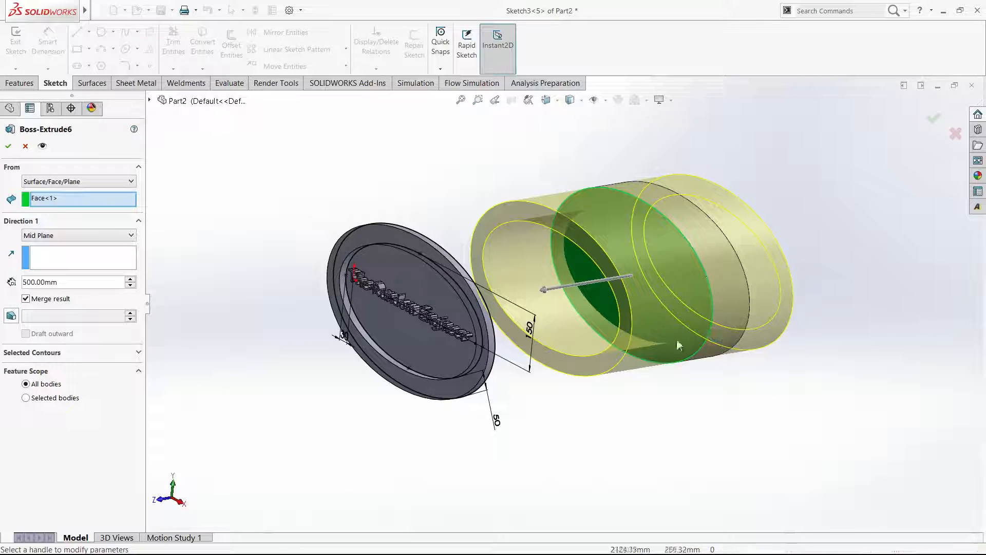
{"action": "left_click", "coordinate": [9, 147]}
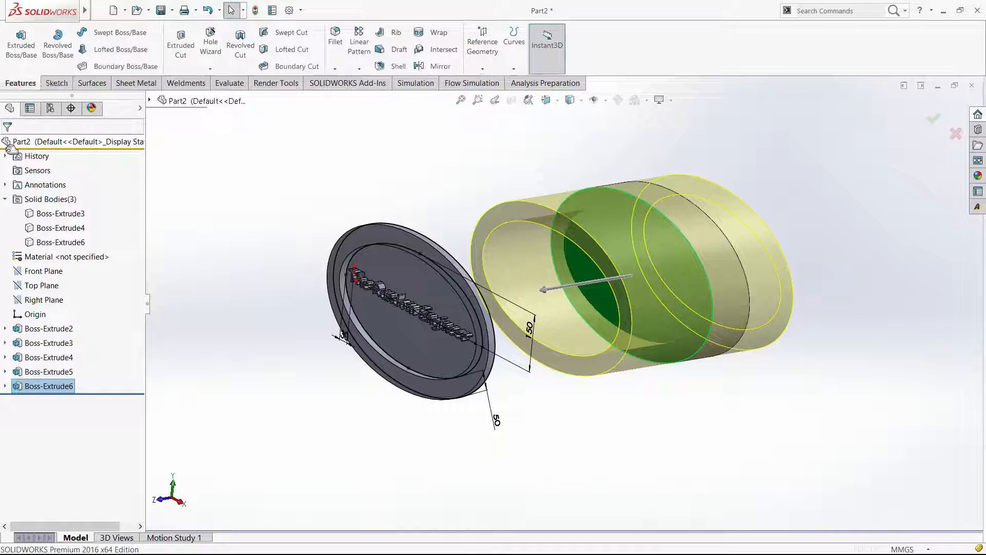
Edit Boss-Extrude6 again, set Direction 1 to Blind and enable a Blind Direction 2.
{"action": "left_click", "coordinate": [54, 386]}
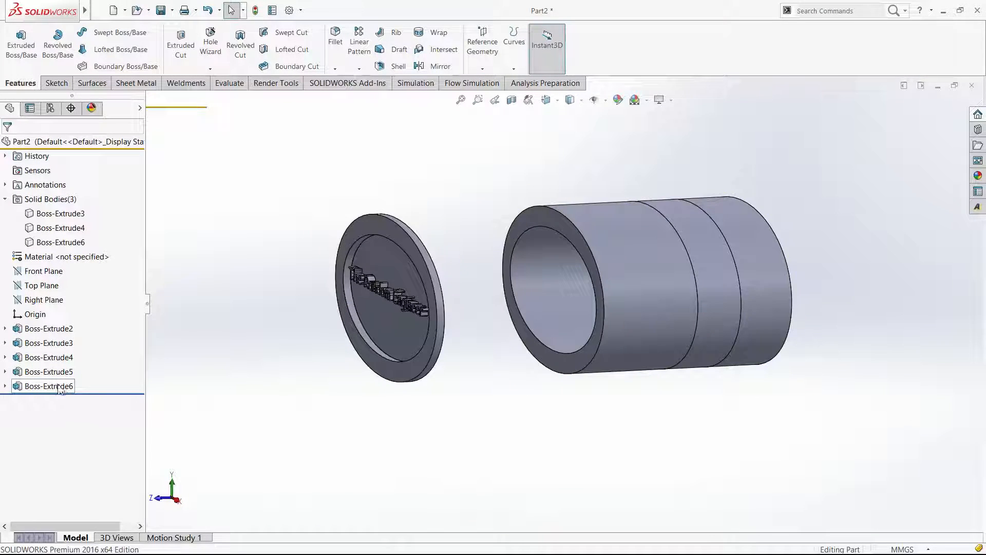
{"action": "left_click", "coordinate": [69, 358]}
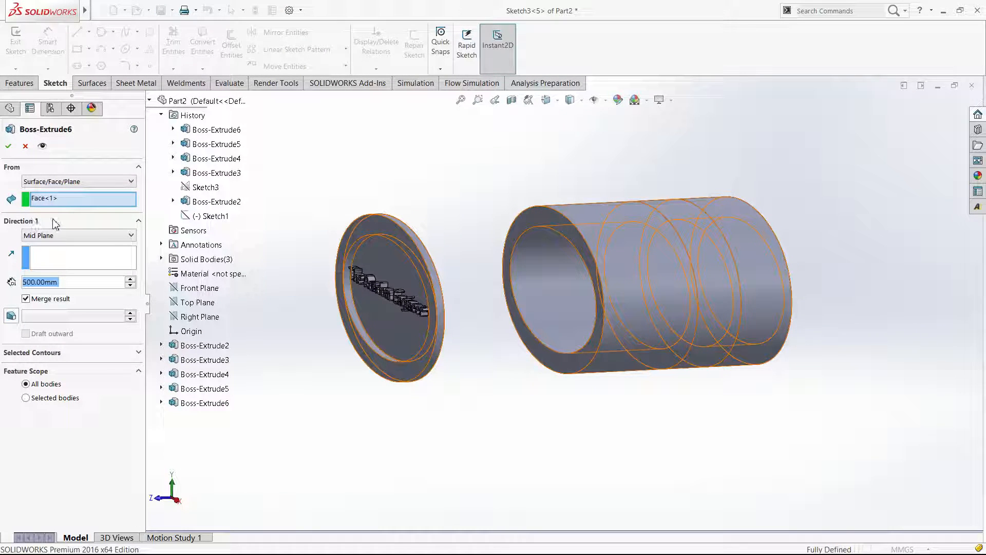
{"action": "left_click", "coordinate": [72, 236]}
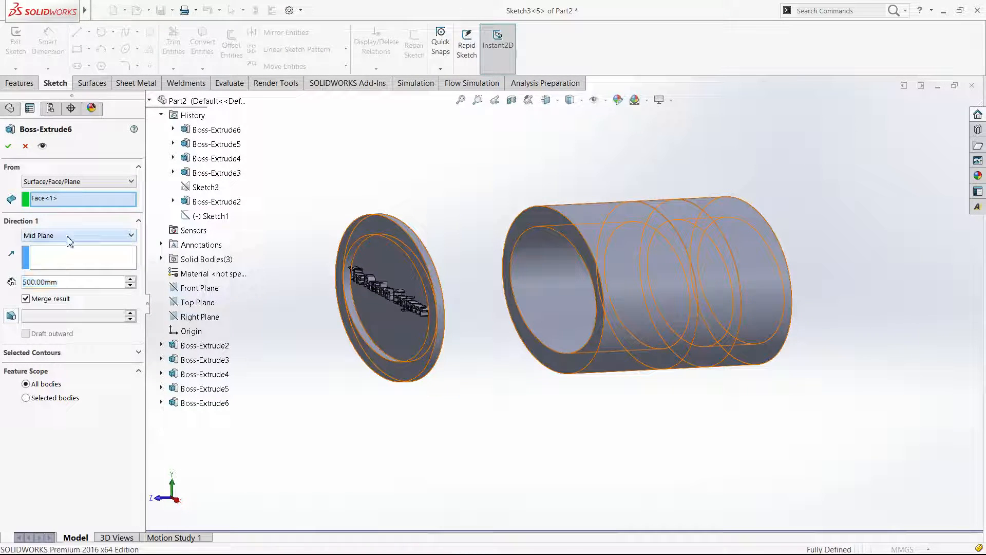
{"action": "left_click", "coordinate": [61, 246]}
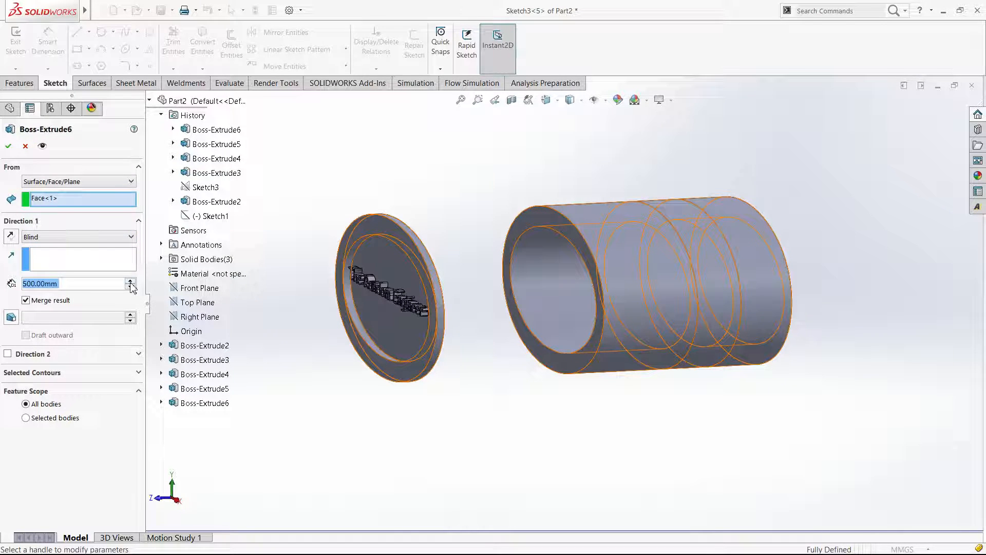
{"action": "left_click", "coordinate": [44, 354]}
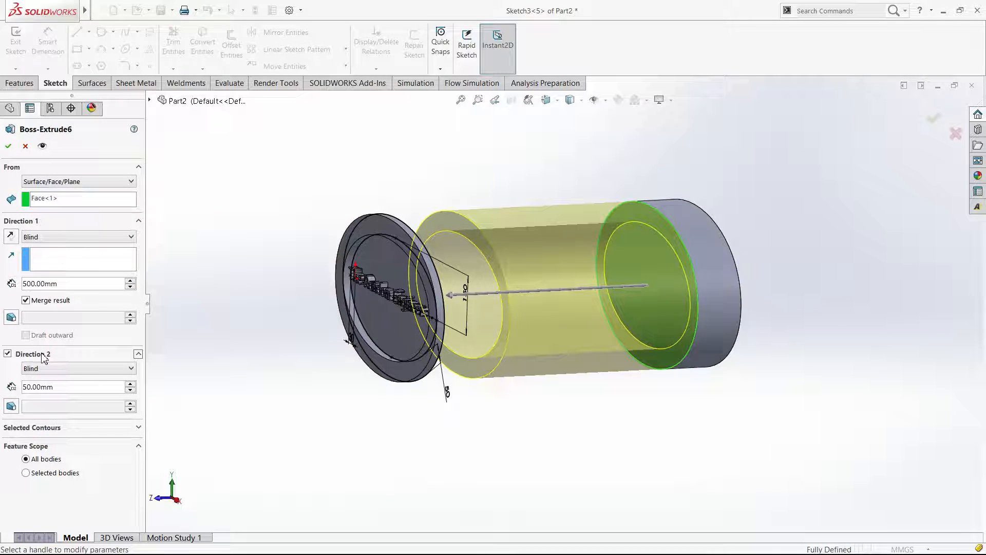
{"action": "left_click", "coordinate": [88, 368]}
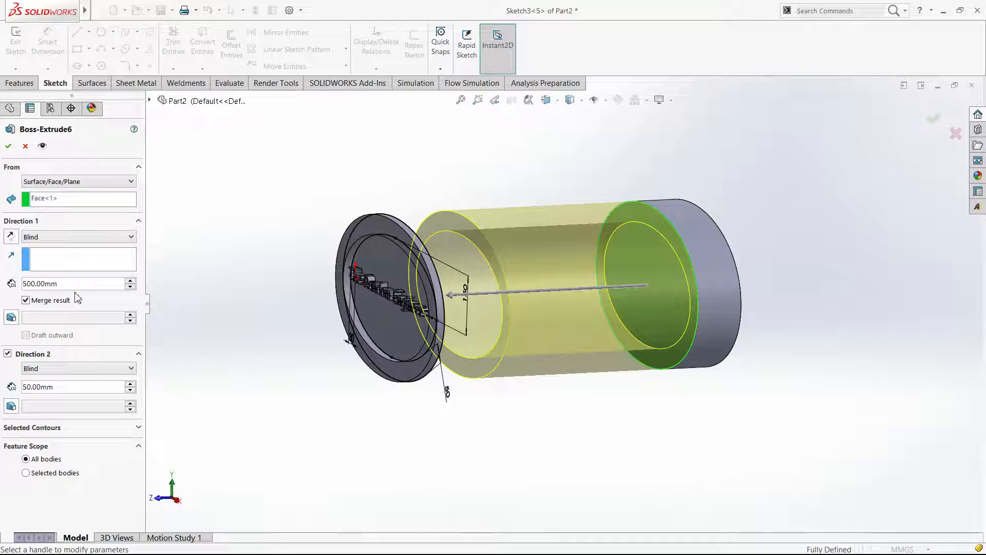
Set the Boss-Extrude6 depths to 300 mm in Direction 1 and 10 mm in Direction 2, and apply the change.
{"action": "left_click_drag", "start_coordinate": [78, 283], "coordinate": [2, 284]}
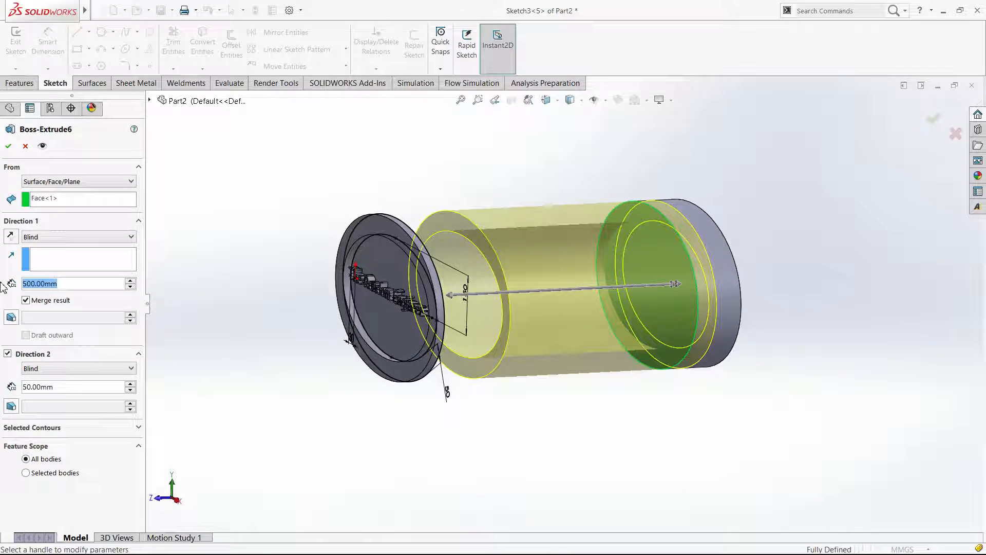
{"action": "type", "text": "3"}
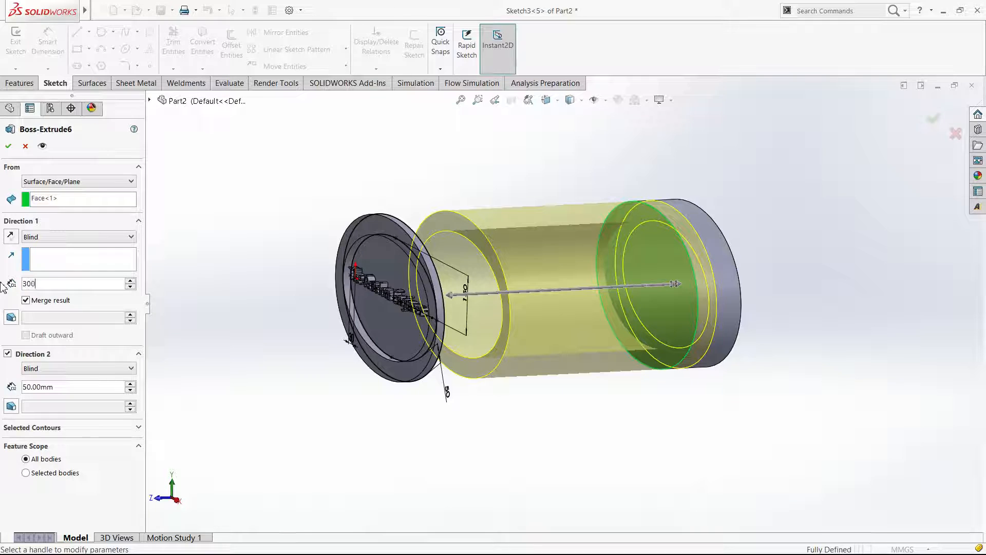
{"action": "type", "text": "00"}
{"action": "key", "text": "Return"}
{"action": "left_click_drag", "start_coordinate": [62, 387], "coordinate": [3, 388]}
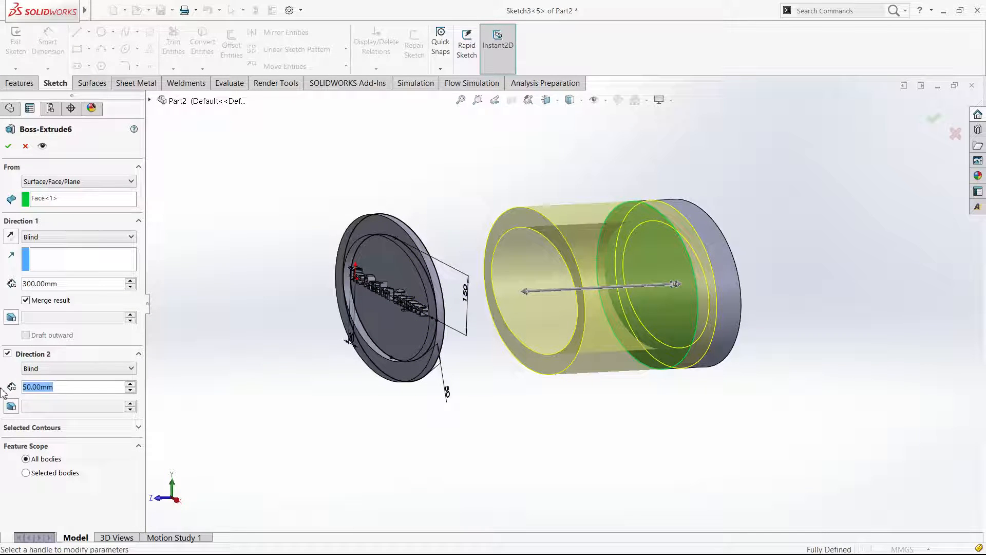
{"action": "type", "text": "10"}
{"action": "key", "text": "Return"}
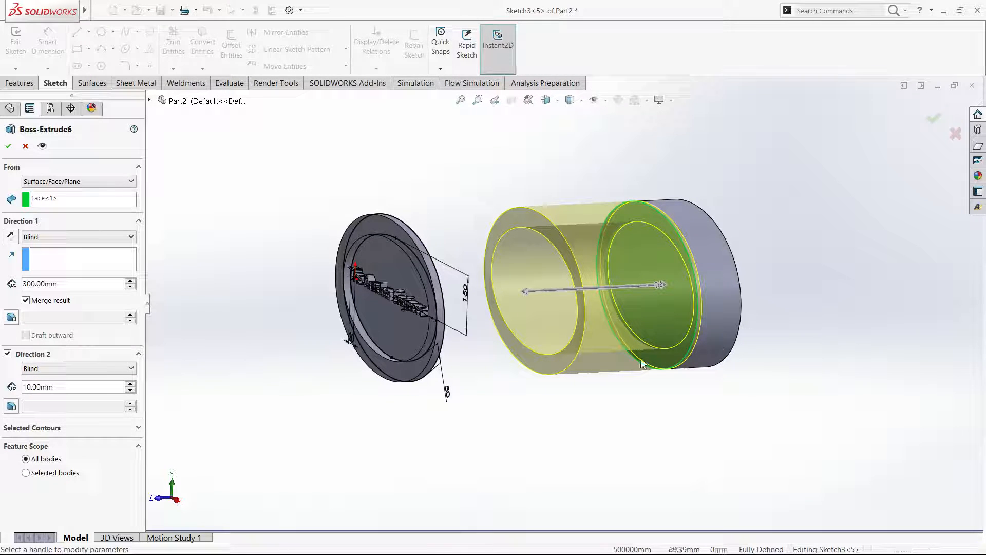
{"action": "left_click", "coordinate": [11, 237]}
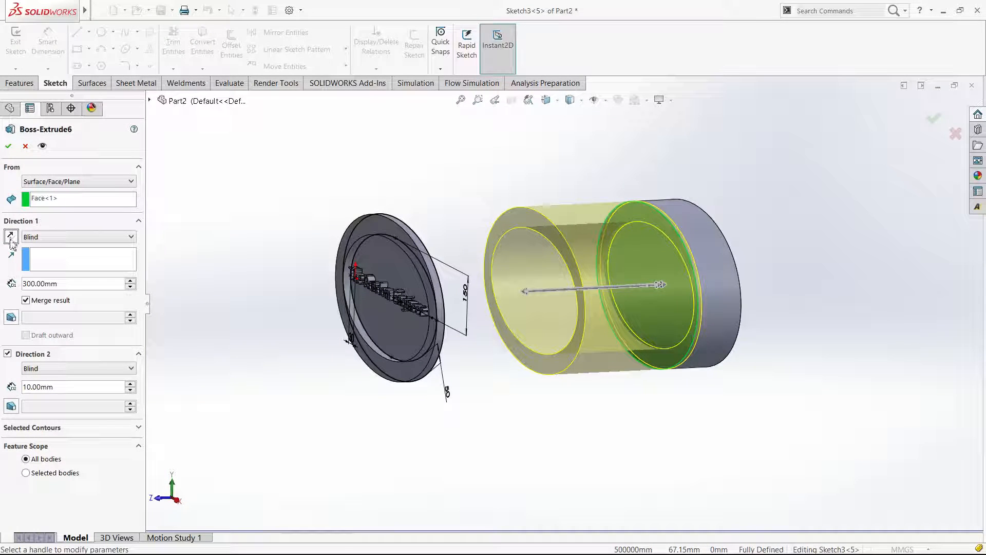
{"action": "left_click", "coordinate": [8, 146]}
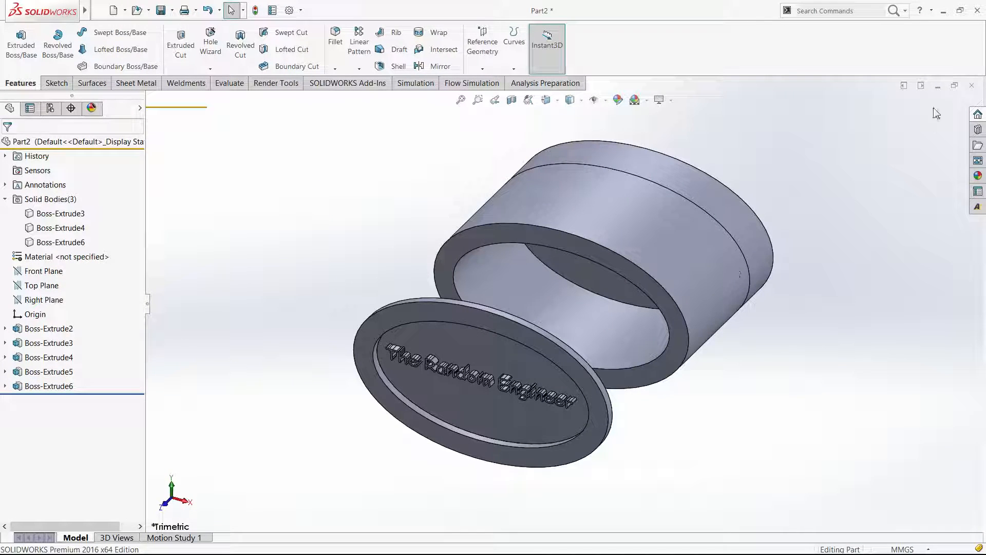
Close the Part2 plaque document and create a new part from the Part template.
{"action": "left_click", "coordinate": [971, 86]}
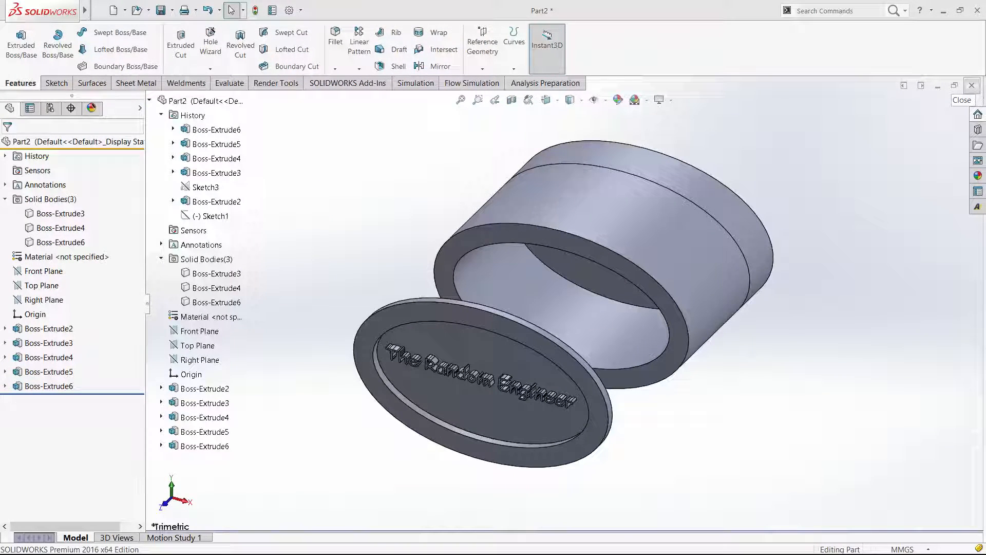
{"action": "left_click", "coordinate": [428, 313]}
{"action": "key", "text": "ctrl+n"}
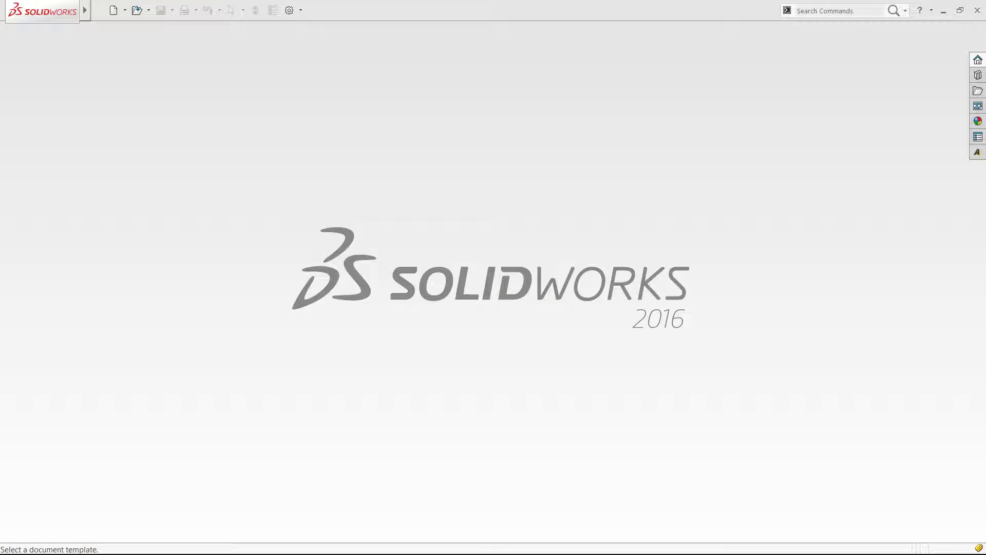
{"action": "key", "text": "Return"}
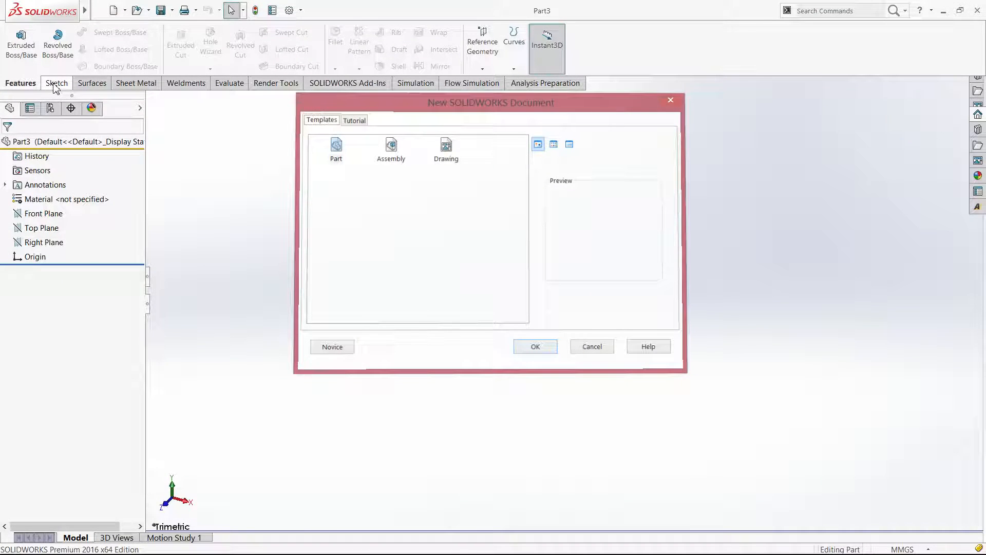
Start a sketch on the Top Plane and draw a circle about 135 mm in diameter centred on the origin.
{"action": "left_click", "coordinate": [43, 229]}
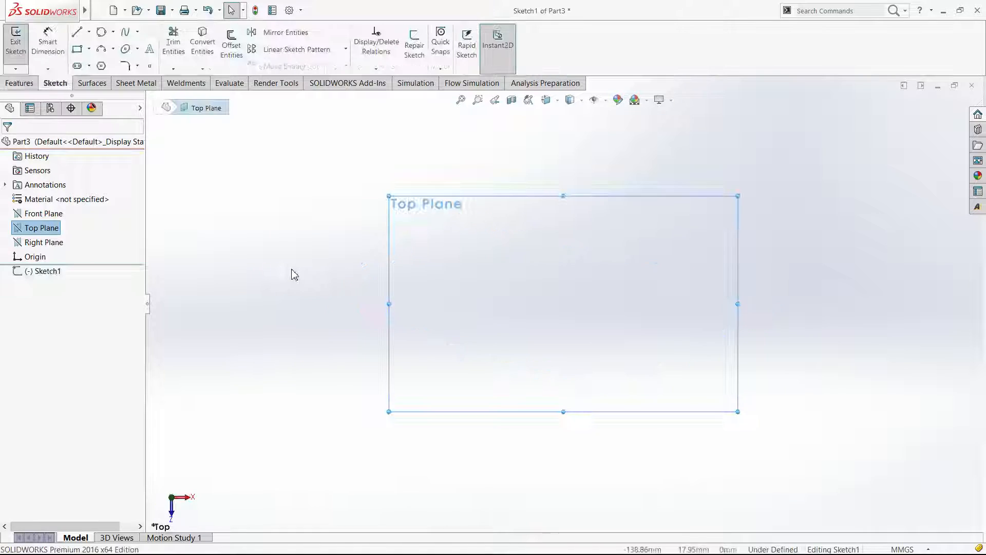
{"action": "key", "text": "c"}
{"action": "mouse_move", "coordinate": [565, 305]}
{"action": "left_mouse_down"}
{"action": "mouse_move", "coordinate": [614, 354]}
{"action": "mouse_move", "coordinate": [681, 369]}
{"action": "left_mouse_up"}
Dimension the circle to a 150 mm diameter with Smart Dimension and exit the sketch.
{"action": "right_click_drag", "start_coordinate": [323, 272], "coordinate": [324, 250]}
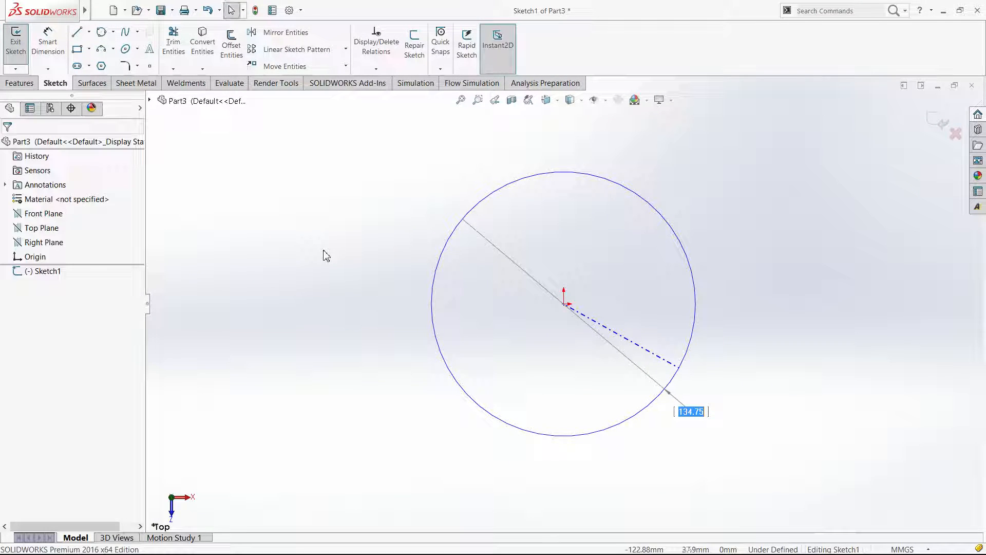
{"action": "left_click", "coordinate": [432, 232]}
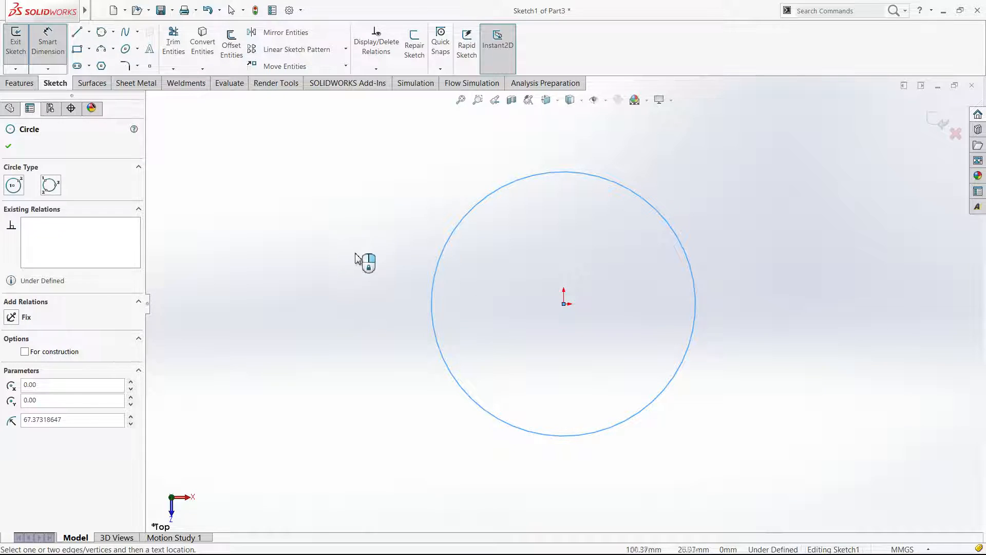
{"action": "left_click", "coordinate": [368, 307]}
{"action": "type", "text": "150"}
{"action": "key", "text": "Return"}
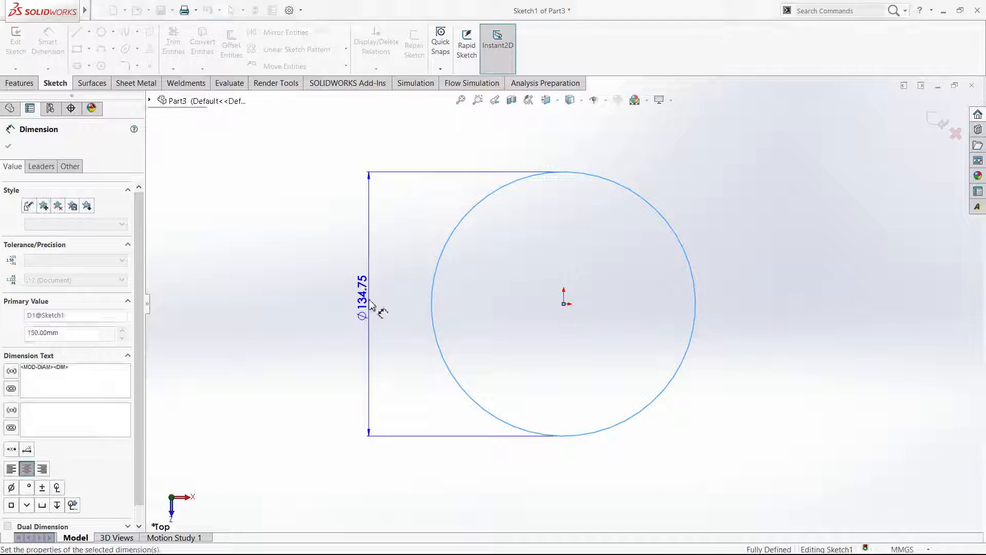
{"action": "left_click", "coordinate": [23, 83]}
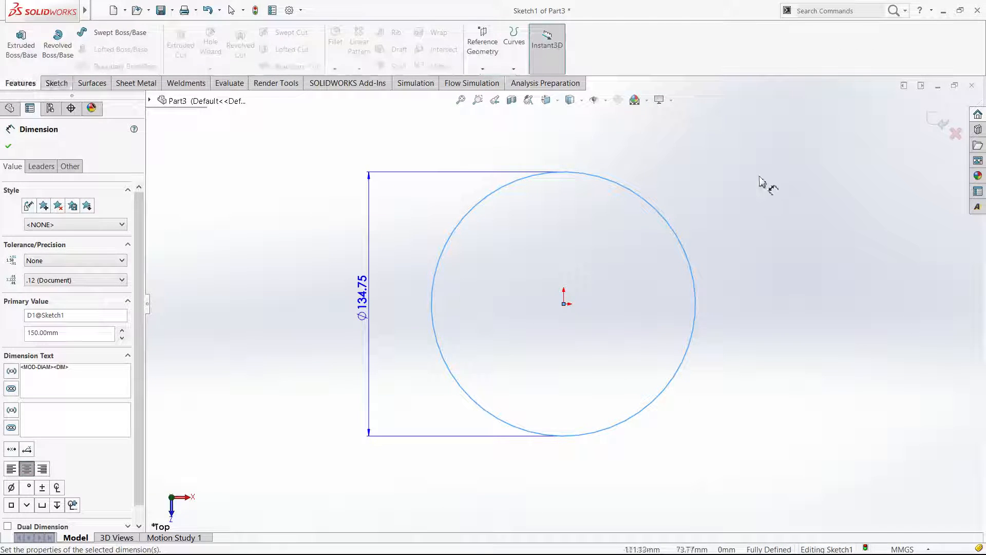
{"action": "left_click", "coordinate": [944, 121]}
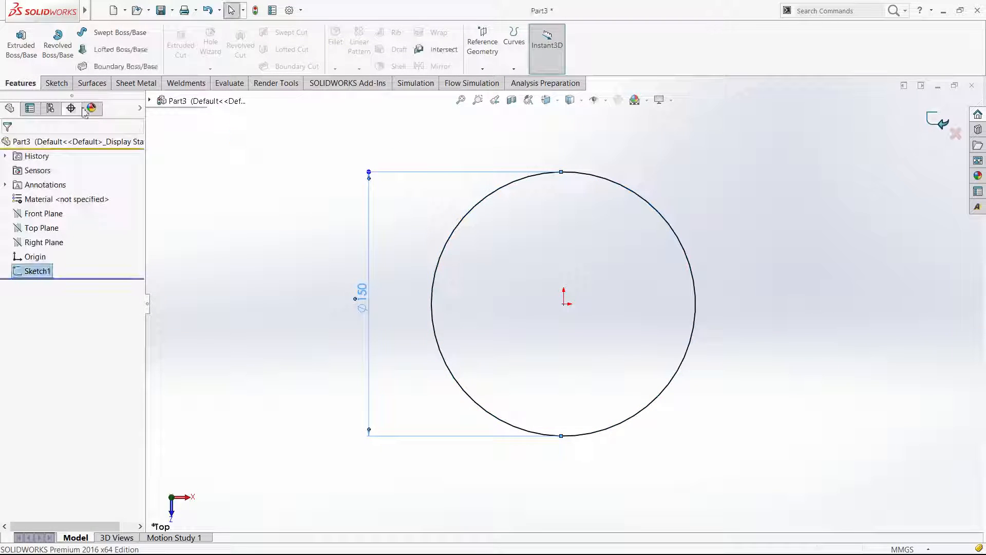
Start an Extruded Boss/Base from the circle sketch with a Blind depth of 150 mm.
{"action": "left_click", "coordinate": [37, 270]}
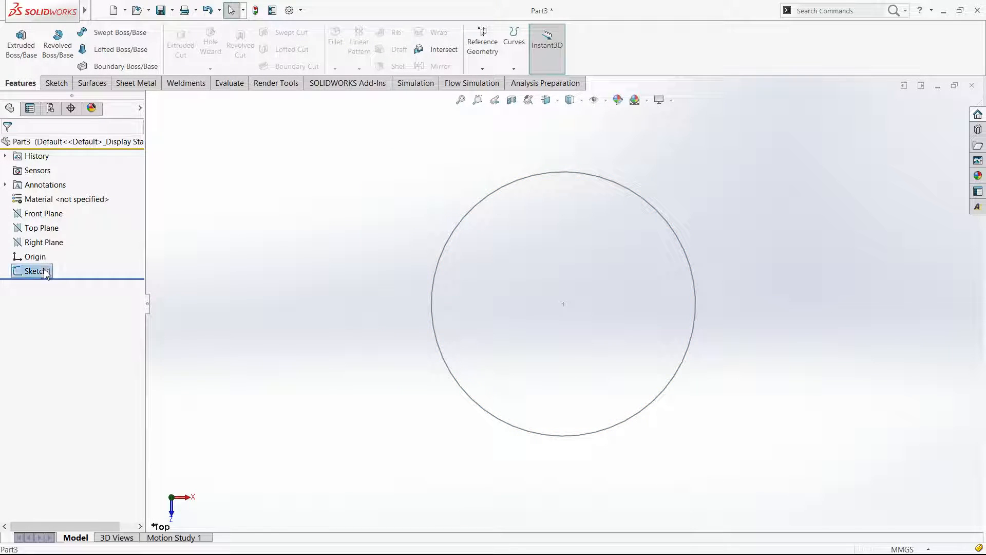
{"action": "left_click", "coordinate": [21, 45]}
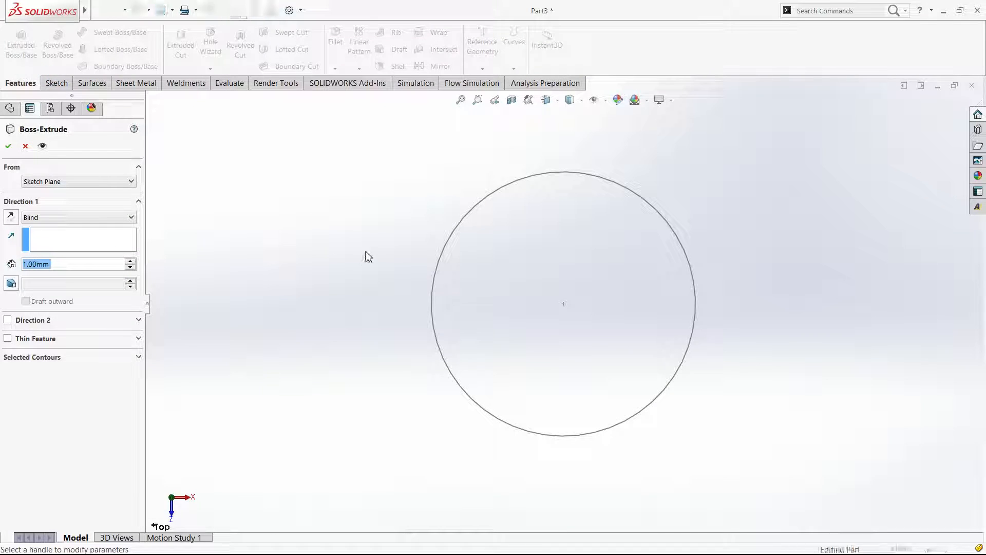
{"action": "left_click", "coordinate": [131, 262]}
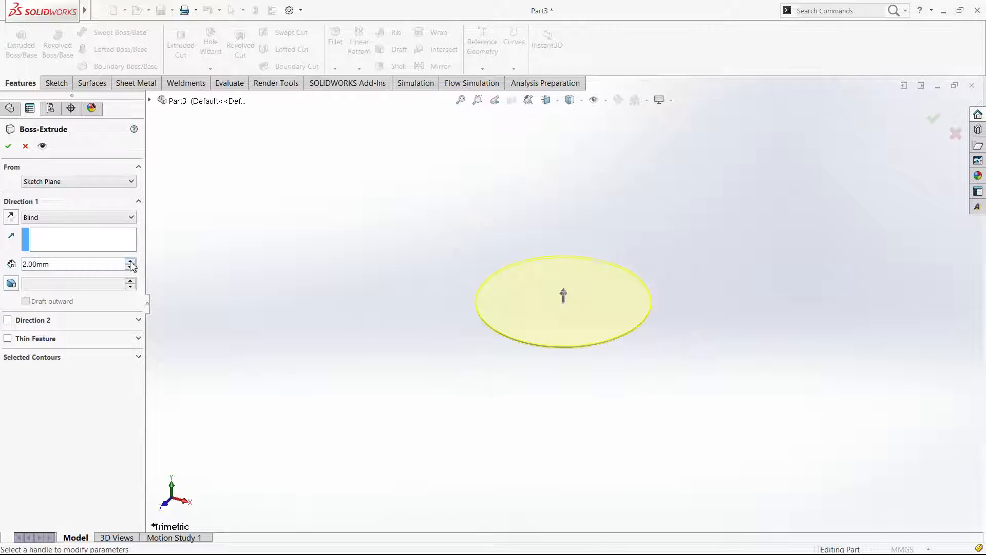
{"action": "left_click", "coordinate": [130, 261]}
{"action": "left_click", "coordinate": [130, 261]}
{"action": "left_click", "coordinate": [130, 262]}
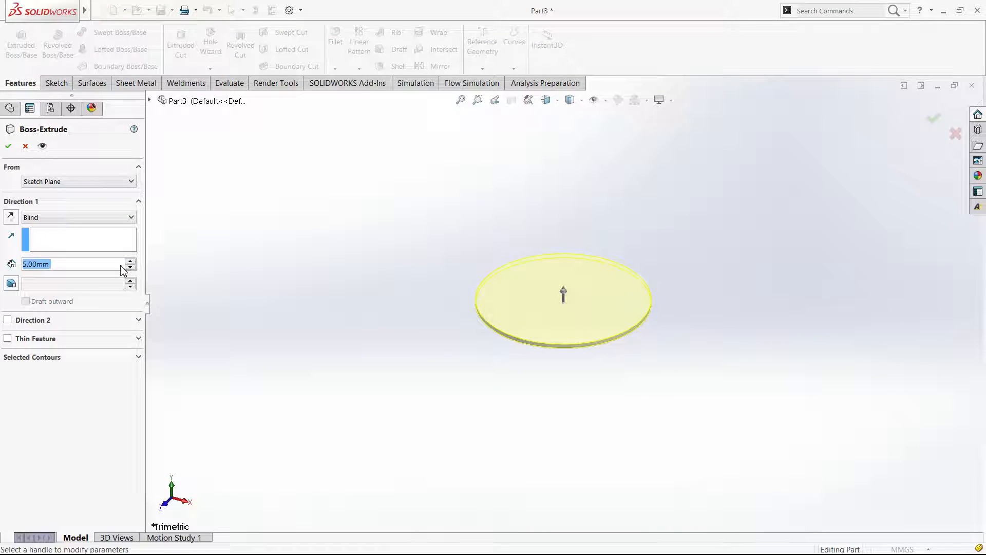
{"action": "type", "text": "150"}
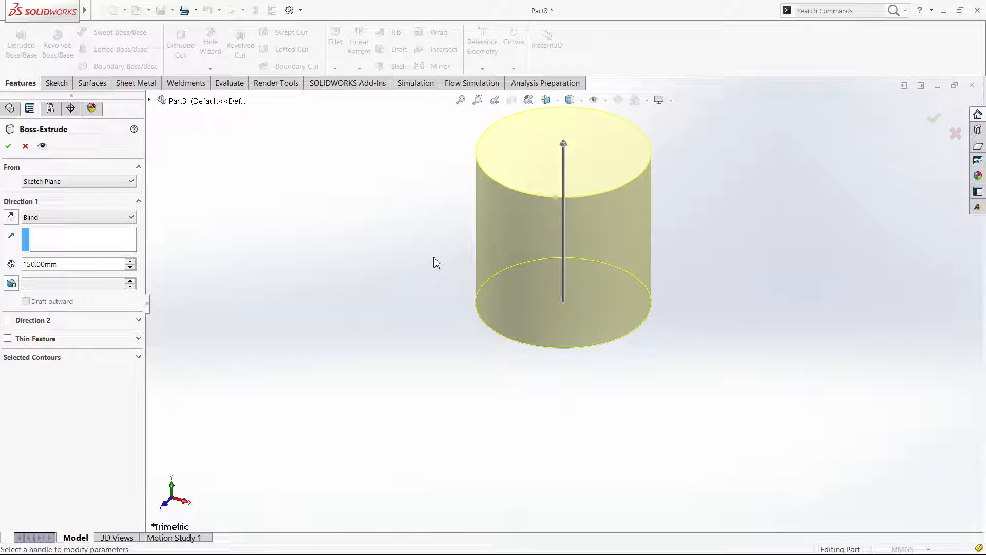
Turn on draft for the cylinder extrusion at 1 degree, tapering inward, and examine the whole preview.
{"action": "left_click", "coordinate": [11, 284]}
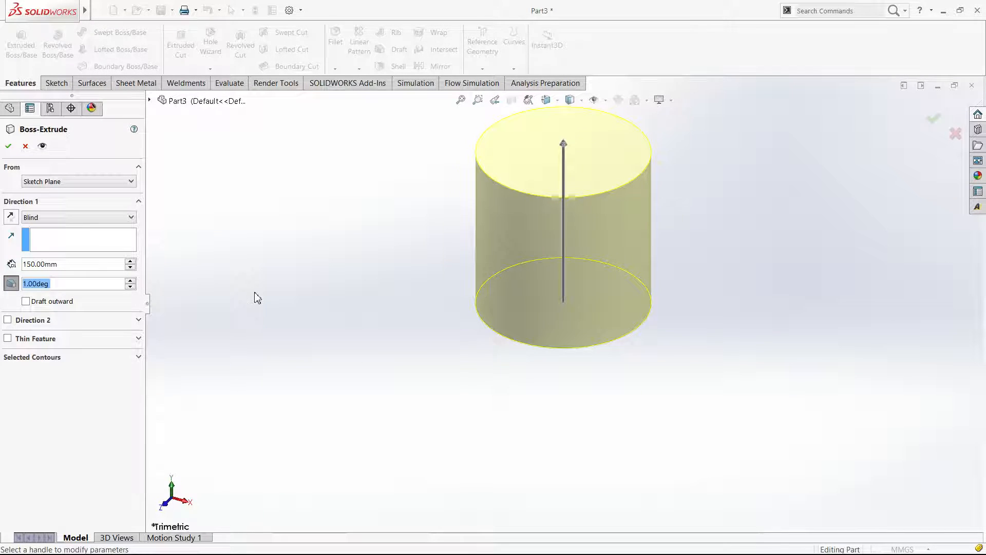
{"action": "middle_click", "coordinate": [568, 333]}
{"action": "middle_click", "coordinate": [568, 334]}
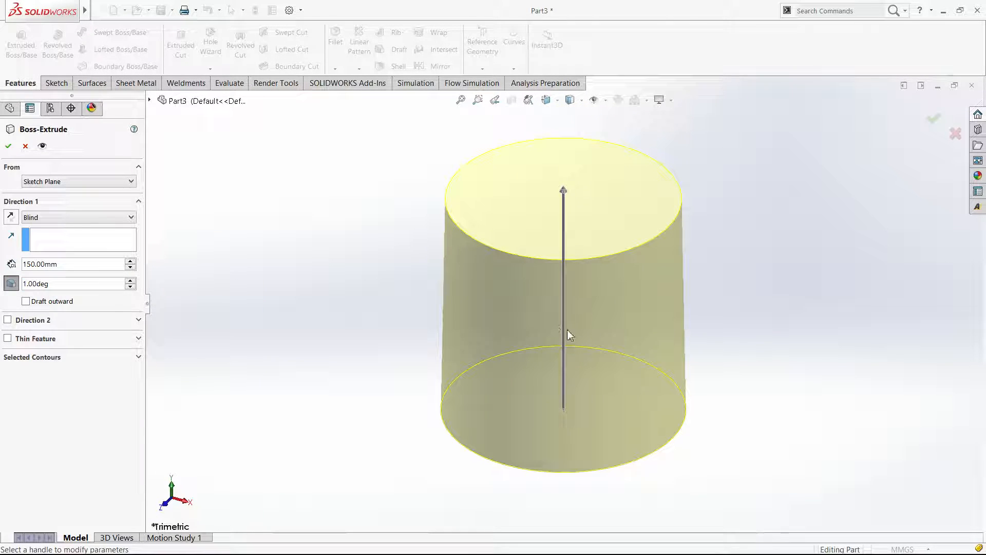
Increase the cylinder extrusion's draft angle to 9 degrees while viewing the preview from the right side.
{"action": "key", "text": "ctrl+4"}
{"action": "left_click", "coordinate": [131, 281]}
{"action": "left_click", "coordinate": [131, 280]}
{"action": "left_click", "coordinate": [130, 280]}
{"action": "left_click", "coordinate": [131, 280]}
{"action": "left_click", "coordinate": [131, 281]}
{"action": "left_click", "coordinate": [130, 281]}
{"action": "left_click", "coordinate": [131, 280]}
{"action": "left_click", "coordinate": [130, 280]}
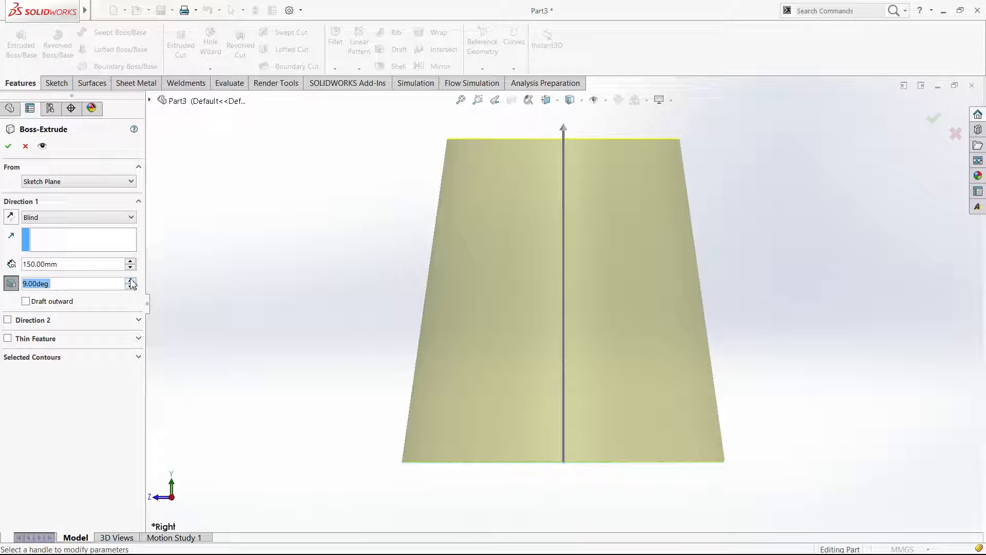
Try the Draft outward option, switch it back off and accept the inward-tapered cylinder extrusion.
{"action": "left_click", "coordinate": [39, 308]}
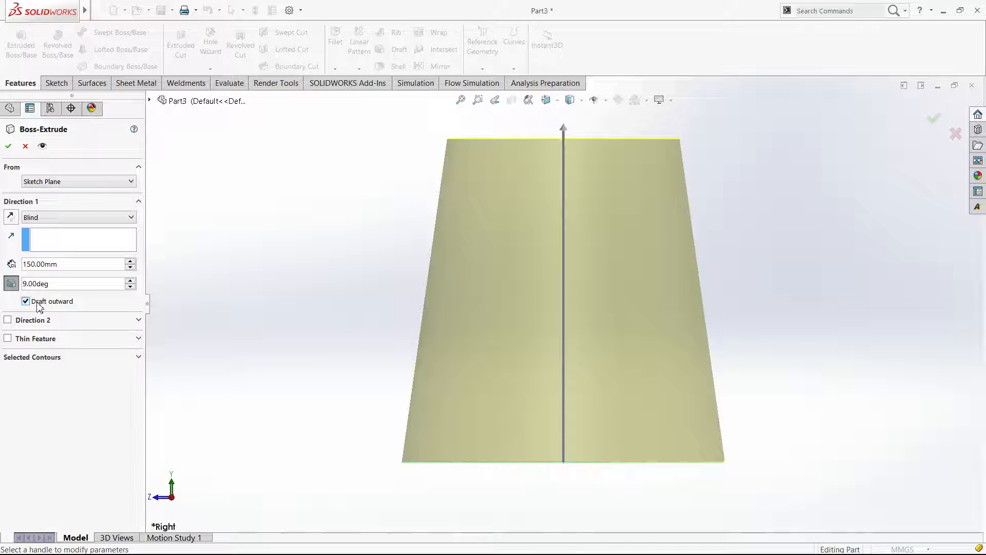
{"action": "left_click", "coordinate": [40, 307]}
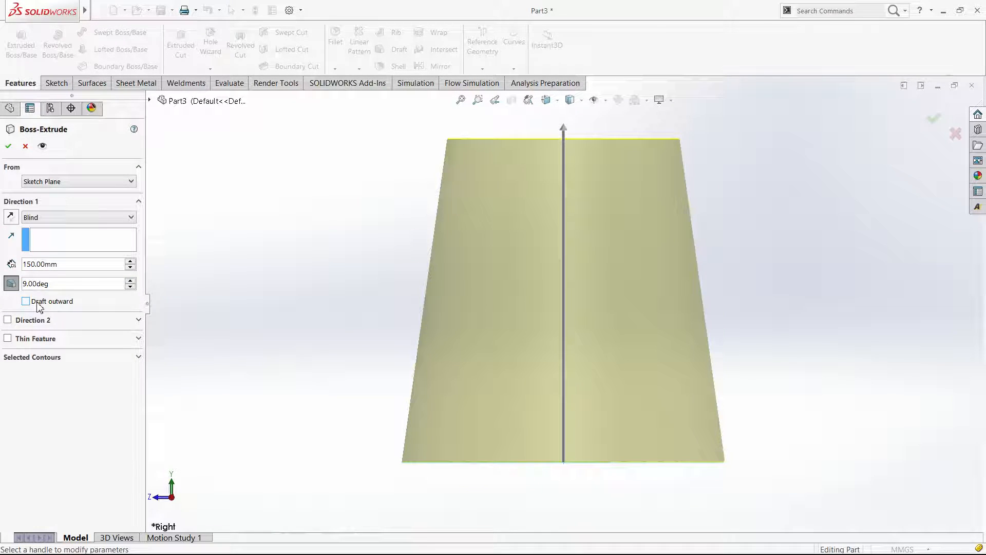
{"action": "left_click", "coordinate": [9, 146]}
{"action": "scroll", "coordinate": [565, 298], "scroll_direction": "up", "scroll_amount": 4}
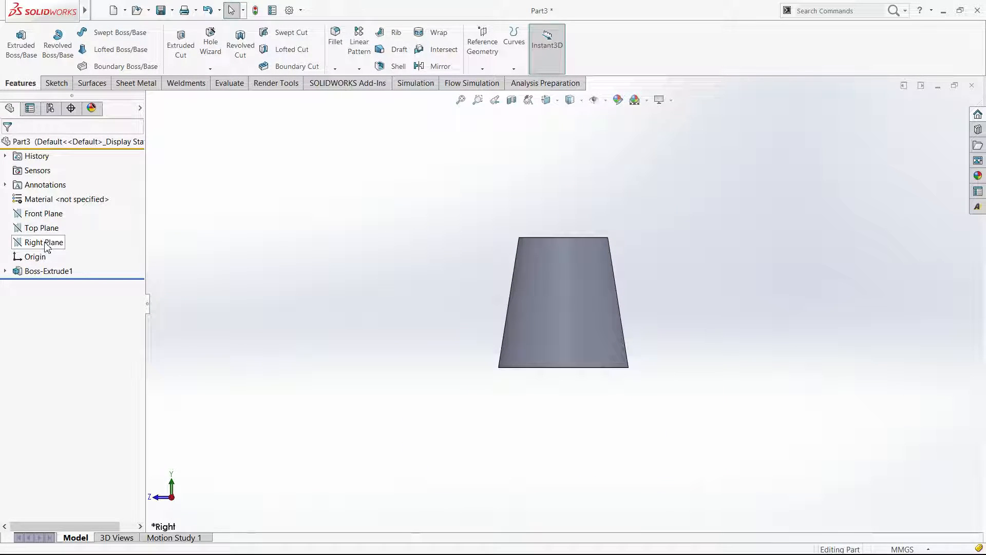
Start a sketch on the Top Plane and draw a corner rectangle about 102 by 68 mm beside the tapered cylinder.
{"action": "left_click", "coordinate": [41, 228]}
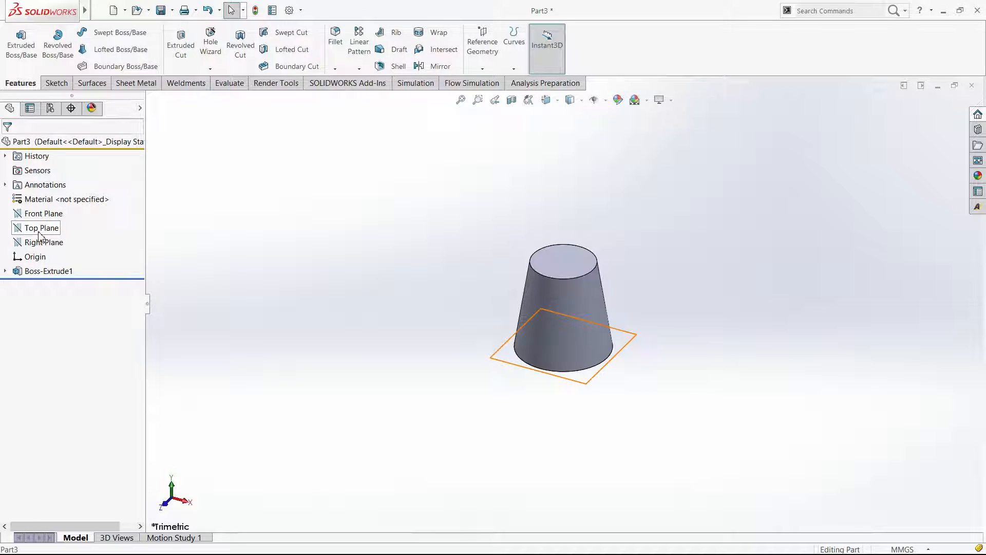
{"action": "left_click", "coordinate": [56, 83]}
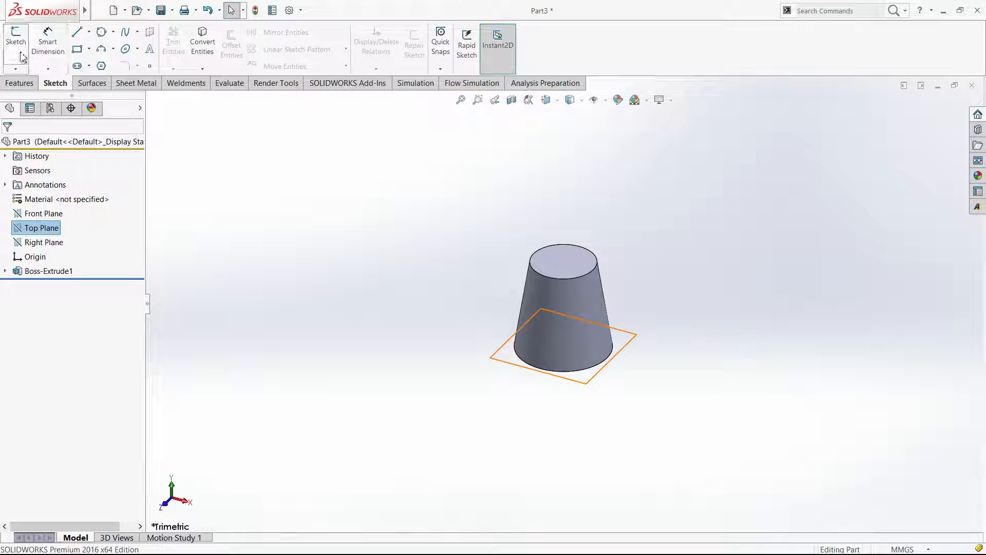
{"action": "left_click", "coordinate": [18, 49]}
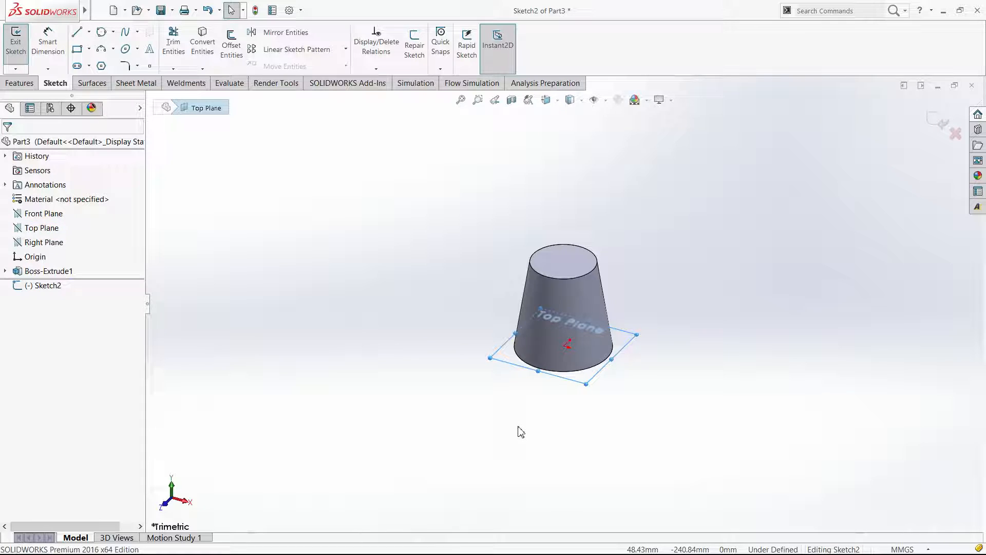
{"action": "key", "text": "ctrl+8"}
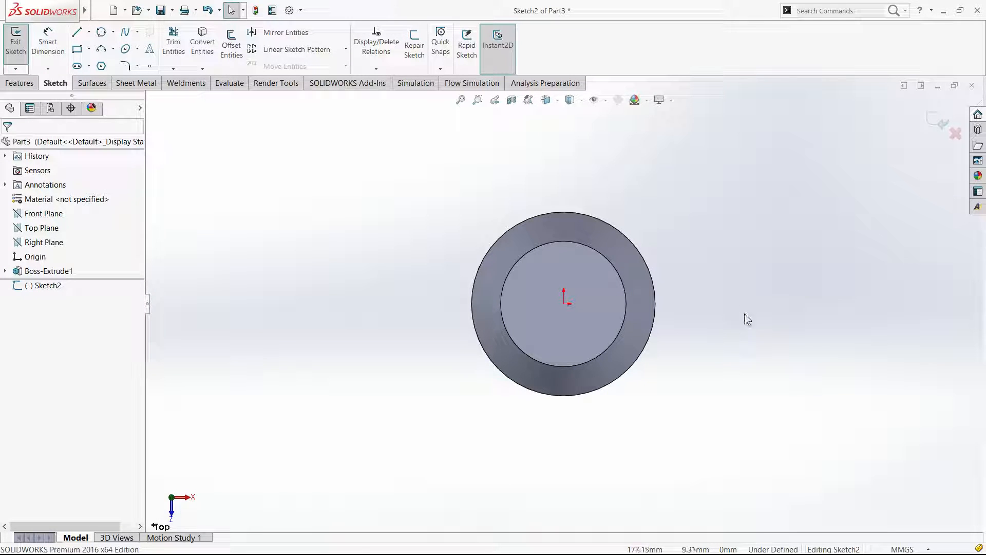
{"action": "key", "text": "z"}
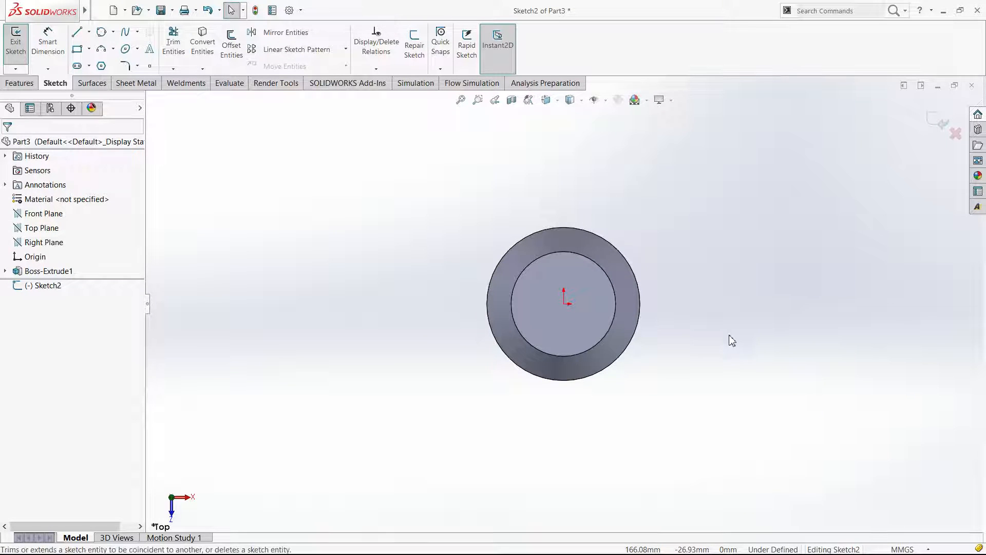
{"action": "left_click", "coordinate": [741, 367]}
{"action": "left_click", "coordinate": [778, 276]}
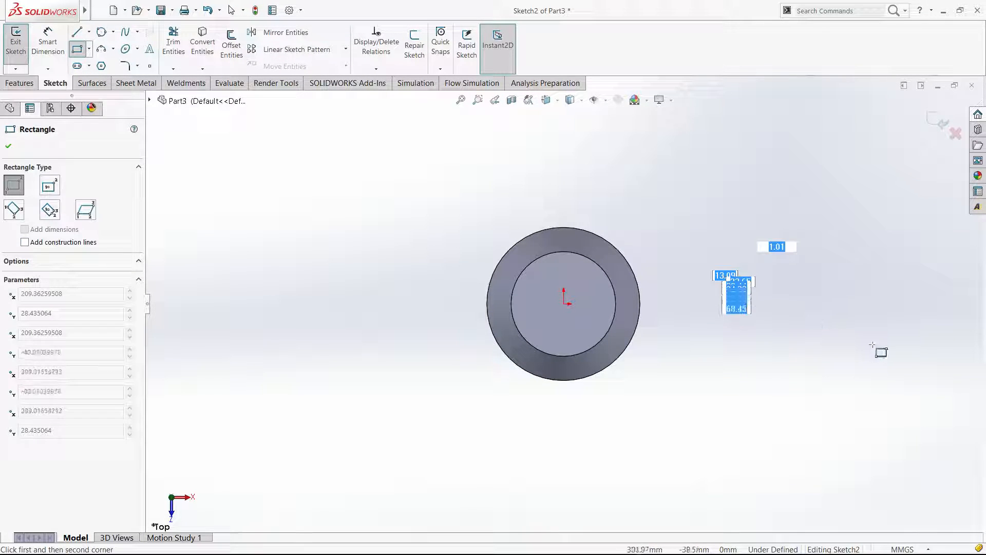
{"action": "left_click", "coordinate": [882, 345]}
{"action": "key", "text": "Escape"}
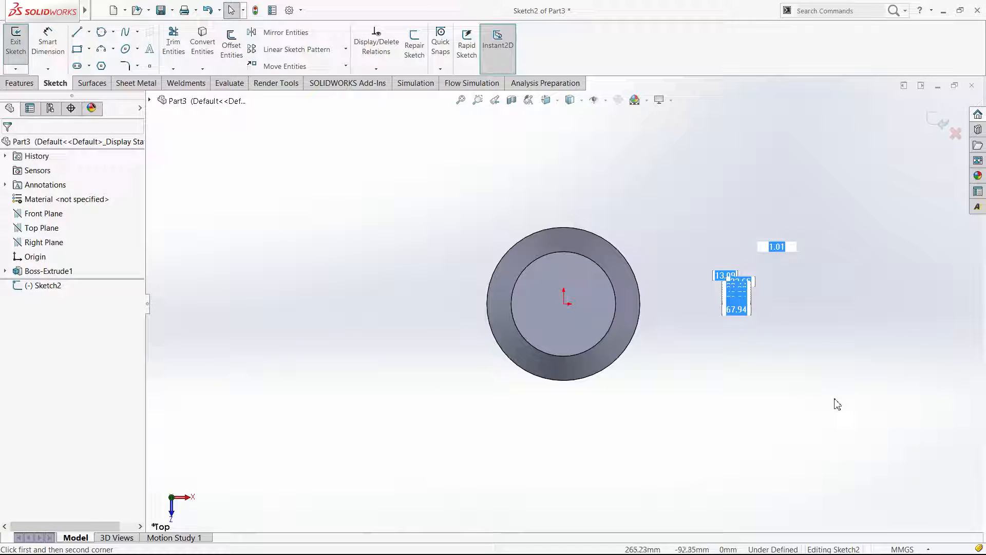
Draw a line from the origin to the midpoint of the rectangle's nearest side, and make it a horizontal construction line.
{"action": "key", "text": "l"}
{"action": "left_click", "coordinate": [565, 303]}
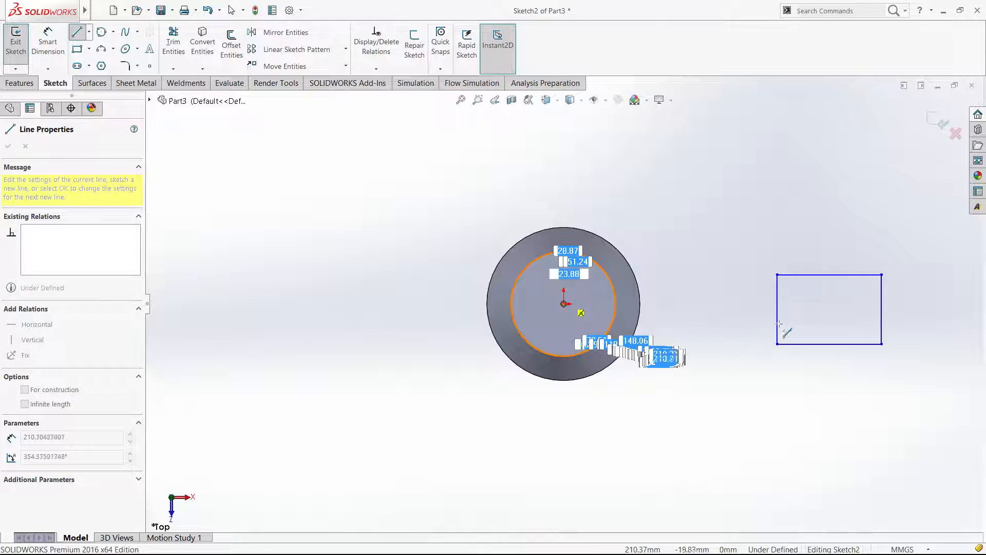
{"action": "left_click", "coordinate": [777, 309]}
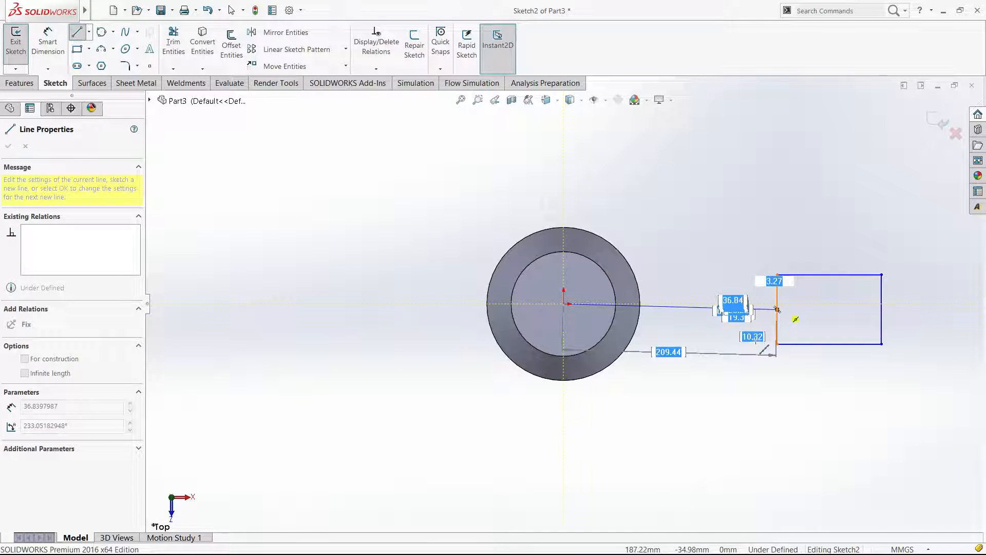
{"action": "key", "text": "Escape"}
{"action": "left_click", "coordinate": [722, 309]}
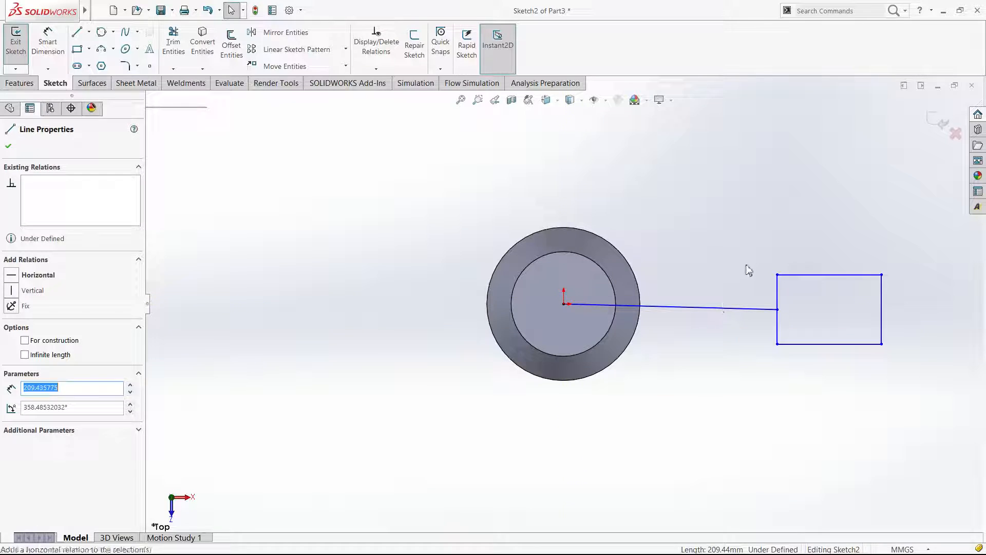
{"action": "left_click", "coordinate": [749, 273]}
{"action": "left_click", "coordinate": [763, 280]}
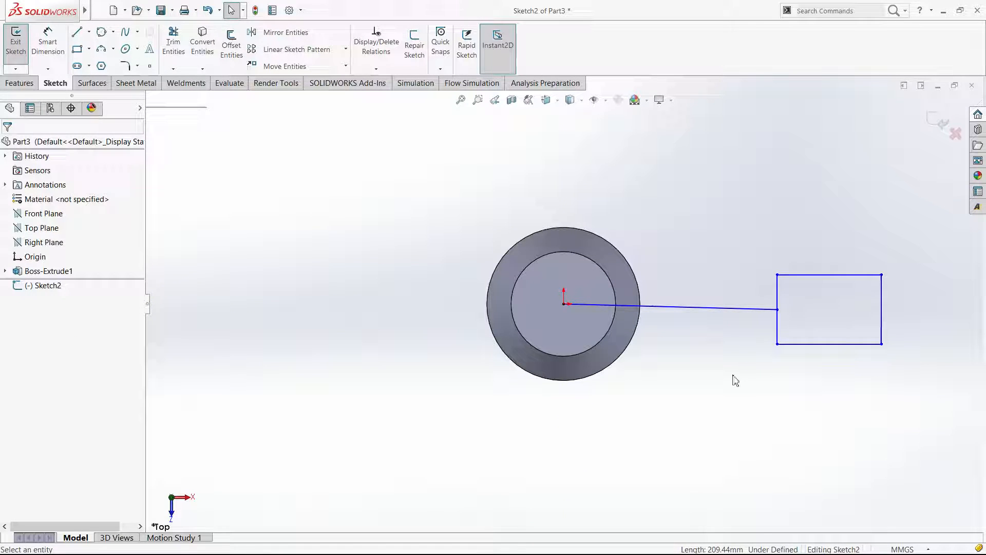
Dimension the construction line between the origin and the rectangle to 250 mm.
{"action": "right_click_drag", "start_coordinate": [733, 375], "coordinate": [725, 269]}
{"action": "left_click", "coordinate": [718, 306]}
{"action": "left_click", "coordinate": [698, 379]}
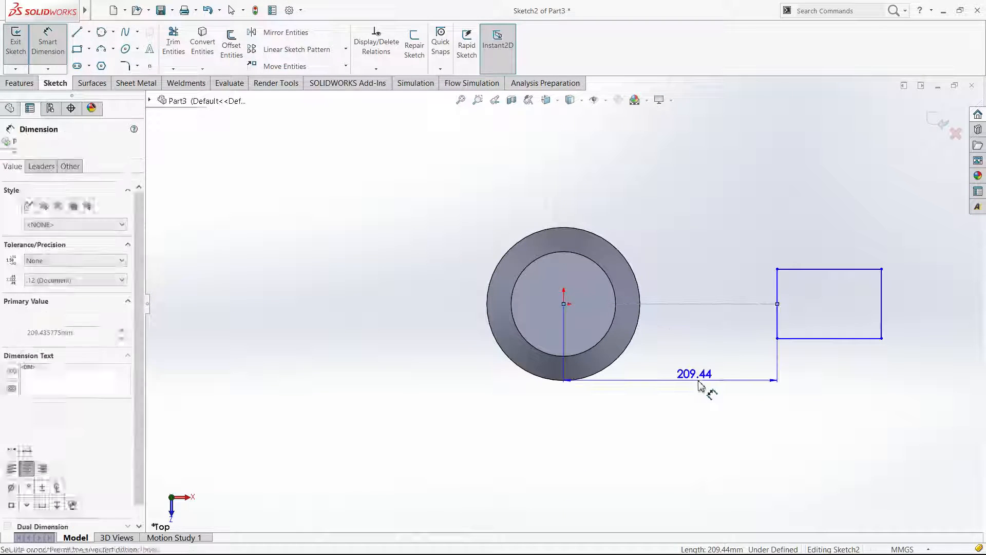
{"action": "type", "text": "250"}
{"action": "key", "text": "Return"}
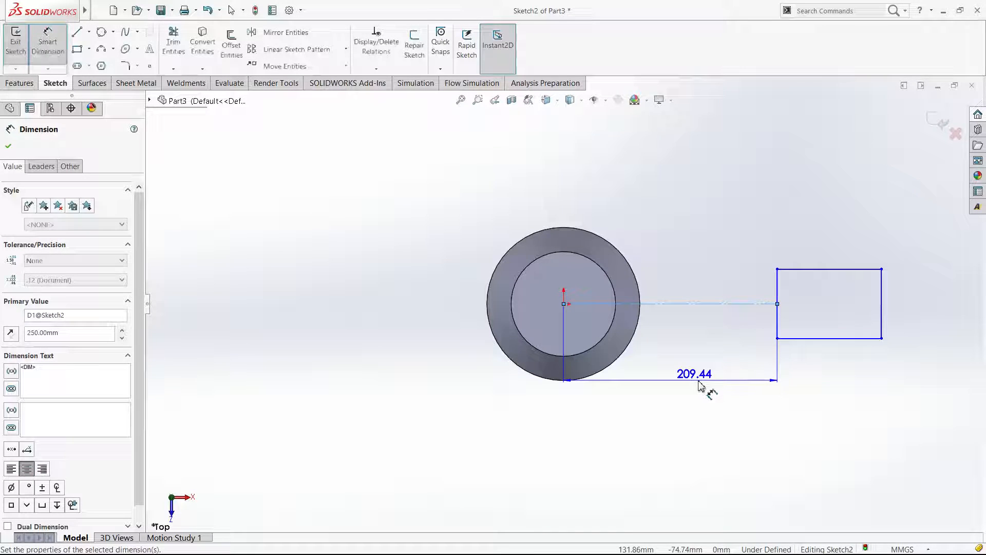
Dimension the rectangle to 100 mm long and 70 mm wide, and exit the sketch.
{"action": "left_click", "coordinate": [884, 270]}
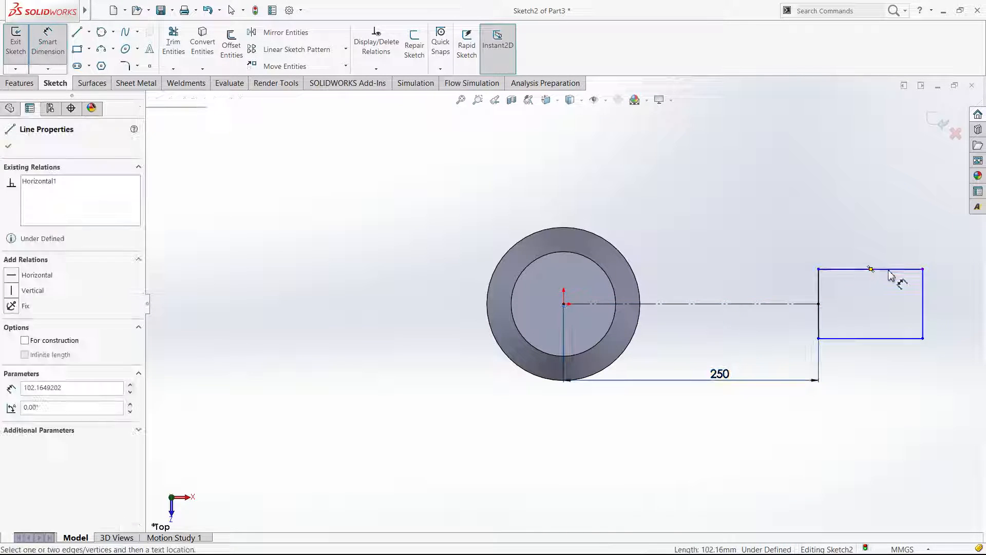
{"action": "left_click", "coordinate": [881, 246]}
{"action": "type", "text": "100"}
{"action": "key", "text": "Return"}
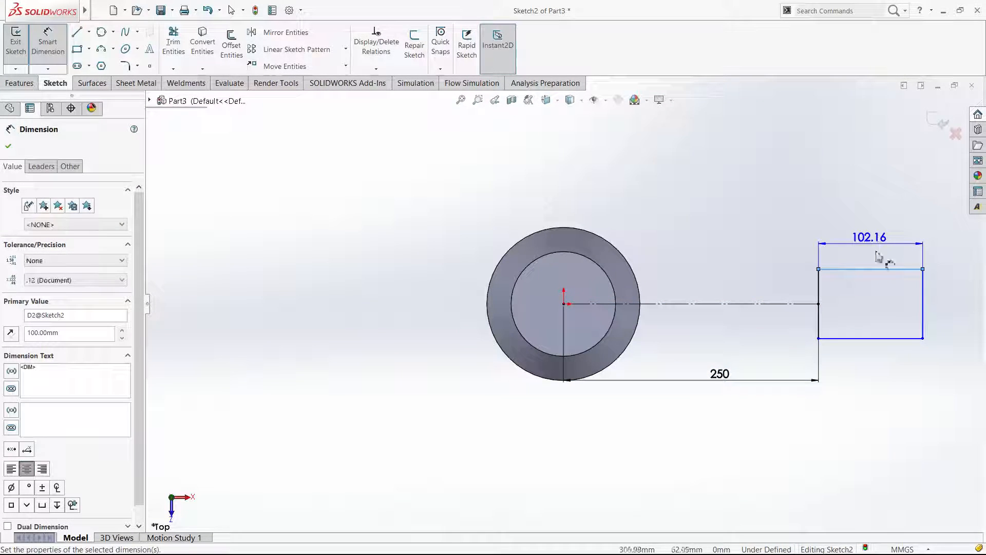
{"action": "left_click", "coordinate": [920, 298]}
{"action": "left_click", "coordinate": [948, 297]}
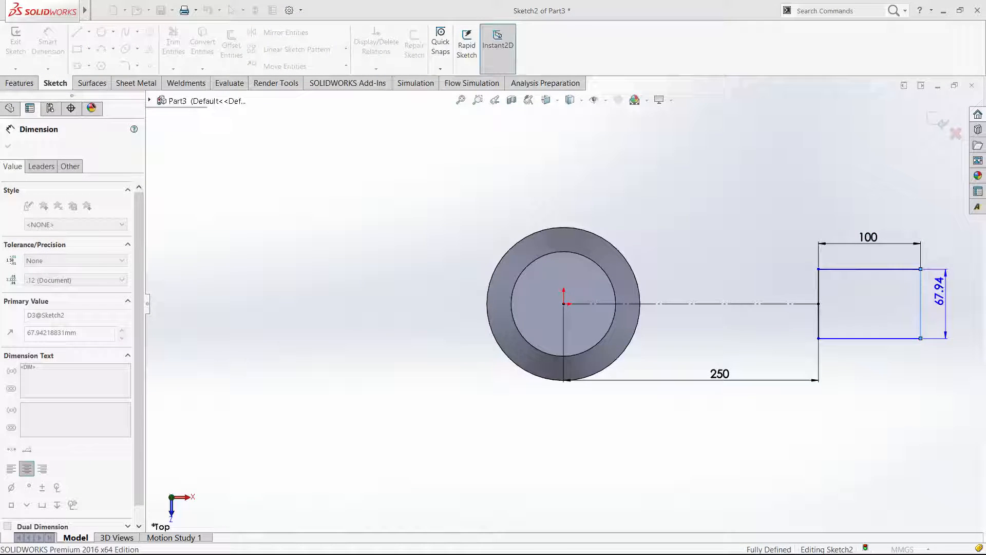
{"action": "type", "text": "70"}
{"action": "key", "text": "Return"}
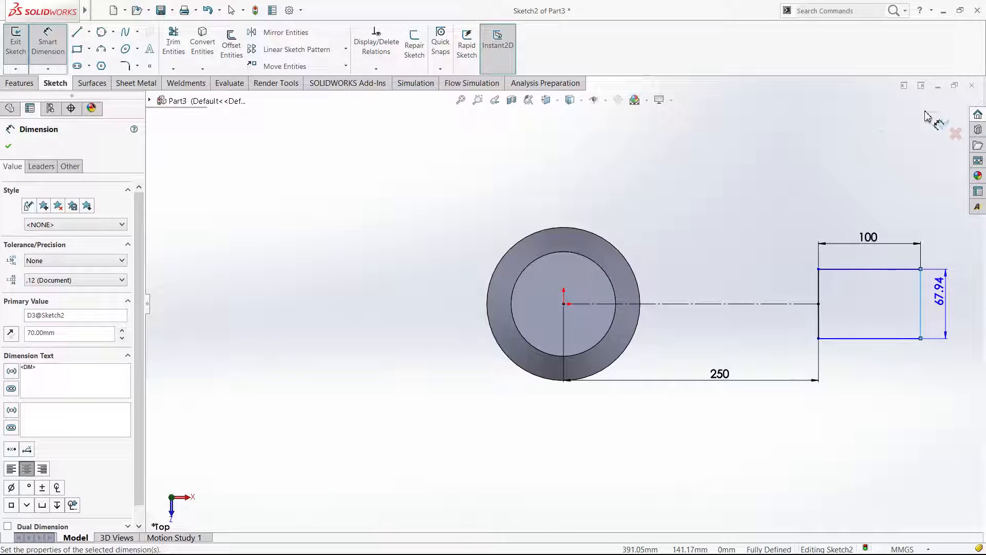
{"action": "left_click", "coordinate": [941, 129]}
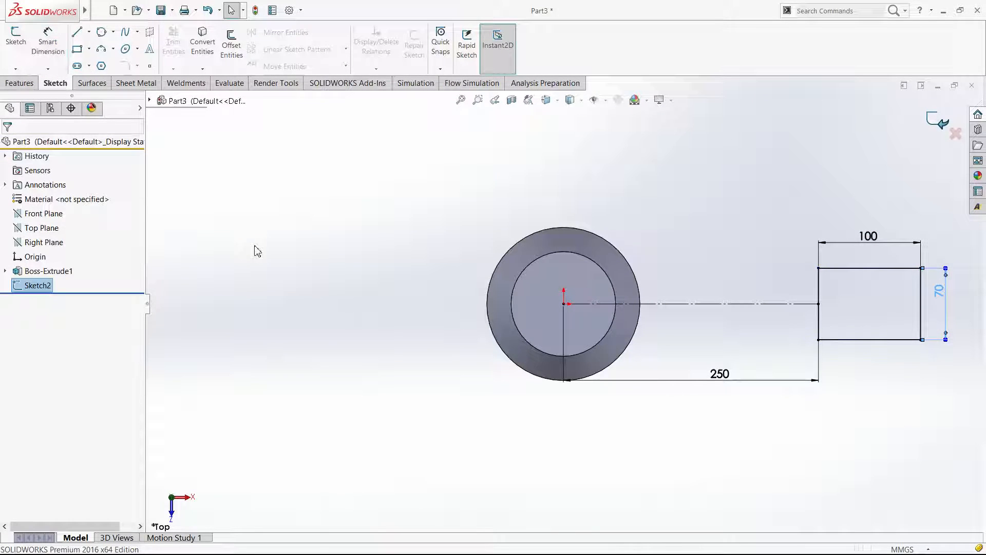
Extrude the rectangle sketch as a Blind boss 150 mm deep and inspect the resulting block.
{"action": "left_click", "coordinate": [34, 286]}
{"action": "left_click", "coordinate": [20, 83]}
{"action": "left_click", "coordinate": [20, 45]}
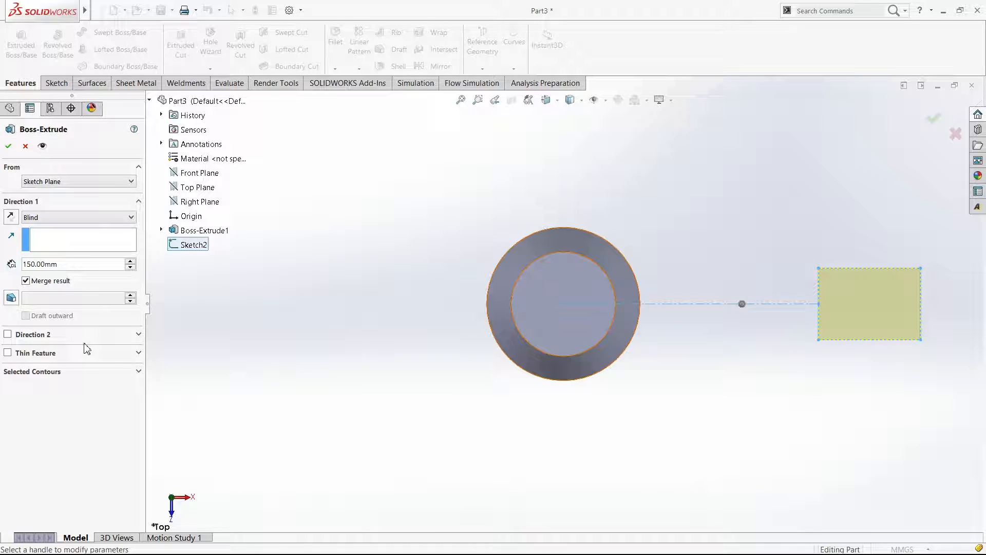
{"action": "left_click", "coordinate": [9, 147]}
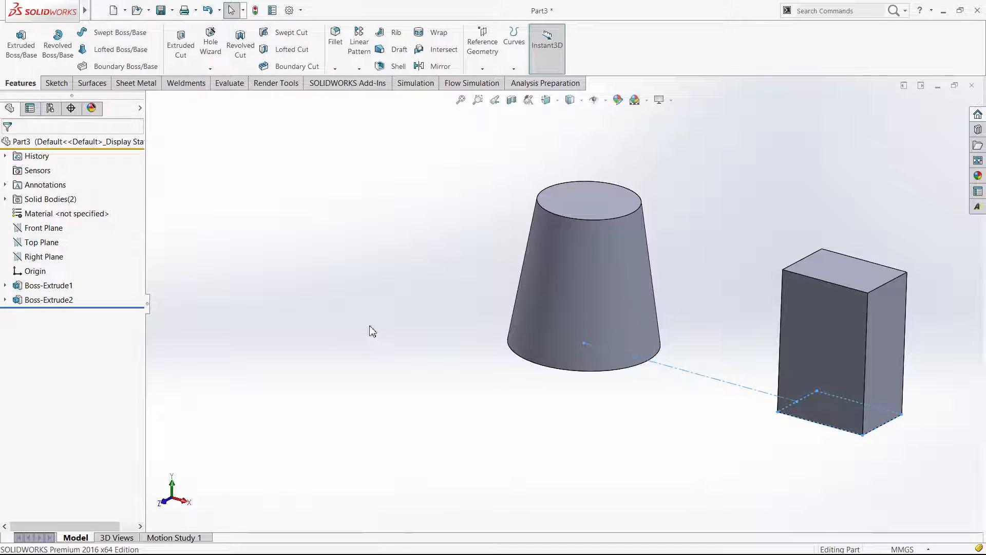
{"action": "middle_click_drag", "start_coordinate": [416, 340], "coordinate": [434, 330]}
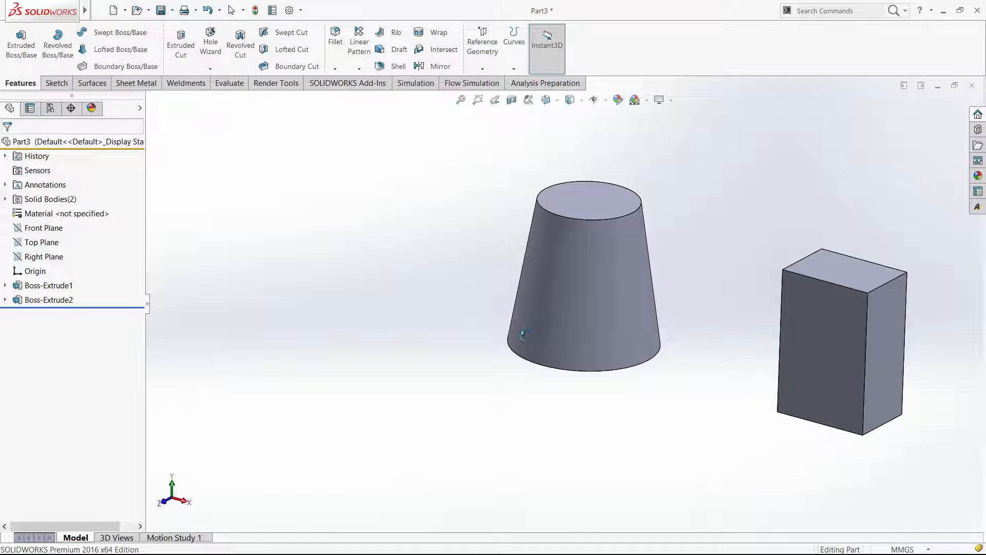
{"action": "key", "text": "Escape"}
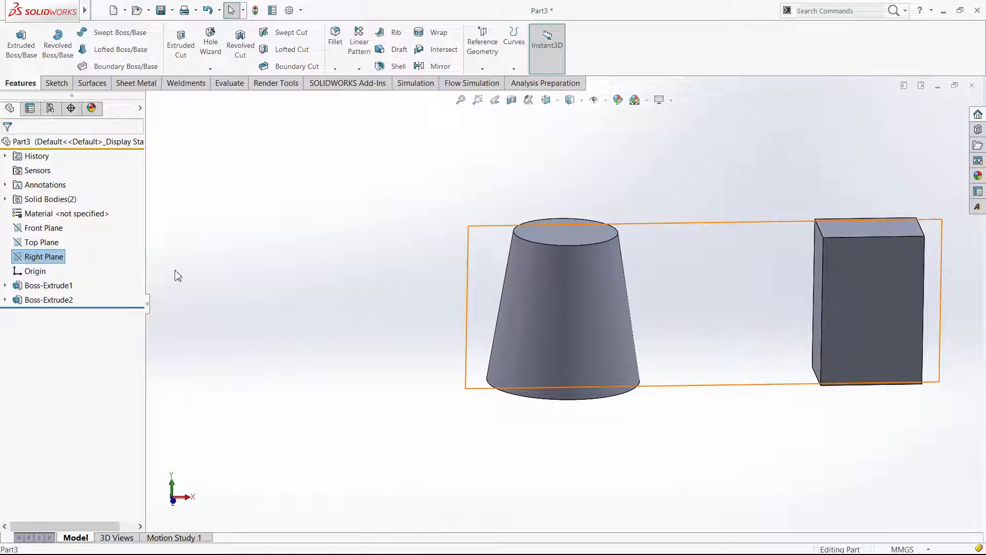
Show the Front, Top and Right Planes in the model view.
{"action": "left_click", "coordinate": [201, 284]}
{"action": "left_click", "coordinate": [48, 239]}
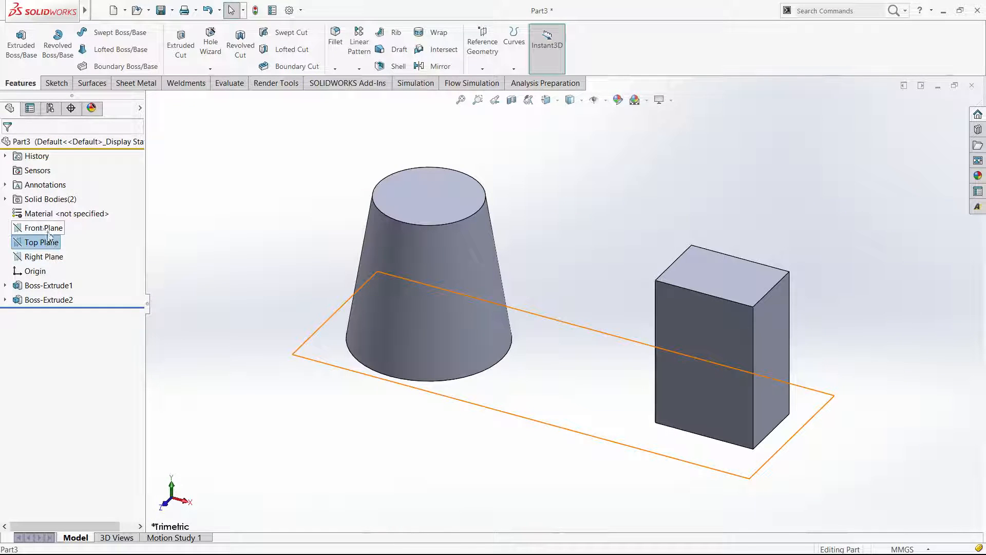
{"action": "left_click", "coordinate": [45, 228]}
{"action": "left_click", "coordinate": [45, 256]}
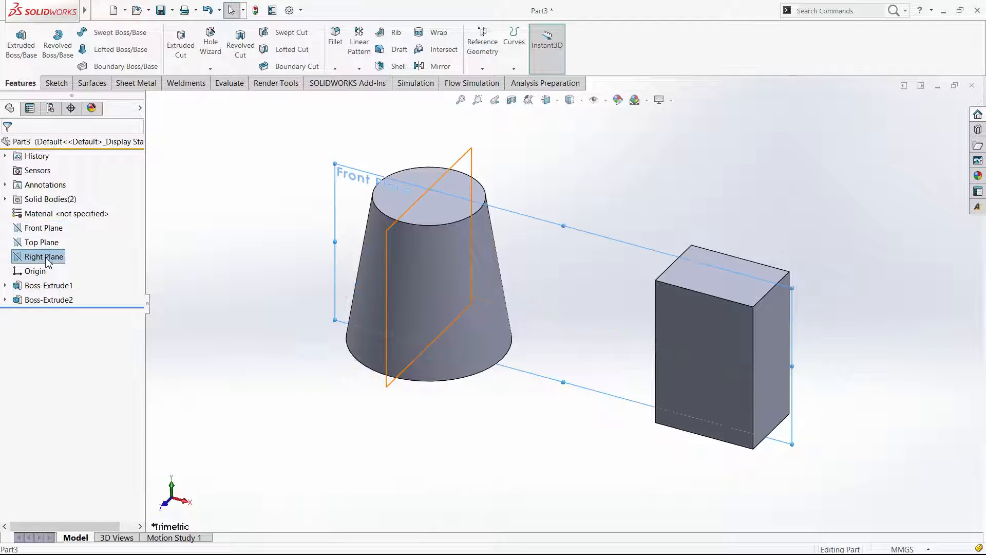
{"action": "left_click", "coordinate": [38, 241], "text": "ctrl"}
{"action": "left_click", "coordinate": [46, 228], "text": "ctrl"}
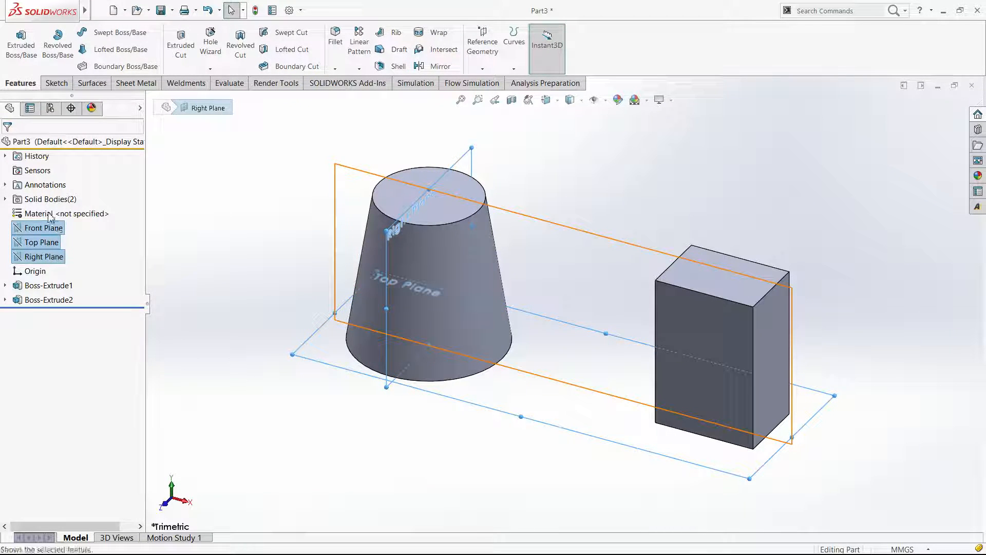
{"action": "left_click", "coordinate": [259, 300]}
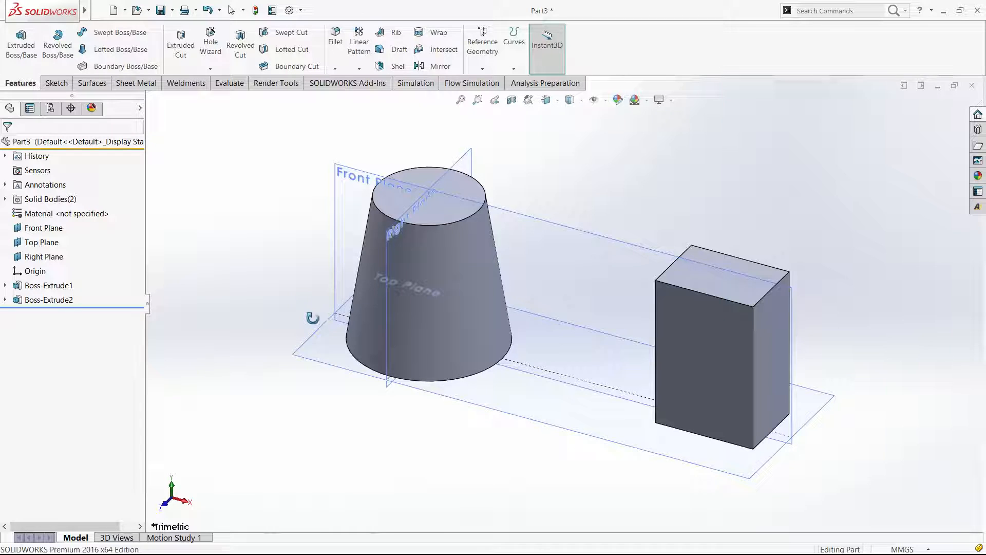
Start a new sketch on the block's side face that faces the tapered cylinder.
{"action": "left_click_drag", "start_coordinate": [693, 295], "coordinate": [741, 309]}
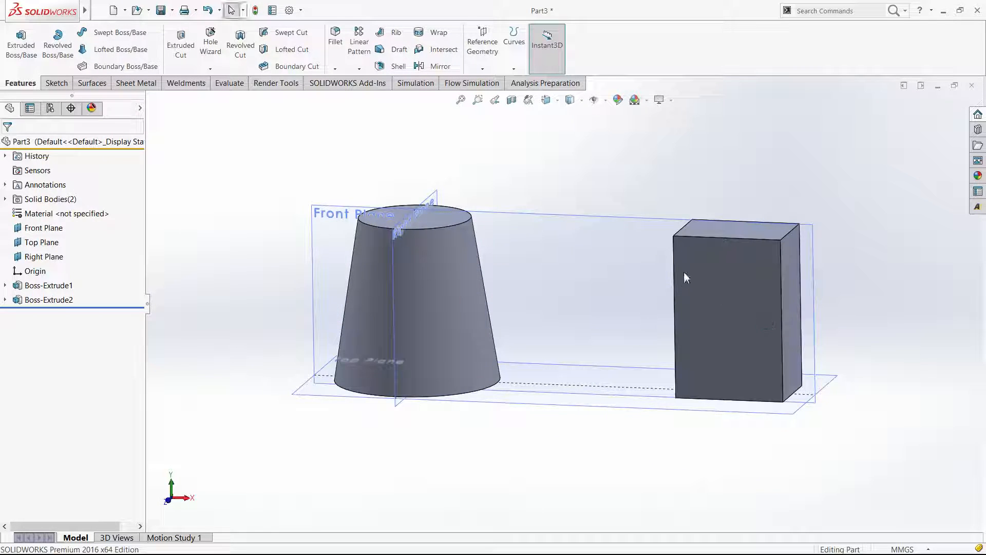
{"action": "middle_click_drag", "start_coordinate": [684, 274], "coordinate": [878, 356]}
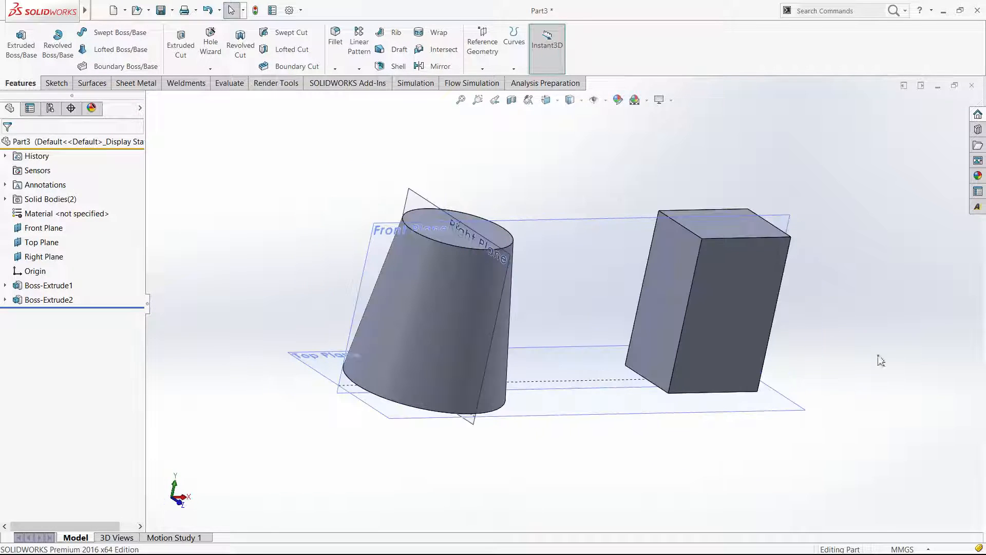
{"action": "left_click", "coordinate": [693, 251]}
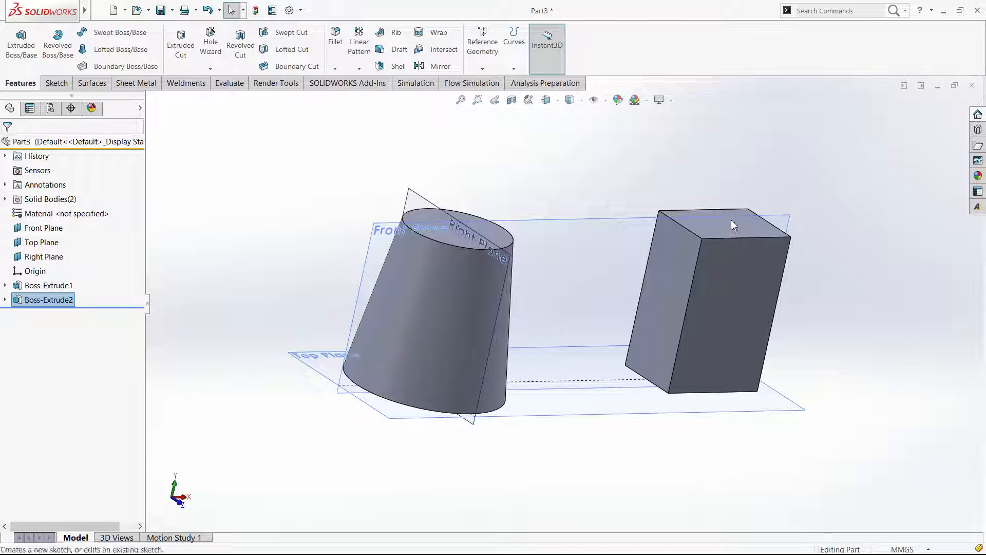
{"action": "left_click", "coordinate": [57, 82]}
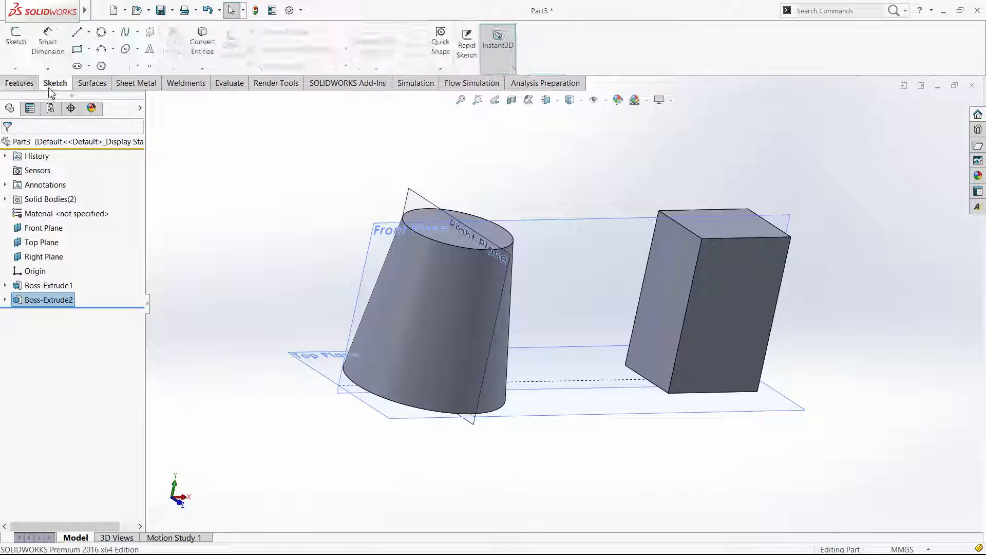
{"action": "left_click", "coordinate": [22, 44]}
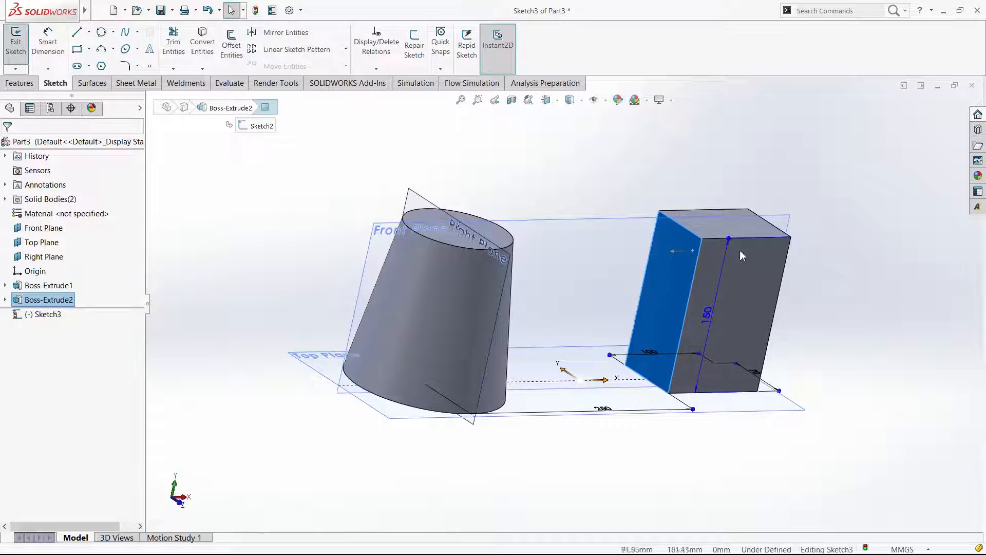
{"action": "left_click", "coordinate": [854, 306]}
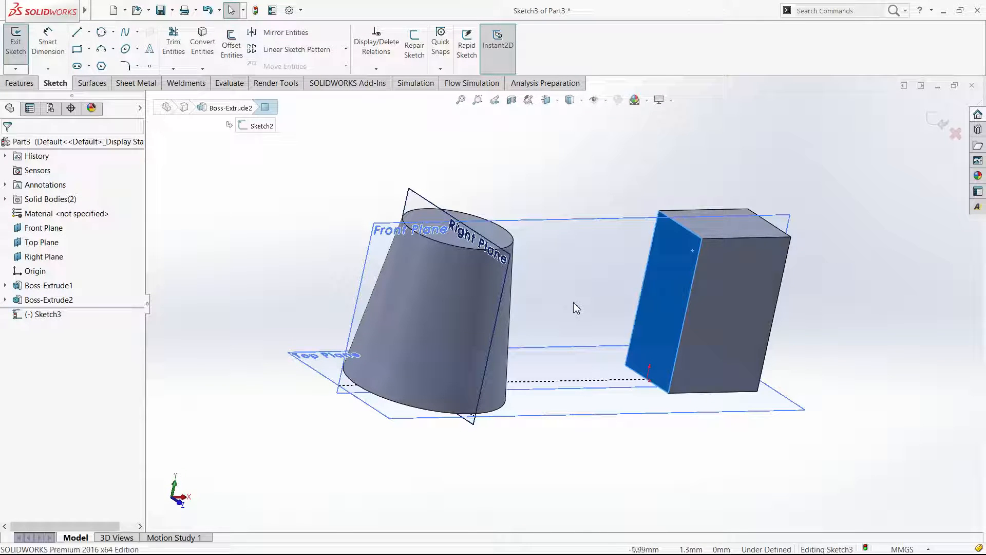
Hide the Front, Top and Right Planes from the model view.
{"action": "left_click", "coordinate": [31, 228]}
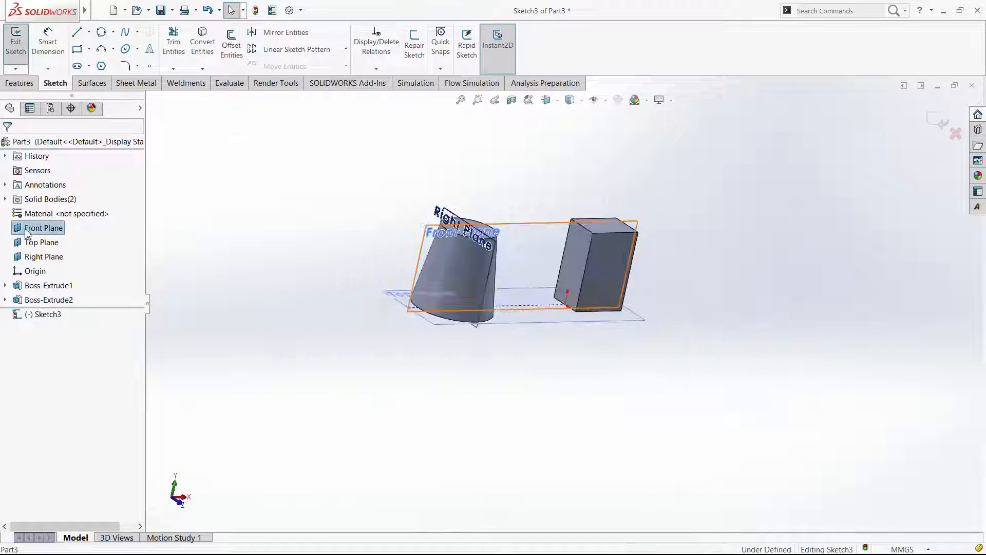
{"action": "left_click", "coordinate": [38, 260], "text": "shift"}
{"action": "left_click", "coordinate": [44, 248]}
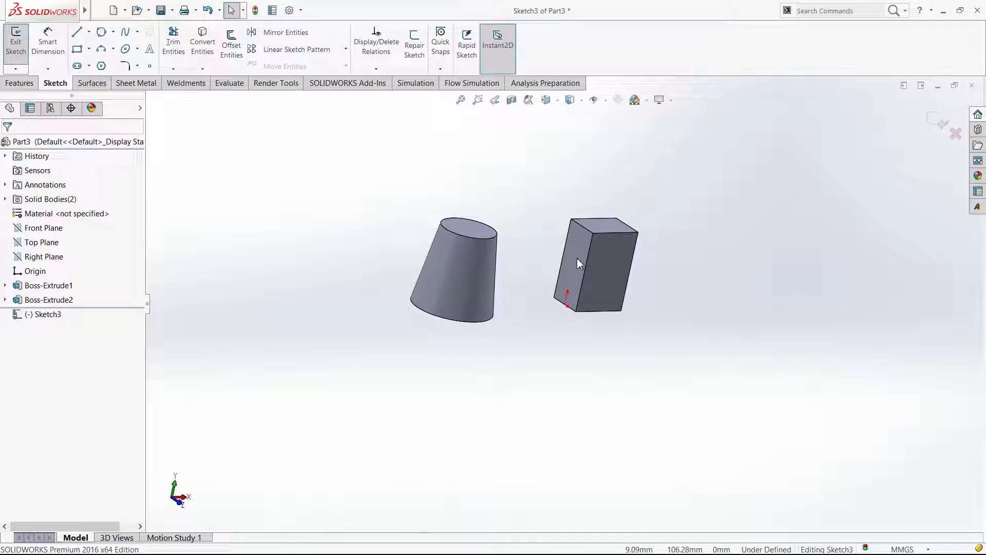
{"action": "key", "text": "ctrl+8"}
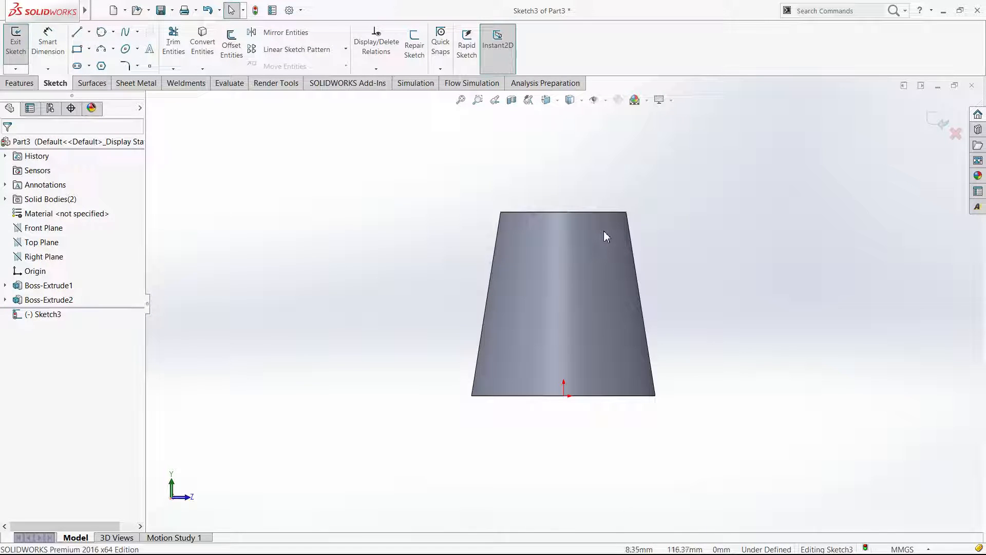
{"action": "middle_click_drag", "start_coordinate": [507, 314], "coordinate": [507, 313]}
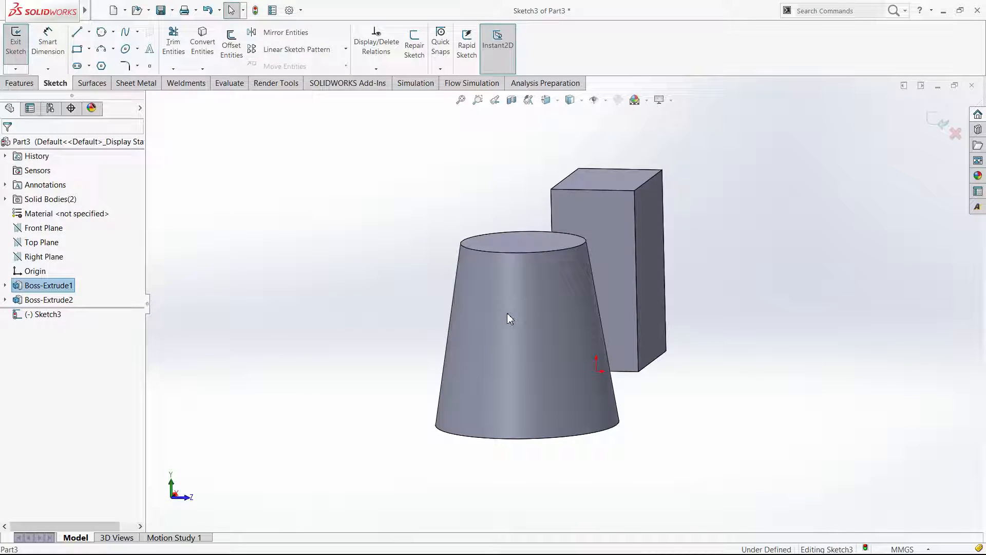
{"action": "left_click", "coordinate": [507, 313]}
{"action": "left_click", "coordinate": [41, 285]}
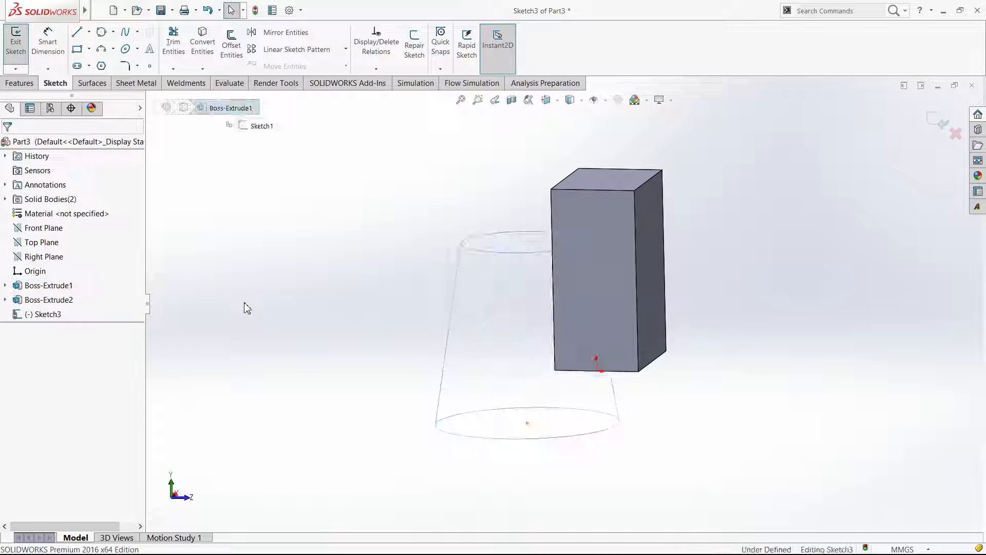
{"action": "left_click", "coordinate": [60, 289]}
{"action": "left_click", "coordinate": [67, 278]}
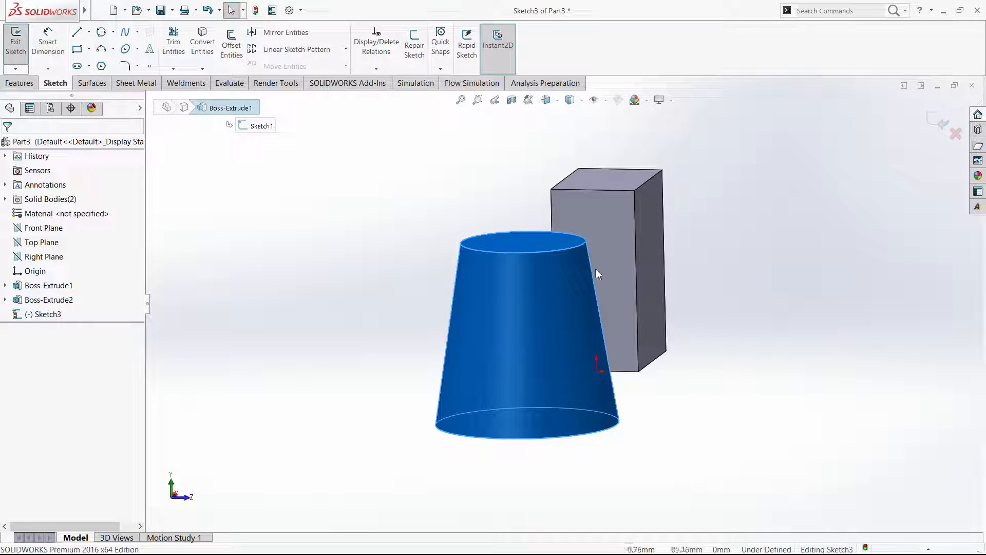
{"action": "key", "text": "Escape"}
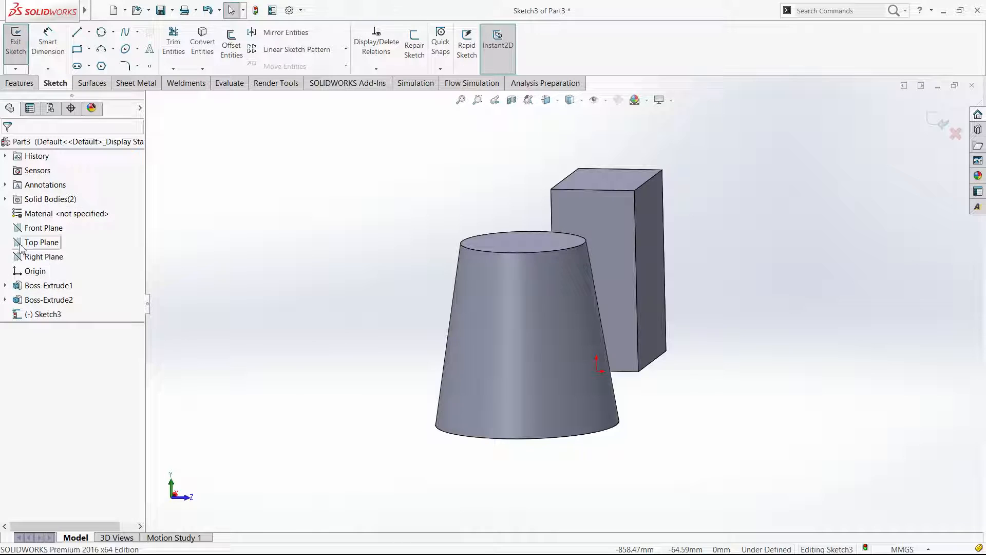
Hide the tapered cylinder's solid body, leaving the block displayed.
{"action": "left_click", "coordinate": [6, 199]}
{"action": "left_click", "coordinate": [53, 215]}
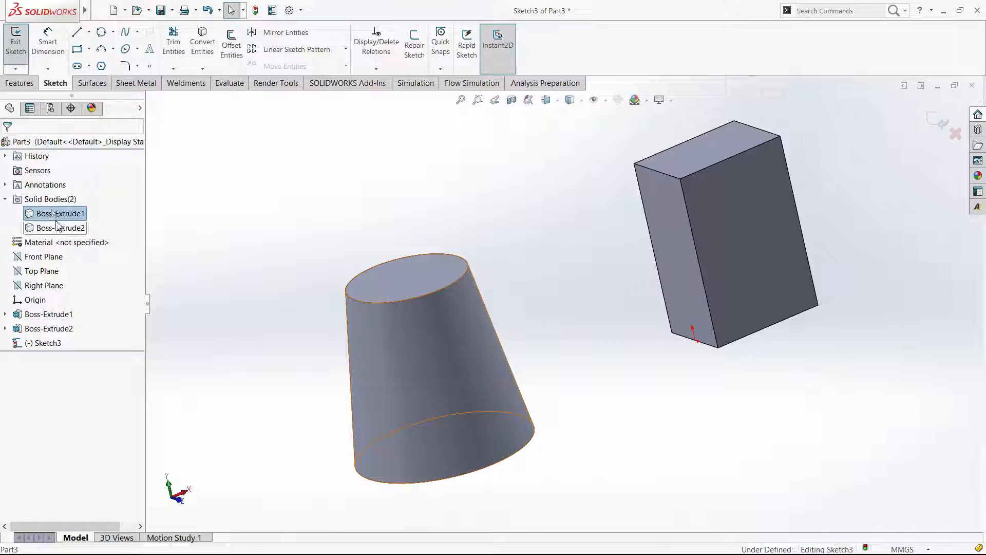
{"action": "left_click", "coordinate": [53, 208]}
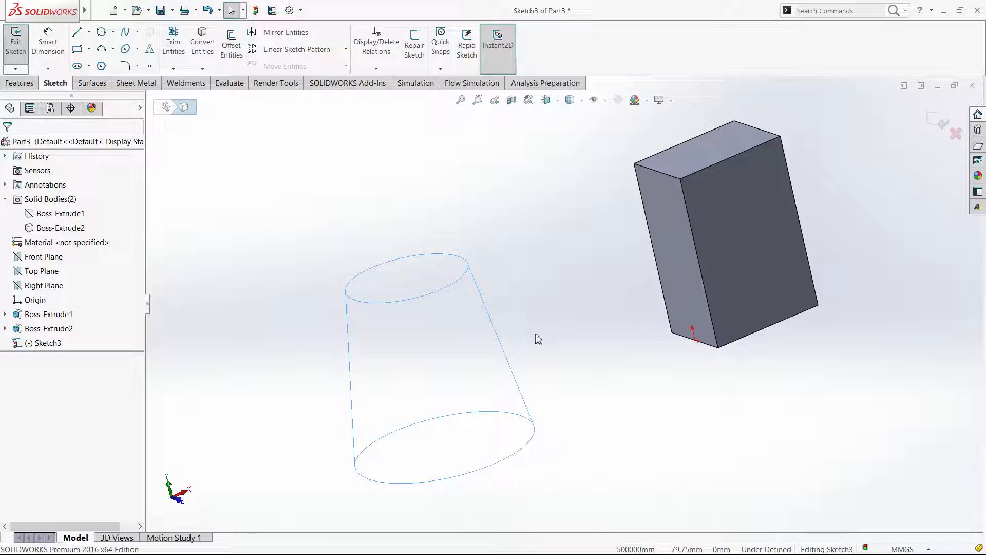
Sketch a closed four-point spline around the middle of the block's face, viewed from the Left.
{"action": "key", "text": "ctrl+3"}
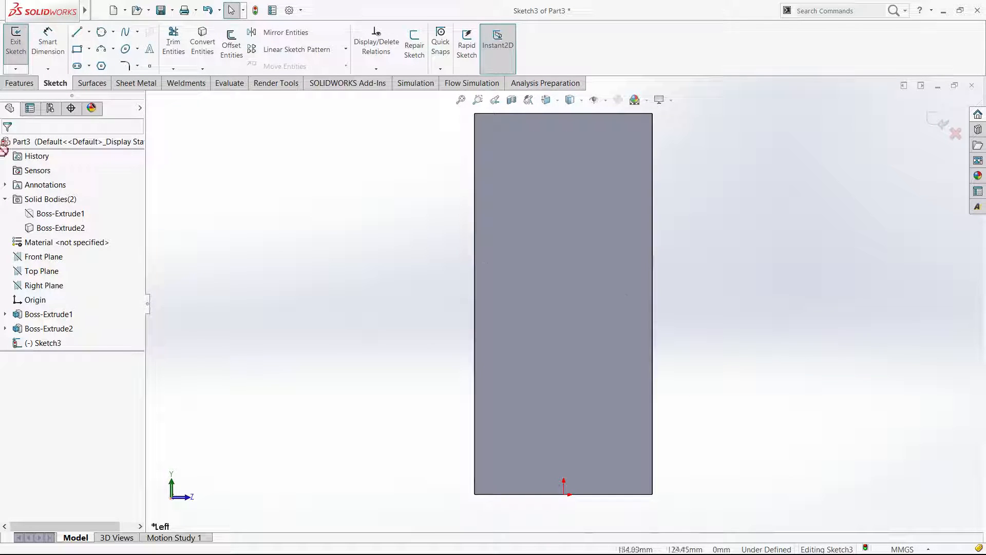
{"action": "left_click", "coordinate": [125, 31]}
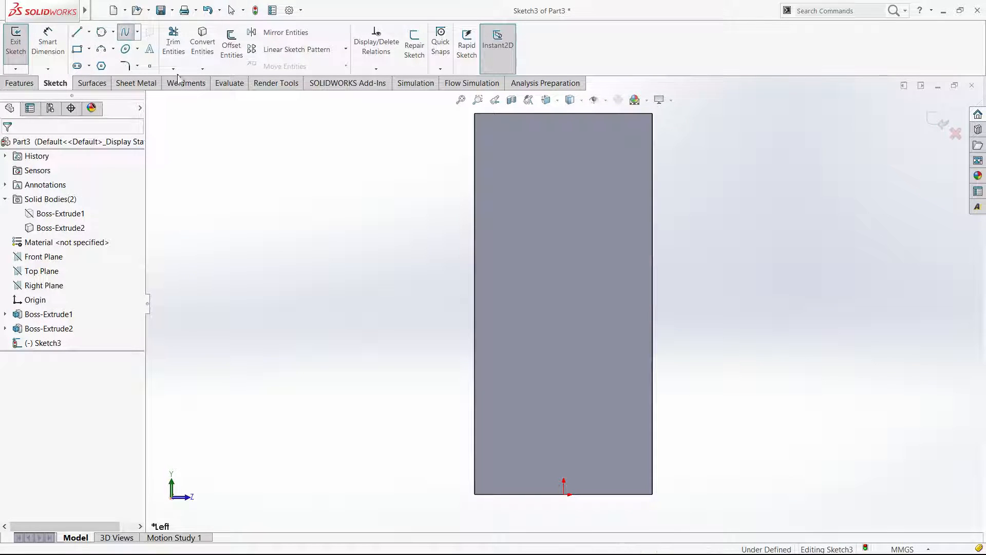
{"action": "left_click", "coordinate": [507, 295]}
{"action": "left_click", "coordinate": [549, 224]}
{"action": "left_click", "coordinate": [629, 267]}
{"action": "left_click", "coordinate": [603, 352]}
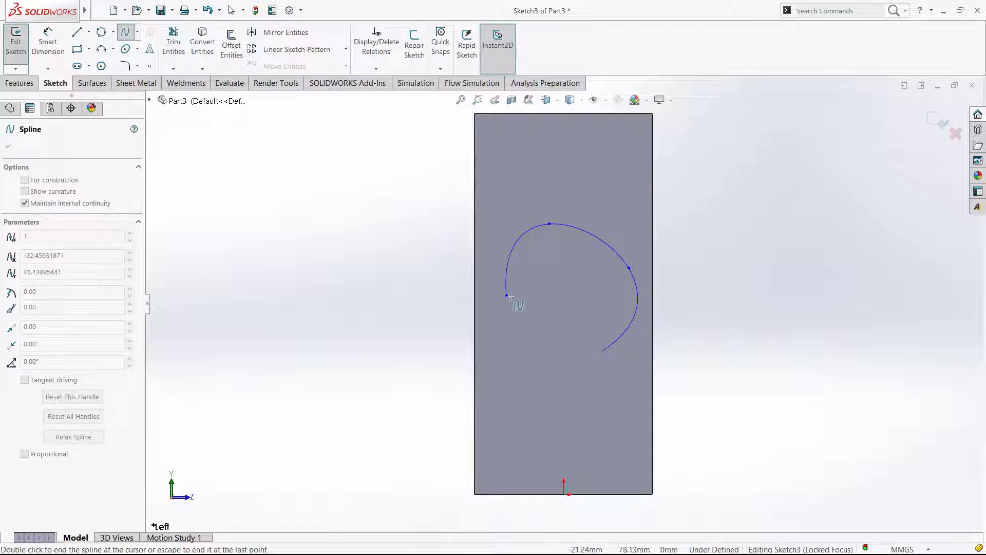
{"action": "left_click", "coordinate": [507, 296]}
{"action": "key", "text": "Escape"}
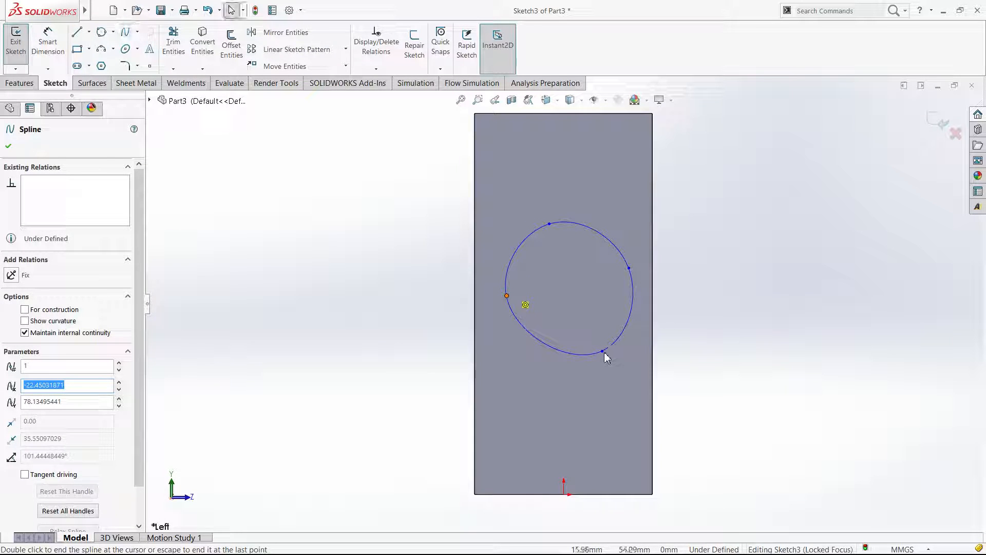
Reshape the spline into a comma-like loop by stretching one point downward and pulling another inward, and exit the sketch.
{"action": "left_click_drag", "start_coordinate": [608, 409], "coordinate": [604, 416]}
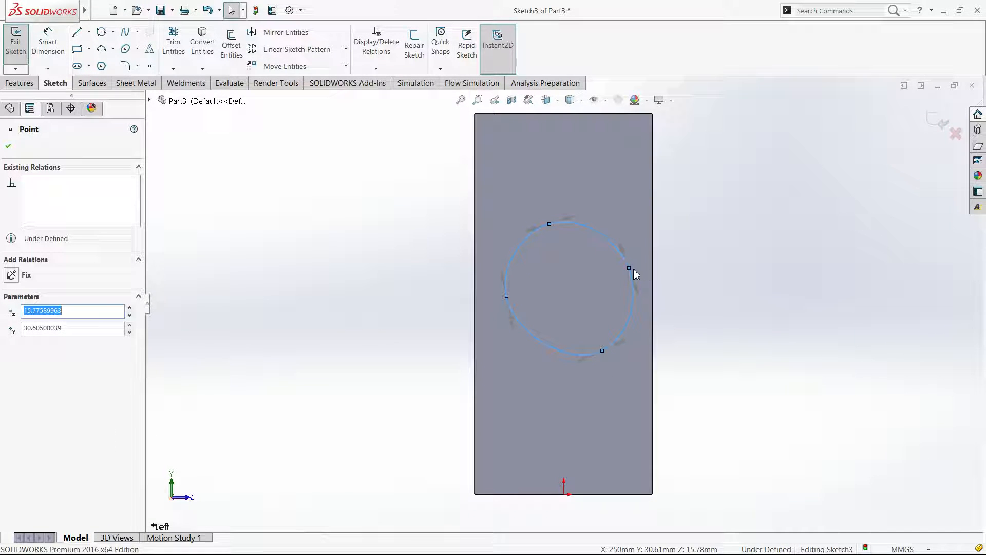
{"action": "left_click_drag", "start_coordinate": [628, 267], "coordinate": [564, 298]}
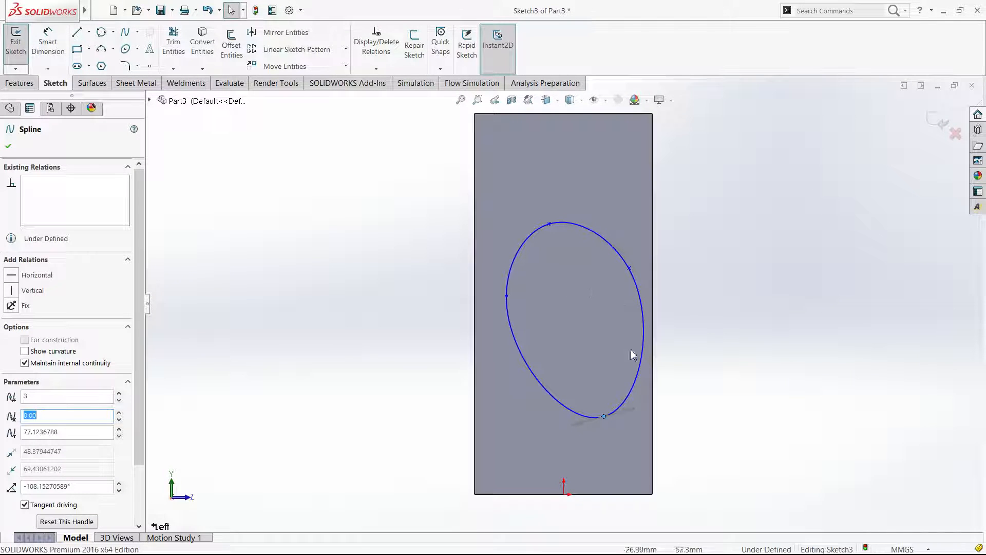
{"action": "left_click", "coordinate": [687, 406]}
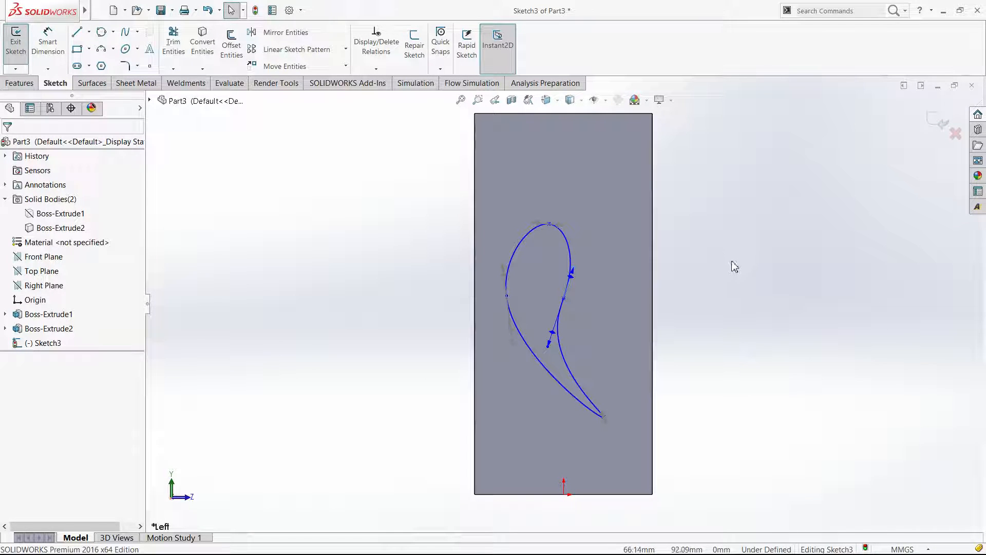
{"action": "middle_click_drag", "start_coordinate": [678, 372], "coordinate": [605, 412]}
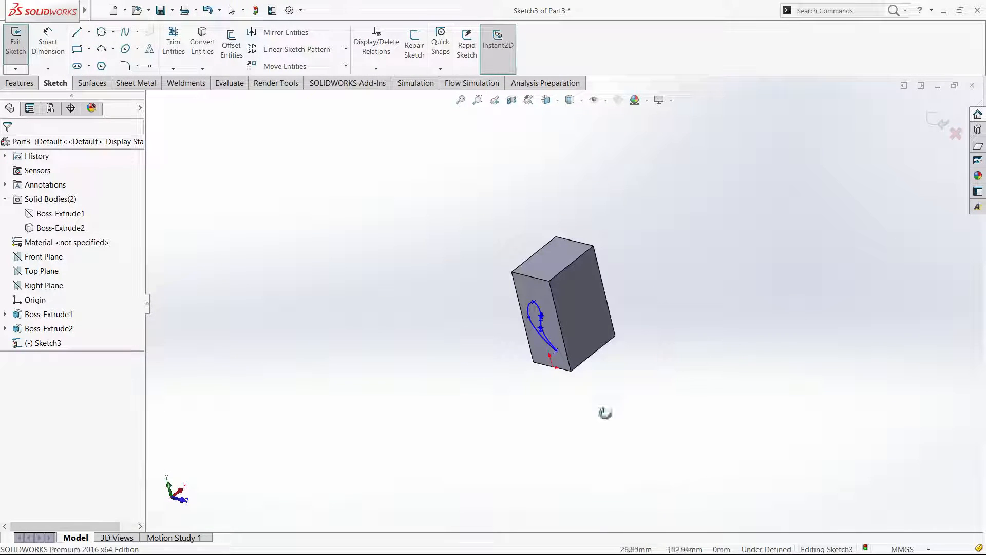
{"action": "key", "text": "Escape"}
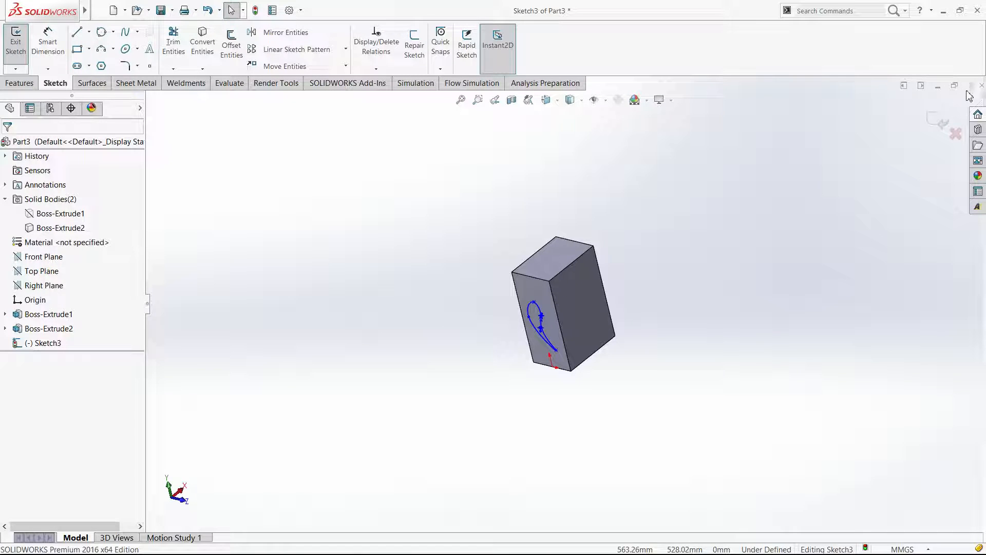
{"action": "left_click", "coordinate": [945, 120]}
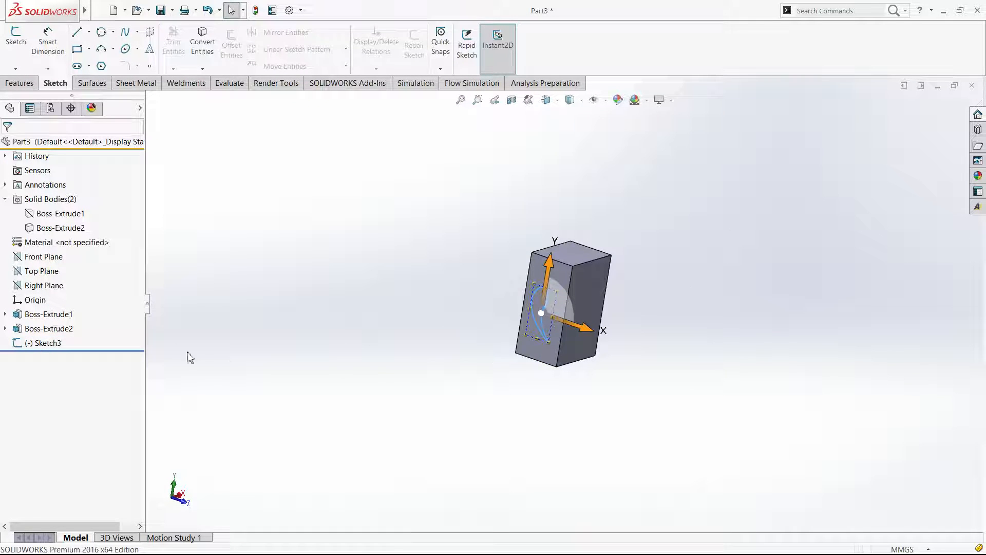
Show the tapered cylinder body again and toggle the visibility of the spline sketch.
{"action": "left_click", "coordinate": [51, 313]}
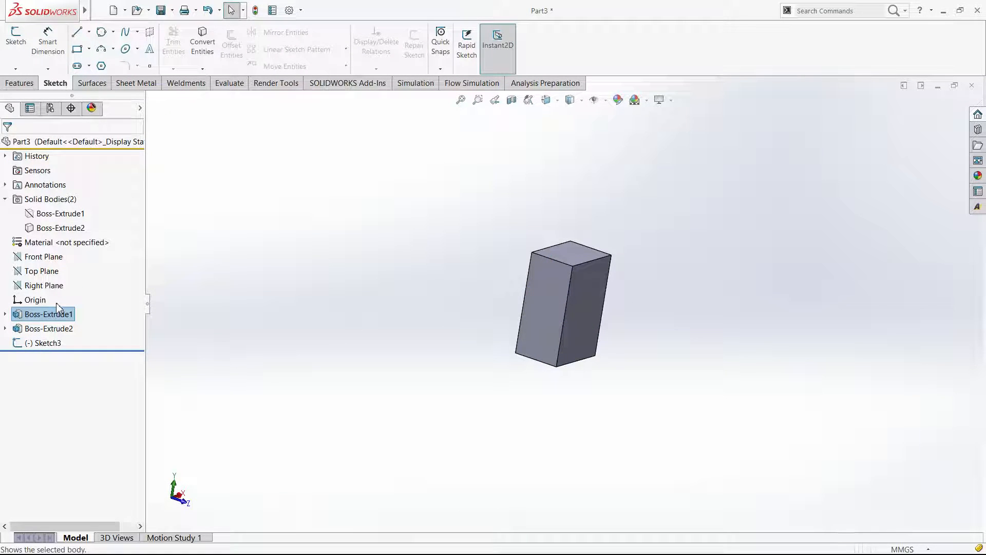
{"action": "left_click", "coordinate": [58, 308]}
{"action": "left_click", "coordinate": [540, 400]}
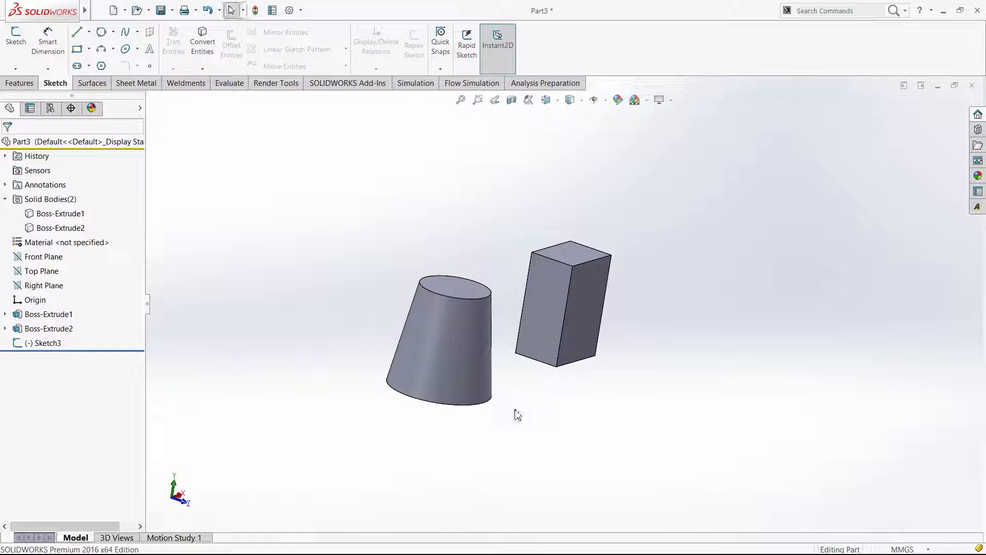
{"action": "left_click", "coordinate": [562, 296]}
{"action": "left_click", "coordinate": [40, 344]}
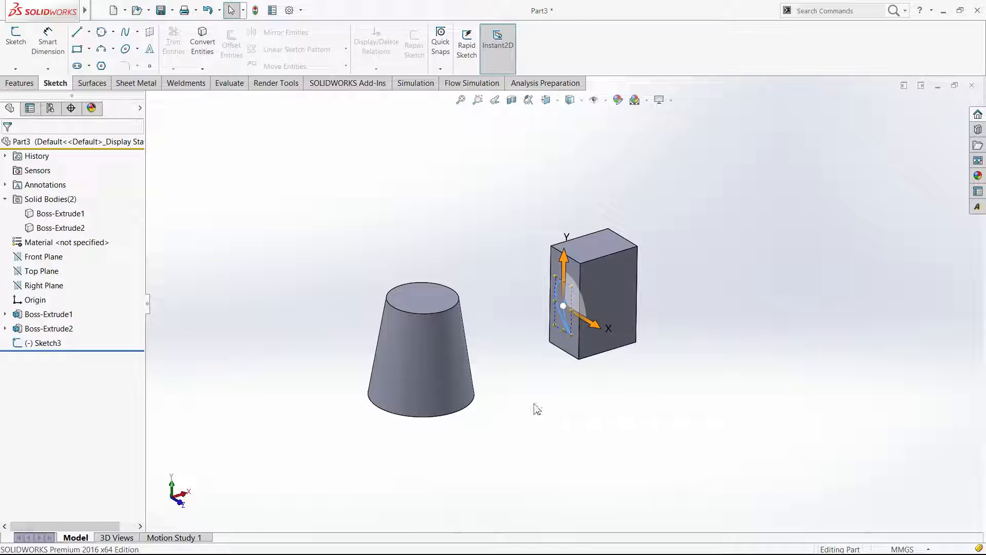
{"action": "left_click", "coordinate": [54, 340]}
{"action": "left_click", "coordinate": [57, 329]}
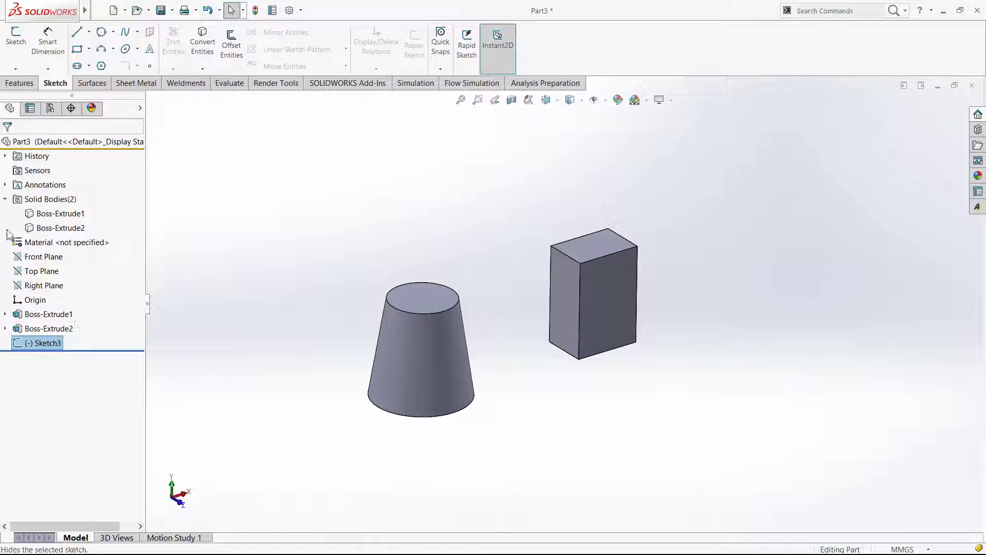
Extrude the spline sketch from the block's face toward the tapered cylinder with the Up To Next end condition, merging the result.
{"action": "left_click", "coordinate": [15, 86]}
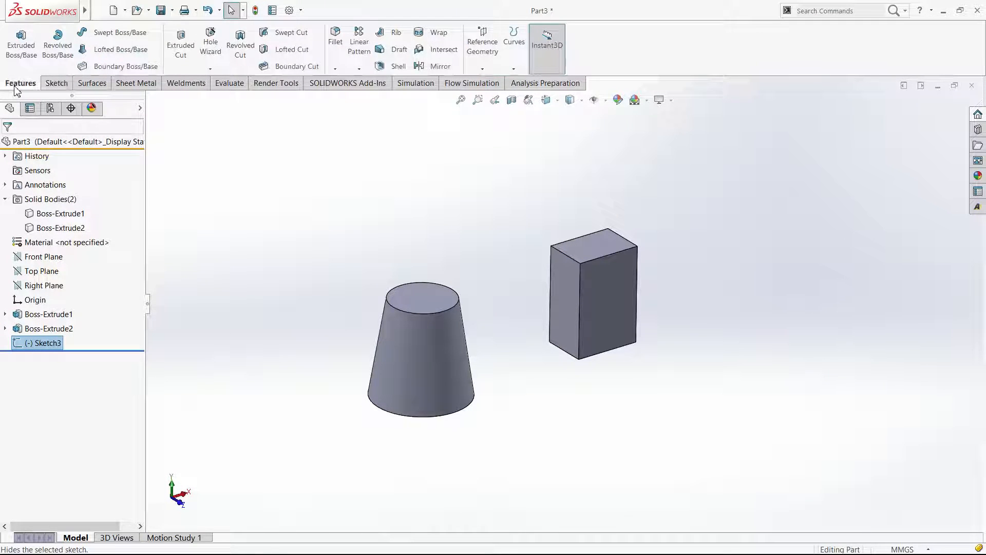
{"action": "left_click", "coordinate": [22, 59]}
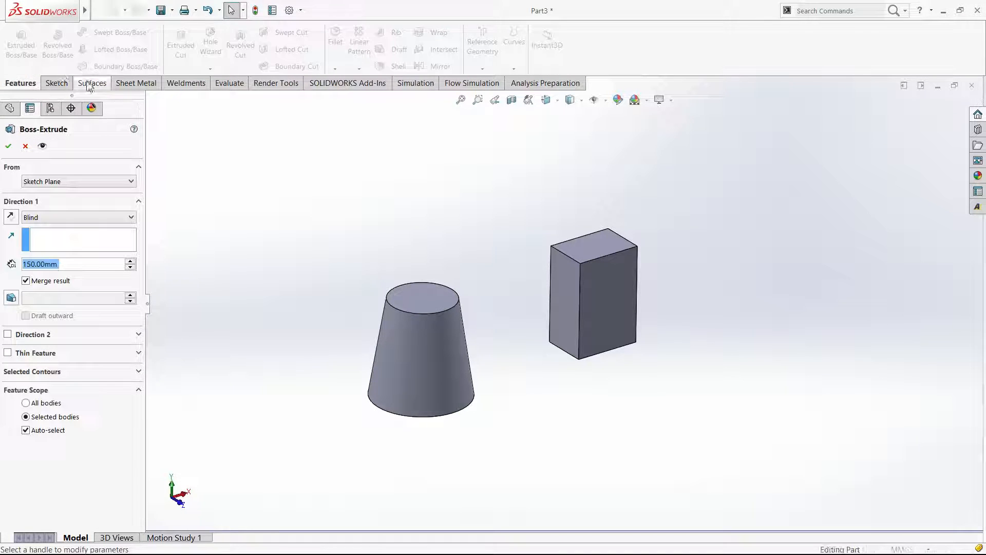
{"action": "left_click", "coordinate": [62, 218]}
{"action": "left_click", "coordinate": [60, 250]}
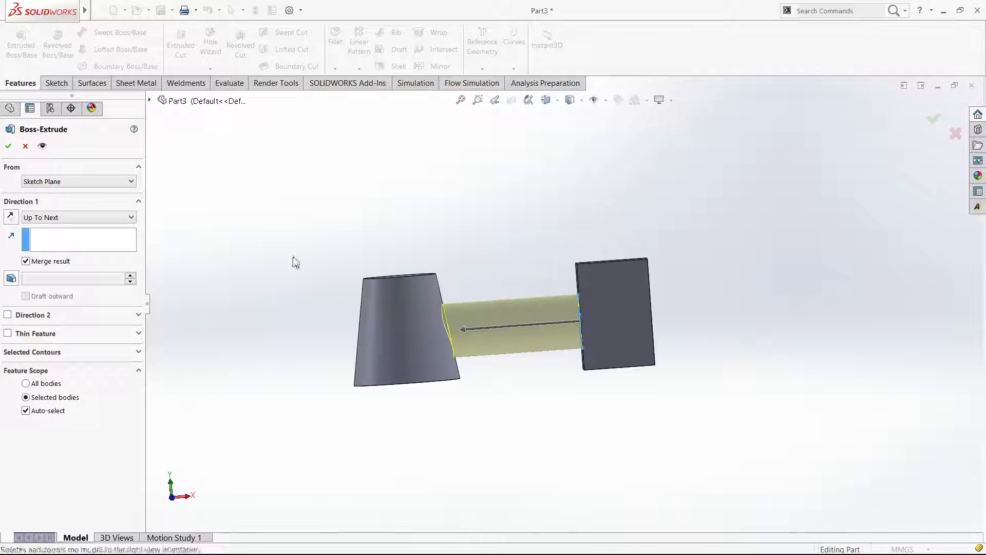
{"action": "key", "text": "ctrl+4"}
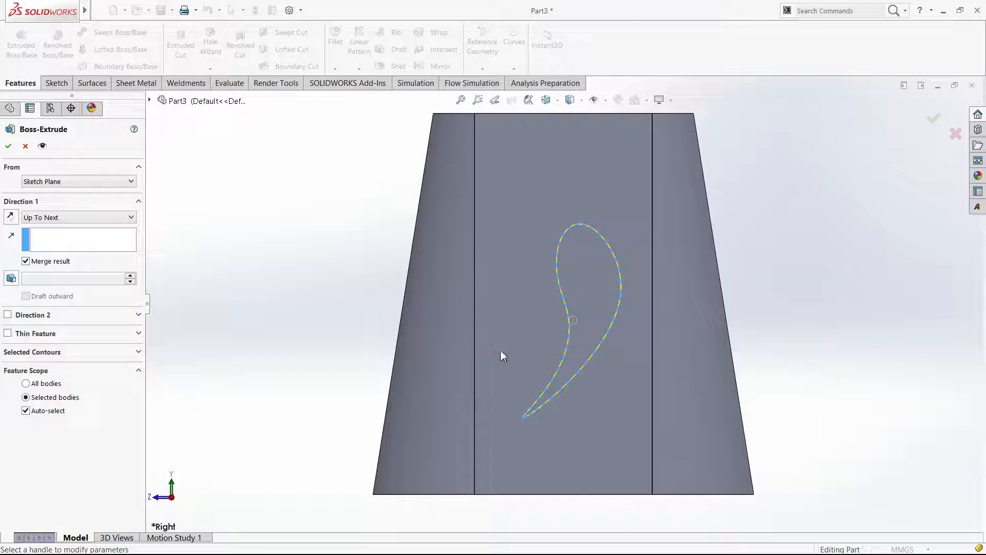
{"action": "key", "text": "ctrl+1"}
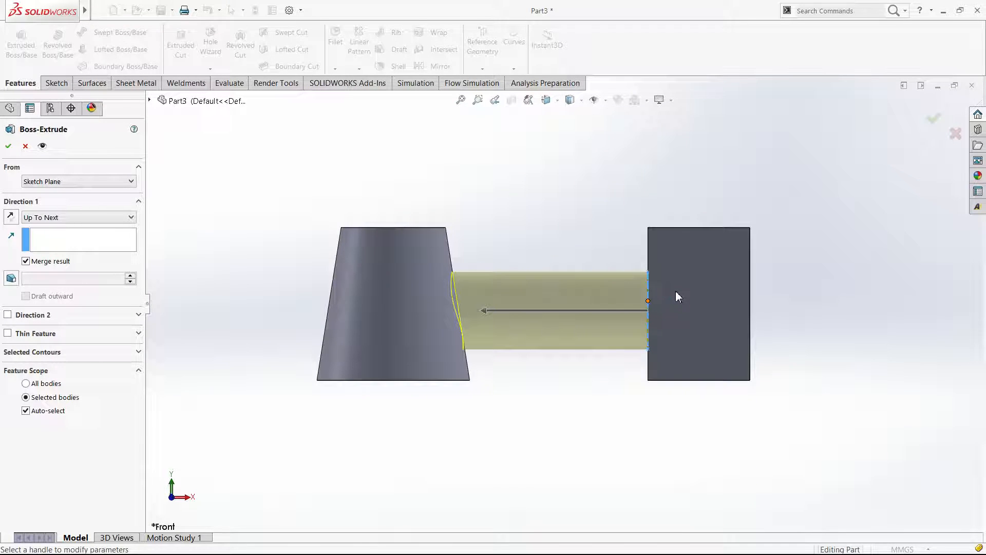
{"action": "middle_click_drag", "start_coordinate": [620, 306], "coordinate": [485, 407]}
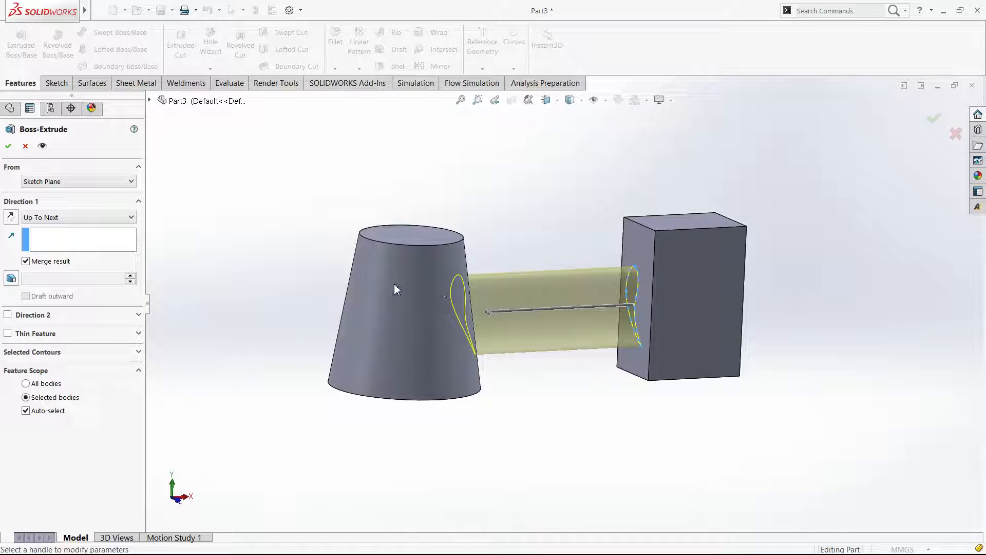
{"action": "left_click", "coordinate": [8, 147]}
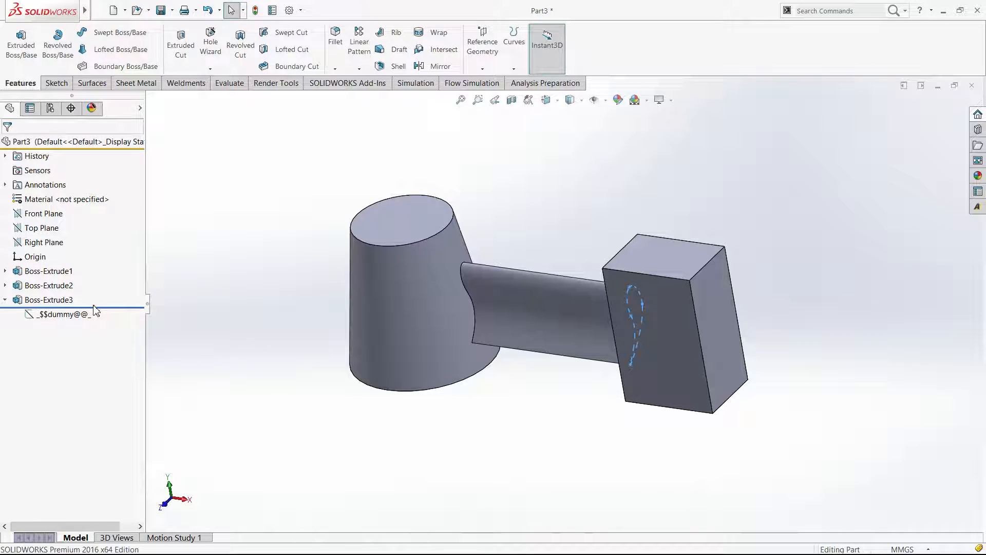
Edit the spline extrusion to end Up To Body at the tapered cylinder, with the feature scope set to All bodies.
{"action": "scroll", "coordinate": [585, 416], "scroll_direction": "down", "scroll_amount": 3}
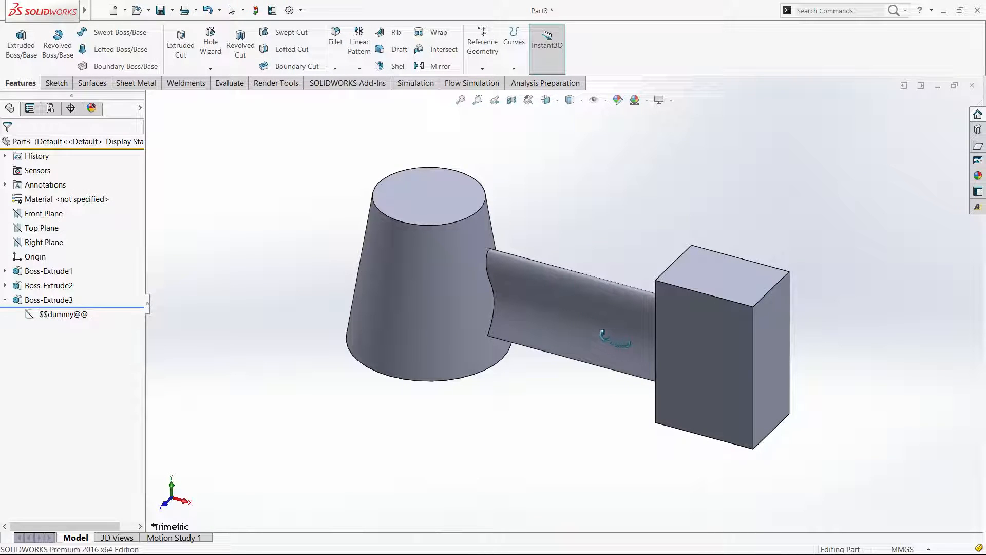
{"action": "middle_click_drag", "start_coordinate": [601, 334], "coordinate": [757, 365]}
{"action": "key", "text": "ctrl+4"}
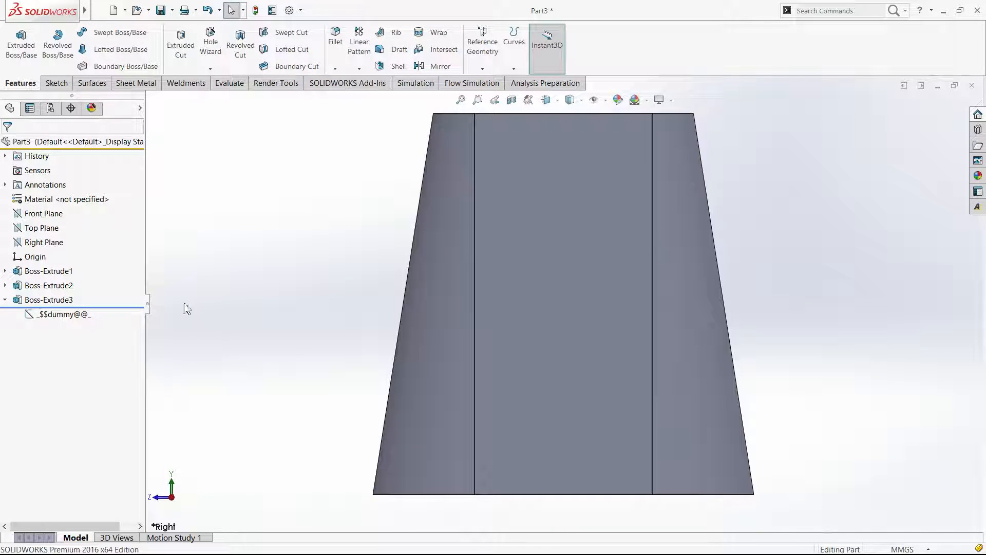
{"action": "key", "text": "ctrl+1"}
{"action": "left_click", "coordinate": [40, 302]}
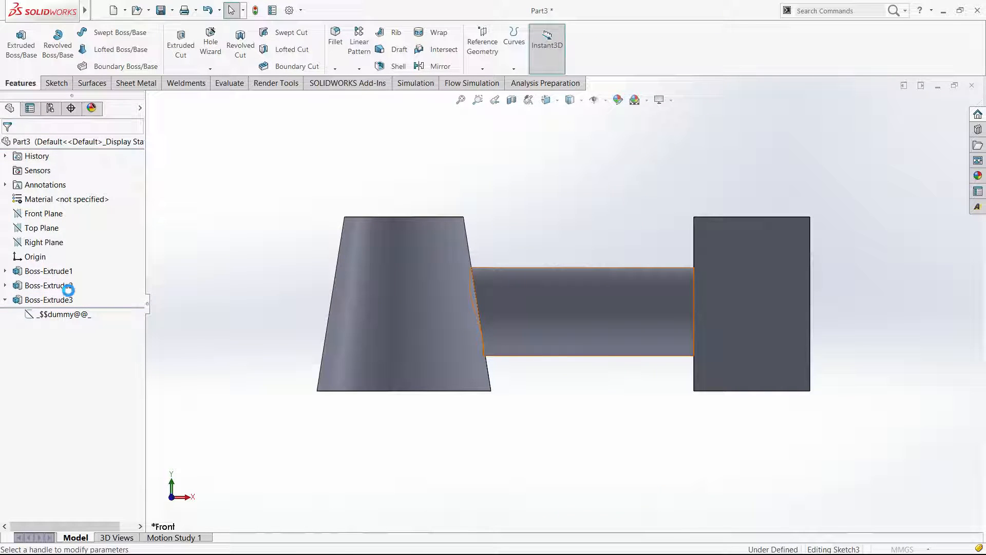
{"action": "left_click", "coordinate": [69, 288]}
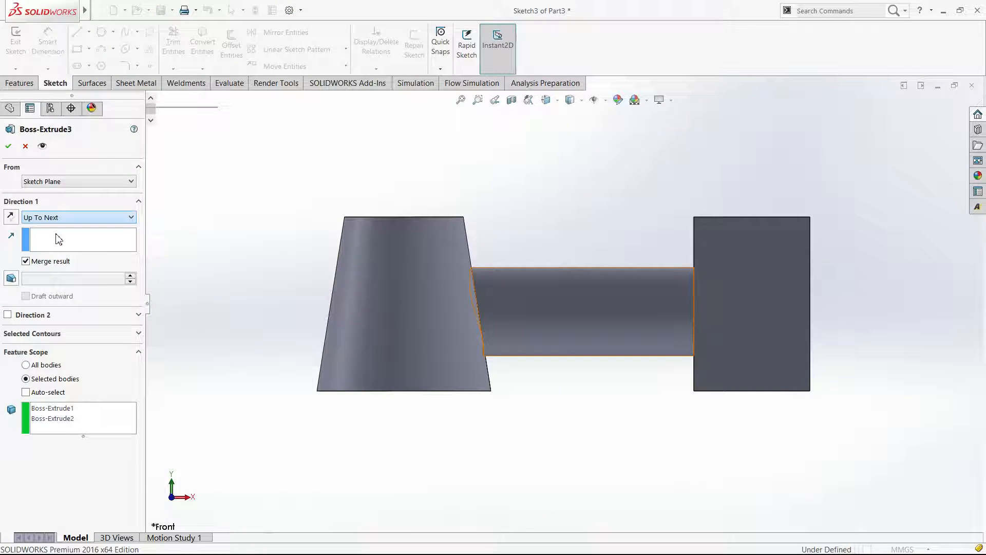
{"action": "left_click", "coordinate": [52, 285]}
{"action": "left_click", "coordinate": [353, 309]}
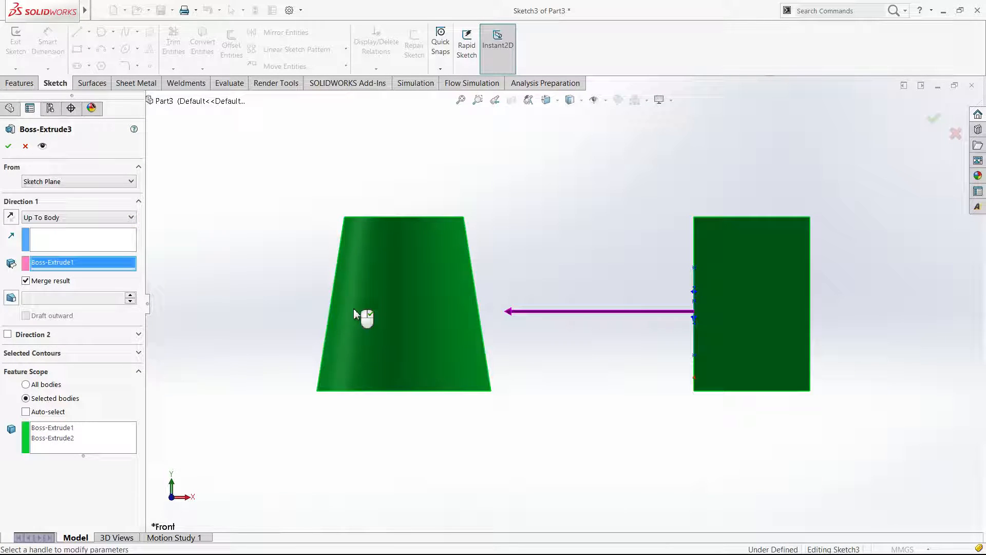
{"action": "left_click", "coordinate": [44, 385]}
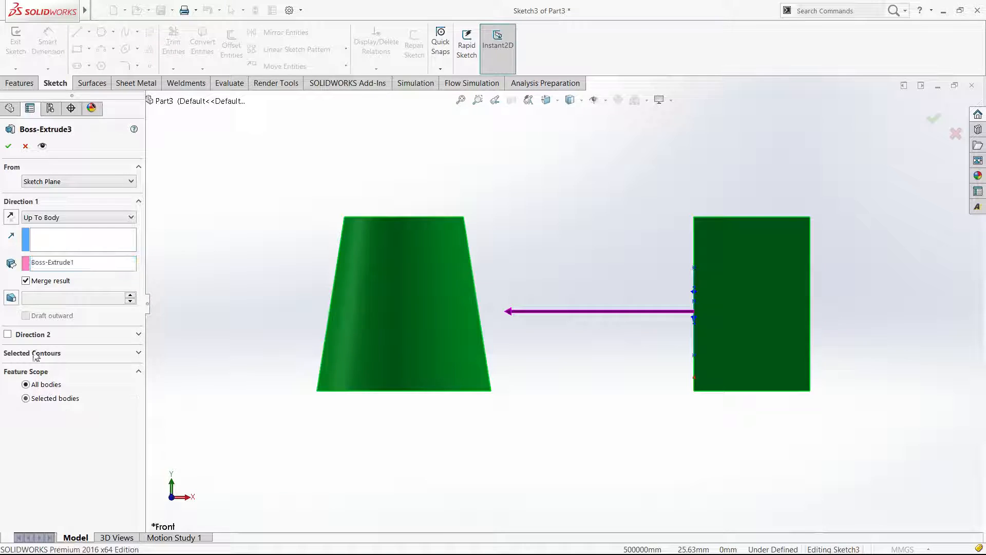
{"action": "left_click", "coordinate": [8, 146]}
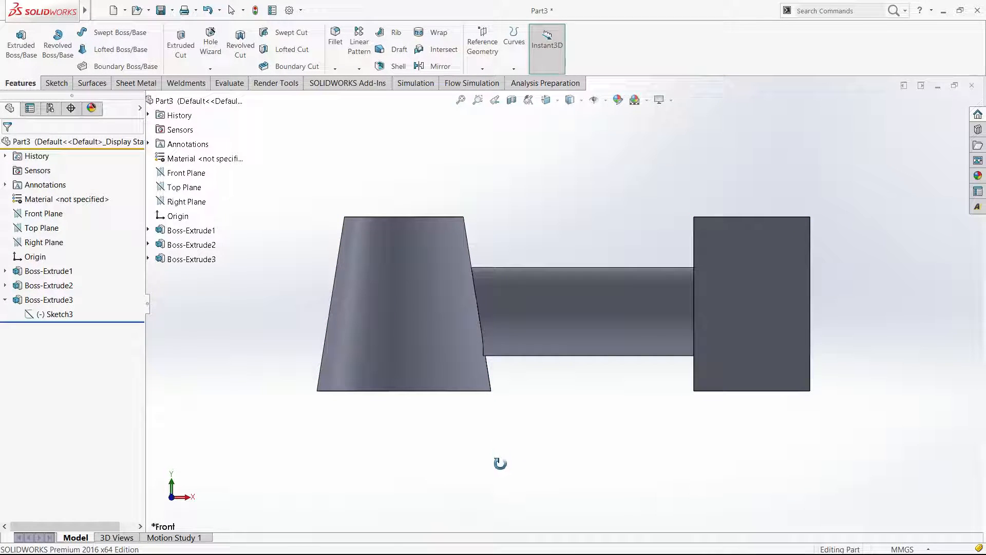
Try to end the spline extrusion with Up To Vertex at the tapered cylinder's lower corner, and pull out a Blind depth of about 177 mm.
{"action": "key", "text": "ctrl+7"}
{"action": "key", "text": "ctrl+4"}
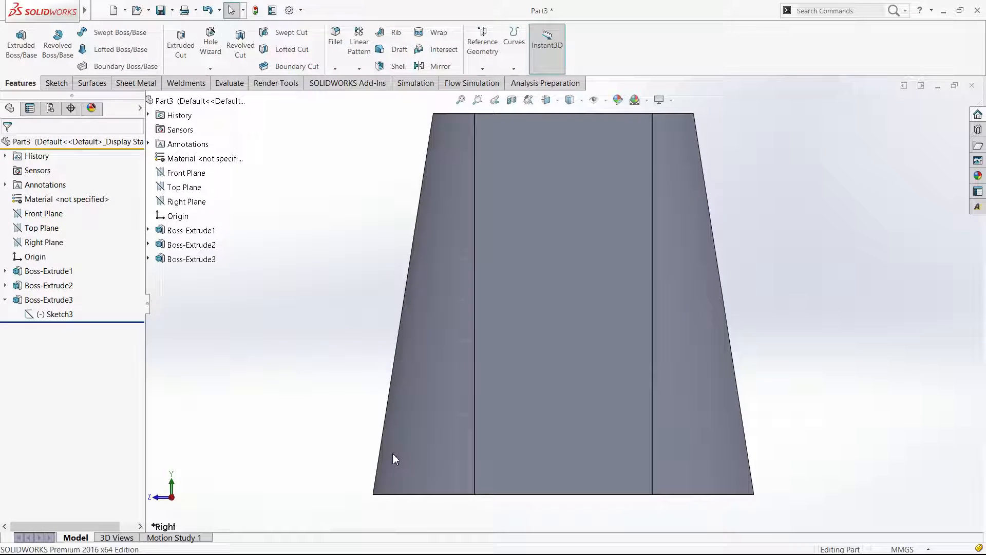
{"action": "key", "text": "ctrl+1"}
{"action": "left_click", "coordinate": [53, 301]}
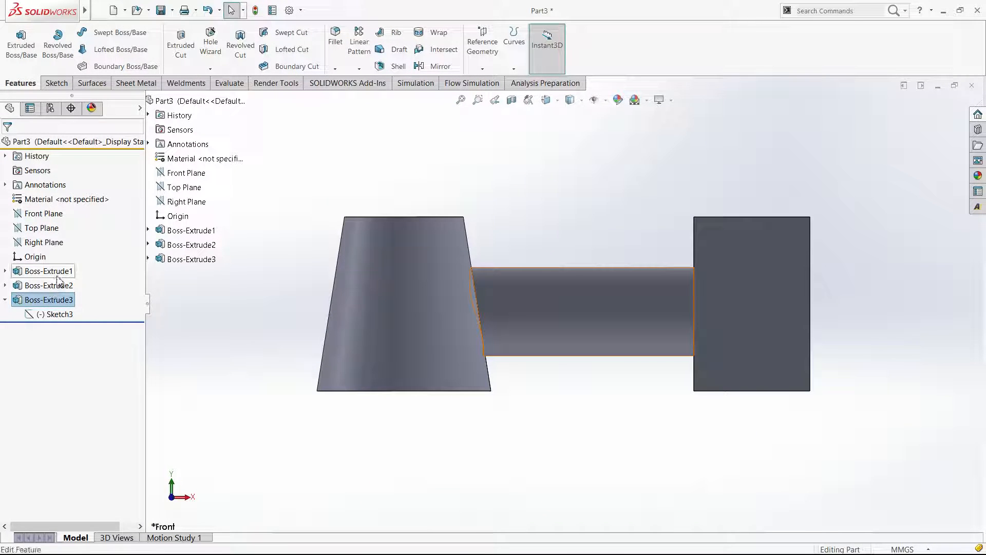
{"action": "left_click", "coordinate": [59, 277]}
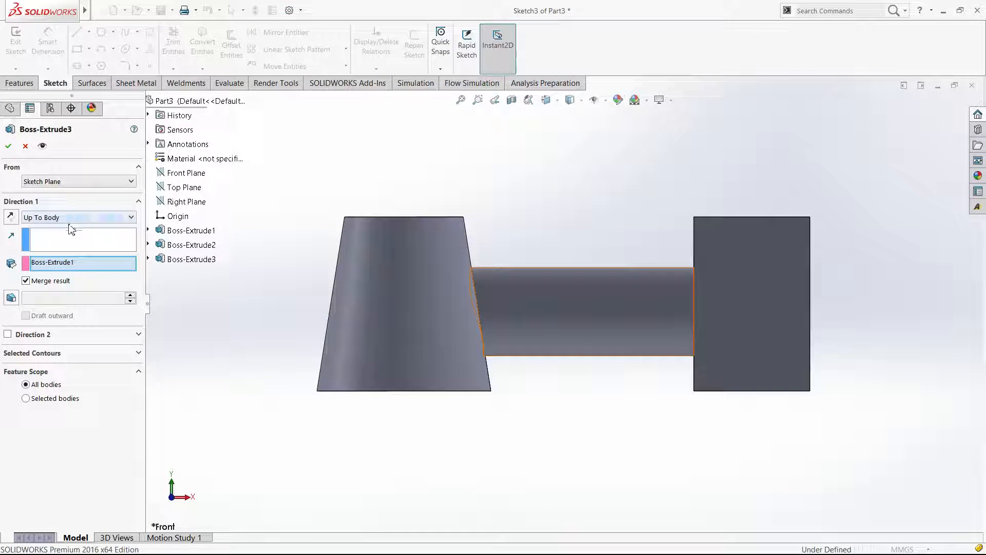
{"action": "left_click", "coordinate": [63, 252]}
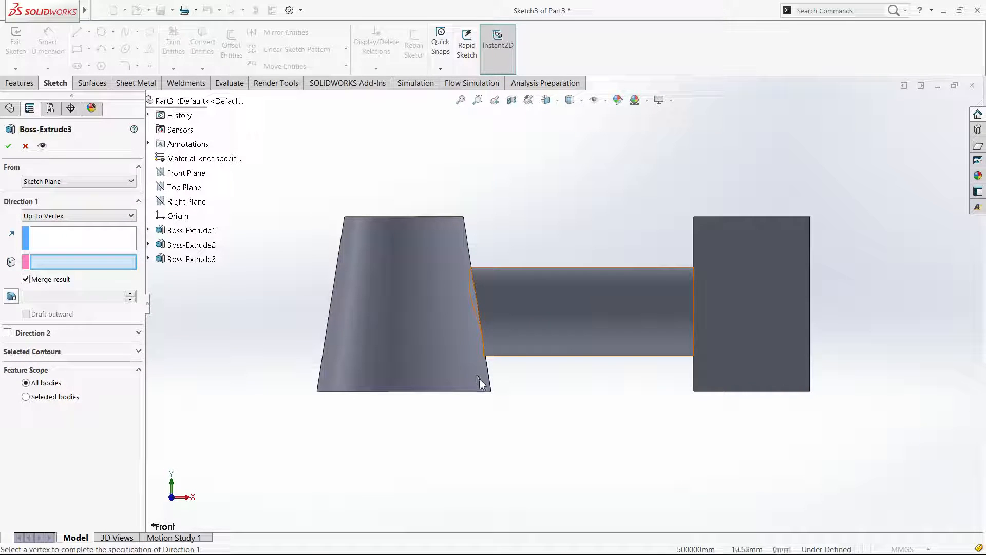
{"action": "left_click", "coordinate": [492, 392]}
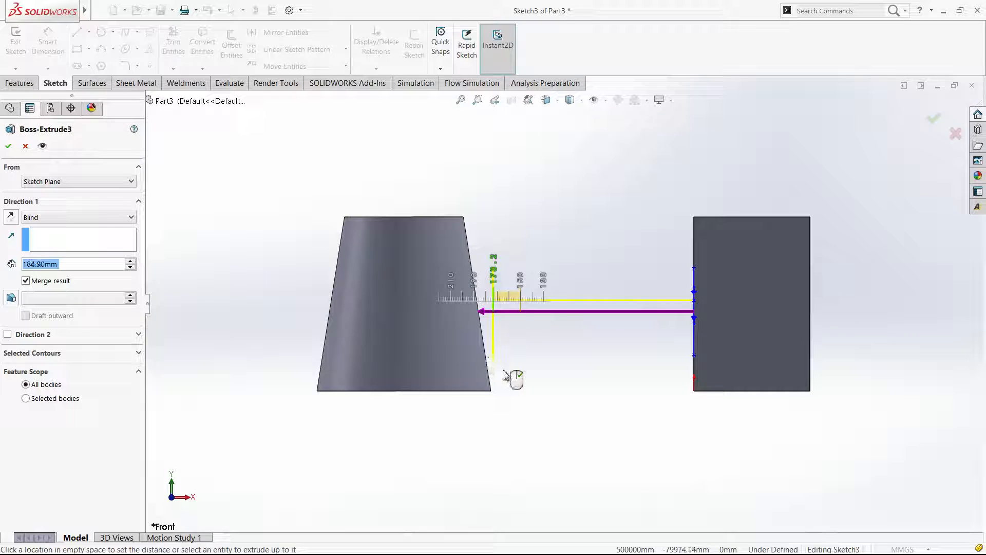
{"action": "left_click", "coordinate": [503, 370]}
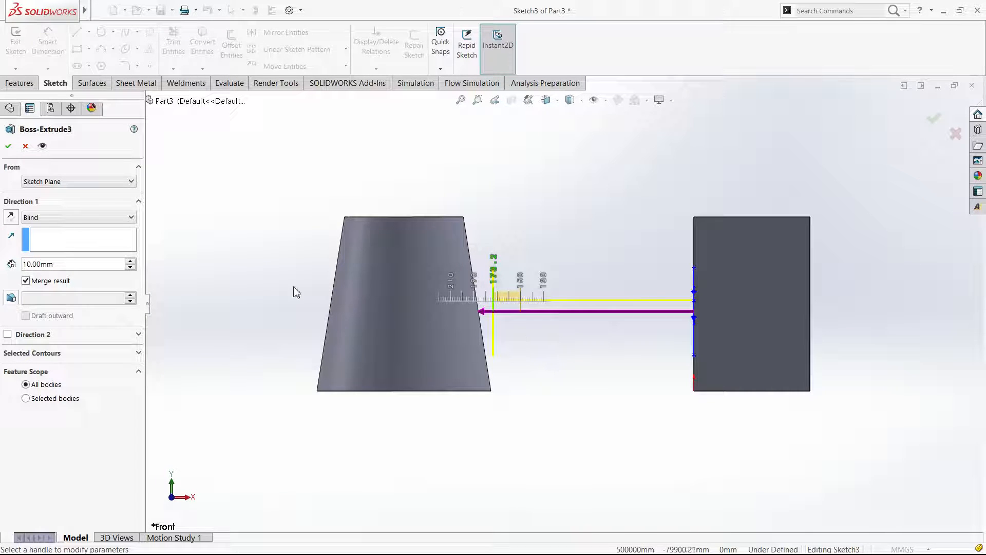
{"action": "left_click", "coordinate": [672, 312]}
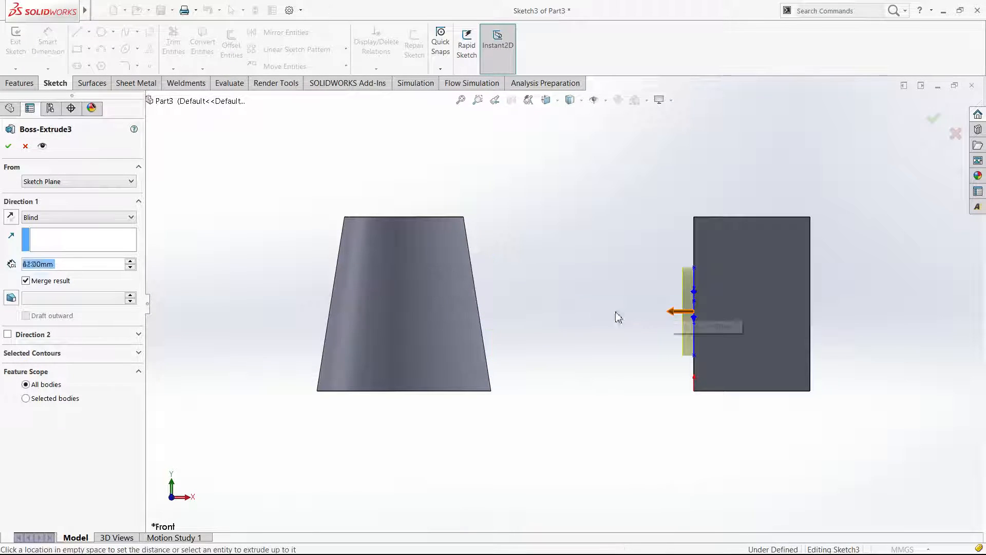
{"action": "left_click", "coordinate": [492, 397]}
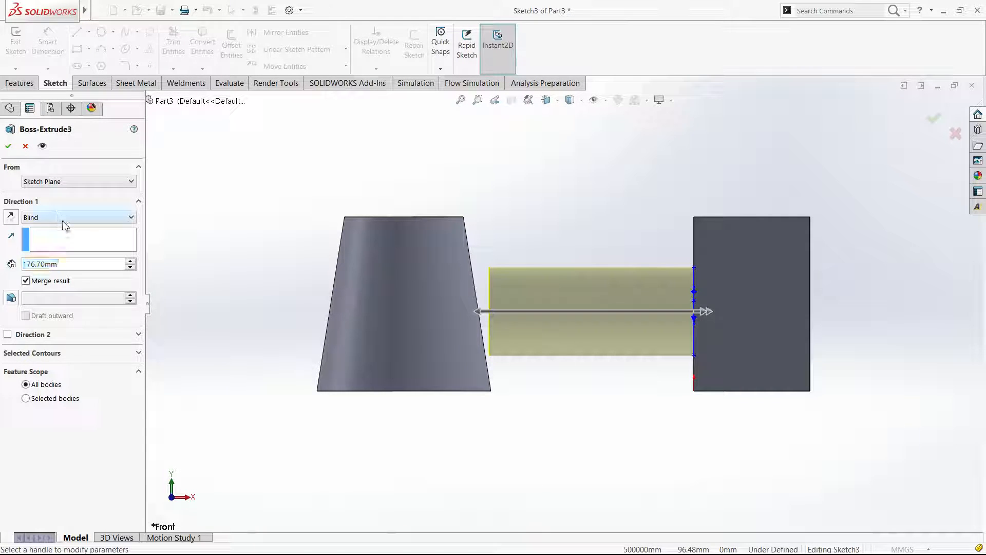
Set the spline extrusion's end condition to Up To Surface on the tapered cylinder's conical face and apply it.
{"action": "left_click", "coordinate": [61, 266]}
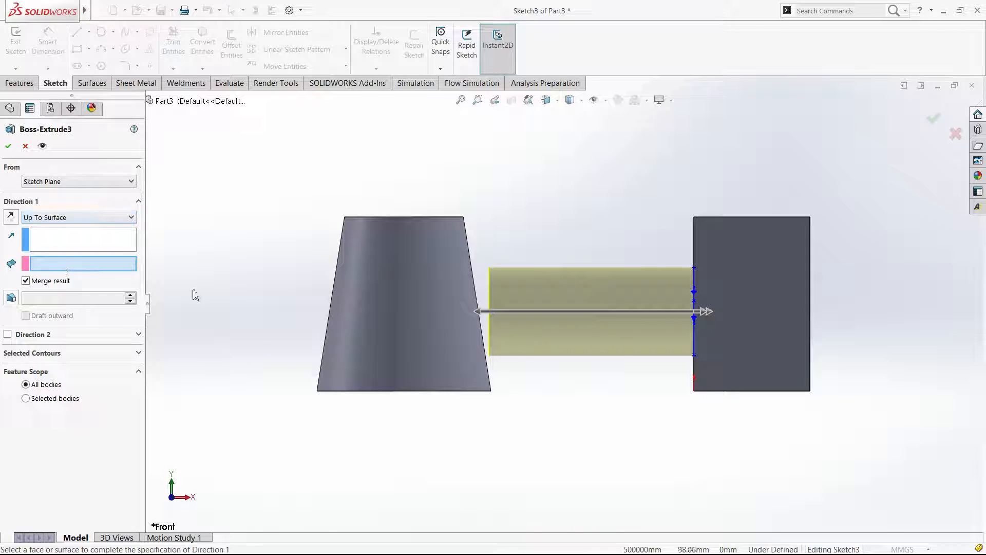
{"action": "left_click", "coordinate": [400, 281]}
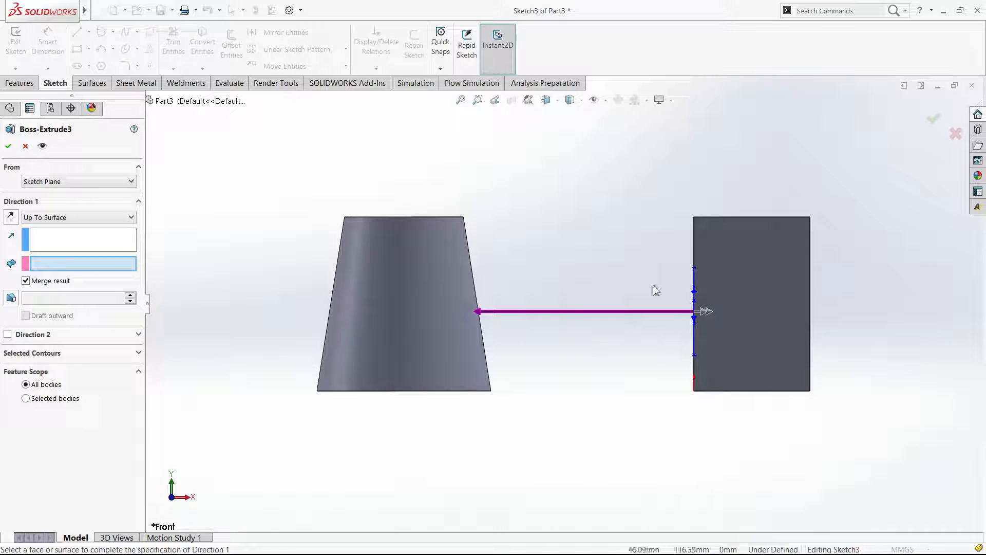
{"action": "key", "text": "ctrl+7"}
{"action": "left_click", "coordinate": [461, 265]}
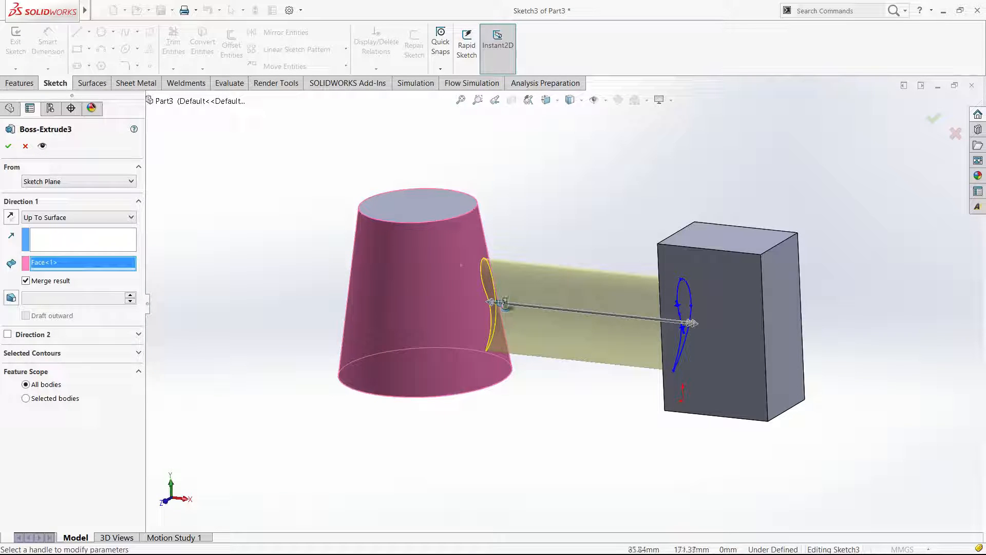
{"action": "left_click", "coordinate": [7, 148]}
{"action": "middle_click_drag", "start_coordinate": [416, 365], "coordinate": [486, 446]}
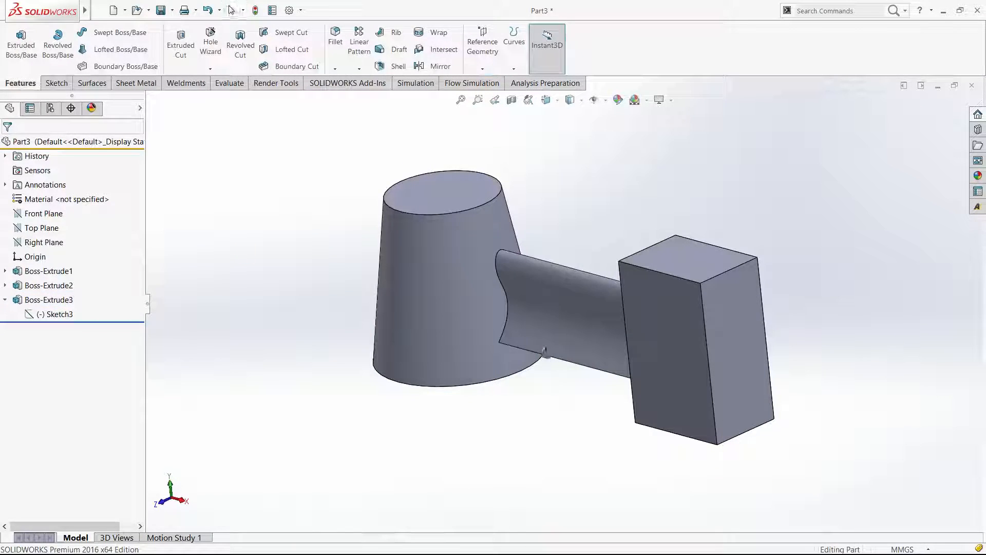
{"action": "key", "text": "Escape"}
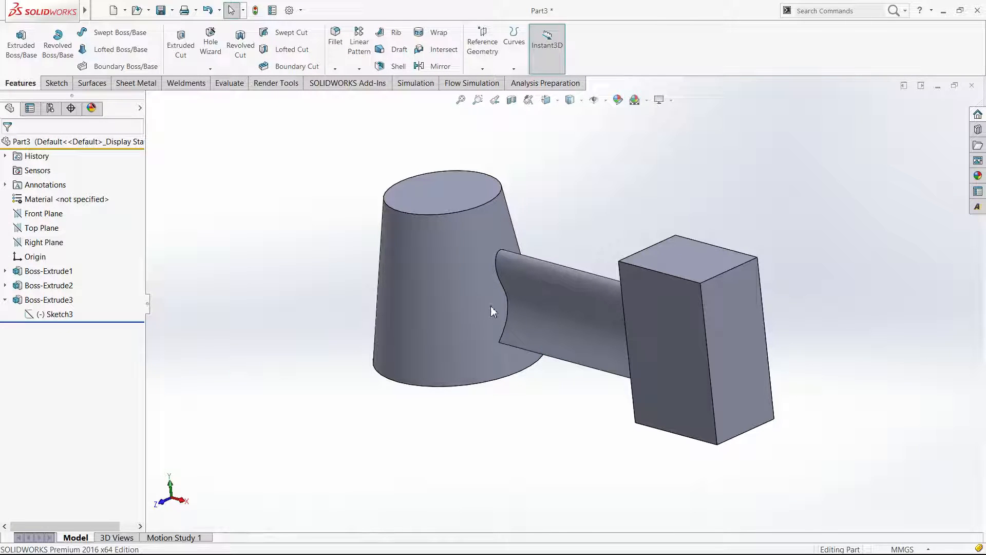
Change the spline extrusion's end condition to Offset From Surface, with a 10 mm offset from the tapered cylinder's conical face.
{"action": "middle_click_drag", "start_coordinate": [492, 306], "coordinate": [543, 379]}
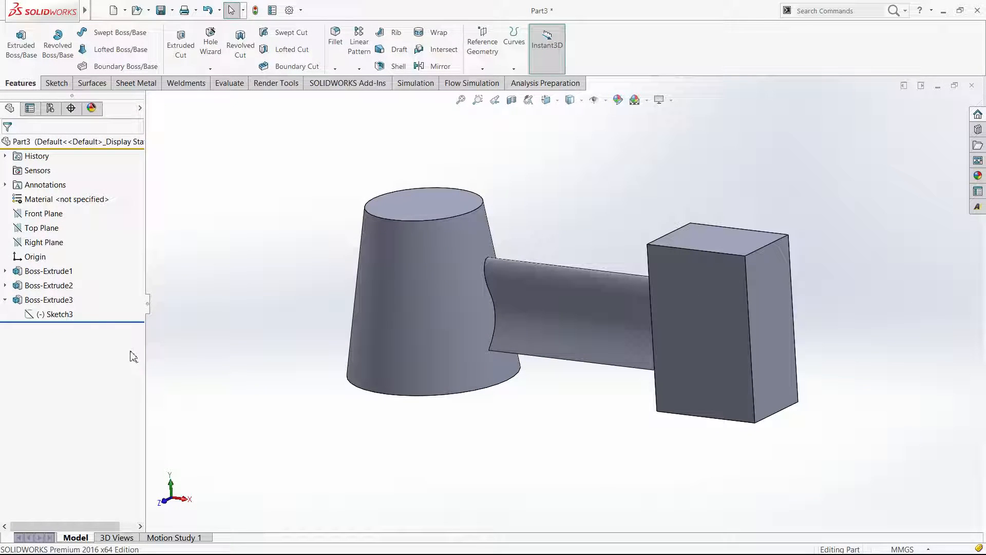
{"action": "left_click", "coordinate": [49, 300]}
{"action": "left_click", "coordinate": [62, 271]}
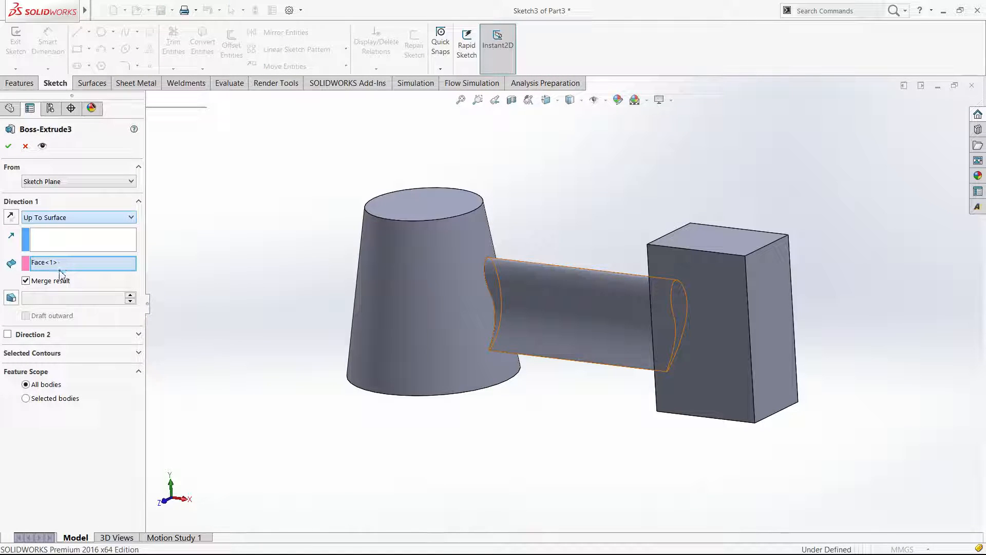
{"action": "left_click", "coordinate": [60, 274]}
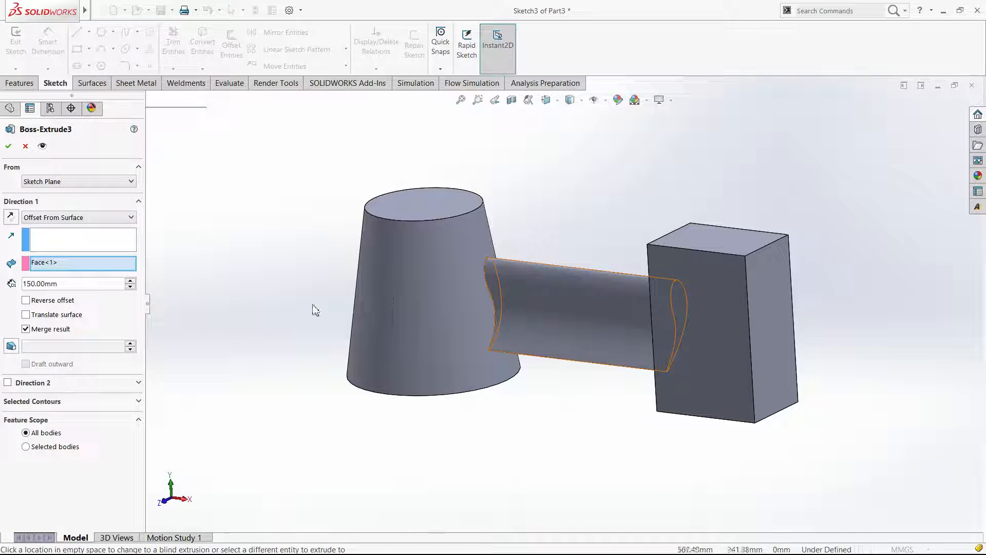
{"action": "left_click", "coordinate": [130, 286]}
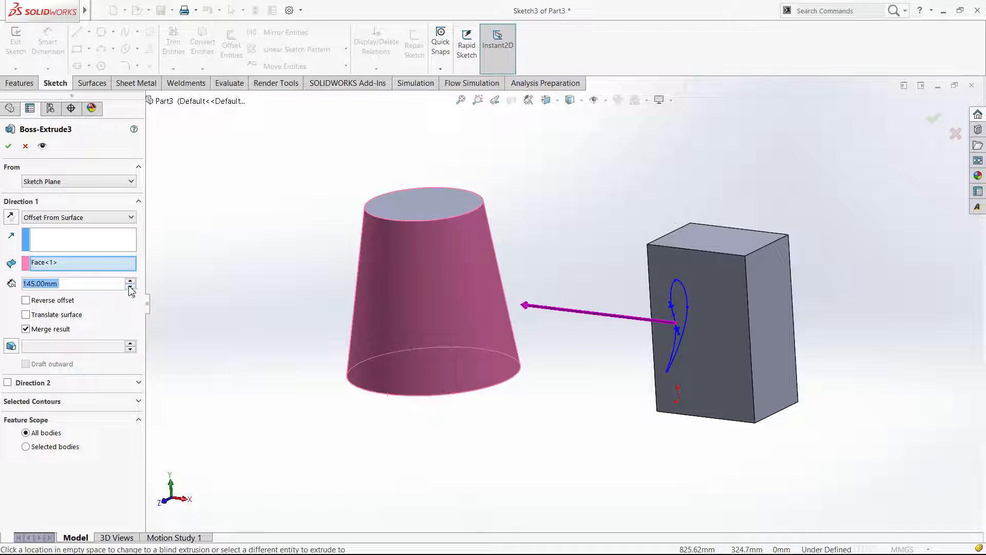
{"action": "type", "text": "10"}
{"action": "key", "text": "Return"}
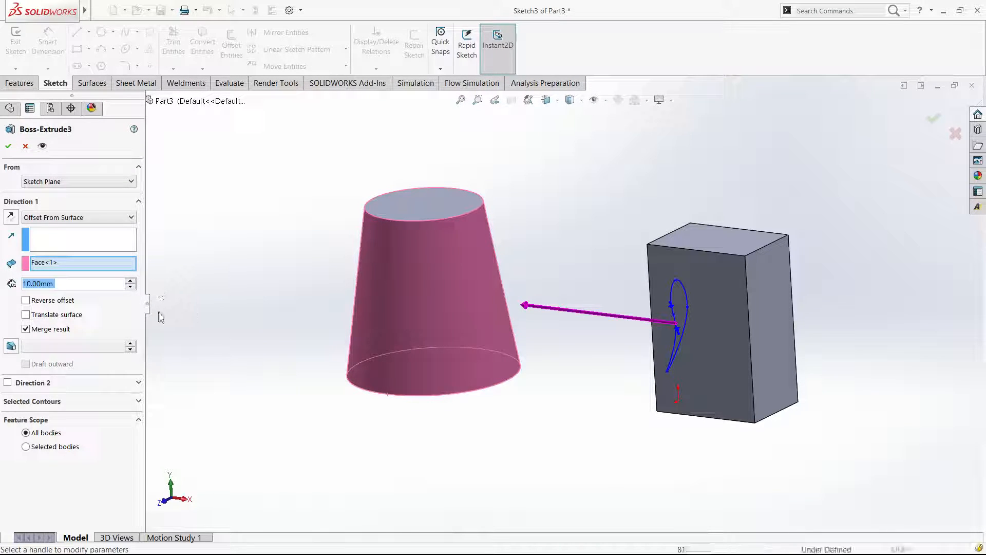
Turn off Merge result, enable Translate surface for the offset, and apply the extrusion.
{"action": "left_click", "coordinate": [60, 329]}
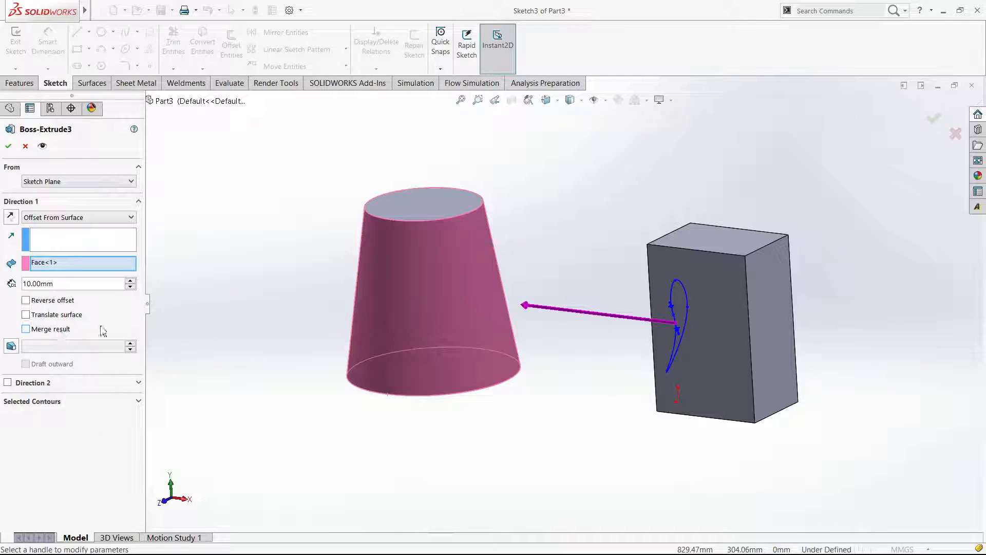
{"action": "left_click", "coordinate": [63, 315]}
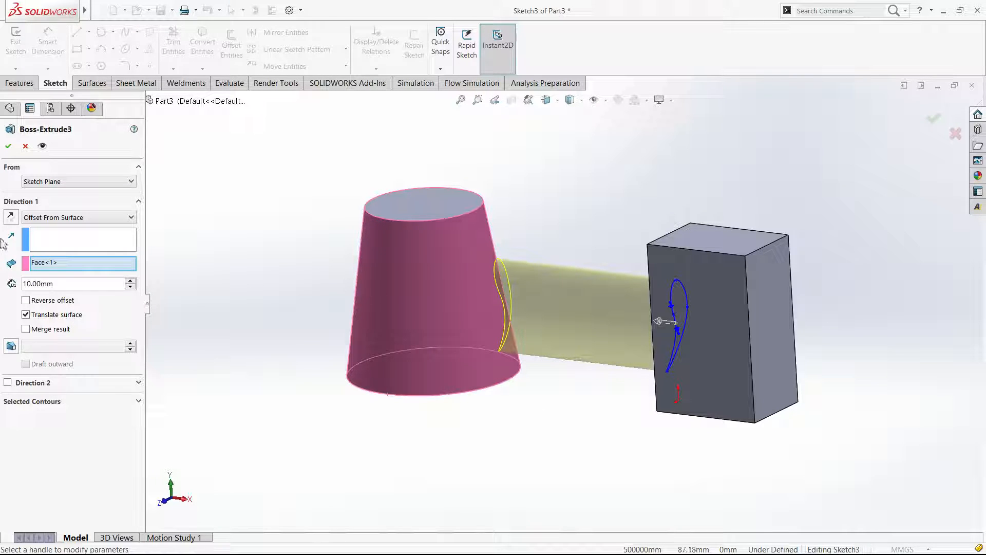
{"action": "left_click", "coordinate": [8, 146]}
{"action": "key", "text": "ctrl+1"}
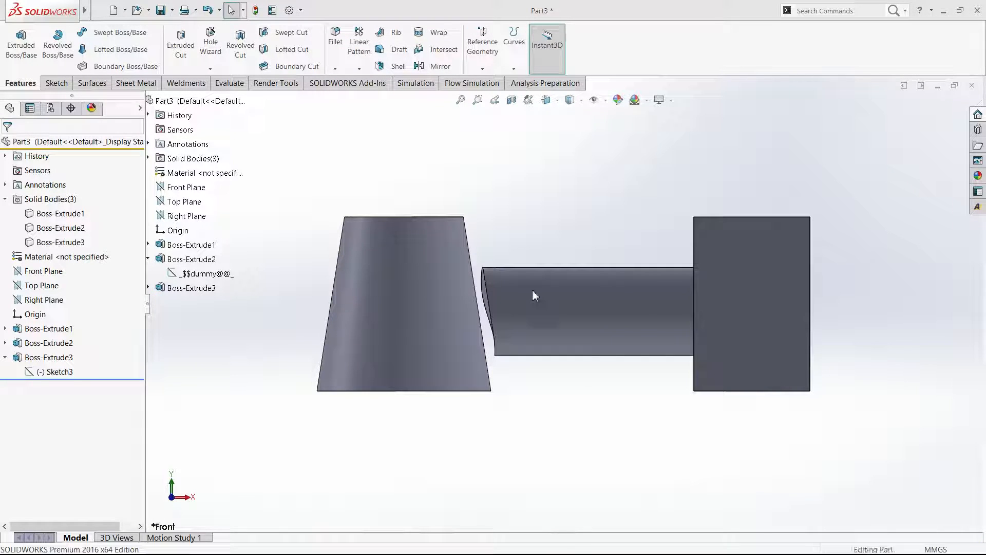
Examine the spline extrusion's curved end face and its gap to the tapered cylinder, comparing them with the profile sketch.
{"action": "scroll", "coordinate": [528, 299], "scroll_direction": "down", "scroll_amount": 6}
{"action": "middle_click_drag", "start_coordinate": [528, 298], "coordinate": [545, 317]}
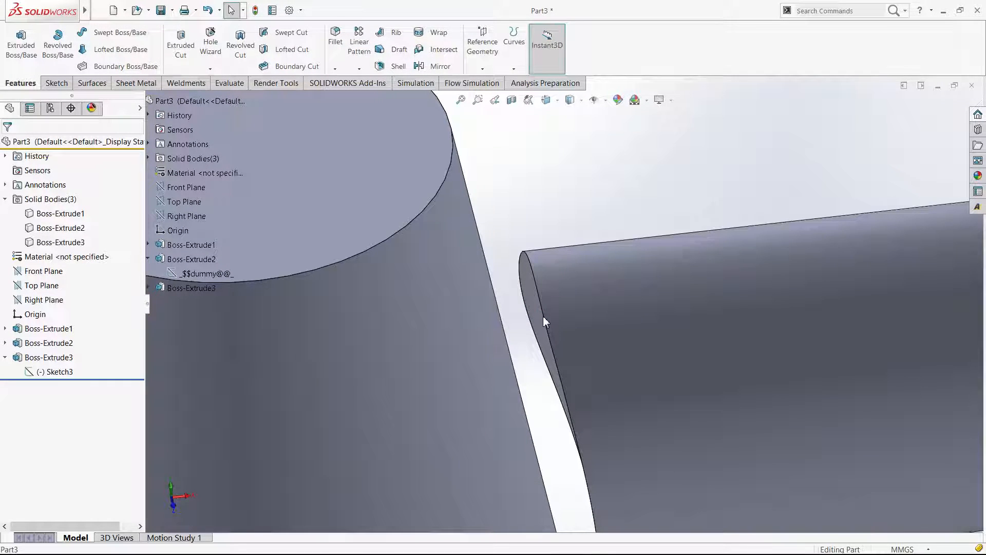
{"action": "left_click", "coordinate": [544, 317]}
{"action": "left_click", "coordinate": [553, 215]}
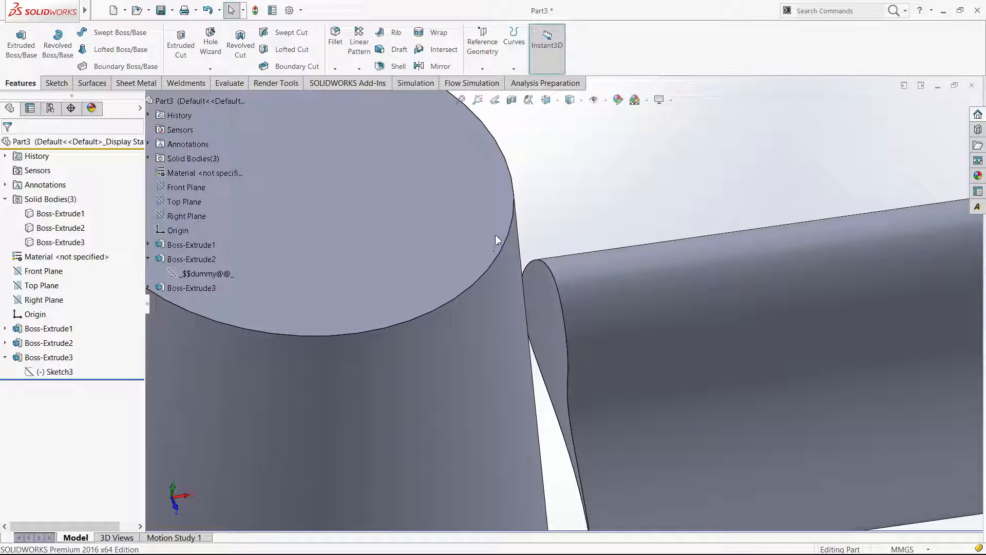
{"action": "key", "text": "ctrl+1"}
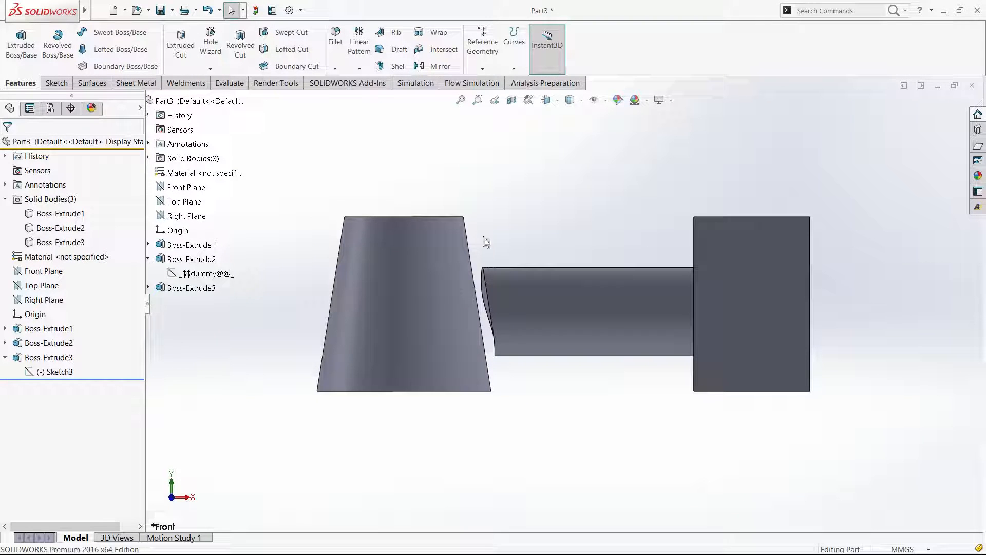
{"action": "scroll", "coordinate": [519, 298], "scroll_direction": "down", "scroll_amount": 5}
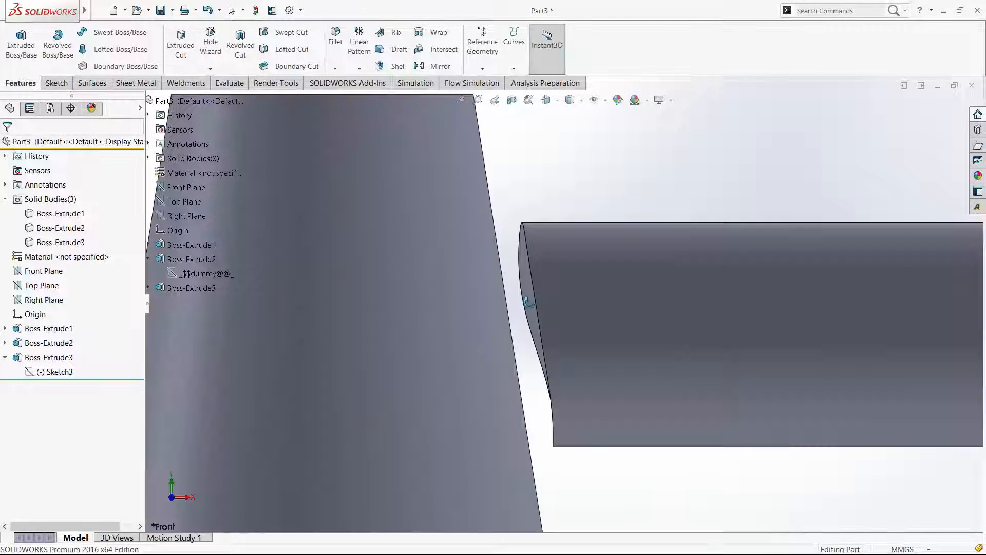
{"action": "left_click", "coordinate": [537, 296]}
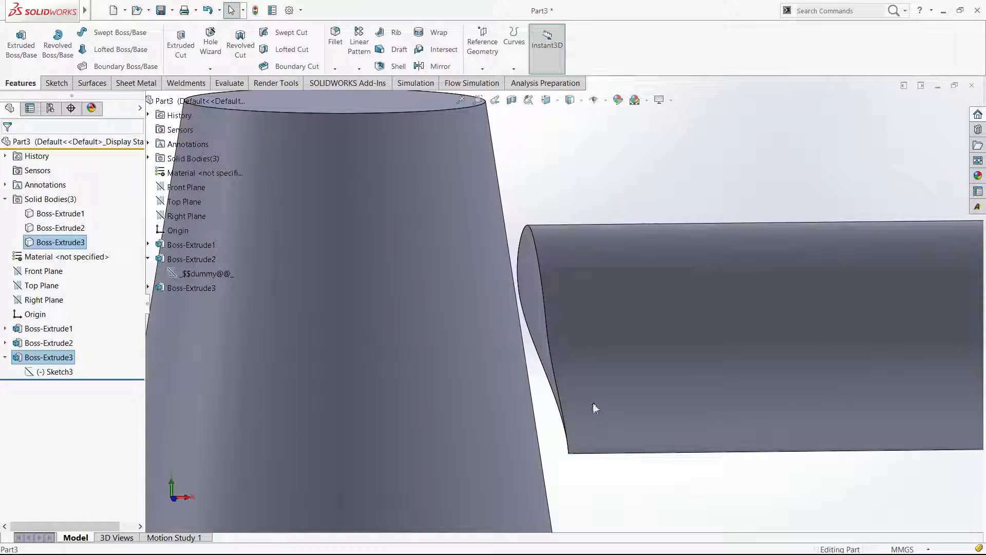
{"action": "scroll", "coordinate": [563, 304], "scroll_direction": "up", "scroll_amount": 4}
{"action": "left_click", "coordinate": [550, 307]}
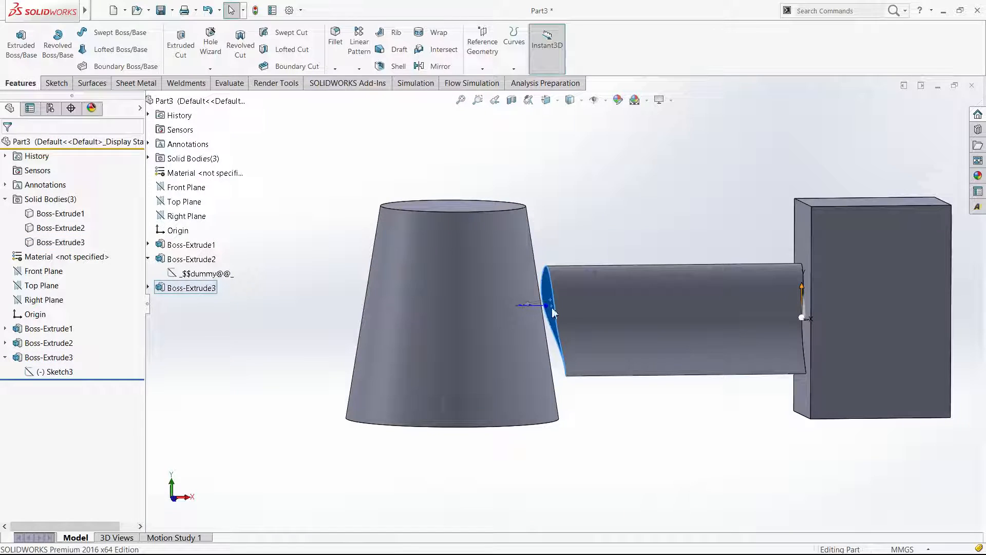
{"action": "left_click", "coordinate": [43, 371]}
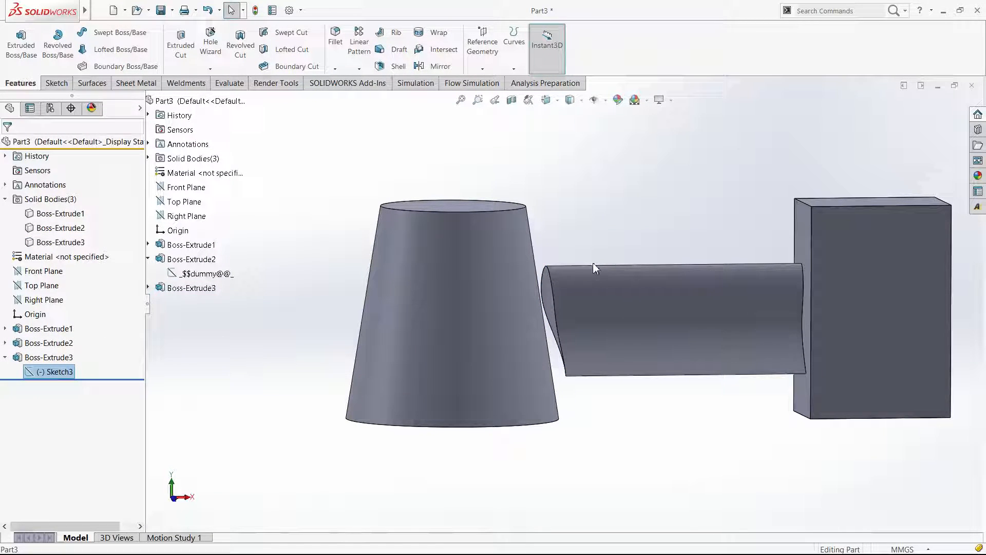
{"action": "middle_click_drag", "start_coordinate": [528, 286], "coordinate": [509, 313]}
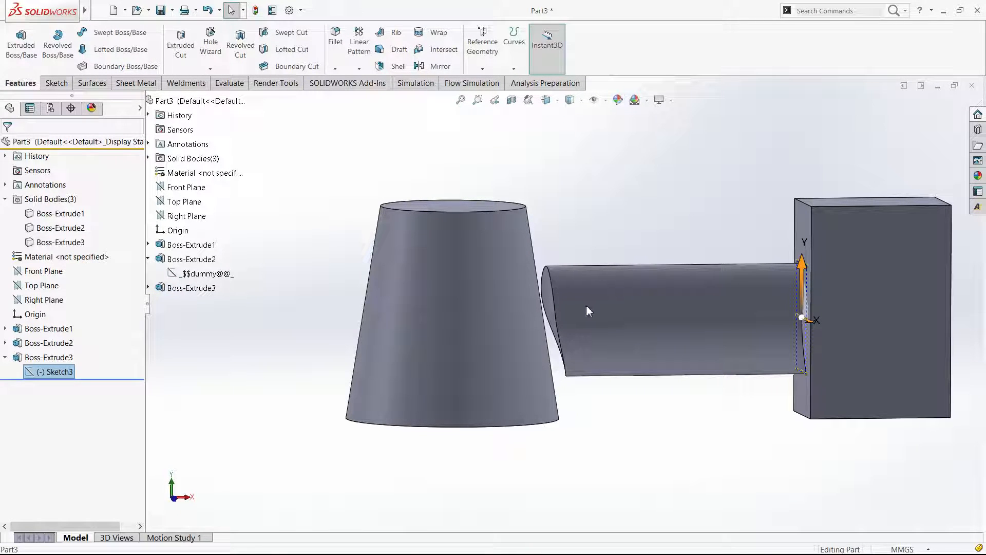
{"action": "middle_click_drag", "start_coordinate": [562, 300], "coordinate": [590, 327]}
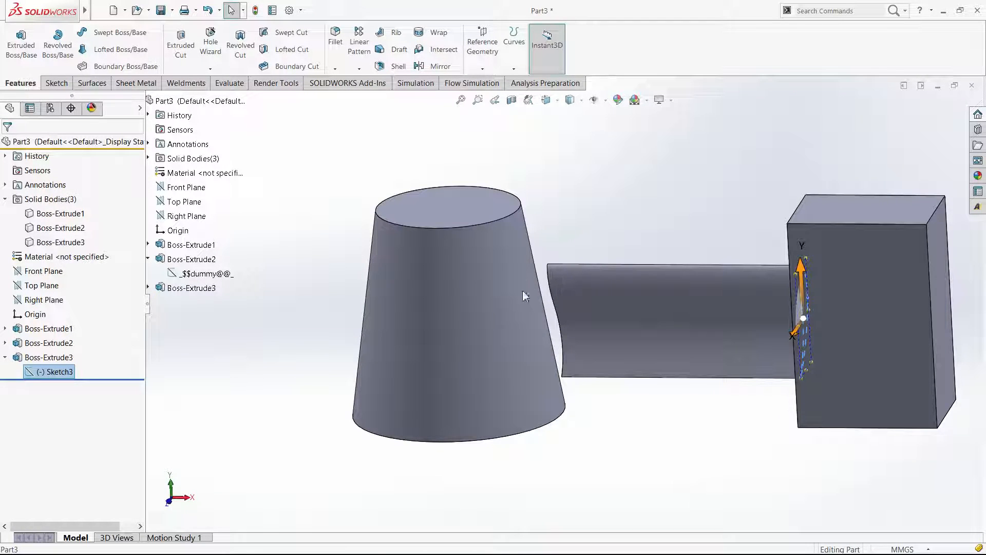
Change the spline extrusion's end condition to Blind with a depth of about 148.6 mm and apply it.
{"action": "left_click", "coordinate": [49, 357]}
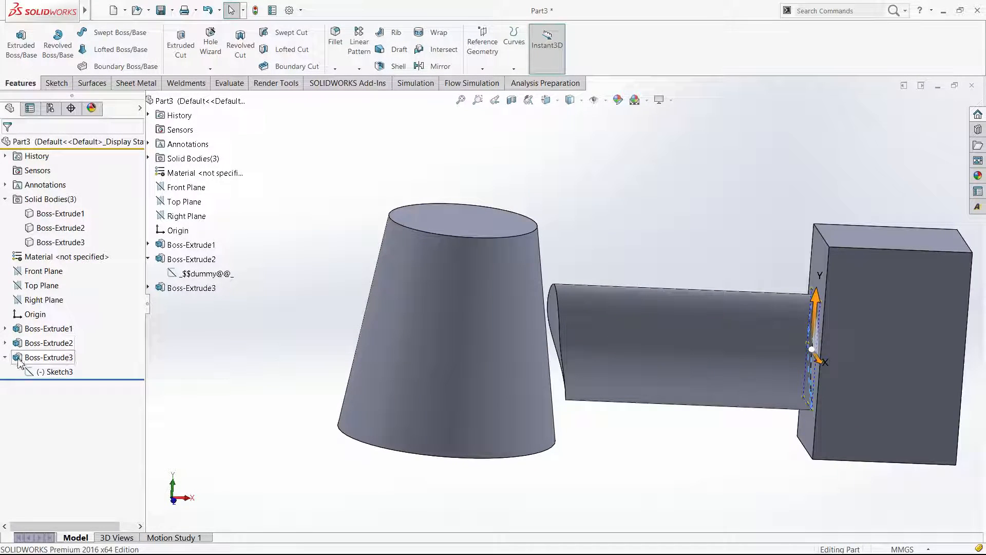
{"action": "left_click", "coordinate": [29, 332]}
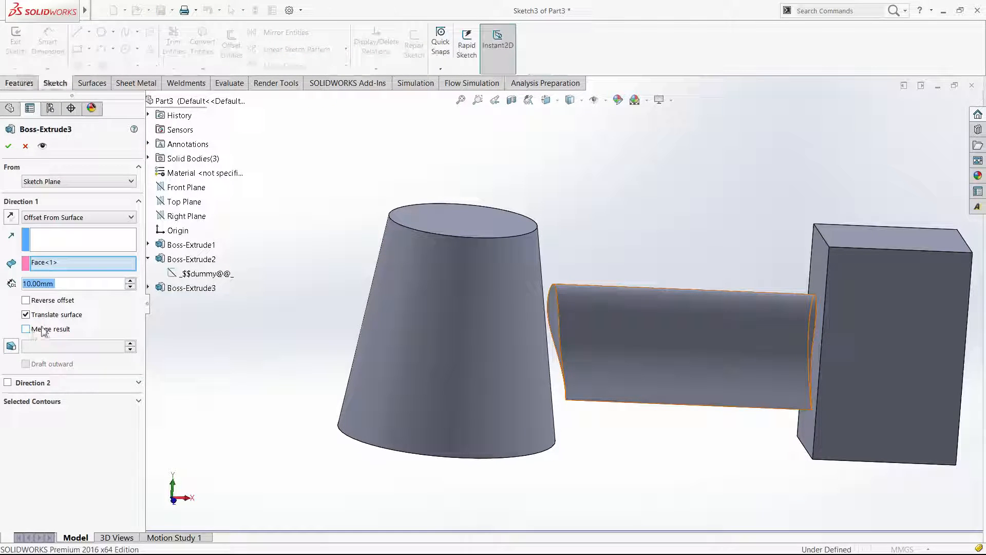
{"action": "left_click", "coordinate": [56, 230]}
{"action": "left_click_drag", "start_coordinate": [785, 349], "coordinate": [610, 349]}
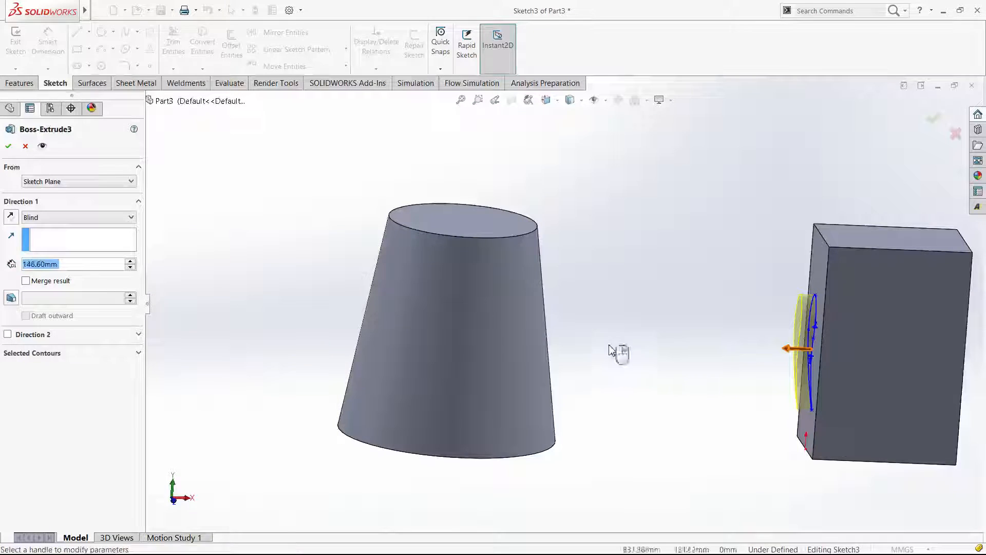
{"action": "left_click", "coordinate": [934, 118]}
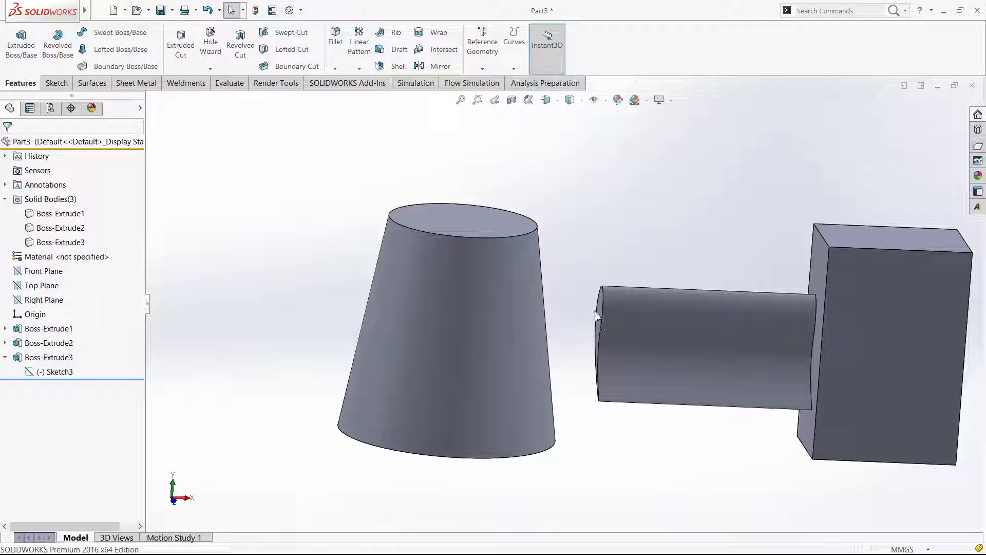
{"action": "scroll", "coordinate": [595, 312], "scroll_direction": "down", "scroll_amount": 5}
{"action": "left_click", "coordinate": [587, 300]}
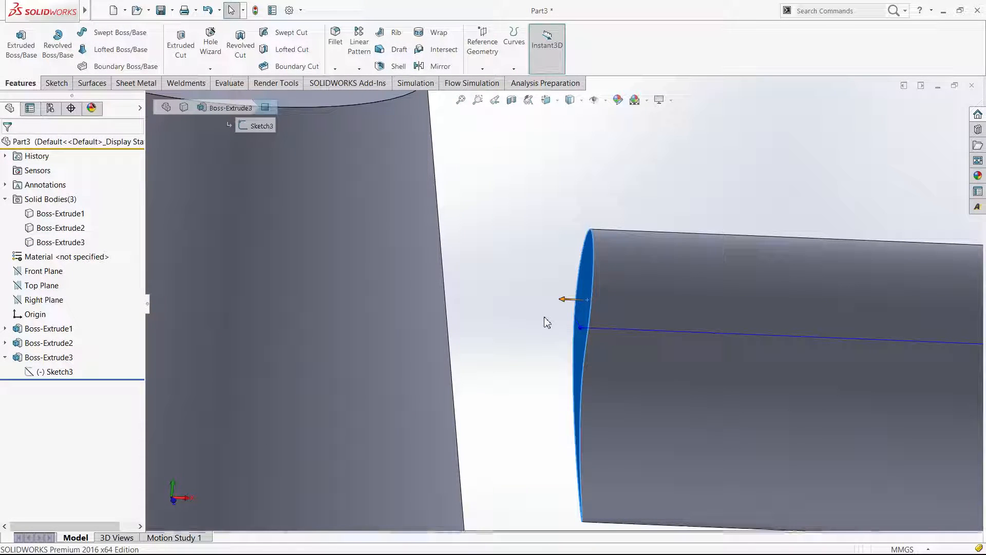
Change the spline extrusion's end condition to Offset From Surface, 148.60 mm from the tapered cylinder's conical face, and apply it.
{"action": "left_click", "coordinate": [49, 358]}
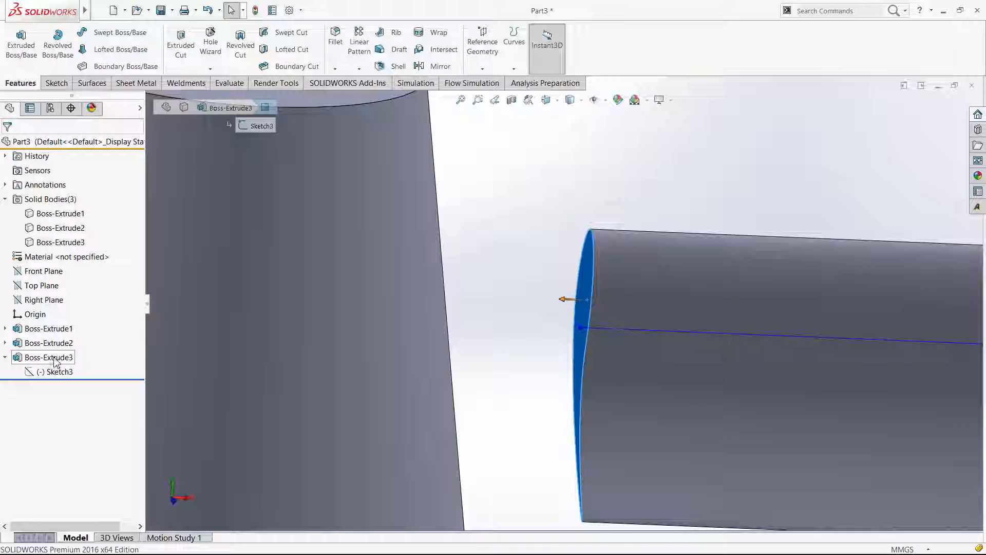
{"action": "key", "text": "ctrl+1"}
{"action": "left_click", "coordinate": [63, 330]}
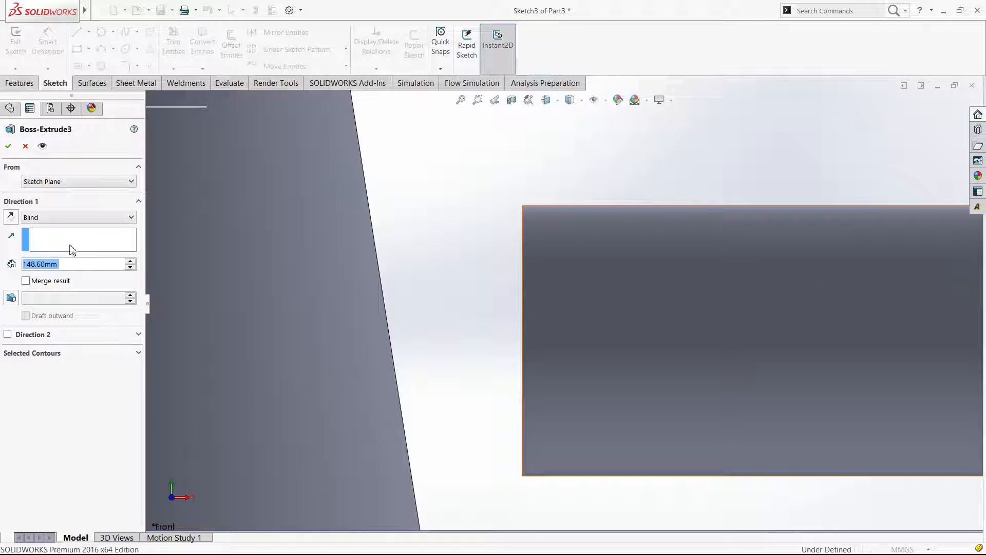
{"action": "left_click", "coordinate": [64, 272]}
{"action": "left_click", "coordinate": [298, 300]}
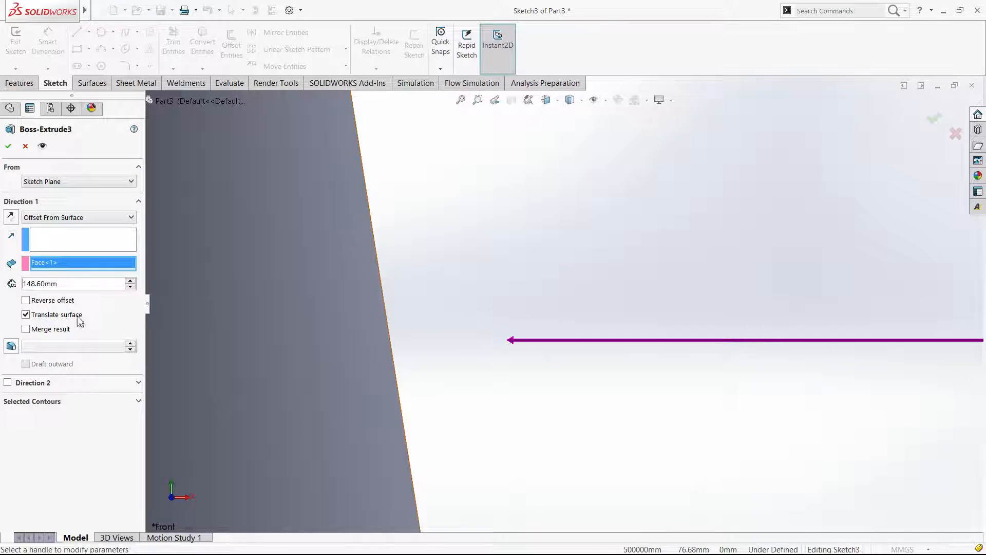
{"action": "left_click", "coordinate": [10, 146]}
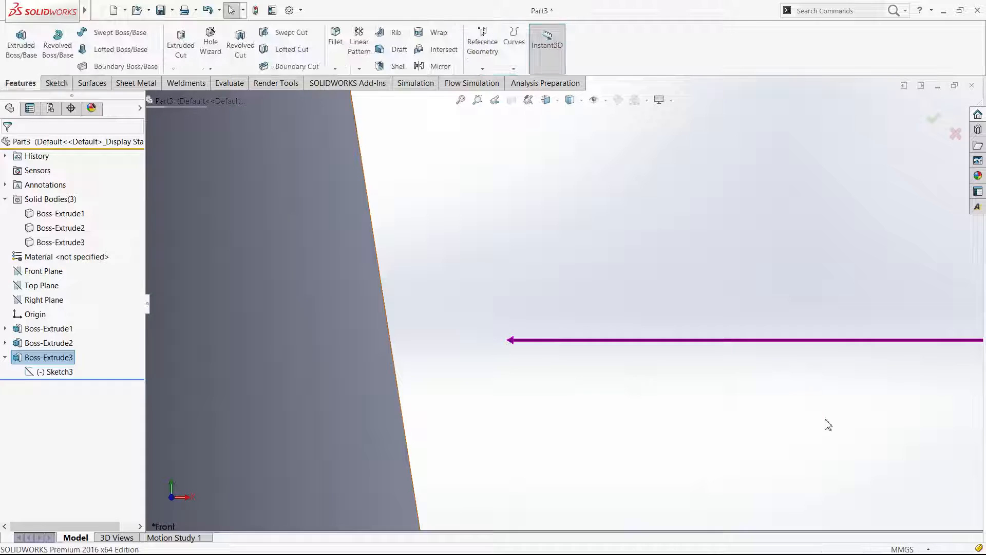
{"action": "left_click", "coordinate": [898, 265]}
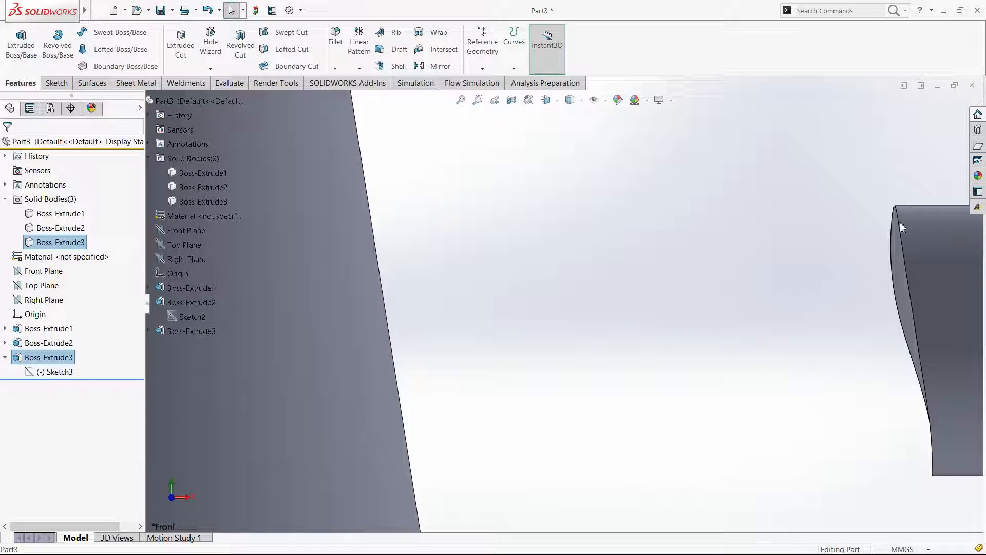
{"action": "left_click", "coordinate": [755, 330]}
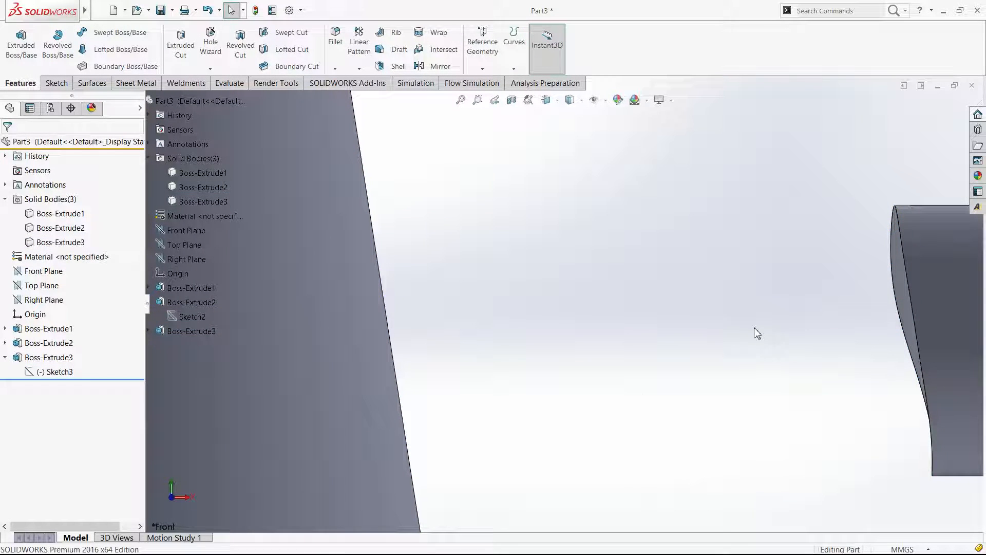
{"action": "key", "text": "ctrl+7"}
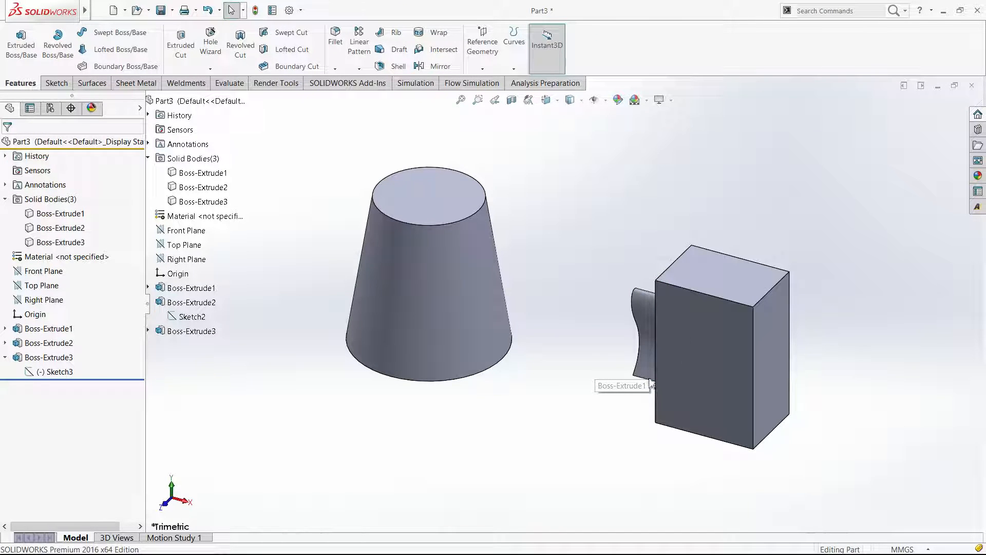
{"action": "middle_click_drag", "start_coordinate": [587, 424], "coordinate": [681, 403]}
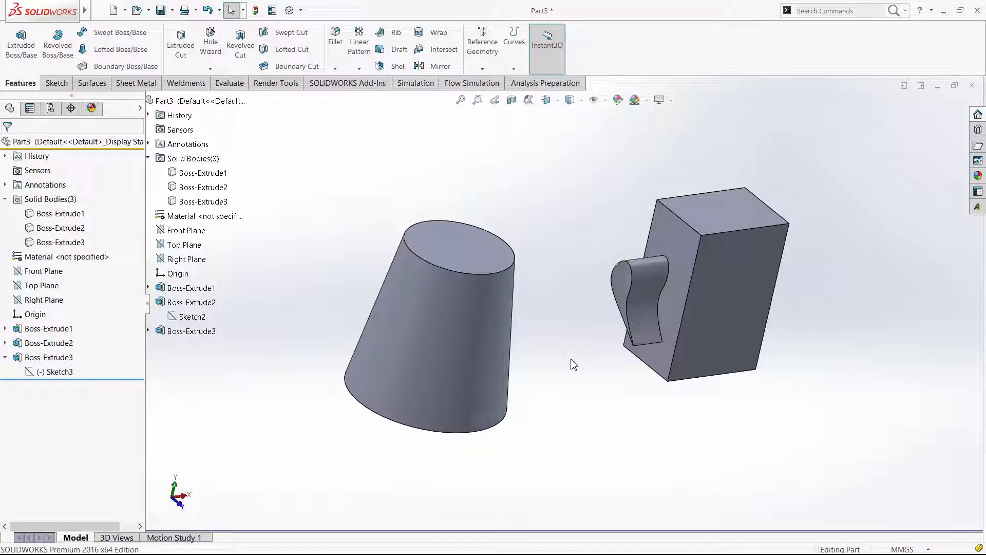